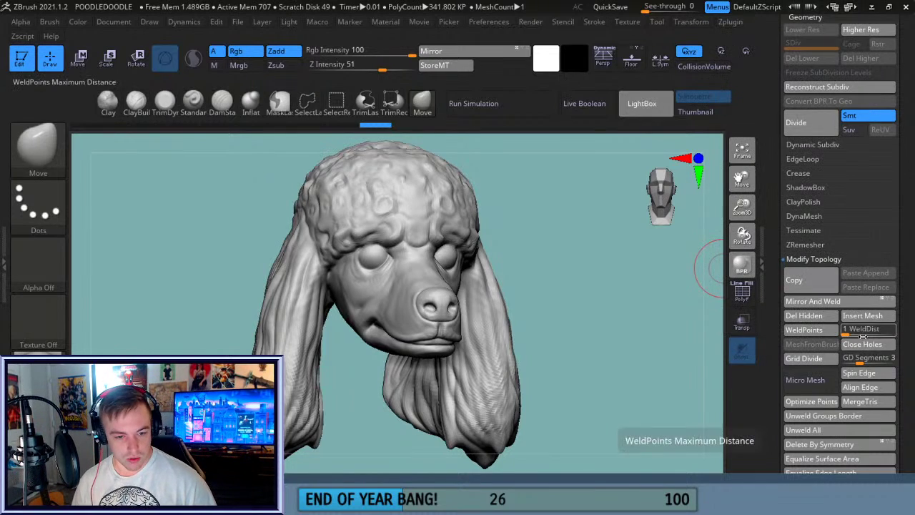
# - Pre-process the poodle head with Decimation Master and decimate the current subtool to 20%
pyautogui.click(732, 23)
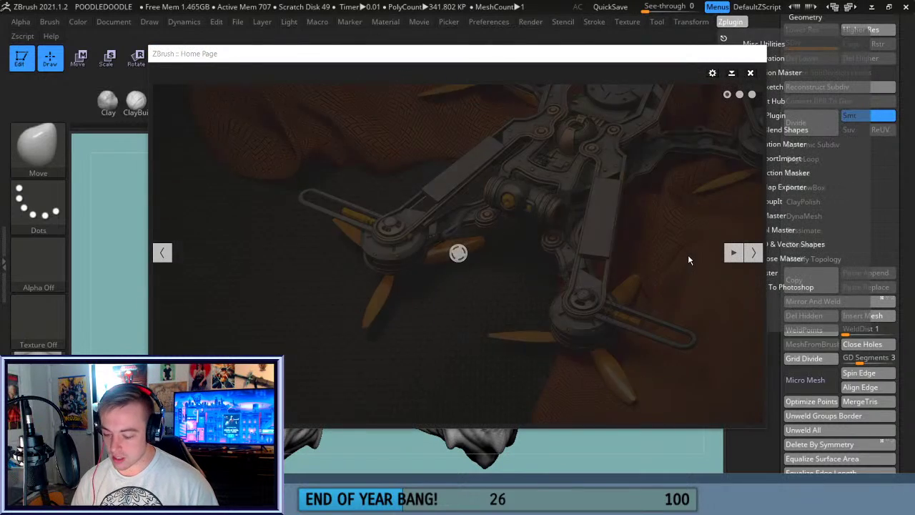
pyautogui.click(750, 72)
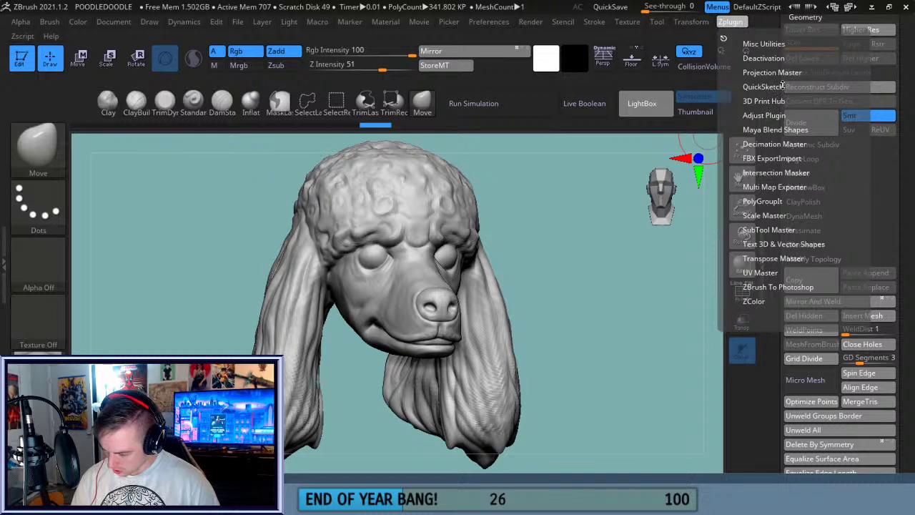
pyautogui.click(792, 146)
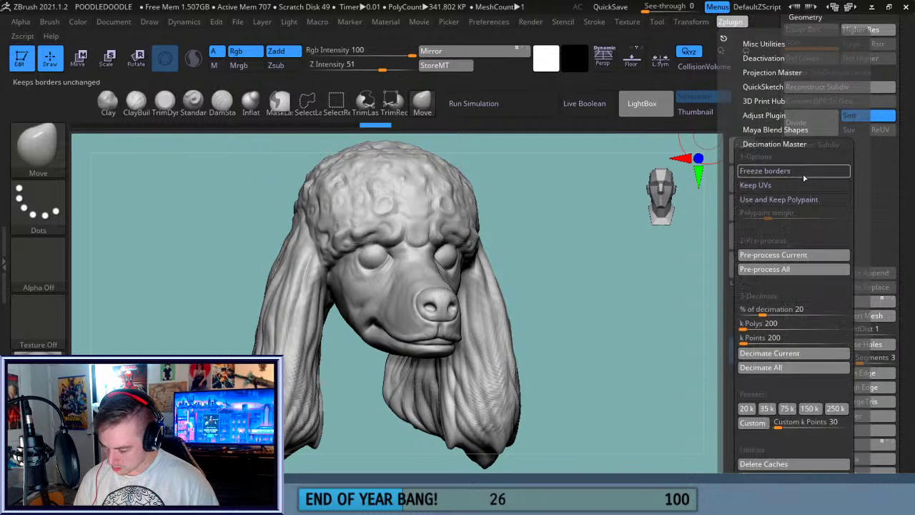
pyautogui.click(811, 261)
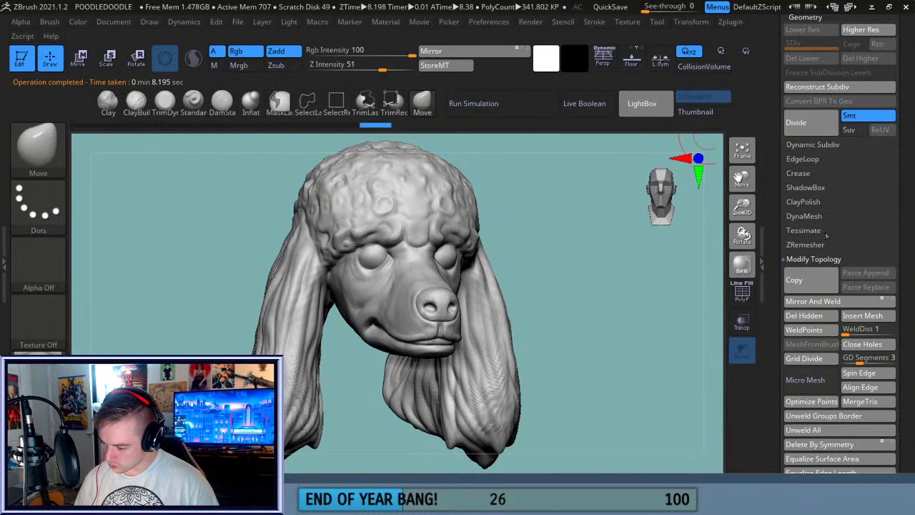
pyautogui.click(739, 27)
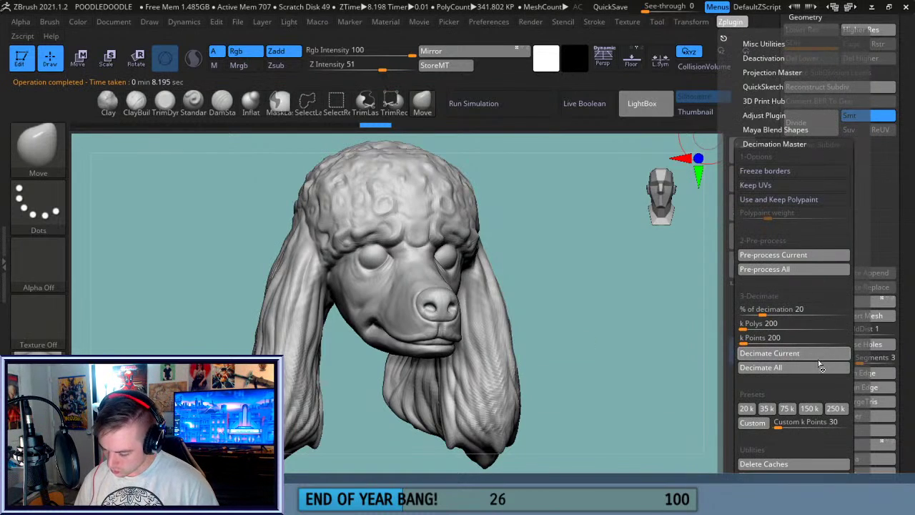
pyautogui.click(823, 354)
# - Examine the decimated head's wireframe up close around the eyes, curls and ear
pyautogui.moveTo(646, 384); pyautogui.dragTo(613, 384)
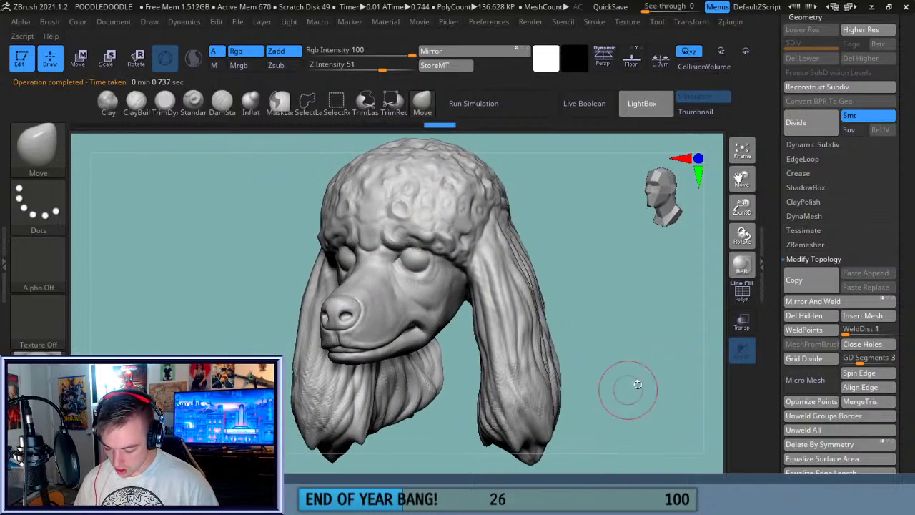
pyautogui.click(741, 292)
pyautogui.moveTo(653, 348); pyautogui.dragTo(631, 333)
pyautogui.click(741, 299)
pyautogui.moveTo(742, 208); pyautogui.dragTo(717, 262)
pyautogui.moveTo(657, 322)
pyautogui.mouseDown()
pyautogui.moveTo(646, 331)
pyautogui.moveTo(648, 321)
pyautogui.moveTo(637, 322)
pyautogui.mouseUp()
pyautogui.click(741, 292)
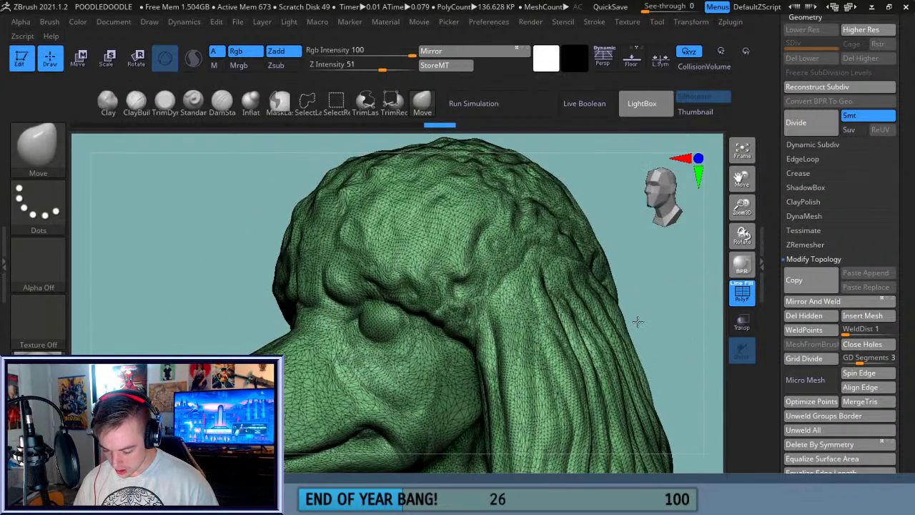
pyautogui.click(742, 292)
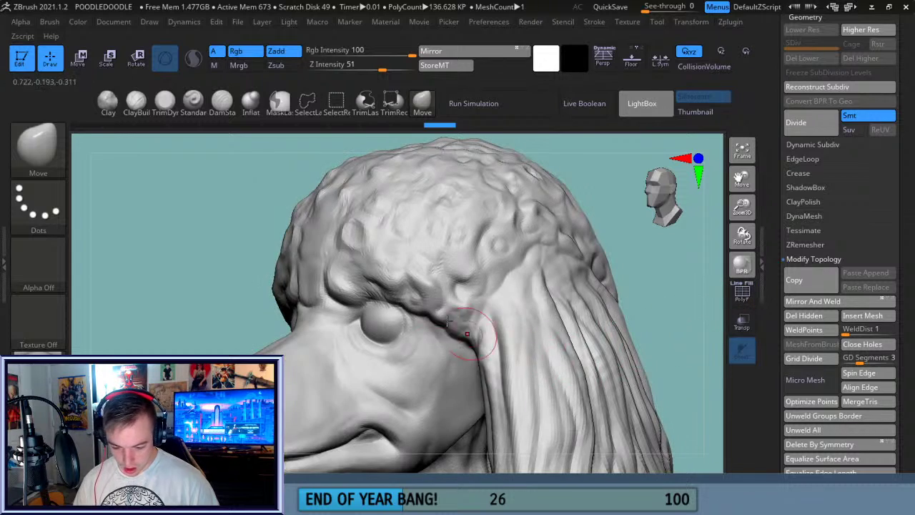
# - Enable Sculptris Pro mode, select the DamStandard brush and try to smooth the rough surface around the nostrils
pyautogui.click(108, 102)
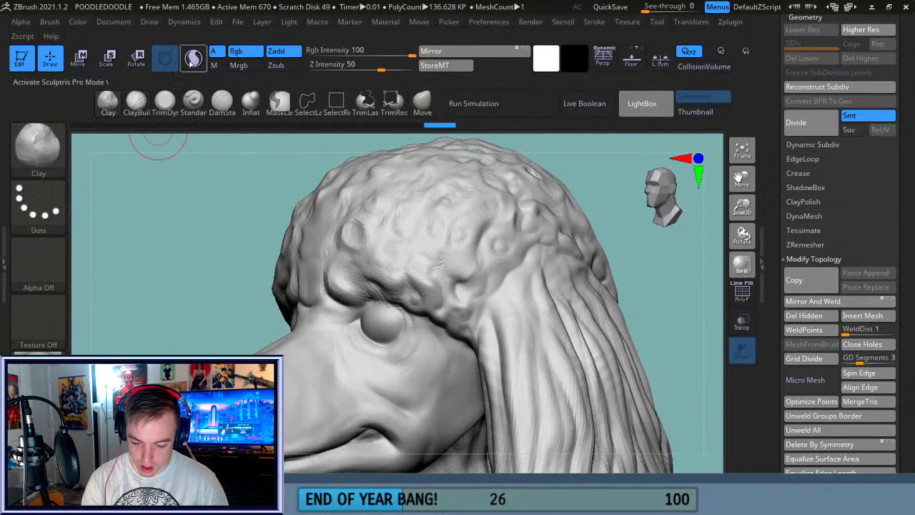
pyautogui.click(193, 58)
pyautogui.click(222, 102)
pyautogui.moveTo(245, 272); pyautogui.dragTo(587, 252)
pyautogui.moveTo(742, 179); pyautogui.dragTo(734, 71)
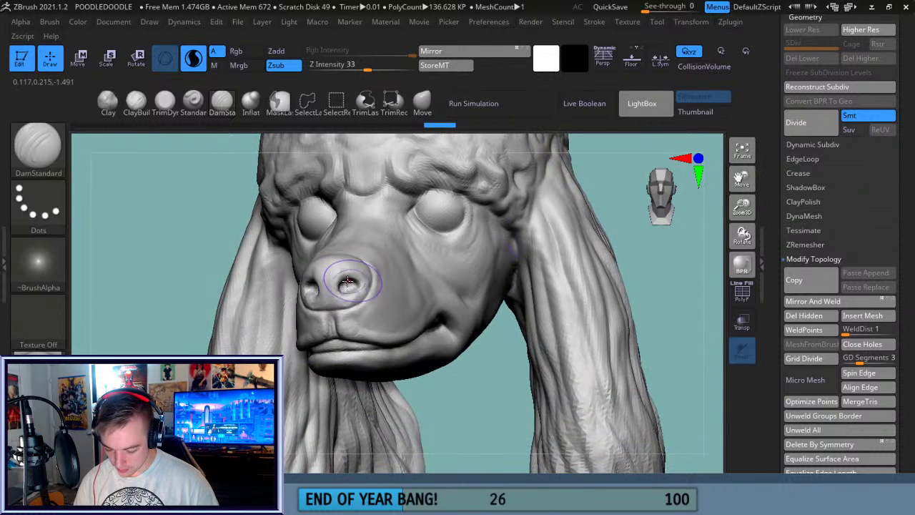
pyautogui.moveTo(741, 207); pyautogui.dragTo(731, 307)
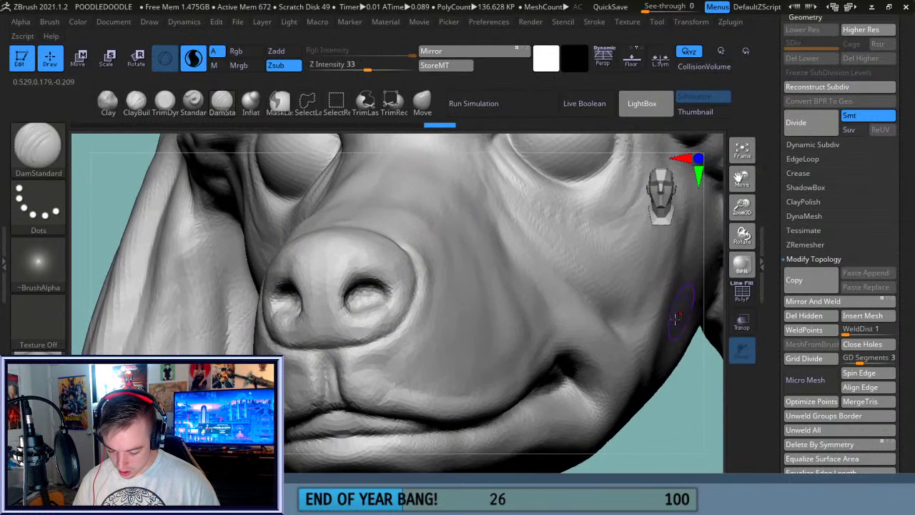
pyautogui.press('shift')
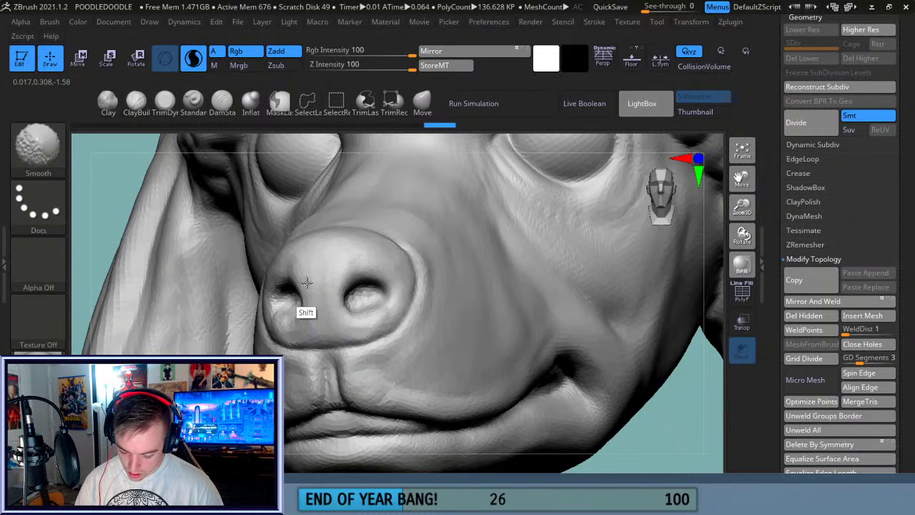
pyautogui.keyDown('shift'); pyautogui.moveTo(283, 303); pyautogui.dragTo(295, 332); pyautogui.keyUp('shift')
# - Try to smooth the front and top of the nose evenly with the Smooth brush
pyautogui.moveTo(686, 405); pyautogui.dragTo(685, 408)
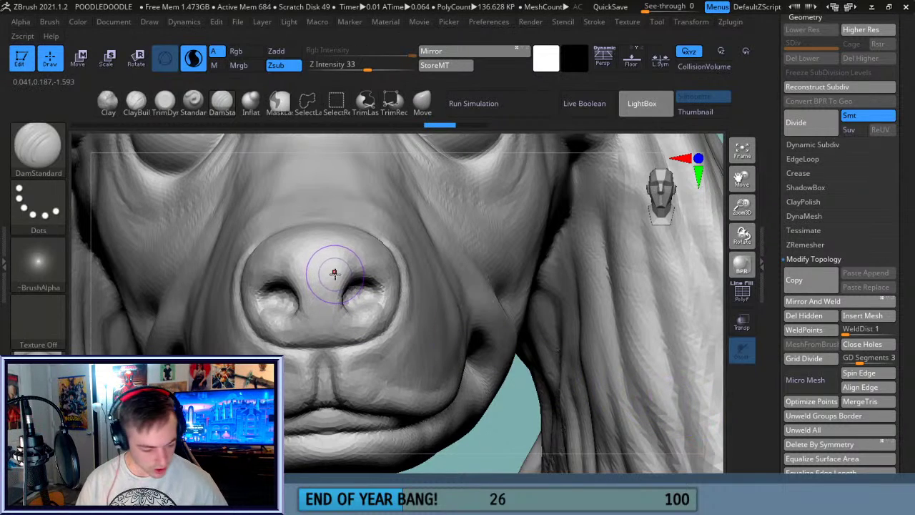
pyautogui.press('shift')
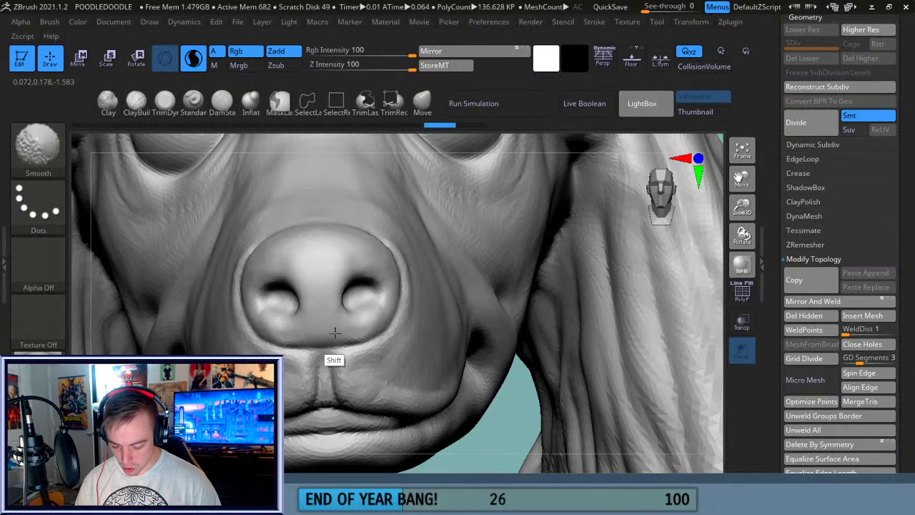
pyautogui.keyDown('shift'); pyautogui.moveTo(376, 258); pyautogui.dragTo(381, 261); pyautogui.keyUp('shift')
pyautogui.moveTo(516, 420); pyautogui.dragTo(470, 384)
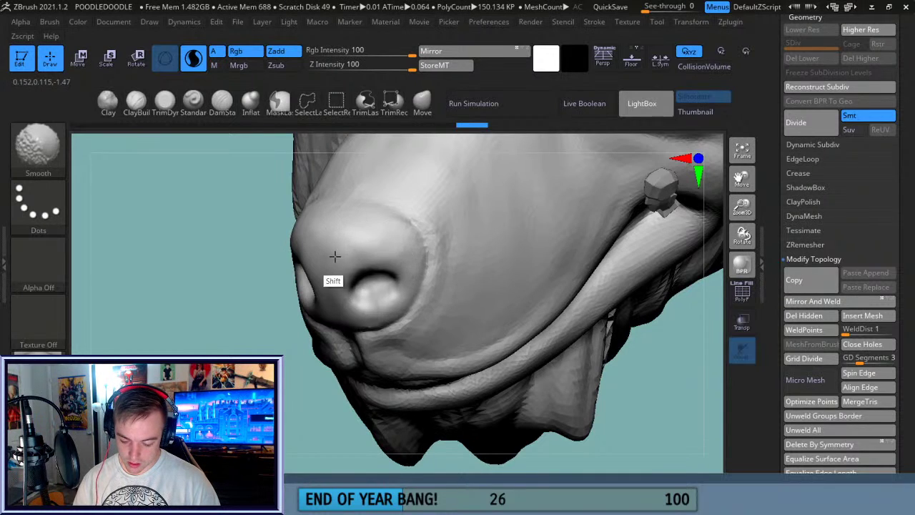
pyautogui.keyDown('shift'); pyautogui.moveTo(347, 255); pyautogui.dragTo(346, 258); pyautogui.keyUp('shift')
pyautogui.moveTo(273, 300)
pyautogui.mouseDown()
pyautogui.moveTo(278, 341)
pyautogui.moveTo(229, 329)
pyautogui.moveTo(247, 312)
pyautogui.mouseUp()
# - Try to flatten the nostril rim with the TrimDynamic brush and smooth the trimmed area
pyautogui.press('3')
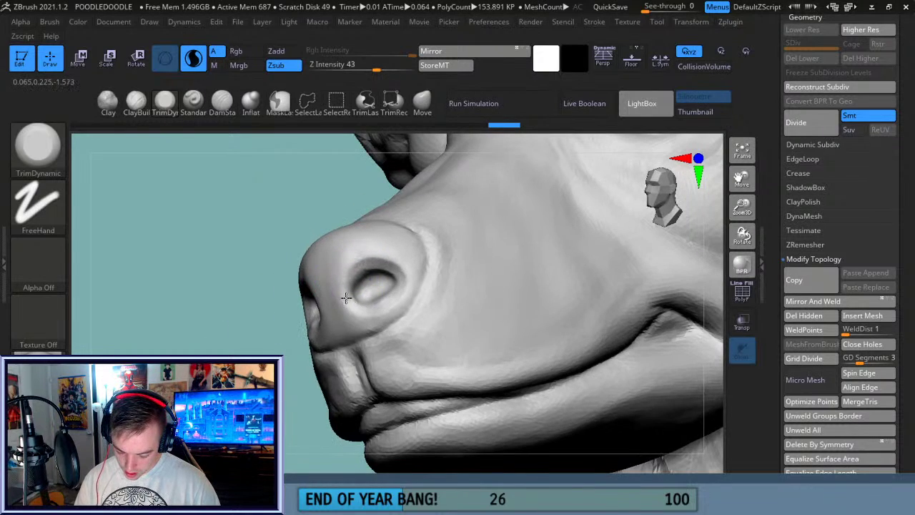
pyautogui.moveTo(350, 272)
pyautogui.mouseDown()
pyautogui.moveTo(390, 265)
pyautogui.moveTo(350, 259)
pyautogui.mouseUp()
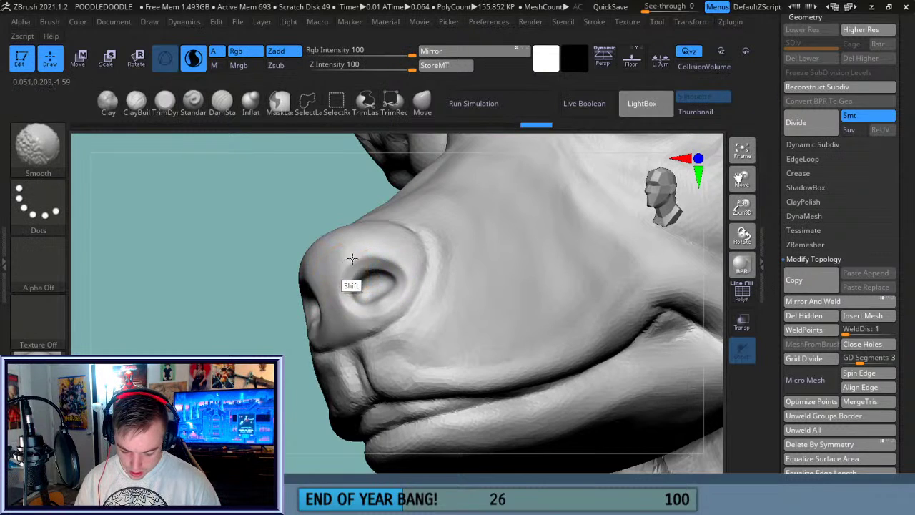
pyautogui.keyDown('shift'); pyautogui.moveTo(360, 318); pyautogui.dragTo(342, 311); pyautogui.keyUp('shift')
pyautogui.moveTo(168, 347); pyautogui.dragTo(290, 352)
pyautogui.moveTo(423, 301); pyautogui.dragTo(413, 299)
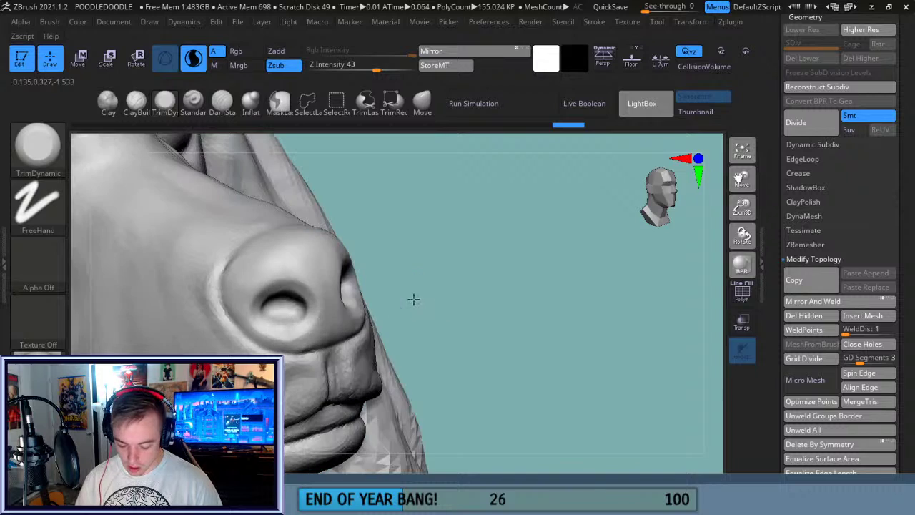
# - Try to carve sharper creases around the nostril openings with the DamStandard brush
pyautogui.click(222, 102)
pyautogui.moveTo(419, 230); pyautogui.dragTo(413, 203)
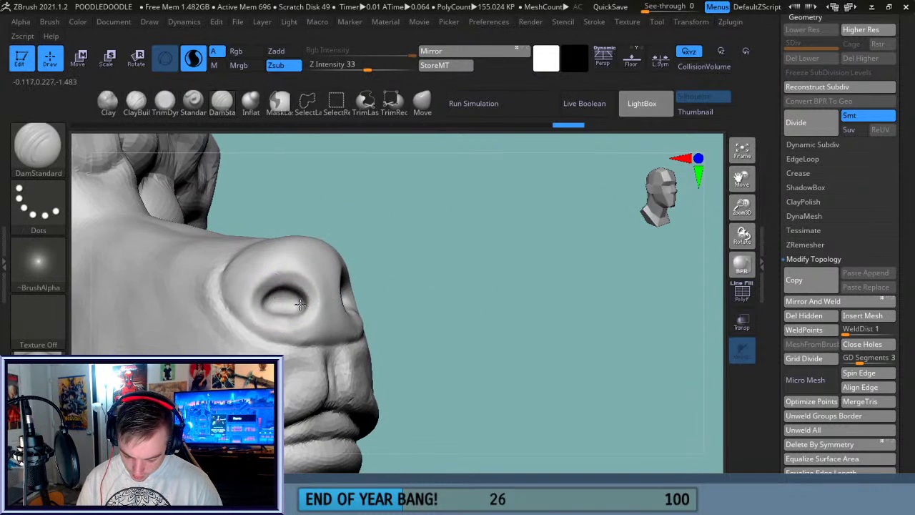
pyautogui.moveTo(364, 272)
pyautogui.mouseDown(button='right')
pyautogui.moveTo(409, 272)
pyautogui.moveTo(394, 278)
pyautogui.moveTo(409, 307)
pyautogui.moveTo(354, 286)
pyautogui.mouseUp(button='right')
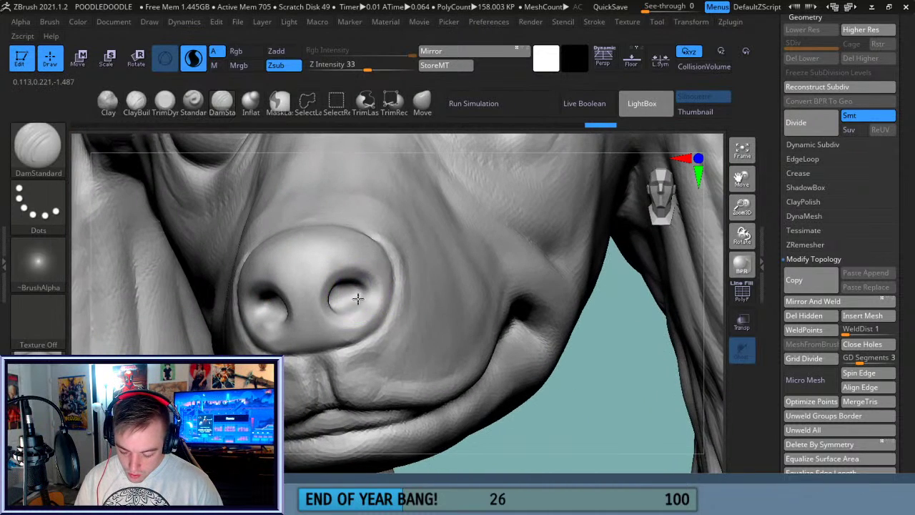
pyautogui.moveTo(742, 205)
pyautogui.mouseDown()
pyautogui.moveTo(708, 215)
pyautogui.moveTo(769, 212)
pyautogui.mouseUp()
# - Try to carve the groove between nose and upper lip with DamStandard and smooth the muzzle and cheek
pyautogui.moveTo(743, 177); pyautogui.dragTo(760, 137)
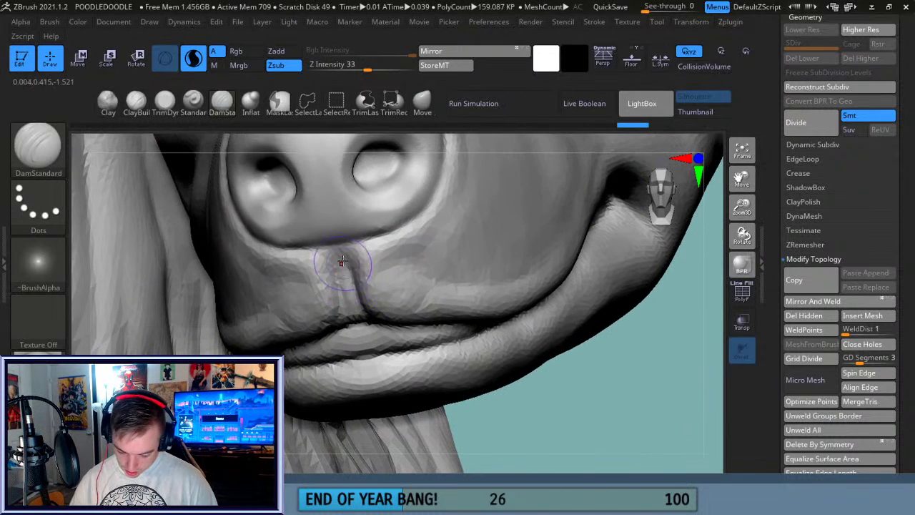
pyautogui.moveTo(351, 269); pyautogui.dragTo(353, 307)
pyautogui.press('shift')
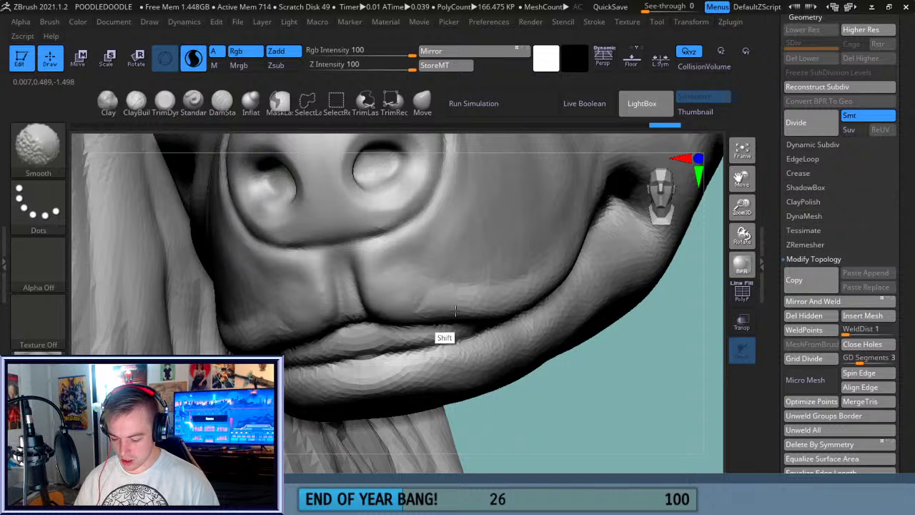
pyautogui.moveTo(735, 214); pyautogui.dragTo(679, 256)
pyautogui.moveTo(581, 365)
pyautogui.mouseDown()
pyautogui.moveTo(601, 327)
pyautogui.moveTo(537, 317)
pyautogui.mouseUp()
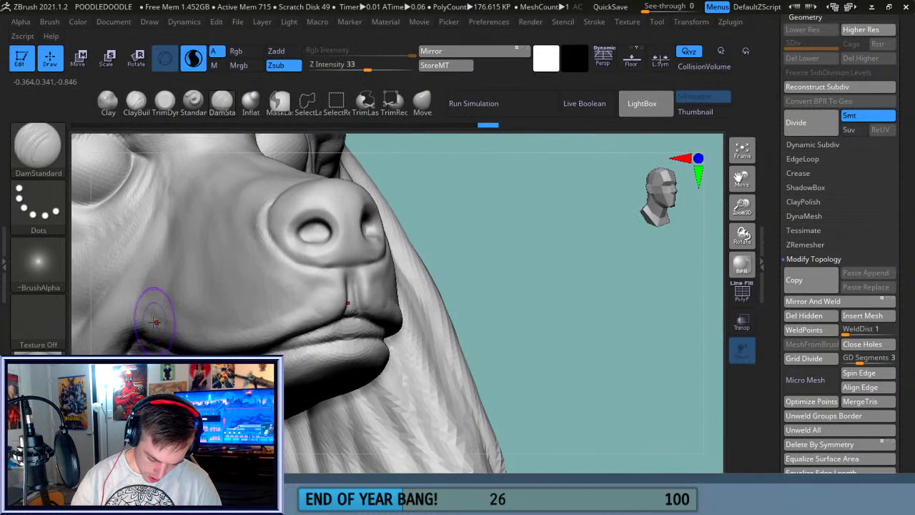
pyautogui.press('shift')
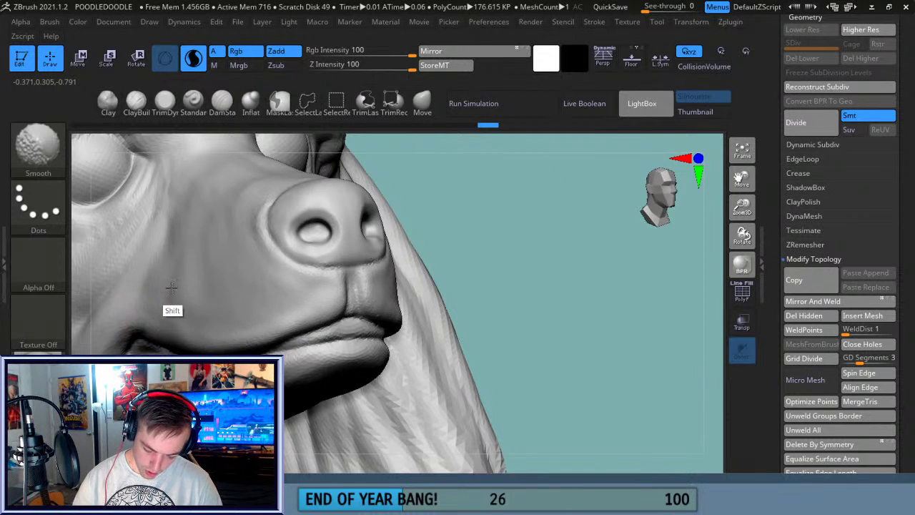
pyautogui.moveTo(591, 326)
pyautogui.mouseDown()
pyautogui.moveTo(580, 337)
pyautogui.moveTo(606, 347)
pyautogui.mouseUp()
# - Undo all Sculptris Pro sculpting on the nose and muzzle, and check the wireframe of the head and ear
pyautogui.press('ctrl')
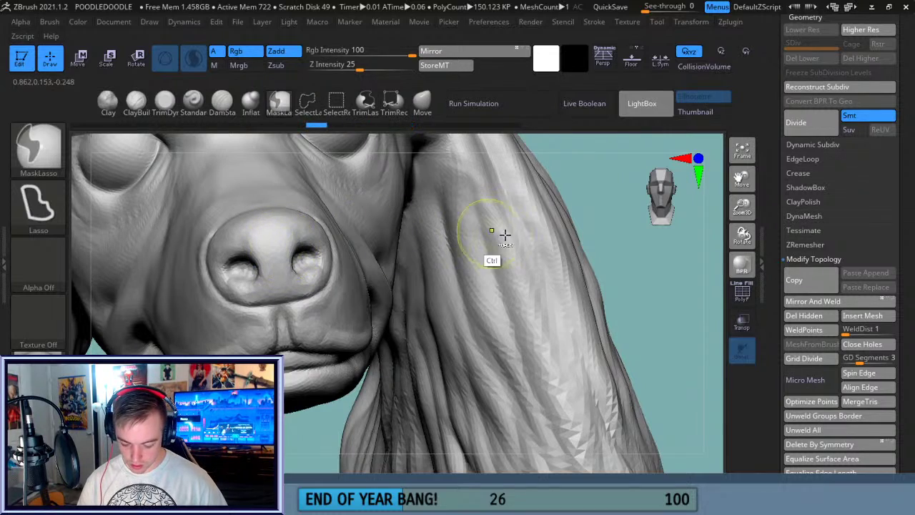
pyautogui.click(742, 292)
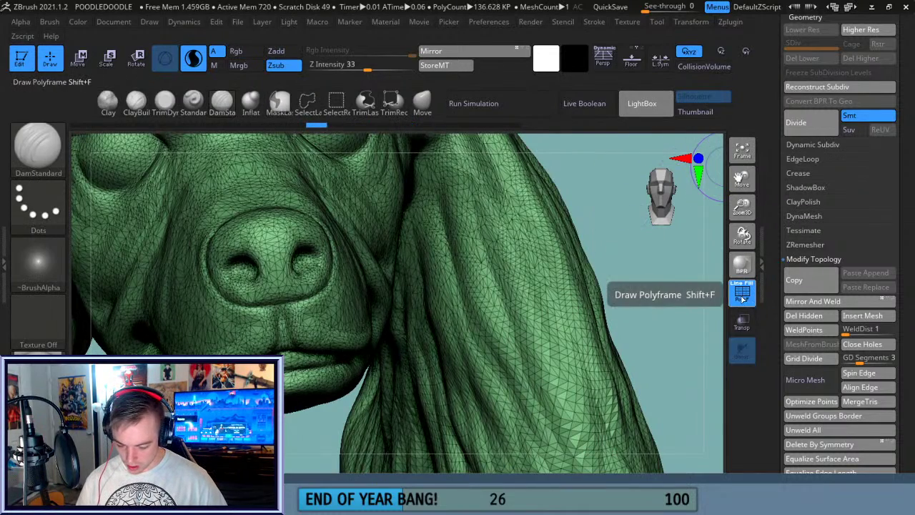
pyautogui.moveTo(660, 289); pyautogui.dragTo(756, 297)
pyautogui.click(751, 295)
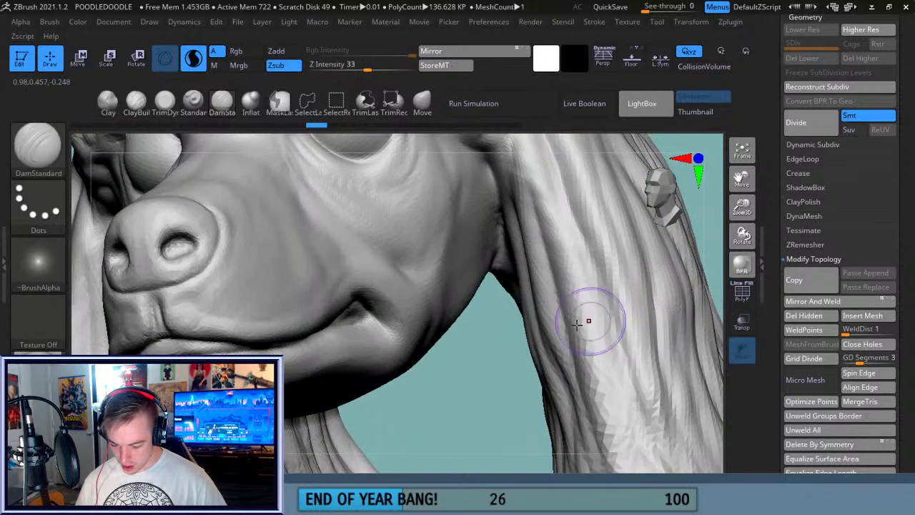
# - Subdivide the decimated head twice to subdivision level 3 and turn off Sculptris Pro mode
pyautogui.hotkey('shift', 'd')
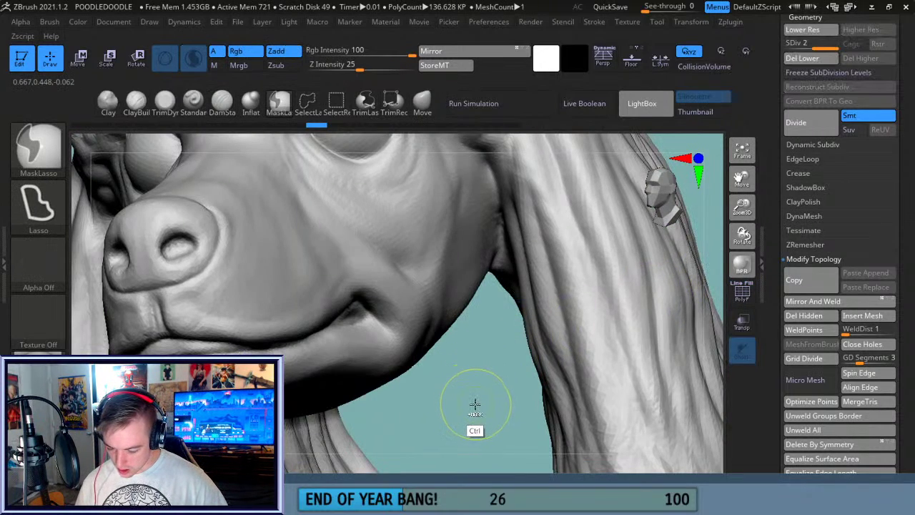
pyautogui.hotkey('ctrl', 'd')
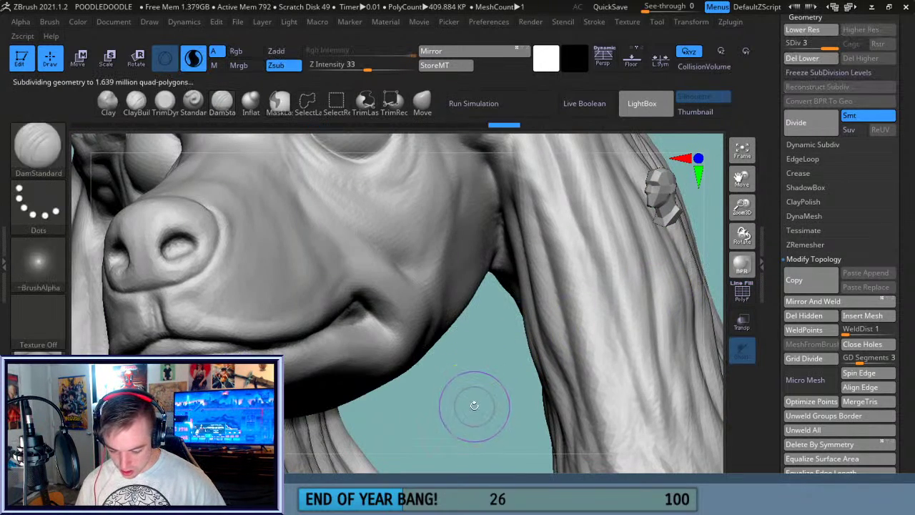
pyautogui.moveTo(485, 413); pyautogui.dragTo(569, 390)
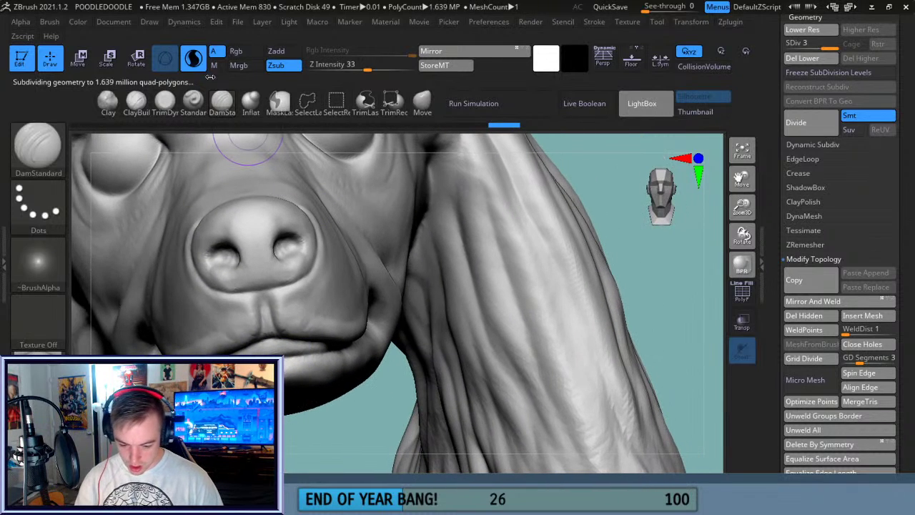
pyautogui.moveTo(364, 419); pyautogui.dragTo(396, 403)
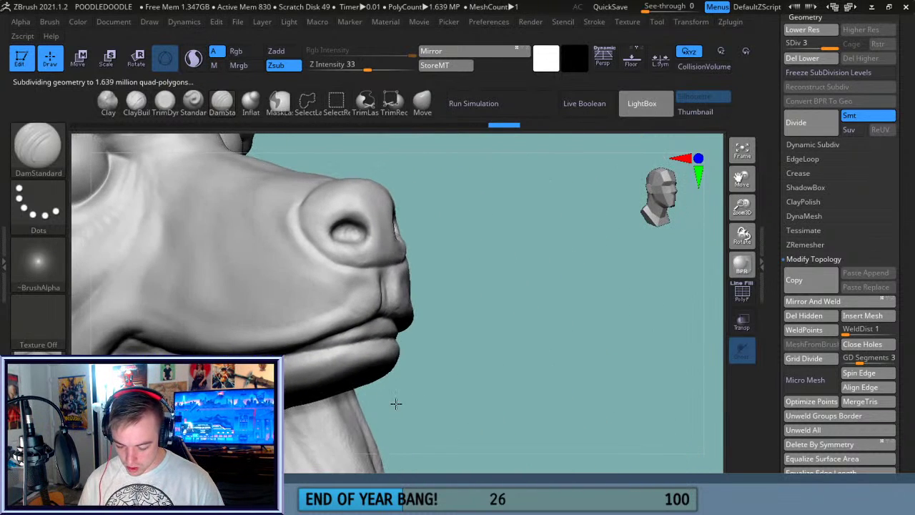
# - Flatten the lumpy rim and interior of the nostril with the TrimDynamic brush
pyautogui.moveTo(742, 207); pyautogui.dragTo(735, 242)
pyautogui.moveTo(742, 179); pyautogui.dragTo(662, 243)
pyautogui.press('b')
pyautogui.press('t')
pyautogui.press('d')
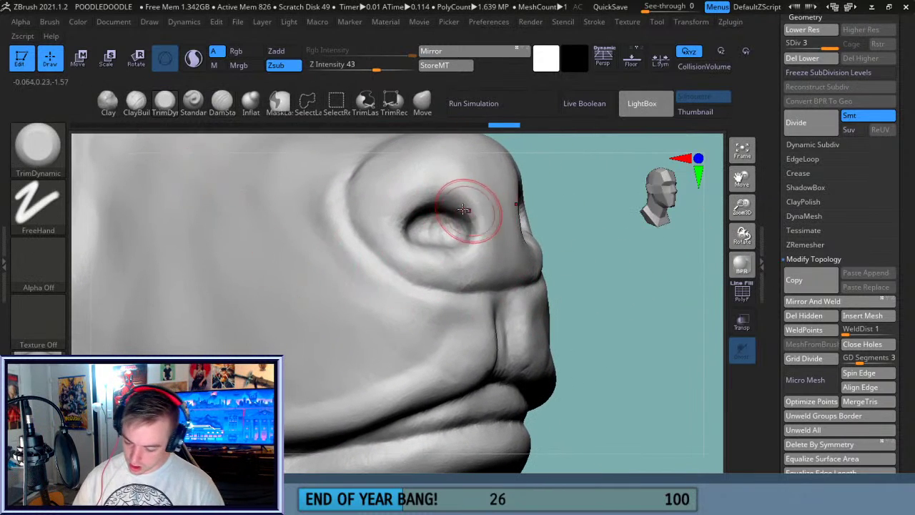
pyautogui.moveTo(408, 241)
pyautogui.mouseDown()
pyautogui.moveTo(442, 197)
pyautogui.moveTo(473, 209)
pyautogui.mouseUp()
pyautogui.moveTo(434, 202); pyautogui.dragTo(477, 223)
# - Smooth the lower edge of the nose and refine the surface beside the nostril with TrimDynamic
pyautogui.press('shift')
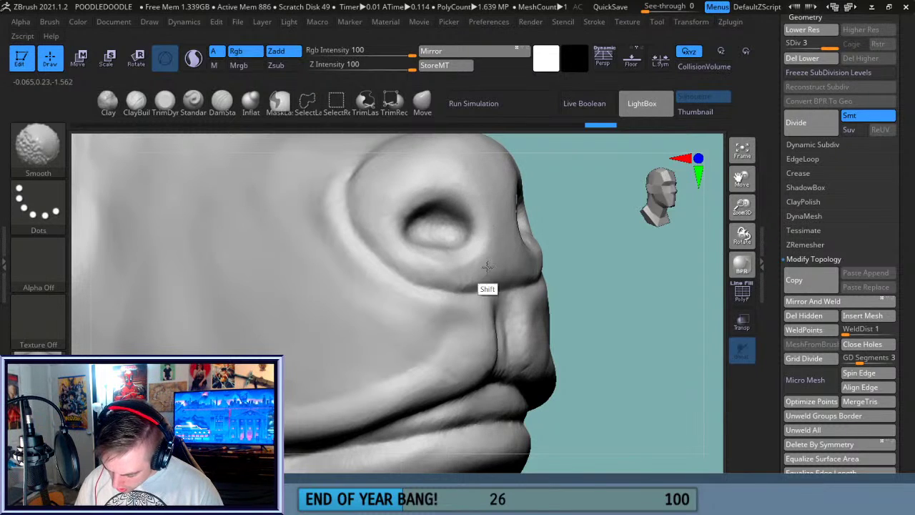
pyautogui.moveTo(477, 279)
pyautogui.keyDown('shift'); pyautogui.mouseDown()
pyautogui.moveTo(463, 283)
pyautogui.moveTo(523, 266)
pyautogui.mouseUp(); pyautogui.keyUp('shift')
pyautogui.moveTo(449, 273)
pyautogui.mouseDown()
pyautogui.moveTo(515, 260)
pyautogui.moveTo(504, 267)
pyautogui.mouseUp()
pyautogui.moveTo(496, 230); pyautogui.dragTo(505, 244)
pyautogui.moveTo(481, 213); pyautogui.dragTo(490, 248)
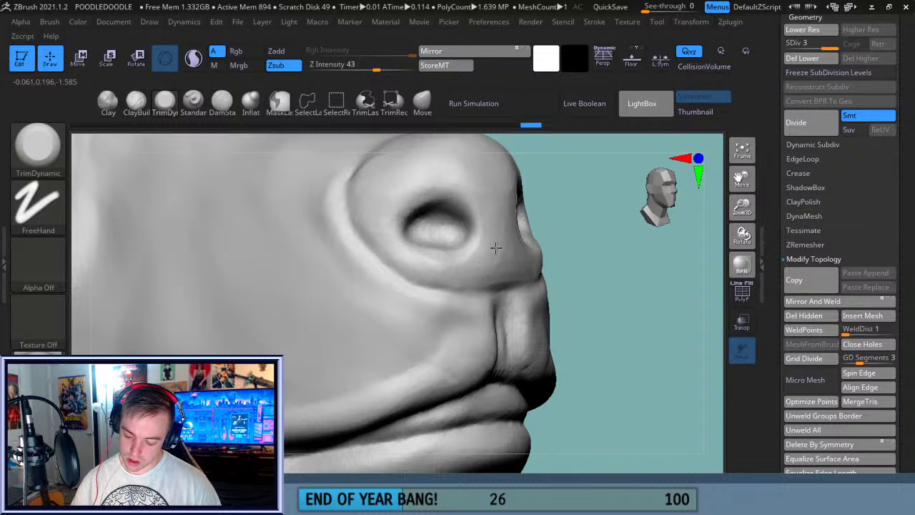
pyautogui.moveTo(508, 244); pyautogui.dragTo(499, 249)
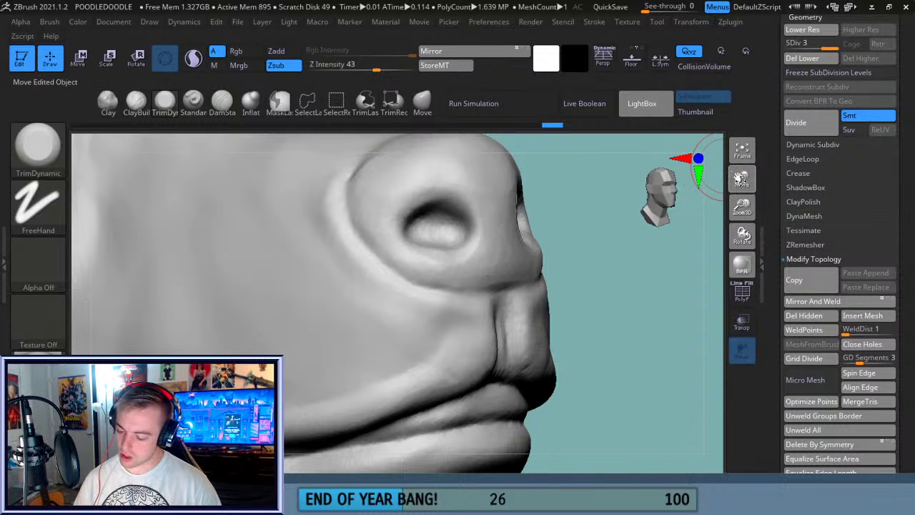
# - Flatten the surface above and around the nostrils with the TrimDynamic brush
pyautogui.moveTo(741, 179); pyautogui.dragTo(707, 227)
pyautogui.moveTo(578, 267); pyautogui.dragTo(509, 260)
pyautogui.moveTo(351, 267); pyautogui.dragTo(416, 223)
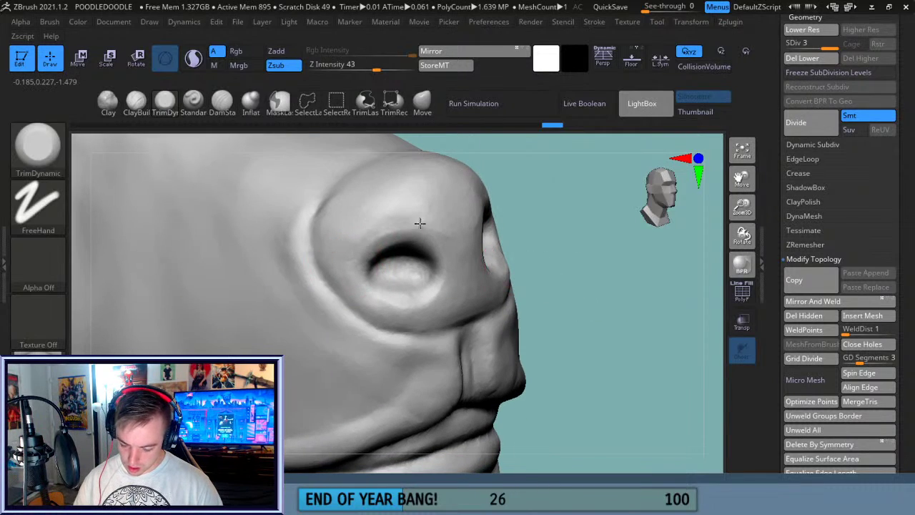
pyautogui.moveTo(453, 271); pyautogui.dragTo(451, 280)
pyautogui.moveTo(371, 227); pyautogui.dragTo(368, 220)
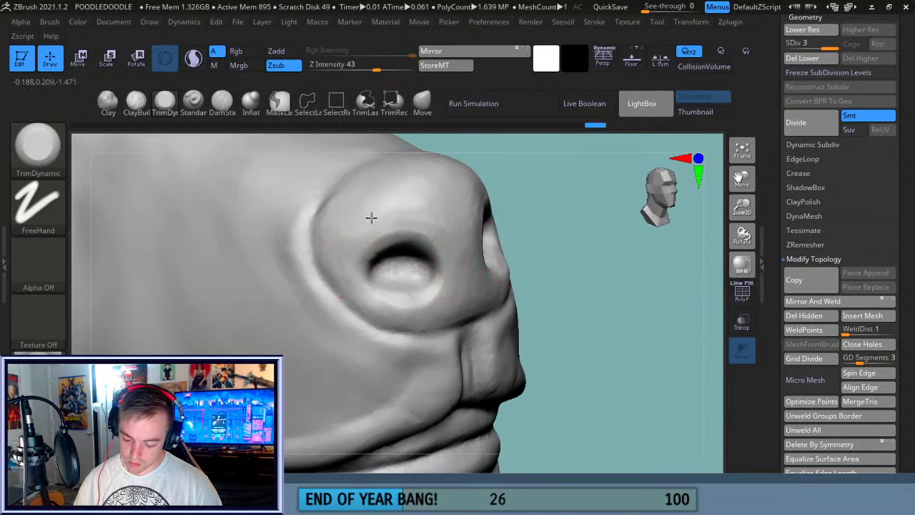
pyautogui.moveTo(465, 262); pyautogui.dragTo(396, 266)
pyautogui.moveTo(548, 247)
pyautogui.mouseDown()
pyautogui.moveTo(550, 235)
pyautogui.moveTo(467, 279)
pyautogui.mouseUp()
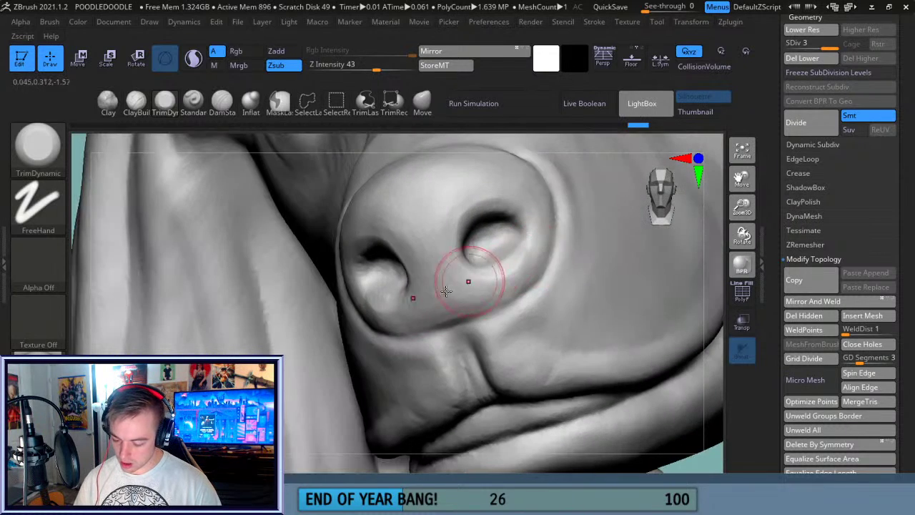
# - Define the nostril's lower rim and the crease around the side of the nose with the DamStandard brush
pyautogui.click(221, 104)
pyautogui.moveTo(482, 239)
pyautogui.mouseDown()
pyautogui.moveTo(517, 239)
pyautogui.moveTo(489, 259)
pyautogui.mouseUp()
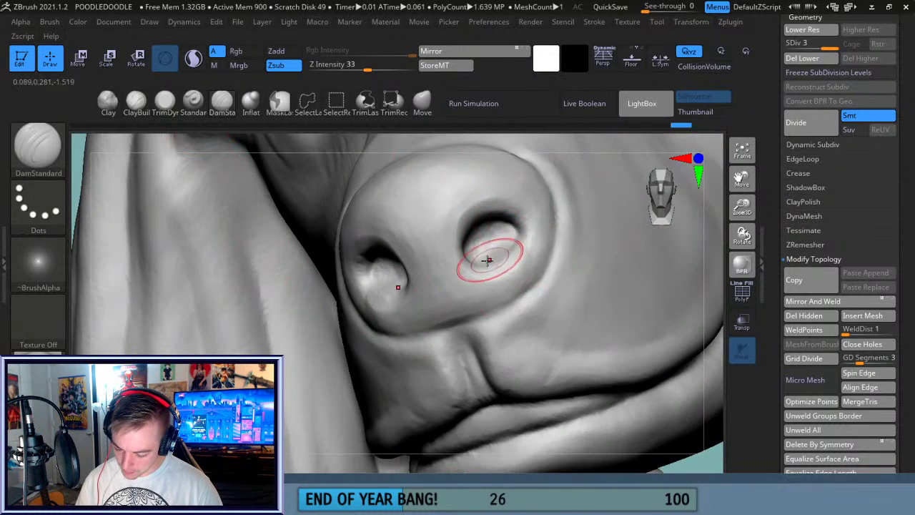
pyautogui.moveTo(738, 187); pyautogui.dragTo(691, 168)
pyautogui.moveTo(749, 227)
pyautogui.mouseDown()
pyautogui.moveTo(757, 234)
pyautogui.moveTo(708, 236)
pyautogui.mouseUp()
pyautogui.moveTo(342, 255); pyautogui.dragTo(357, 271)
pyautogui.moveTo(321, 225); pyautogui.dragTo(379, 288)
pyautogui.moveTo(328, 240)
pyautogui.mouseDown()
pyautogui.moveTo(397, 301)
pyautogui.moveTo(415, 301)
pyautogui.mouseUp()
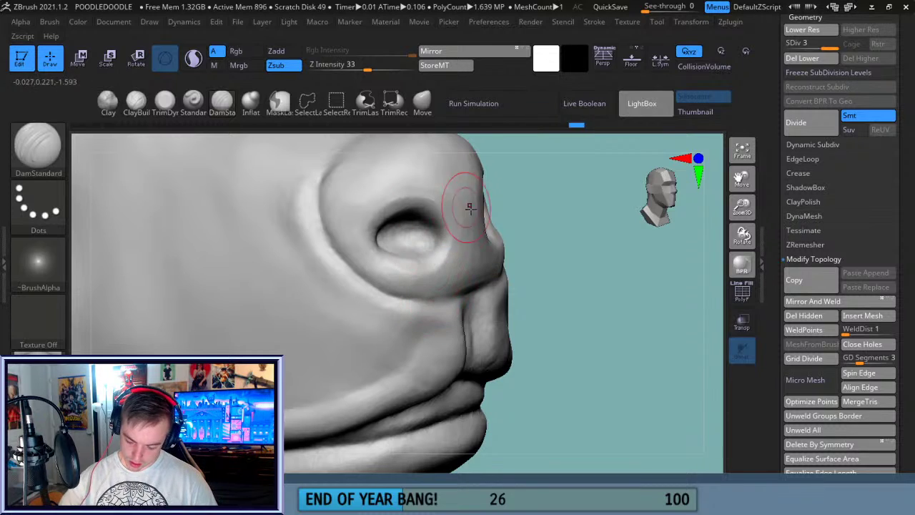
pyautogui.moveTo(570, 299); pyautogui.dragTo(524, 298)
pyautogui.moveTo(398, 295); pyautogui.dragTo(496, 288)
pyautogui.moveTo(655, 236)
pyautogui.mouseDown()
pyautogui.moveTo(613, 289)
pyautogui.moveTo(623, 267)
pyautogui.mouseUp()
pyautogui.moveTo(738, 189); pyautogui.dragTo(741, 218)
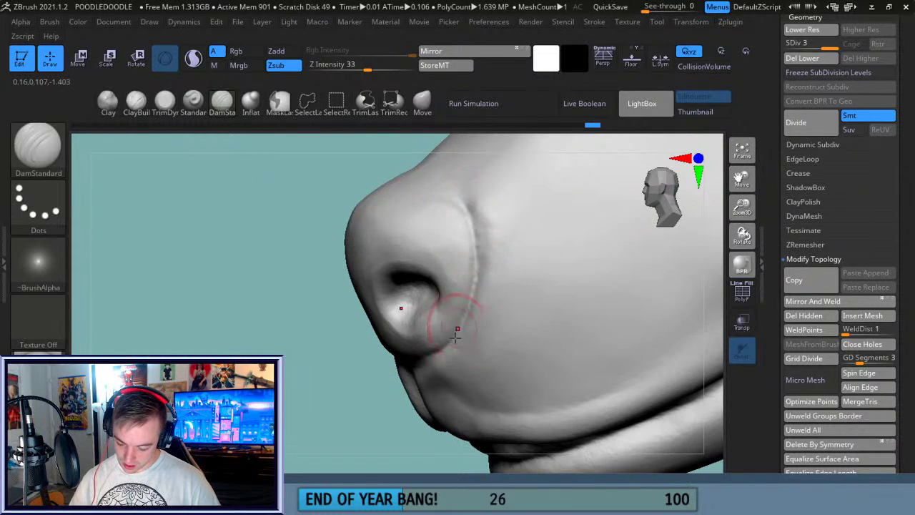
# - Flatten and soften the crease between the nose and muzzle with the TrimDynamic brush
pyautogui.click(164, 101)
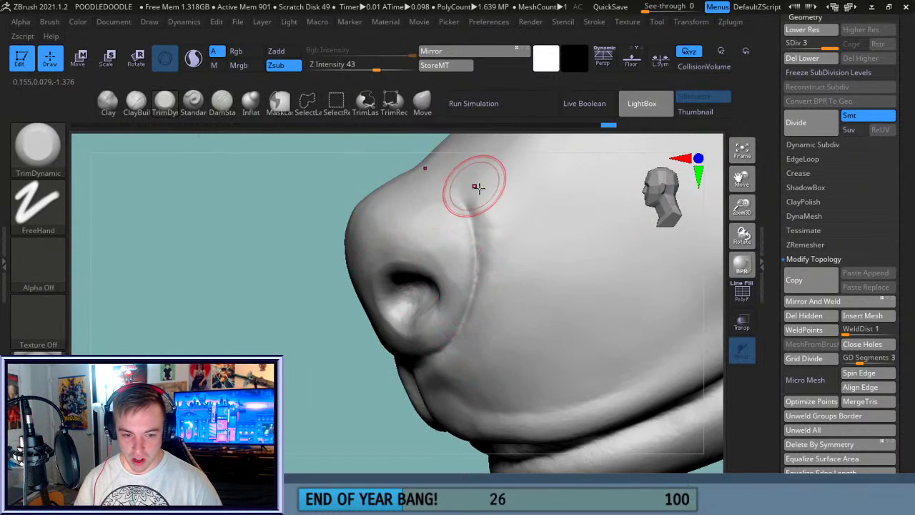
pyautogui.moveTo(479, 207)
pyautogui.mouseDown()
pyautogui.moveTo(494, 302)
pyautogui.moveTo(469, 343)
pyautogui.mouseUp()
pyautogui.moveTo(450, 298); pyautogui.dragTo(454, 278)
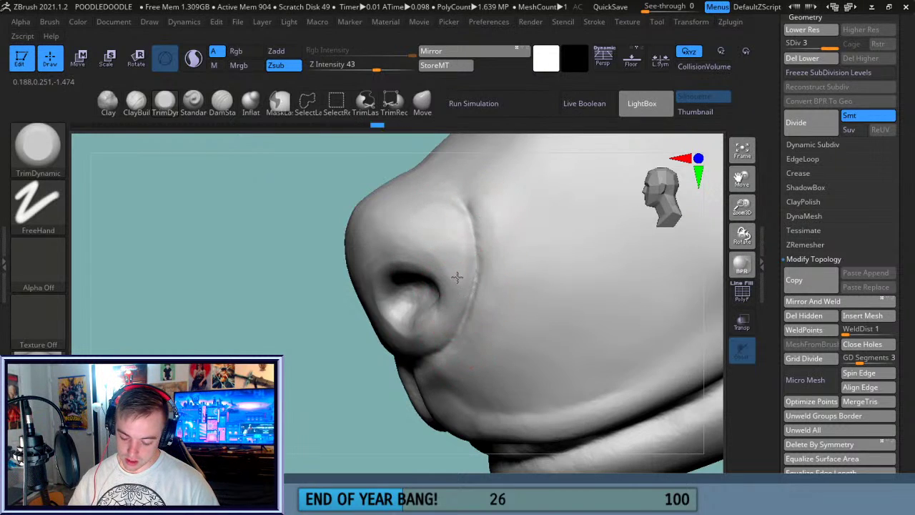
# - Smooth the fold inside the nostril and its lower rim, undoing the unwanted stroke
pyautogui.moveTo(351, 382); pyautogui.dragTo(374, 346)
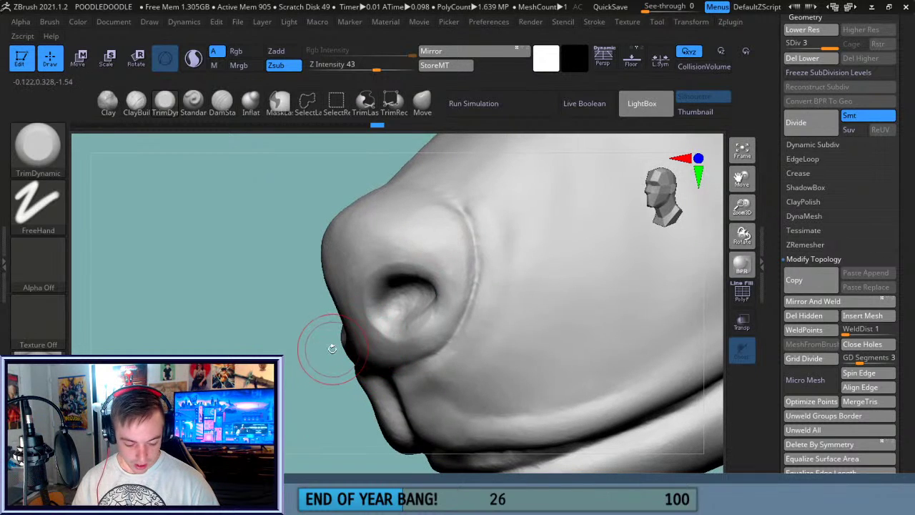
pyautogui.press('shift')
pyautogui.moveTo(411, 299)
pyautogui.keyDown('shift'); pyautogui.mouseDown()
pyautogui.moveTo(402, 312)
pyautogui.moveTo(409, 307)
pyautogui.mouseUp(); pyautogui.keyUp('shift')
pyautogui.keyDown('shift'); pyautogui.click(295, 65); pyautogui.keyUp('shift')
pyautogui.hotkey('ctrl', 'z')
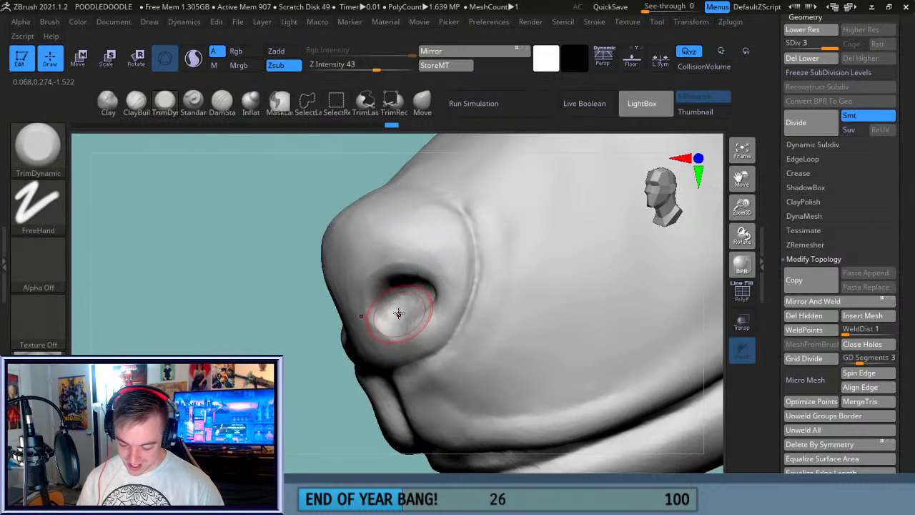
pyautogui.press('shift')
pyautogui.moveTo(409, 316)
pyautogui.keyDown('shift'); pyautogui.mouseDown()
pyautogui.moveTo(400, 308)
pyautogui.moveTo(410, 308)
pyautogui.mouseUp(); pyautogui.keyUp('shift')
pyautogui.press('shift')
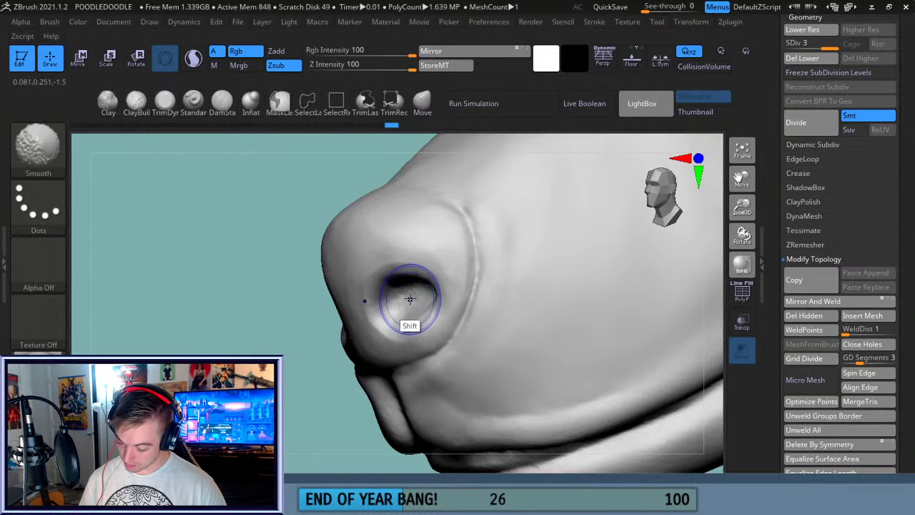
pyautogui.keyDown('shift'); pyautogui.moveTo(410, 311); pyautogui.dragTo(402, 318); pyautogui.keyUp('shift')
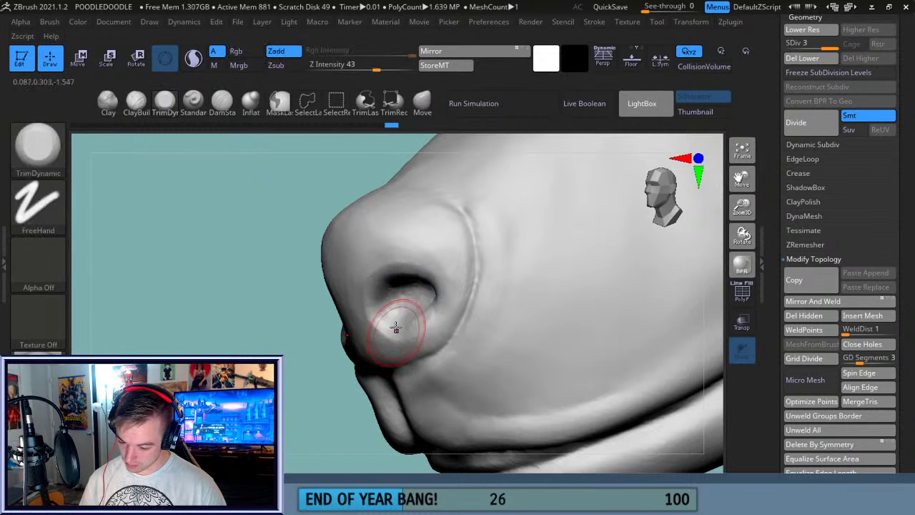
# - Refine the nostril's inner floor with TrimDynamic in Zsub mode and soften it with the Smooth brush
pyautogui.click(277, 65)
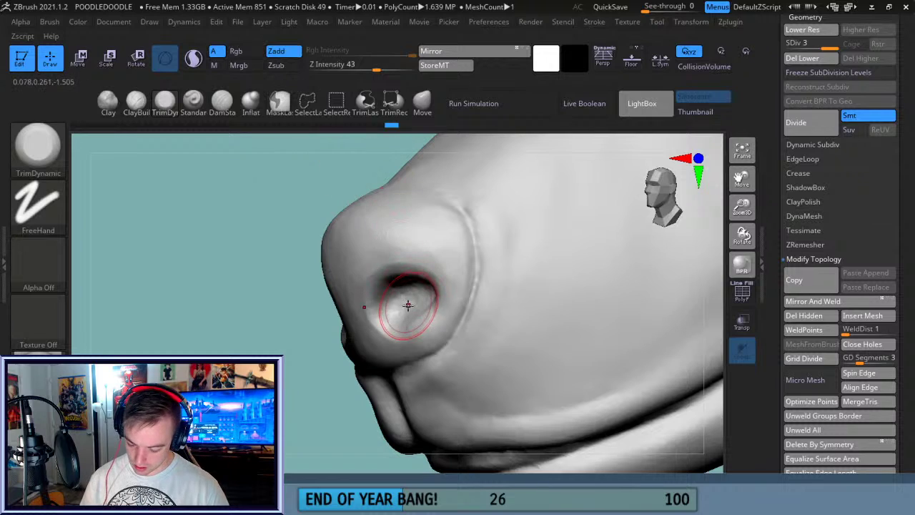
pyautogui.press('shift')
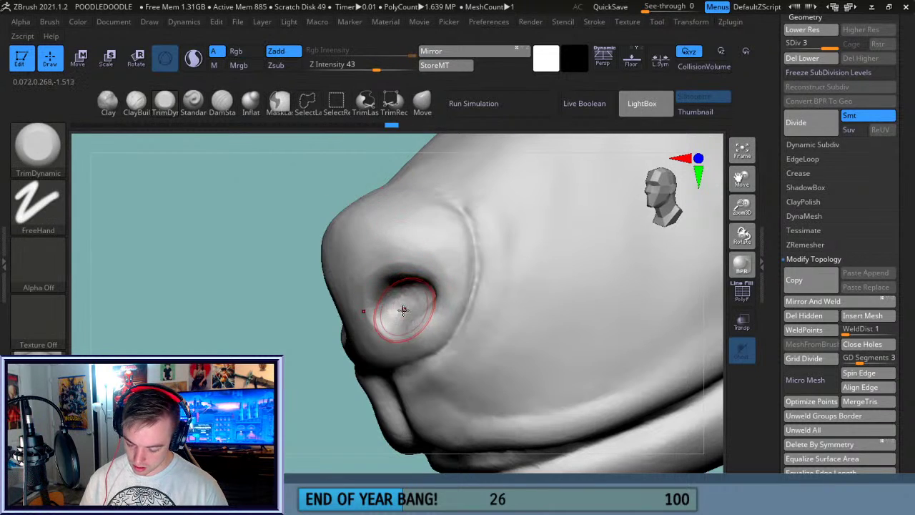
pyautogui.click(278, 65)
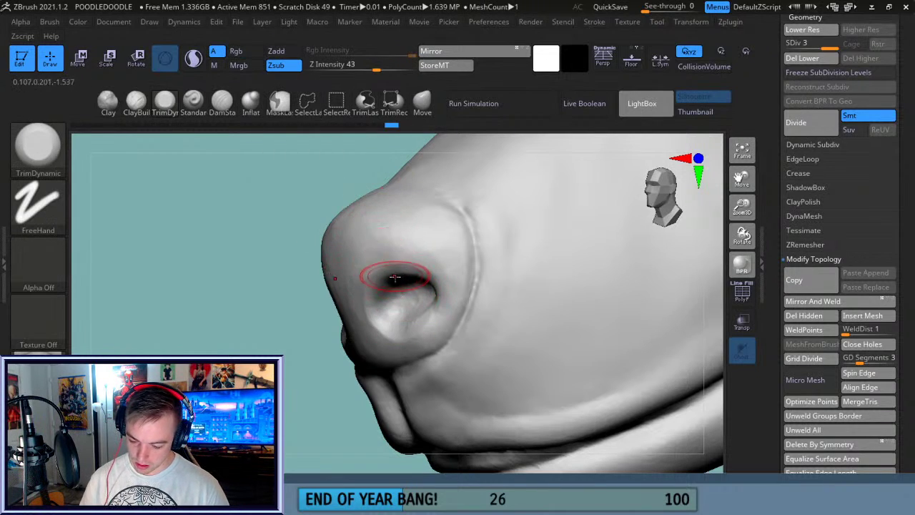
pyautogui.press('shift')
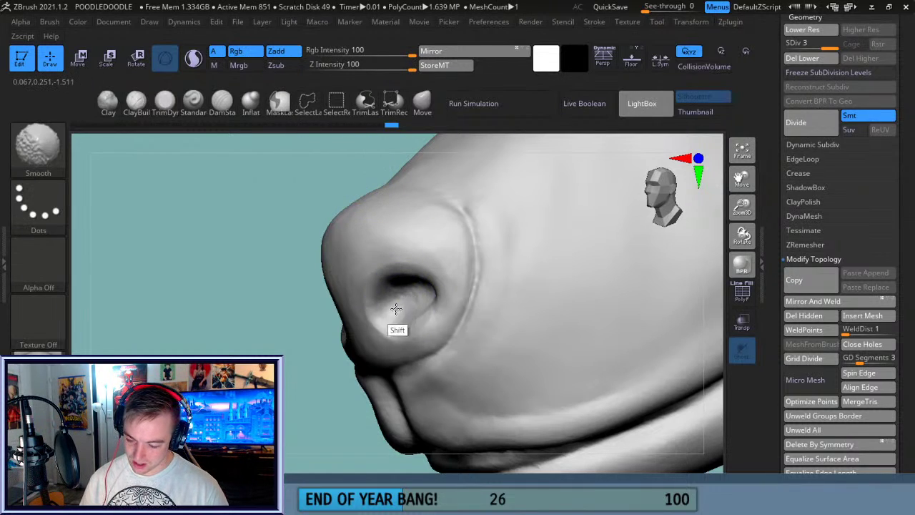
# - Set up the Clay brush with the Spray stroke and Alpha 01 for texturing the nose
pyautogui.moveTo(313, 387)
pyautogui.mouseDown()
pyautogui.moveTo(522, 329)
pyautogui.moveTo(600, 333)
pyautogui.moveTo(565, 370)
pyautogui.moveTo(579, 374)
pyautogui.moveTo(554, 378)
pyautogui.mouseUp()
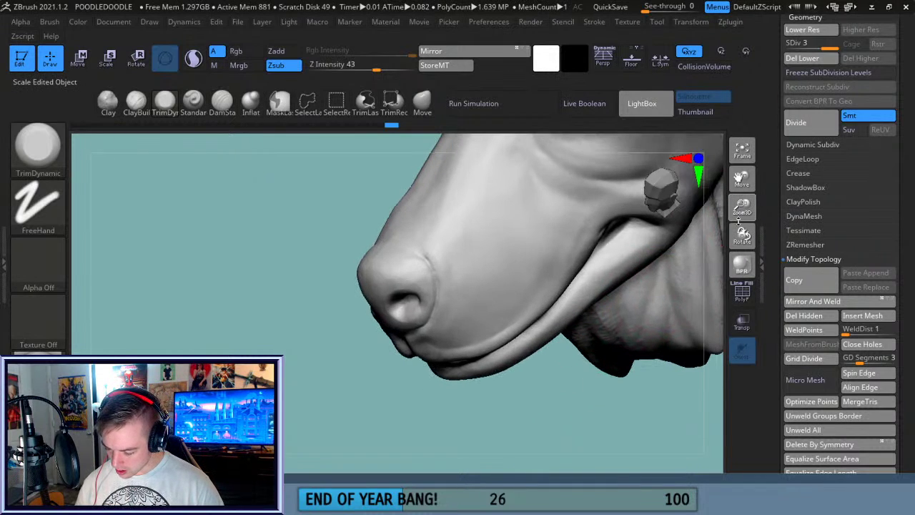
pyautogui.moveTo(568, 419); pyautogui.dragTo(580, 354)
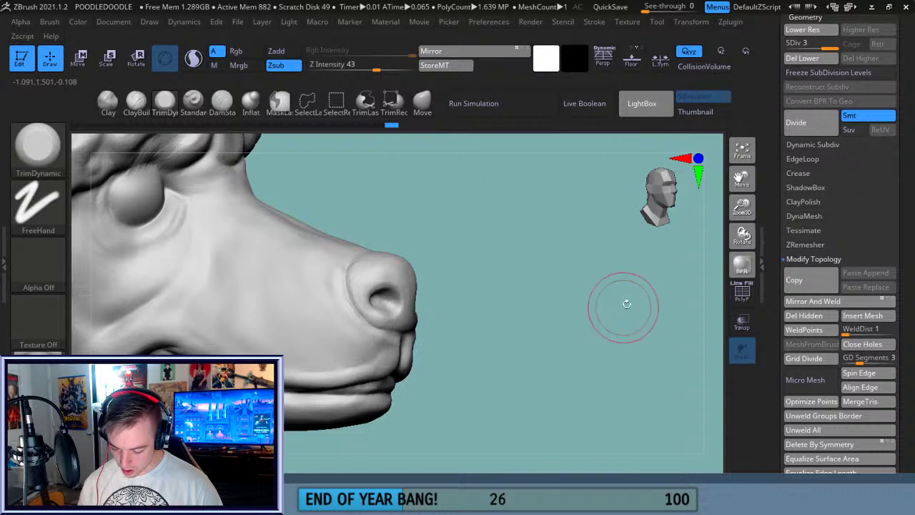
pyautogui.click(107, 102)
pyautogui.click(50, 214)
pyautogui.click(328, 225)
pyautogui.click(47, 271)
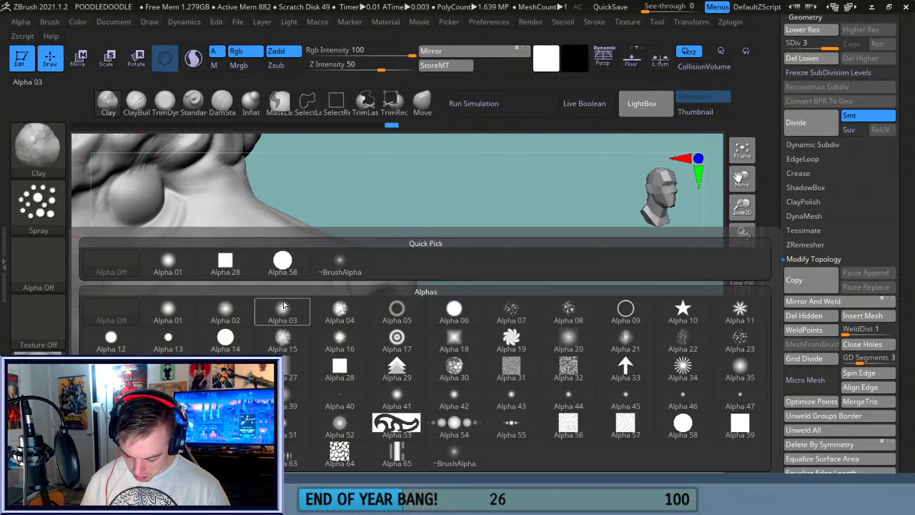
pyautogui.click(170, 315)
# - Try to spray bumpy clay texture across the nose at Z Intensity 50
pyautogui.moveTo(499, 295); pyautogui.dragTo(422, 308)
pyautogui.moveTo(742, 208); pyautogui.dragTo(744, 246)
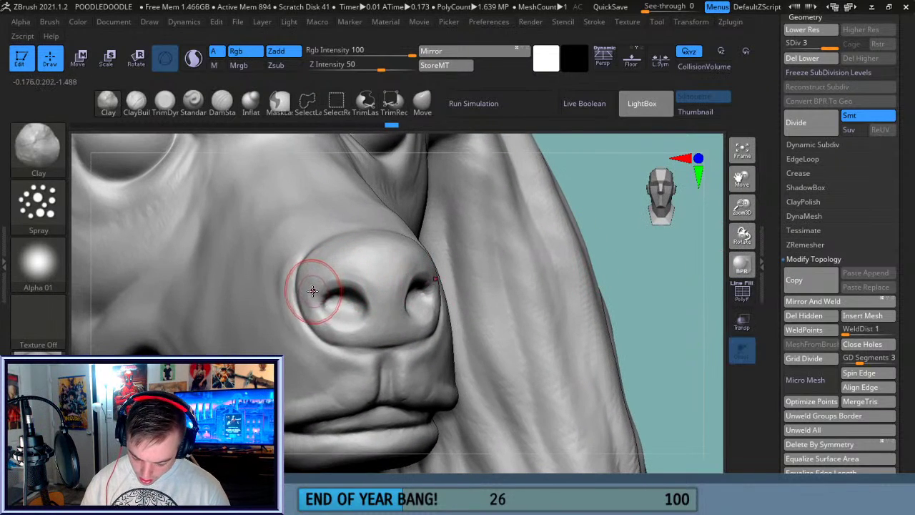
pyautogui.moveTo(313, 289)
pyautogui.mouseDown()
pyautogui.moveTo(307, 280)
pyautogui.moveTo(357, 253)
pyautogui.moveTo(425, 316)
pyautogui.mouseUp()
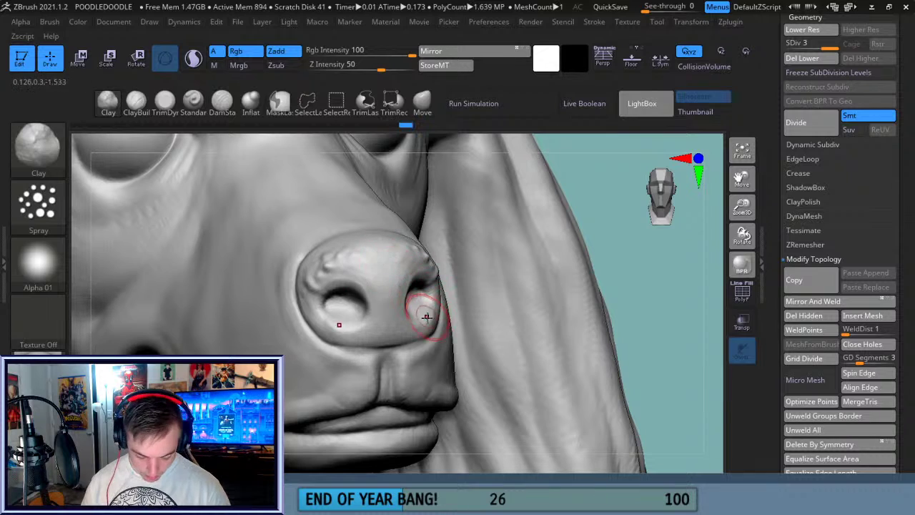
pyautogui.hotkey('ctrl', 'z')
# - Try a lighter clay spray over the nose at Z Intensity 7
pyautogui.moveTo(381, 66); pyautogui.dragTo(362, 68)
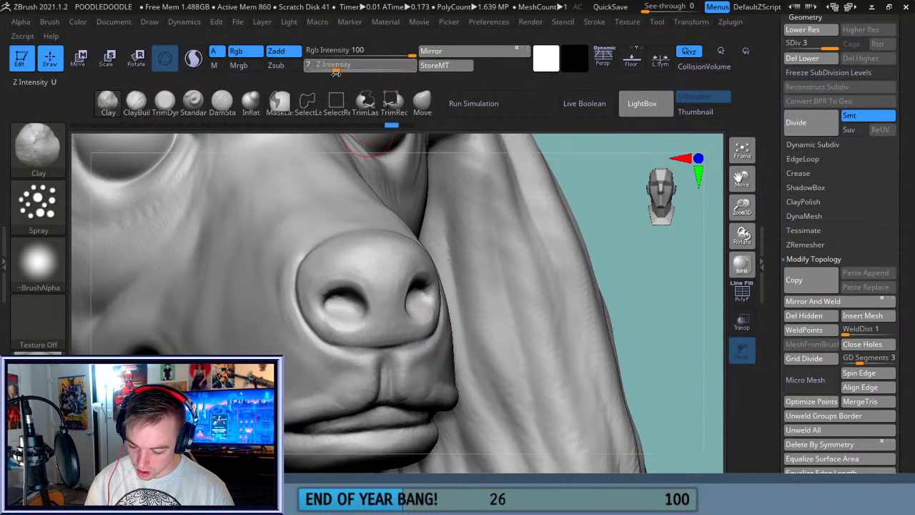
pyautogui.moveTo(385, 289)
pyautogui.mouseDown()
pyautogui.moveTo(403, 280)
pyautogui.moveTo(394, 249)
pyautogui.mouseUp()
pyautogui.hotkey('ctrl', 'z')
pyautogui.moveTo(671, 290); pyautogui.dragTo(367, 284)
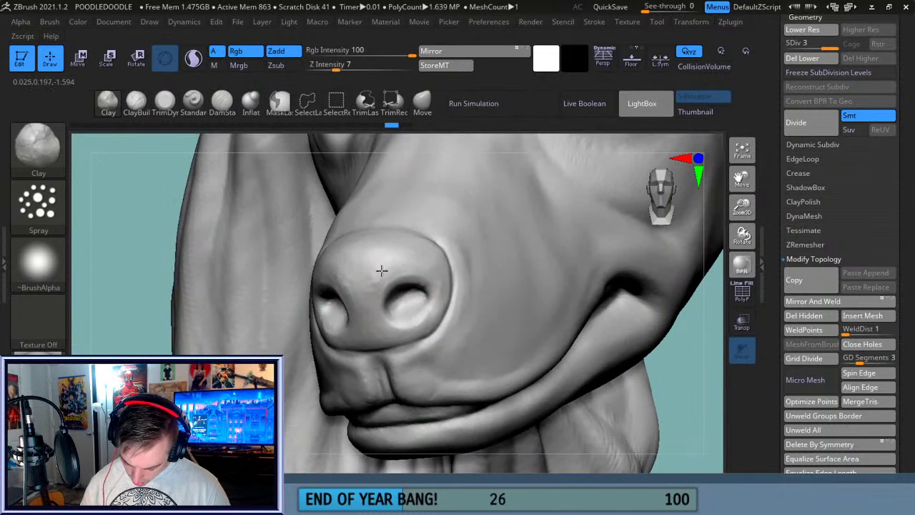
pyautogui.moveTo(421, 266); pyautogui.dragTo(432, 301)
pyautogui.hotkey('ctrl', 'z')
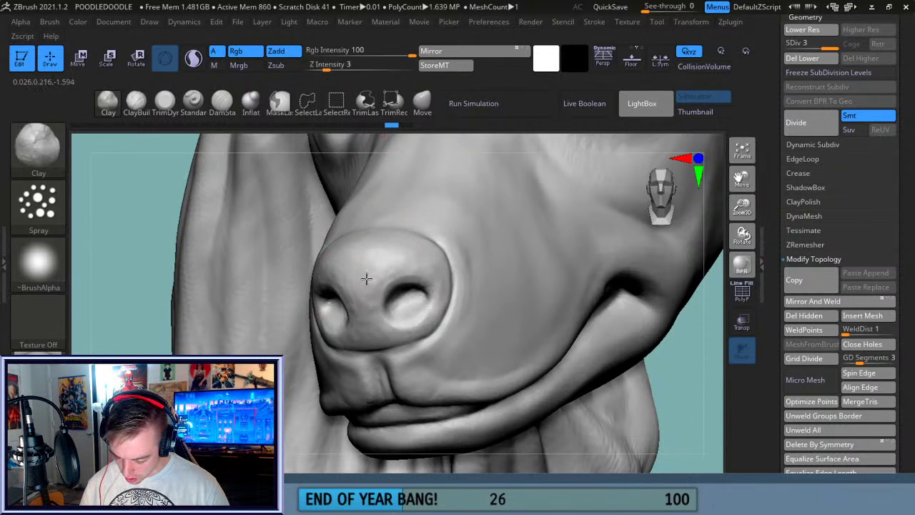
# - Spray subtle clay texture over the top, side and underside of the nose at Z Intensity 3
pyautogui.moveTo(428, 259); pyautogui.dragTo(390, 244)
pyautogui.moveTo(158, 317); pyautogui.dragTo(436, 329)
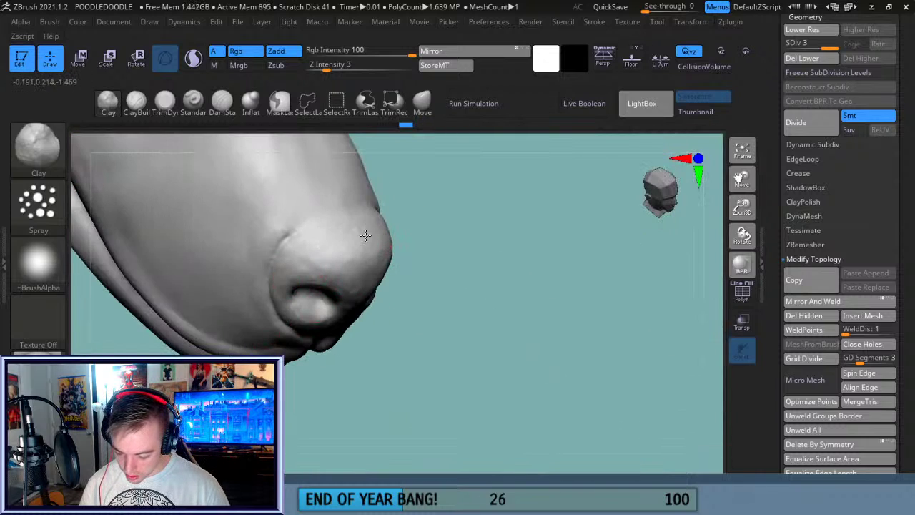
pyautogui.moveTo(486, 311); pyautogui.dragTo(387, 247)
pyautogui.moveTo(345, 286); pyautogui.dragTo(330, 290)
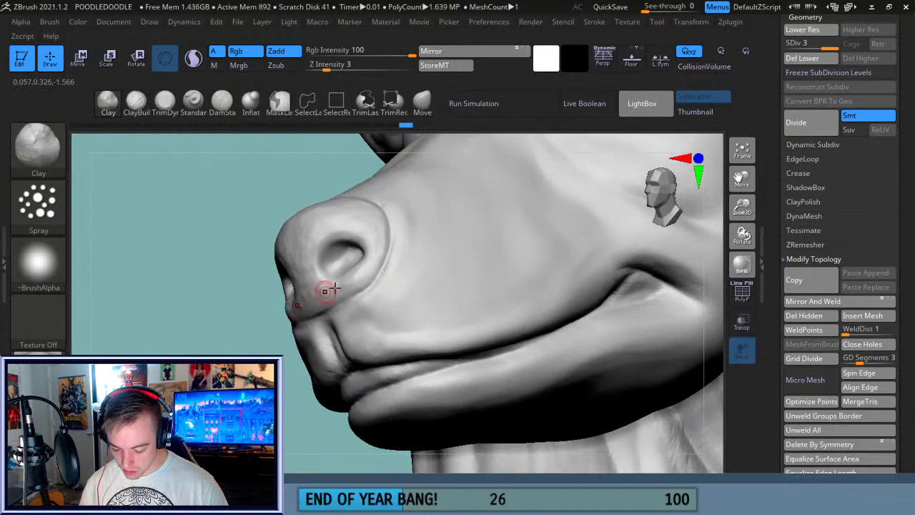
# - Adjust the shape of the nose around the nostrils with the Move brush
pyautogui.moveTo(236, 308); pyautogui.dragTo(478, 297)
pyautogui.moveTo(744, 204); pyautogui.dragTo(621, 285)
pyautogui.moveTo(597, 322); pyautogui.dragTo(584, 371)
pyautogui.press('b')
pyautogui.press('m')
pyautogui.press('v')
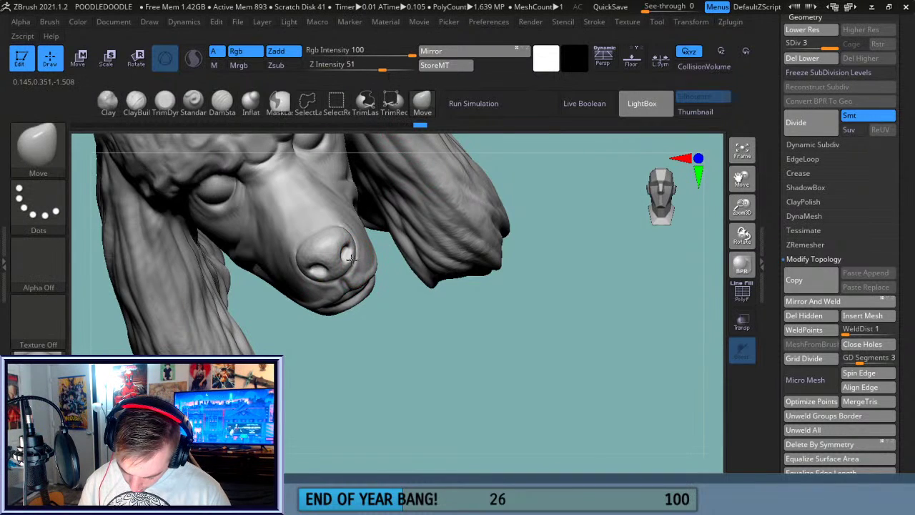
pyautogui.moveTo(401, 300); pyautogui.dragTo(495, 323)
# - Carve wrinkle creases between the eye and the corner of the mouth with the DamStandard brush
pyautogui.moveTo(742, 208); pyautogui.dragTo(748, 260)
pyautogui.moveTo(743, 179); pyautogui.dragTo(884, 175)
pyautogui.press('b')
pyautogui.press('d')
pyautogui.press('s')
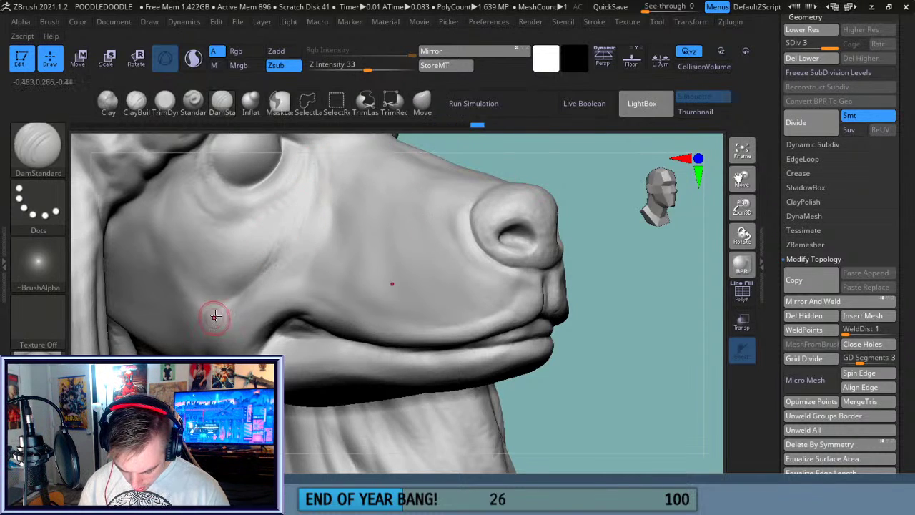
pyautogui.moveTo(318, 169); pyautogui.dragTo(306, 222)
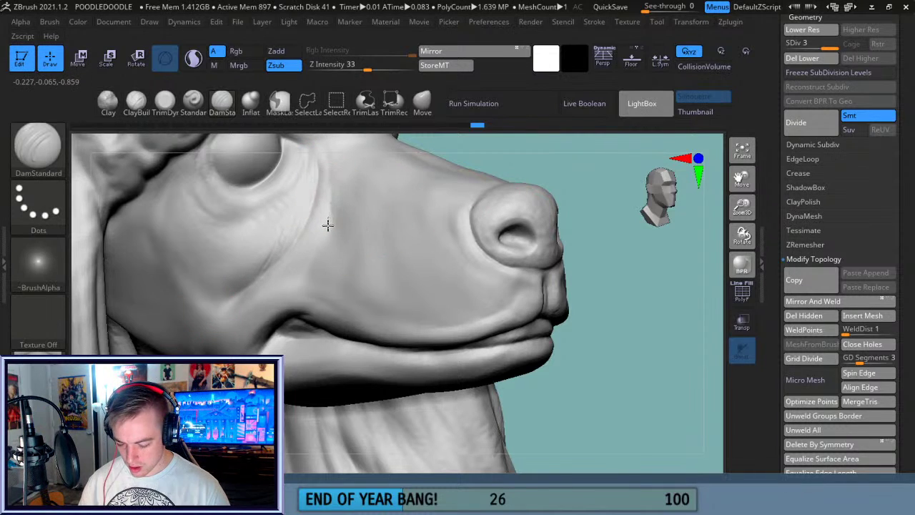
pyautogui.moveTo(623, 307); pyautogui.dragTo(351, 303)
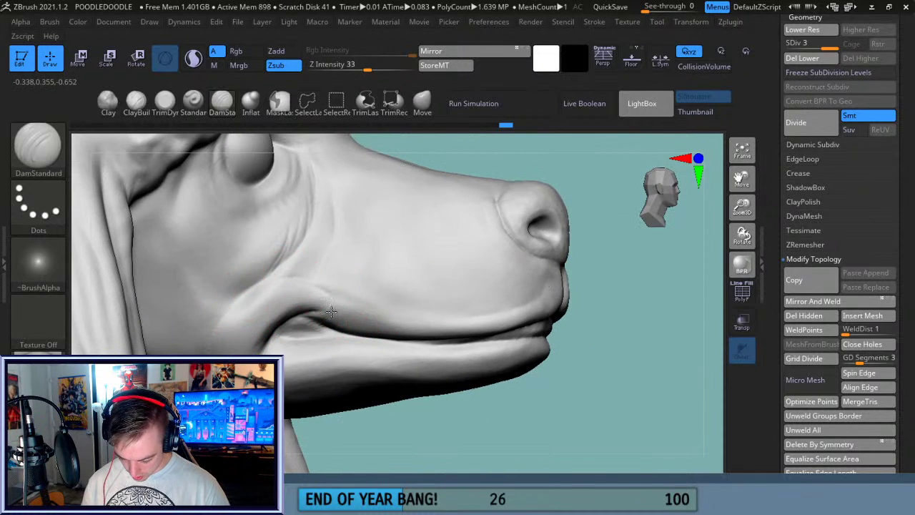
pyautogui.moveTo(620, 331); pyautogui.dragTo(352, 303)
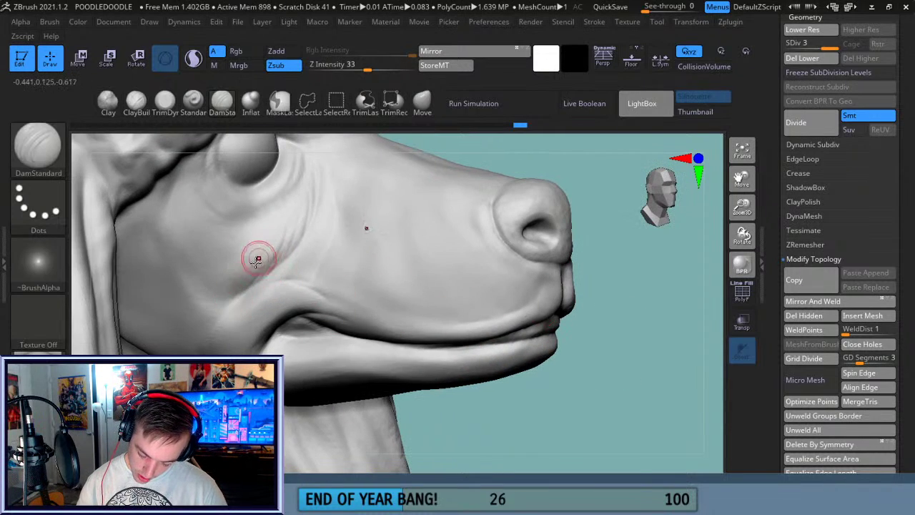
pyautogui.moveTo(281, 231); pyautogui.dragTo(284, 226)
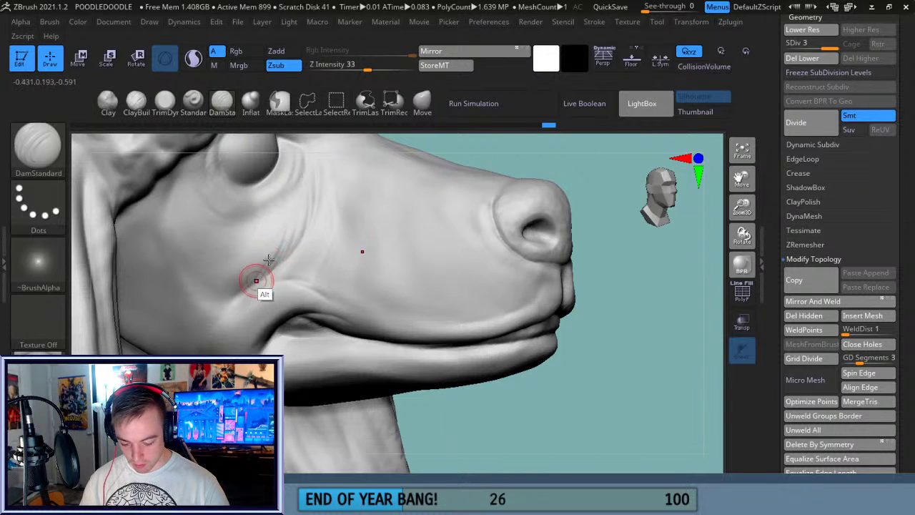
# - Raise wrinkle ridges on the cheek between the eye and the mouth corner with inverted DamStandard strokes and soften them
pyautogui.keyDown('alt'); pyautogui.moveTo(266, 277); pyautogui.dragTo(308, 191); pyautogui.keyUp('alt')
pyautogui.keyDown('alt'); pyautogui.moveTo(284, 260); pyautogui.dragTo(318, 161); pyautogui.keyUp('alt')
pyautogui.moveTo(225, 293)
pyautogui.keyDown('alt'); pyautogui.mouseDown()
pyautogui.moveTo(258, 254)
pyautogui.moveTo(213, 296)
pyautogui.moveTo(226, 296)
pyautogui.moveTo(223, 284)
pyautogui.moveTo(250, 249)
pyautogui.mouseUp(); pyautogui.keyUp('alt')
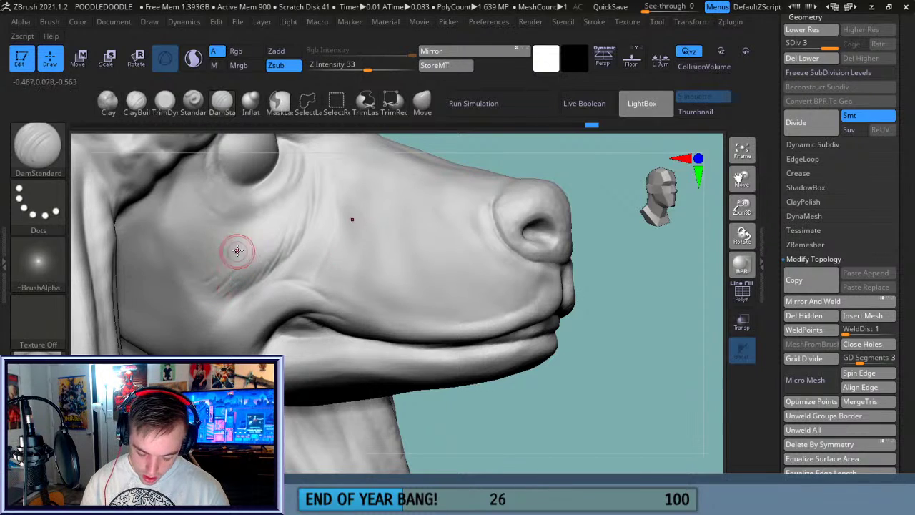
pyautogui.moveTo(201, 288)
pyautogui.keyDown('alt'); pyautogui.mouseDown()
pyautogui.moveTo(234, 271)
pyautogui.moveTo(248, 248)
pyautogui.mouseUp(); pyautogui.keyUp('alt')
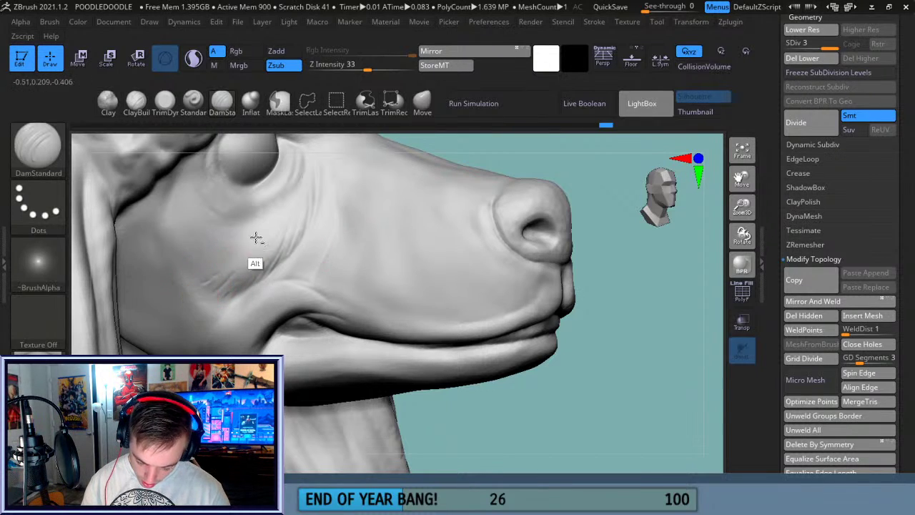
pyautogui.press('shift')
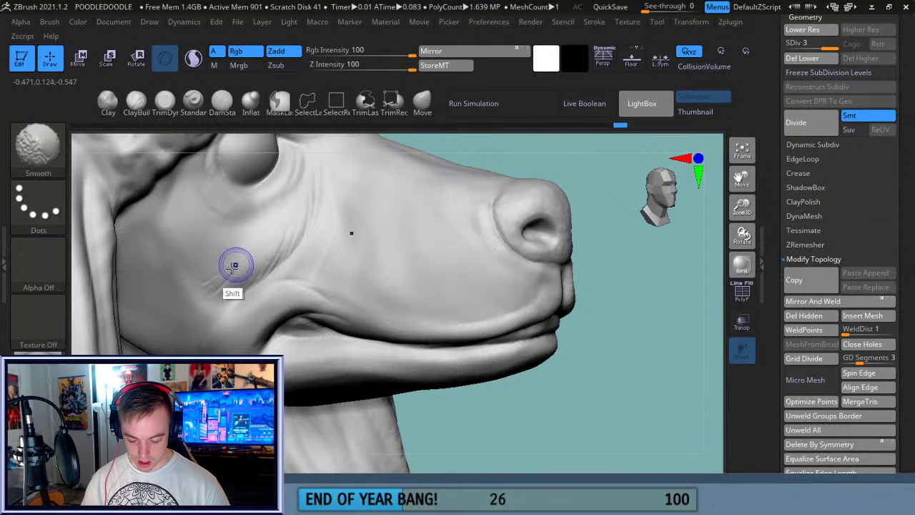
# - Carve fine crease lines with DamStandard into the cheek fold above the corner of the mouth, working from the opposite side of the face
pyautogui.moveTo(613, 323)
pyautogui.mouseDown()
pyautogui.moveTo(572, 401)
pyautogui.moveTo(564, 379)
pyautogui.moveTo(550, 397)
pyautogui.mouseUp()
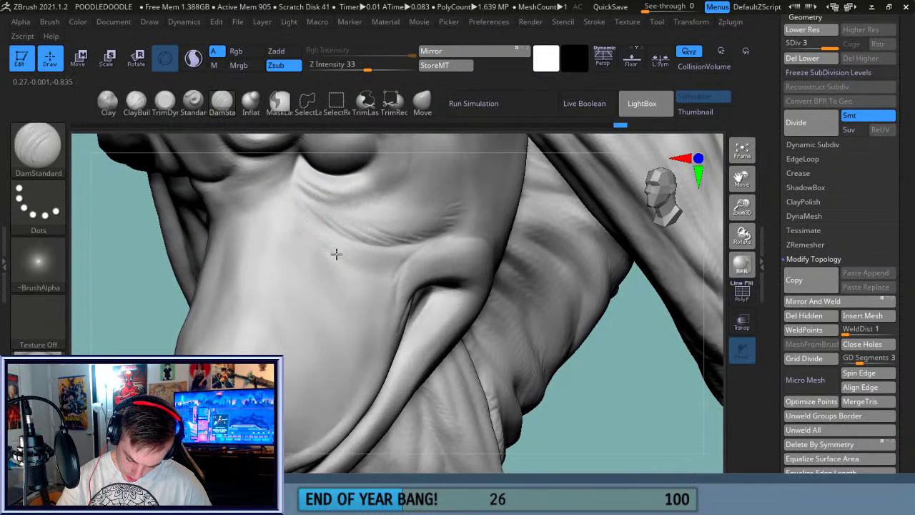
pyautogui.moveTo(393, 283); pyautogui.dragTo(363, 251)
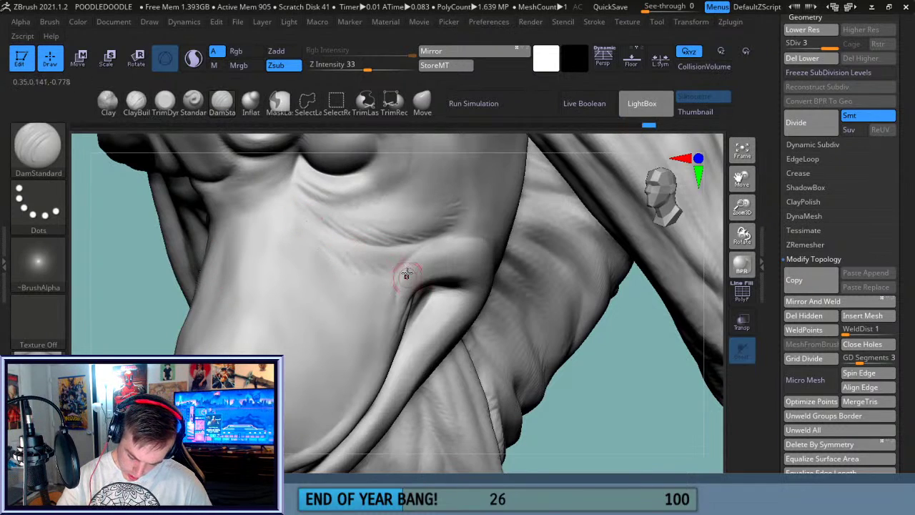
pyautogui.moveTo(399, 288)
pyautogui.mouseDown()
pyautogui.moveTo(378, 260)
pyautogui.moveTo(334, 247)
pyautogui.mouseUp()
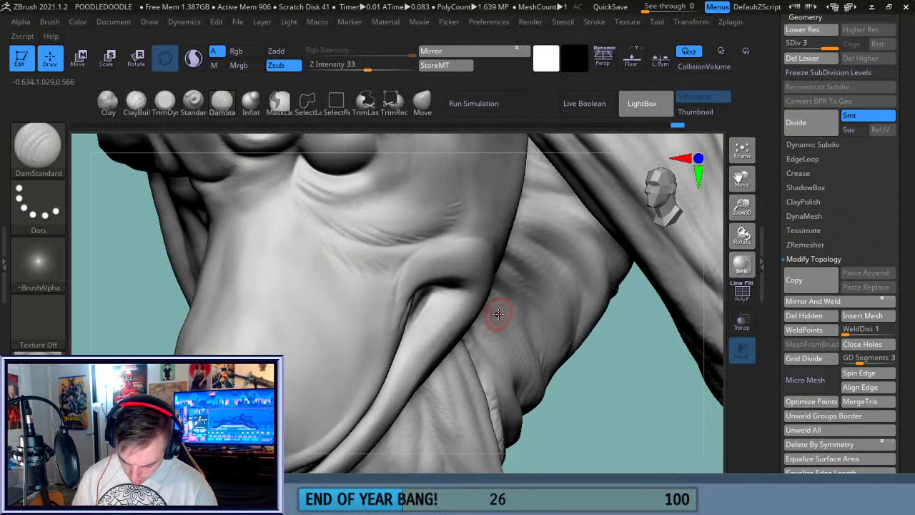
pyautogui.moveTo(590, 408); pyautogui.dragTo(563, 415)
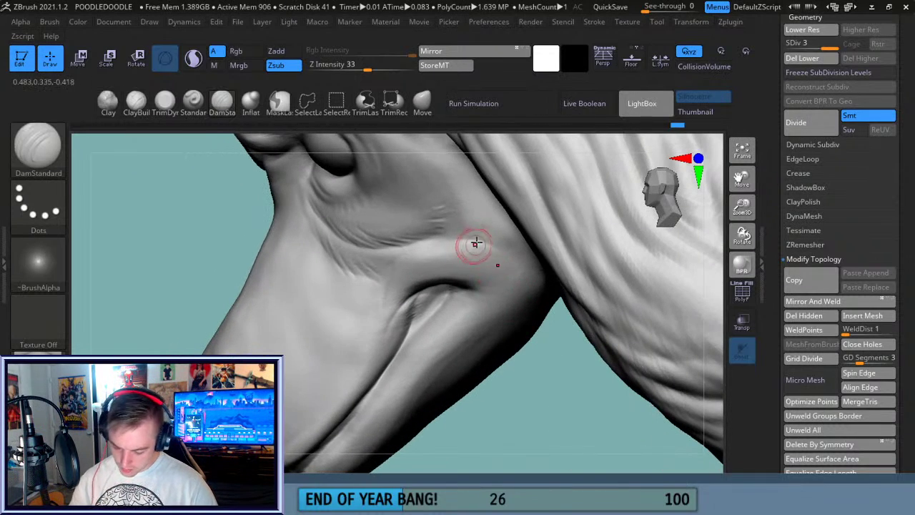
pyautogui.moveTo(500, 252); pyautogui.dragTo(449, 239)
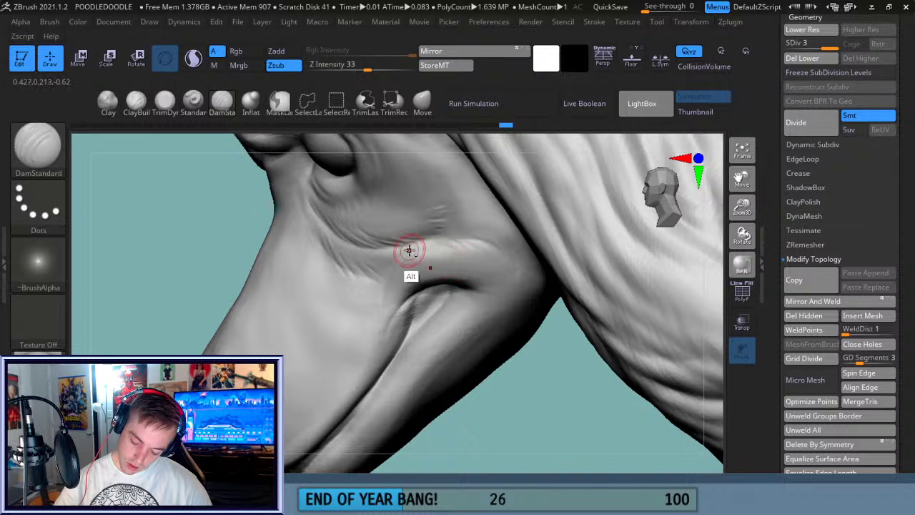
# - Smooth the surface at the corner of the mouth and recut its crease with DamStandard
pyautogui.moveTo(537, 396); pyautogui.dragTo(425, 318)
pyautogui.press('shift')
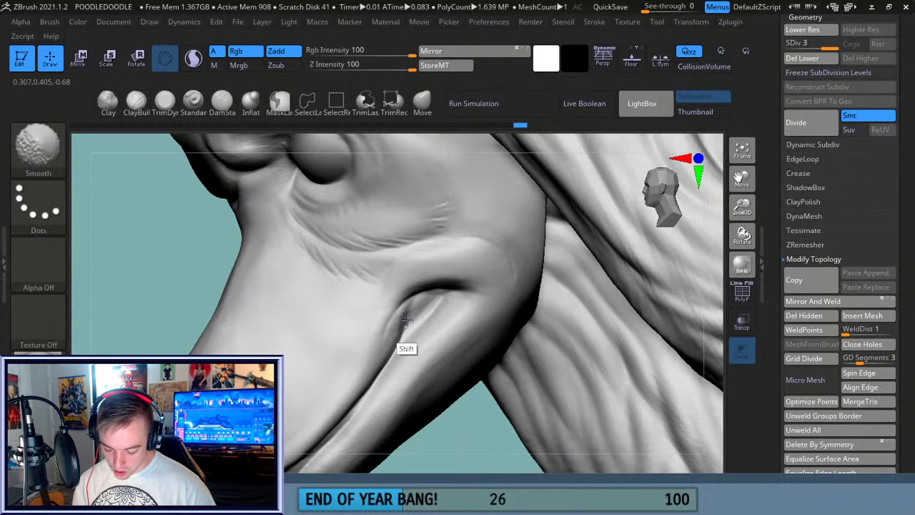
pyautogui.moveTo(405, 330); pyautogui.dragTo(404, 334)
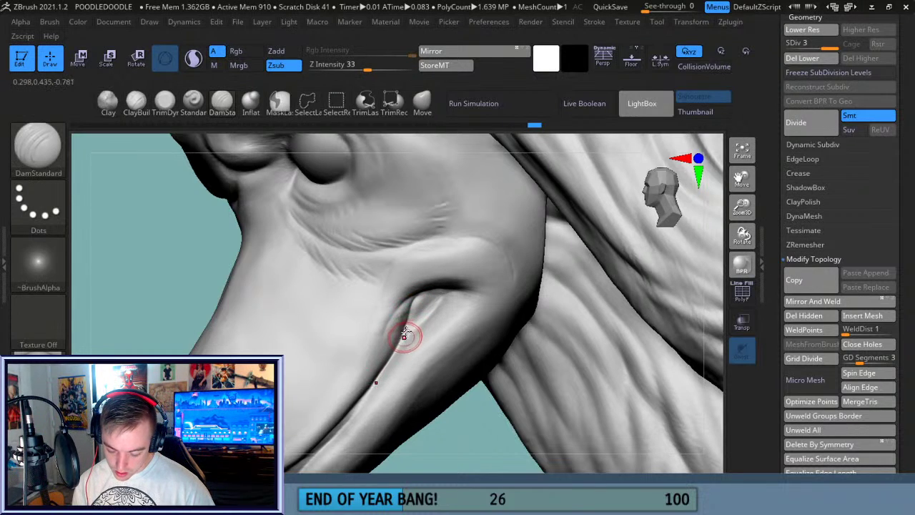
pyautogui.moveTo(477, 423); pyautogui.dragTo(419, 341)
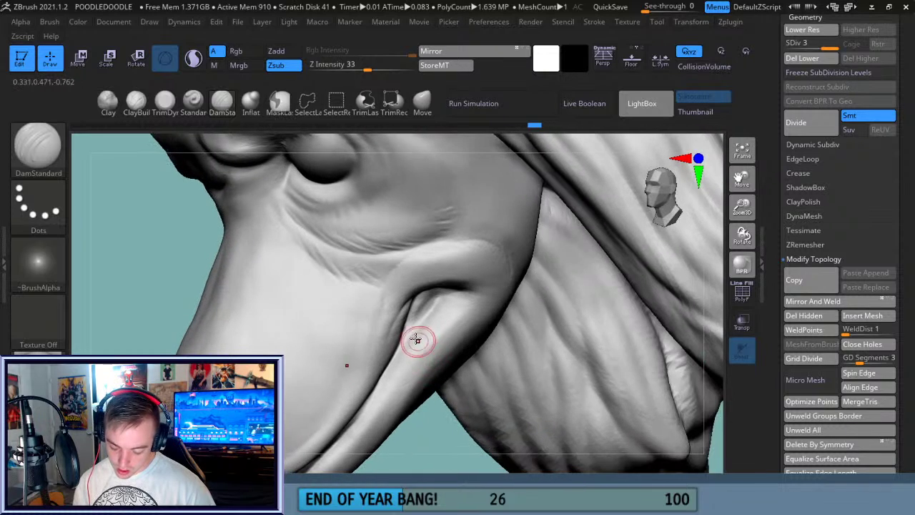
# - Try flattening the edge of the lower lip with the TrimDynamic brush, and undo the stroke
pyautogui.moveTo(419, 421); pyautogui.dragTo(428, 297)
pyautogui.moveTo(742, 207); pyautogui.dragTo(786, 84)
pyautogui.moveTo(438, 393); pyautogui.dragTo(485, 269)
pyautogui.moveTo(746, 208); pyautogui.dragTo(747, 249)
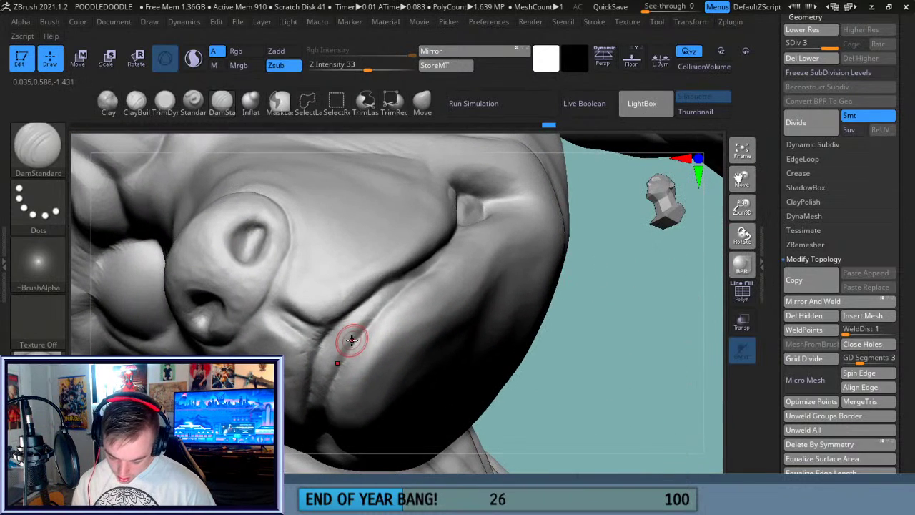
pyautogui.press('b')
pyautogui.press('t')
pyautogui.press('d')
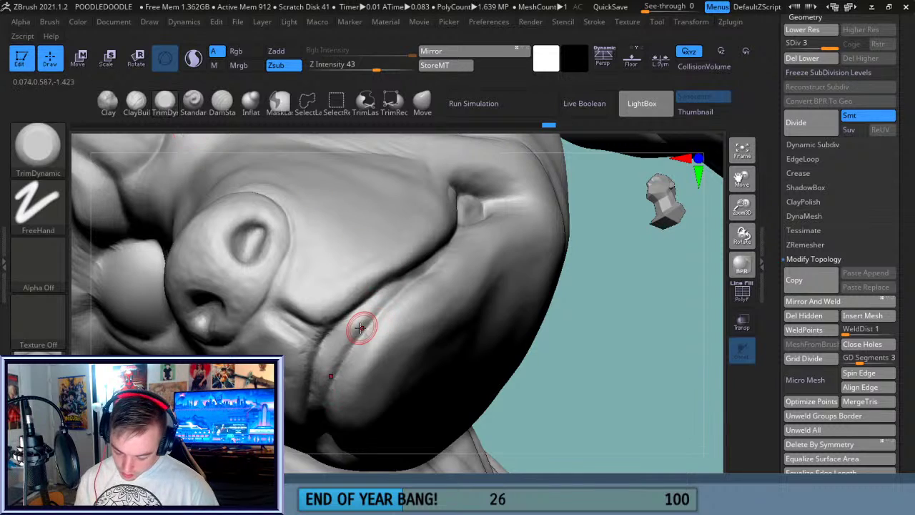
pyautogui.moveTo(343, 342)
pyautogui.mouseDown()
pyautogui.moveTo(374, 302)
pyautogui.moveTo(390, 299)
pyautogui.mouseUp()
pyautogui.hotkey('ctrl', 'z')
# - Flatten the front edge of the lower lip with the Polish brush at Z Intensity 22
pyautogui.click(43, 158)
pyautogui.press('b')
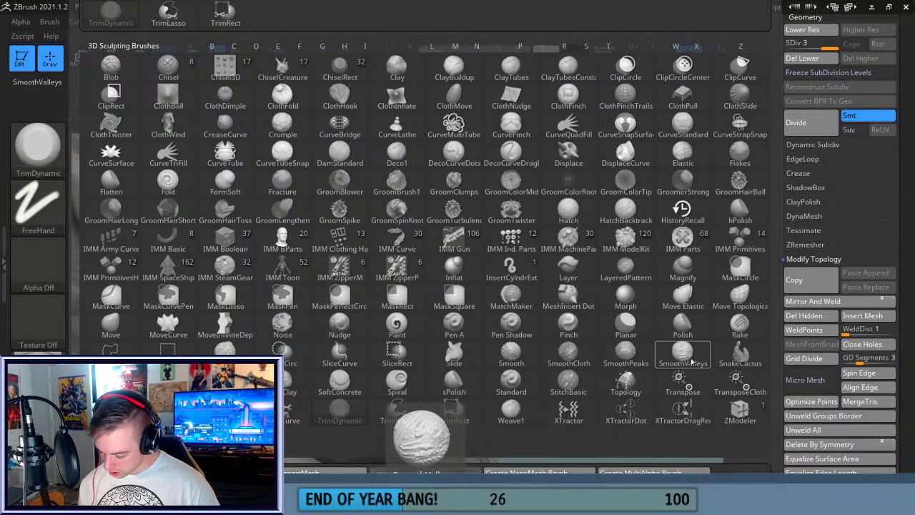
pyautogui.click(683, 327)
pyautogui.moveTo(368, 337); pyautogui.dragTo(347, 337)
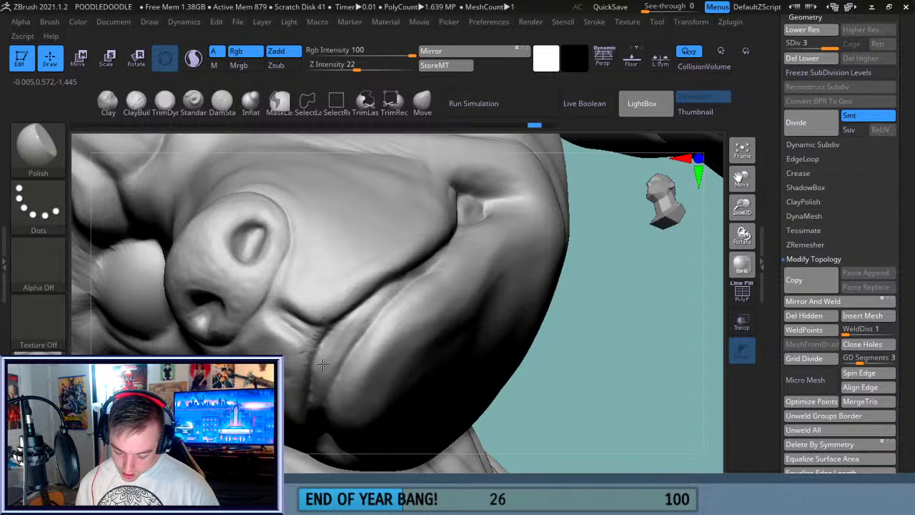
pyautogui.moveTo(604, 308); pyautogui.dragTo(368, 307)
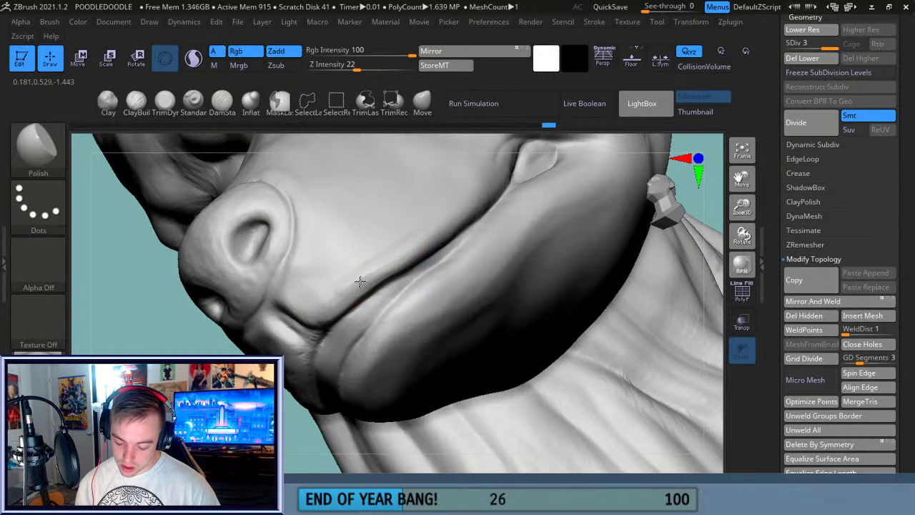
# - Polish the upper lip beneath the nose, switching the Polish brush to Zsub
pyautogui.moveTo(324, 215); pyautogui.dragTo(357, 282, button='right')
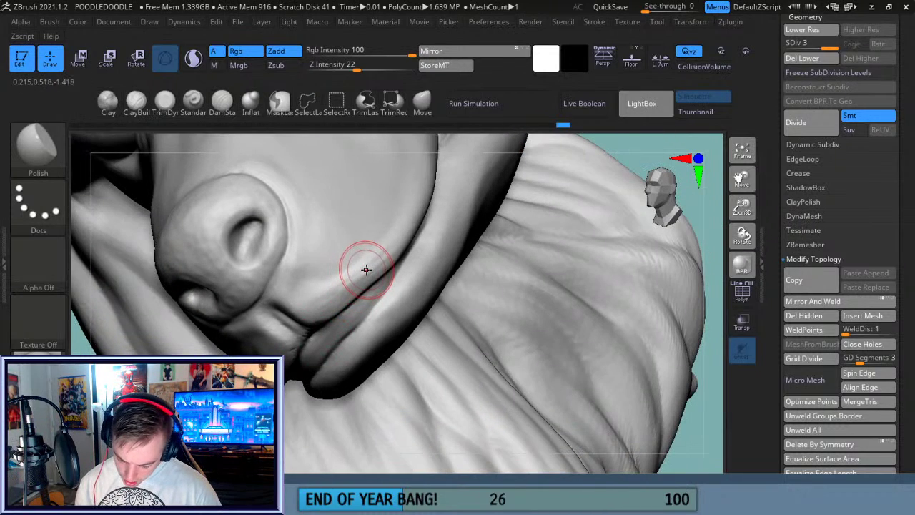
pyautogui.moveTo(324, 252)
pyautogui.mouseDown()
pyautogui.moveTo(312, 265)
pyautogui.moveTo(351, 286)
pyautogui.mouseUp()
pyautogui.click(287, 67)
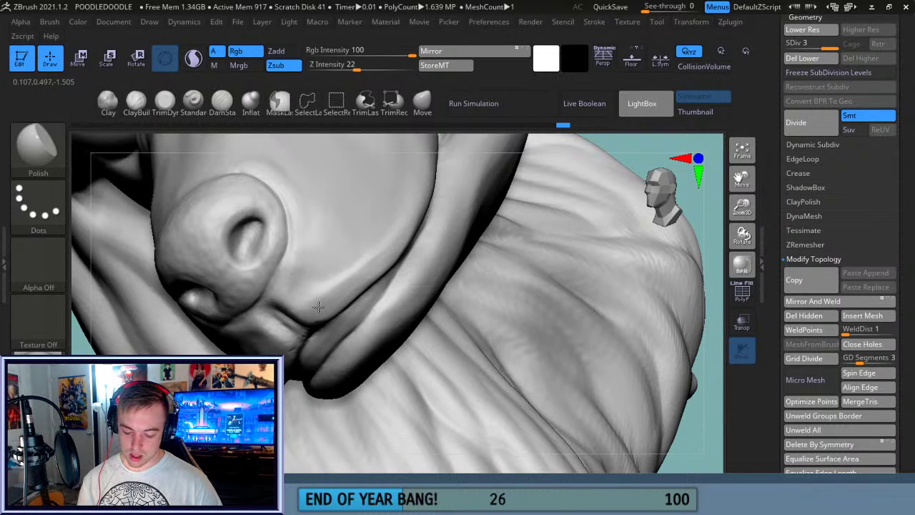
pyautogui.moveTo(707, 369)
pyautogui.mouseDown()
pyautogui.moveTo(721, 344)
pyautogui.moveTo(709, 315)
pyautogui.mouseUp()
pyautogui.moveTo(295, 300); pyautogui.dragTo(305, 320)
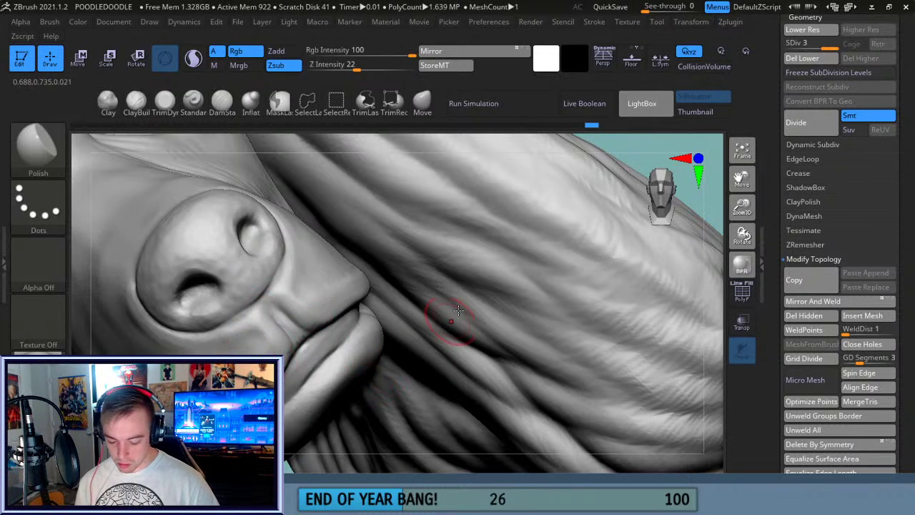
pyautogui.moveTo(742, 235); pyautogui.dragTo(726, 208)
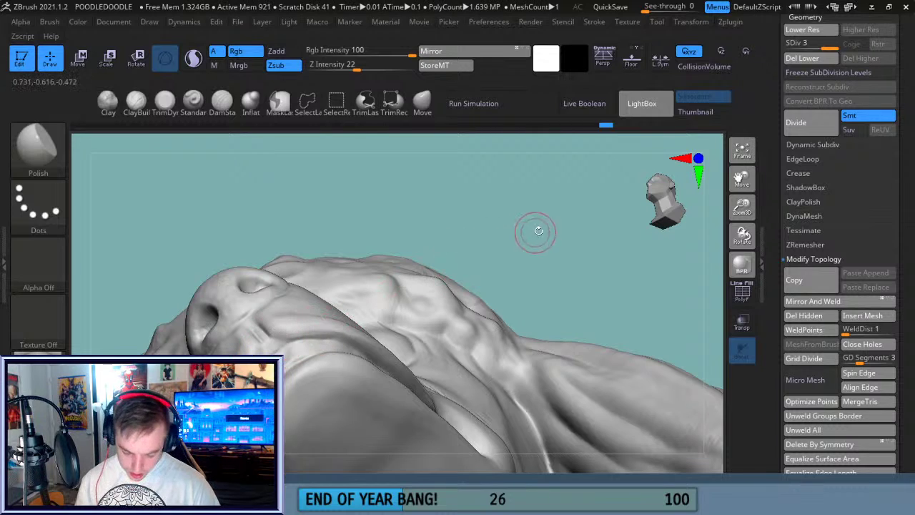
# - Deepen the mouth line toward the corner of the lips with the DamStandard brush
pyautogui.click(222, 104)
pyautogui.moveTo(403, 204)
pyautogui.mouseDown()
pyautogui.moveTo(370, 271)
pyautogui.moveTo(272, 332)
pyautogui.mouseUp()
pyautogui.moveTo(435, 200); pyautogui.dragTo(474, 286)
pyautogui.moveTo(460, 325); pyautogui.dragTo(301, 339)
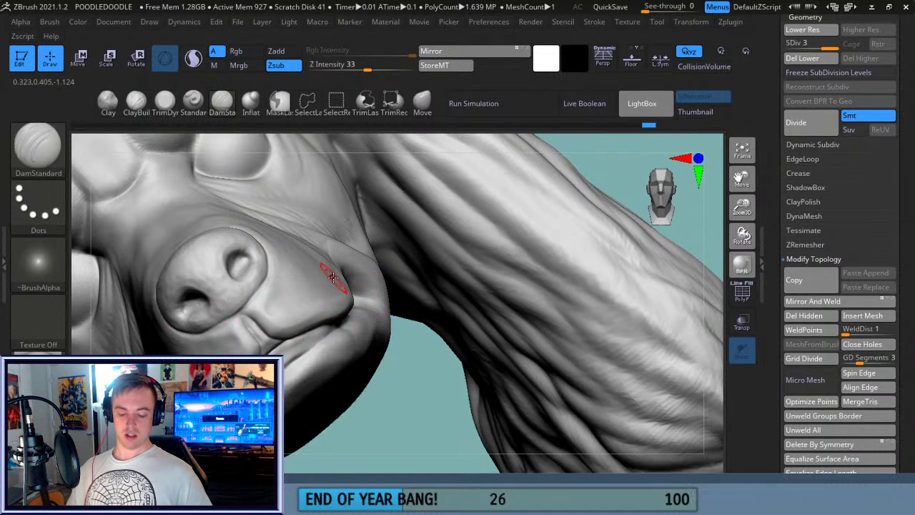
pyautogui.moveTo(403, 394); pyautogui.dragTo(374, 317)
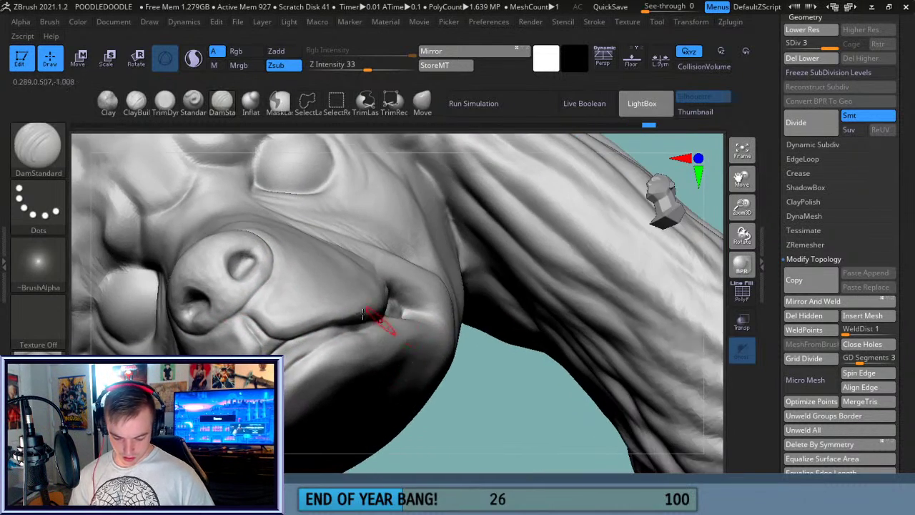
# - Build up the edge of the lower lip along the mouth line with the Standard brush at Z Intensity 25
pyautogui.click(190, 107)
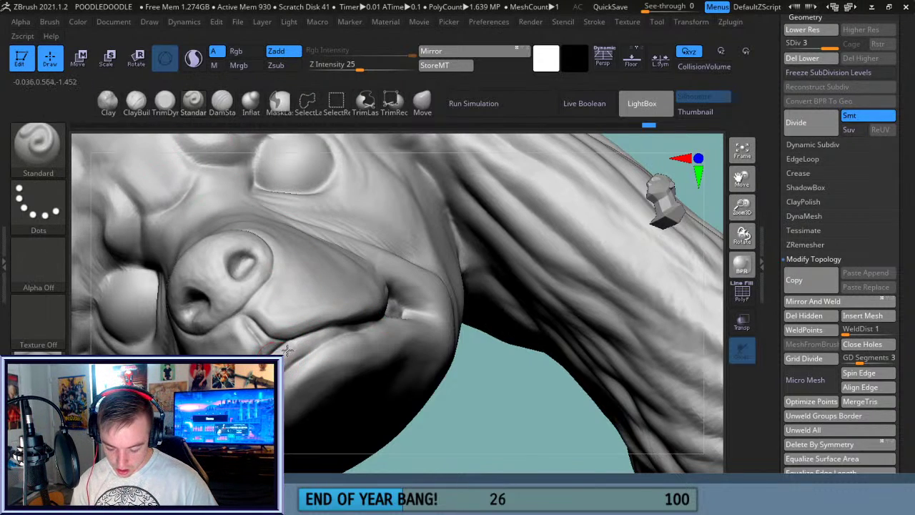
pyautogui.moveTo(275, 351)
pyautogui.mouseDown()
pyautogui.moveTo(348, 330)
pyautogui.moveTo(322, 334)
pyautogui.mouseUp()
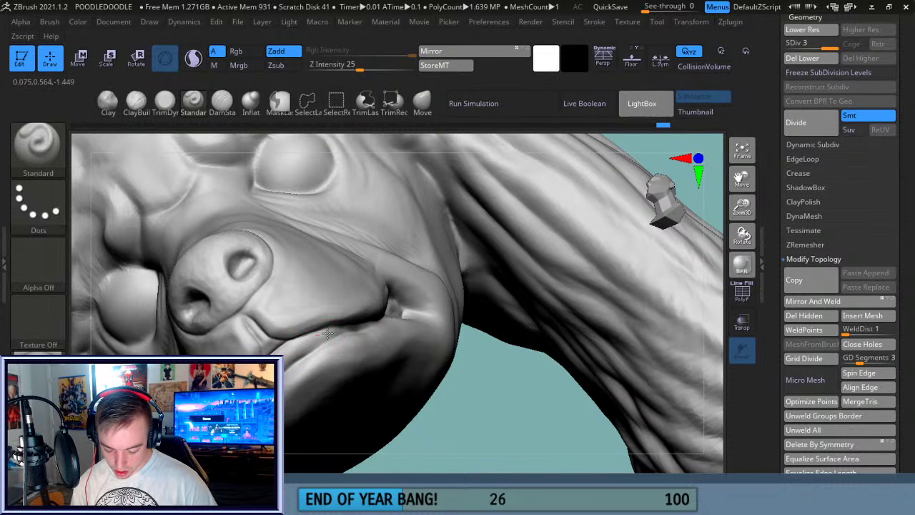
pyautogui.moveTo(493, 415)
pyautogui.mouseDown()
pyautogui.moveTo(474, 423)
pyautogui.moveTo(419, 372)
pyautogui.mouseUp()
pyautogui.moveTo(354, 327); pyautogui.dragTo(386, 322)
# - Replace TrimDynamic with the Polish brush in the custom brush shelf and make Polish the active brush
pyautogui.moveTo(742, 208); pyautogui.dragTo(748, 104)
pyautogui.moveTo(292, 400); pyautogui.dragTo(232, 140)
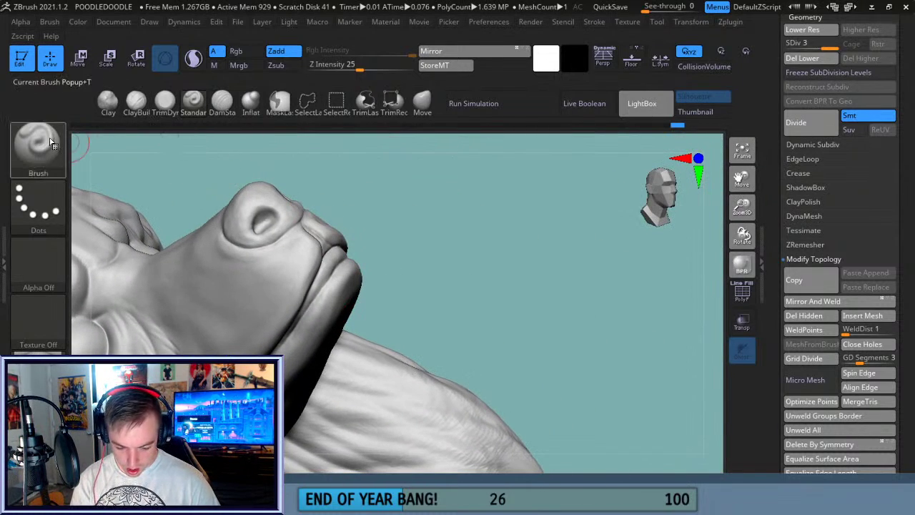
pyautogui.click(38, 143)
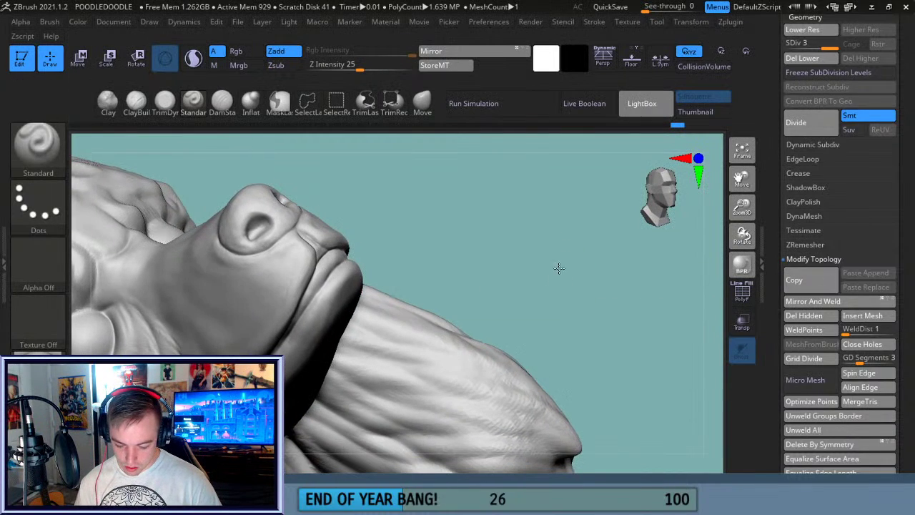
pyautogui.click(170, 108)
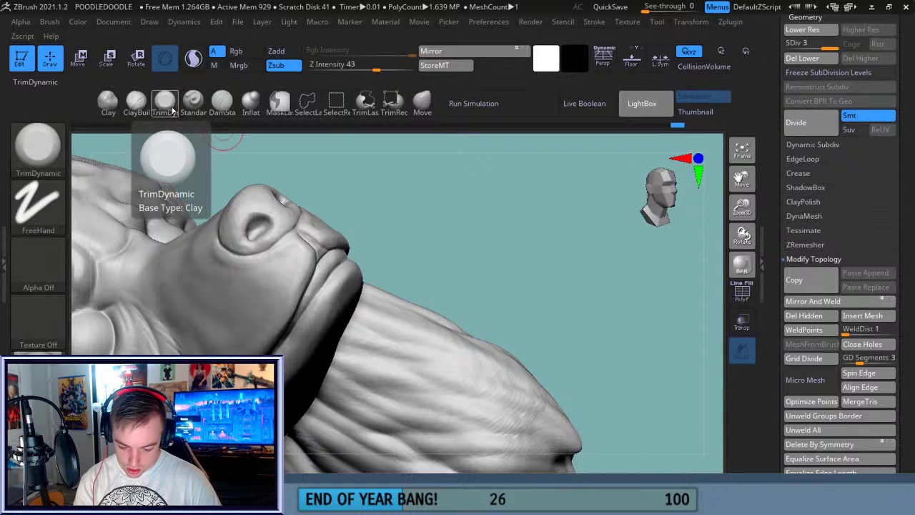
pyautogui.press('b')
pyautogui.click(172, 107)
pyautogui.press('b')
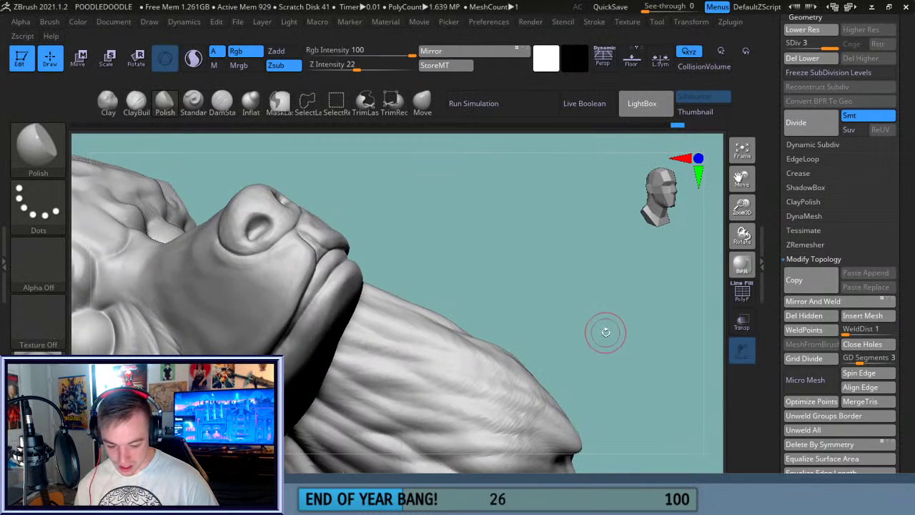
pyautogui.click(619, 329)
# - Polish the front of the lips and chin from beneath the muzzle at Z Intensity 22 in Zsub mode
pyautogui.moveTo(562, 278); pyautogui.dragTo(364, 305)
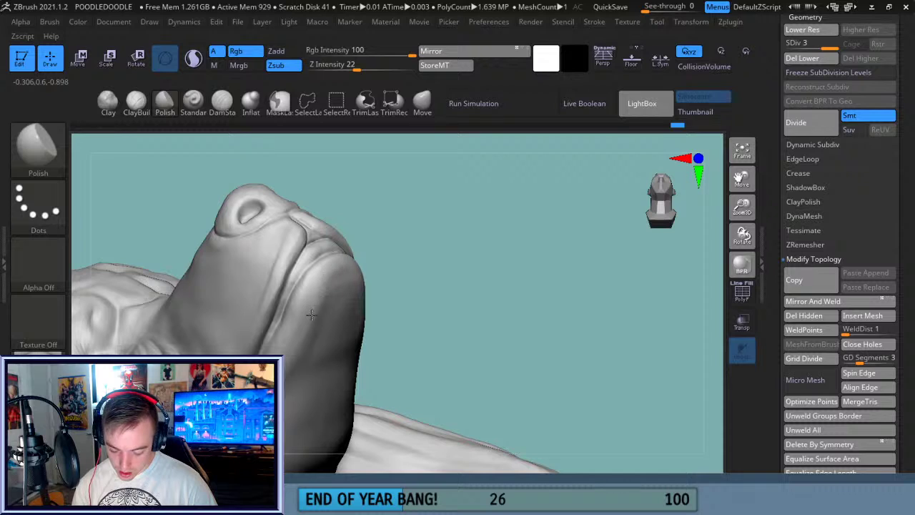
pyautogui.moveTo(395, 270)
pyautogui.mouseDown()
pyautogui.moveTo(388, 255)
pyautogui.moveTo(290, 278)
pyautogui.mouseUp()
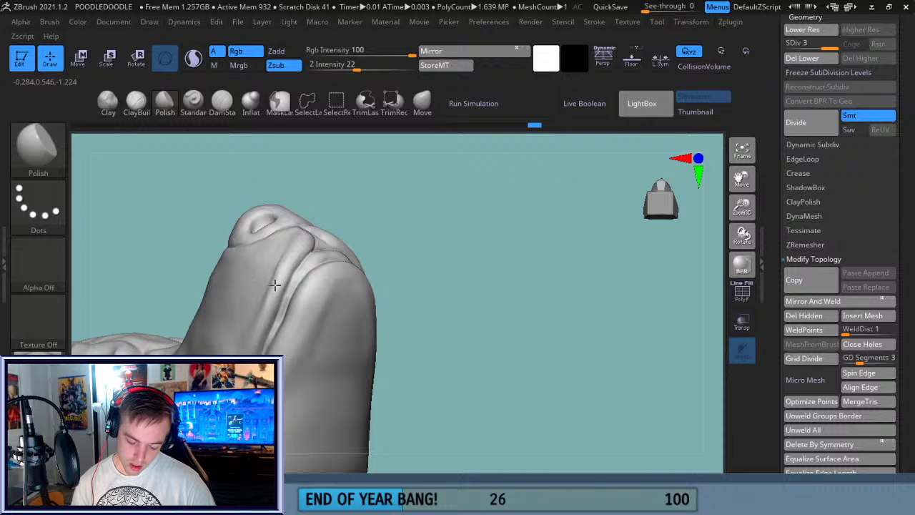
pyautogui.moveTo(416, 233); pyautogui.dragTo(474, 226)
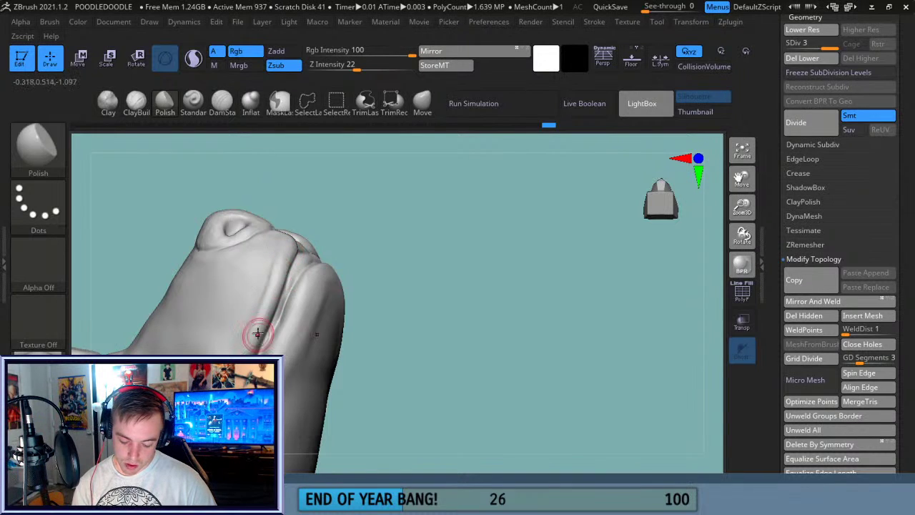
pyautogui.moveTo(592, 276); pyautogui.dragTo(611, 266)
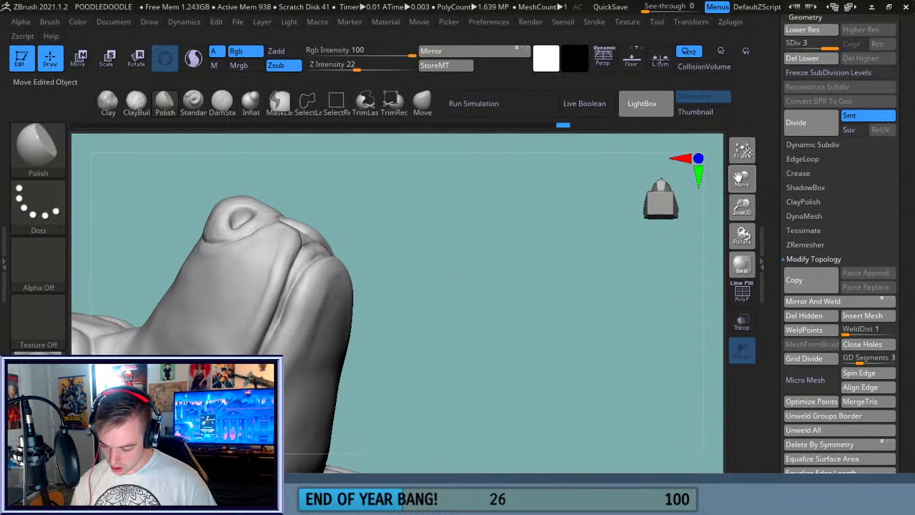
# - Polish the lower lip and jaw back toward the corner of the mouth
pyautogui.moveTo(742, 178); pyautogui.dragTo(779, 57)
pyautogui.moveTo(304, 264); pyautogui.dragTo(350, 156)
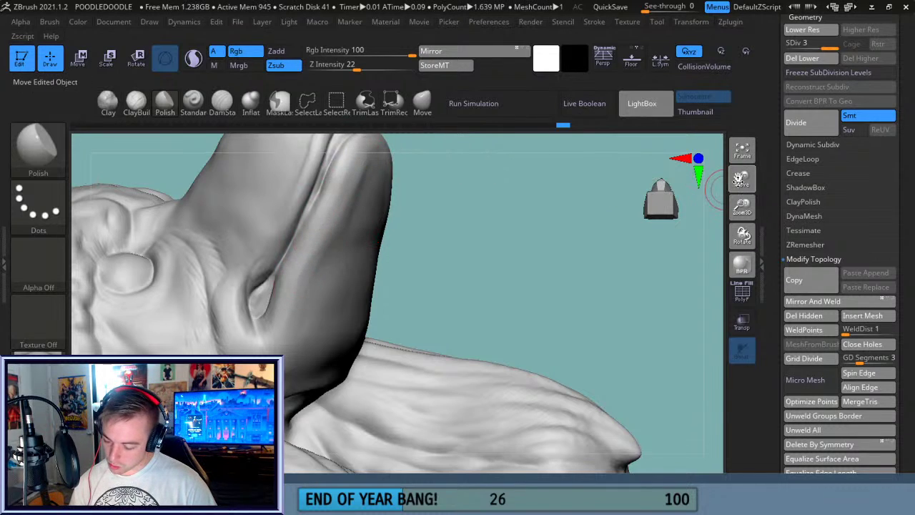
pyautogui.moveTo(741, 178); pyautogui.dragTo(719, 208)
pyautogui.moveTo(294, 258); pyautogui.dragTo(337, 176)
pyautogui.moveTo(403, 190)
pyautogui.mouseDown()
pyautogui.moveTo(440, 195)
pyautogui.moveTo(386, 207)
pyautogui.mouseUp()
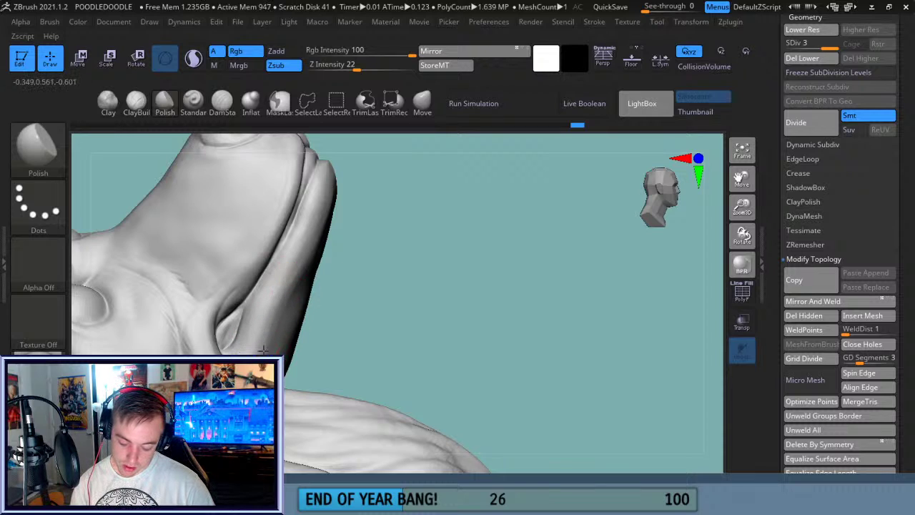
pyautogui.moveTo(431, 241); pyautogui.dragTo(422, 257)
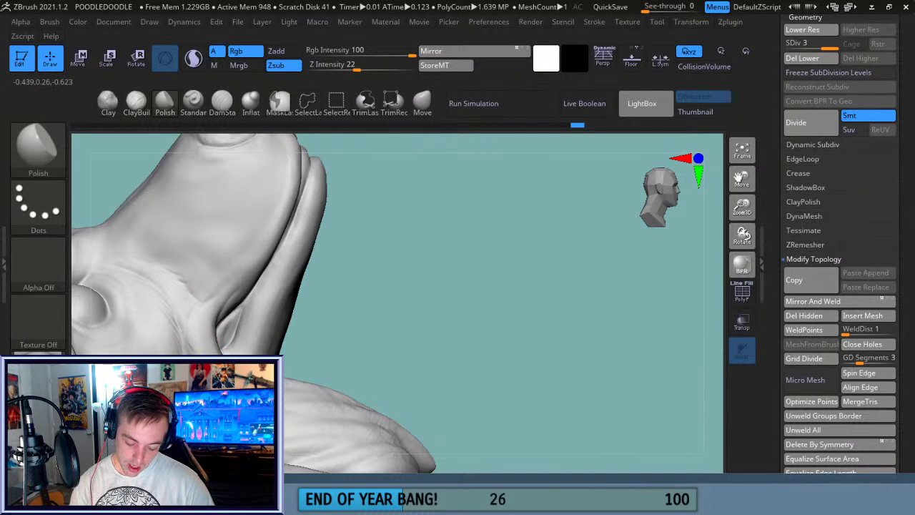
# - Polish the side of the lower lip and jaw along the mouth line with the Polish brush at Z Intensity 22
pyautogui.moveTo(418, 262)
pyautogui.mouseDown()
pyautogui.moveTo(415, 292)
pyautogui.moveTo(412, 259)
pyautogui.mouseUp()
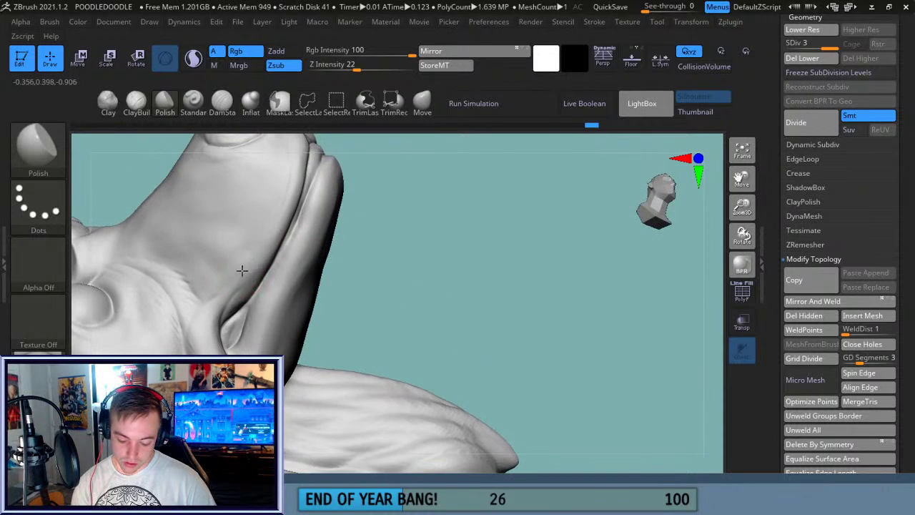
pyautogui.moveTo(743, 185); pyautogui.dragTo(785, 229)
pyautogui.moveTo(544, 283)
pyautogui.mouseDown()
pyautogui.moveTo(547, 302)
pyautogui.moveTo(352, 220)
pyautogui.mouseUp()
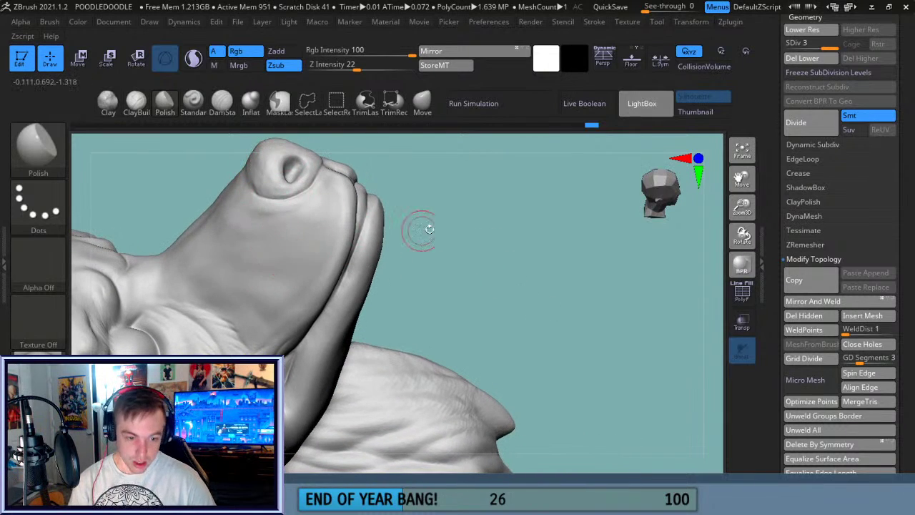
pyautogui.moveTo(486, 219)
pyautogui.mouseDown()
pyautogui.moveTo(495, 268)
pyautogui.moveTo(443, 224)
pyautogui.moveTo(403, 229)
pyautogui.mouseUp()
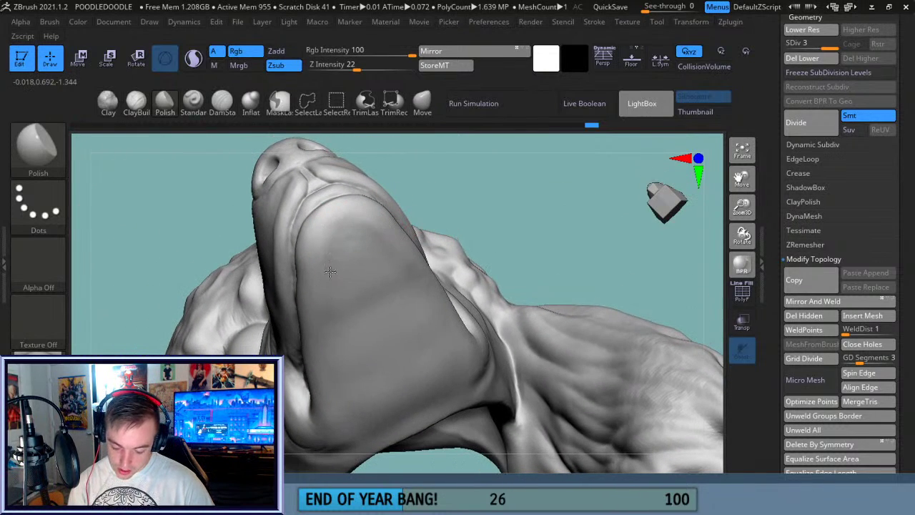
# - Shape the underside of the chin behind the lower lip with the Standard brush at Z Intensity 25 in Zadd mode
pyautogui.moveTo(742, 180); pyautogui.dragTo(727, 106)
pyautogui.click(193, 105)
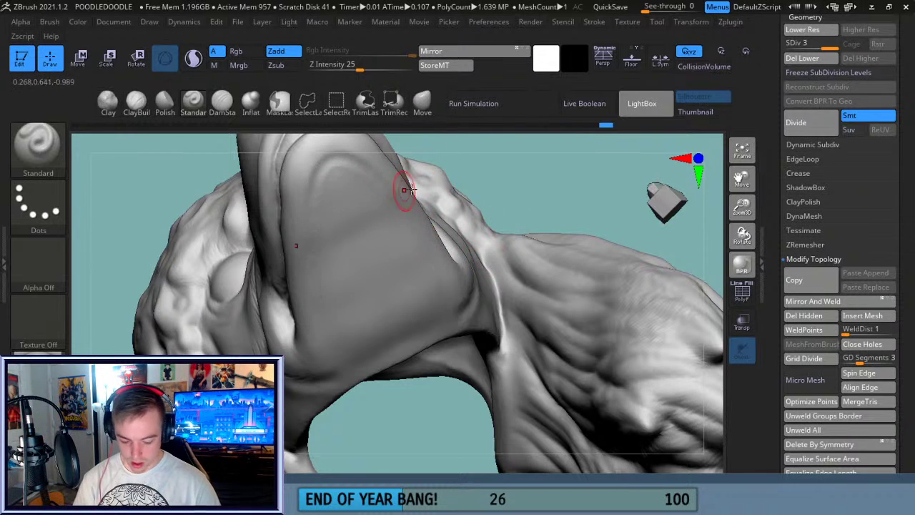
pyautogui.moveTo(742, 179); pyautogui.dragTo(742, 228)
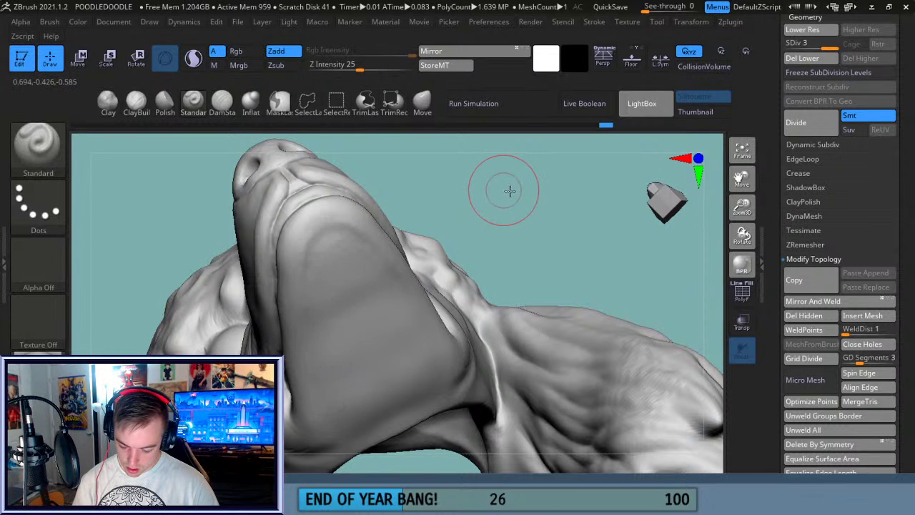
pyautogui.moveTo(509, 191); pyautogui.dragTo(279, 161)
# - Smooth out the underside of the chin and jaw with the Polish brush at Z Intensity 22 in Zsub mode
pyautogui.click(164, 104)
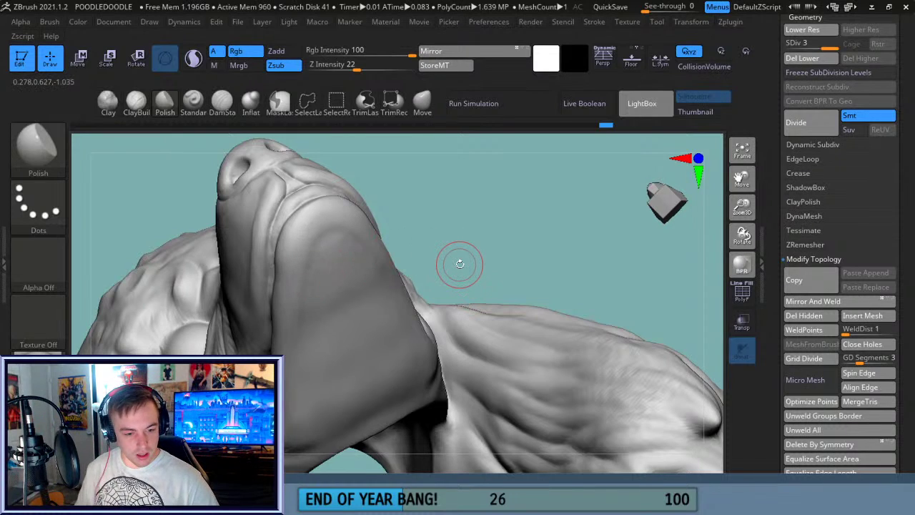
pyautogui.moveTo(39, 376)
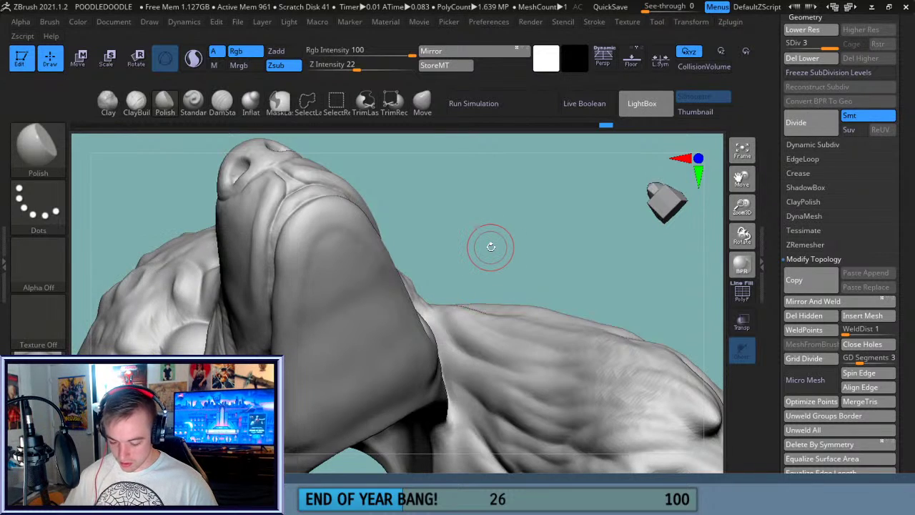
pyautogui.moveTo(39, 207)
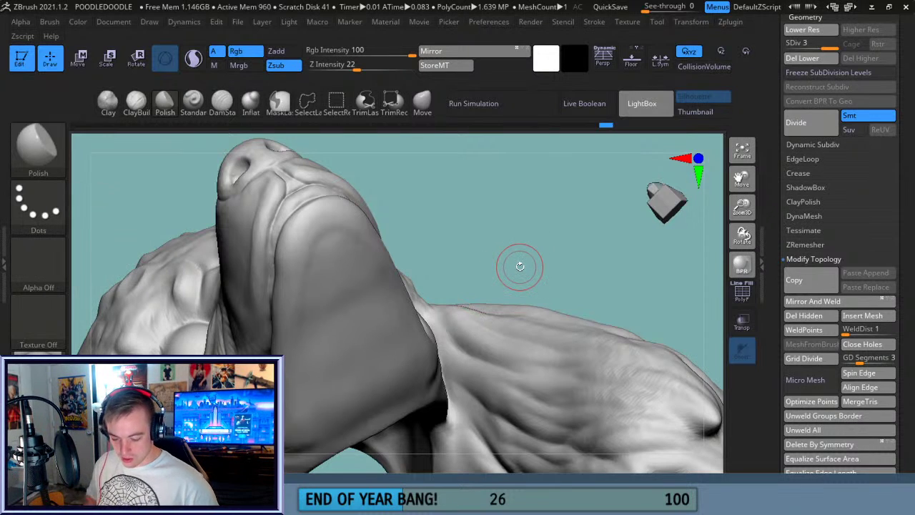
pyautogui.moveTo(505, 249); pyautogui.dragTo(619, 245)
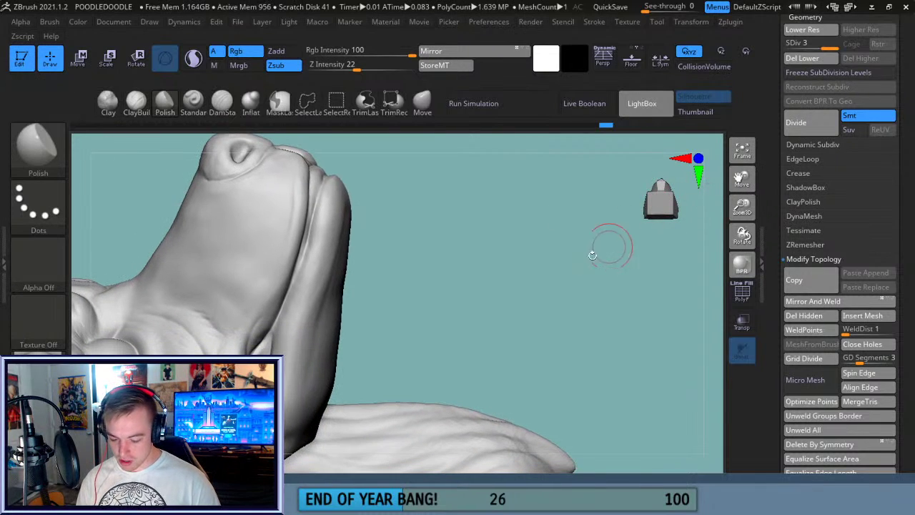
pyautogui.moveTo(542, 307); pyautogui.dragTo(544, 305)
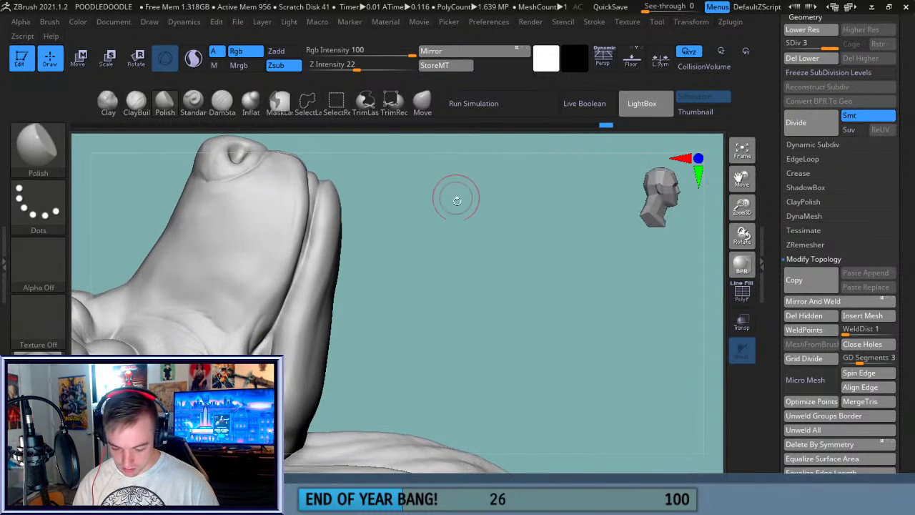
pyautogui.moveTo(472, 214); pyautogui.dragTo(443, 257)
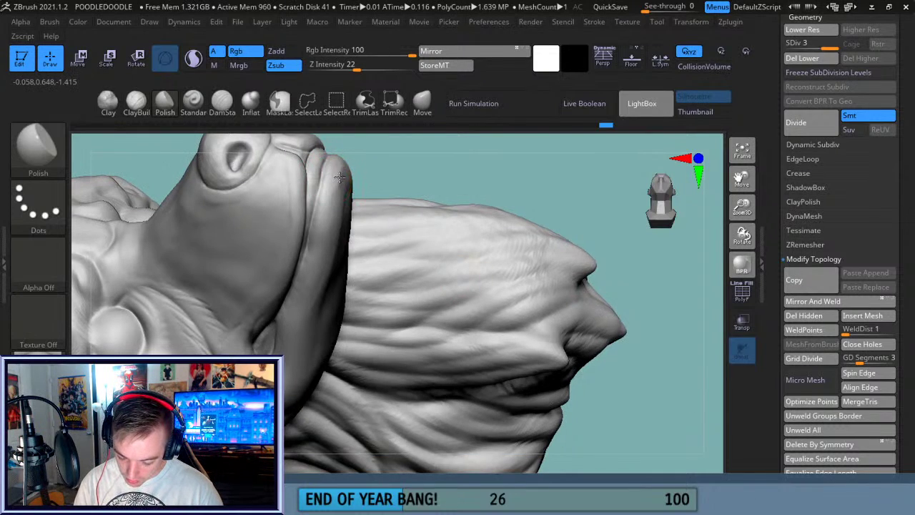
pyautogui.moveTo(478, 173); pyautogui.dragTo(540, 183)
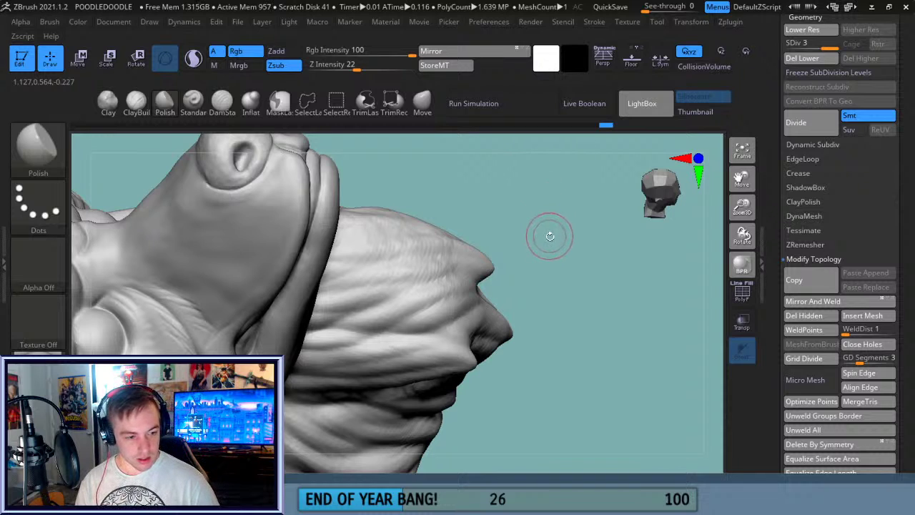
pyautogui.moveTo(563, 215)
pyautogui.mouseDown()
pyautogui.moveTo(533, 243)
pyautogui.moveTo(496, 240)
pyautogui.mouseUp()
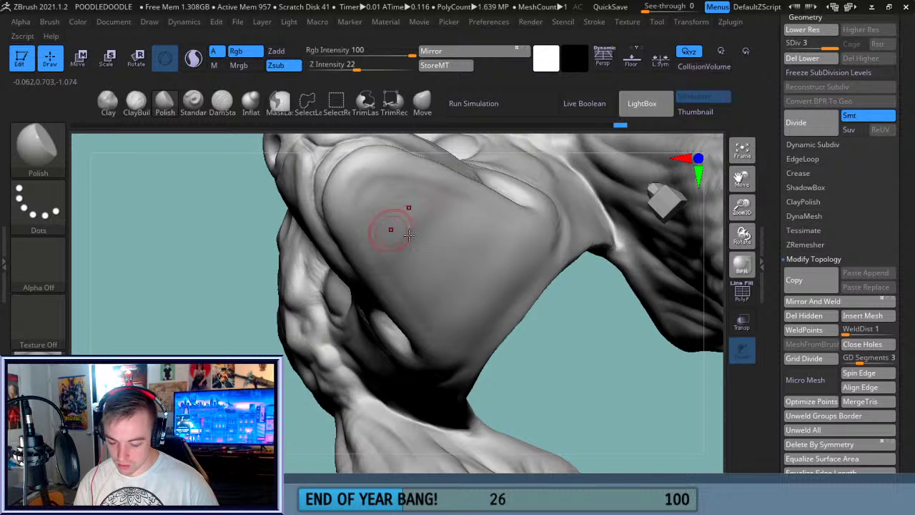
# - Adjust the edge of the lower lip toward the corner of the mouth with the Move brush at Z Intensity 51
pyautogui.moveTo(634, 368); pyautogui.dragTo(572, 368)
pyautogui.moveTo(742, 178); pyautogui.dragTo(734, 217)
pyautogui.click(422, 103)
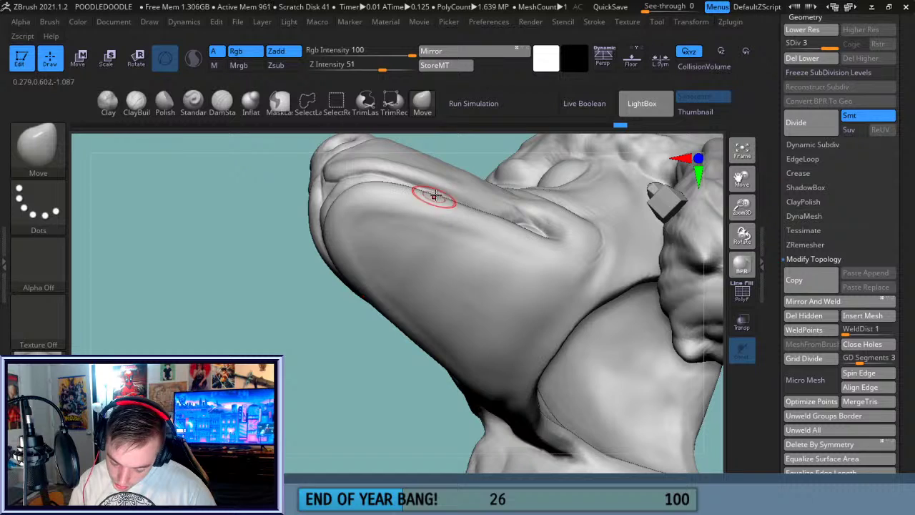
pyautogui.moveTo(472, 211); pyautogui.dragTo(472, 206)
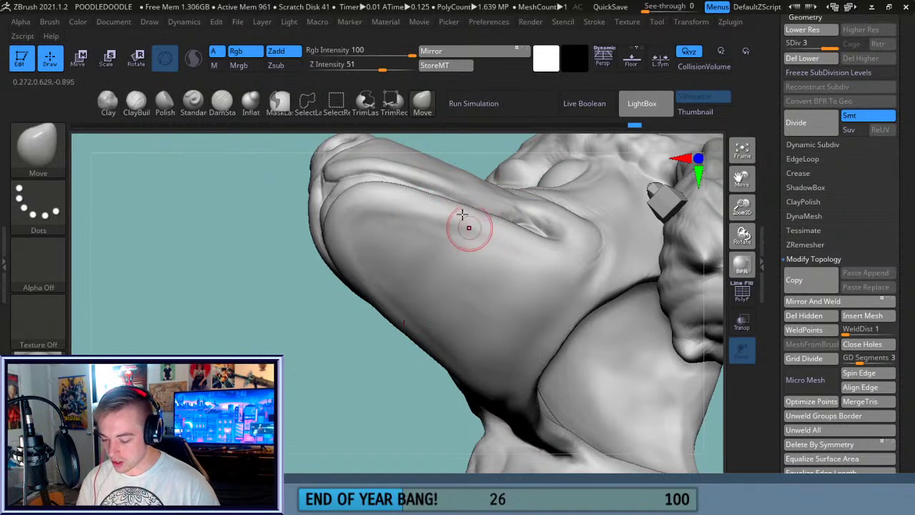
# - Carve creases along the inner corner and lower rim of the eye with the DamStandard brush at Z Intensity 33
pyautogui.moveTo(345, 398); pyautogui.dragTo(335, 493)
pyautogui.moveTo(399, 346); pyautogui.dragTo(558, 329)
pyautogui.moveTo(704, 229)
pyautogui.mouseDown()
pyautogui.moveTo(656, 296)
pyautogui.moveTo(601, 344)
pyautogui.moveTo(616, 341)
pyautogui.mouseUp()
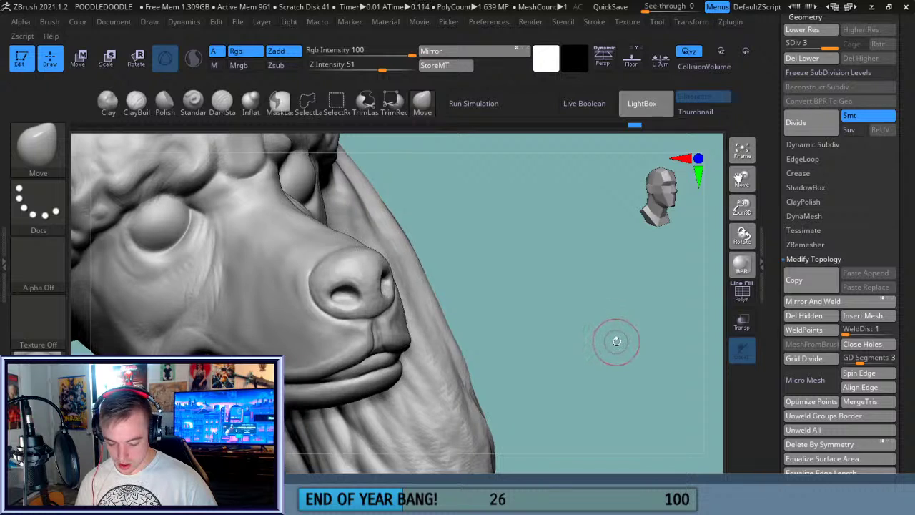
pyautogui.moveTo(742, 180); pyautogui.dragTo(791, 157)
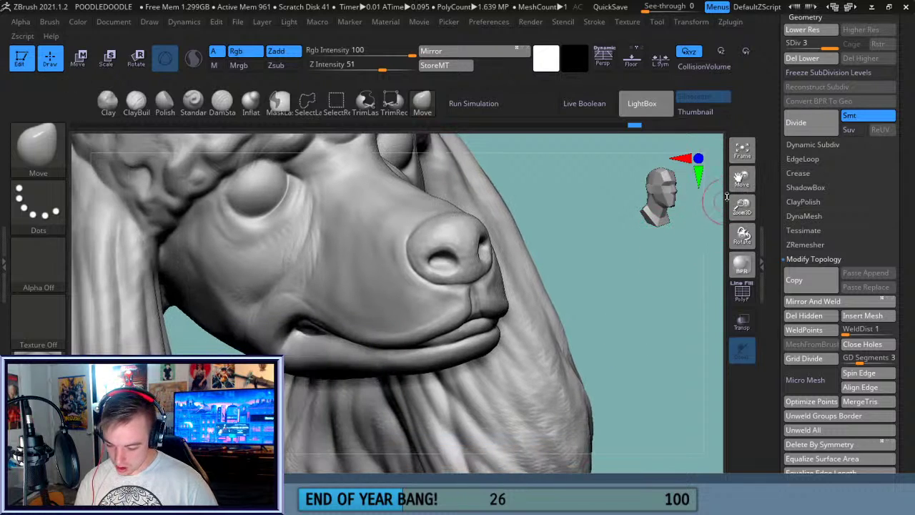
pyautogui.moveTo(744, 192); pyautogui.dragTo(760, 221)
pyautogui.click(223, 103)
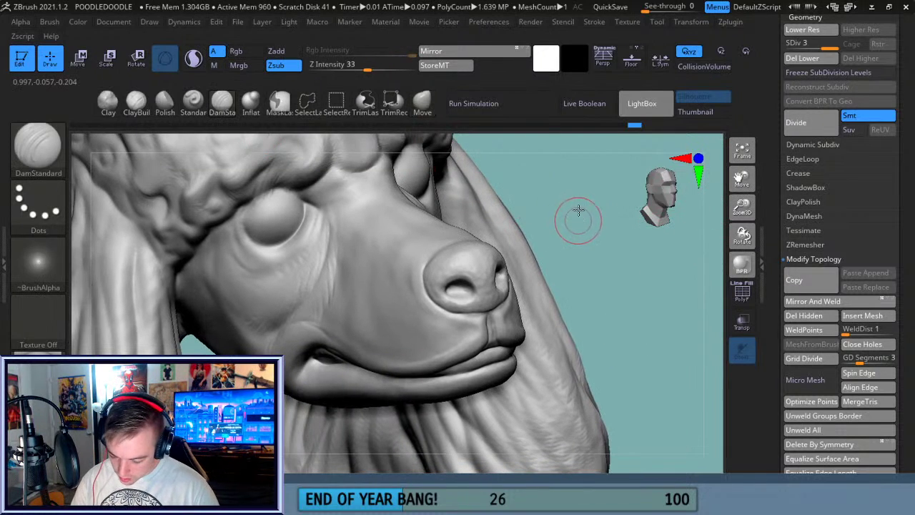
pyautogui.moveTo(579, 218); pyautogui.dragTo(528, 194)
pyautogui.moveTo(306, 191); pyautogui.dragTo(339, 219)
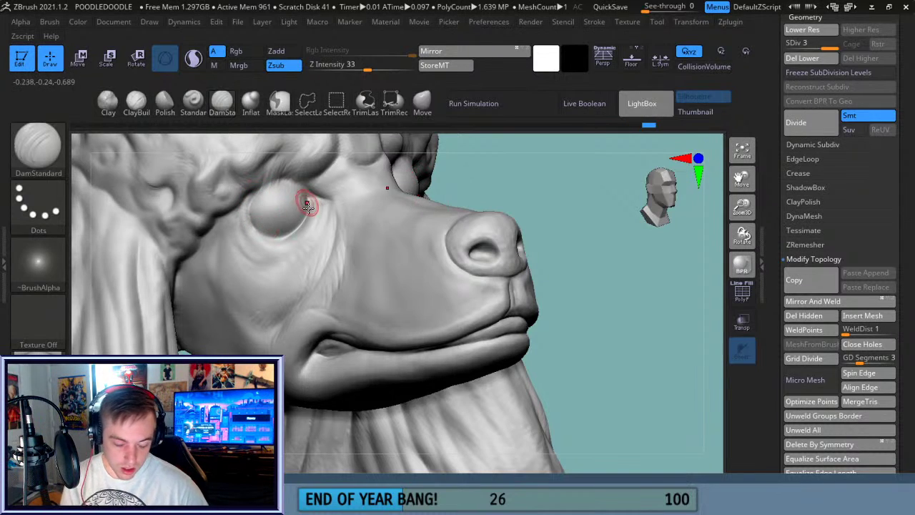
pyautogui.moveTo(250, 219); pyautogui.dragTo(263, 234)
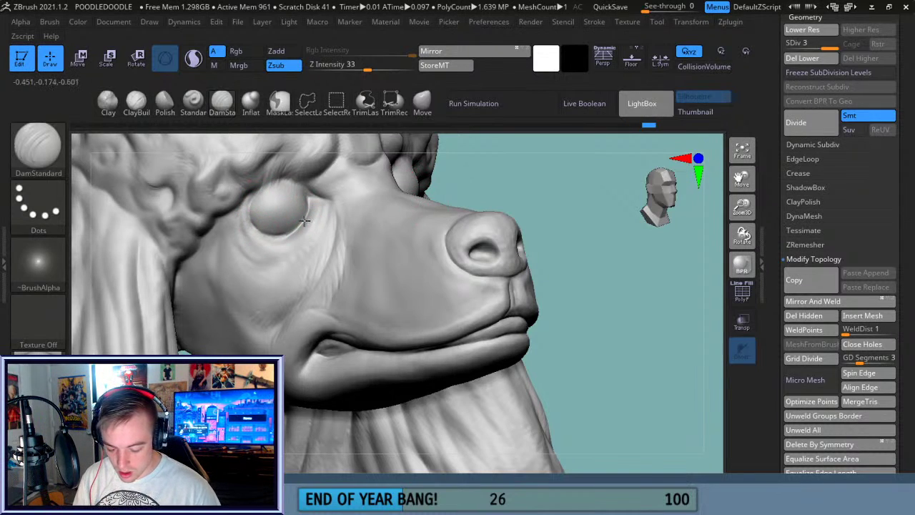
# - Sharpen the crease where the upper eyelid meets the eyeball with DamStandard, using the Smooth brush to soften rough spots
pyautogui.moveTo(513, 166); pyautogui.dragTo(443, 172)
pyautogui.moveTo(307, 190)
pyautogui.mouseDown()
pyautogui.moveTo(262, 191)
pyautogui.moveTo(256, 202)
pyautogui.mouseUp()
pyautogui.moveTo(302, 181); pyautogui.dragTo(262, 189)
pyautogui.moveTo(318, 209)
pyautogui.mouseDown()
pyautogui.moveTo(279, 188)
pyautogui.moveTo(253, 201)
pyautogui.mouseUp()
pyautogui.press('shift')
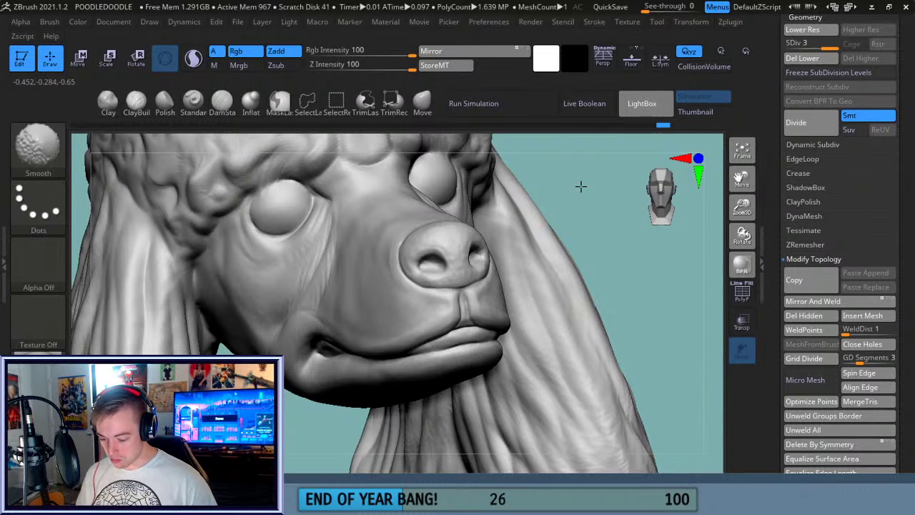
pyautogui.press('shift')
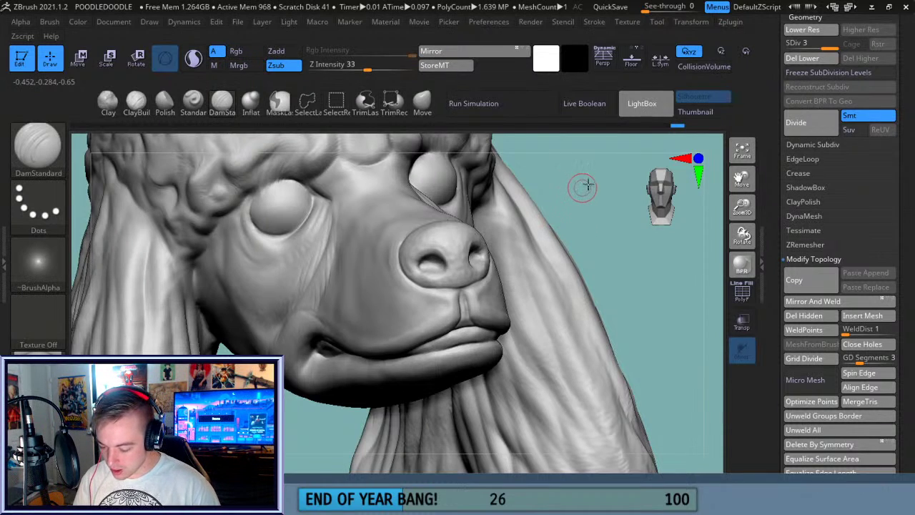
pyautogui.moveTo(588, 186); pyautogui.dragTo(617, 187)
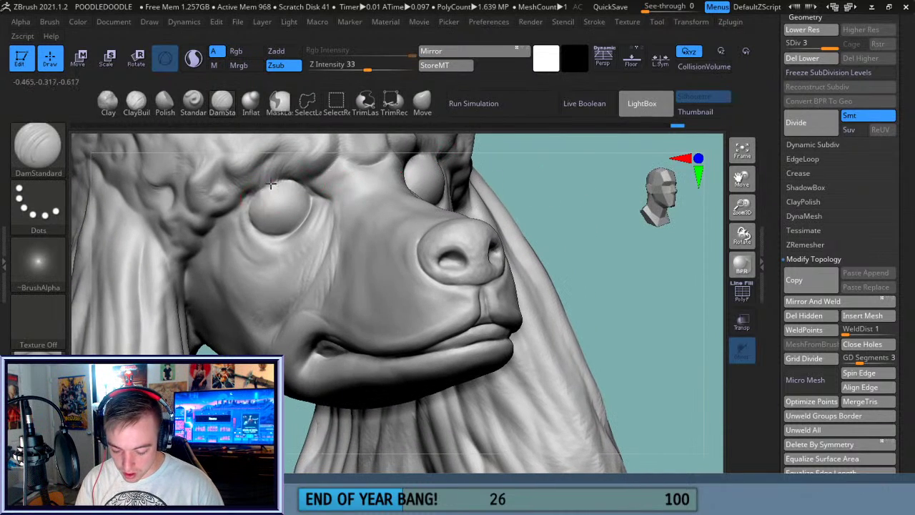
pyautogui.moveTo(253, 202); pyautogui.dragTo(289, 179)
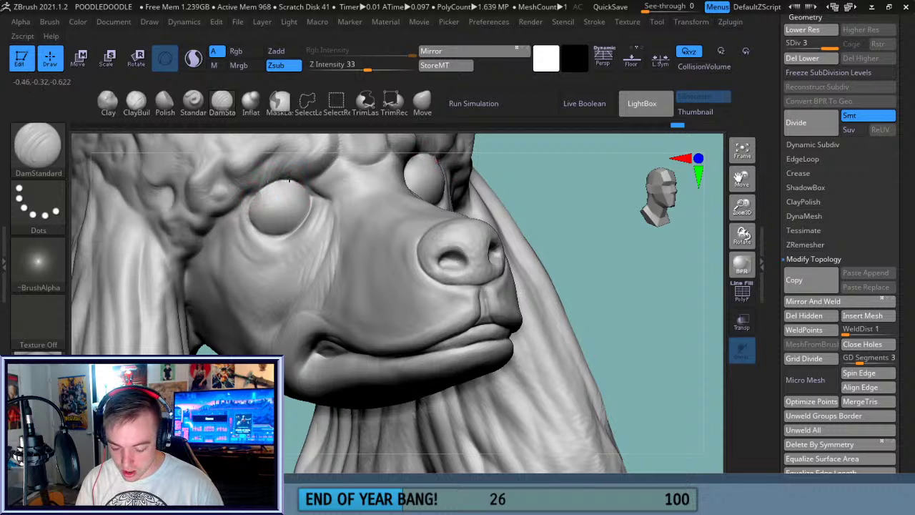
# - Carve fine wrinkle lines across the side of the muzzle above the upper lip with DamStandard, undoing the stray stroke
pyautogui.moveTo(601, 251); pyautogui.dragTo(630, 300)
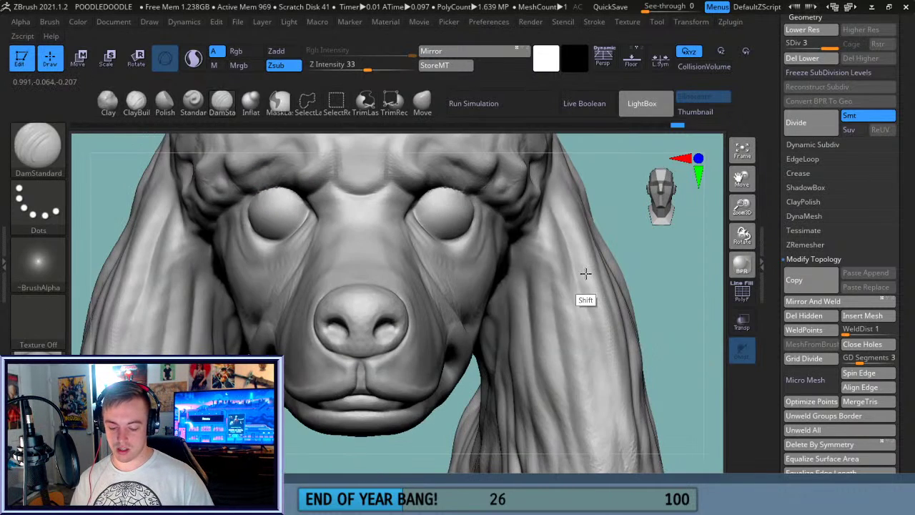
pyautogui.moveTo(679, 334); pyautogui.dragTo(658, 323)
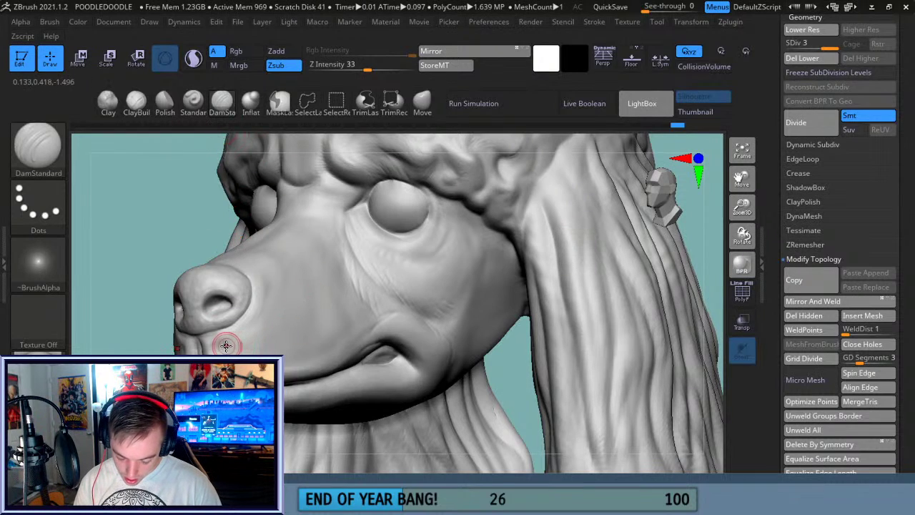
pyautogui.moveTo(222, 346); pyautogui.dragTo(246, 332)
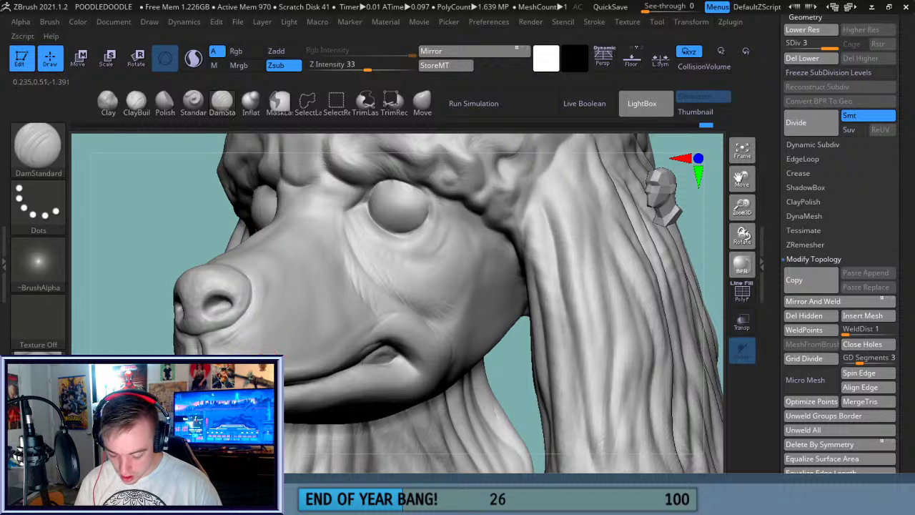
pyautogui.hotkey('ctrl', 'z')
pyautogui.moveTo(324, 355); pyautogui.dragTo(346, 331)
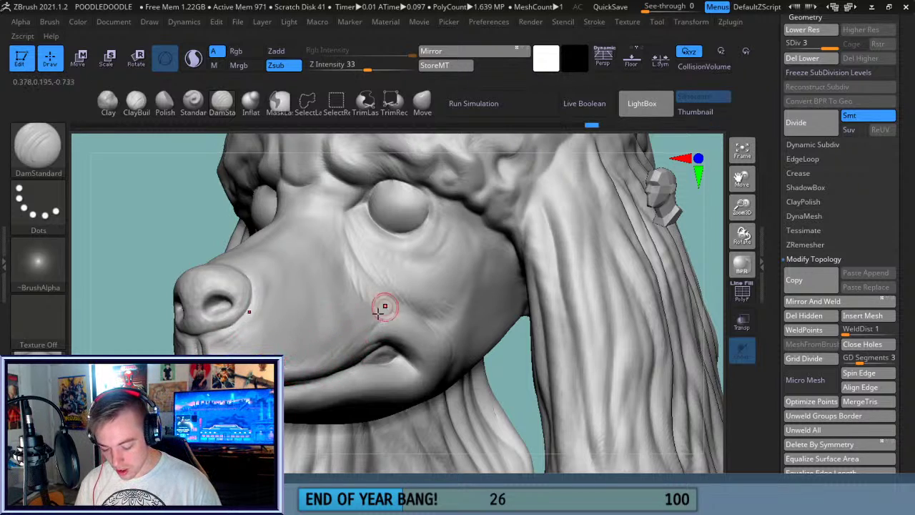
pyautogui.moveTo(283, 354); pyautogui.dragTo(290, 325)
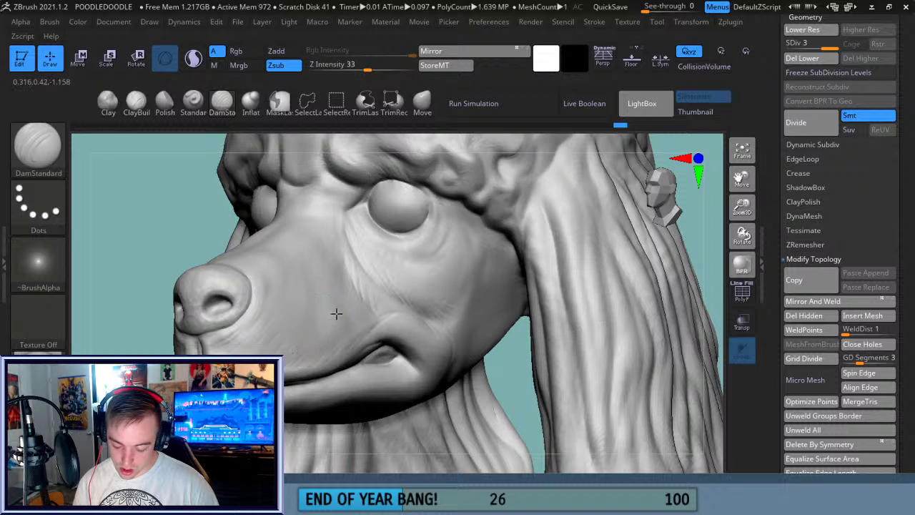
pyautogui.moveTo(348, 334); pyautogui.dragTo(360, 329)
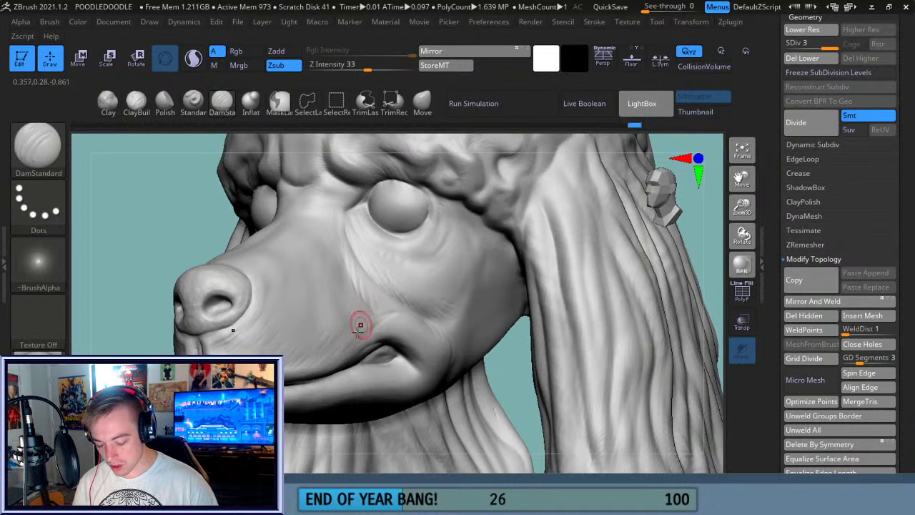
# - Carve fine lines behind the nose and along the bridge of the muzzle toward the eye with DamStandard
pyautogui.moveTo(495, 411); pyautogui.dragTo(432, 413)
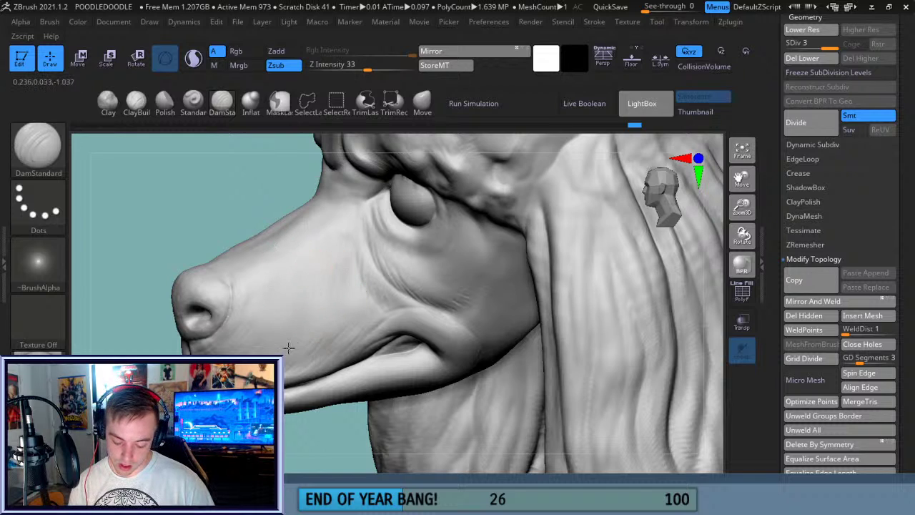
pyautogui.moveTo(322, 438)
pyautogui.mouseDown()
pyautogui.moveTo(387, 423)
pyautogui.moveTo(335, 428)
pyautogui.moveTo(323, 459)
pyautogui.mouseUp()
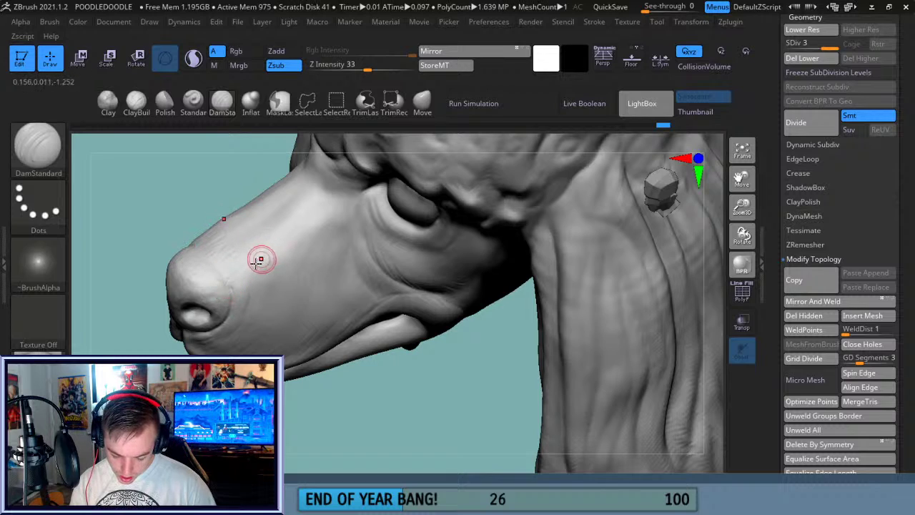
pyautogui.moveTo(182, 208); pyautogui.dragTo(235, 249)
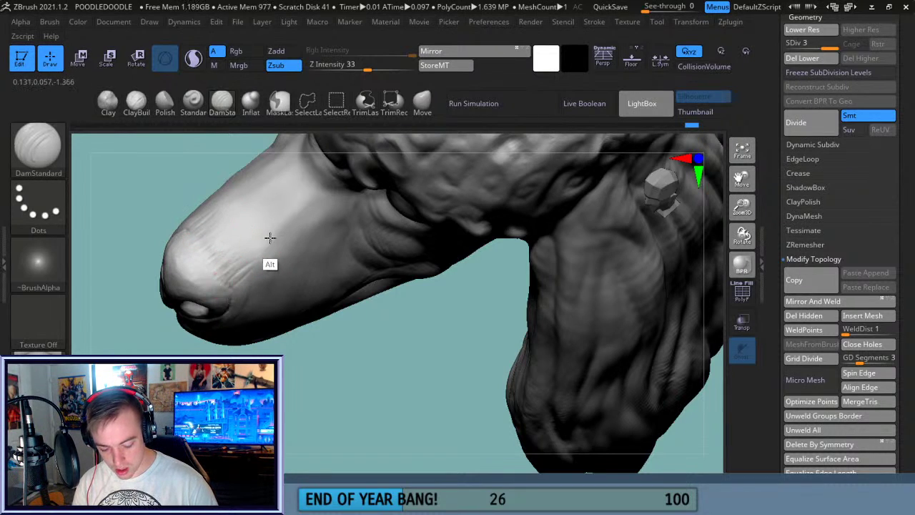
pyautogui.moveTo(359, 338); pyautogui.dragTo(350, 303)
pyautogui.moveTo(347, 203); pyautogui.dragTo(372, 189)
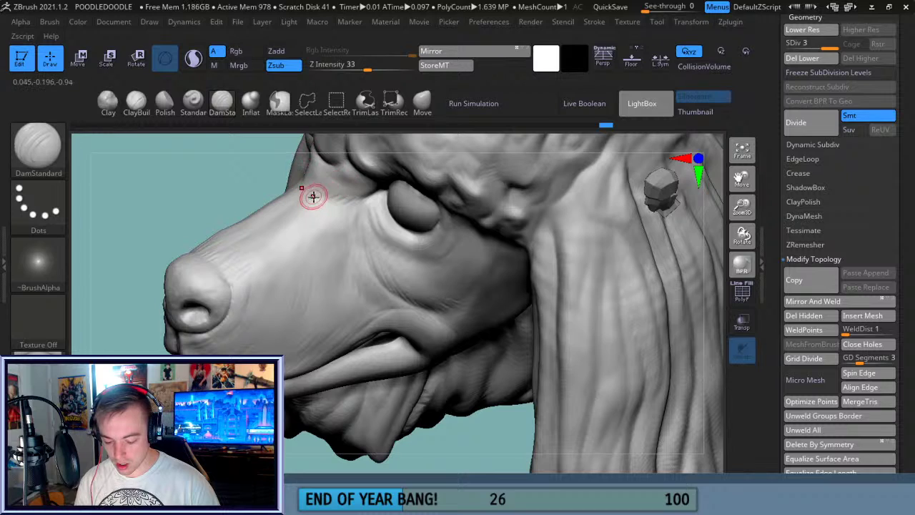
pyautogui.moveTo(332, 383); pyautogui.dragTo(324, 355, button='right')
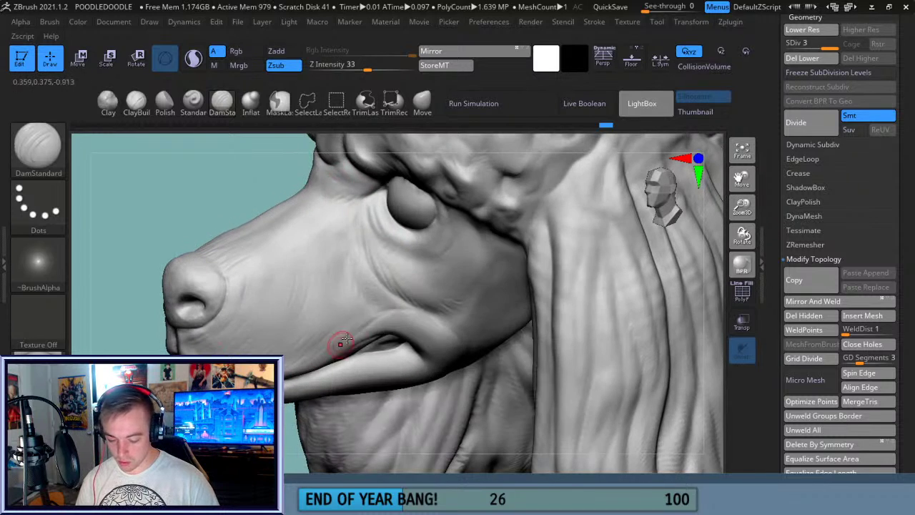
# - Carve fine wrinkle lines beneath the eye and across the cheek with the DamStandard brush at Z Intensity 33
pyautogui.moveTo(373, 224)
pyautogui.mouseDown()
pyautogui.moveTo(422, 262)
pyautogui.moveTo(397, 258)
pyautogui.mouseUp()
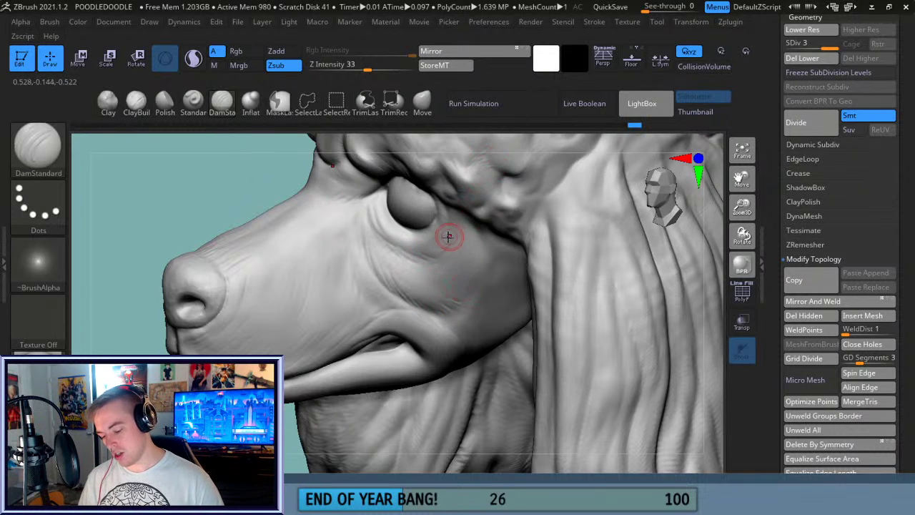
pyautogui.moveTo(356, 328)
pyautogui.mouseDown()
pyautogui.moveTo(586, 308)
pyautogui.moveTo(446, 250)
pyautogui.mouseUp()
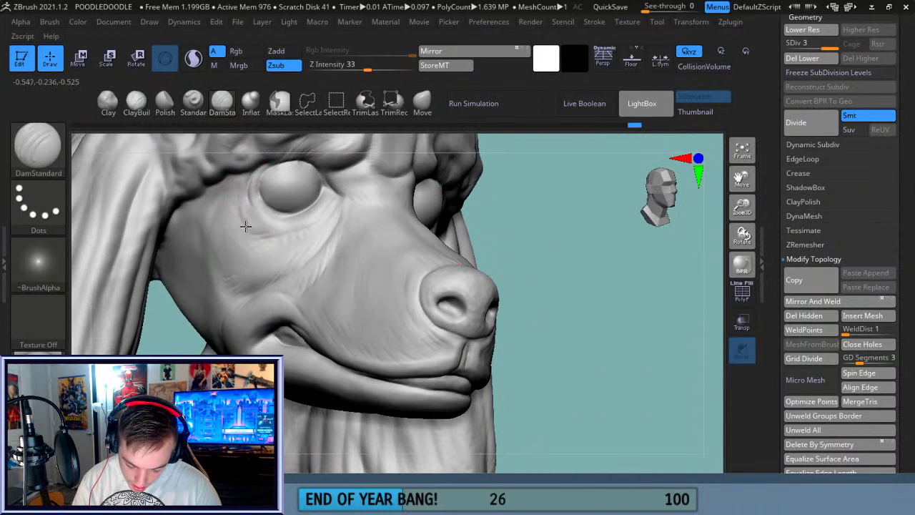
pyautogui.moveTo(572, 261); pyautogui.dragTo(378, 229)
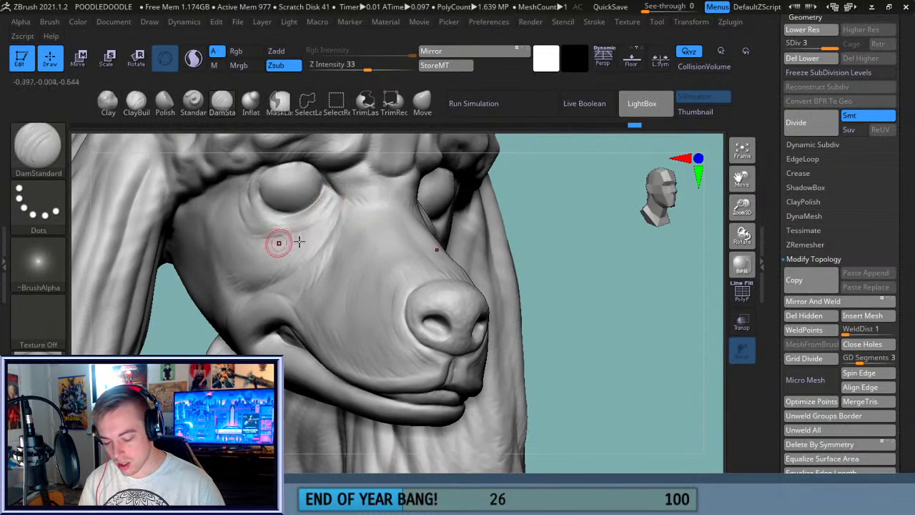
pyautogui.moveTo(589, 260); pyautogui.dragTo(578, 255)
# - Carve fine lines across the brow and inner eye corner with DamStandard, comparing the last stroke through undo and redo
pyautogui.moveTo(645, 313)
pyautogui.mouseDown()
pyautogui.moveTo(629, 317)
pyautogui.moveTo(476, 221)
pyautogui.mouseUp()
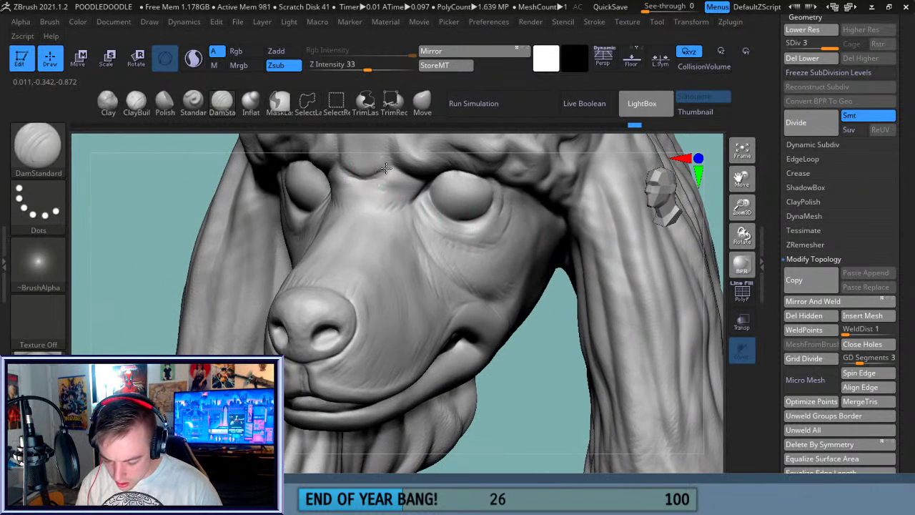
pyautogui.moveTo(565, 311)
pyautogui.mouseDown()
pyautogui.moveTo(548, 350)
pyautogui.moveTo(417, 183)
pyautogui.mouseUp()
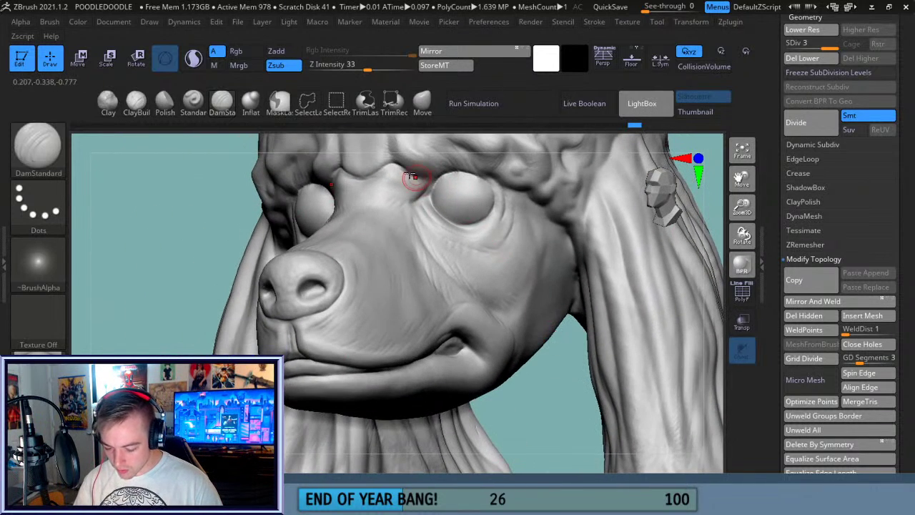
pyautogui.hotkey('ctrl', 'z')
pyautogui.hotkey('ctrl', 'shift', 'z')
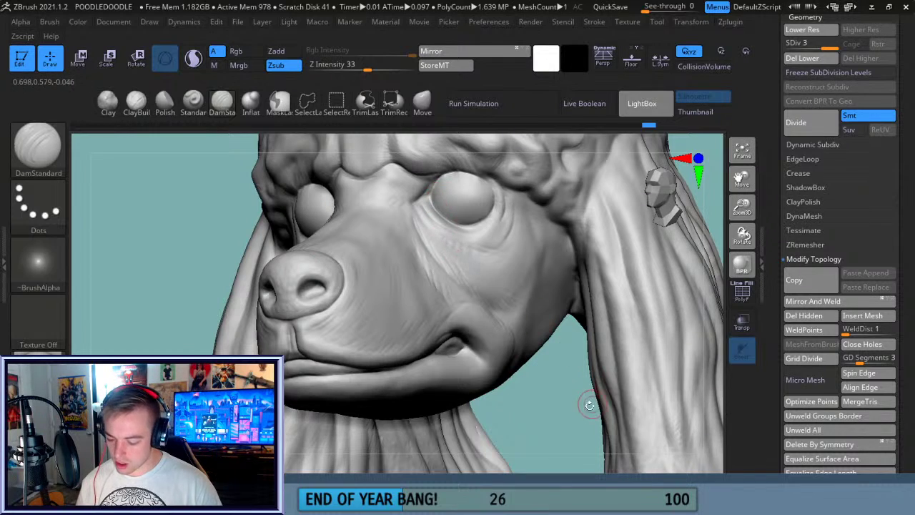
pyautogui.moveTo(557, 407); pyautogui.dragTo(508, 195)
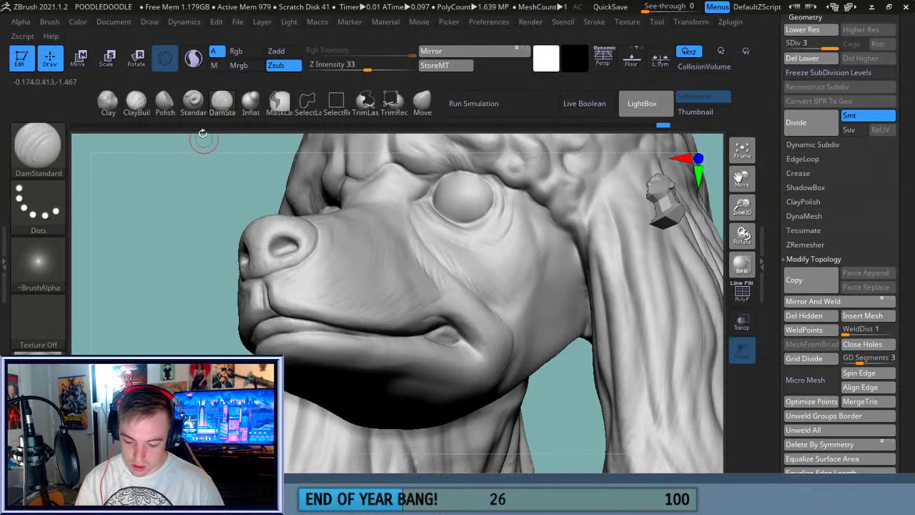
# - Refine the hair curls above the eye with the Polish brush at Z Intensity 22
pyautogui.click(165, 104)
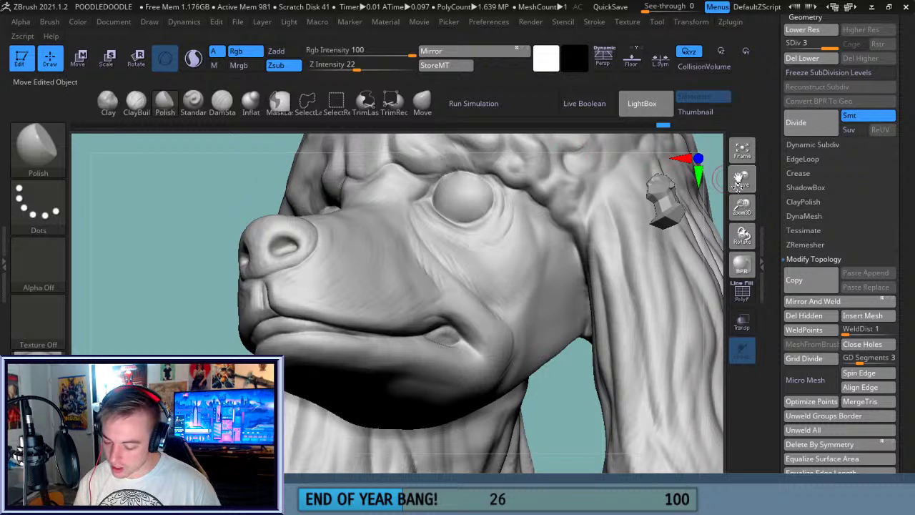
pyautogui.moveTo(742, 177); pyautogui.dragTo(734, 239)
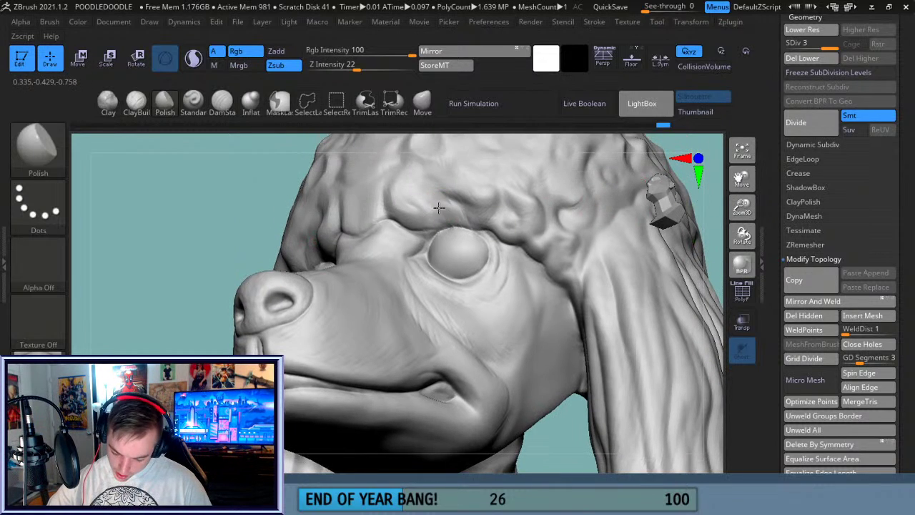
pyautogui.moveTo(460, 210)
pyautogui.mouseDown()
pyautogui.moveTo(446, 193)
pyautogui.moveTo(457, 188)
pyautogui.mouseUp()
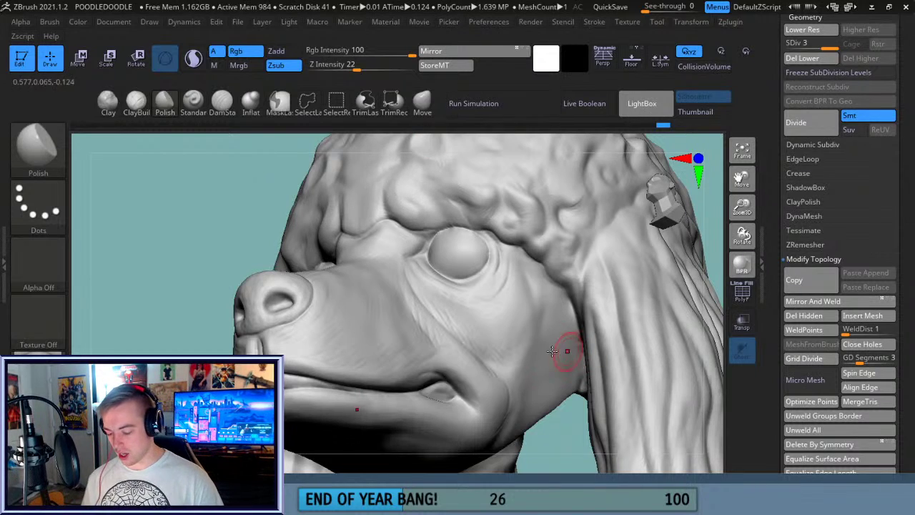
pyautogui.moveTo(174, 349); pyautogui.dragTo(180, 354)
# - Reshape the hair curls overhanging the brow with the Move brush and puff them up with Inflat at Z Intensity 10
pyautogui.moveTo(615, 272)
pyautogui.mouseDown()
pyautogui.moveTo(686, 292)
pyautogui.moveTo(676, 288)
pyautogui.mouseUp()
pyautogui.press('b')
pyautogui.press('m')
pyautogui.press('v')
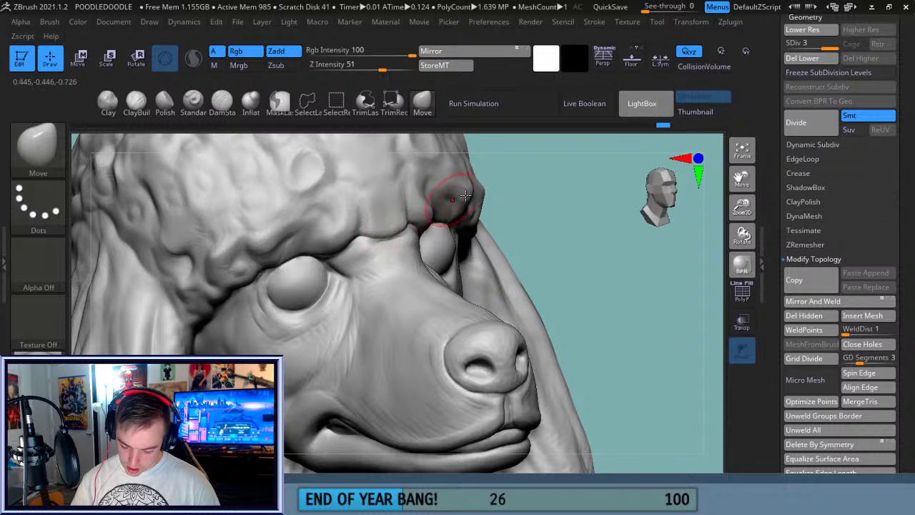
pyautogui.click(246, 106)
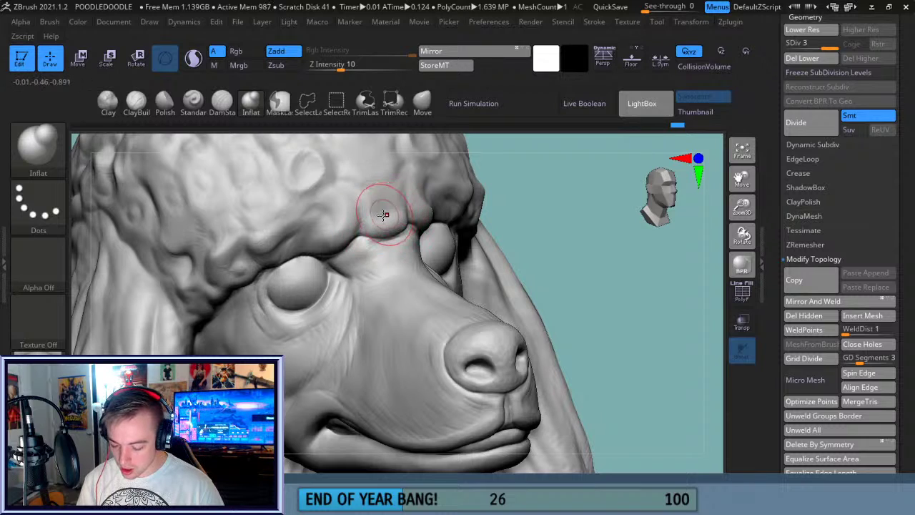
pyautogui.moveTo(557, 189); pyautogui.dragTo(469, 185)
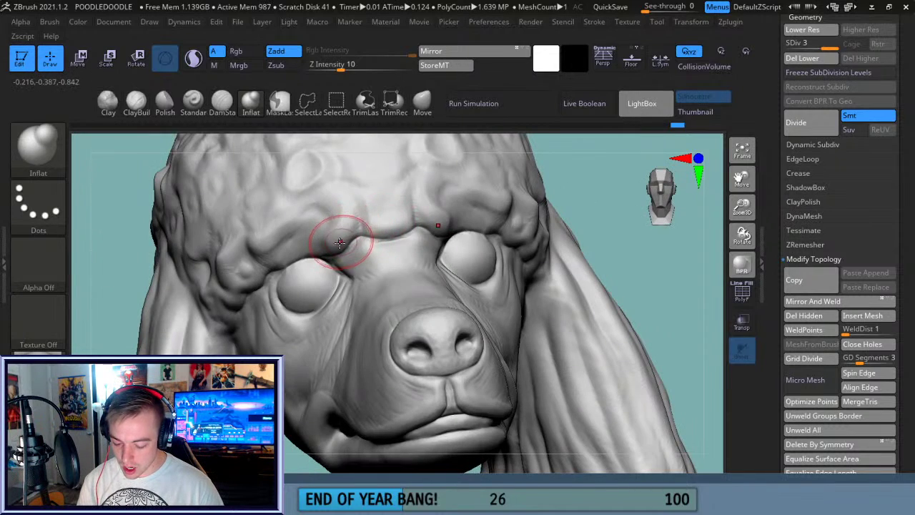
pyautogui.moveTo(742, 180); pyautogui.dragTo(731, 136)
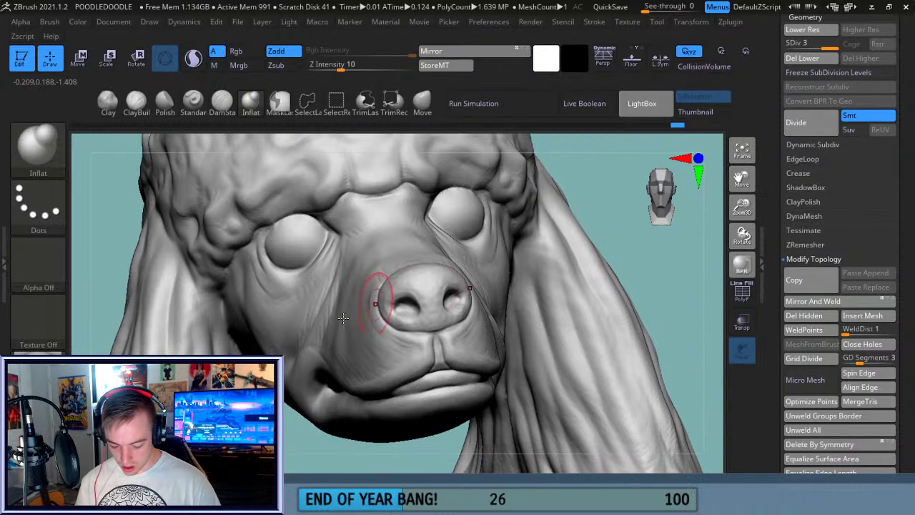
# - Carve fine wrinkle lines along the lower jaw and chin beneath the lip with DamStandard at Z Intensity 33
pyautogui.moveTo(673, 281); pyautogui.dragTo(695, 250)
pyautogui.moveTo(743, 179); pyautogui.dragTo(749, 150)
pyautogui.moveTo(704, 186); pyautogui.dragTo(628, 261)
pyautogui.click(222, 104)
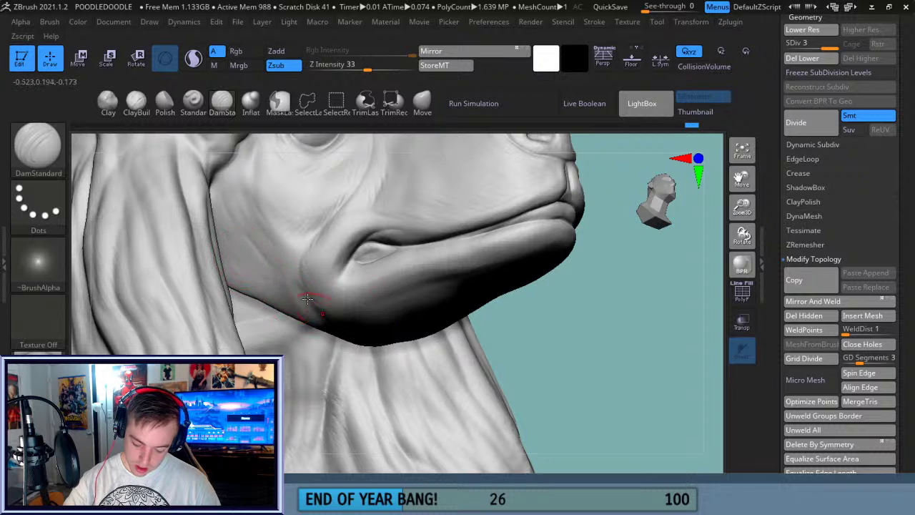
pyautogui.moveTo(596, 311)
pyautogui.mouseDown()
pyautogui.moveTo(622, 308)
pyautogui.moveTo(487, 301)
pyautogui.mouseUp()
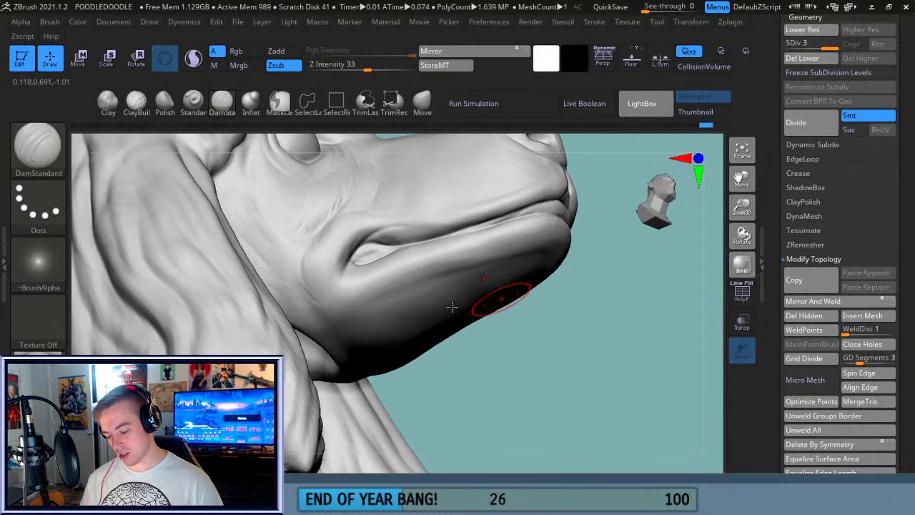
pyautogui.moveTo(484, 264); pyautogui.dragTo(496, 261)
pyautogui.moveTo(412, 285); pyautogui.dragTo(496, 262)
pyautogui.moveTo(353, 296); pyautogui.dragTo(381, 285)
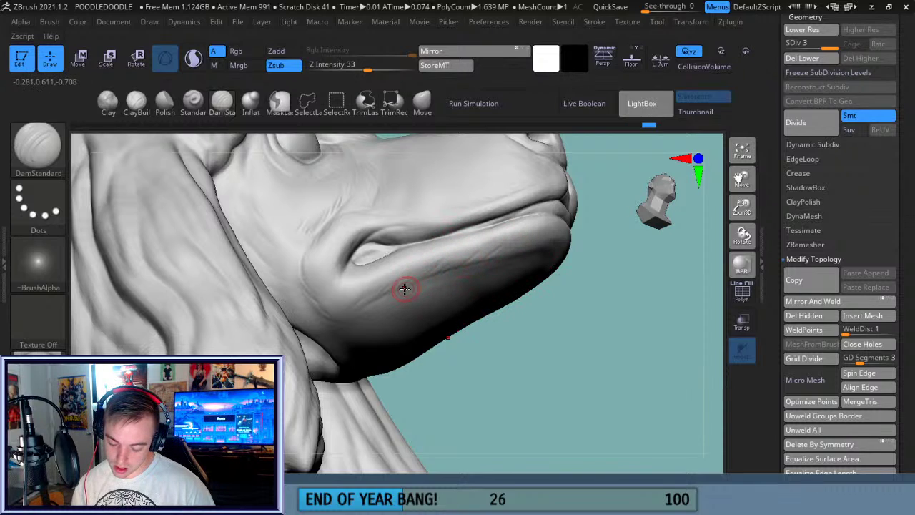
pyautogui.moveTo(609, 273); pyautogui.dragTo(502, 255)
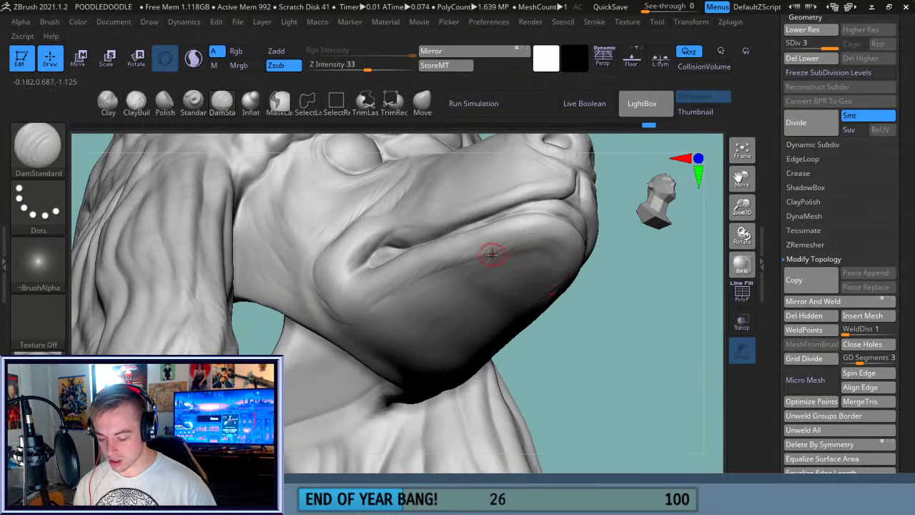
pyautogui.moveTo(540, 239); pyautogui.dragTo(516, 246)
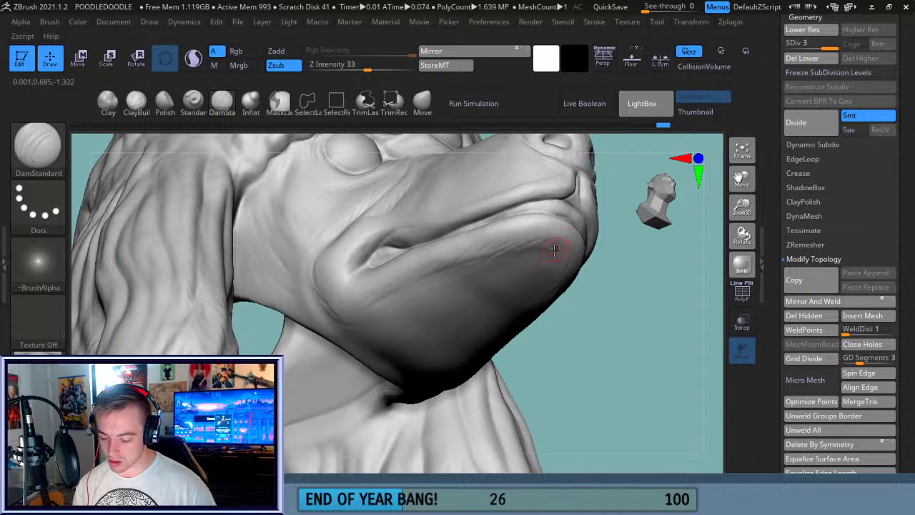
# - Sharpen the mouth line and crease the lower lip near the mouth corner with DamStandard, undoing the stray stroke
pyautogui.moveTo(647, 263); pyautogui.dragTo(616, 273)
pyautogui.moveTo(545, 298); pyautogui.dragTo(545, 284)
pyautogui.moveTo(395, 204); pyautogui.dragTo(505, 221)
pyautogui.hotkey('ctrl', 'z')
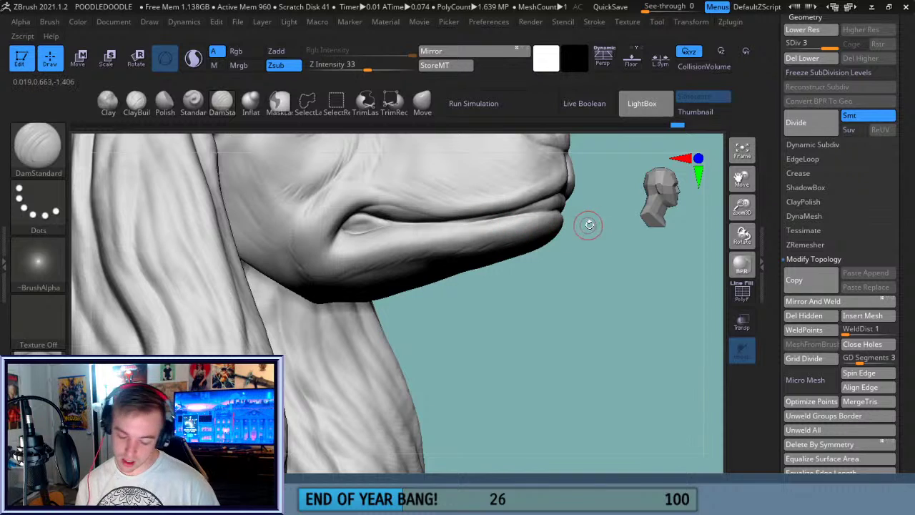
pyautogui.moveTo(434, 212); pyautogui.dragTo(464, 215)
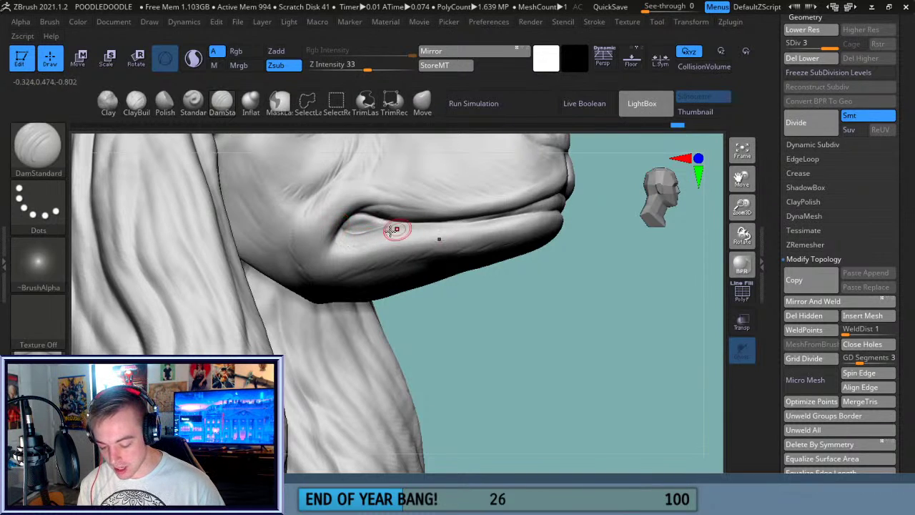
pyautogui.moveTo(511, 286); pyautogui.dragTo(554, 343)
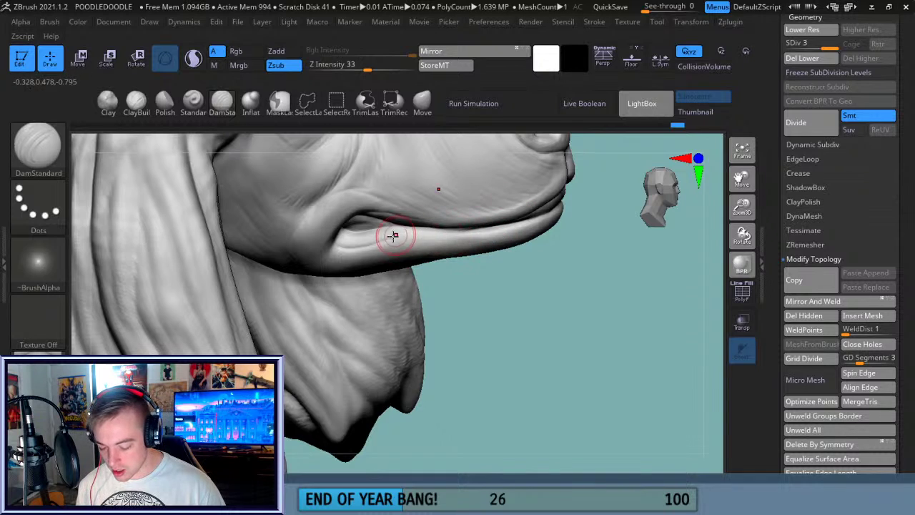
pyautogui.moveTo(565, 240)
pyautogui.mouseDown()
pyautogui.moveTo(620, 298)
pyautogui.moveTo(607, 293)
pyautogui.moveTo(606, 301)
pyautogui.mouseUp()
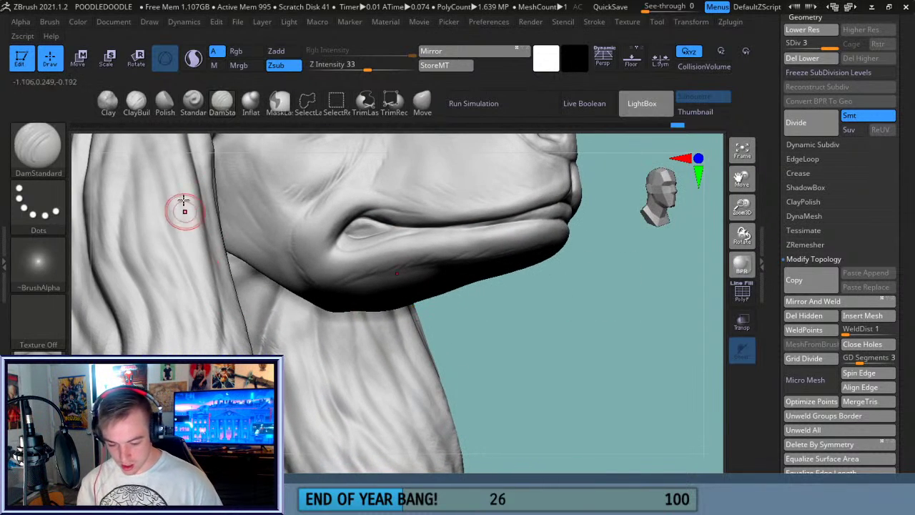
# - Cut into the mouth corner with the Clay brush at Z Intensity 3, using the Dots stroke and no alpha
pyautogui.click(108, 102)
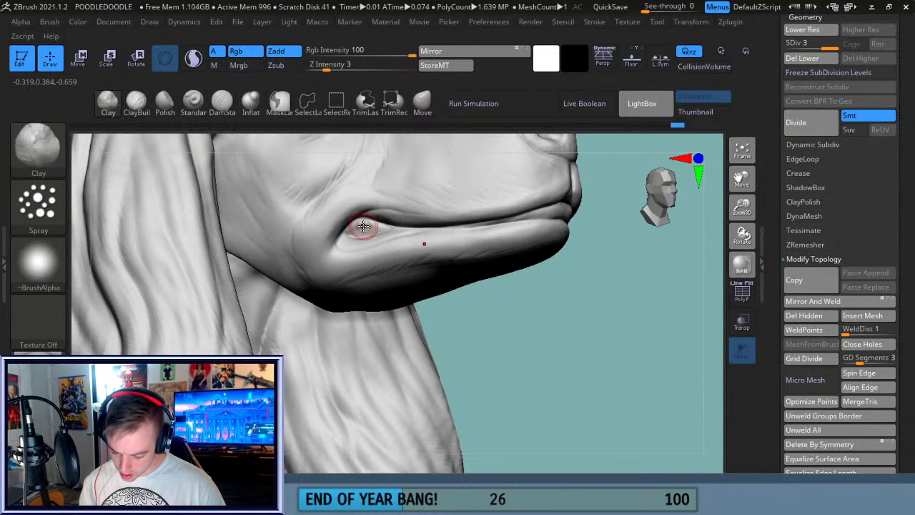
pyautogui.click(38, 204)
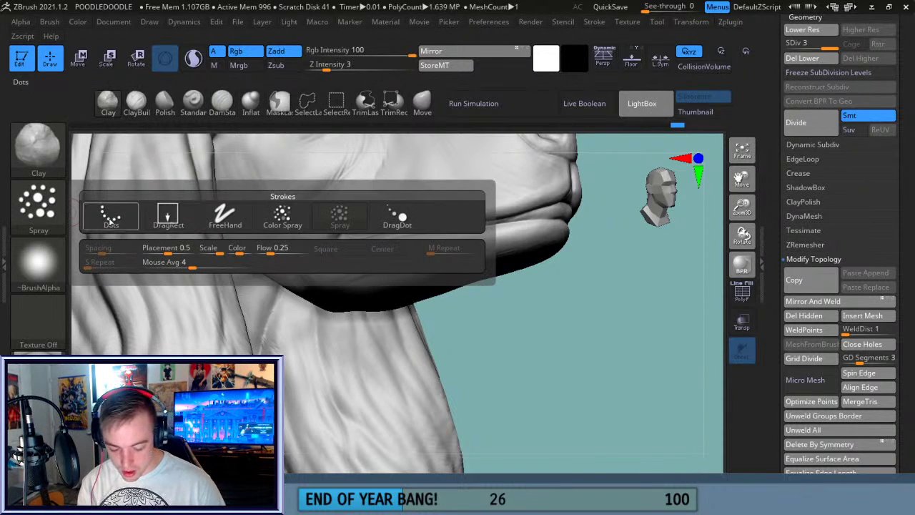
pyautogui.click(107, 217)
pyautogui.click(38, 261)
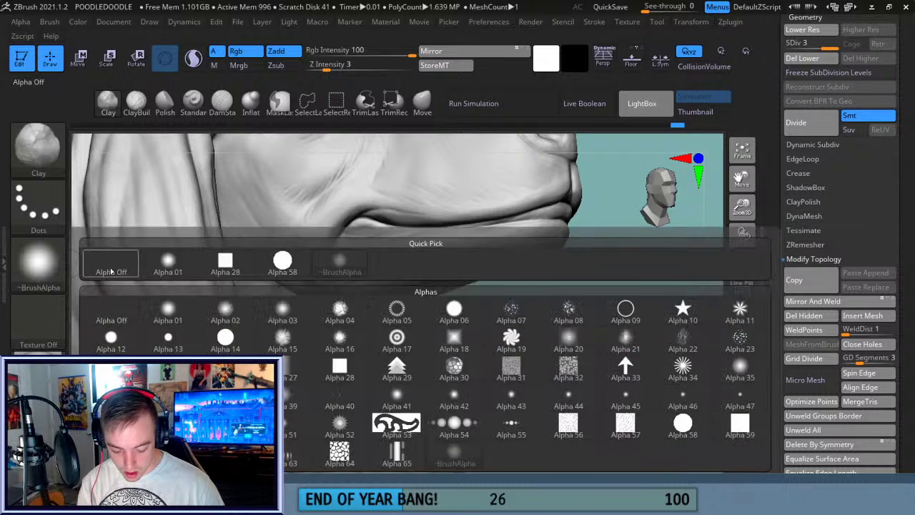
pyautogui.click(108, 259)
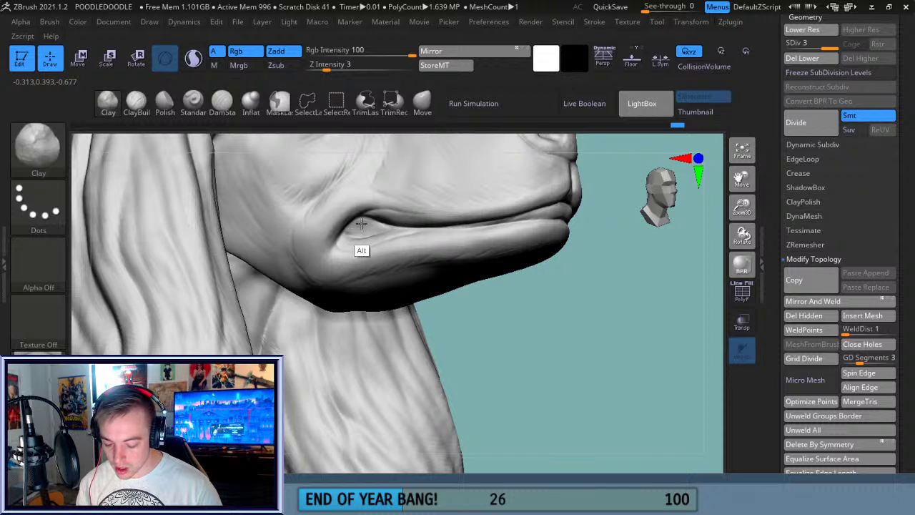
pyautogui.keyDown('alt'); pyautogui.moveTo(355, 226); pyautogui.dragTo(379, 230); pyautogui.keyUp('alt')
# - Review the whole poodle head from the front and side to check its overall shape and detail
pyautogui.moveTo(629, 349)
pyautogui.mouseDown()
pyautogui.moveTo(599, 355)
pyautogui.moveTo(616, 339)
pyautogui.moveTo(591, 334)
pyautogui.moveTo(591, 377)
pyautogui.mouseUp()
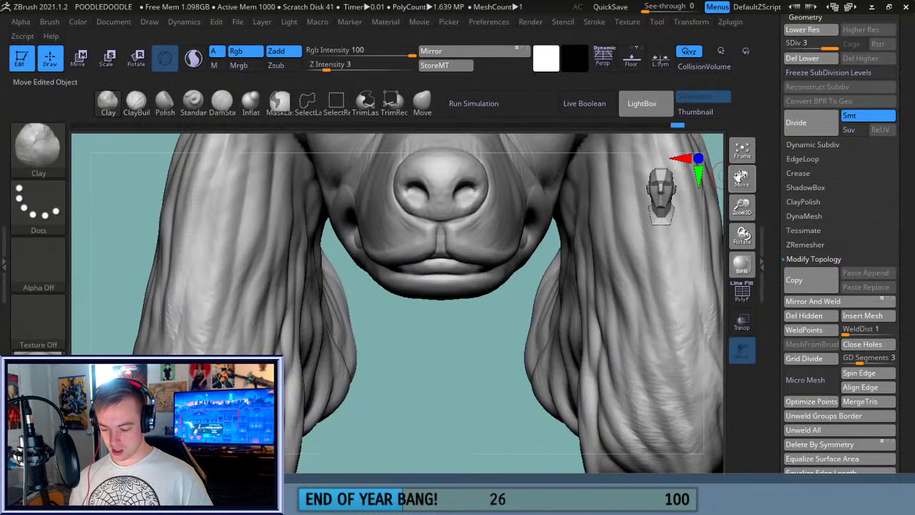
pyautogui.moveTo(744, 203); pyautogui.dragTo(665, 239)
pyautogui.moveTo(493, 387); pyautogui.dragTo(536, 380)
pyautogui.moveTo(743, 179); pyautogui.dragTo(751, 224)
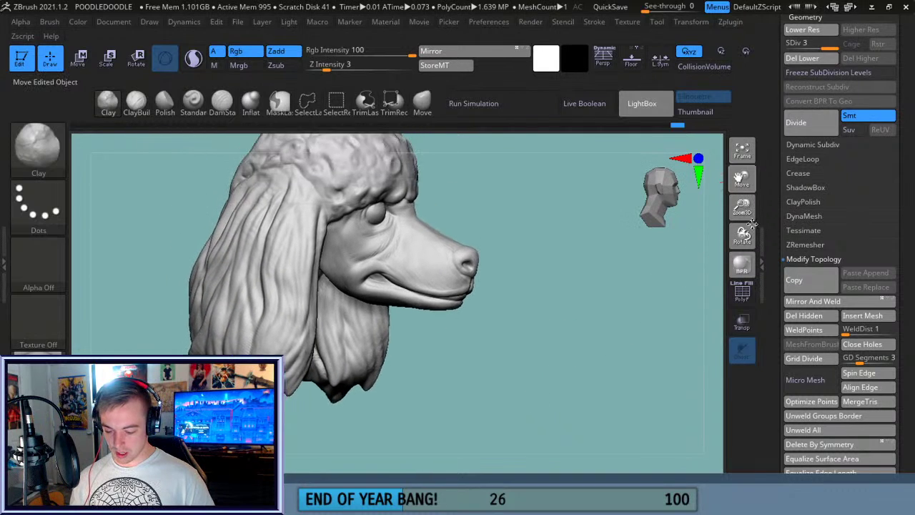
pyautogui.moveTo(629, 334); pyautogui.dragTo(658, 265)
pyautogui.moveTo(639, 302)
pyautogui.mouseDown()
pyautogui.moveTo(639, 267)
pyautogui.moveTo(639, 299)
pyautogui.moveTo(658, 333)
pyautogui.moveTo(687, 323)
pyautogui.moveTo(701, 364)
pyautogui.moveTo(679, 411)
pyautogui.moveTo(641, 383)
pyautogui.moveTo(605, 429)
pyautogui.mouseUp()
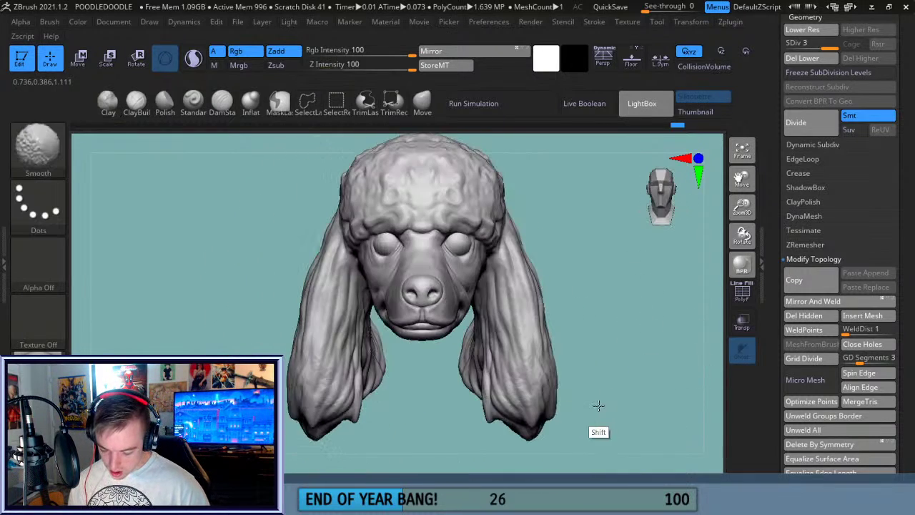
pyautogui.moveTo(608, 377)
pyautogui.mouseDown()
pyautogui.moveTo(654, 374)
pyautogui.moveTo(439, 351)
pyautogui.mouseUp()
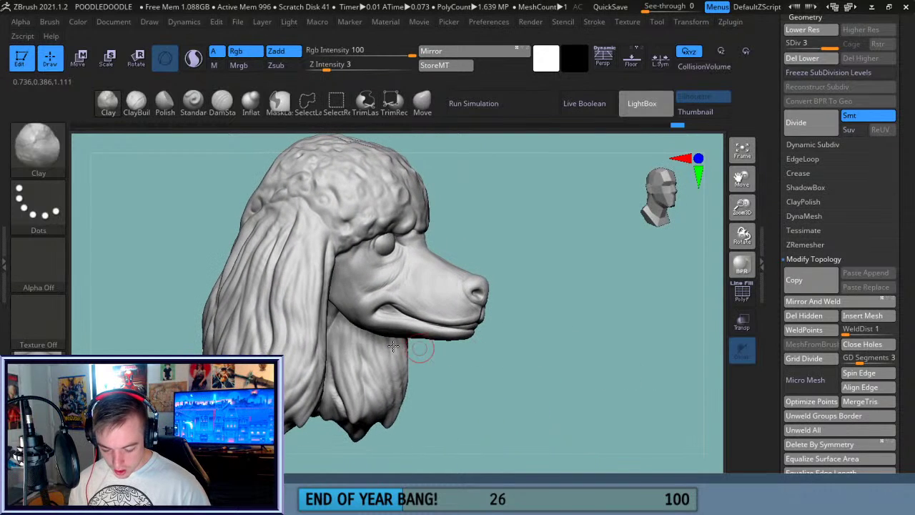
# - Deepen the crease where the forehead curls meet the ear hair behind the eye with DamStandard at Z Intensity 33
pyautogui.moveTo(740, 207); pyautogui.dragTo(743, 229)
pyautogui.moveTo(741, 178); pyautogui.dragTo(751, 238)
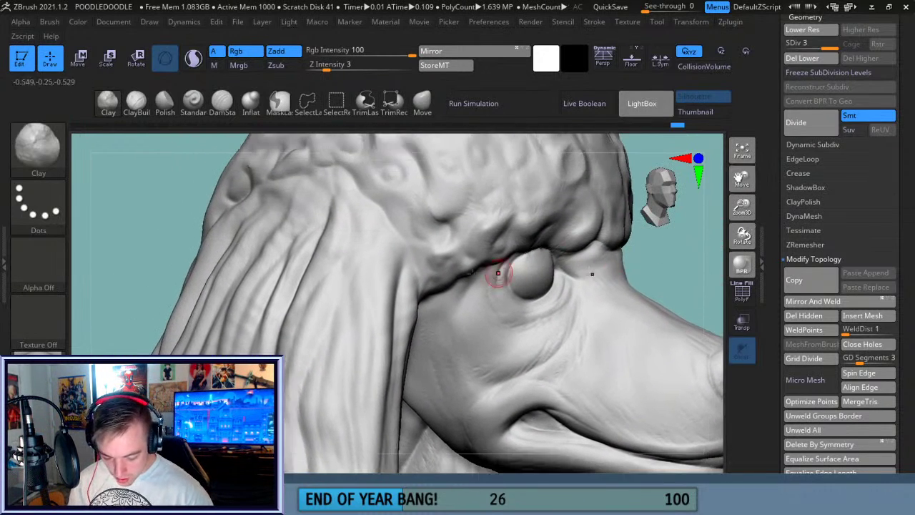
pyautogui.click(222, 106)
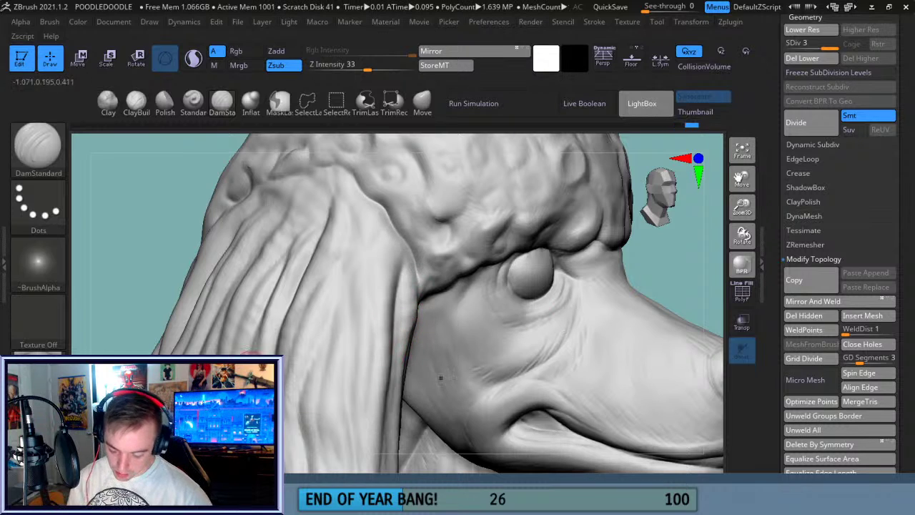
pyautogui.moveTo(129, 292); pyautogui.dragTo(136, 282)
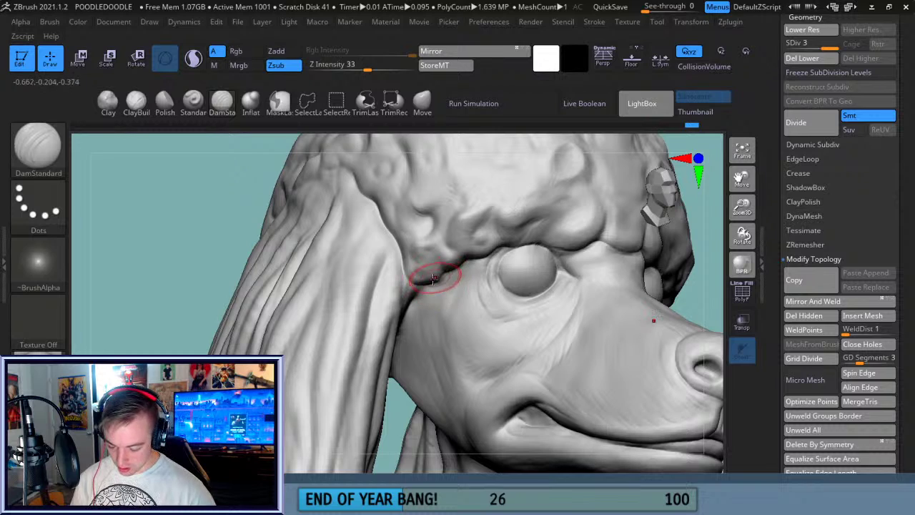
pyautogui.moveTo(407, 272); pyautogui.dragTo(412, 281)
pyautogui.moveTo(403, 243); pyautogui.dragTo(423, 284)
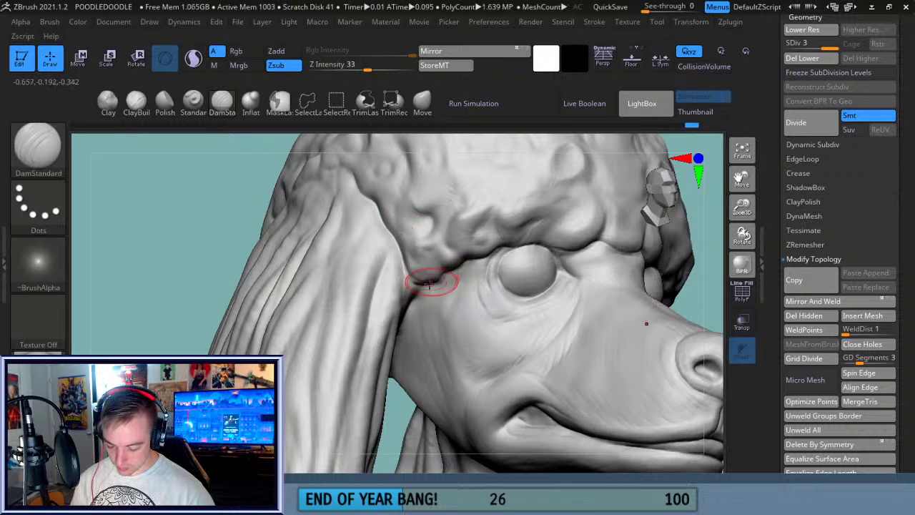
# - Deepen the crease between the head curls and the top of the ear hair with DamStandard at Z Intensity 33
pyautogui.moveTo(116, 298); pyautogui.dragTo(184, 268)
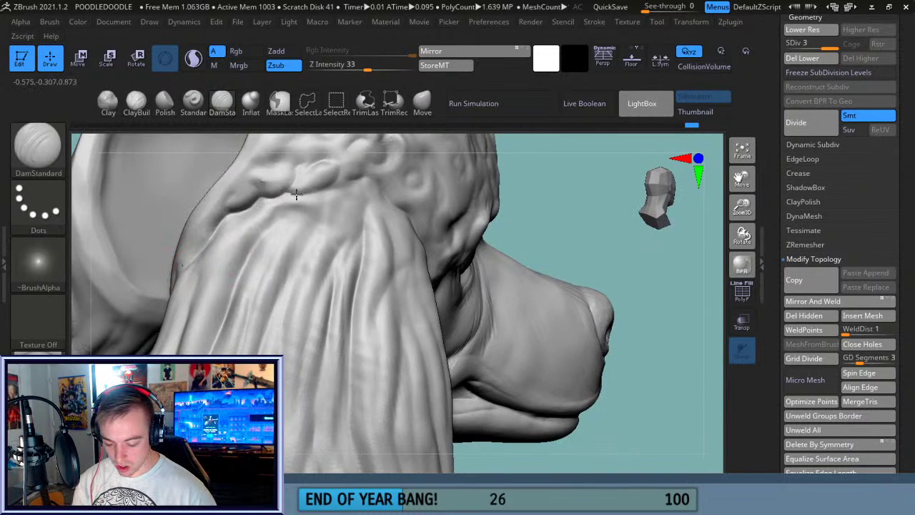
pyautogui.moveTo(583, 189); pyautogui.dragTo(328, 185)
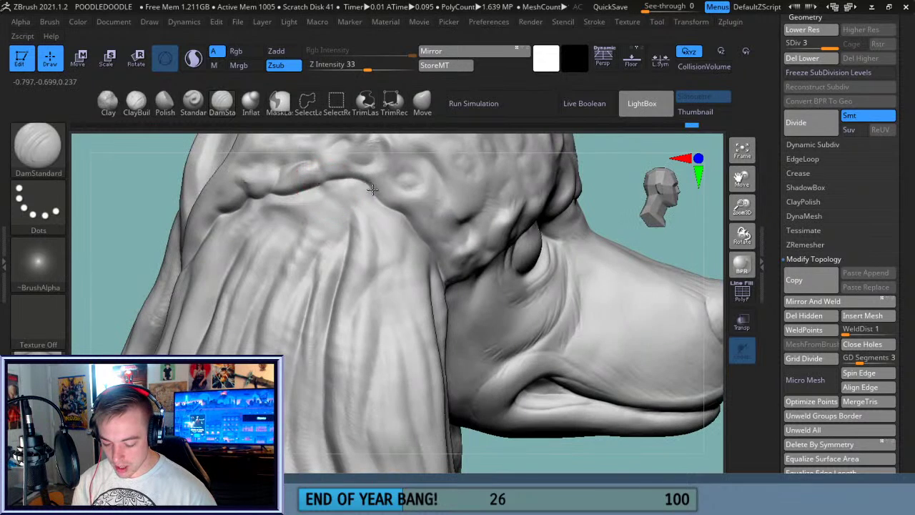
pyautogui.moveTo(742, 195); pyautogui.dragTo(743, 164)
pyautogui.moveTo(744, 180); pyautogui.dragTo(771, 118)
# - Lower the head to subdivision level 1 and smooth the strands on the outer face of the ear
pyautogui.moveTo(593, 369)
pyautogui.mouseDown()
pyautogui.moveTo(597, 347)
pyautogui.moveTo(605, 394)
pyautogui.mouseUp()
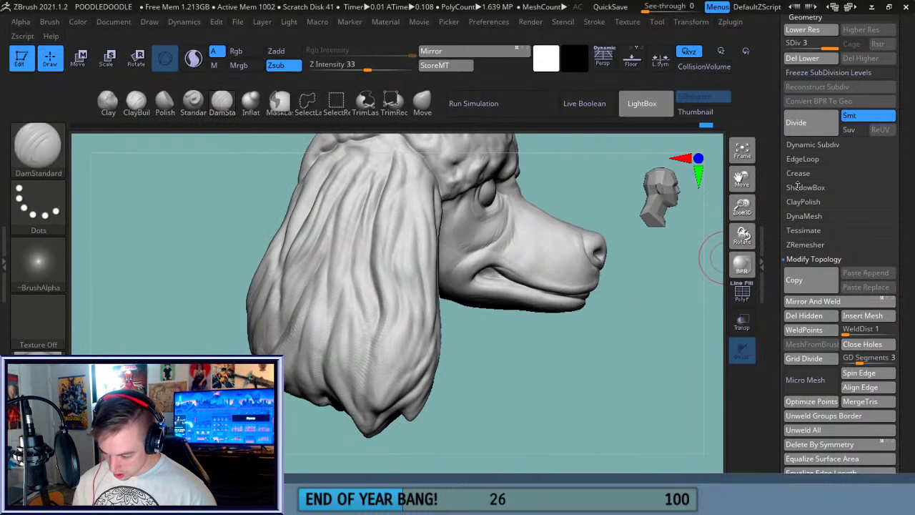
pyautogui.click(794, 49)
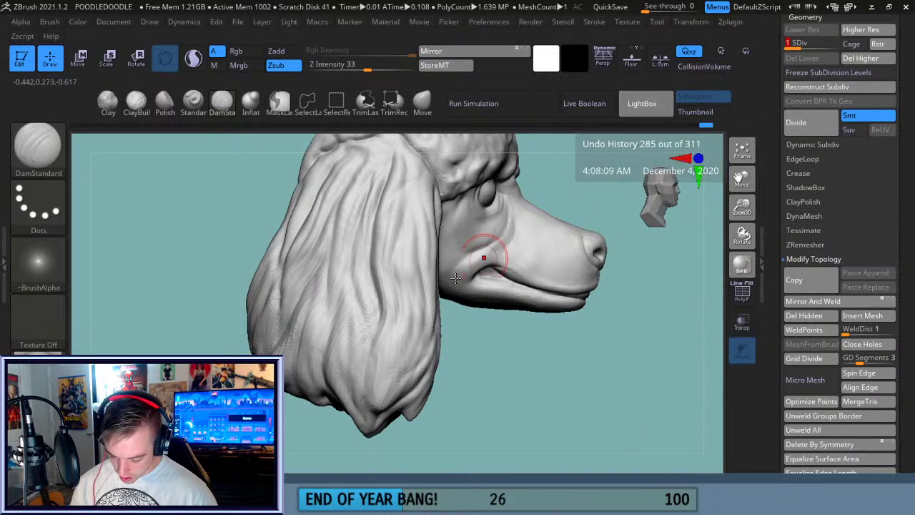
pyautogui.press('shift')
pyautogui.moveTo(358, 356)
pyautogui.keyDown('shift'); pyautogui.mouseDown()
pyautogui.moveTo(380, 327)
pyautogui.moveTo(376, 194)
pyautogui.moveTo(317, 276)
pyautogui.moveTo(295, 373)
pyautogui.moveTo(280, 286)
pyautogui.moveTo(264, 299)
pyautogui.moveTo(327, 177)
pyautogui.moveTo(343, 165)
pyautogui.moveTo(394, 241)
pyautogui.moveTo(382, 259)
pyautogui.moveTo(326, 240)
pyautogui.moveTo(288, 326)
pyautogui.moveTo(317, 343)
pyautogui.moveTo(343, 402)
pyautogui.moveTo(343, 390)
pyautogui.moveTo(392, 392)
pyautogui.mouseUp(); pyautogui.keyUp('shift')
pyautogui.moveTo(491, 380); pyautogui.dragTo(451, 383)
pyautogui.moveTo(374, 387)
pyautogui.keyDown('shift'); pyautogui.mouseDown()
pyautogui.moveTo(397, 335)
pyautogui.moveTo(400, 210)
pyautogui.moveTo(380, 195)
pyautogui.moveTo(397, 163)
pyautogui.moveTo(347, 222)
pyautogui.mouseUp(); pyautogui.keyUp('shift')
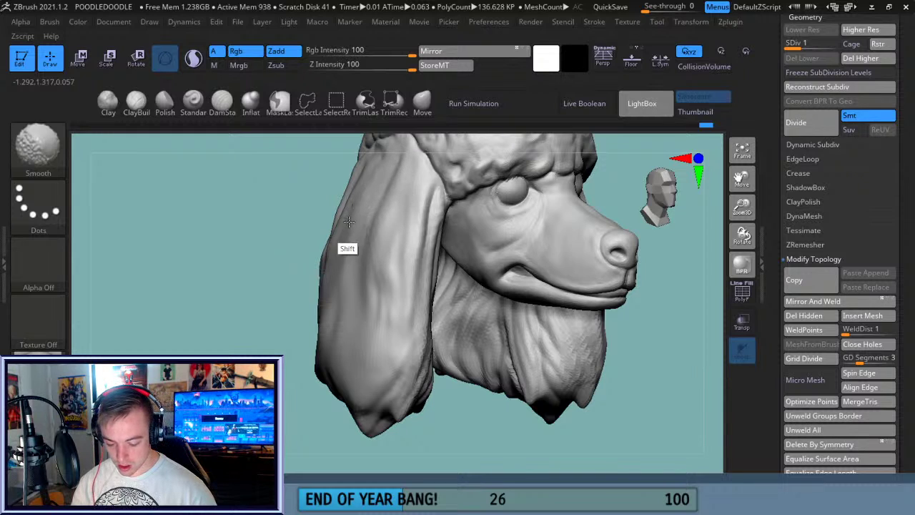
pyautogui.moveTo(484, 419)
pyautogui.mouseDown()
pyautogui.moveTo(443, 409)
pyautogui.moveTo(404, 382)
pyautogui.moveTo(447, 308)
pyautogui.moveTo(451, 241)
pyautogui.moveTo(439, 232)
pyautogui.mouseUp()
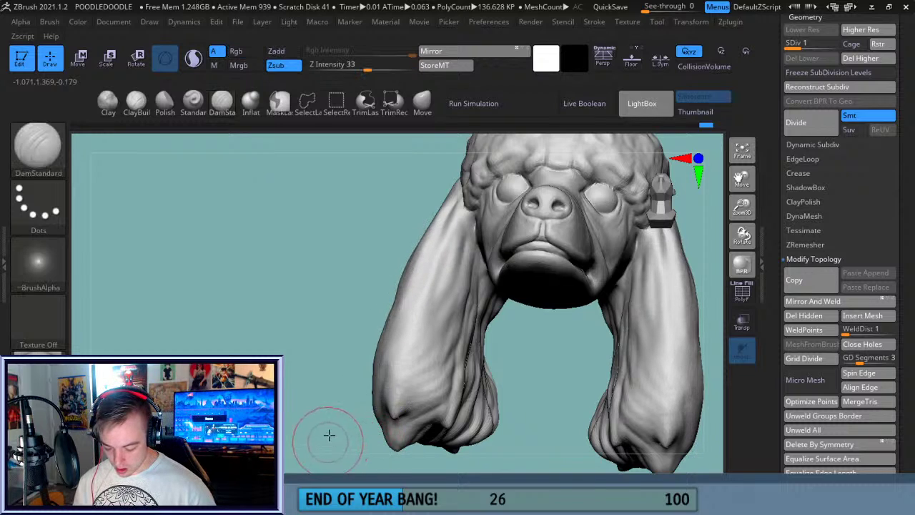
# - Smooth the front and back of the ear's lower half with the Smooth brush at Z Intensity 100
pyautogui.moveTo(329, 437); pyautogui.dragTo(296, 430)
pyautogui.moveTo(419, 406)
pyautogui.keyDown('shift'); pyautogui.mouseDown()
pyautogui.moveTo(435, 396)
pyautogui.moveTo(482, 427)
pyautogui.moveTo(511, 424)
pyautogui.moveTo(509, 320)
pyautogui.moveTo(499, 357)
pyautogui.moveTo(480, 325)
pyautogui.moveTo(439, 369)
pyautogui.mouseUp(); pyautogui.keyUp('shift')
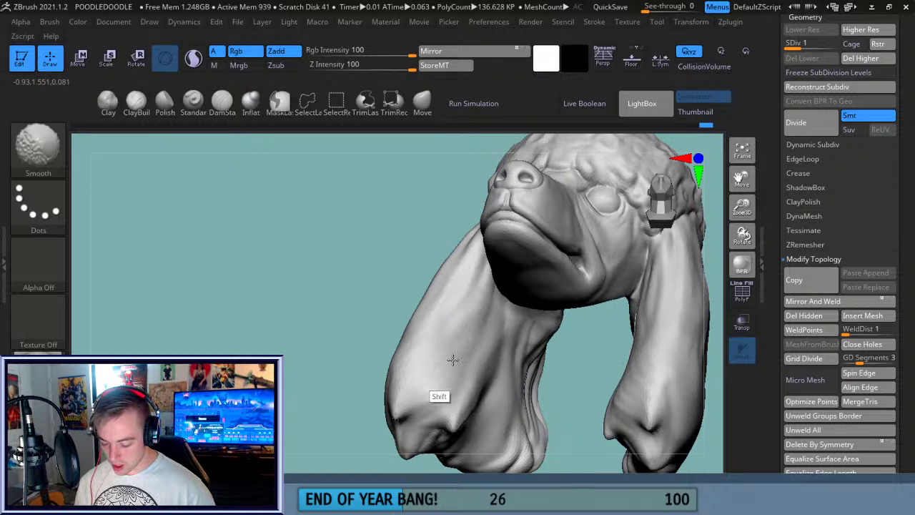
pyautogui.moveTo(742, 179); pyautogui.dragTo(718, 64)
pyautogui.moveTo(535, 410)
pyautogui.mouseDown()
pyautogui.moveTo(455, 322)
pyautogui.moveTo(506, 251)
pyautogui.moveTo(519, 271)
pyautogui.moveTo(508, 238)
pyautogui.moveTo(485, 247)
pyautogui.moveTo(474, 326)
pyautogui.moveTo(531, 287)
pyautogui.moveTo(529, 268)
pyautogui.moveTo(510, 262)
pyautogui.mouseUp()
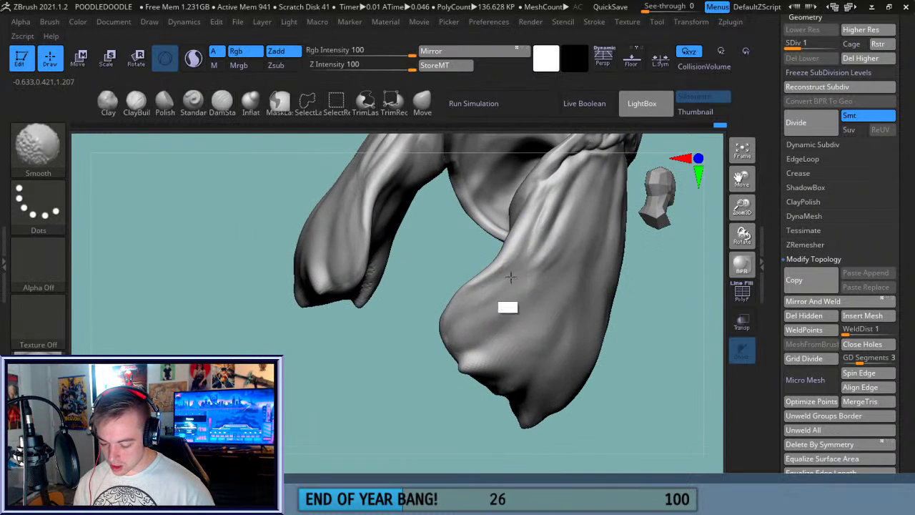
pyautogui.keyDown('shift'); pyautogui.moveTo(492, 281); pyautogui.dragTo(535, 260); pyautogui.keyUp('shift')
# - Add volume to the back and lower end of the ear with the Inflat brush at Z Intensity 10
pyautogui.click(250, 104)
pyautogui.moveTo(371, 369)
pyautogui.mouseDown()
pyautogui.moveTo(408, 403)
pyautogui.moveTo(423, 373)
pyautogui.mouseUp()
pyautogui.moveTo(439, 322)
pyautogui.mouseDown()
pyautogui.moveTo(484, 274)
pyautogui.moveTo(502, 207)
pyautogui.mouseUp()
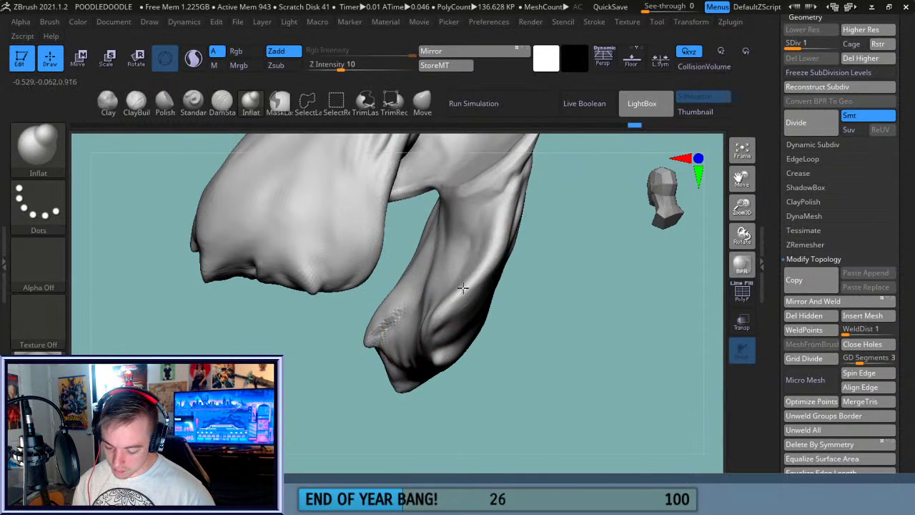
pyautogui.moveTo(572, 265); pyautogui.dragTo(551, 269)
pyautogui.moveTo(600, 293)
pyautogui.mouseDown()
pyautogui.moveTo(611, 300)
pyautogui.moveTo(470, 303)
pyautogui.moveTo(522, 265)
pyautogui.moveTo(459, 328)
pyautogui.mouseUp()
pyautogui.moveTo(511, 280); pyautogui.dragTo(454, 341)
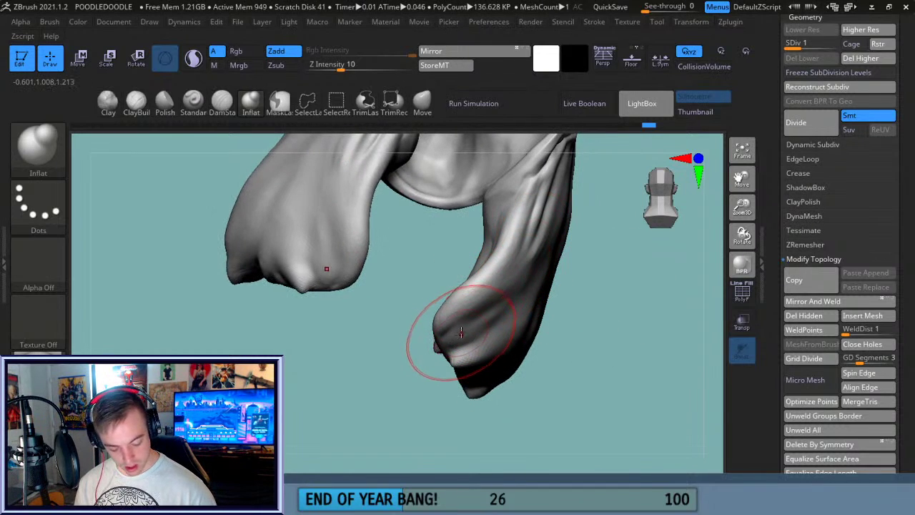
# - Smooth the inflated ear from the back and front, undoing the stray stroke near its lower end
pyautogui.keyDown('shift'); pyautogui.moveTo(468, 303); pyautogui.dragTo(523, 265); pyautogui.keyUp('shift')
pyautogui.moveTo(635, 278)
pyautogui.mouseDown()
pyautogui.moveTo(607, 312)
pyautogui.moveTo(605, 337)
pyautogui.moveTo(632, 310)
pyautogui.moveTo(740, 312)
pyautogui.mouseUp()
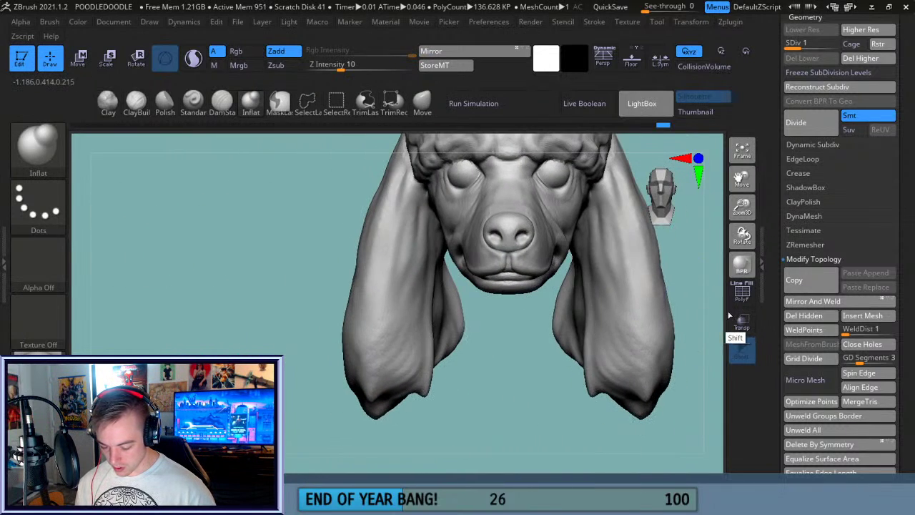
pyautogui.keyDown('shift'); pyautogui.moveTo(396, 358); pyautogui.dragTo(399, 361); pyautogui.keyUp('shift')
pyautogui.hotkey('ctrl', 'z')
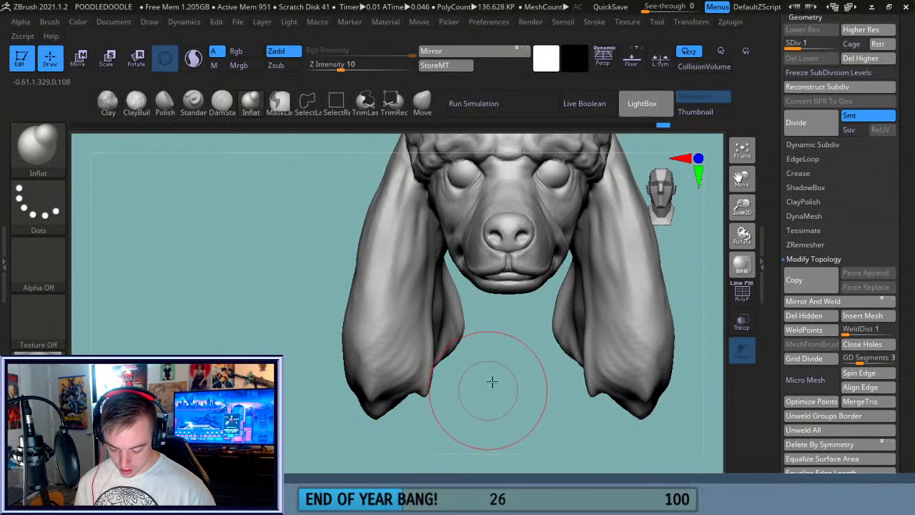
pyautogui.moveTo(492, 384); pyautogui.dragTo(470, 347)
pyautogui.moveTo(406, 366)
pyautogui.keyDown('shift'); pyautogui.mouseDown()
pyautogui.moveTo(386, 329)
pyautogui.moveTo(361, 394)
pyautogui.moveTo(364, 348)
pyautogui.moveTo(359, 356)
pyautogui.mouseUp(); pyautogui.keyUp('shift')
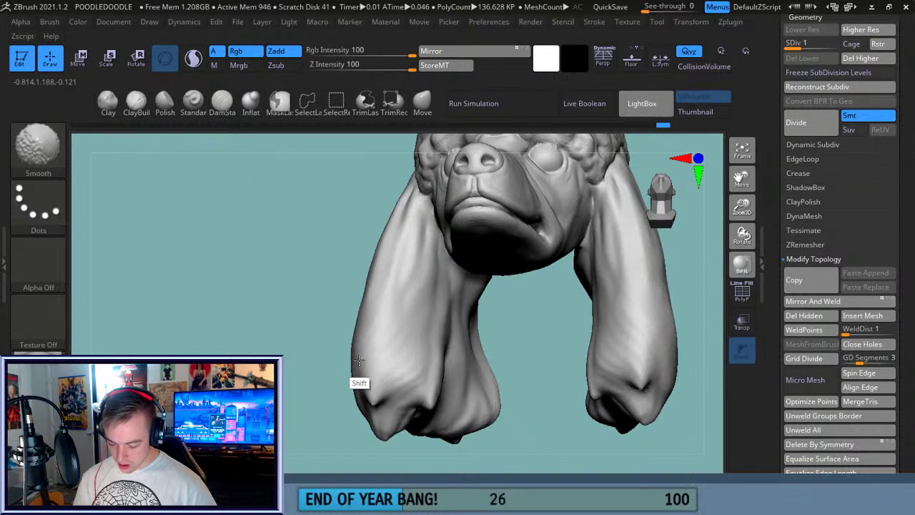
pyautogui.moveTo(507, 370)
pyautogui.mouseDown()
pyautogui.moveTo(552, 385)
pyautogui.moveTo(593, 376)
pyautogui.mouseUp()
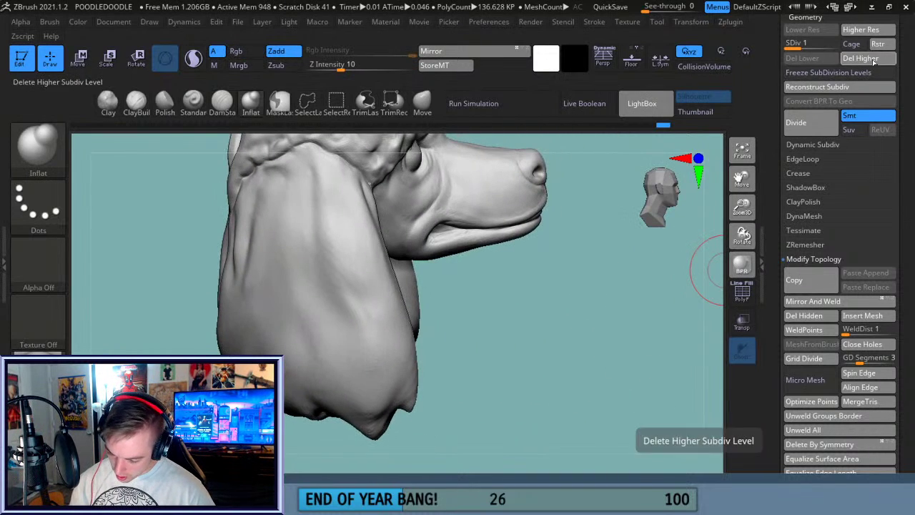
# - Raise the head to subdivision level 2 and smooth the leftover strand texture on the ear down to its tip
pyautogui.click(878, 31)
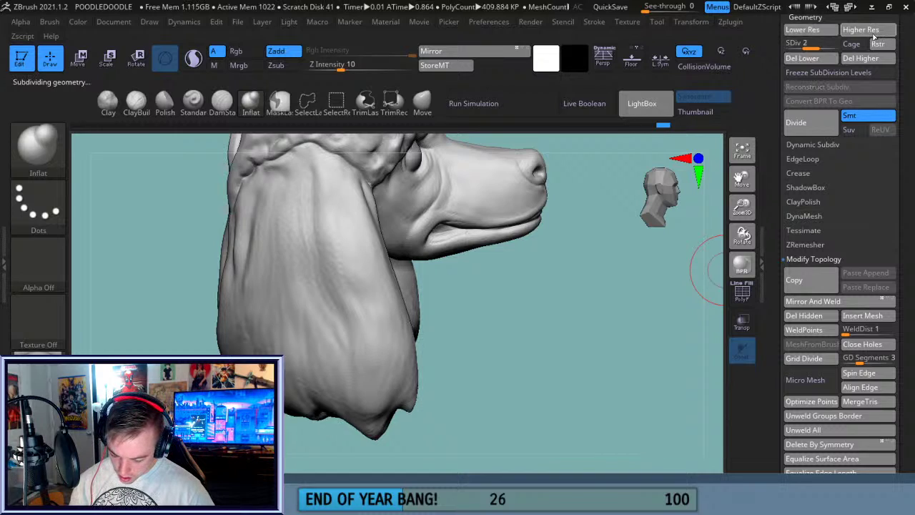
pyautogui.press('shift')
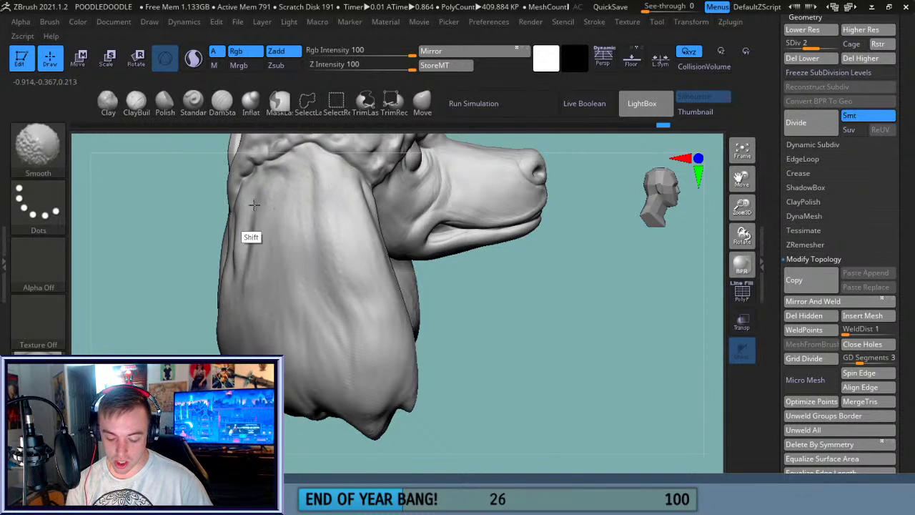
pyautogui.moveTo(607, 323); pyautogui.dragTo(664, 282)
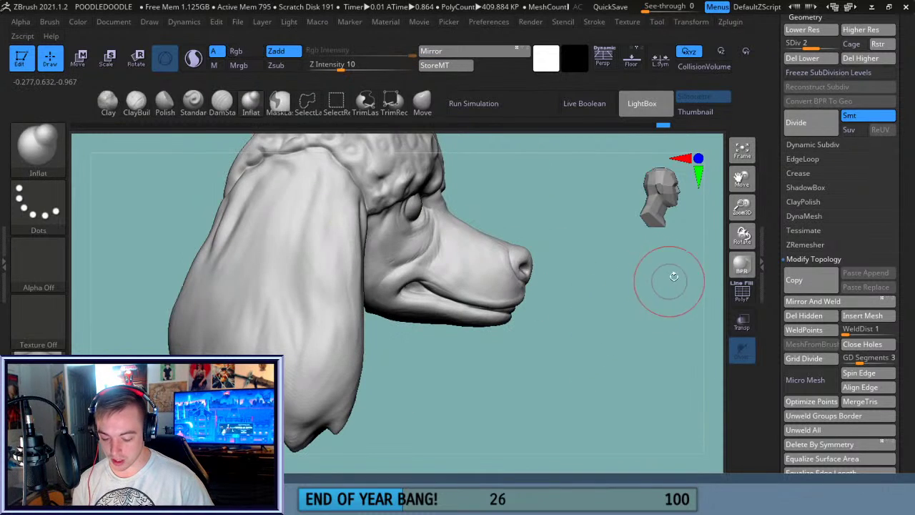
pyautogui.moveTo(758, 177); pyautogui.dragTo(792, 167)
pyautogui.moveTo(571, 379); pyautogui.dragTo(573, 329)
pyautogui.keyDown('shift'); pyautogui.moveTo(336, 404); pyautogui.dragTo(337, 401); pyautogui.keyUp('shift')
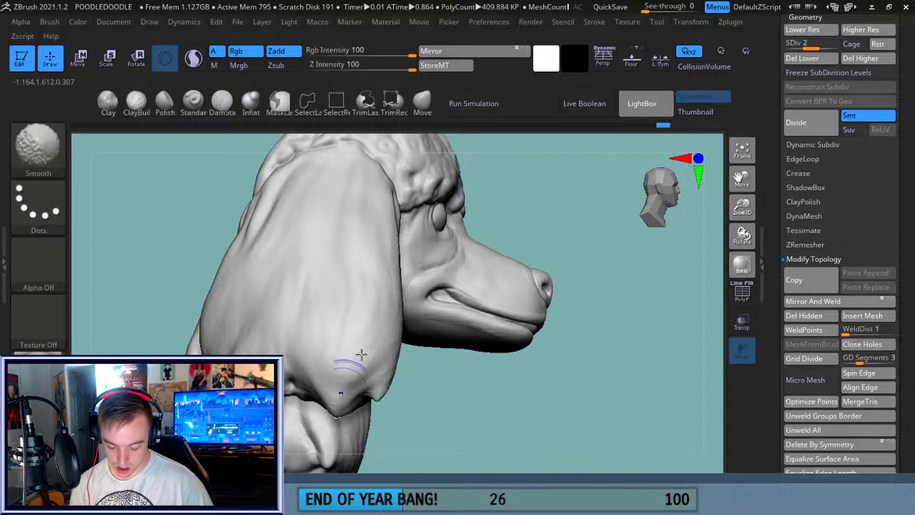
# - Flatten the ear's outer surface and tips with the Polish brush at Z Intensity 22 in Zsub mode
pyautogui.click(164, 104)
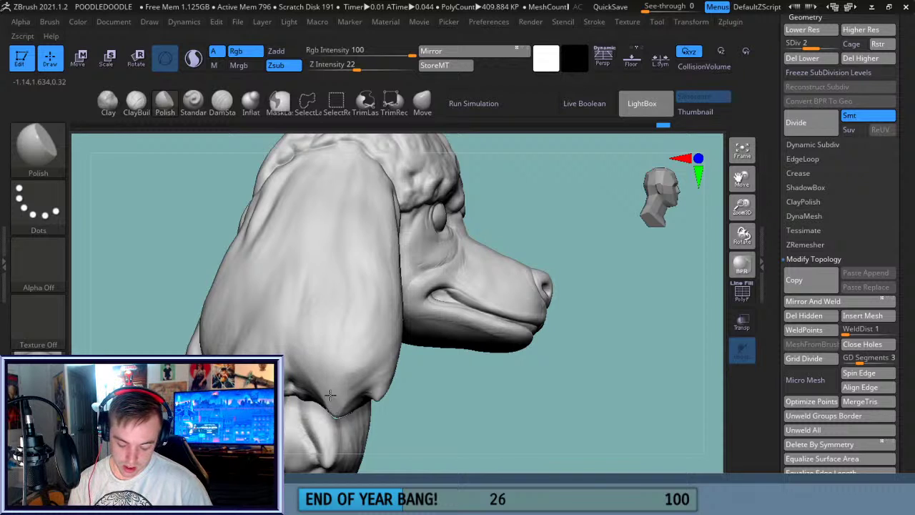
pyautogui.moveTo(446, 394); pyautogui.dragTo(381, 386)
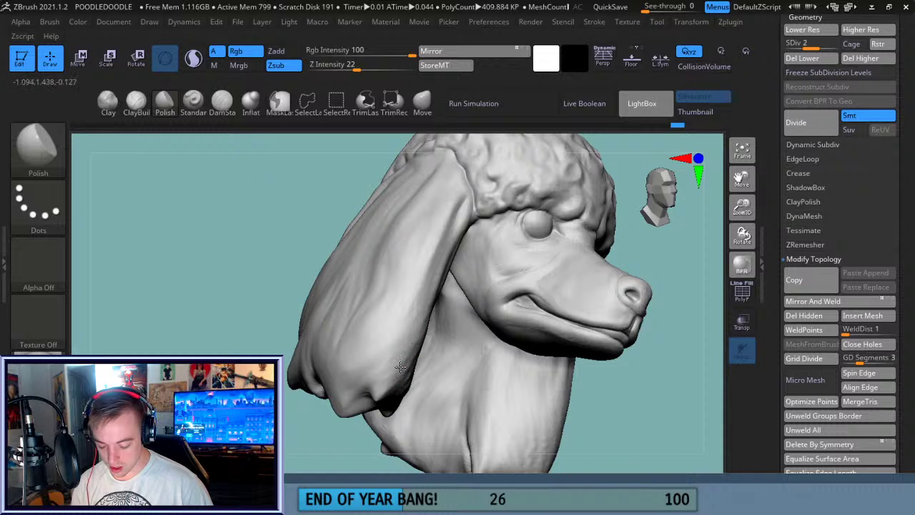
pyautogui.moveTo(260, 352); pyautogui.dragTo(226, 351)
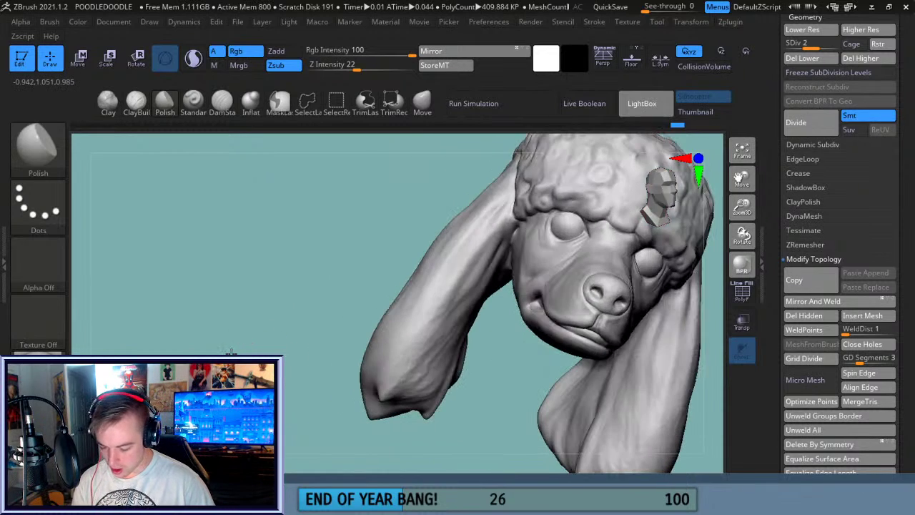
pyautogui.moveTo(490, 209); pyautogui.dragTo(466, 243)
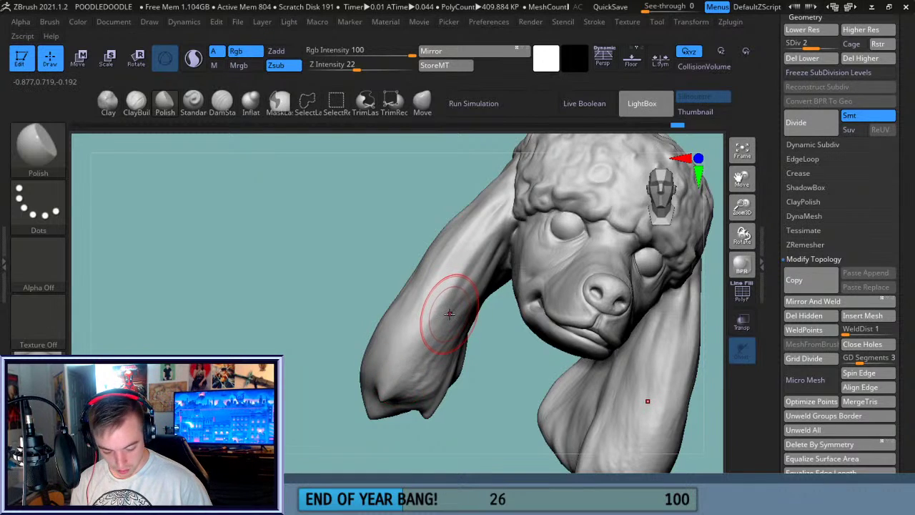
# - Smooth the pointed tips and hollows along the lower edge of the ear
pyautogui.press('shift')
pyautogui.keyDown('shift'); pyautogui.moveTo(418, 386); pyautogui.dragTo(432, 397); pyautogui.keyUp('shift')
pyautogui.moveTo(493, 405)
pyautogui.mouseDown()
pyautogui.moveTo(468, 370)
pyautogui.moveTo(463, 377)
pyautogui.moveTo(499, 373)
pyautogui.mouseUp()
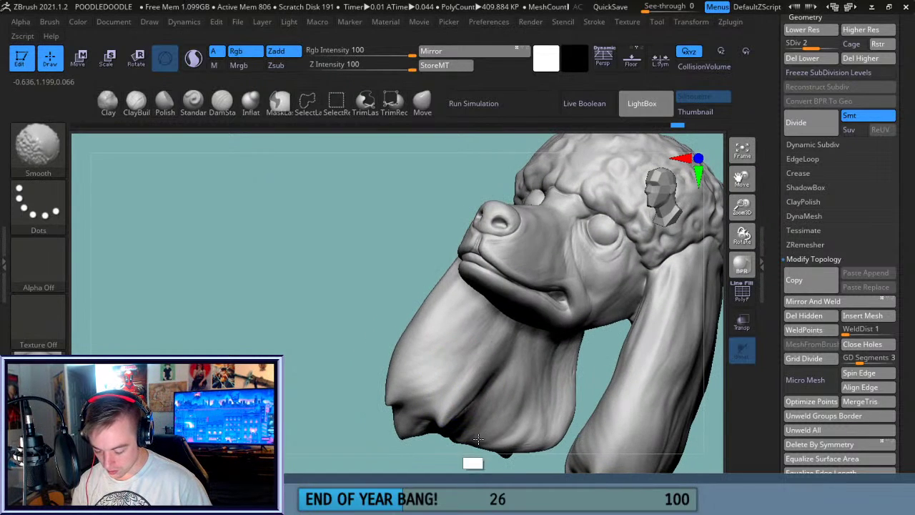
pyautogui.moveTo(394, 452); pyautogui.dragTo(442, 463)
pyautogui.moveTo(430, 432)
pyautogui.keyDown('shift'); pyautogui.mouseDown()
pyautogui.moveTo(418, 439)
pyautogui.moveTo(447, 427)
pyautogui.mouseUp(); pyautogui.keyUp('shift')
pyautogui.moveTo(507, 425)
pyautogui.mouseDown()
pyautogui.moveTo(493, 390)
pyautogui.moveTo(469, 369)
pyautogui.mouseUp()
pyautogui.moveTo(743, 179); pyautogui.dragTo(727, 44)
pyautogui.press('shift')
pyautogui.keyDown('shift'); pyautogui.moveTo(477, 297); pyautogui.dragTo(439, 308); pyautogui.keyUp('shift')
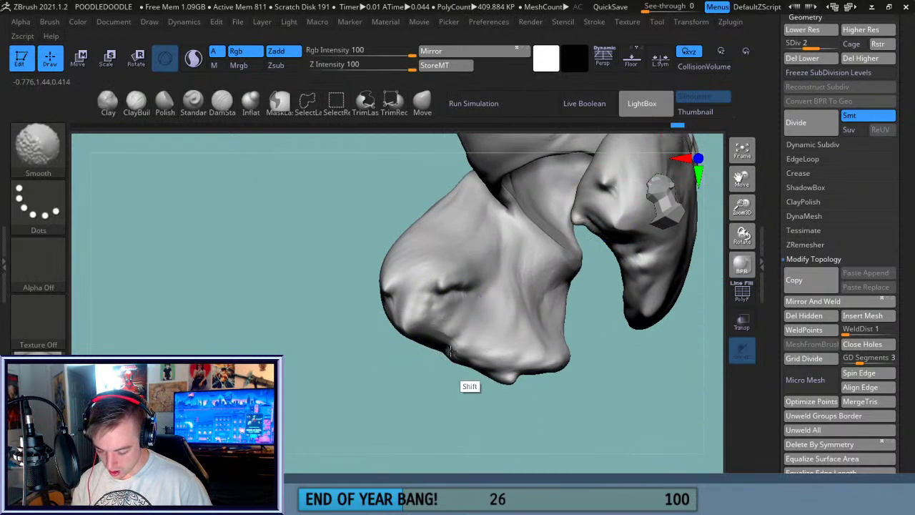
# - Smooth the underside of the ear and check the ear's overall shape from below and the side
pyautogui.moveTo(608, 383)
pyautogui.mouseDown()
pyautogui.moveTo(615, 345)
pyautogui.moveTo(594, 326)
pyautogui.mouseUp()
pyautogui.moveTo(551, 368)
pyautogui.mouseDown(button='right')
pyautogui.moveTo(566, 400)
pyautogui.moveTo(582, 408)
pyautogui.moveTo(613, 370)
pyautogui.mouseUp(button='right')
pyautogui.moveTo(612, 370)
pyautogui.keyDown('shift'); pyautogui.mouseDown()
pyautogui.moveTo(603, 378)
pyautogui.moveTo(494, 337)
pyautogui.mouseUp(); pyautogui.keyUp('shift')
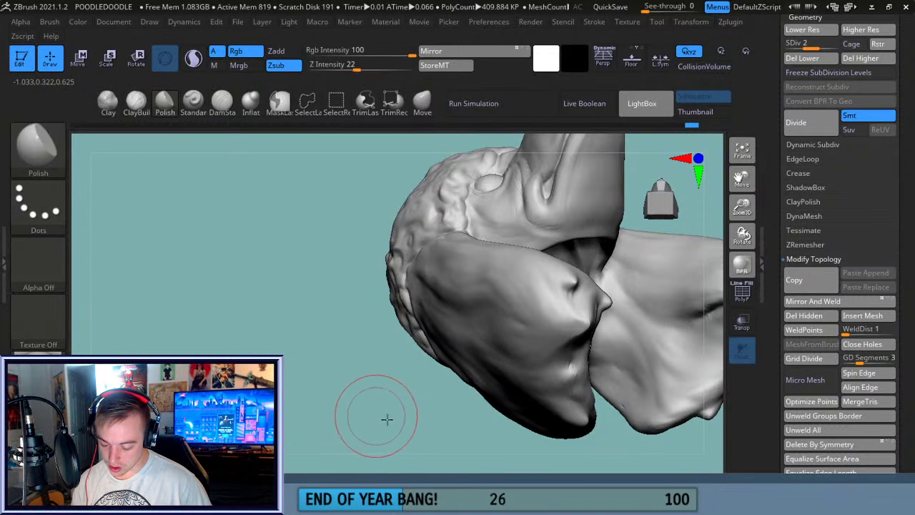
pyautogui.moveTo(378, 416); pyautogui.dragTo(414, 429)
pyautogui.moveTo(414, 428); pyautogui.dragTo(411, 329, button='right')
pyautogui.moveTo(742, 179); pyautogui.dragTo(662, 96)
pyautogui.moveTo(667, 256); pyautogui.dragTo(658, 321, button='right')
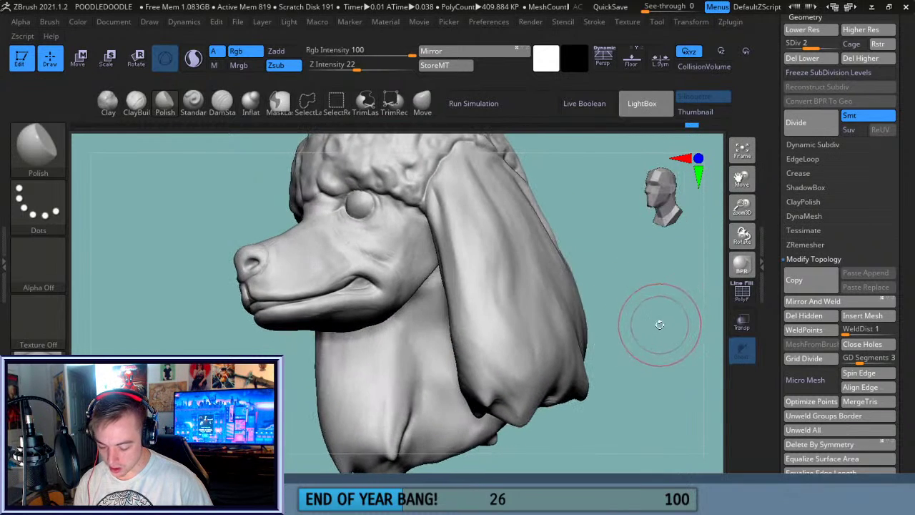
# - Carve long, flowing strand grooves down the outer face of the ear with DamStandard at Z Intensity 33
pyautogui.click(222, 103)
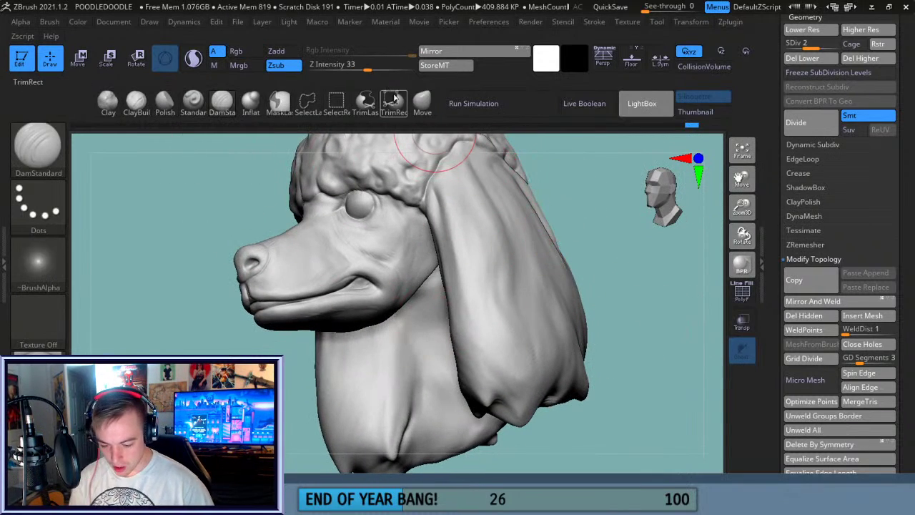
pyautogui.moveTo(613, 257); pyautogui.dragTo(603, 261, button='right')
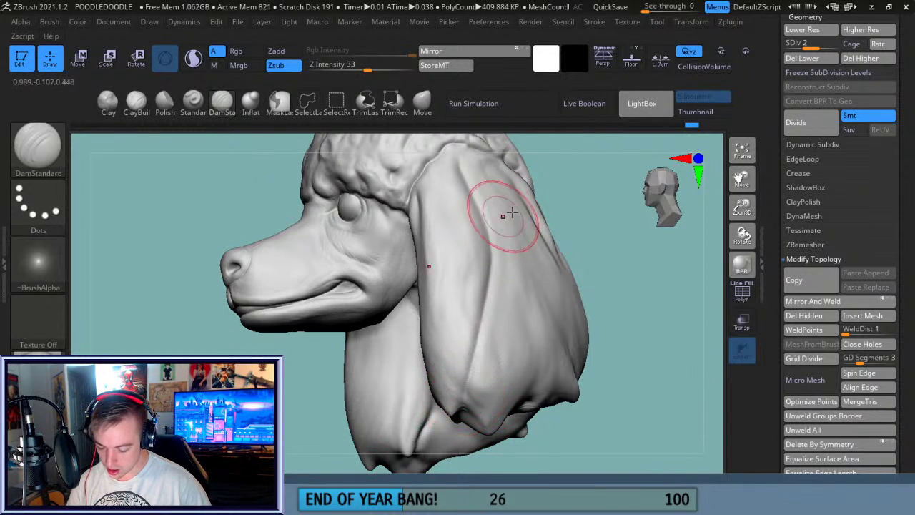
pyautogui.moveTo(609, 253)
pyautogui.mouseDown(button='right')
pyautogui.moveTo(586, 272)
pyautogui.moveTo(651, 299)
pyautogui.moveTo(587, 356)
pyautogui.mouseUp(button='right')
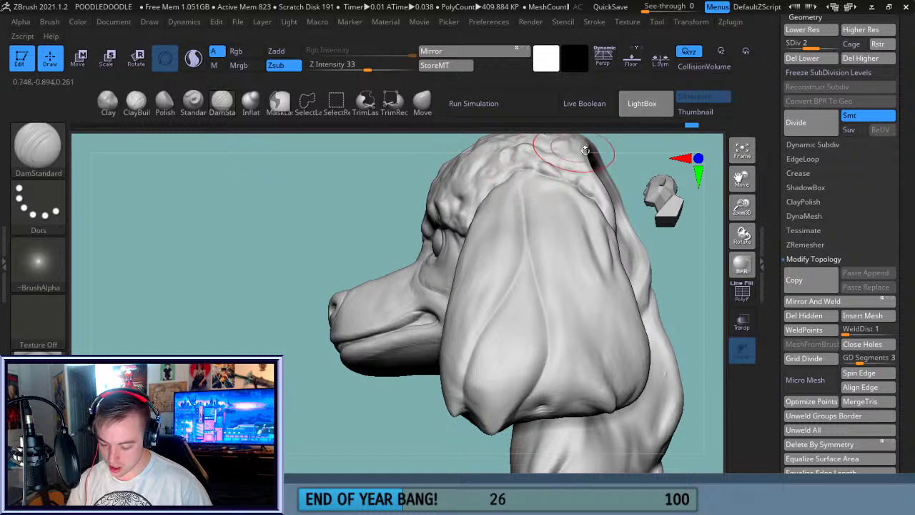
pyautogui.moveTo(689, 265); pyautogui.dragTo(683, 288, button='right')
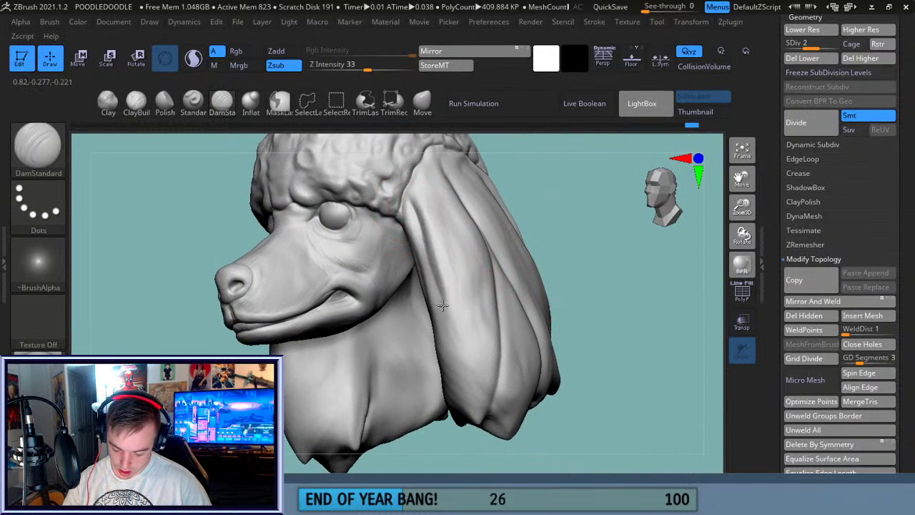
# - Carve long strand grooves down the front face of the ear with the DamStandard brush
pyautogui.moveTo(613, 337); pyautogui.dragTo(511, 303, button='right')
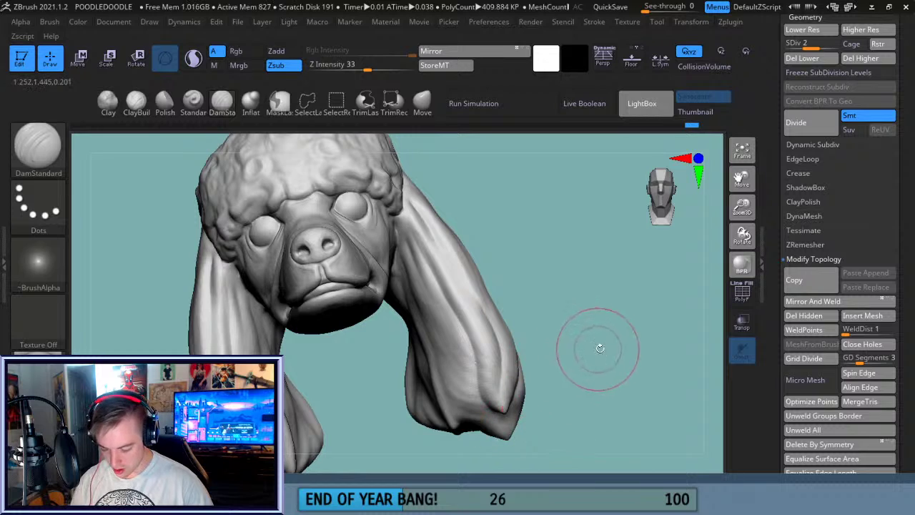
pyautogui.moveTo(596, 348); pyautogui.dragTo(605, 333, button='right')
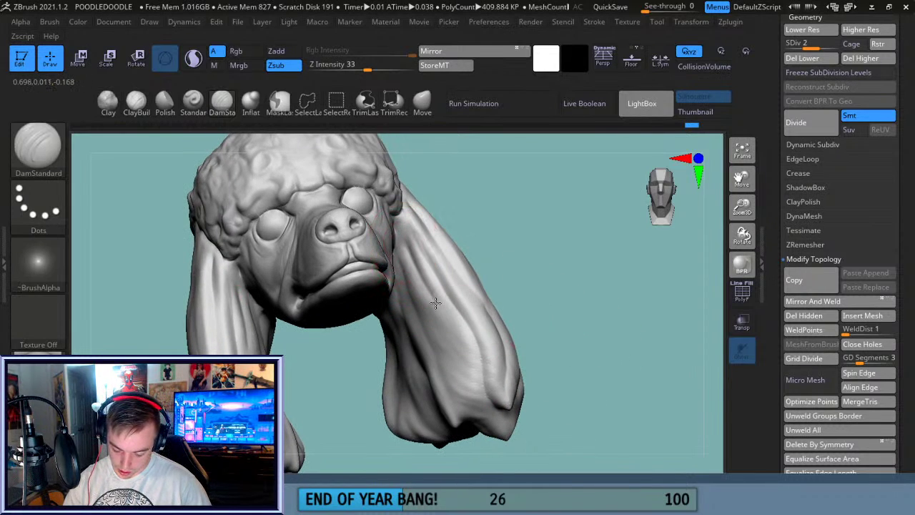
pyautogui.moveTo(569, 306); pyautogui.dragTo(573, 255, button='right')
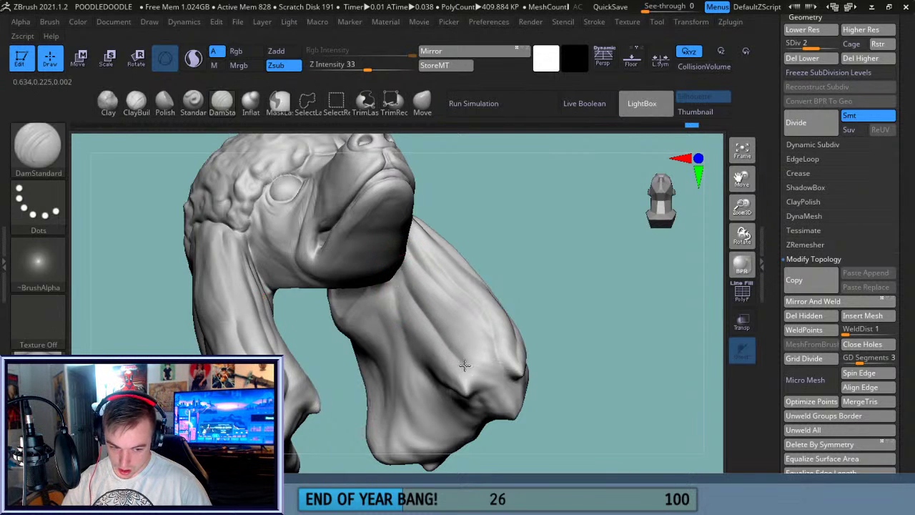
pyautogui.moveTo(551, 337)
pyautogui.mouseDown(button='right')
pyautogui.moveTo(573, 327)
pyautogui.moveTo(497, 368)
pyautogui.mouseUp(button='right')
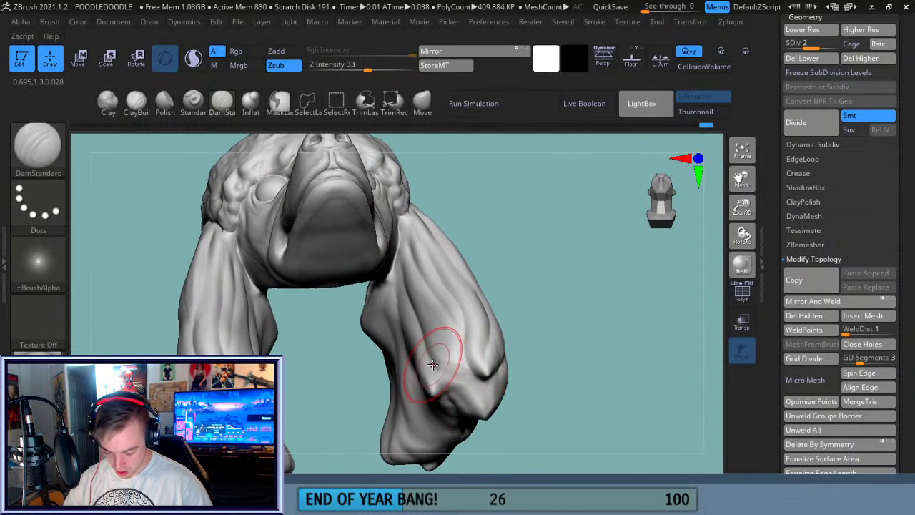
pyautogui.moveTo(565, 370); pyautogui.dragTo(439, 323, button='right')
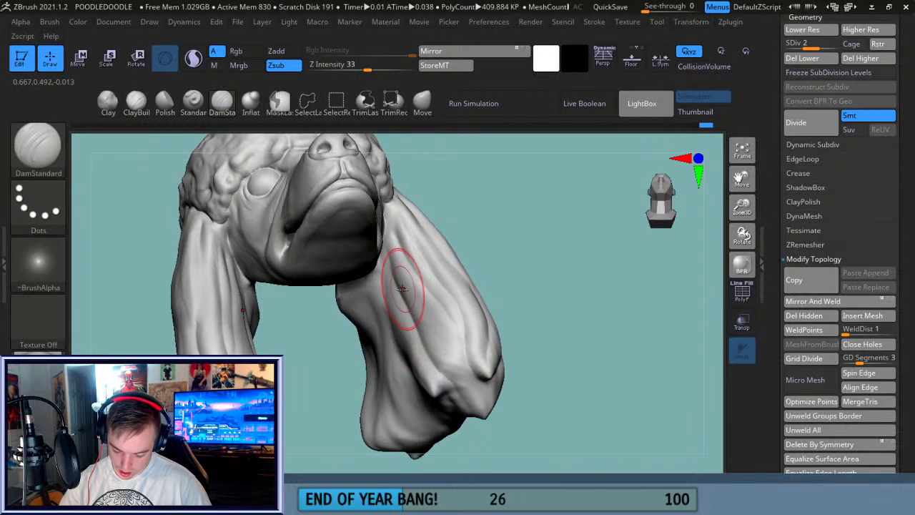
# - Carve the creases on the ear's underside and between the pointed tips along its lower edge
pyautogui.moveTo(574, 351)
pyautogui.mouseDown(button='right')
pyautogui.moveTo(601, 380)
pyautogui.moveTo(601, 343)
pyautogui.moveTo(386, 300)
pyautogui.mouseUp(button='right')
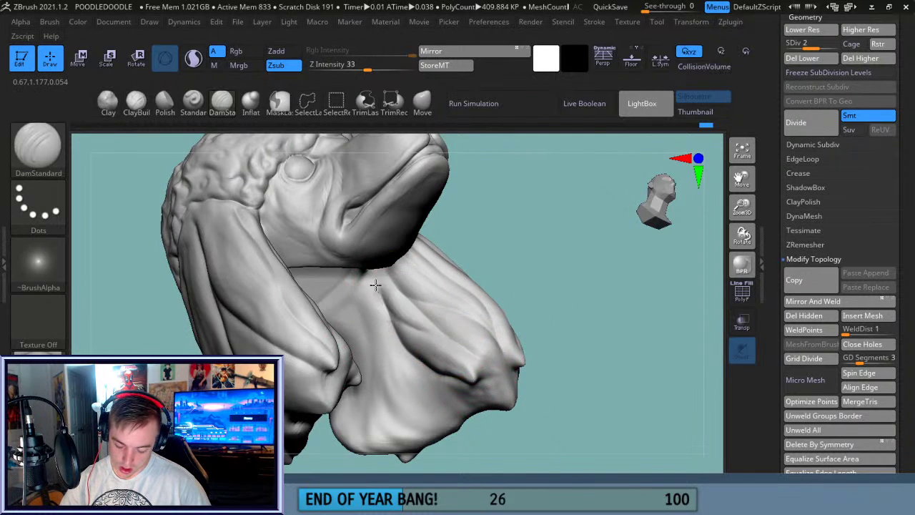
pyautogui.moveTo(486, 250)
pyautogui.mouseDown(button='right')
pyautogui.moveTo(531, 241)
pyautogui.moveTo(531, 256)
pyautogui.moveTo(538, 246)
pyautogui.moveTo(513, 302)
pyautogui.mouseUp(button='right')
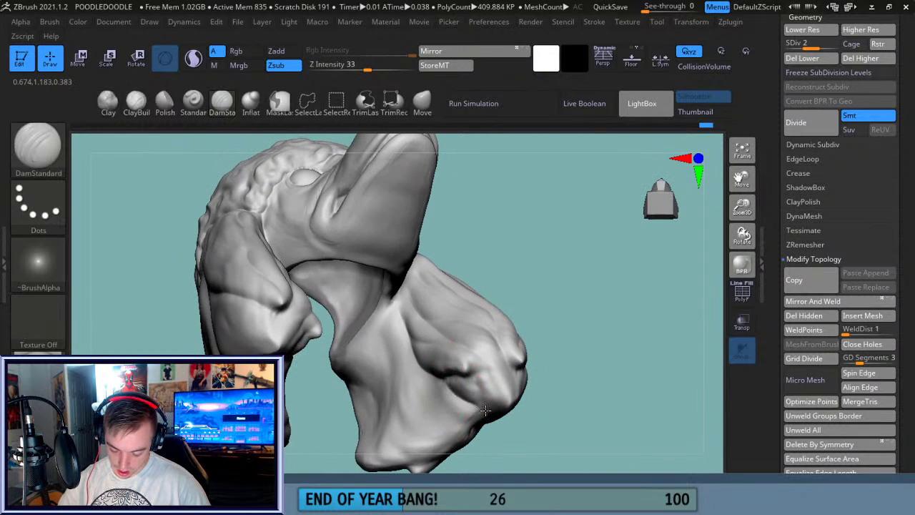
pyautogui.moveTo(584, 351)
pyautogui.mouseDown(button='right')
pyautogui.moveTo(562, 323)
pyautogui.moveTo(572, 362)
pyautogui.moveTo(558, 358)
pyautogui.mouseUp(button='right')
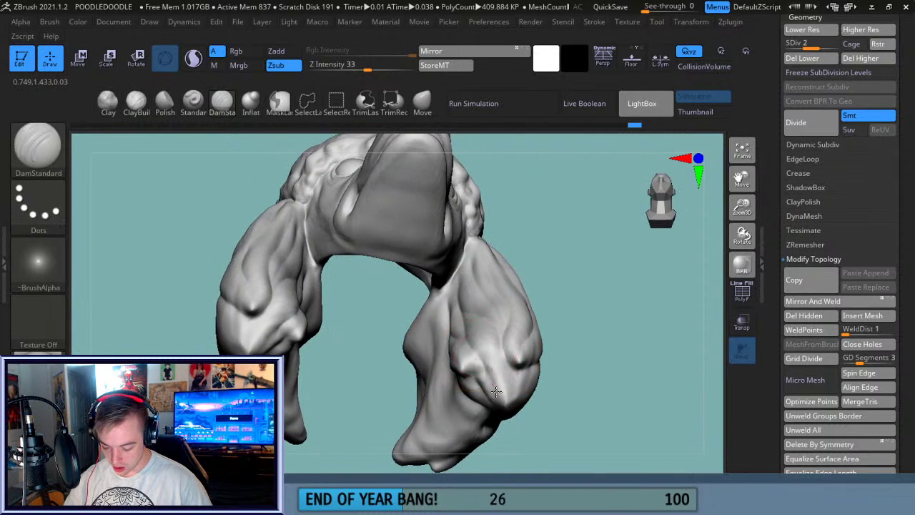
pyautogui.moveTo(605, 327)
pyautogui.mouseDown(button='right')
pyautogui.moveTo(619, 402)
pyautogui.moveTo(638, 398)
pyautogui.moveTo(598, 380)
pyautogui.moveTo(609, 348)
pyautogui.moveTo(582, 341)
pyautogui.moveTo(555, 360)
pyautogui.mouseUp(button='right')
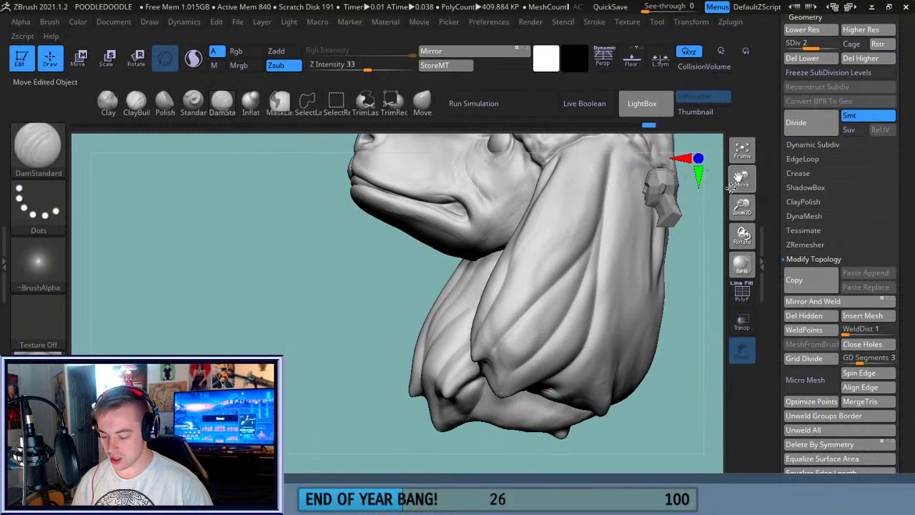
# - Undo the last two strokes on the ear's outer side and recarve the groove running down its middle
pyautogui.moveTo(738, 185); pyautogui.dragTo(683, 193)
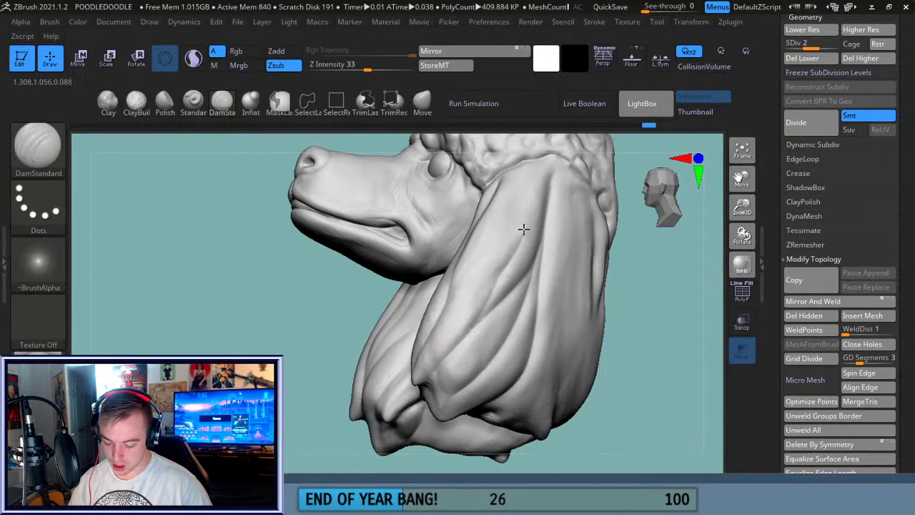
pyautogui.hotkey('ctrl', 'z')
pyautogui.hotkey('ctrl', 'z')
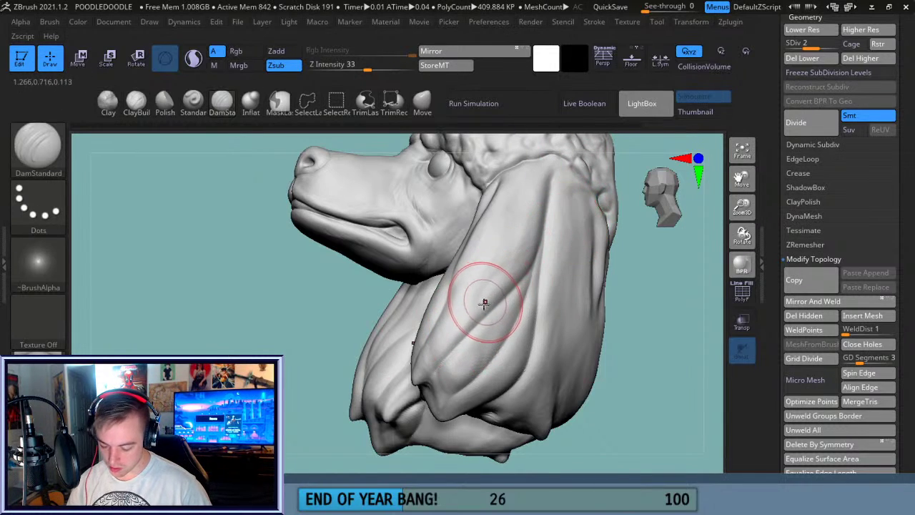
pyautogui.moveTo(469, 329); pyautogui.dragTo(492, 299)
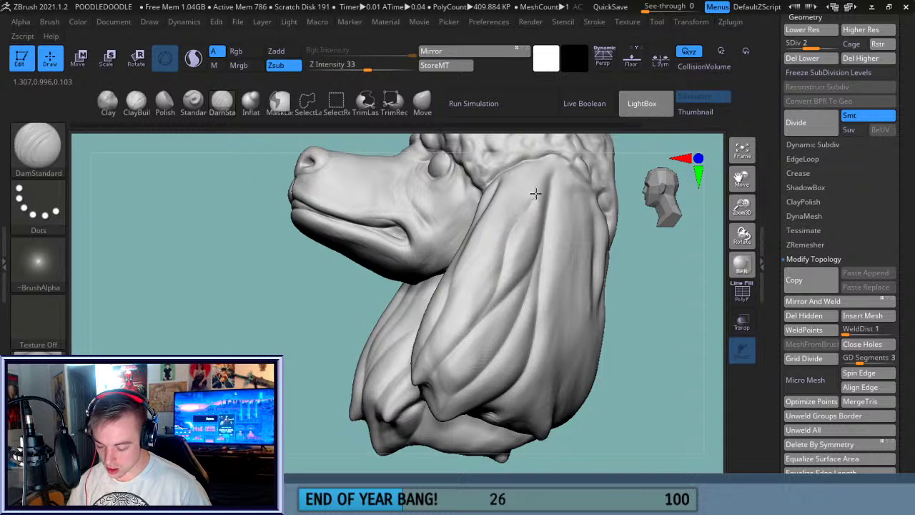
pyautogui.moveTo(672, 331)
pyautogui.mouseDown()
pyautogui.moveTo(668, 380)
pyautogui.moveTo(680, 337)
pyautogui.mouseUp()
# - Carve strand grooves through the lower outer half of the ear toward its rear edge, undoing the last stroke
pyautogui.moveTo(743, 179); pyautogui.dragTo(635, 177)
pyautogui.moveTo(665, 307); pyautogui.dragTo(618, 315)
pyautogui.moveTo(458, 356)
pyautogui.mouseDown()
pyautogui.moveTo(431, 379)
pyautogui.moveTo(447, 313)
pyautogui.moveTo(431, 250)
pyautogui.moveTo(407, 209)
pyautogui.moveTo(415, 155)
pyautogui.mouseUp()
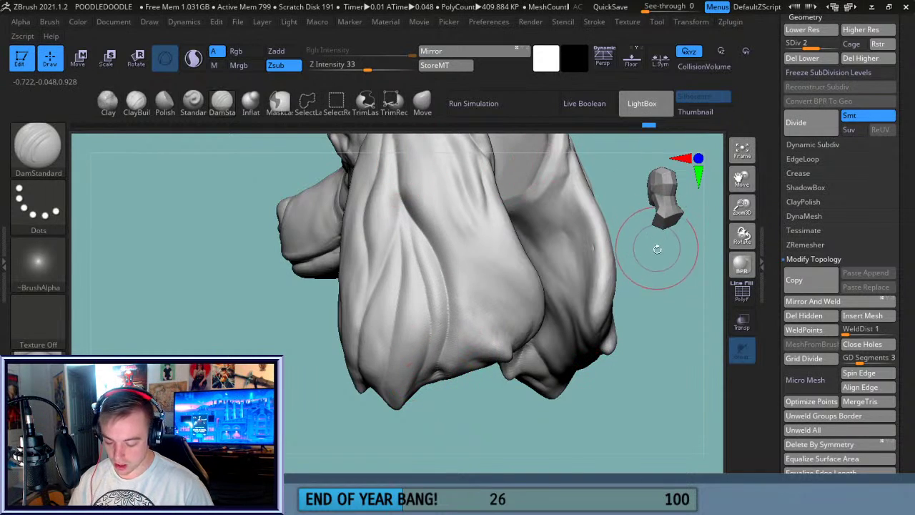
pyautogui.hotkey('ctrl', 'z')
pyautogui.moveTo(660, 322); pyautogui.dragTo(444, 367)
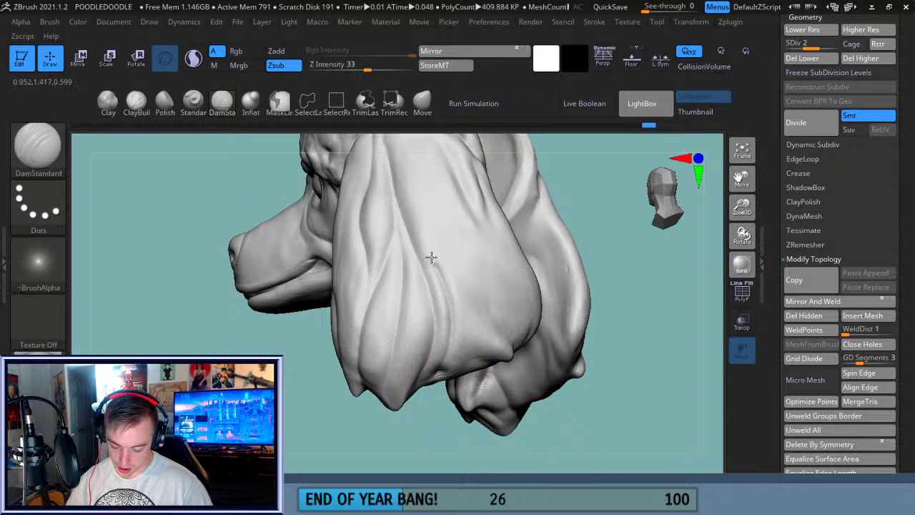
# - Carve long, wavy strand grooves down the rear part of the ear from the hairline to the back tip
pyautogui.moveTo(625, 285); pyautogui.dragTo(624, 368)
pyautogui.moveTo(715, 215); pyautogui.dragTo(644, 307)
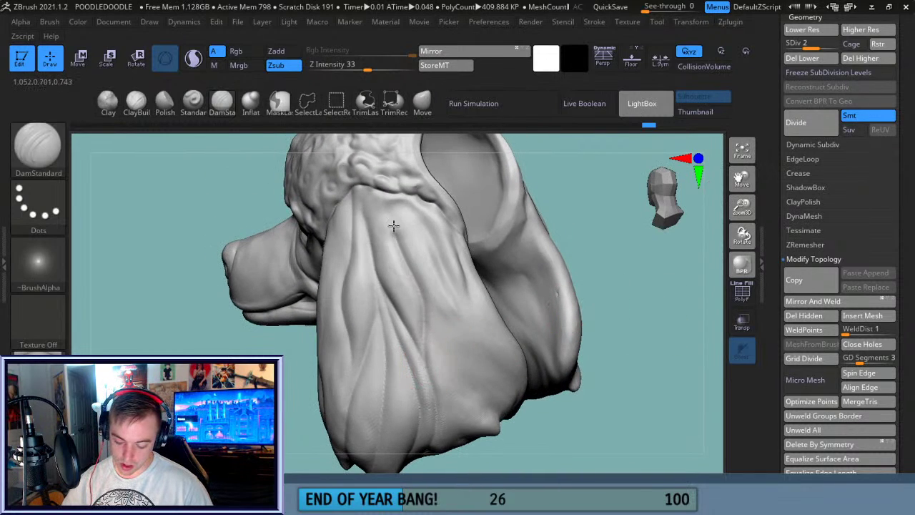
pyautogui.moveTo(647, 344); pyautogui.dragTo(633, 311)
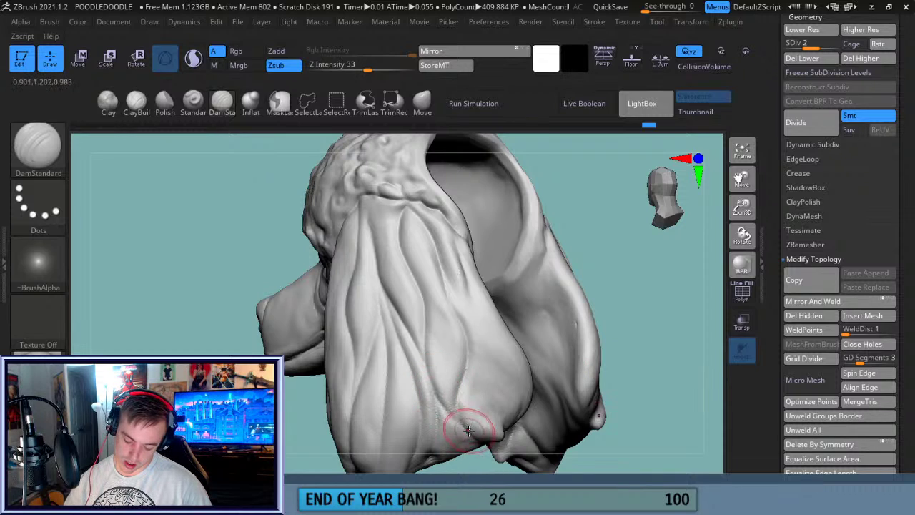
pyautogui.moveTo(736, 174); pyautogui.dragTo(708, 168)
pyautogui.moveTo(666, 297); pyautogui.dragTo(625, 284)
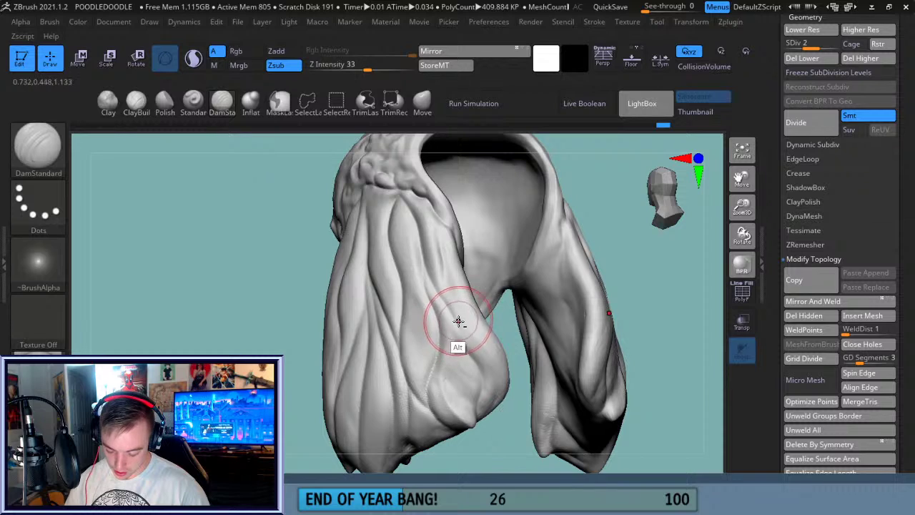
# - Raise strand ridges between the grooves on the ear's outer and rear face with inverted DamStandard strokes
pyautogui.moveTo(744, 179); pyautogui.dragTo(719, 111)
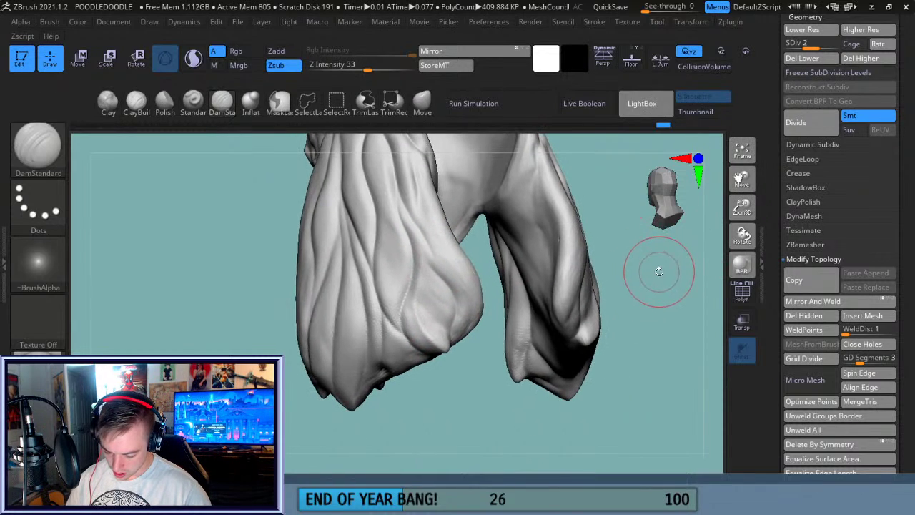
pyautogui.moveTo(659, 271); pyautogui.dragTo(668, 268)
pyautogui.moveTo(742, 179); pyautogui.dragTo(748, 234)
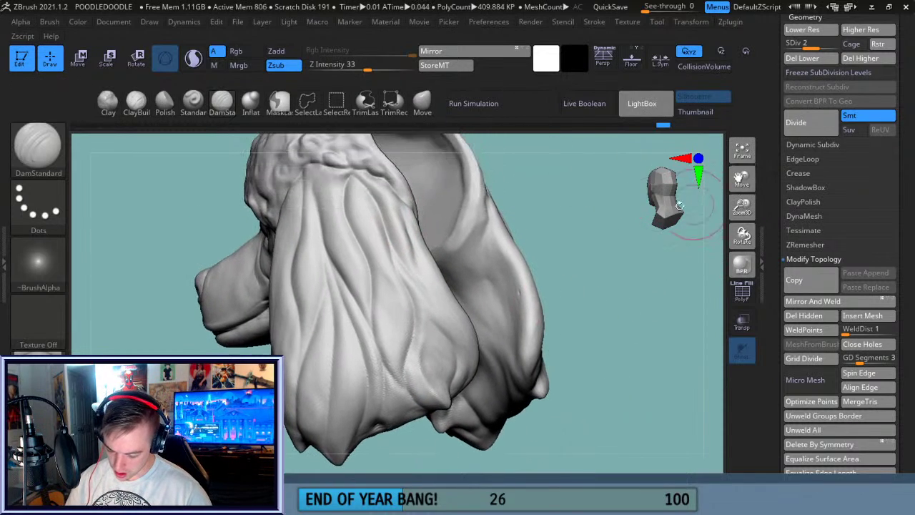
pyautogui.keyDown('alt'); pyautogui.moveTo(354, 184); pyautogui.dragTo(355, 215); pyautogui.keyUp('alt')
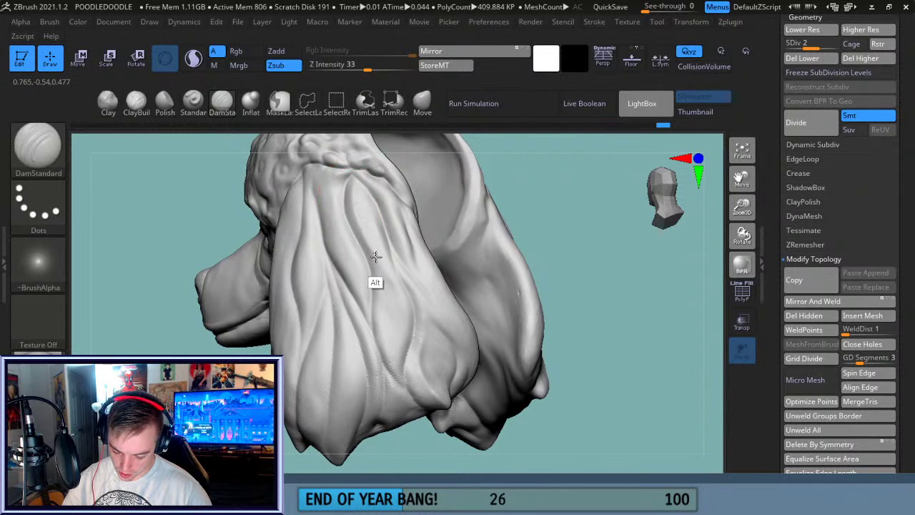
pyautogui.keyDown('alt'); pyautogui.moveTo(399, 303); pyautogui.dragTo(401, 366); pyautogui.keyUp('alt')
pyautogui.moveTo(338, 308); pyautogui.dragTo(347, 351)
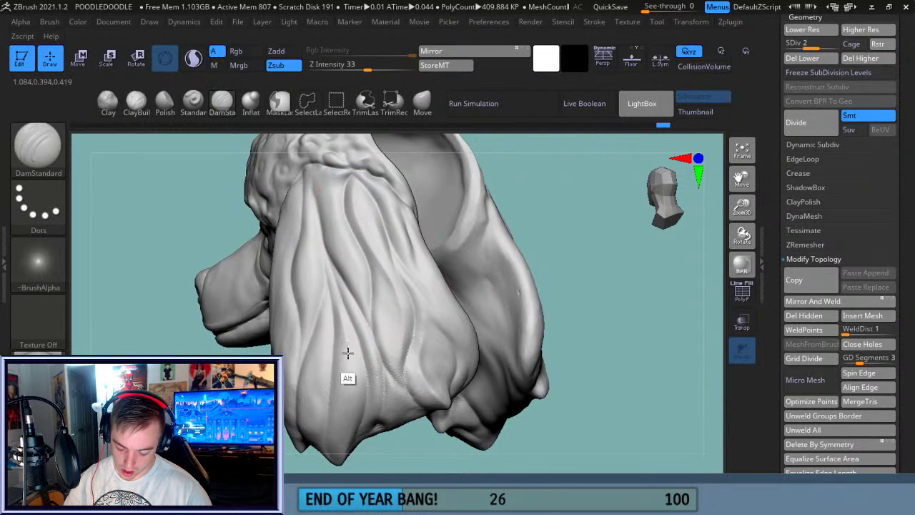
pyautogui.keyDown('alt'); pyautogui.moveTo(352, 410); pyautogui.dragTo(353, 418); pyautogui.keyUp('alt')
pyautogui.keyDown('alt'); pyautogui.moveTo(355, 336); pyautogui.dragTo(343, 300); pyautogui.keyUp('alt')
pyautogui.keyDown('alt'); pyautogui.moveTo(306, 344); pyautogui.dragTo(308, 304); pyautogui.keyUp('alt')
pyautogui.moveTo(309, 232)
pyautogui.keyDown('alt'); pyautogui.mouseDown()
pyautogui.moveTo(312, 170)
pyautogui.moveTo(312, 198)
pyautogui.moveTo(329, 228)
pyautogui.mouseUp(); pyautogui.keyUp('alt')
pyautogui.keyDown('alt'); pyautogui.moveTo(366, 310); pyautogui.dragTo(332, 167); pyautogui.keyUp('alt')
# - Raise thin strand ridges along the forward side of the ear, from below the hairline to the lower tips
pyautogui.moveTo(593, 274); pyautogui.dragTo(453, 317)
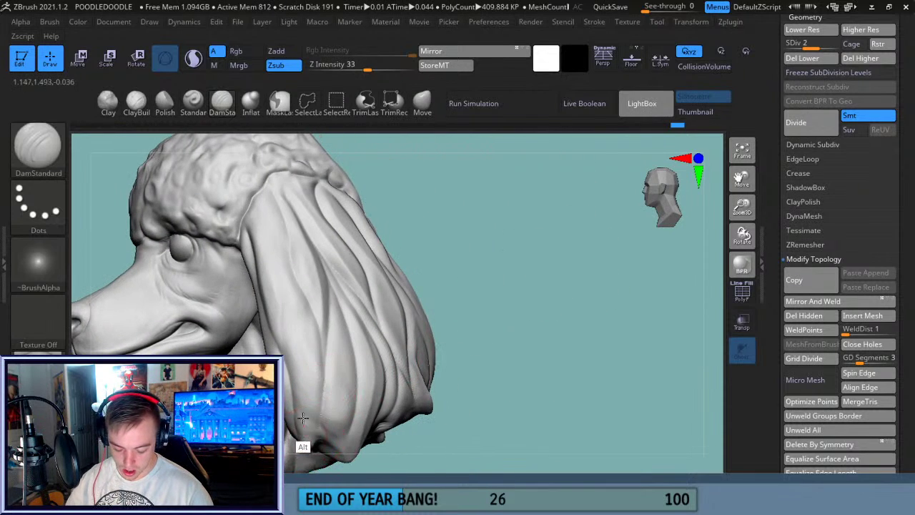
pyautogui.moveTo(266, 279)
pyautogui.keyDown('alt'); pyautogui.mouseDown()
pyautogui.moveTo(258, 204)
pyautogui.moveTo(277, 253)
pyautogui.mouseUp(); pyautogui.keyUp('alt')
pyautogui.keyDown('alt'); pyautogui.moveTo(330, 431); pyautogui.dragTo(329, 410); pyautogui.keyUp('alt')
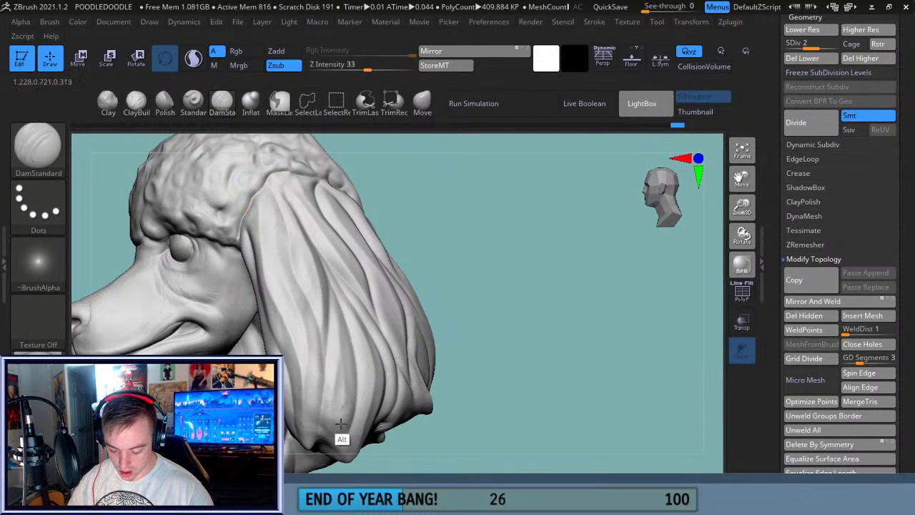
# - Raise flowing strand ridges down the ear's front face beside the cheek with inverted DamStandard strokes
pyautogui.moveTo(517, 307); pyautogui.dragTo(440, 241)
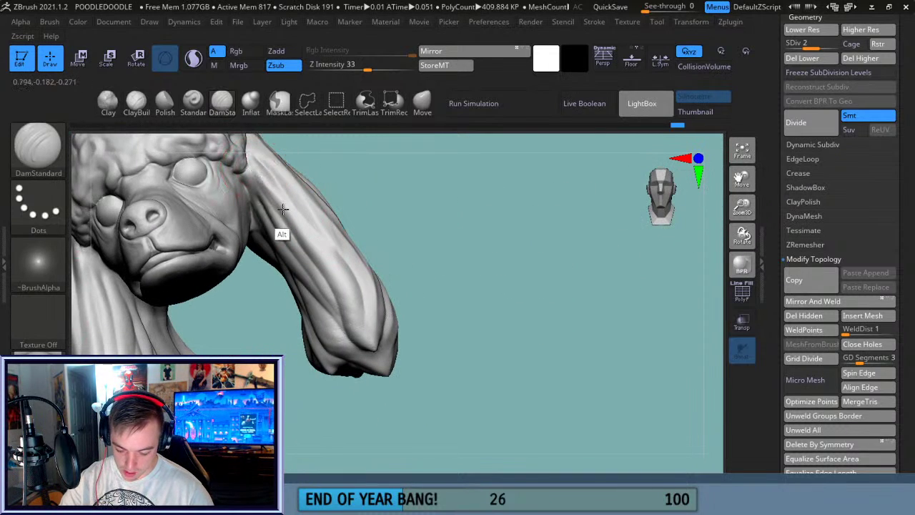
pyautogui.moveTo(421, 319); pyautogui.dragTo(401, 276)
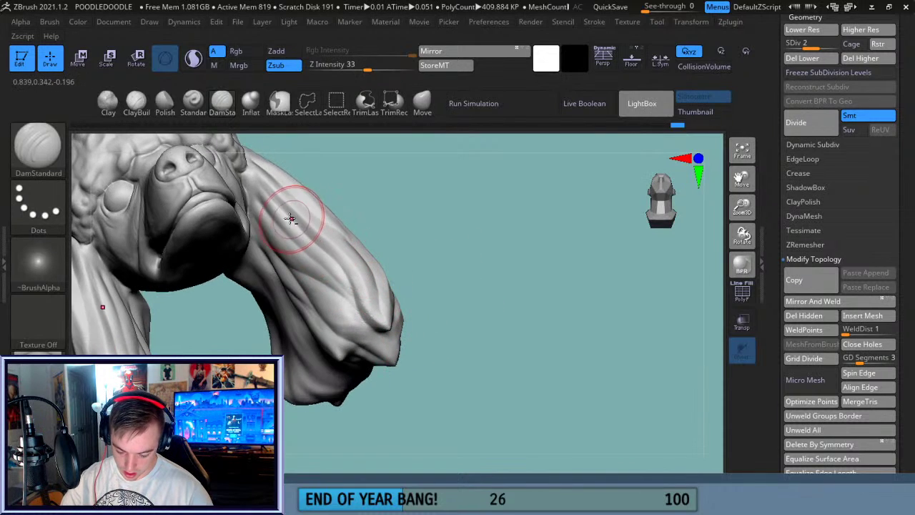
pyautogui.keyDown('alt'); pyautogui.moveTo(260, 188); pyautogui.dragTo(294, 233); pyautogui.keyUp('alt')
pyautogui.keyDown('alt'); pyautogui.moveTo(340, 273); pyautogui.dragTo(359, 300); pyautogui.keyUp('alt')
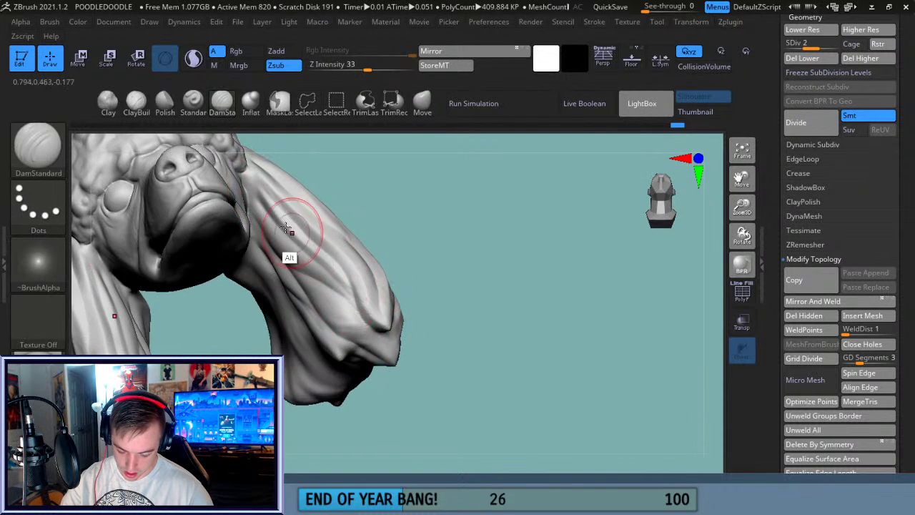
pyautogui.keyDown('alt'); pyautogui.moveTo(256, 201); pyautogui.dragTo(283, 249); pyautogui.keyUp('alt')
pyautogui.moveTo(430, 225); pyautogui.dragTo(343, 202)
pyautogui.keyDown('alt'); pyautogui.moveTo(246, 178); pyautogui.dragTo(267, 215); pyautogui.keyUp('alt')
# - Raise strand ridges running into the pointed front tips on the lower part of the ear
pyautogui.moveTo(432, 200); pyautogui.dragTo(327, 265)
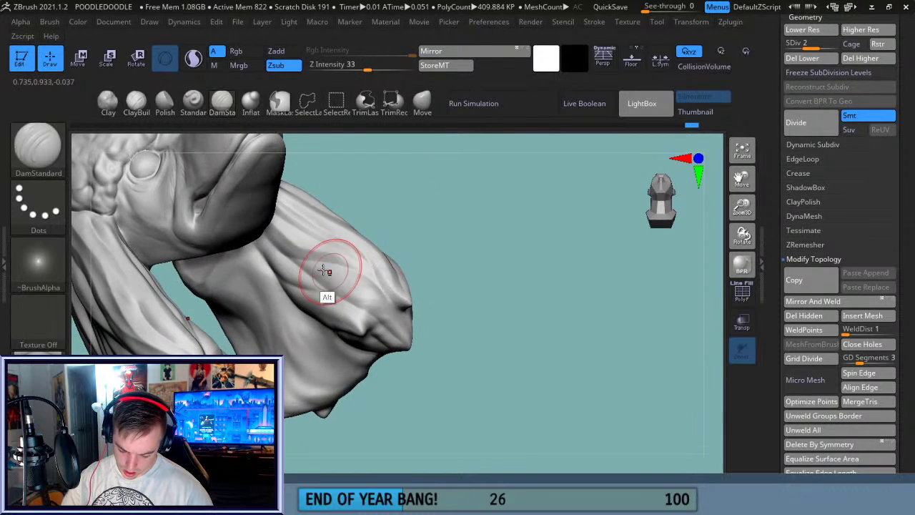
pyautogui.keyDown('alt'); pyautogui.moveTo(370, 306); pyautogui.dragTo(357, 280); pyautogui.keyUp('alt')
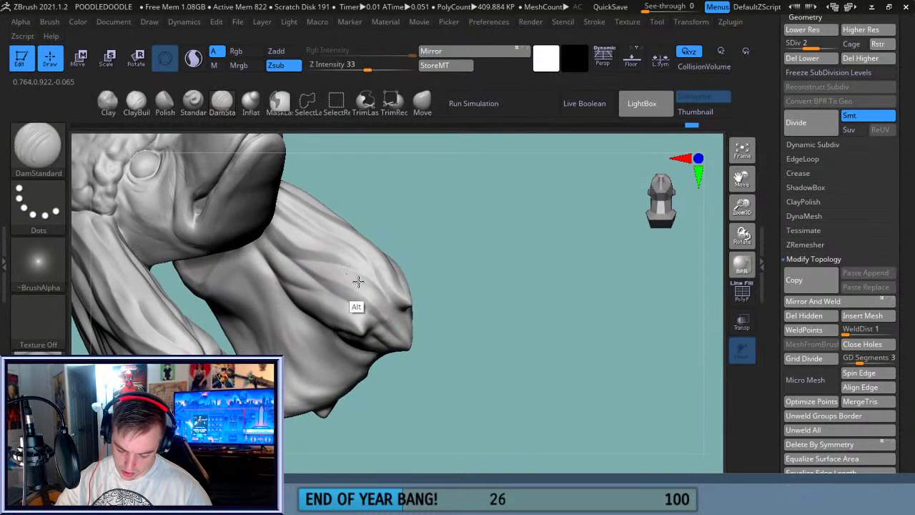
pyautogui.moveTo(469, 262)
pyautogui.mouseDown()
pyautogui.moveTo(482, 254)
pyautogui.moveTo(300, 262)
pyautogui.moveTo(291, 280)
pyautogui.moveTo(326, 304)
pyautogui.moveTo(316, 308)
pyautogui.moveTo(345, 319)
pyautogui.mouseUp()
pyautogui.keyDown('alt'); pyautogui.moveTo(286, 298); pyautogui.dragTo(300, 299); pyautogui.keyUp('alt')
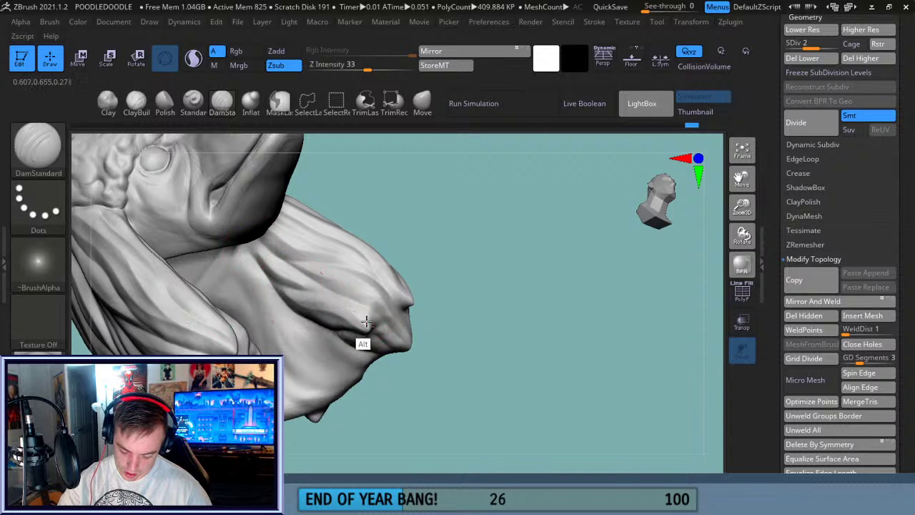
# - Carve grooves across the ear's smooth inner side and raise strand ridges between them toward the lower edge
pyautogui.moveTo(466, 241)
pyautogui.mouseDown()
pyautogui.moveTo(465, 219)
pyautogui.moveTo(329, 286)
pyautogui.mouseUp()
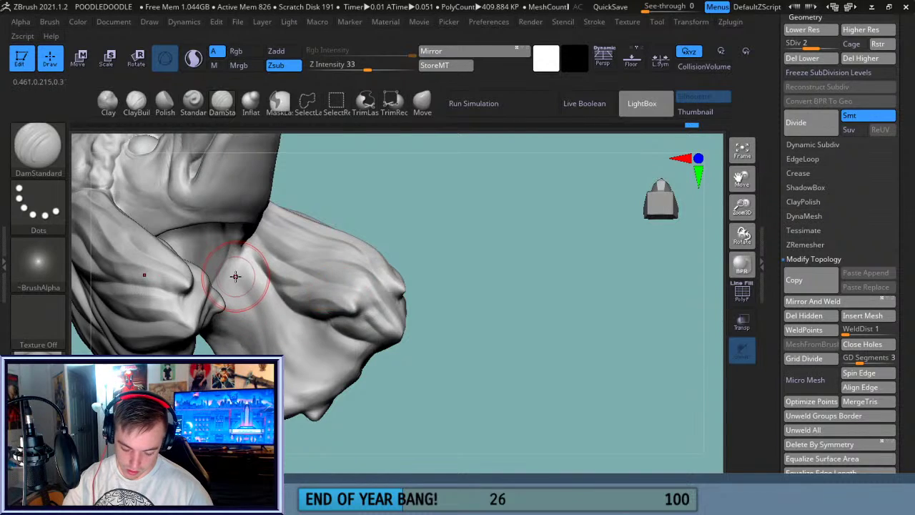
pyautogui.moveTo(293, 379); pyautogui.dragTo(325, 393)
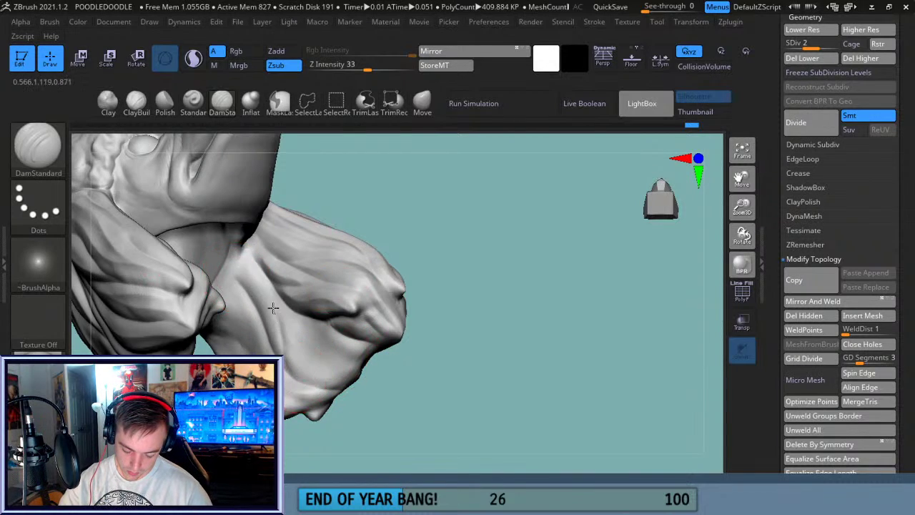
pyautogui.keyDown('alt'); pyautogui.moveTo(242, 267); pyautogui.dragTo(299, 366); pyautogui.keyUp('alt')
pyautogui.moveTo(273, 288)
pyautogui.keyDown('alt'); pyautogui.mouseDown()
pyautogui.moveTo(287, 325)
pyautogui.moveTo(350, 374)
pyautogui.mouseUp(); pyautogui.keyUp('alt')
pyautogui.keyDown('alt'); pyautogui.moveTo(306, 333); pyautogui.dragTo(343, 371); pyautogui.keyUp('alt')
pyautogui.keyDown('alt'); pyautogui.moveTo(294, 319); pyautogui.dragTo(349, 356); pyautogui.keyUp('alt')
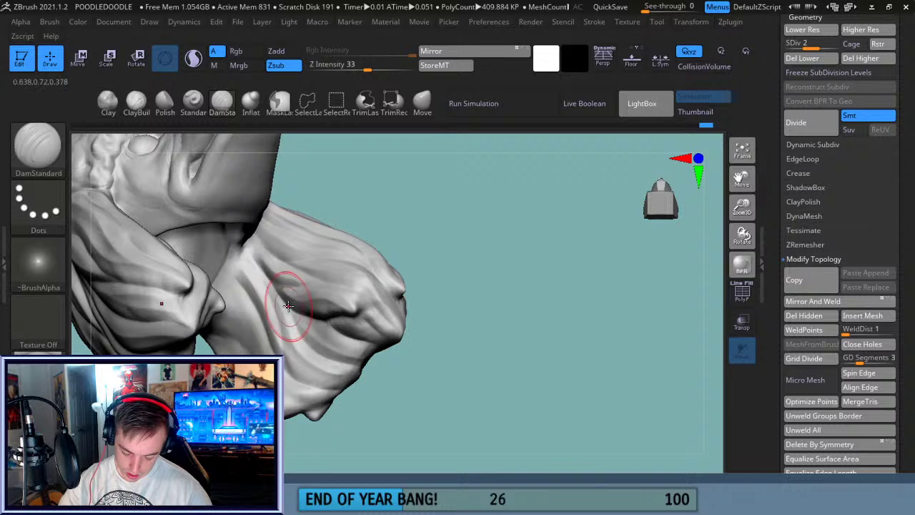
# - Raise flowing strand ridges along the ear's inner side, from the junction beside the neck down toward the lower edge
pyautogui.moveTo(449, 279)
pyautogui.mouseDown()
pyautogui.moveTo(474, 323)
pyautogui.moveTo(545, 337)
pyautogui.moveTo(540, 321)
pyautogui.moveTo(429, 302)
pyautogui.moveTo(412, 286)
pyautogui.moveTo(419, 339)
pyautogui.moveTo(273, 233)
pyautogui.mouseUp()
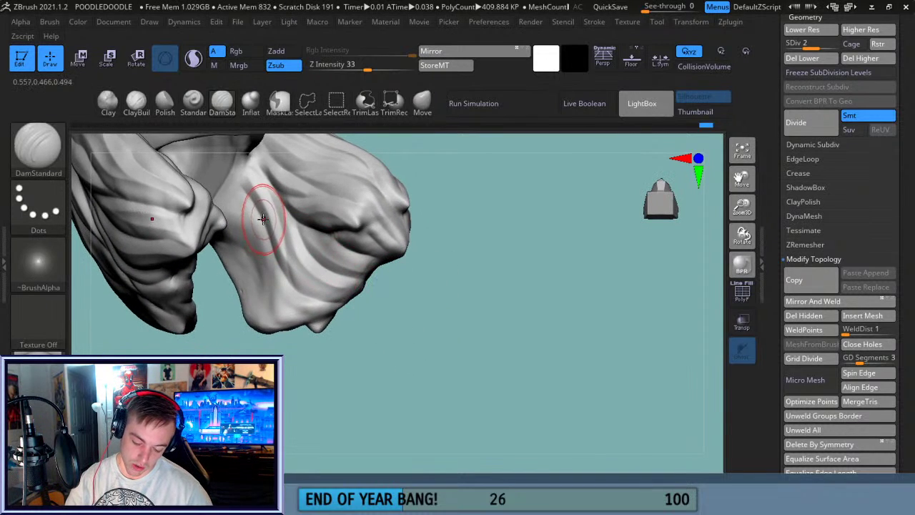
pyautogui.moveTo(317, 360); pyautogui.dragTo(303, 285)
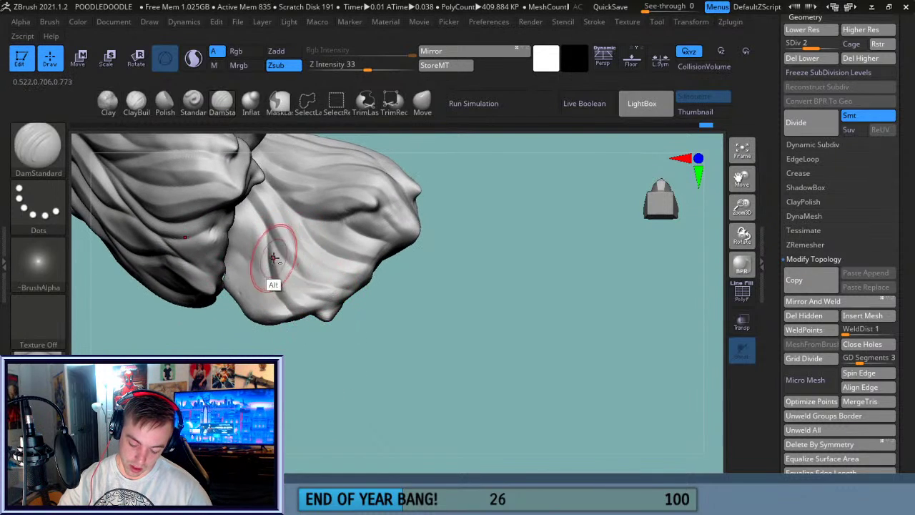
pyautogui.moveTo(427, 321)
pyautogui.mouseDown()
pyautogui.moveTo(439, 279)
pyautogui.moveTo(468, 274)
pyautogui.mouseUp()
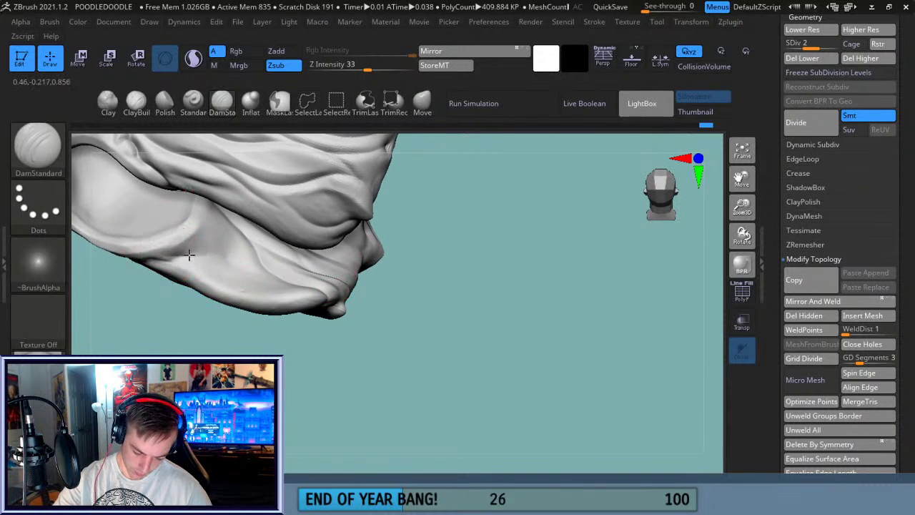
pyautogui.moveTo(452, 320); pyautogui.dragTo(413, 283)
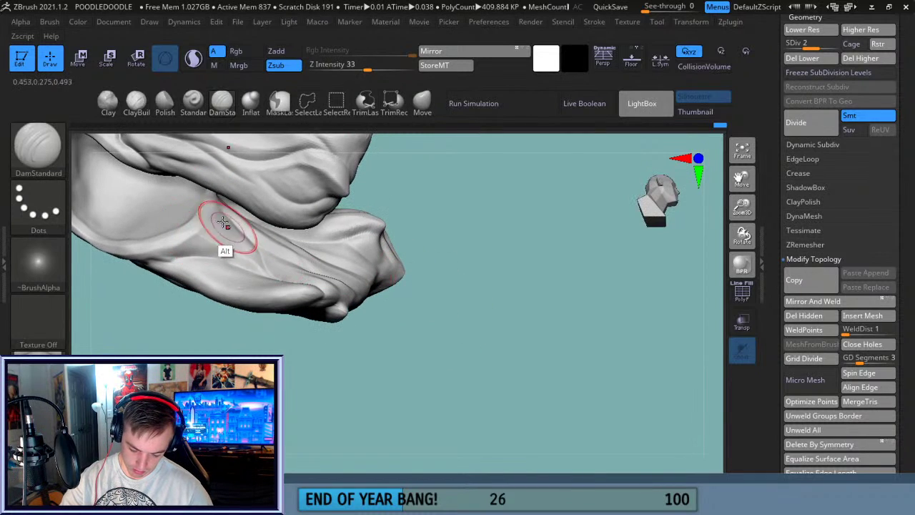
pyautogui.moveTo(365, 352)
pyautogui.mouseDown()
pyautogui.moveTo(376, 411)
pyautogui.moveTo(336, 372)
pyautogui.mouseUp()
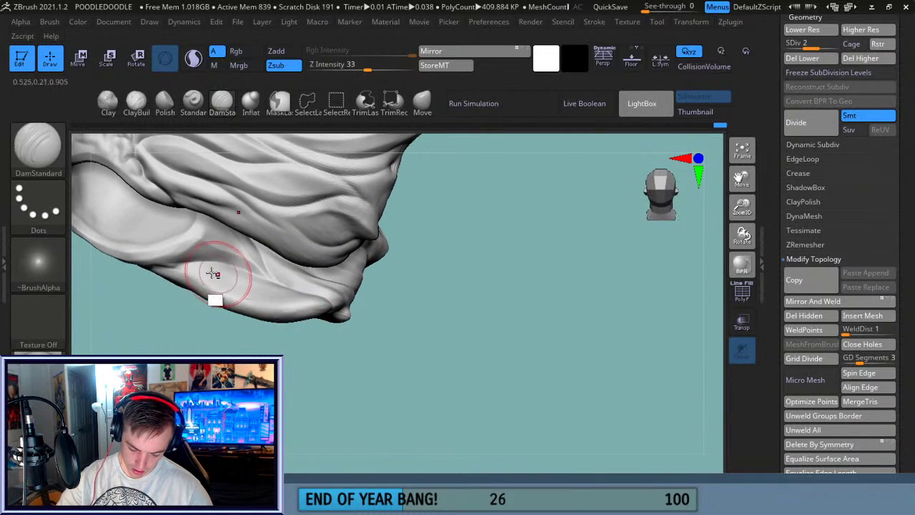
pyautogui.moveTo(458, 308)
pyautogui.mouseDown()
pyautogui.moveTo(467, 307)
pyautogui.moveTo(439, 306)
pyautogui.moveTo(433, 331)
pyautogui.moveTo(400, 321)
pyautogui.mouseUp()
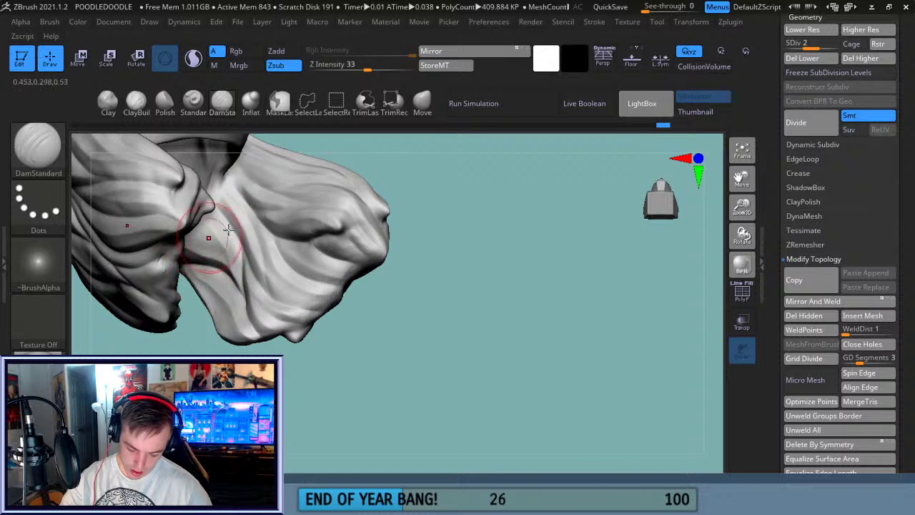
# - Raise strand ridges down the rear edge of the ear, from beside the neck to the lower bulge
pyautogui.moveTo(446, 307)
pyautogui.mouseDown()
pyautogui.moveTo(527, 221)
pyautogui.moveTo(501, 296)
pyautogui.moveTo(489, 219)
pyautogui.moveTo(562, 286)
pyautogui.moveTo(528, 276)
pyautogui.mouseUp()
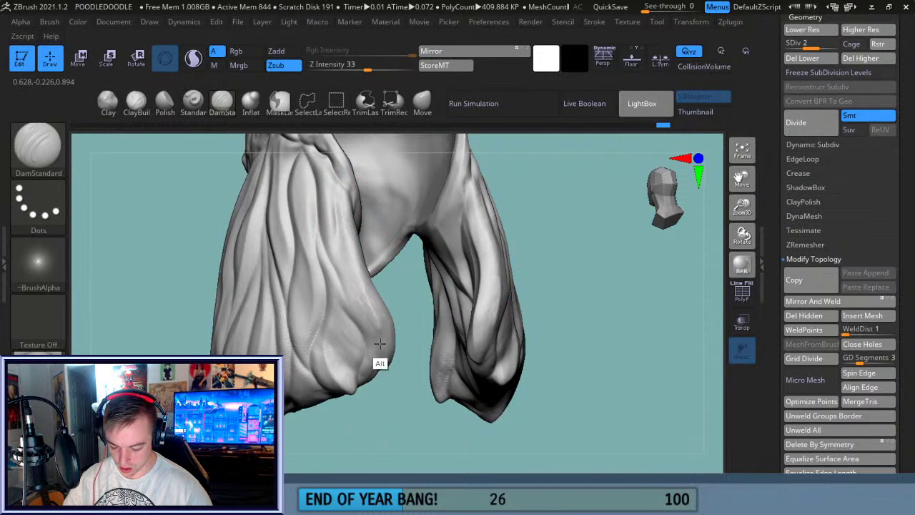
pyautogui.moveTo(438, 327)
pyautogui.mouseDown()
pyautogui.moveTo(403, 312)
pyautogui.moveTo(378, 368)
pyautogui.mouseUp()
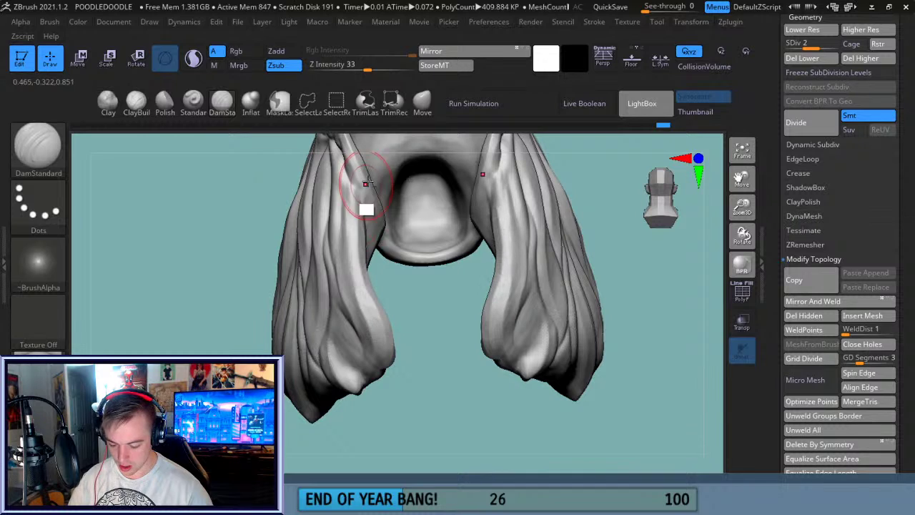
# - Switch the head sculpt up to subdivision level 3 for finer detailing of the ear hair
pyautogui.moveTo(436, 351)
pyautogui.mouseDown()
pyautogui.moveTo(511, 323)
pyautogui.moveTo(593, 337)
pyautogui.mouseUp()
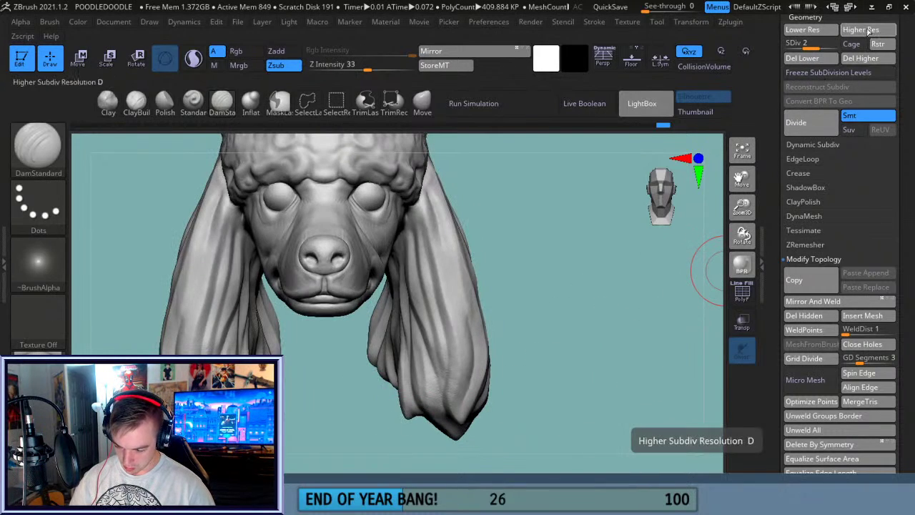
pyautogui.click(882, 32)
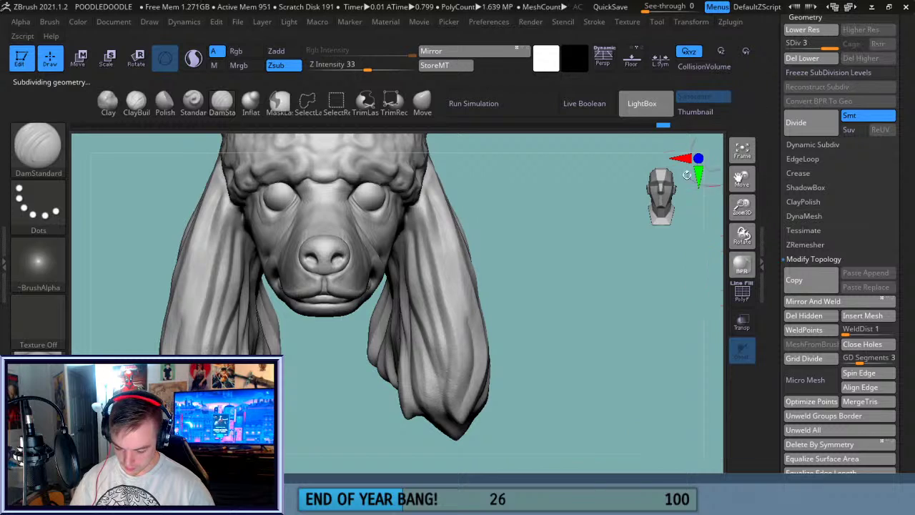
pyautogui.moveTo(599, 348); pyautogui.dragTo(600, 320)
pyautogui.moveTo(739, 176); pyautogui.dragTo(841, 183)
pyautogui.moveTo(644, 318)
pyautogui.mouseDown()
pyautogui.moveTo(628, 317)
pyautogui.moveTo(641, 321)
pyautogui.moveTo(547, 379)
pyautogui.mouseUp()
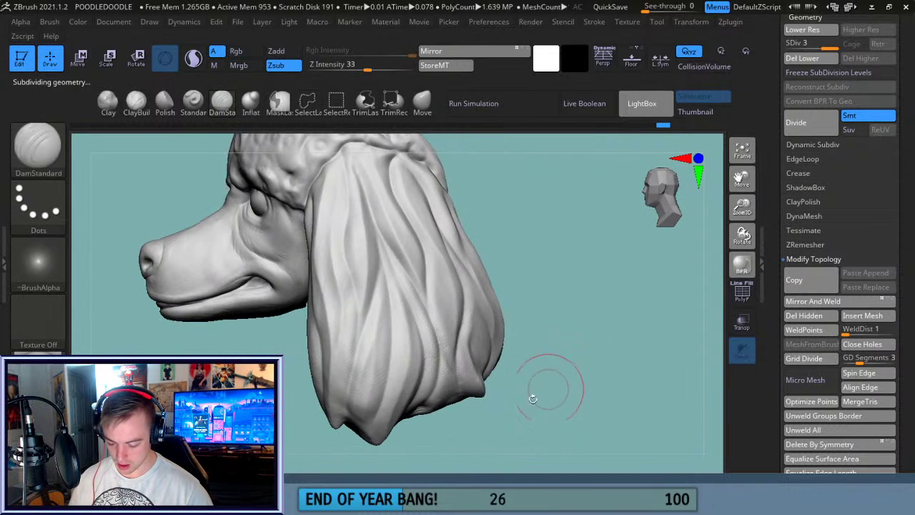
# - Polish the broad strands on the lower outer side of the ear with the Polish brush
pyautogui.click(164, 103)
pyautogui.moveTo(572, 269)
pyautogui.mouseDown()
pyautogui.moveTo(562, 255)
pyautogui.moveTo(425, 312)
pyautogui.mouseUp()
pyautogui.moveTo(353, 375); pyautogui.dragTo(356, 362)
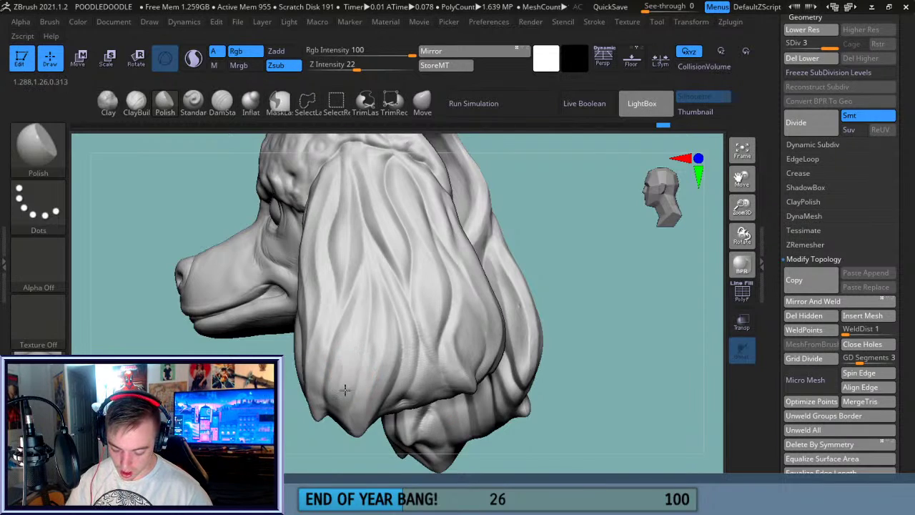
pyautogui.moveTo(567, 284)
pyautogui.mouseDown()
pyautogui.moveTo(613, 302)
pyautogui.moveTo(327, 303)
pyautogui.mouseUp()
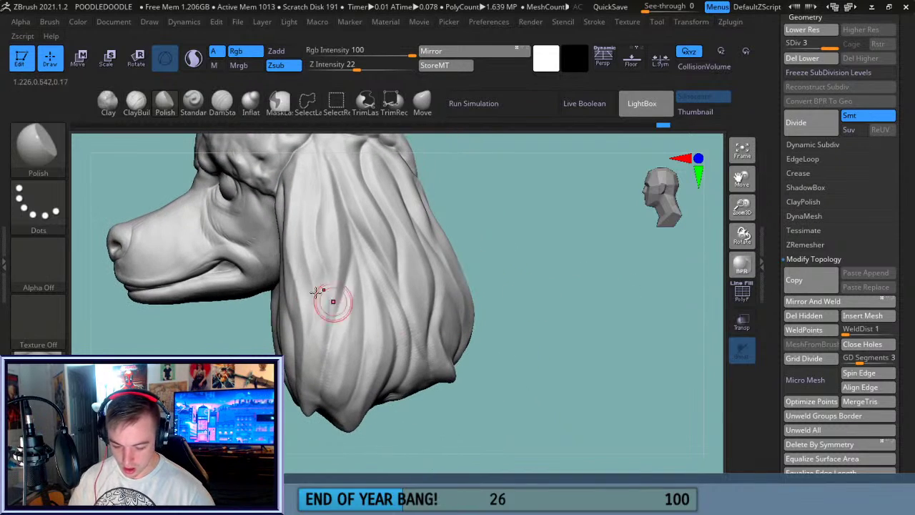
# - Carve fine secondary grooves with DamStandard between the main strands on the front half of the ear's outer side
pyautogui.click(224, 117)
pyautogui.moveTo(507, 221); pyautogui.dragTo(715, 182)
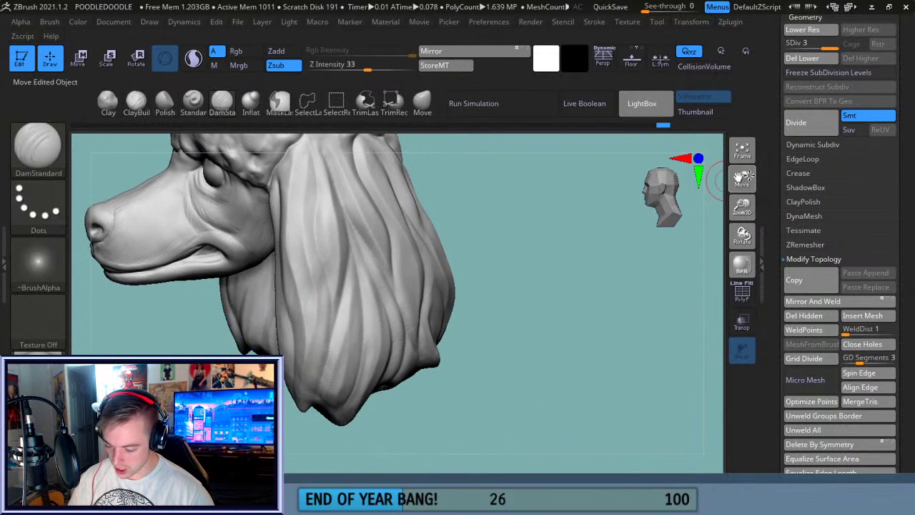
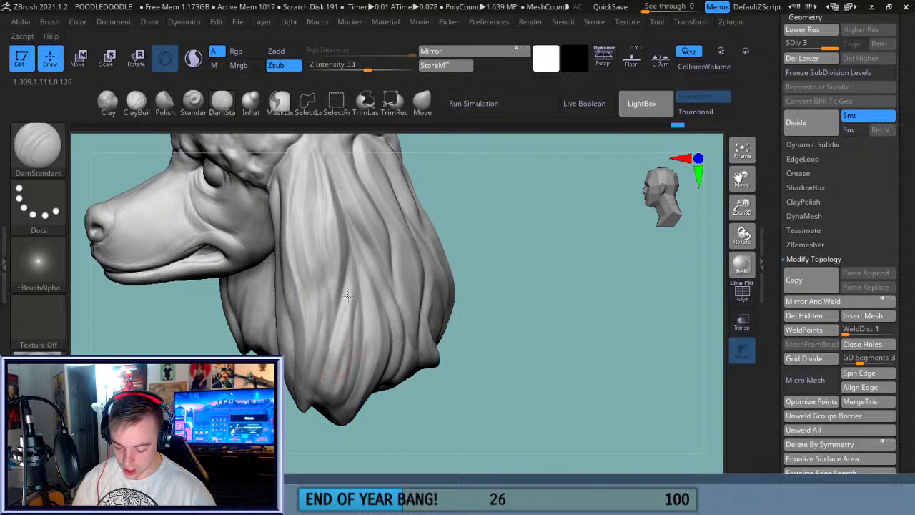
pyautogui.moveTo(471, 239); pyautogui.dragTo(465, 300)
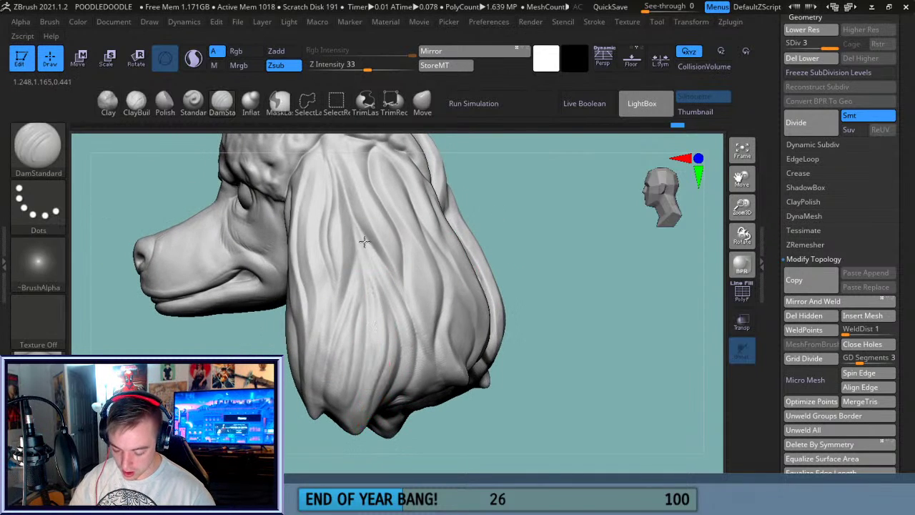
pyautogui.moveTo(722, 204)
pyautogui.mouseDown()
pyautogui.moveTo(556, 250)
pyautogui.moveTo(327, 205)
pyautogui.mouseUp()
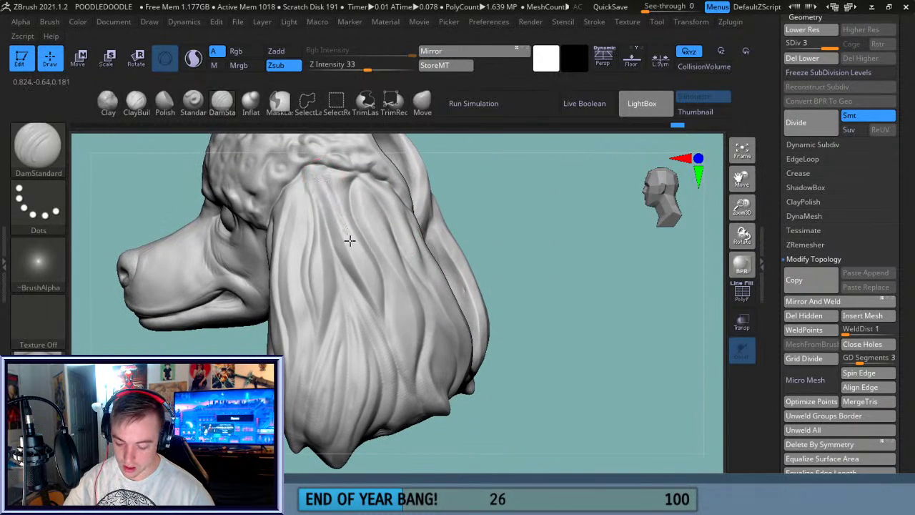
pyautogui.moveTo(517, 256); pyautogui.dragTo(348, 262)
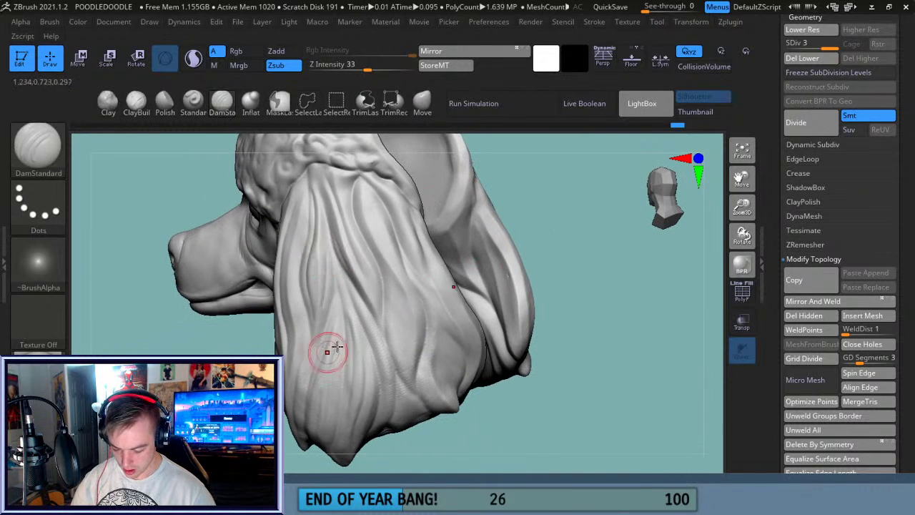
# - Carve fine strand grooves down the rear half of the outer ear, from the hairline to the lower tips
pyautogui.moveTo(589, 245); pyautogui.dragTo(393, 290)
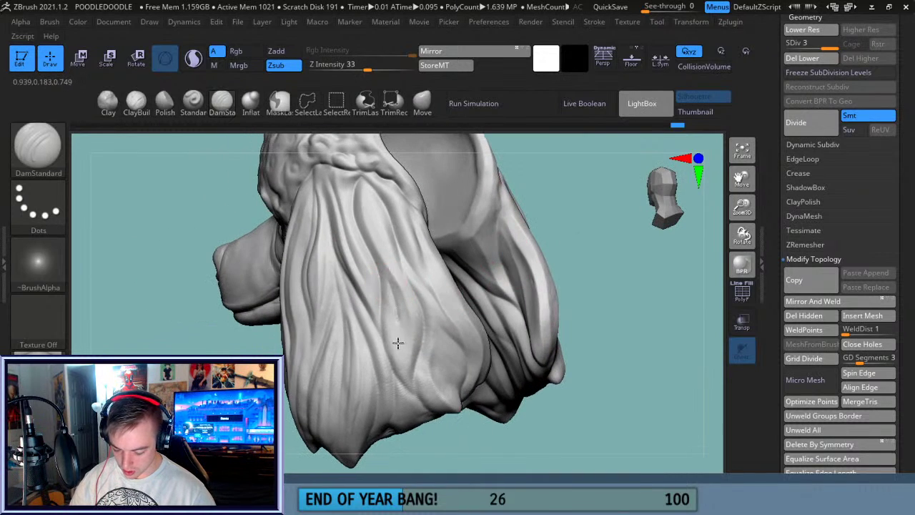
pyautogui.moveTo(406, 359); pyautogui.dragTo(403, 356)
pyautogui.moveTo(386, 279); pyautogui.dragTo(373, 250)
pyautogui.moveTo(371, 196); pyautogui.dragTo(369, 192)
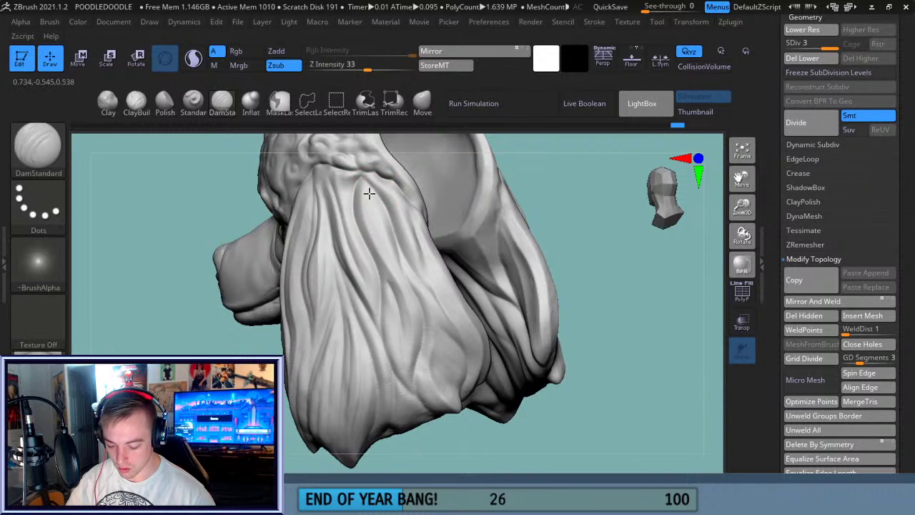
pyautogui.moveTo(405, 292); pyautogui.dragTo(422, 320)
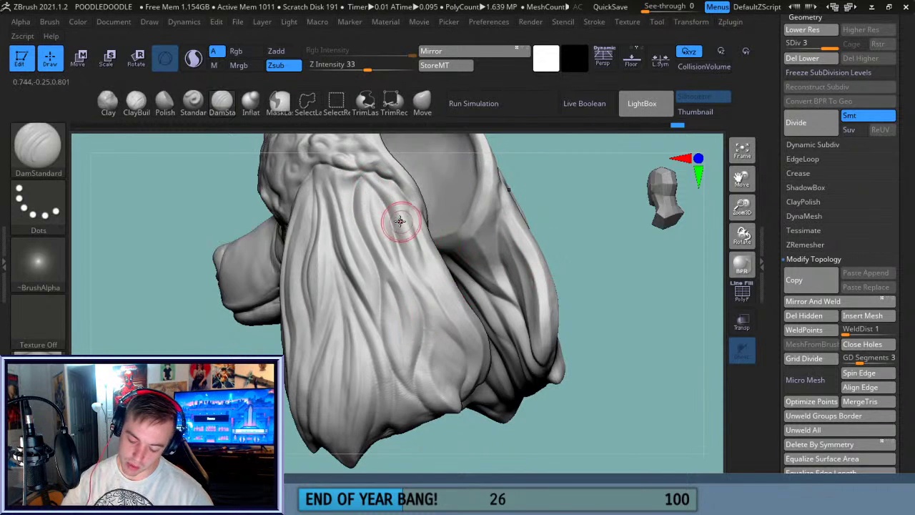
pyautogui.moveTo(373, 175); pyautogui.dragTo(397, 208)
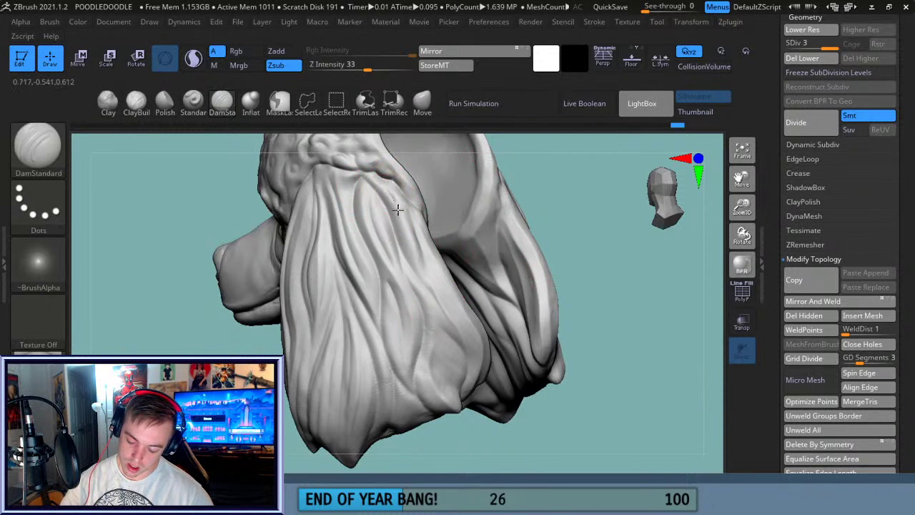
pyautogui.moveTo(425, 276)
pyautogui.mouseDown()
pyautogui.moveTo(446, 282)
pyautogui.moveTo(409, 245)
pyautogui.moveTo(416, 263)
pyautogui.mouseUp()
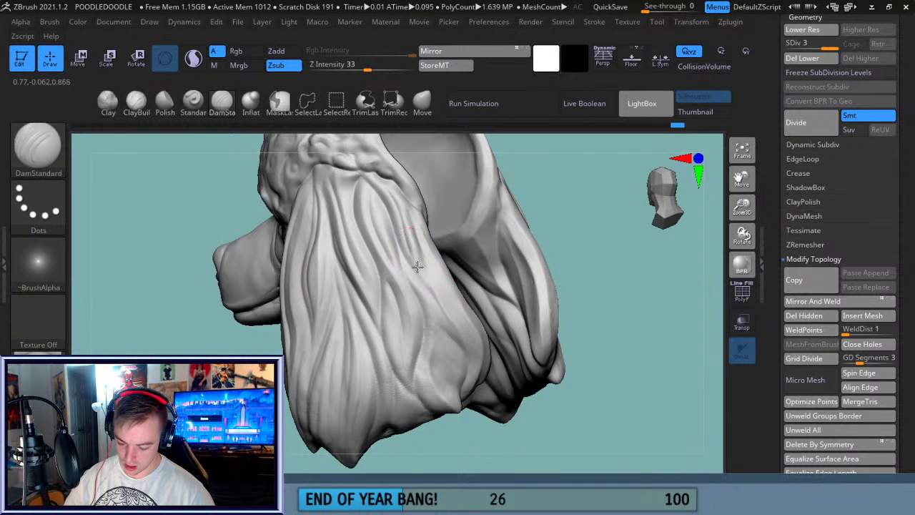
pyautogui.moveTo(454, 314); pyautogui.dragTo(442, 348)
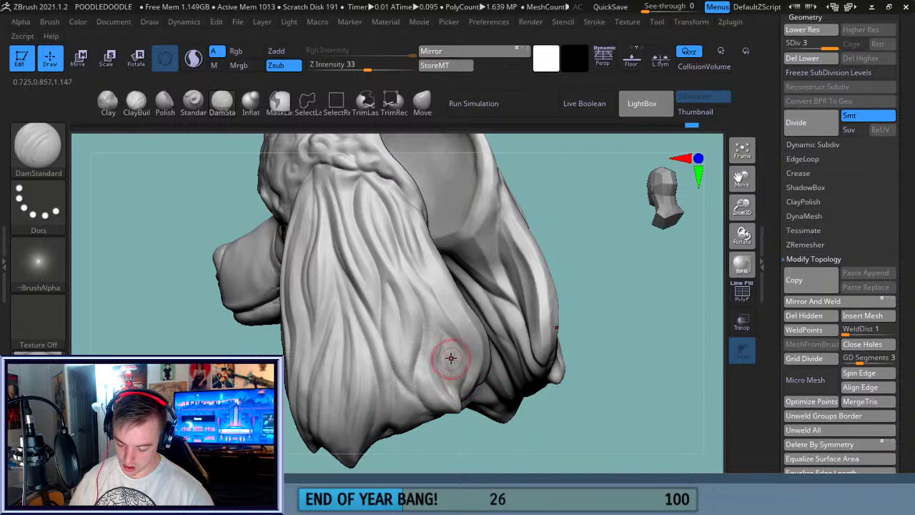
# - Raise thin ridges between the fine grooves on the outer ear with inverted DamStandard strokes, down to the lower tips
pyautogui.moveTo(444, 333)
pyautogui.keyDown('alt'); pyautogui.mouseDown()
pyautogui.moveTo(463, 395)
pyautogui.moveTo(422, 373)
pyautogui.moveTo(424, 355)
pyautogui.moveTo(406, 320)
pyautogui.mouseUp(); pyautogui.keyUp('alt')
pyautogui.moveTo(382, 260)
pyautogui.keyDown('alt'); pyautogui.mouseDown()
pyautogui.moveTo(382, 245)
pyautogui.moveTo(395, 272)
pyautogui.mouseUp(); pyautogui.keyUp('alt')
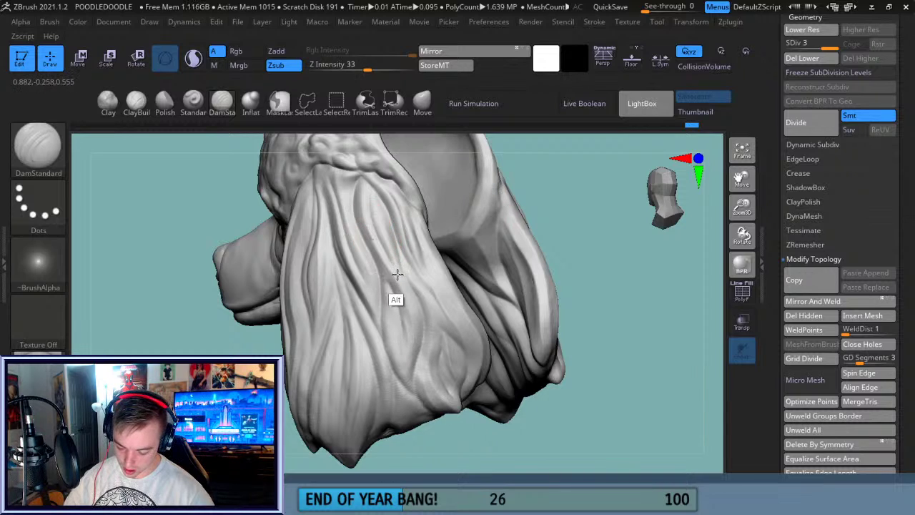
pyautogui.keyDown('alt'); pyautogui.moveTo(414, 381); pyautogui.dragTo(416, 391); pyautogui.keyUp('alt')
pyautogui.keyDown('alt'); pyautogui.moveTo(358, 320); pyautogui.dragTo(357, 334); pyautogui.keyUp('alt')
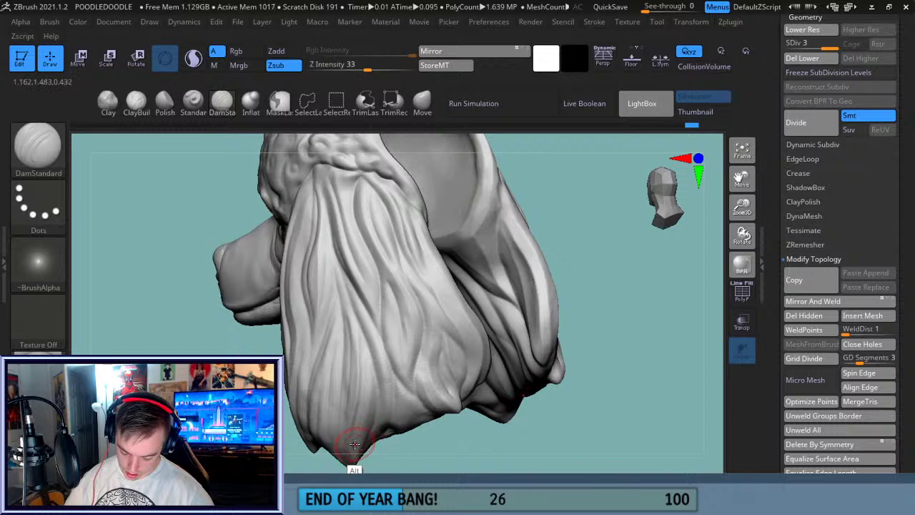
# - Raise thin ridges on the front upper strands of the outer ear and add fine strokes across its middle
pyautogui.moveTo(566, 217)
pyautogui.mouseDown()
pyautogui.moveTo(596, 208)
pyautogui.moveTo(496, 210)
pyautogui.mouseUp()
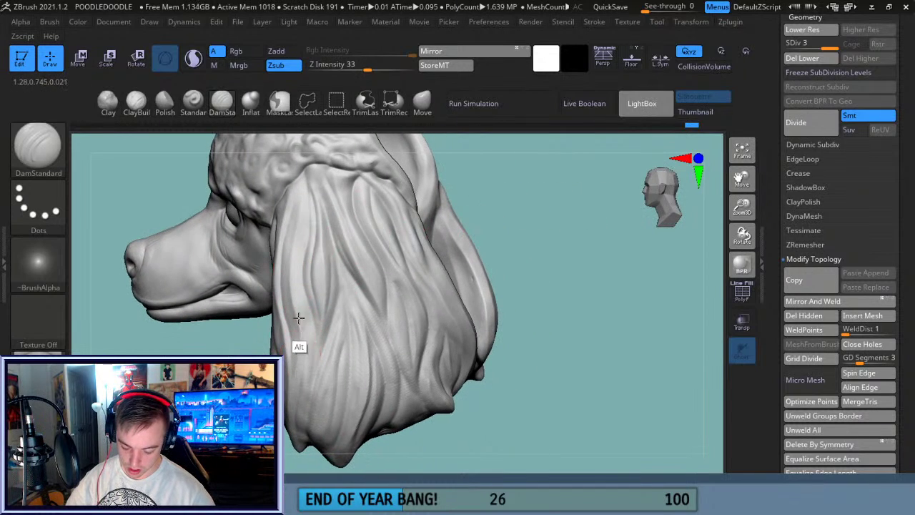
pyautogui.keyDown('alt'); pyautogui.moveTo(313, 180); pyautogui.dragTo(312, 214); pyautogui.keyUp('alt')
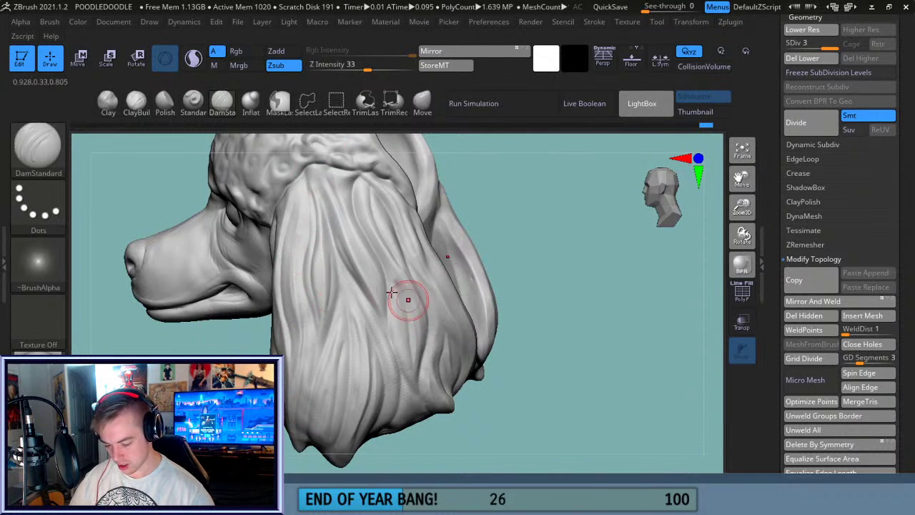
pyautogui.moveTo(364, 288); pyautogui.dragTo(386, 312)
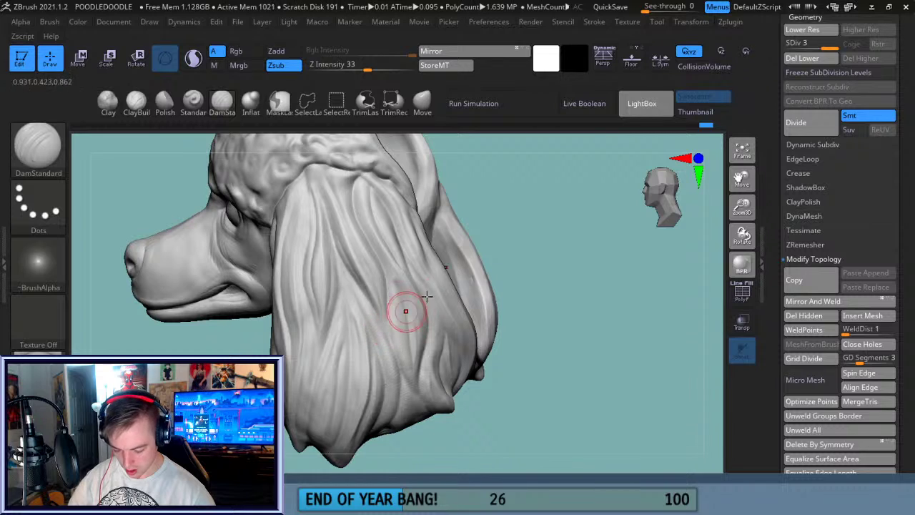
# - Carve fine strand lines along the ear's rear edge, following the flow beside the neck
pyautogui.moveTo(584, 287)
pyautogui.mouseDown()
pyautogui.moveTo(548, 305)
pyautogui.moveTo(465, 289)
pyautogui.mouseUp()
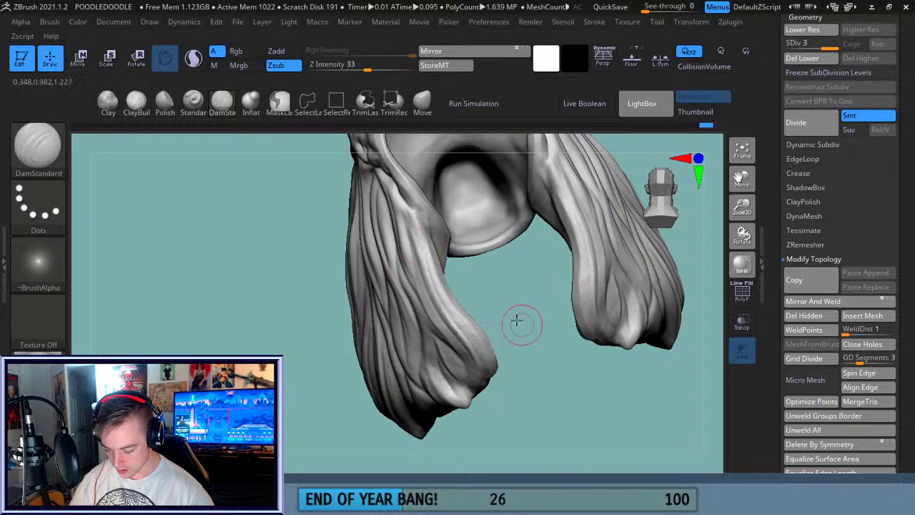
pyautogui.moveTo(518, 321); pyautogui.dragTo(472, 293)
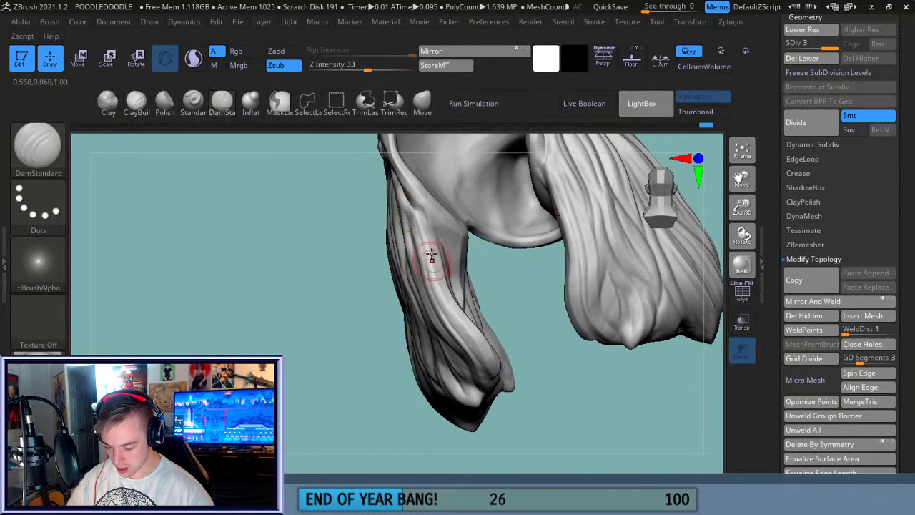
pyautogui.moveTo(522, 308); pyautogui.dragTo(411, 205)
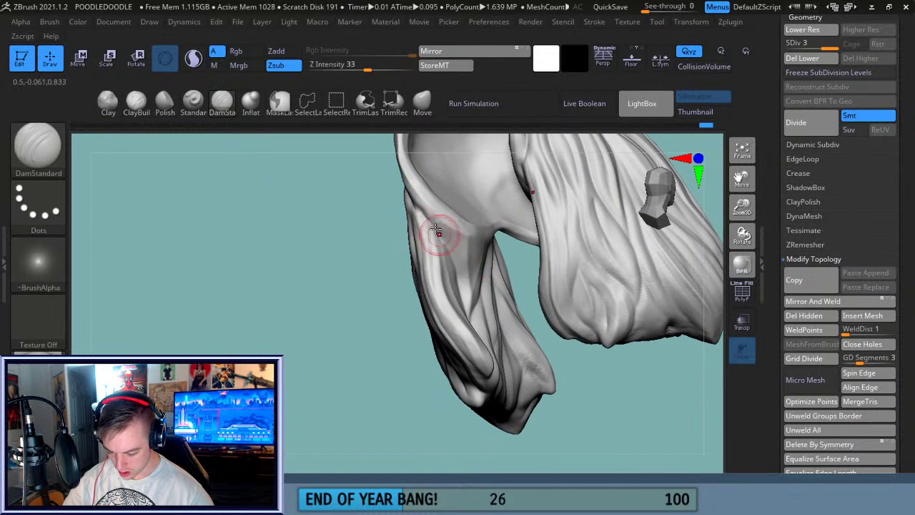
# - Carve fine strand grooves with DamStandard down the inner side of the ear, from its root below the jaw toward the rear lower edge
pyautogui.moveTo(604, 384); pyautogui.dragTo(578, 339)
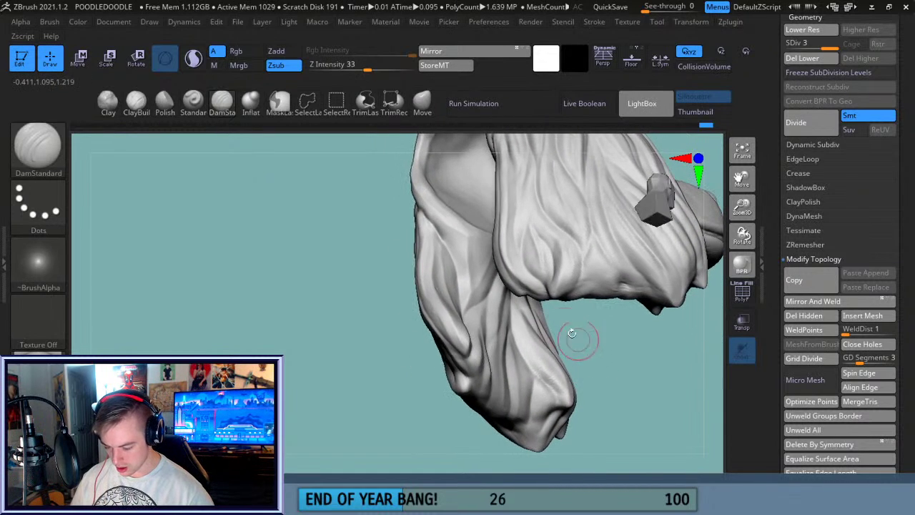
pyautogui.moveTo(471, 294); pyautogui.dragTo(470, 299)
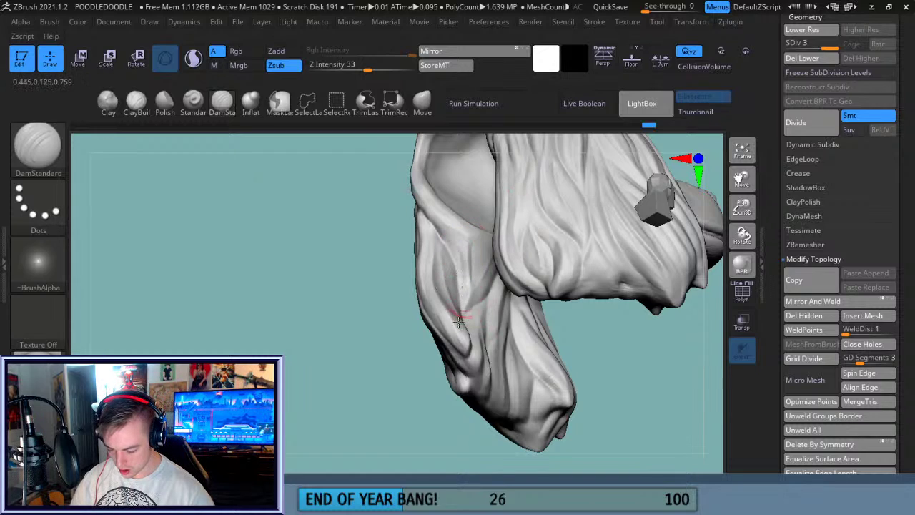
pyautogui.moveTo(388, 406)
pyautogui.mouseDown()
pyautogui.moveTo(353, 388)
pyautogui.moveTo(613, 334)
pyautogui.moveTo(622, 341)
pyautogui.moveTo(419, 367)
pyautogui.mouseUp()
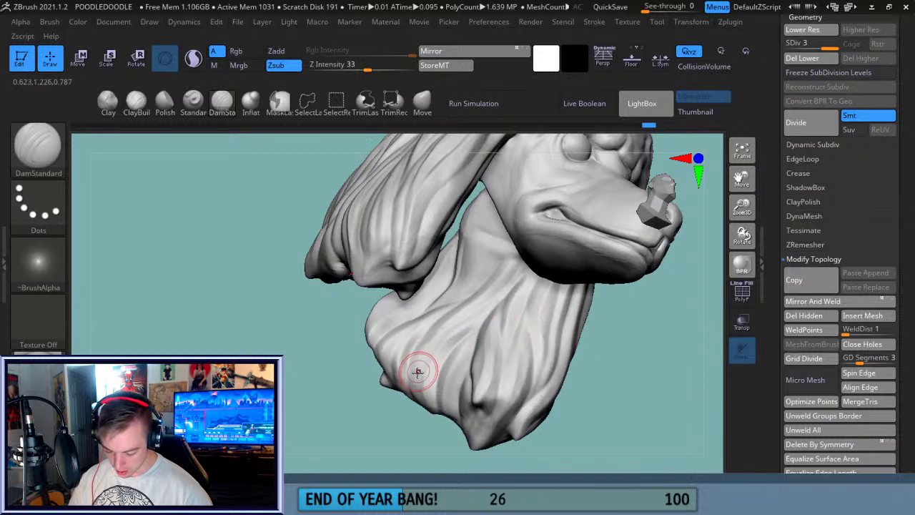
pyautogui.moveTo(456, 326)
pyautogui.mouseDown()
pyautogui.moveTo(513, 268)
pyautogui.moveTo(472, 283)
pyautogui.mouseUp()
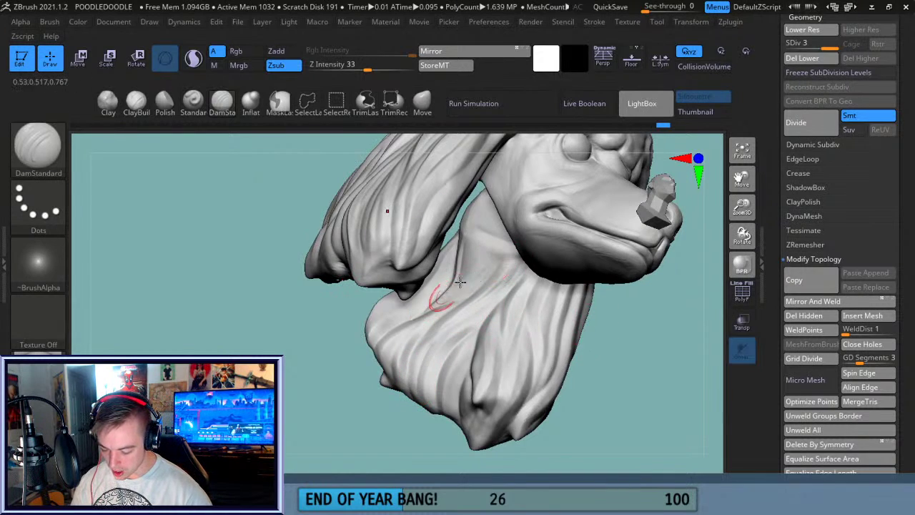
pyautogui.moveTo(333, 393)
pyautogui.mouseDown()
pyautogui.moveTo(359, 389)
pyautogui.moveTo(370, 412)
pyautogui.moveTo(375, 331)
pyautogui.mouseUp()
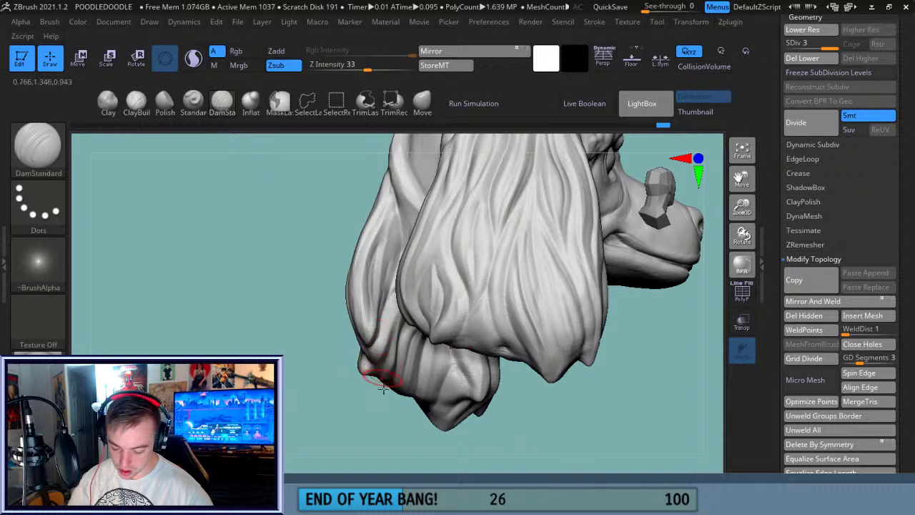
# - Deepen the strand grooves across the inner ear's lower half and rear edge, following the hair flow to the tips
pyautogui.moveTo(590, 410); pyautogui.dragTo(445, 351)
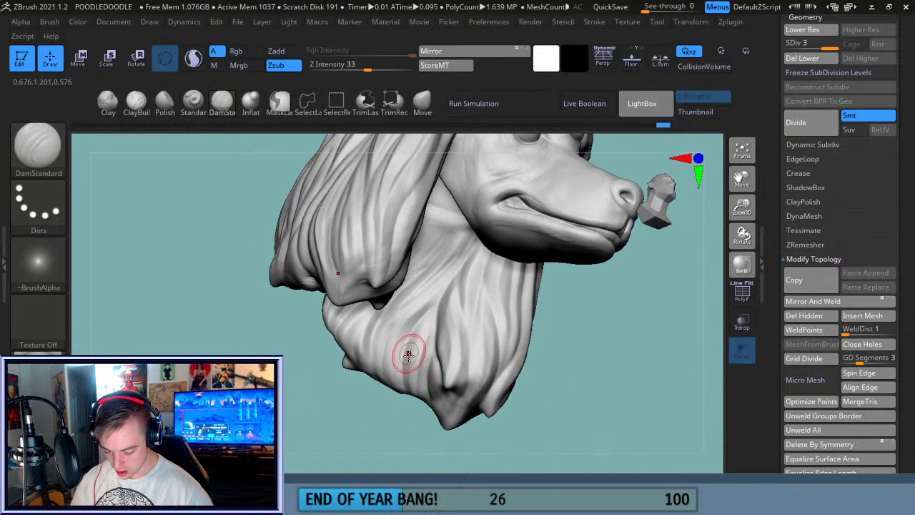
pyautogui.moveTo(565, 364); pyautogui.dragTo(510, 333)
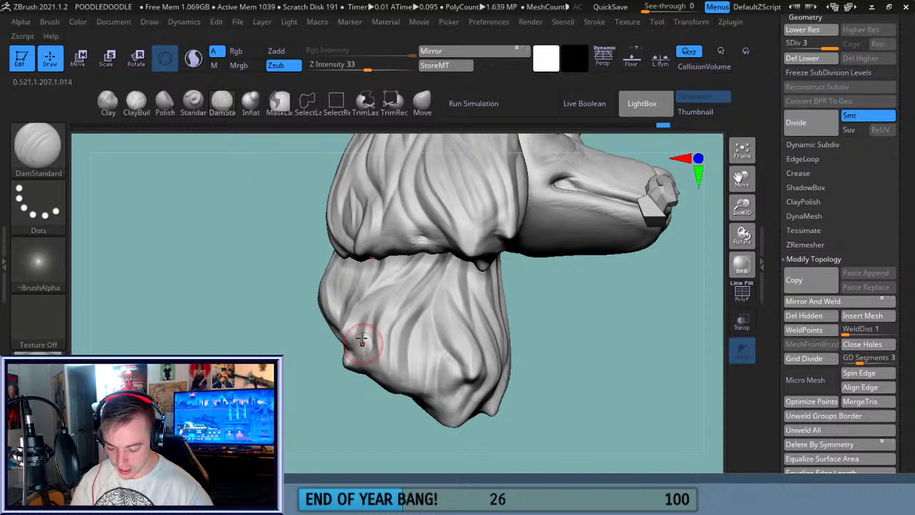
pyautogui.moveTo(349, 339); pyautogui.dragTo(393, 293)
pyautogui.moveTo(575, 341); pyautogui.dragTo(566, 337)
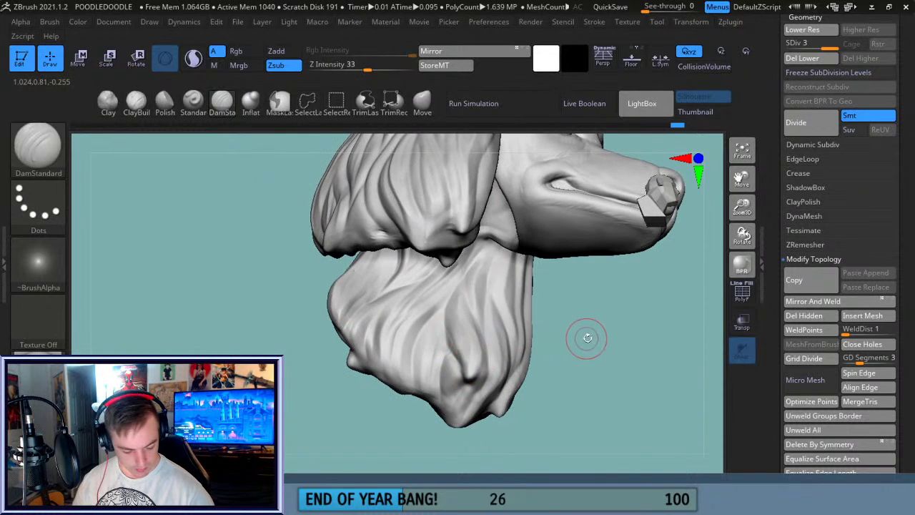
pyautogui.moveTo(588, 341)
pyautogui.mouseDown()
pyautogui.moveTo(598, 333)
pyautogui.moveTo(523, 357)
pyautogui.mouseUp()
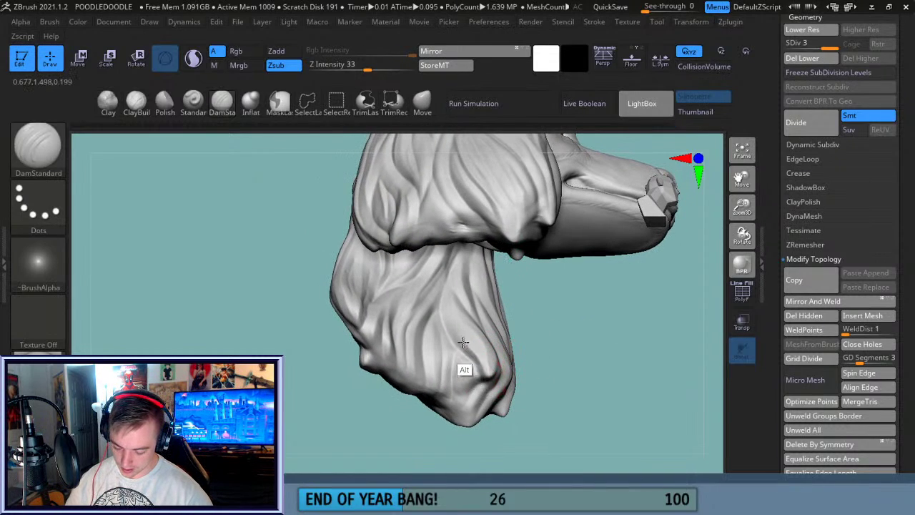
# - Raise thin ridges between the inner ear's grooves with inverted DamStandard strokes, running into the lower tips
pyautogui.keyDown('alt'); pyautogui.moveTo(449, 296); pyautogui.dragTo(460, 317); pyautogui.keyUp('alt')
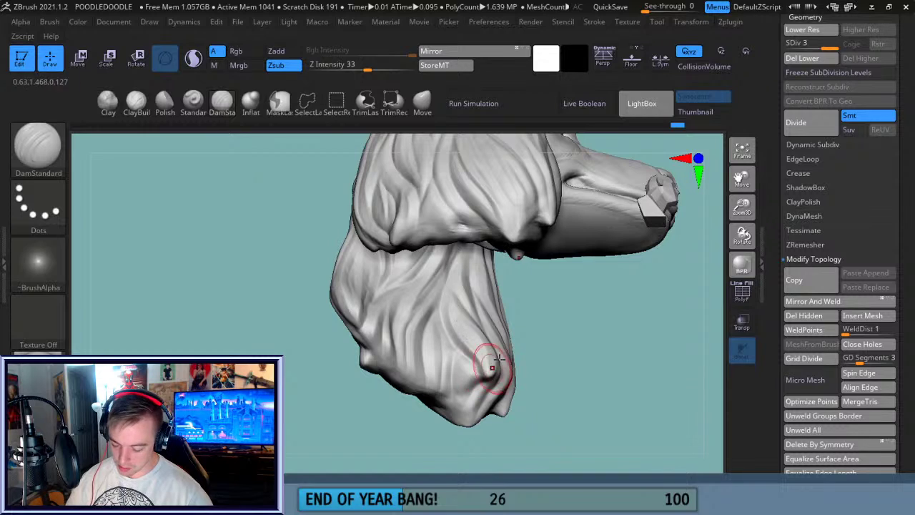
pyautogui.moveTo(561, 337); pyautogui.dragTo(469, 377)
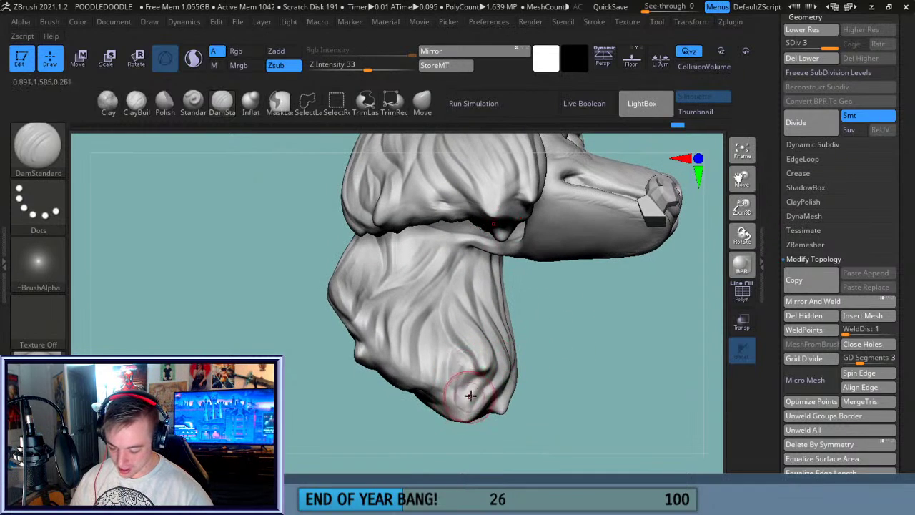
pyautogui.moveTo(572, 357); pyautogui.dragTo(470, 403)
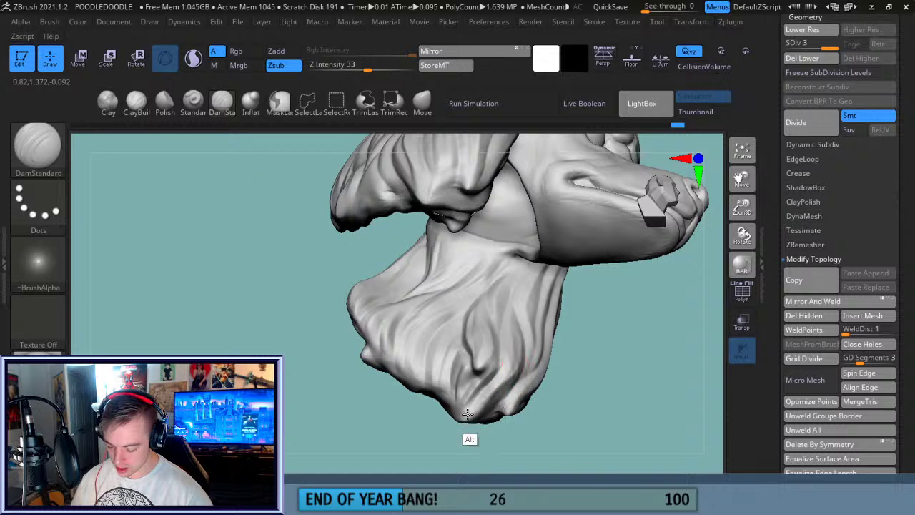
pyautogui.moveTo(613, 351)
pyautogui.mouseDown()
pyautogui.moveTo(576, 334)
pyautogui.moveTo(516, 395)
pyautogui.mouseUp()
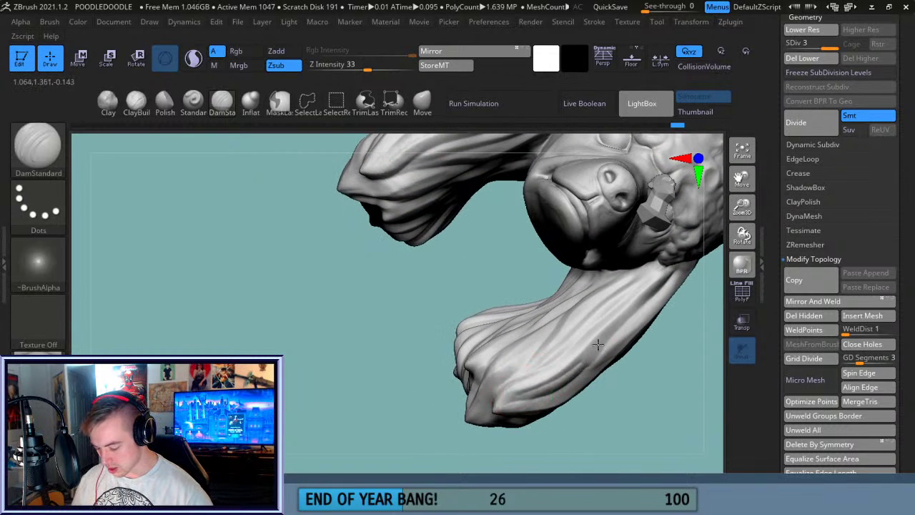
# - Add fine strand lines along the ear's front edge, from the jaw down to the lower clumps
pyautogui.keyDown('alt'); pyautogui.moveTo(734, 167); pyautogui.dragTo(690, 129); pyautogui.keyUp('alt')
pyautogui.moveTo(651, 305); pyautogui.dragTo(644, 333)
pyautogui.moveTo(527, 290); pyautogui.dragTo(555, 256)
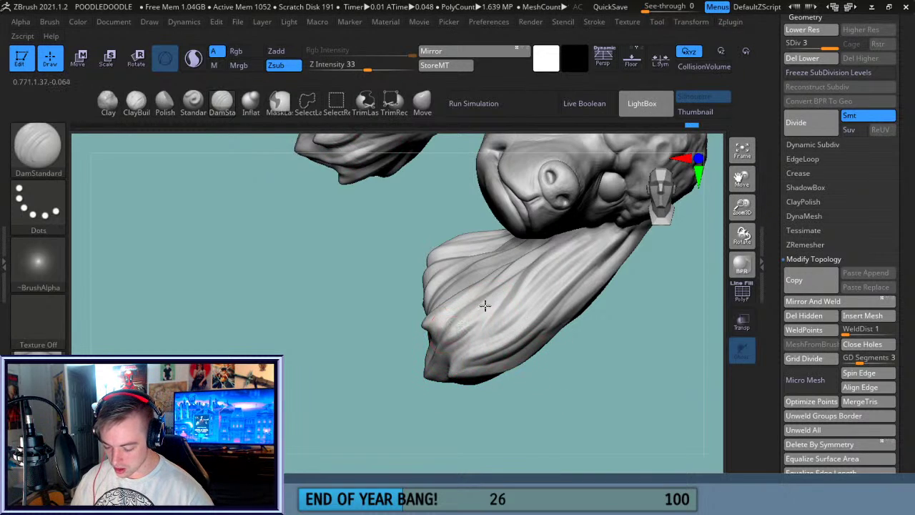
pyautogui.moveTo(641, 363)
pyautogui.mouseDown()
pyautogui.moveTo(620, 329)
pyautogui.moveTo(461, 358)
pyautogui.mouseUp()
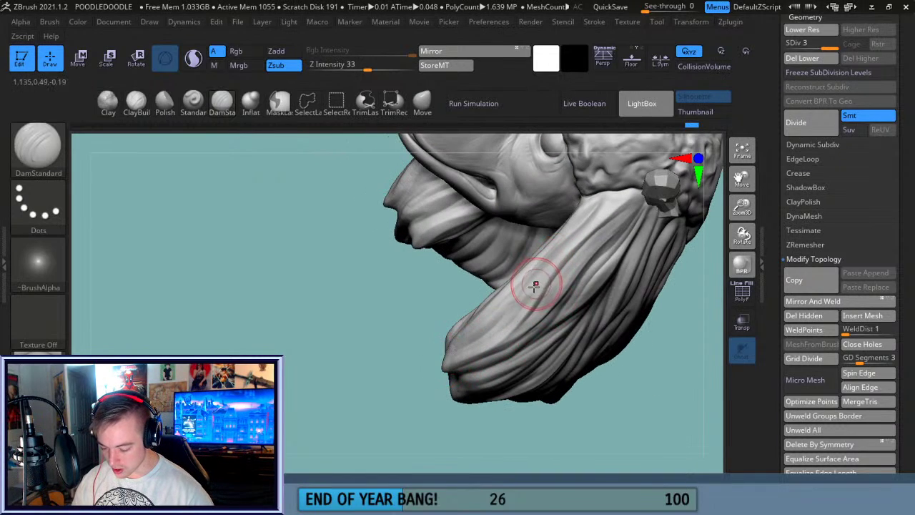
pyautogui.moveTo(659, 373)
pyautogui.mouseDown()
pyautogui.moveTo(674, 337)
pyautogui.moveTo(448, 373)
pyautogui.mouseUp()
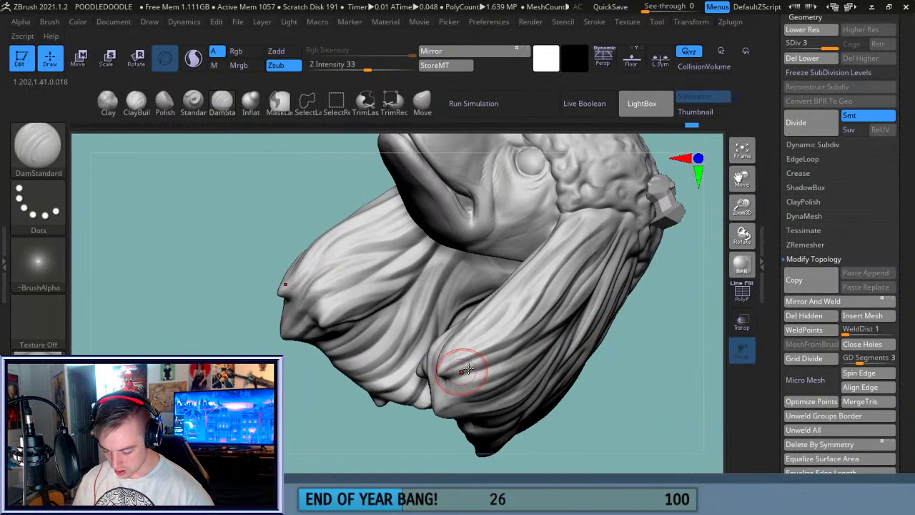
# - Sharpen the hair clumps at the ear's lower tips with short inverted DamStandard ridges
pyautogui.moveTo(647, 359)
pyautogui.mouseDown()
pyautogui.moveTo(648, 352)
pyautogui.moveTo(432, 386)
pyautogui.mouseUp()
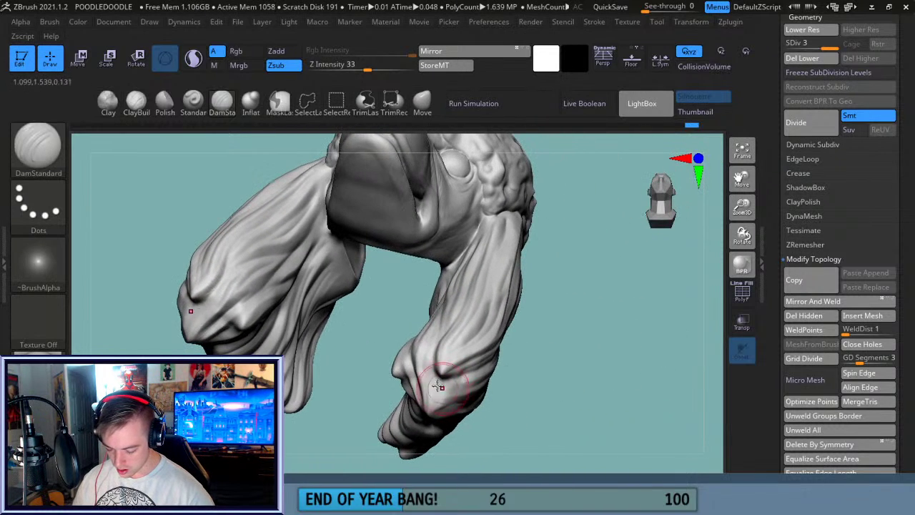
pyautogui.keyDown('alt'); pyautogui.moveTo(420, 348); pyautogui.dragTo(418, 363); pyautogui.keyUp('alt')
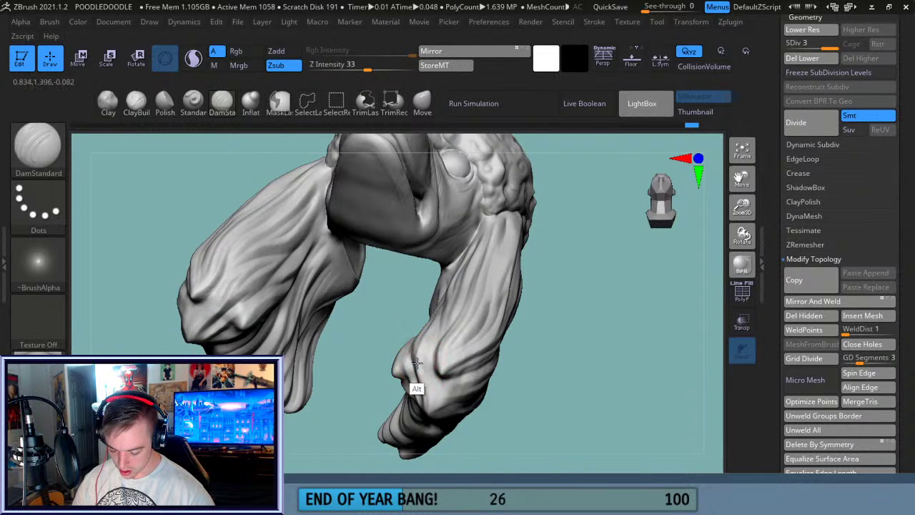
pyautogui.keyDown('alt'); pyautogui.moveTo(430, 401); pyautogui.dragTo(428, 419); pyautogui.keyUp('alt')
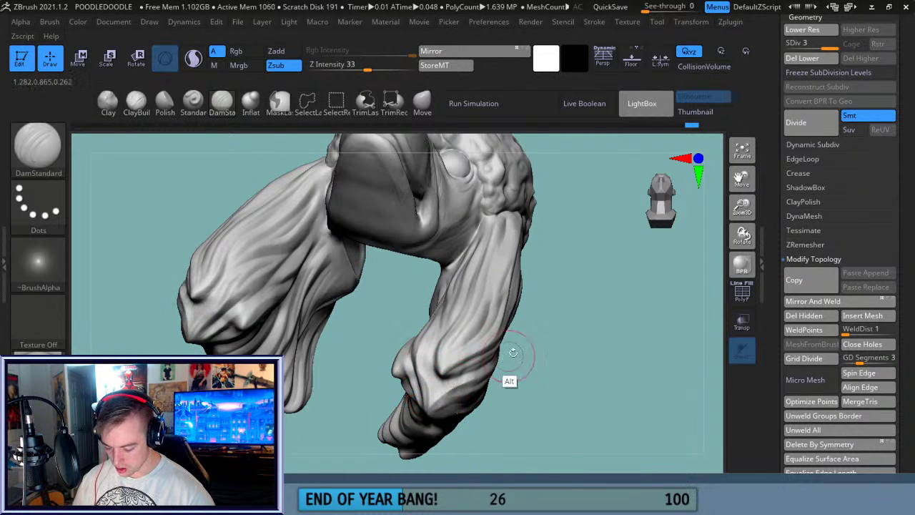
pyautogui.moveTo(582, 333); pyautogui.dragTo(593, 374)
# - Reshape the lower rim of the head's rear opening between the ears with the Move brush
pyautogui.press('shift')
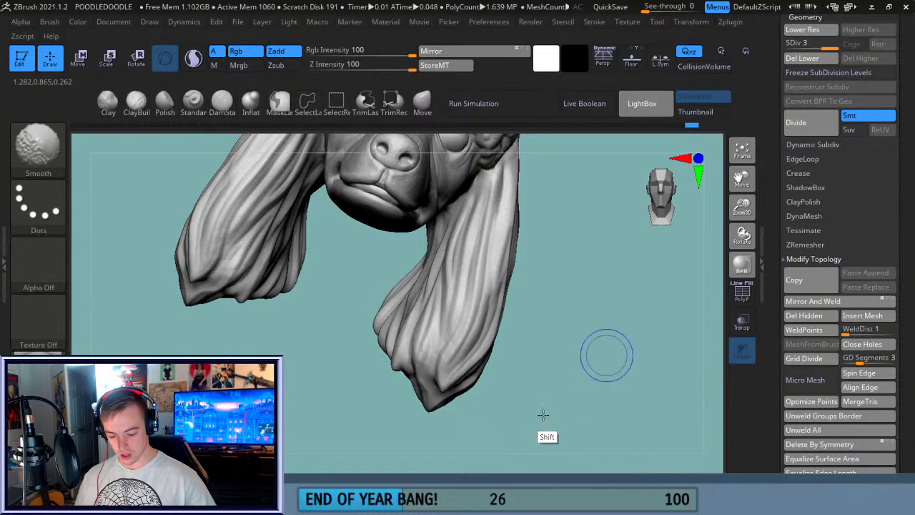
pyautogui.keyDown('shift'); pyautogui.moveTo(543, 415); pyautogui.dragTo(649, 296); pyautogui.keyUp('shift')
pyautogui.moveTo(611, 363)
pyautogui.mouseDown()
pyautogui.moveTo(654, 364)
pyautogui.moveTo(564, 380)
pyautogui.moveTo(599, 382)
pyautogui.moveTo(566, 401)
pyautogui.moveTo(566, 414)
pyautogui.moveTo(577, 407)
pyautogui.moveTo(568, 394)
pyautogui.moveTo(589, 403)
pyautogui.moveTo(675, 390)
pyautogui.moveTo(656, 384)
pyautogui.moveTo(621, 398)
pyautogui.mouseUp()
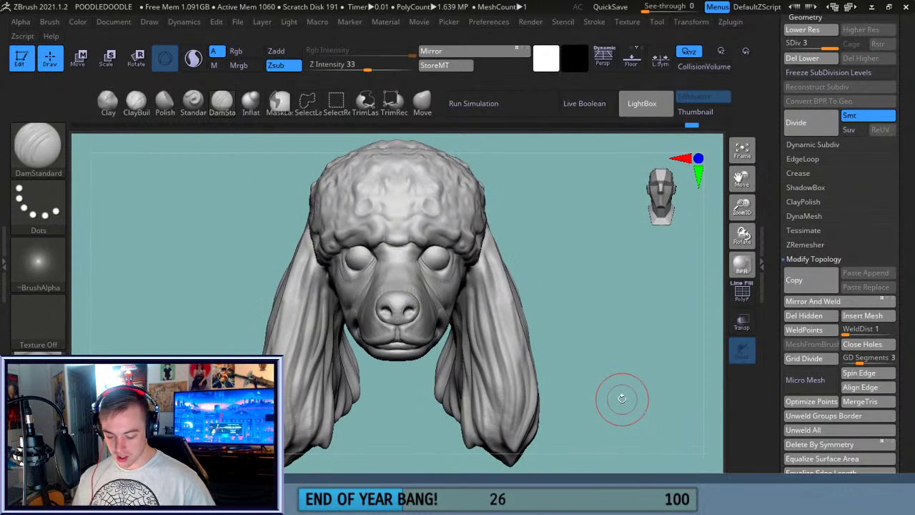
pyautogui.moveTo(618, 382); pyautogui.dragTo(650, 391)
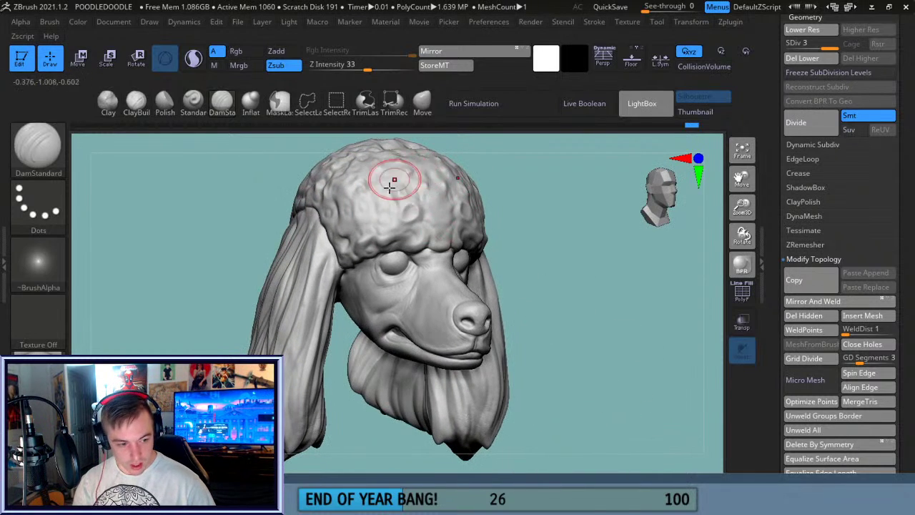
pyautogui.moveTo(598, 301); pyautogui.dragTo(443, 347)
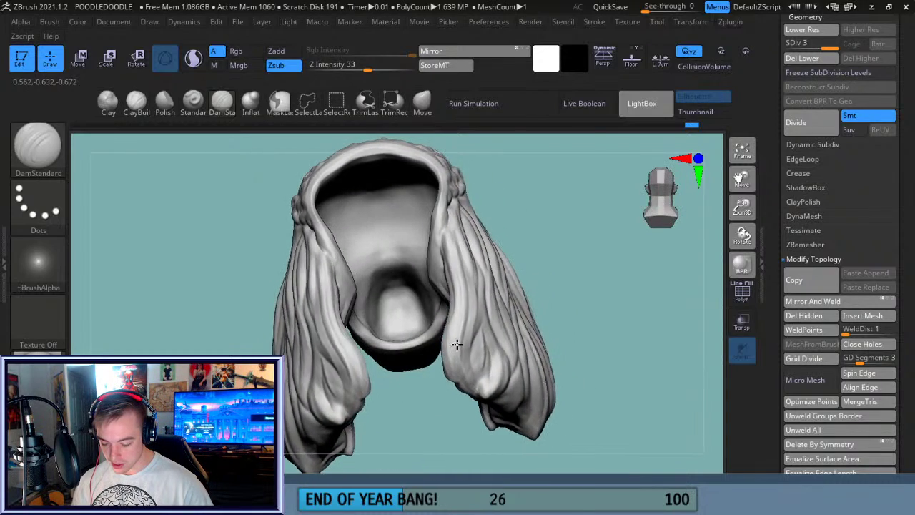
pyautogui.moveTo(613, 330); pyautogui.dragTo(632, 322)
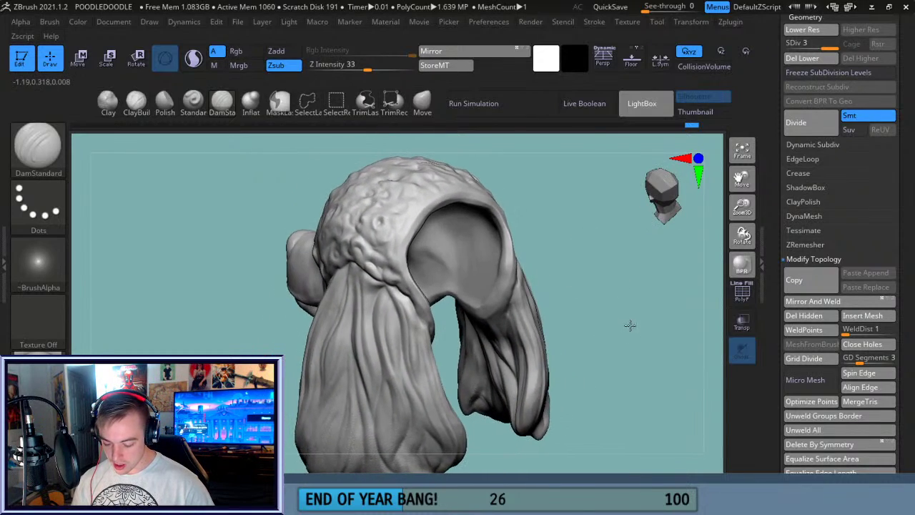
pyautogui.click(427, 108)
pyautogui.moveTo(578, 293); pyautogui.dragTo(489, 295)
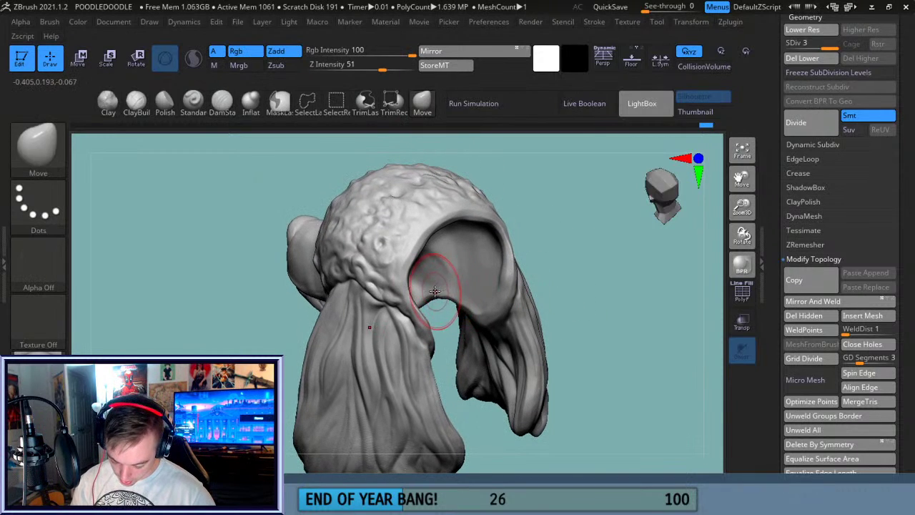
pyautogui.moveTo(588, 292)
pyautogui.mouseDown()
pyautogui.moveTo(593, 302)
pyautogui.moveTo(554, 237)
pyautogui.moveTo(570, 200)
pyautogui.moveTo(584, 307)
pyautogui.moveTo(502, 306)
pyautogui.mouseUp()
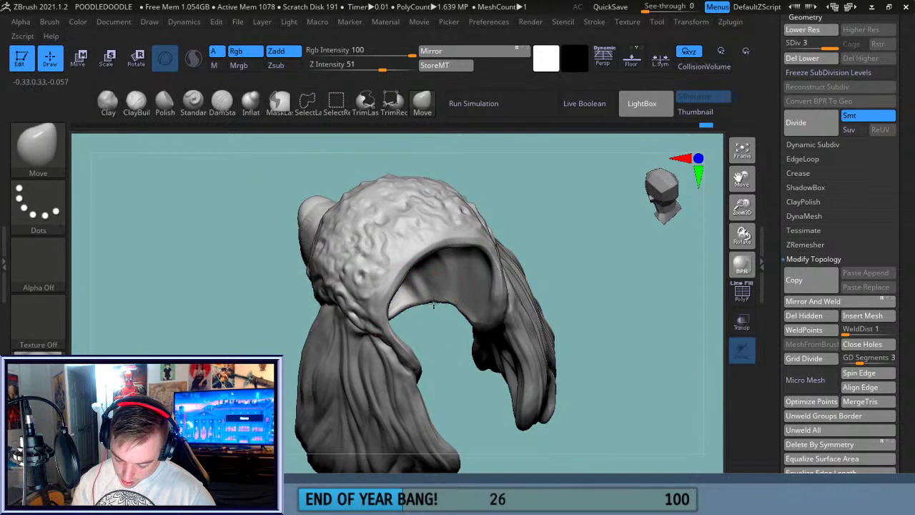
pyautogui.moveTo(450, 308)
pyautogui.mouseDown()
pyautogui.moveTo(461, 323)
pyautogui.moveTo(445, 317)
pyautogui.mouseUp()
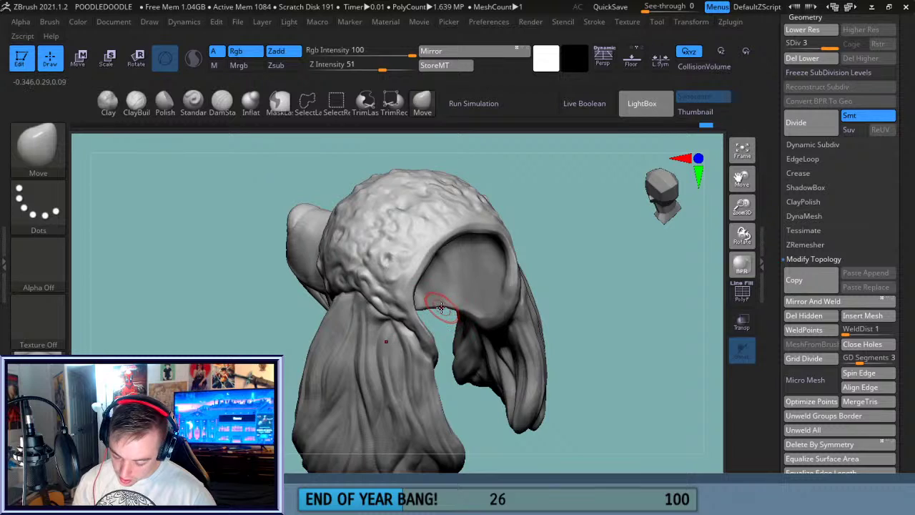
pyautogui.moveTo(439, 317); pyautogui.dragTo(422, 312, button='right')
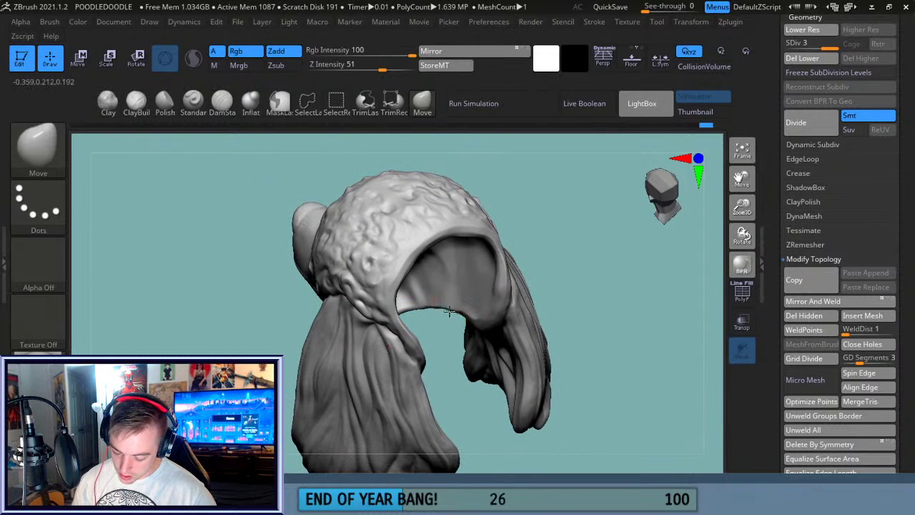
pyautogui.moveTo(444, 327); pyautogui.dragTo(567, 249, button='right')
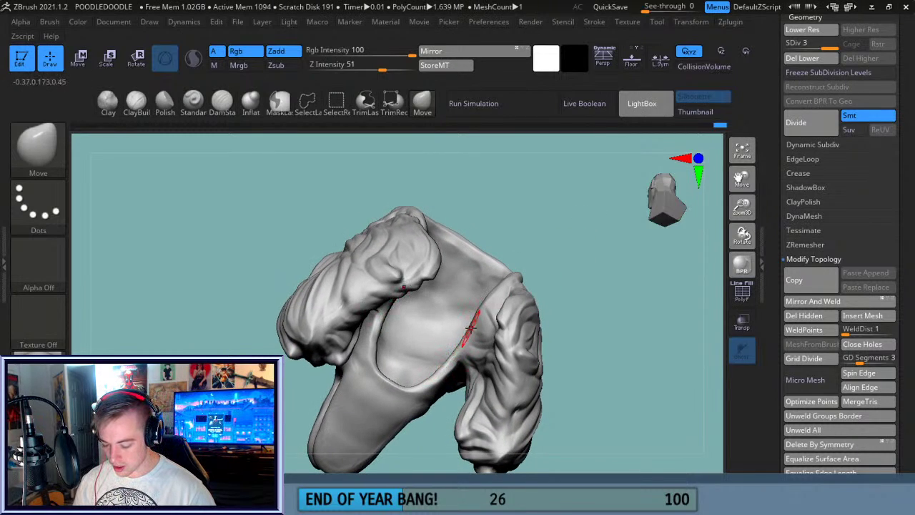
# - Thicken the lower inner walls of the hollow head with the Inflat brush at intensity 10
pyautogui.moveTo(554, 288); pyautogui.dragTo(666, 298, button='right')
pyautogui.moveTo(521, 402); pyautogui.dragTo(606, 343, button='right')
pyautogui.moveTo(607, 343); pyautogui.dragTo(608, 344)
pyautogui.moveTo(742, 208); pyautogui.dragTo(709, 250)
pyautogui.moveTo(646, 294)
pyautogui.mouseDown(button='right')
pyautogui.moveTo(650, 317)
pyautogui.moveTo(658, 307)
pyautogui.mouseUp(button='right')
pyautogui.moveTo(742, 180); pyautogui.dragTo(740, 204)
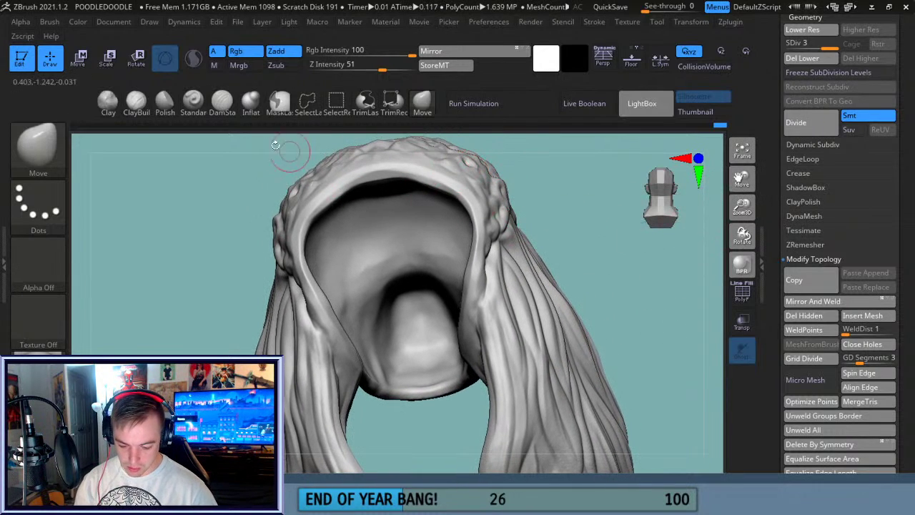
pyautogui.click(251, 101)
pyautogui.moveTo(594, 250); pyautogui.dragTo(611, 237, button='right')
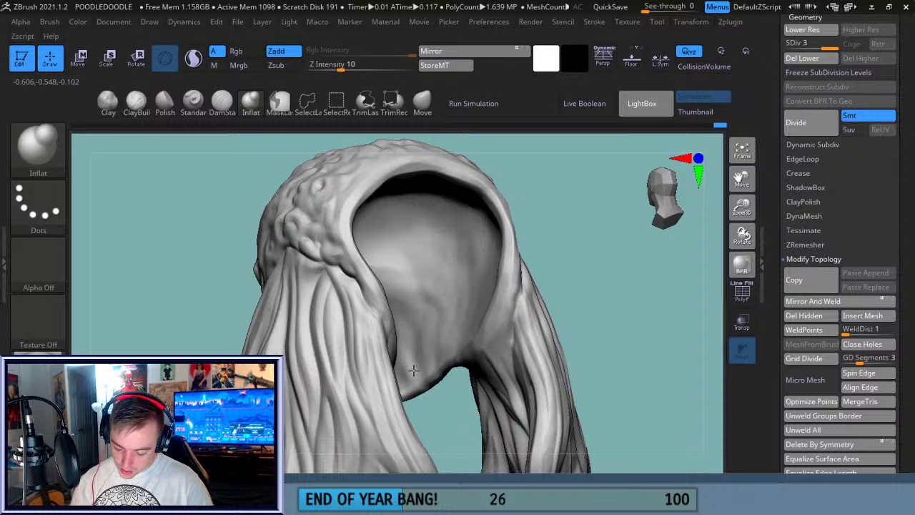
pyautogui.moveTo(568, 239); pyautogui.dragTo(406, 377, button='right')
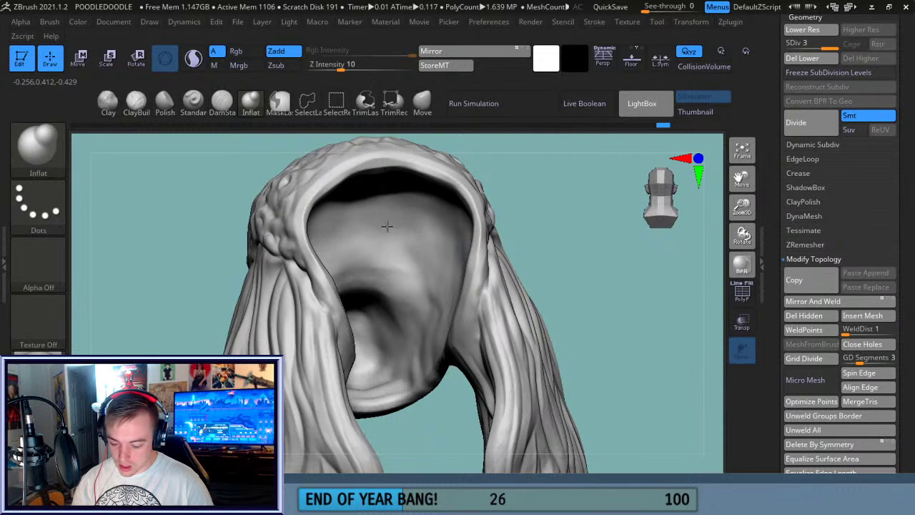
# - Even out the upper rim of the head's rear opening with the Polish brush
pyautogui.moveTo(460, 265); pyautogui.dragTo(537, 206, button='right')
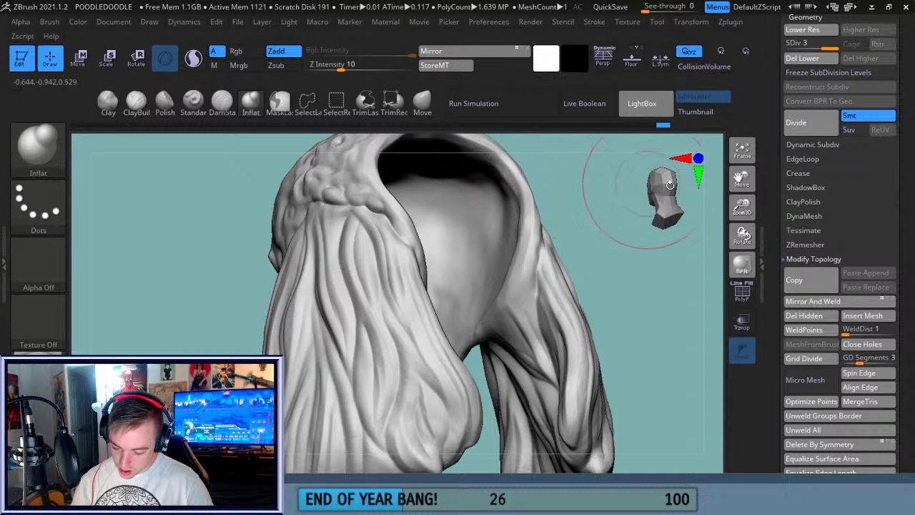
pyautogui.moveTo(701, 245)
pyautogui.mouseDown(button='right')
pyautogui.moveTo(586, 272)
pyautogui.moveTo(575, 236)
pyautogui.moveTo(438, 214)
pyautogui.mouseUp(button='right')
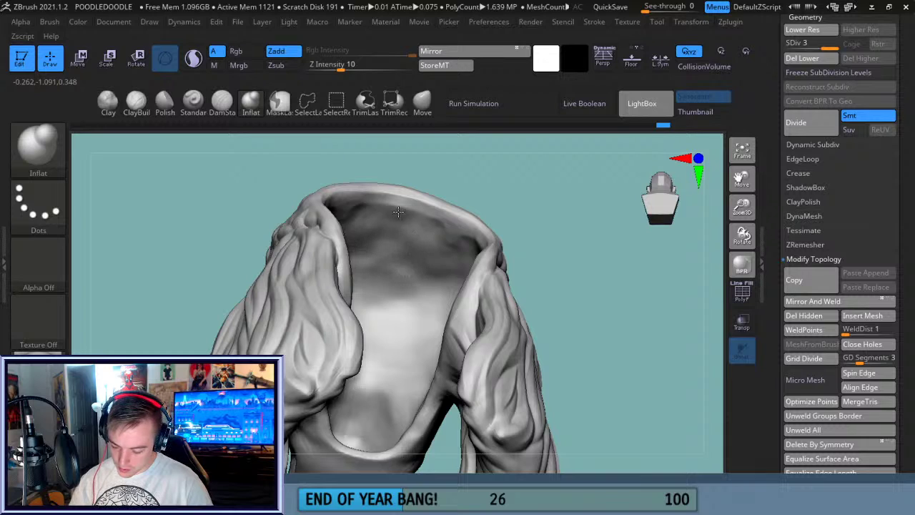
pyautogui.moveTo(525, 190); pyautogui.dragTo(477, 257, button='right')
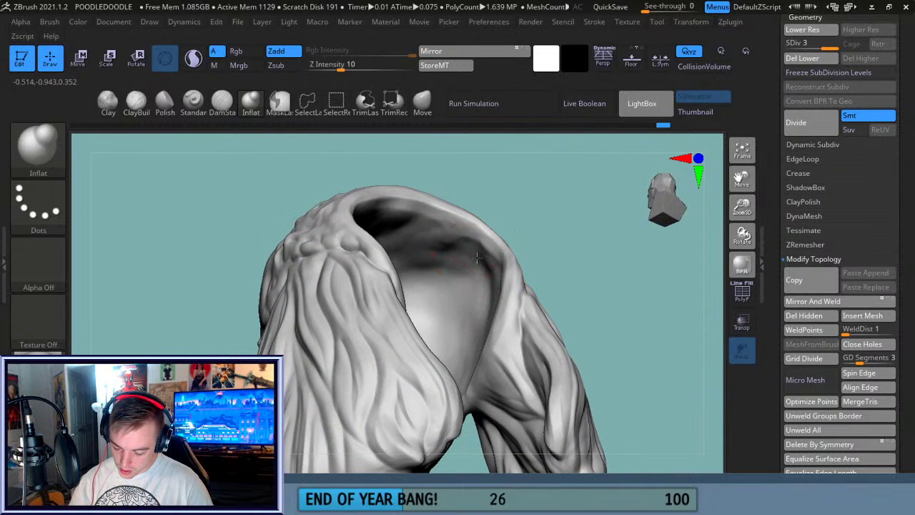
pyautogui.click(164, 103)
pyautogui.moveTo(521, 193)
pyautogui.mouseDown(button='right')
pyautogui.moveTo(564, 196)
pyautogui.moveTo(398, 180)
pyautogui.mouseUp(button='right')
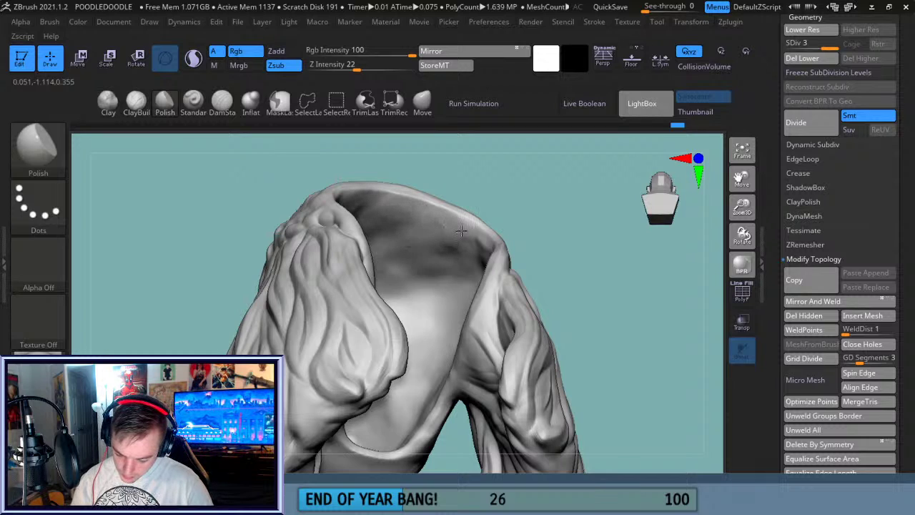
pyautogui.moveTo(564, 208); pyautogui.dragTo(465, 234, button='right')
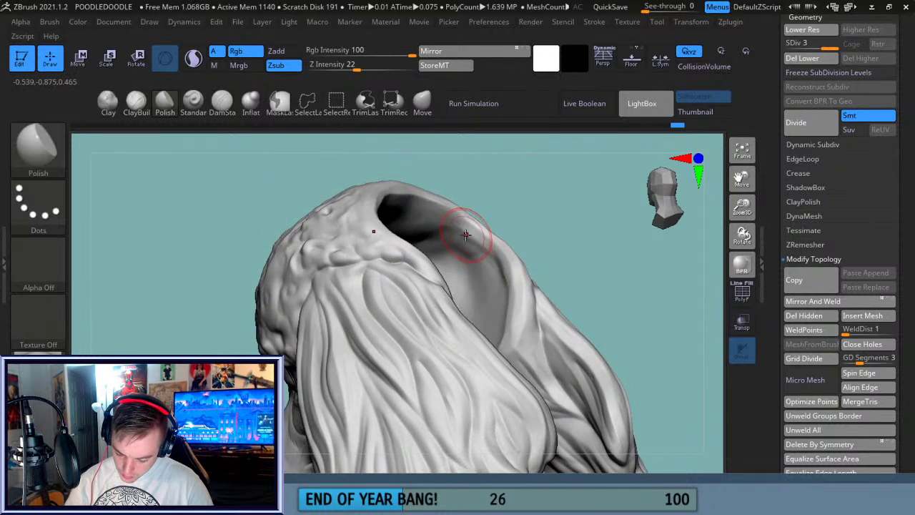
pyautogui.moveTo(493, 269); pyautogui.dragTo(521, 267, button='right')
# - Adjust the top edge of the rear opening with the Move brush
pyautogui.press('b')
pyautogui.press('m')
pyautogui.press('v')
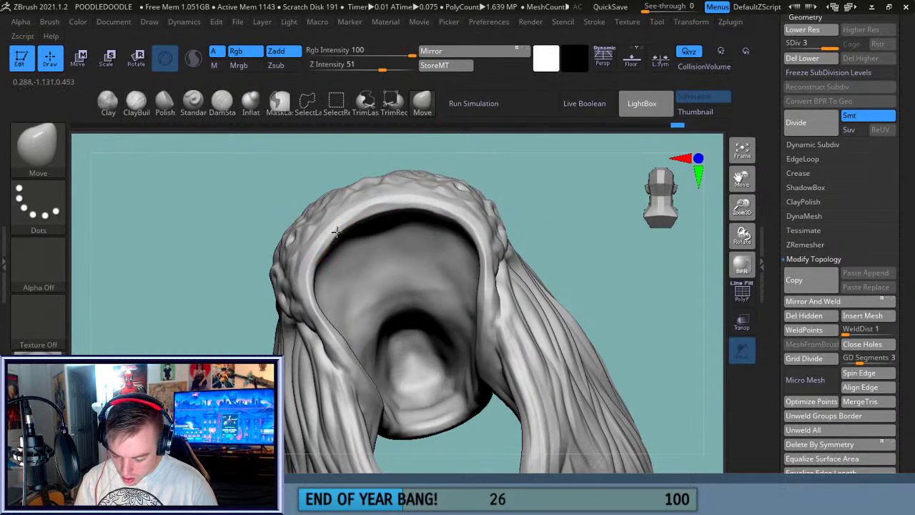
pyautogui.moveTo(373, 200); pyautogui.dragTo(390, 199)
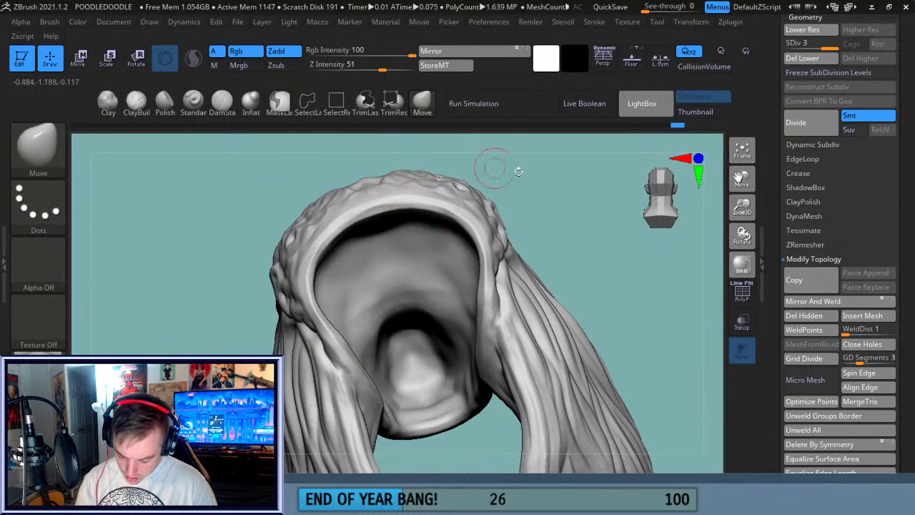
# - Flatten and clean up the lower rim of the rear opening between the ears with the Polish brush
pyautogui.moveTo(628, 298)
pyautogui.mouseDown()
pyautogui.moveTo(651, 282)
pyautogui.moveTo(628, 265)
pyautogui.moveTo(626, 289)
pyautogui.moveTo(613, 255)
pyautogui.moveTo(615, 191)
pyautogui.mouseUp()
pyautogui.moveTo(742, 179); pyautogui.dragTo(727, 44)
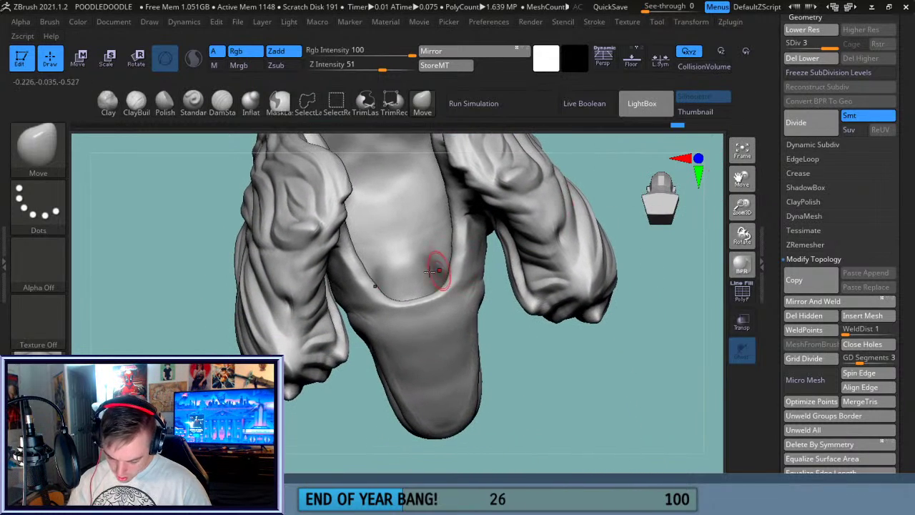
pyautogui.click(164, 101)
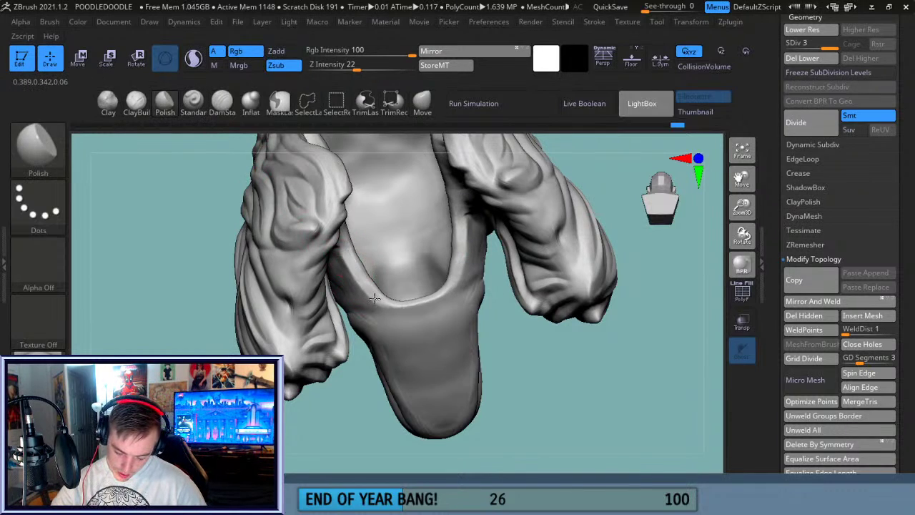
pyautogui.moveTo(410, 302); pyautogui.dragTo(416, 305)
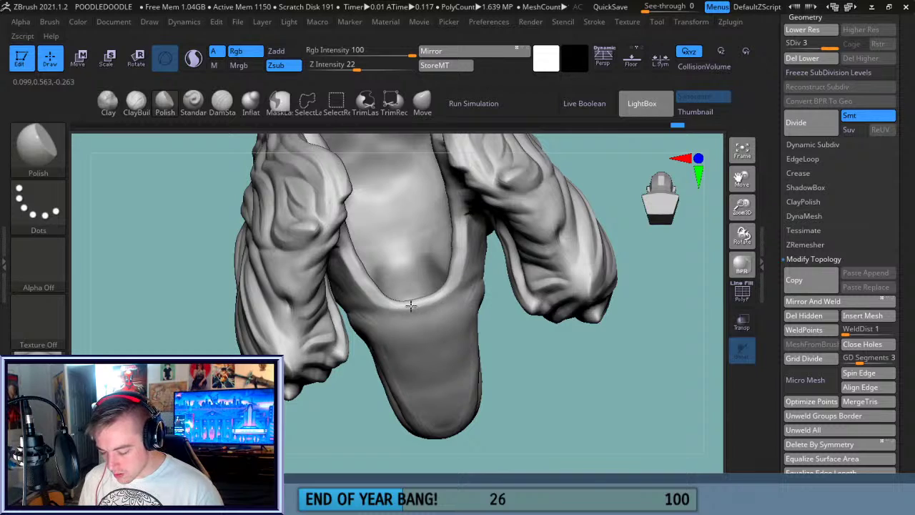
pyautogui.moveTo(458, 262)
pyautogui.mouseDown()
pyautogui.moveTo(440, 229)
pyautogui.moveTo(455, 204)
pyautogui.mouseUp()
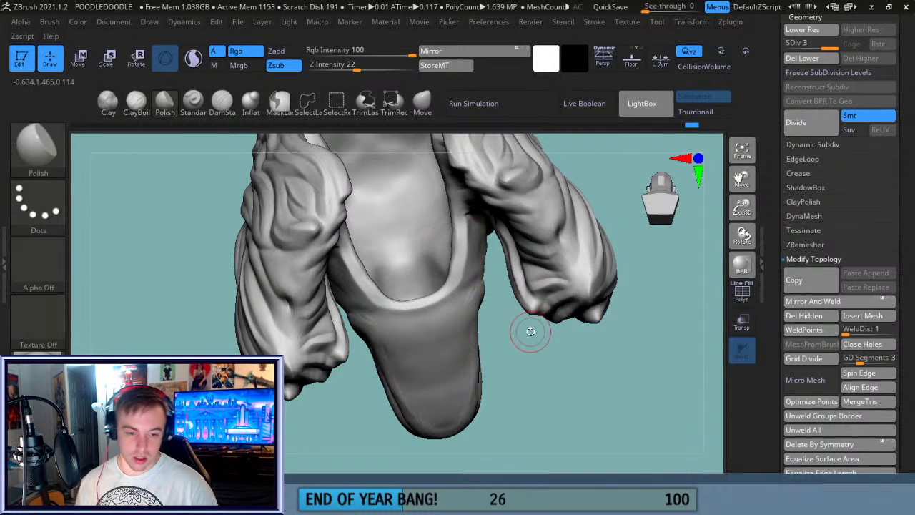
pyautogui.moveTo(529, 365)
pyautogui.mouseDown()
pyautogui.moveTo(537, 380)
pyautogui.moveTo(446, 245)
pyautogui.mouseUp()
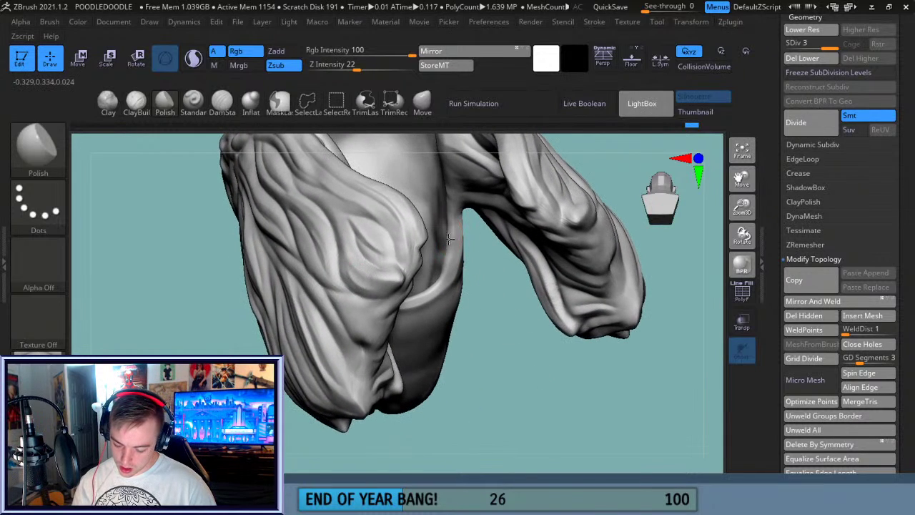
pyautogui.moveTo(476, 275)
pyautogui.mouseDown()
pyautogui.moveTo(485, 303)
pyautogui.moveTo(480, 245)
pyautogui.moveTo(445, 173)
pyautogui.mouseUp()
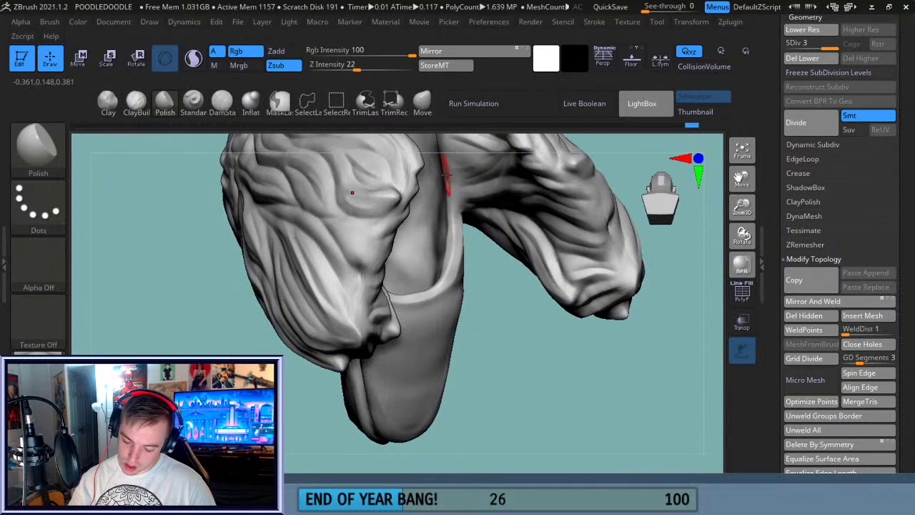
# - Polish the side rim of the rear opening where it meets the base of the ear
pyautogui.moveTo(741, 178); pyautogui.dragTo(722, 261)
pyautogui.moveTo(588, 188)
pyautogui.mouseDown()
pyautogui.moveTo(594, 199)
pyautogui.moveTo(588, 181)
pyautogui.moveTo(423, 205)
pyautogui.mouseUp()
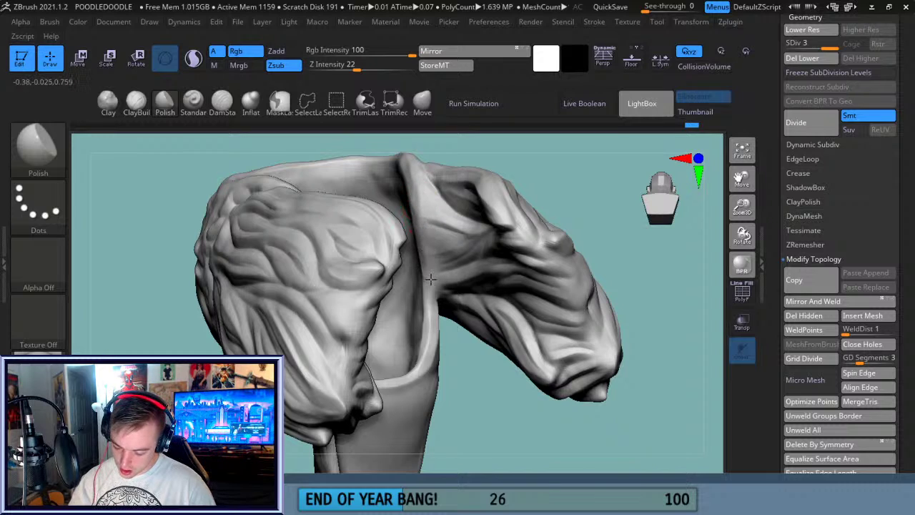
pyautogui.moveTo(531, 161); pyautogui.dragTo(556, 208)
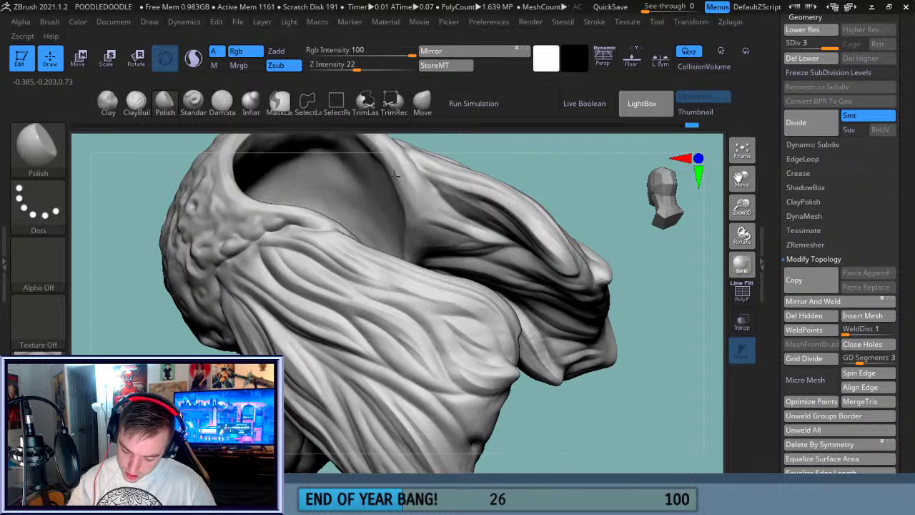
pyautogui.moveTo(580, 184)
pyautogui.mouseDown()
pyautogui.moveTo(597, 198)
pyautogui.moveTo(387, 214)
pyautogui.mouseUp()
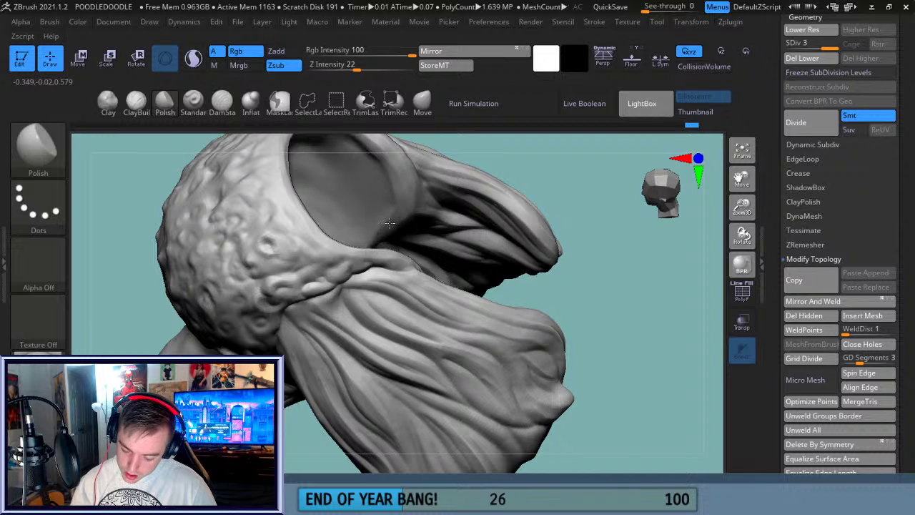
pyautogui.moveTo(547, 157); pyautogui.dragTo(708, 174)
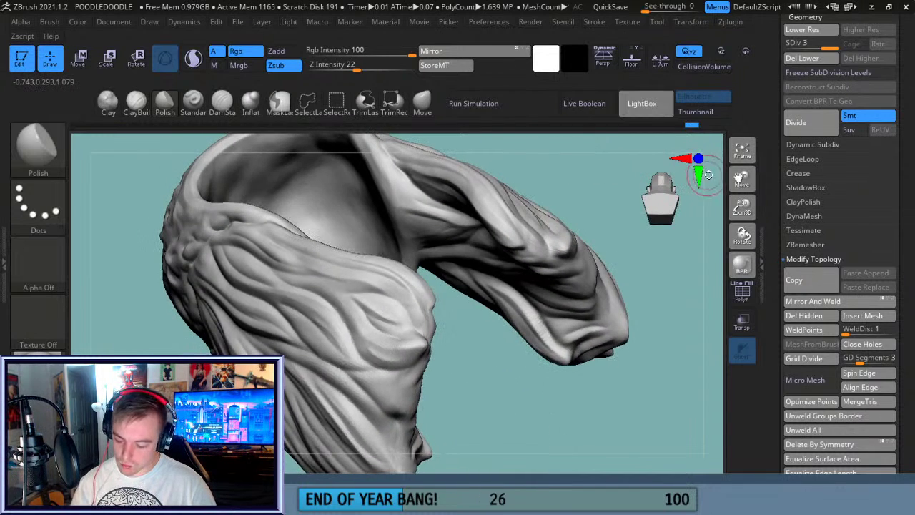
# - Smooth the inner surface of the muzzle cavity inside the hollow head
pyautogui.moveTo(744, 209)
pyautogui.mouseDown()
pyautogui.moveTo(623, 271)
pyautogui.moveTo(611, 331)
pyautogui.moveTo(650, 272)
pyautogui.moveTo(610, 246)
pyautogui.moveTo(613, 321)
pyautogui.moveTo(623, 319)
pyautogui.moveTo(574, 331)
pyautogui.moveTo(621, 310)
pyautogui.moveTo(523, 309)
pyautogui.moveTo(544, 362)
pyautogui.mouseUp()
pyautogui.moveTo(617, 290); pyautogui.dragTo(616, 286)
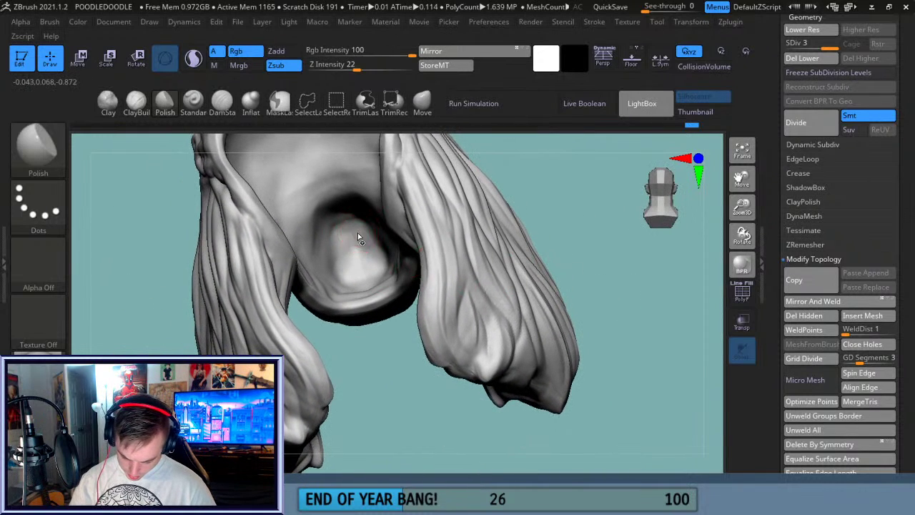
pyautogui.press('shift')
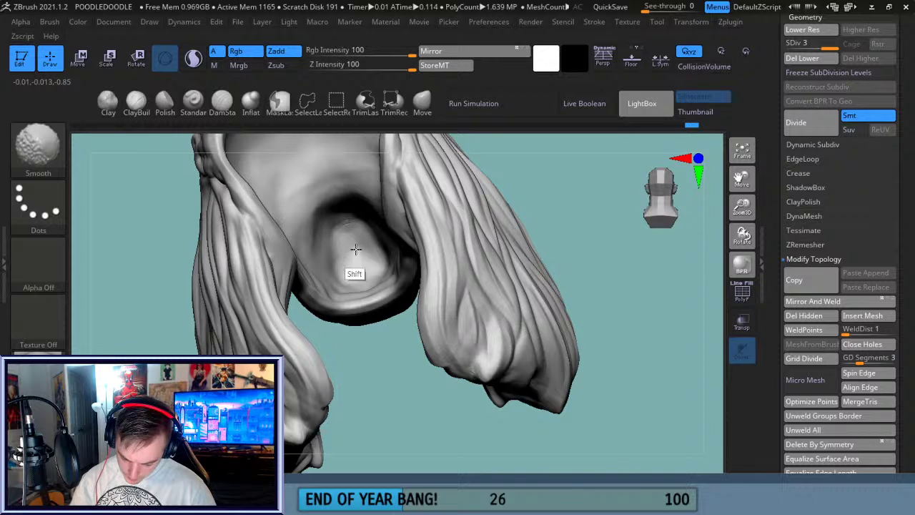
pyautogui.keyDown('shift'); pyautogui.moveTo(367, 280); pyautogui.dragTo(351, 226); pyautogui.keyUp('shift')
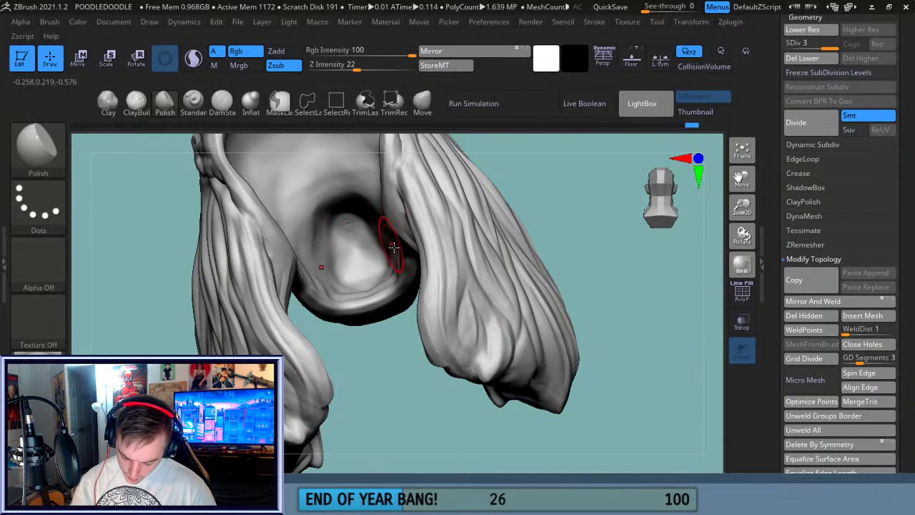
pyautogui.moveTo(389, 364)
pyautogui.mouseDown()
pyautogui.moveTo(400, 408)
pyautogui.moveTo(386, 369)
pyautogui.mouseUp()
pyautogui.keyDown('shift'); pyautogui.moveTo(379, 323); pyautogui.dragTo(375, 315); pyautogui.keyUp('shift')
pyautogui.moveTo(410, 377)
pyautogui.mouseDown()
pyautogui.moveTo(378, 265)
pyautogui.moveTo(386, 242)
pyautogui.moveTo(350, 240)
pyautogui.moveTo(364, 258)
pyautogui.mouseUp()
# - Return to the front of the head and switch the mesh to subdivision level 2
pyautogui.moveTo(705, 226); pyautogui.dragTo(582, 312)
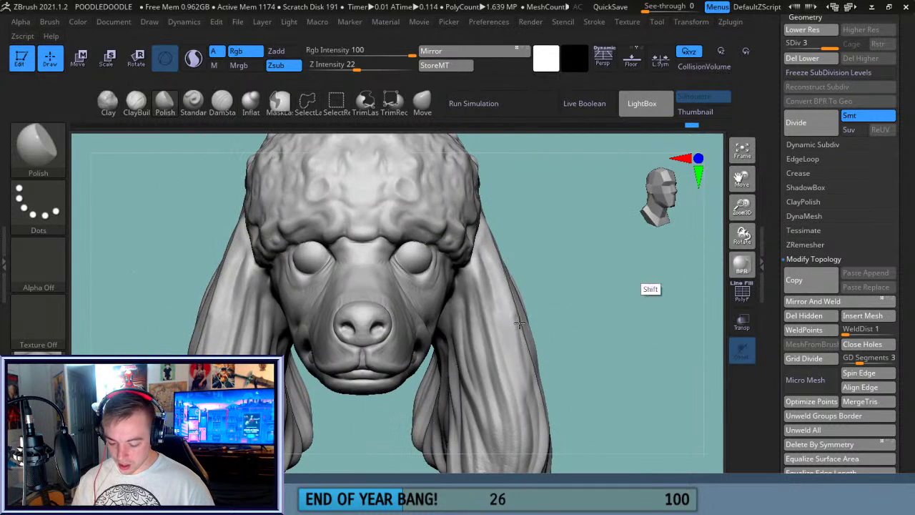
pyautogui.press('f')
pyautogui.moveTo(742, 208); pyautogui.dragTo(740, 319)
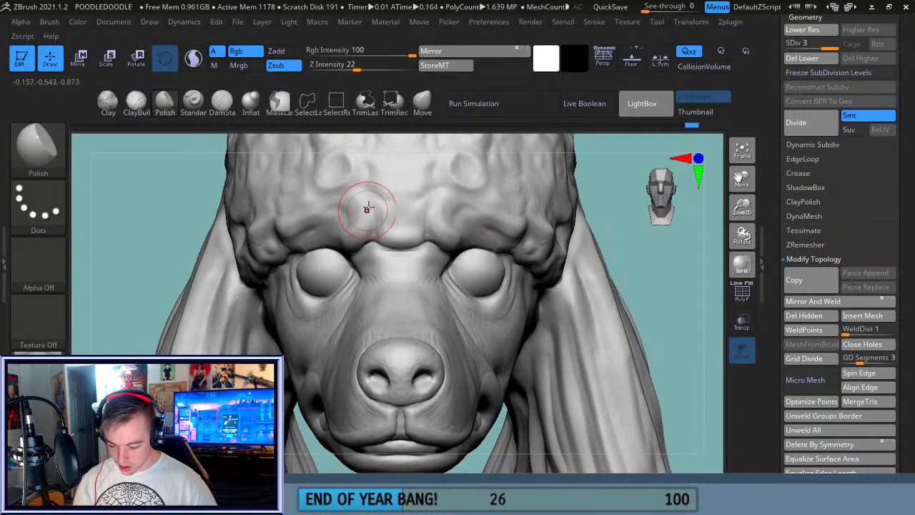
pyautogui.moveTo(742, 214); pyautogui.dragTo(741, 154)
pyautogui.moveTo(648, 269); pyautogui.dragTo(669, 264)
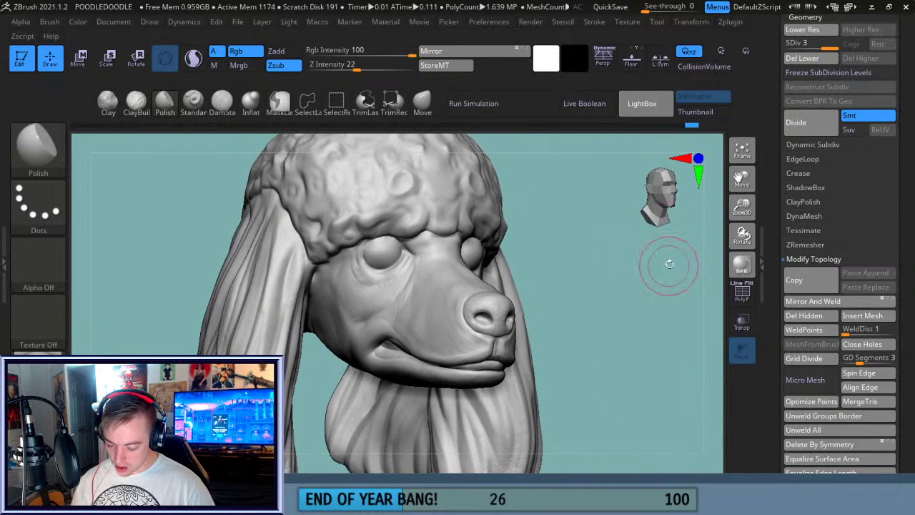
pyautogui.click(799, 57)
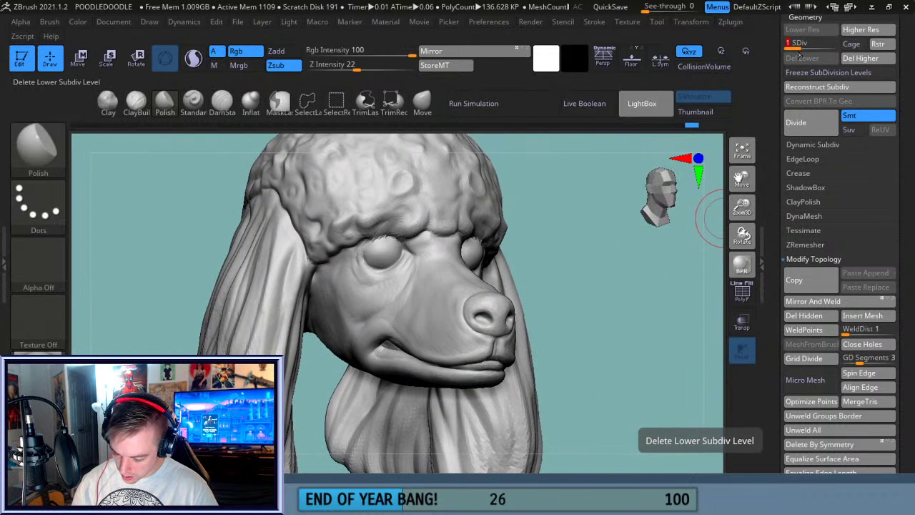
pyautogui.click(874, 30)
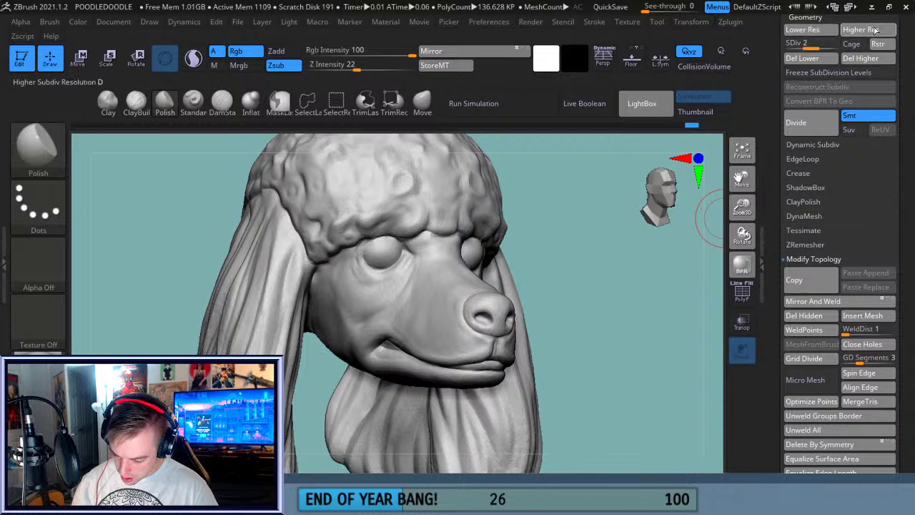
# - Sculpt a raised curl into the brow hair above the eye with the inverted DamStandard brush at intensity 33
pyautogui.moveTo(742, 178); pyautogui.dragTo(673, 266)
pyautogui.click(221, 104)
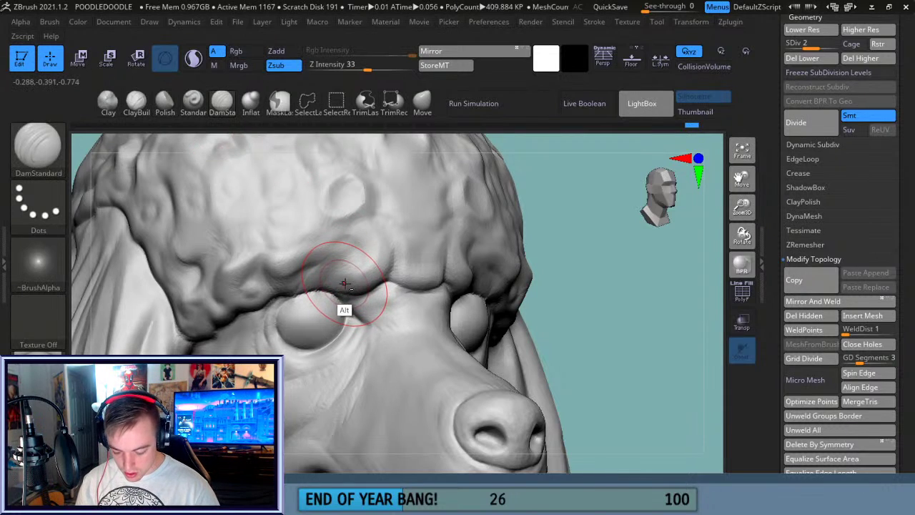
pyautogui.moveTo(384, 249)
pyautogui.keyDown('alt'); pyautogui.mouseDown()
pyautogui.moveTo(361, 223)
pyautogui.moveTo(336, 247)
pyautogui.mouseUp(); pyautogui.keyUp('alt')
pyautogui.moveTo(265, 254)
pyautogui.keyDown('alt'); pyautogui.mouseDown()
pyautogui.moveTo(294, 263)
pyautogui.moveTo(349, 244)
pyautogui.moveTo(340, 284)
pyautogui.mouseUp(); pyautogui.keyUp('alt')
pyautogui.moveTo(587, 272); pyautogui.dragTo(597, 267)
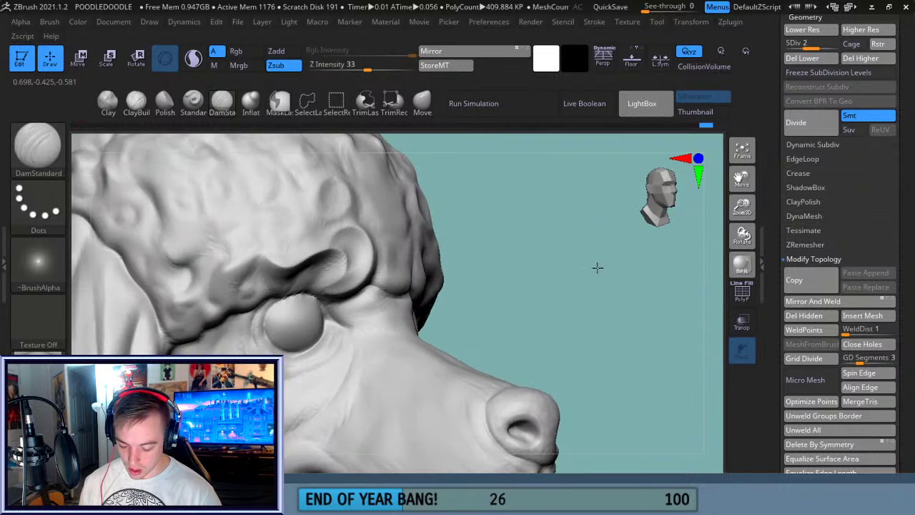
# - Add more raised curls along the hairline from the outer brow toward the temple
pyautogui.moveTo(287, 248)
pyautogui.keyDown('alt'); pyautogui.mouseDown()
pyautogui.moveTo(279, 228)
pyautogui.moveTo(226, 272)
pyautogui.moveTo(228, 290)
pyautogui.moveTo(239, 265)
pyautogui.moveTo(248, 278)
pyautogui.moveTo(286, 281)
pyautogui.mouseUp(); pyautogui.keyUp('alt')
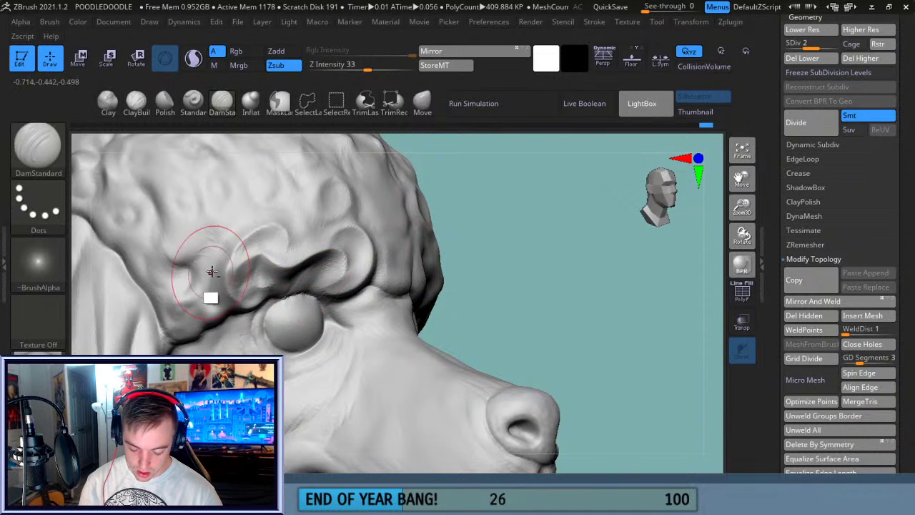
pyautogui.moveTo(220, 271)
pyautogui.keyDown('alt'); pyautogui.mouseDown()
pyautogui.moveTo(233, 301)
pyautogui.moveTo(170, 321)
pyautogui.moveTo(205, 316)
pyautogui.mouseUp(); pyautogui.keyUp('alt')
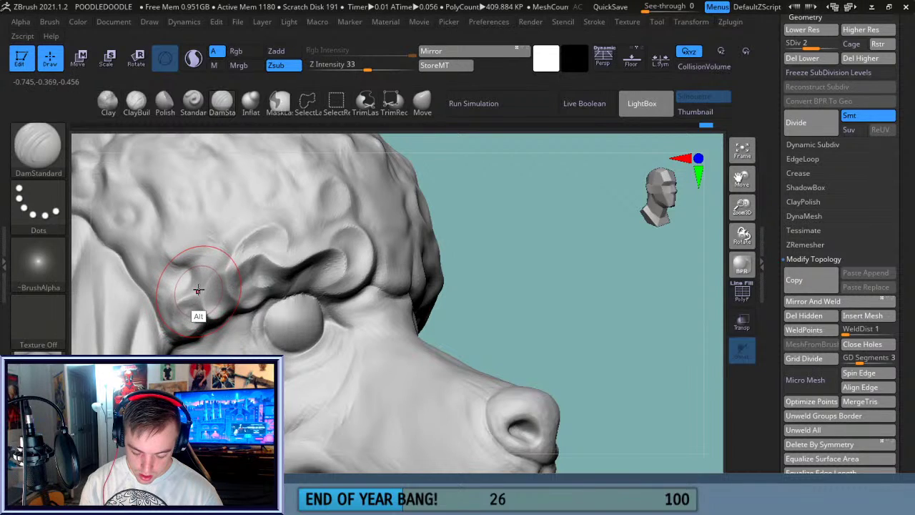
pyautogui.moveTo(186, 251)
pyautogui.keyDown('alt'); pyautogui.mouseDown()
pyautogui.moveTo(166, 228)
pyautogui.moveTo(198, 215)
pyautogui.mouseUp(); pyautogui.keyUp('alt')
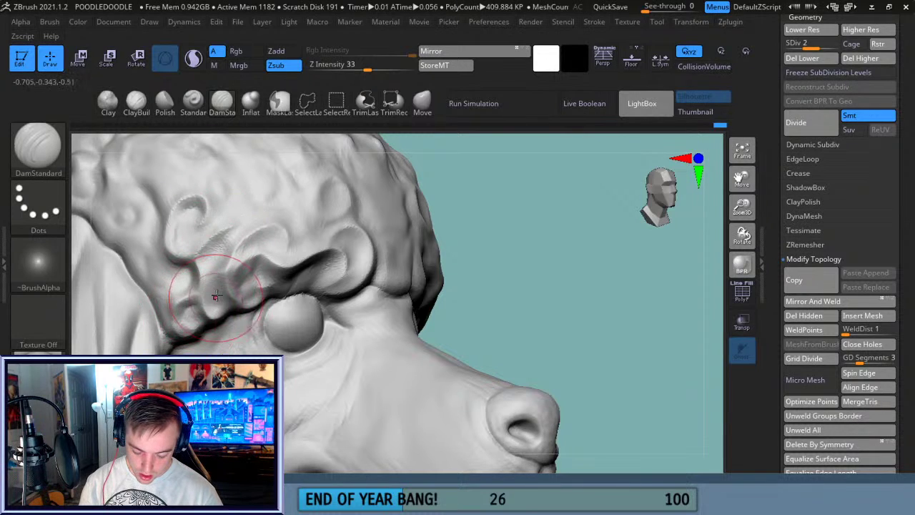
pyautogui.moveTo(447, 212); pyautogui.dragTo(347, 188)
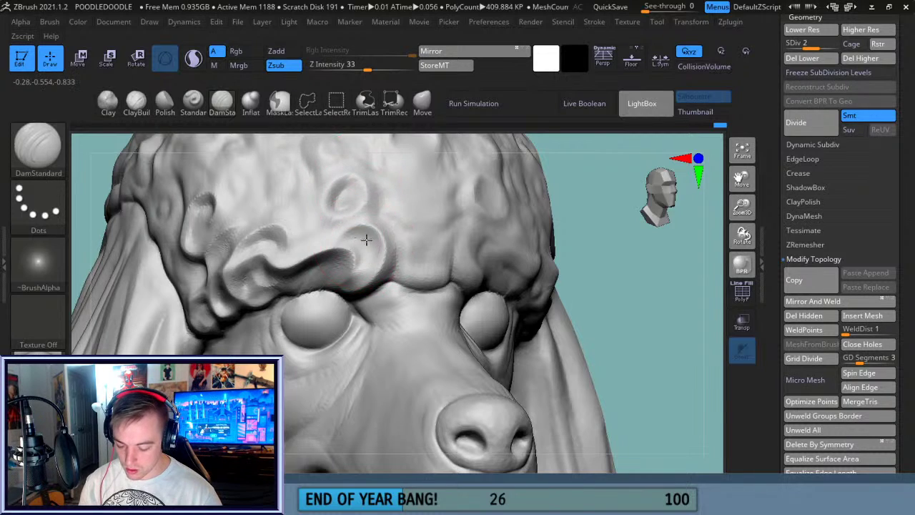
# - Define small curls at the temple and along the hair edge above the front of the ear
pyautogui.moveTo(714, 208); pyautogui.dragTo(650, 294)
pyautogui.moveTo(745, 207); pyautogui.dragTo(795, 170)
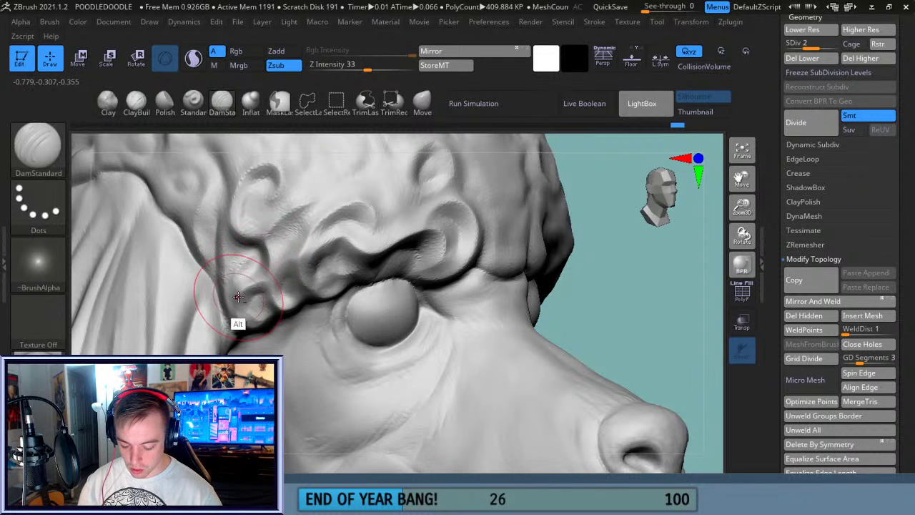
pyautogui.moveTo(741, 178); pyautogui.dragTo(813, 238)
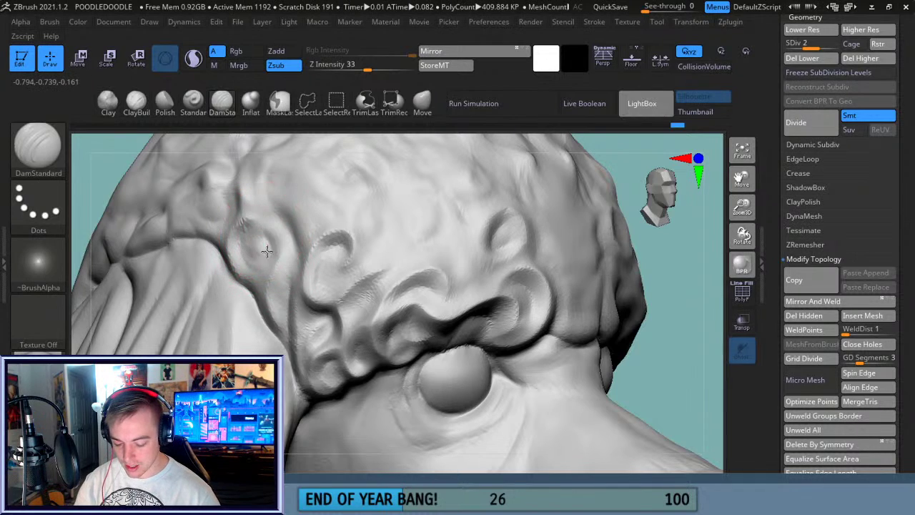
pyautogui.keyDown('alt'); pyautogui.moveTo(263, 218); pyautogui.dragTo(285, 307); pyautogui.keyUp('alt')
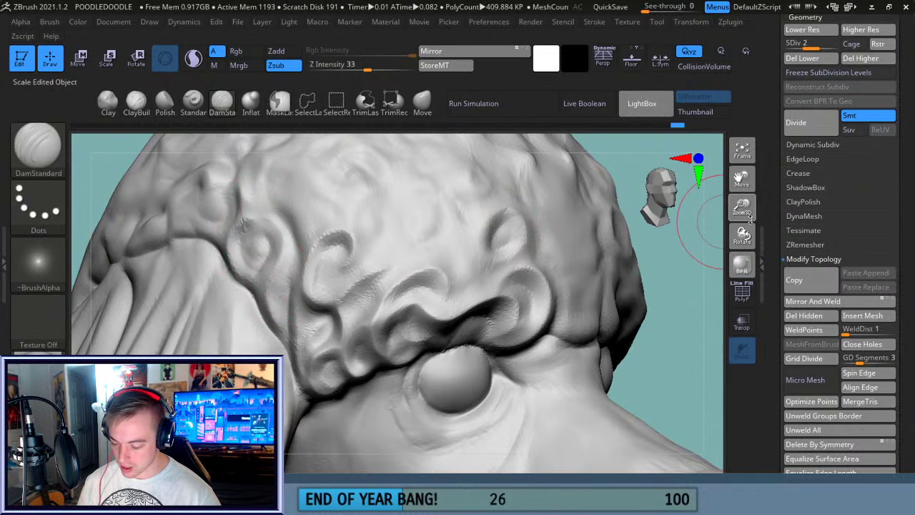
pyautogui.moveTo(680, 307)
pyautogui.mouseDown()
pyautogui.moveTo(687, 323)
pyautogui.moveTo(337, 272)
pyautogui.mouseUp()
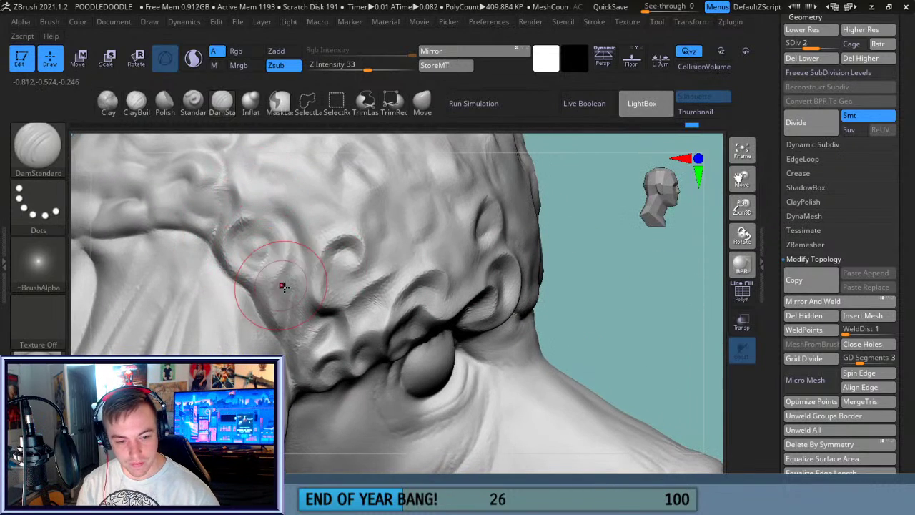
# - Sculpt raised curls above the temple and along the hair edge at the ear's rear attachment with the inverted DamStandard brush
pyautogui.keyDown('alt'); pyautogui.moveTo(232, 179); pyautogui.dragTo(246, 212); pyautogui.keyUp('alt')
pyautogui.moveTo(248, 174)
pyautogui.keyDown('alt'); pyautogui.mouseDown()
pyautogui.moveTo(327, 234)
pyautogui.moveTo(328, 207)
pyautogui.mouseUp(); pyautogui.keyUp('alt')
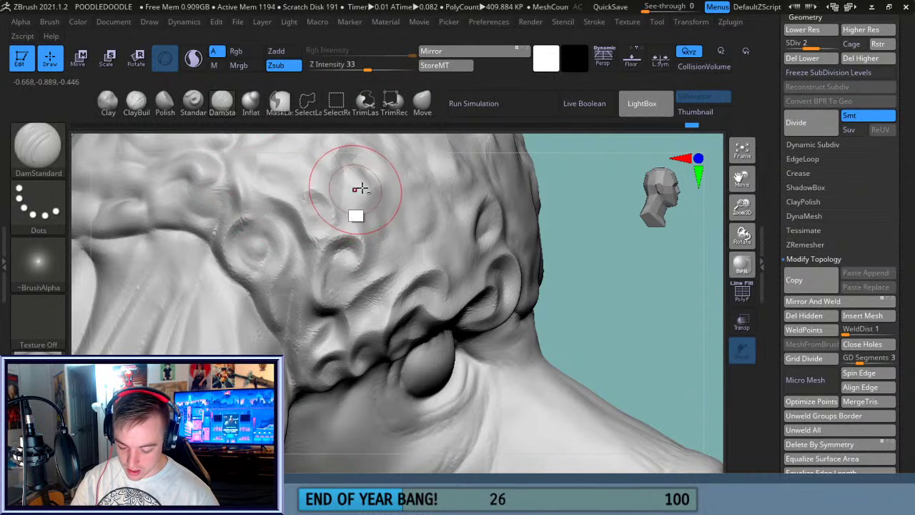
pyautogui.moveTo(739, 177); pyautogui.dragTo(844, 208)
pyautogui.moveTo(139, 272)
pyautogui.mouseDown()
pyautogui.moveTo(147, 263)
pyautogui.moveTo(224, 296)
pyautogui.mouseUp()
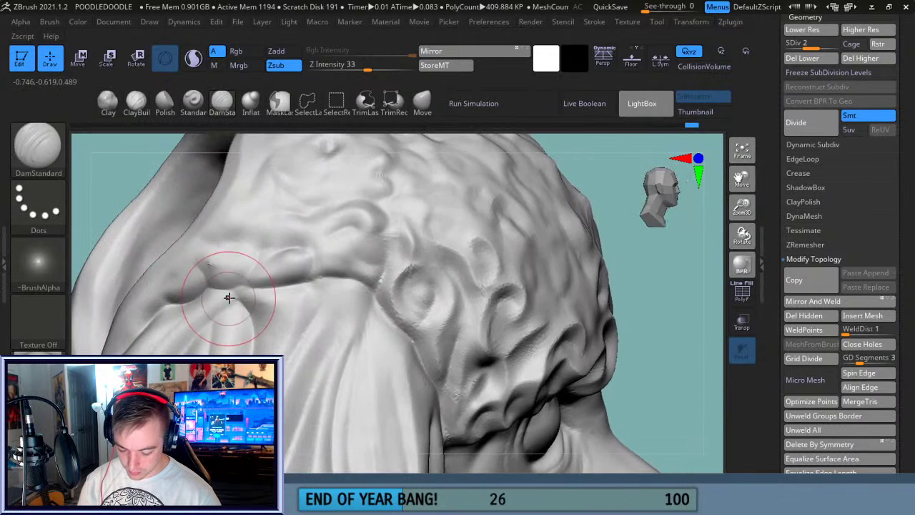
pyautogui.press('shift')
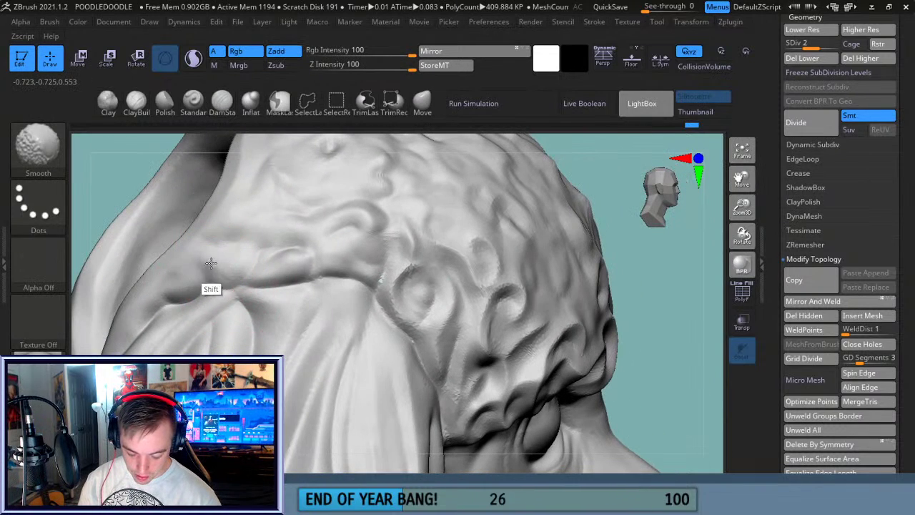
pyautogui.press('alt')
pyautogui.moveTo(214, 272)
pyautogui.keyDown('alt'); pyautogui.mouseDown()
pyautogui.moveTo(255, 255)
pyautogui.moveTo(277, 276)
pyautogui.moveTo(219, 303)
pyautogui.moveTo(178, 265)
pyautogui.moveTo(186, 256)
pyautogui.mouseUp(); pyautogui.keyUp('alt')
pyautogui.moveTo(173, 297)
pyautogui.keyDown('alt'); pyautogui.mouseDown()
pyautogui.moveTo(164, 280)
pyautogui.moveTo(116, 353)
pyautogui.mouseUp(); pyautogui.keyUp('alt')
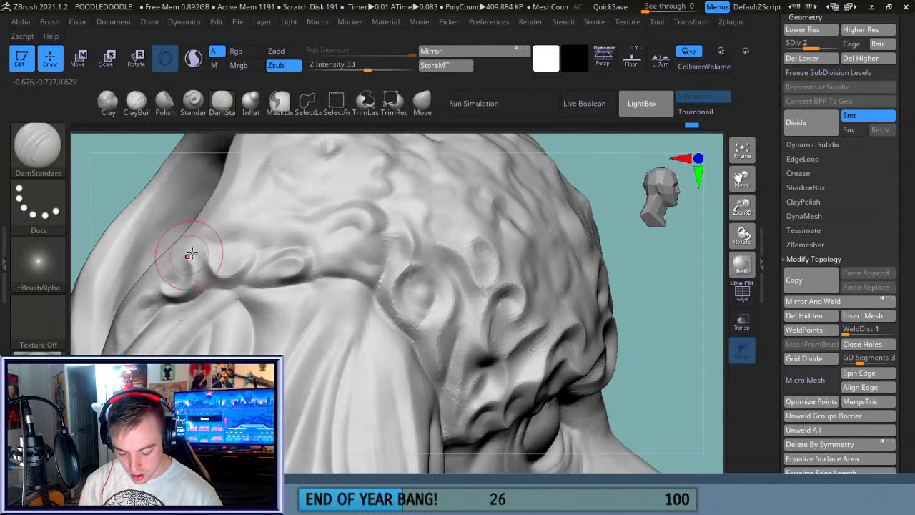
pyautogui.keyDown('alt'); pyautogui.moveTo(201, 279); pyautogui.dragTo(214, 254); pyautogui.keyUp('alt')
# - Define the curls along the hairline above the ear and raise a second row of curls over them
pyautogui.moveTo(291, 256)
pyautogui.mouseDown()
pyautogui.moveTo(269, 265)
pyautogui.moveTo(284, 266)
pyautogui.mouseUp()
pyautogui.moveTo(351, 246)
pyautogui.mouseDown()
pyautogui.moveTo(339, 241)
pyautogui.moveTo(404, 249)
pyautogui.moveTo(366, 263)
pyautogui.moveTo(391, 257)
pyautogui.mouseUp()
pyautogui.moveTo(402, 215); pyautogui.dragTo(411, 246)
pyautogui.moveTo(719, 204)
pyautogui.mouseDown()
pyautogui.moveTo(660, 179)
pyautogui.moveTo(576, 197)
pyautogui.mouseUp()
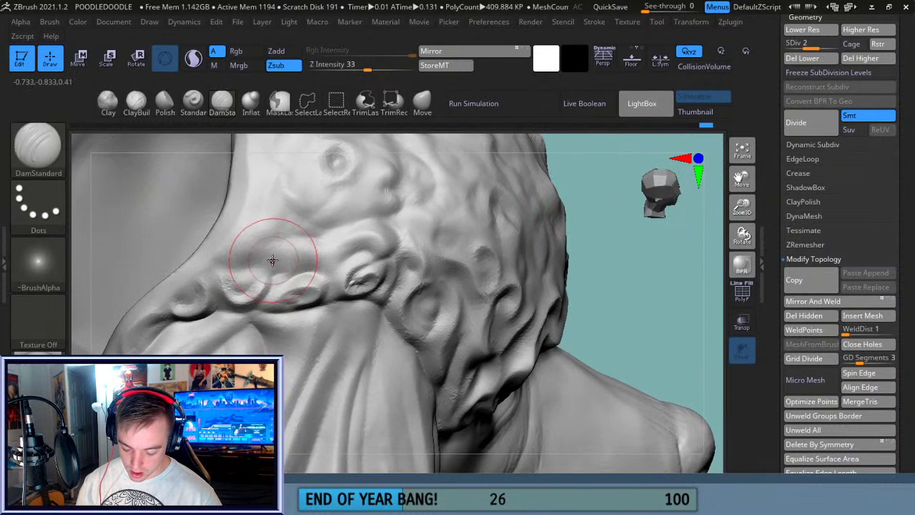
pyautogui.keyDown('alt'); pyautogui.moveTo(267, 266); pyautogui.dragTo(379, 238); pyautogui.keyUp('alt')
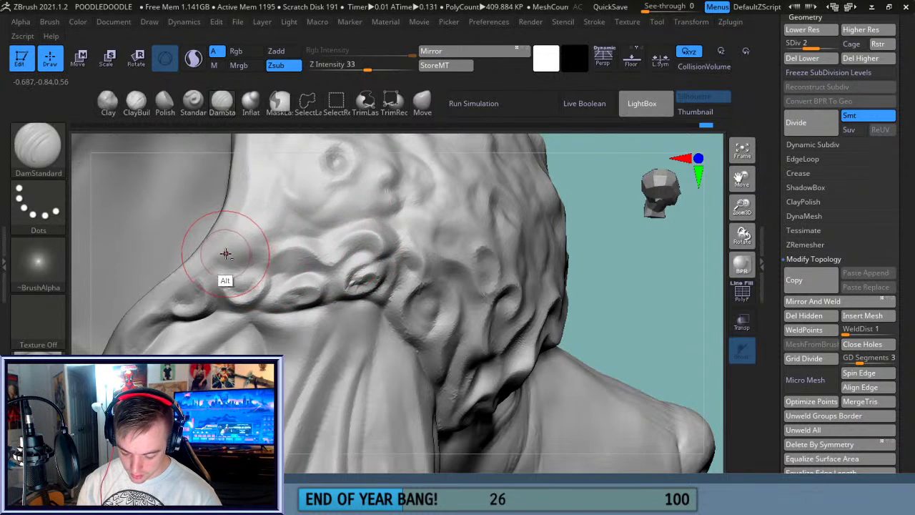
pyautogui.moveTo(290, 200)
pyautogui.keyDown('alt'); pyautogui.mouseDown()
pyautogui.moveTo(324, 210)
pyautogui.moveTo(389, 175)
pyautogui.moveTo(375, 202)
pyautogui.moveTo(400, 181)
pyautogui.mouseUp(); pyautogui.keyUp('alt')
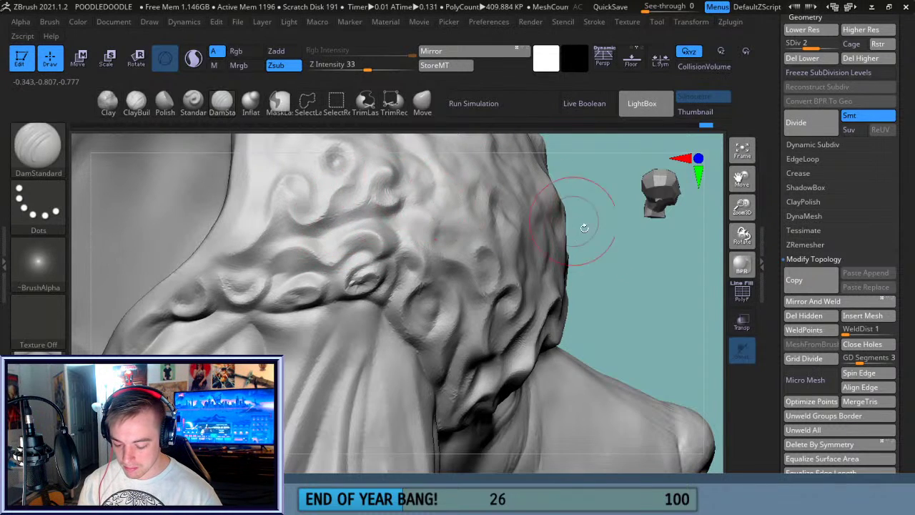
# - Add a round swirling curl on the side of the head above the front of the ear
pyautogui.moveTo(623, 261); pyautogui.dragTo(608, 272)
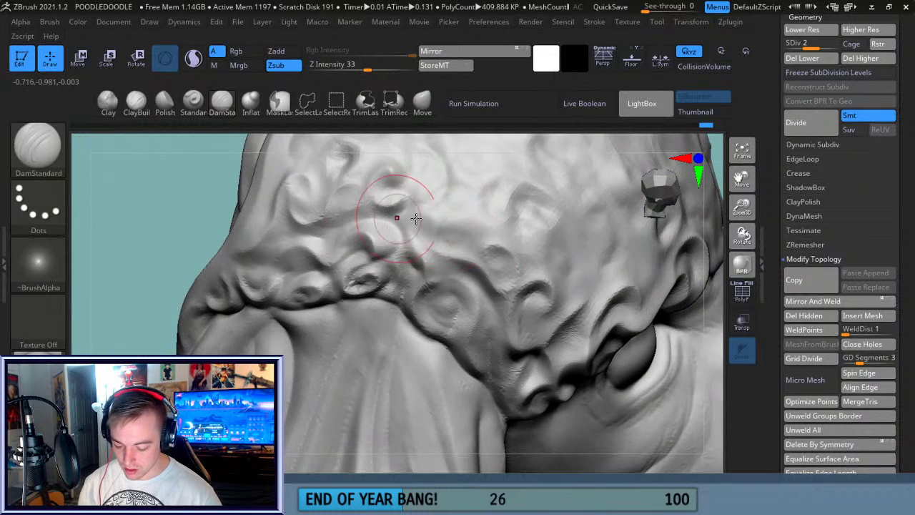
pyautogui.keyDown('alt'); pyautogui.moveTo(445, 201); pyautogui.dragTo(448, 196); pyautogui.keyUp('alt')
pyautogui.moveTo(438, 232)
pyautogui.keyDown('alt'); pyautogui.mouseDown()
pyautogui.moveTo(448, 212)
pyautogui.moveTo(476, 221)
pyautogui.moveTo(455, 235)
pyautogui.mouseUp(); pyautogui.keyUp('alt')
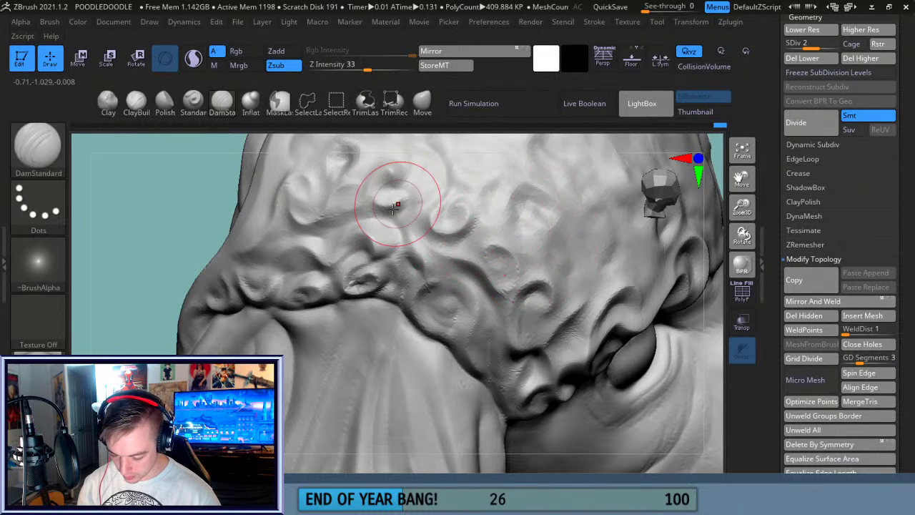
# - Sculpt small spiral curls and a round ringlet higher on the side of the head above the ear hairline
pyautogui.moveTo(133, 250); pyautogui.dragTo(259, 233)
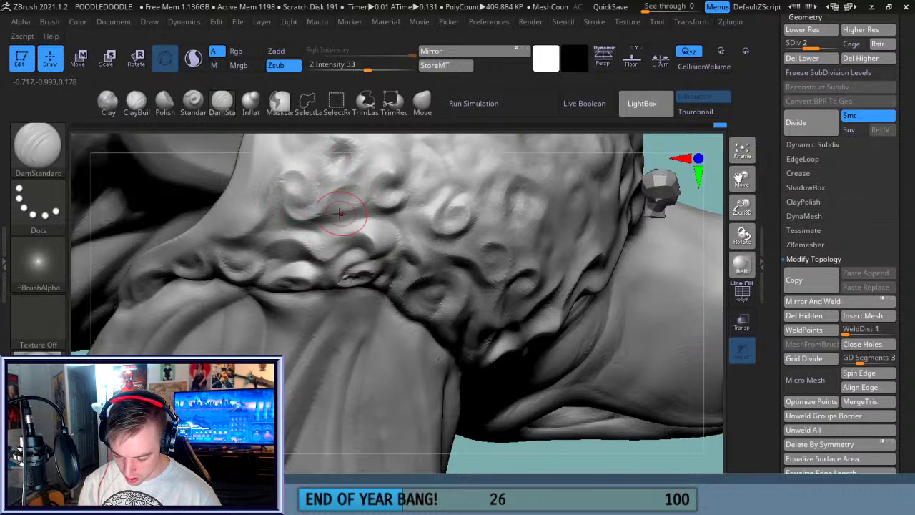
pyautogui.moveTo(733, 202); pyautogui.dragTo(705, 289)
pyautogui.moveTo(662, 242); pyautogui.dragTo(547, 243)
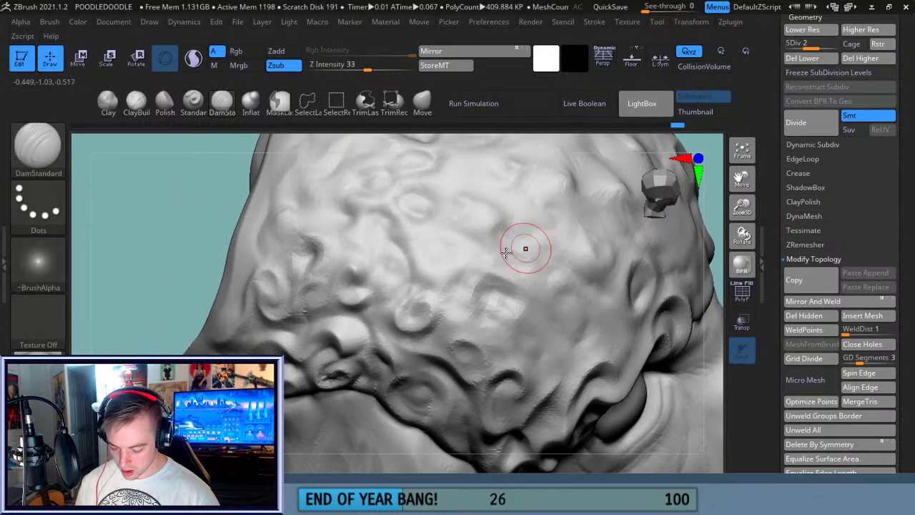
pyautogui.keyDown('alt'); pyautogui.moveTo(340, 286); pyautogui.dragTo(328, 294); pyautogui.keyUp('alt')
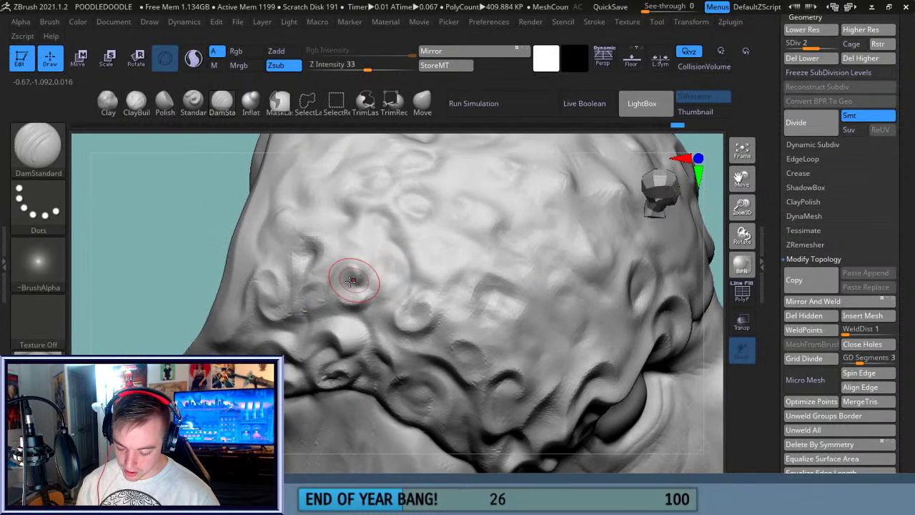
pyautogui.press('alt')
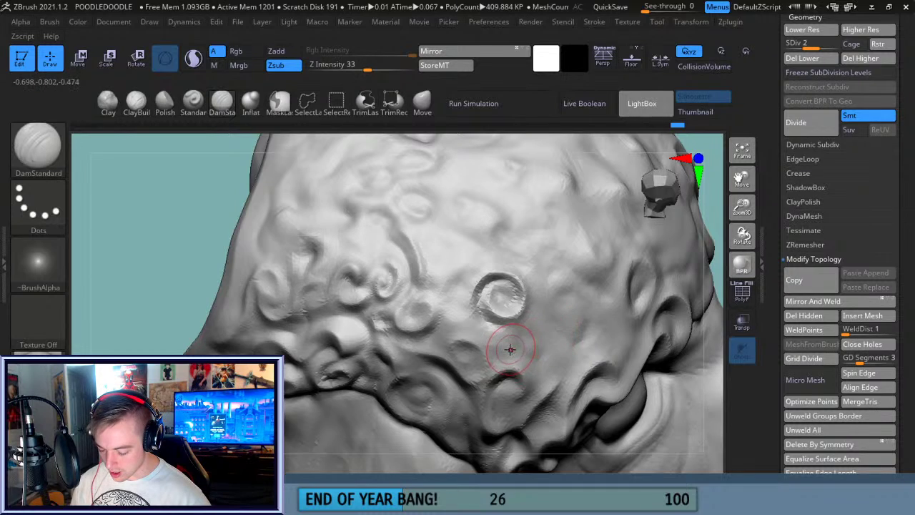
# - Sculpt a large round curl between the temple and the outer brow, undoing the first version and redrawing it
pyautogui.moveTo(513, 339)
pyautogui.keyDown('alt'); pyautogui.mouseDown()
pyautogui.moveTo(543, 355)
pyautogui.moveTo(546, 341)
pyautogui.mouseUp(); pyautogui.keyUp('alt')
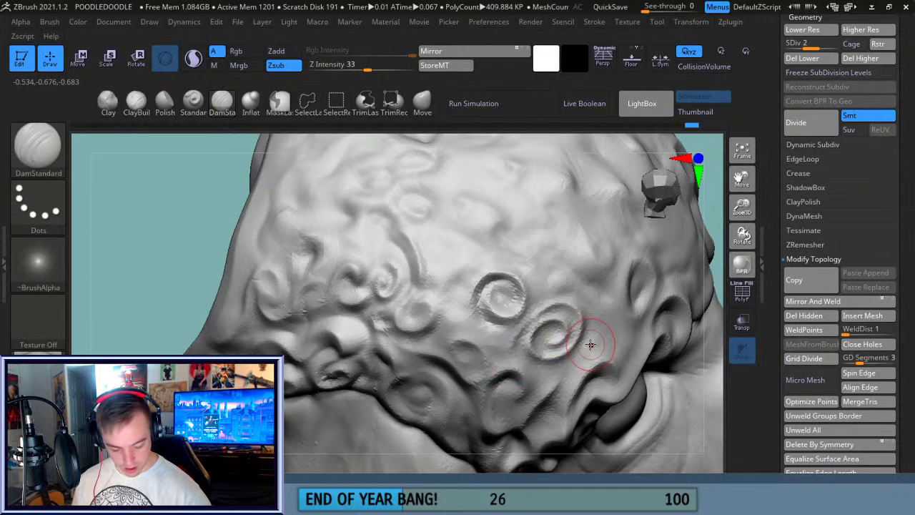
pyautogui.hotkey('ctrl', 'z')
pyautogui.keyDown('alt'); pyautogui.moveTo(557, 309); pyautogui.dragTo(556, 345); pyautogui.keyUp('alt')
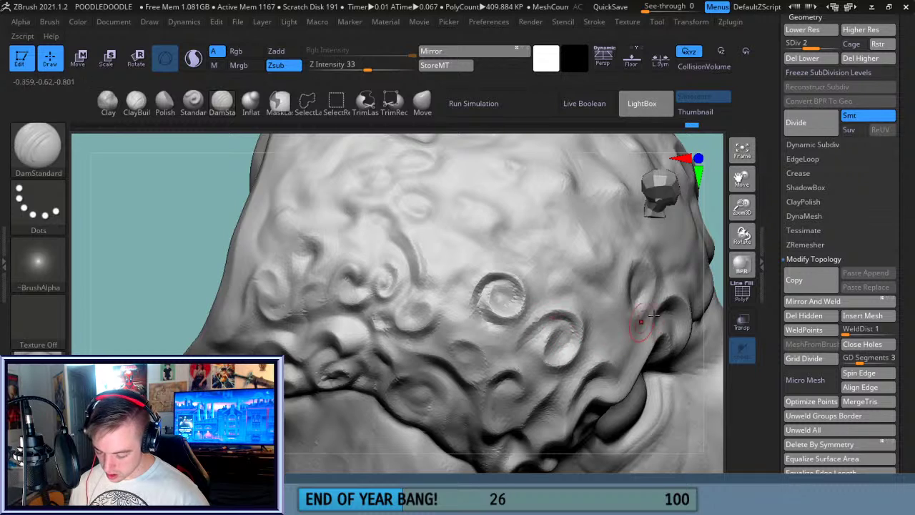
# - Add a small round curl just above the outer brow, between the larger brow and temple curls
pyautogui.moveTo(741, 183); pyautogui.dragTo(602, 182)
pyautogui.moveTo(658, 258); pyautogui.dragTo(620, 239)
pyautogui.moveTo(619, 239); pyautogui.dragTo(455, 325, button='right')
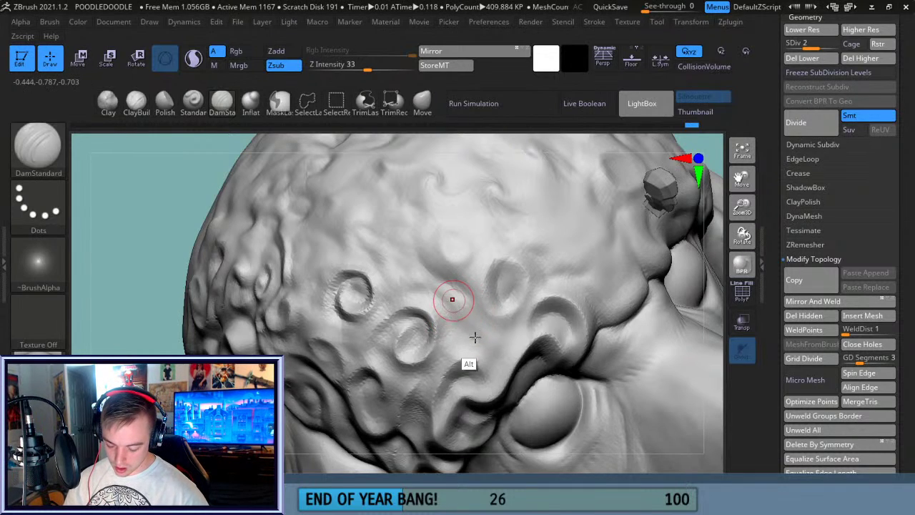
pyautogui.moveTo(467, 310)
pyautogui.mouseDown()
pyautogui.moveTo(474, 303)
pyautogui.moveTo(466, 309)
pyautogui.mouseUp()
pyautogui.hotkey('ctrl', 'z')
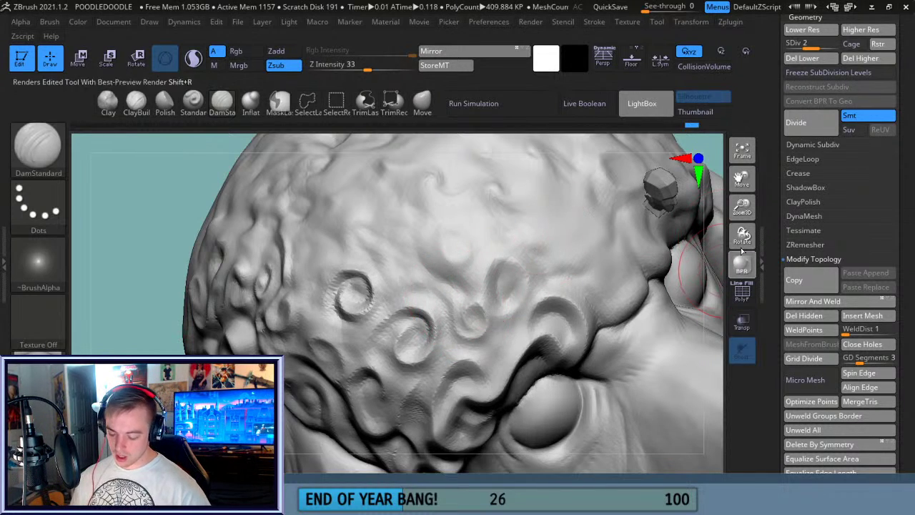
# - Raise more curls across the forehead hair above the brow
pyautogui.moveTo(742, 178); pyautogui.dragTo(746, 220)
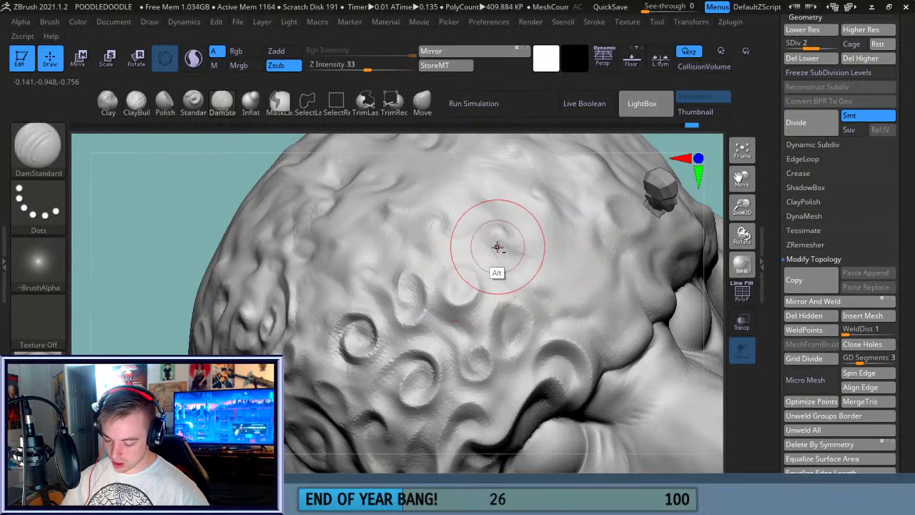
pyautogui.keyDown('alt'); pyautogui.moveTo(585, 300); pyautogui.dragTo(583, 278); pyautogui.keyUp('alt')
pyautogui.moveTo(595, 325)
pyautogui.keyDown('alt'); pyautogui.mouseDown()
pyautogui.moveTo(622, 349)
pyautogui.moveTo(610, 321)
pyautogui.moveTo(632, 329)
pyautogui.mouseUp(); pyautogui.keyUp('alt')
# - Fill the upper side of the head and the area toward the crown with raised curls using the inverted DamStandard brush
pyautogui.moveTo(745, 206)
pyautogui.mouseDown()
pyautogui.moveTo(575, 210)
pyautogui.moveTo(529, 257)
pyautogui.mouseUp()
pyautogui.moveTo(301, 377); pyautogui.dragTo(439, 327)
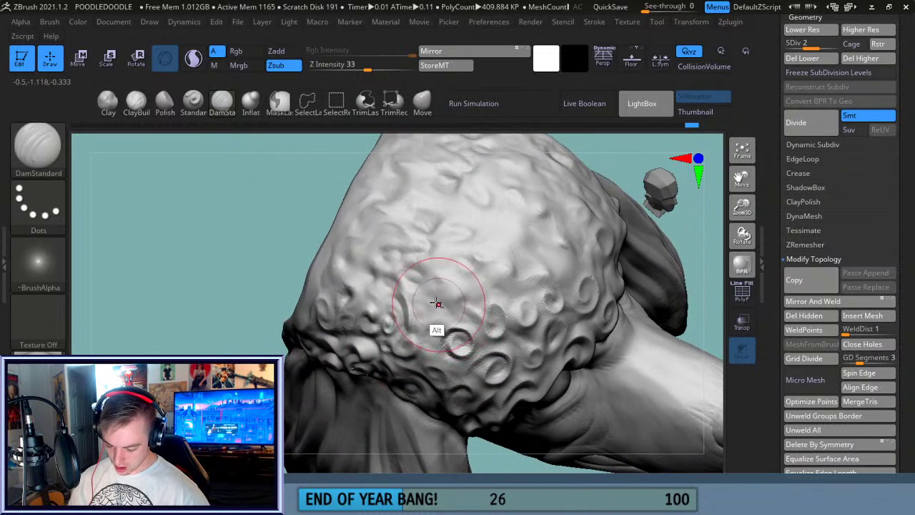
pyautogui.moveTo(445, 277)
pyautogui.keyDown('alt'); pyautogui.mouseDown()
pyautogui.moveTo(466, 294)
pyautogui.moveTo(452, 282)
pyautogui.moveTo(508, 277)
pyautogui.moveTo(509, 261)
pyautogui.mouseUp(); pyautogui.keyUp('alt')
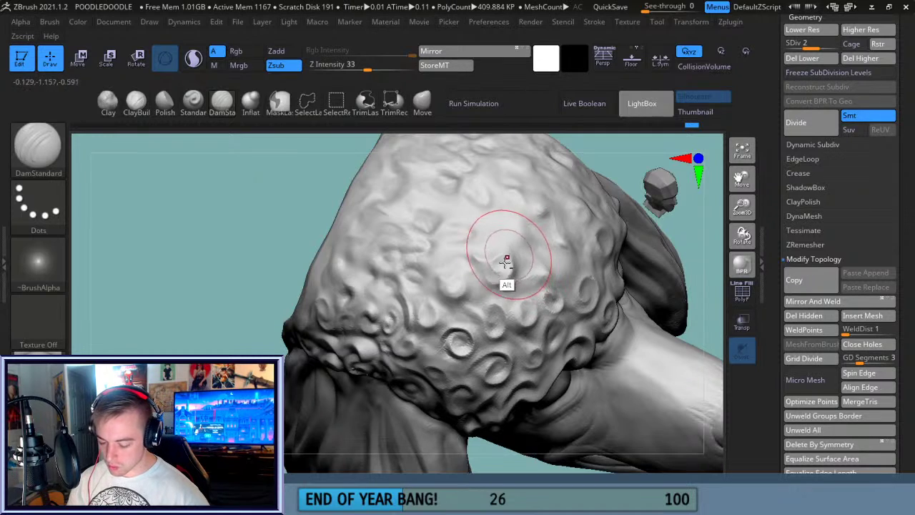
pyautogui.keyDown('alt'); pyautogui.moveTo(478, 292); pyautogui.dragTo(470, 308); pyautogui.keyUp('alt')
pyautogui.moveTo(528, 265)
pyautogui.keyDown('alt'); pyautogui.mouseDown()
pyautogui.moveTo(541, 270)
pyautogui.moveTo(534, 273)
pyautogui.mouseUp(); pyautogui.keyUp('alt')
pyautogui.moveTo(455, 255)
pyautogui.keyDown('alt'); pyautogui.mouseDown()
pyautogui.moveTo(441, 251)
pyautogui.moveTo(454, 260)
pyautogui.mouseUp(); pyautogui.keyUp('alt')
pyautogui.keyDown('alt'); pyautogui.moveTo(394, 266); pyautogui.dragTo(377, 256); pyautogui.keyUp('alt')
pyautogui.moveTo(230, 267); pyautogui.dragTo(260, 276)
pyautogui.moveTo(355, 277)
pyautogui.keyDown('alt'); pyautogui.mouseDown()
pyautogui.moveTo(364, 275)
pyautogui.moveTo(329, 290)
pyautogui.moveTo(351, 233)
pyautogui.moveTo(332, 252)
pyautogui.moveTo(395, 197)
pyautogui.moveTo(384, 241)
pyautogui.moveTo(394, 221)
pyautogui.moveTo(501, 198)
pyautogui.moveTo(414, 205)
pyautogui.moveTo(470, 225)
pyautogui.moveTo(444, 220)
pyautogui.mouseUp(); pyautogui.keyUp('alt')
# - Sculpt raised curls over the front of the topknot, from the forehead up toward the crown
pyautogui.moveTo(632, 231)
pyautogui.mouseDown()
pyautogui.moveTo(478, 227)
pyautogui.moveTo(546, 253)
pyautogui.moveTo(500, 237)
pyautogui.moveTo(524, 262)
pyautogui.mouseUp()
pyautogui.moveTo(641, 419); pyautogui.dragTo(565, 415)
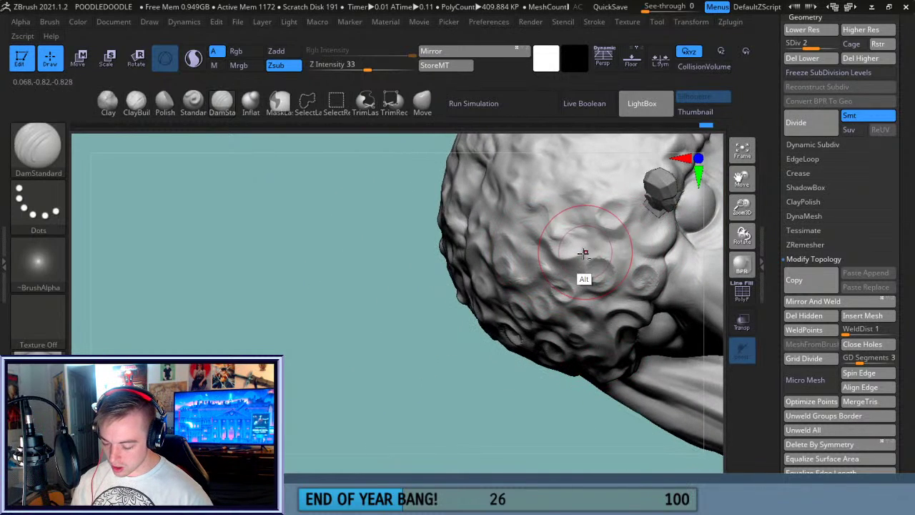
pyautogui.moveTo(470, 376); pyautogui.dragTo(564, 294)
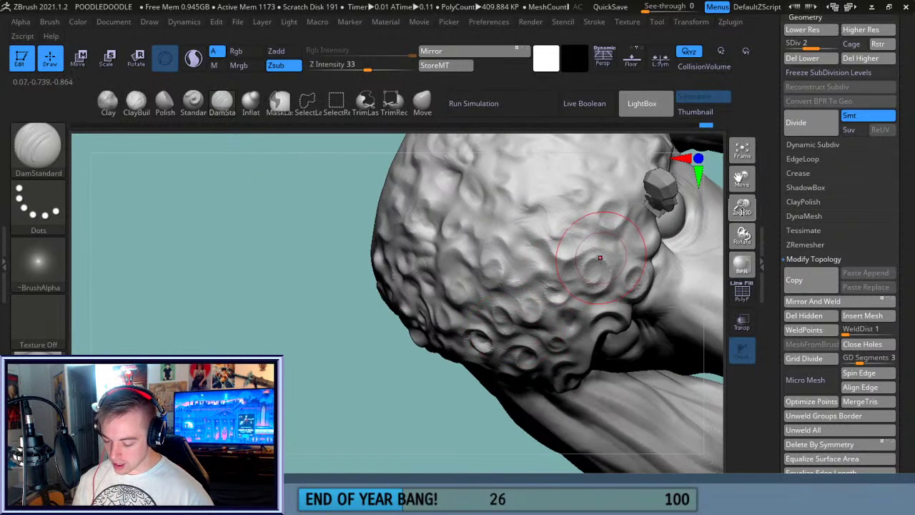
pyautogui.moveTo(731, 192); pyautogui.dragTo(670, 234)
pyautogui.moveTo(291, 426); pyautogui.dragTo(288, 398)
pyautogui.keyDown('alt'); pyautogui.moveTo(445, 247); pyautogui.dragTo(480, 227); pyautogui.keyUp('alt')
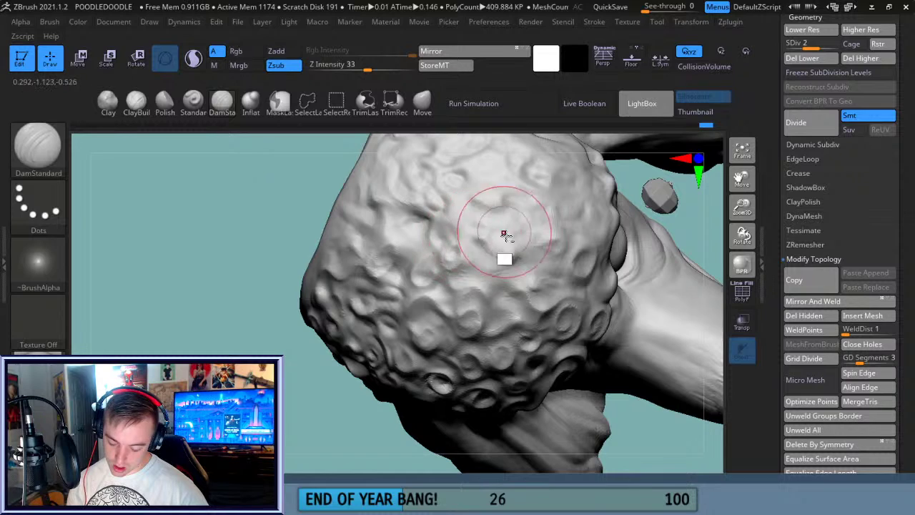
pyautogui.moveTo(479, 269)
pyautogui.keyDown('alt'); pyautogui.mouseDown()
pyautogui.moveTo(491, 274)
pyautogui.moveTo(511, 260)
pyautogui.moveTo(477, 220)
pyautogui.moveTo(546, 262)
pyautogui.moveTo(507, 264)
pyautogui.moveTo(537, 276)
pyautogui.moveTo(506, 285)
pyautogui.moveTo(501, 336)
pyautogui.mouseUp(); pyautogui.keyUp('alt')
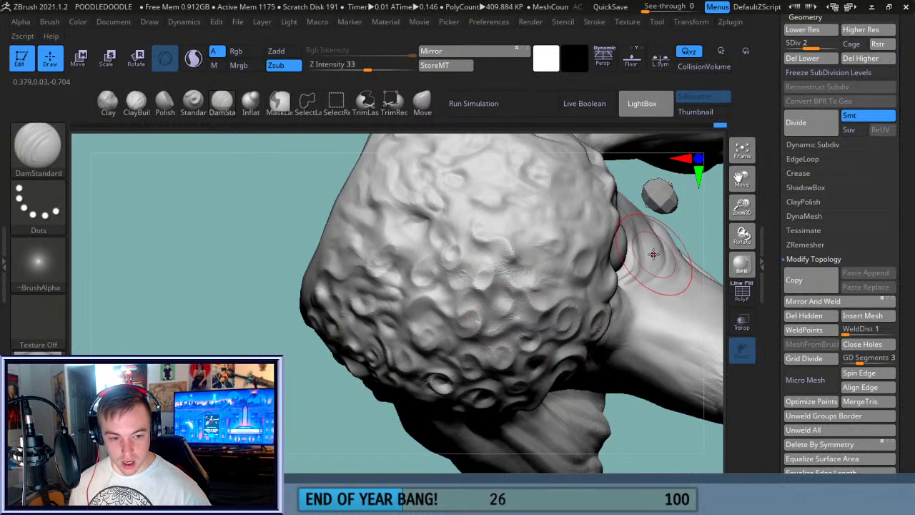
# - Extend the raised curls over the crown toward the edge of the head's rear opening
pyautogui.keyDown('alt'); pyautogui.moveTo(735, 197); pyautogui.dragTo(712, 243); pyautogui.keyUp('alt')
pyautogui.moveTo(665, 264); pyautogui.dragTo(679, 266)
pyautogui.keyDown('alt'); pyautogui.moveTo(395, 252); pyautogui.dragTo(404, 292); pyautogui.keyUp('alt')
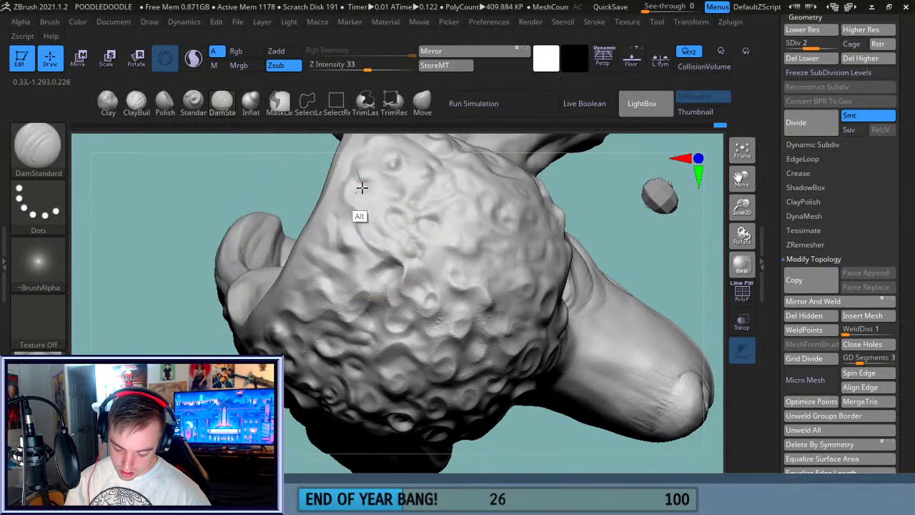
pyautogui.moveTo(169, 371)
pyautogui.mouseDown()
pyautogui.moveTo(222, 358)
pyautogui.moveTo(215, 379)
pyautogui.moveTo(204, 375)
pyautogui.mouseUp()
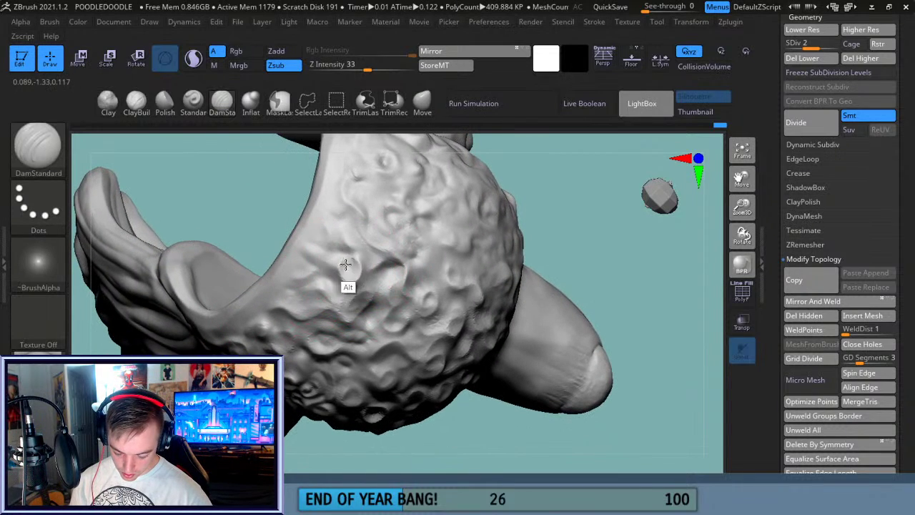
pyautogui.keyDown('alt'); pyautogui.moveTo(347, 262); pyautogui.dragTo(351, 274); pyautogui.keyUp('alt')
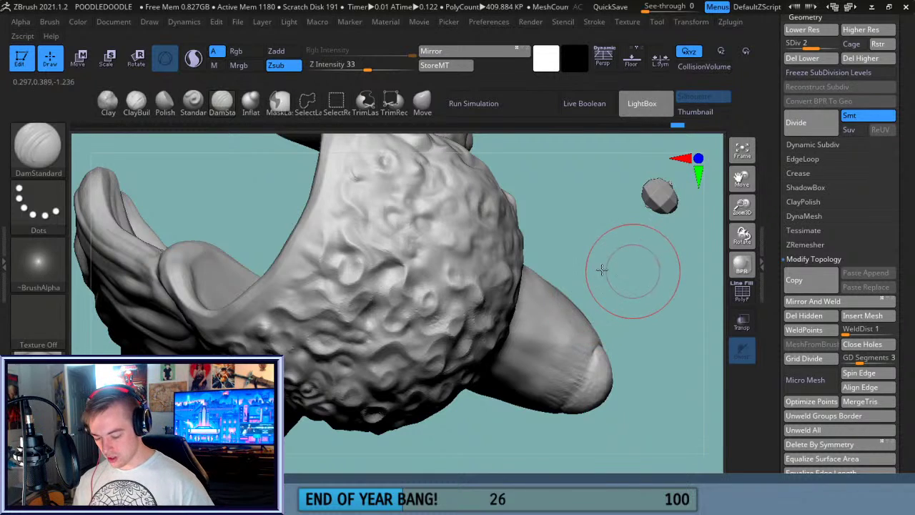
# - Adjust the shape of the curled hair on the side of the head with the Move brush at intensity 51
pyautogui.moveTo(631, 270); pyautogui.dragTo(465, 259)
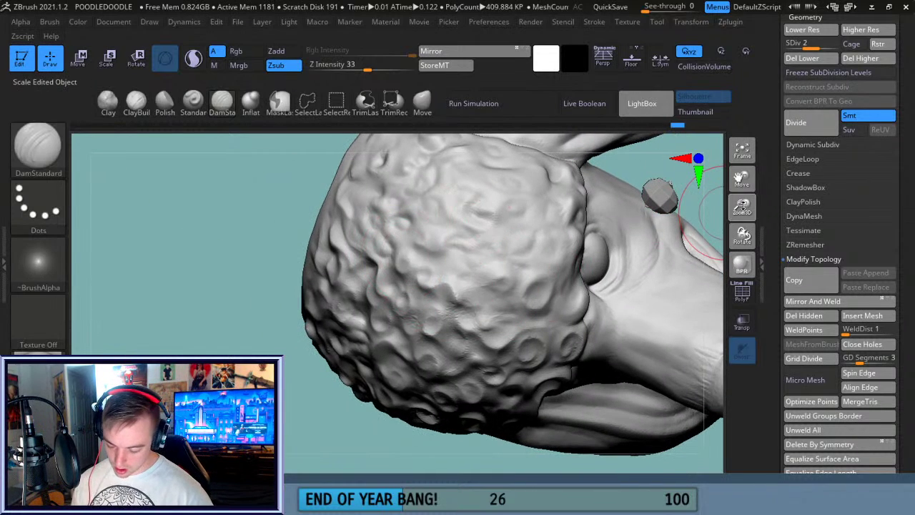
pyautogui.moveTo(730, 200)
pyautogui.keyDown('alt'); pyautogui.mouseDown()
pyautogui.moveTo(702, 248)
pyautogui.moveTo(676, 214)
pyautogui.moveTo(700, 184)
pyautogui.mouseUp(); pyautogui.keyUp('alt')
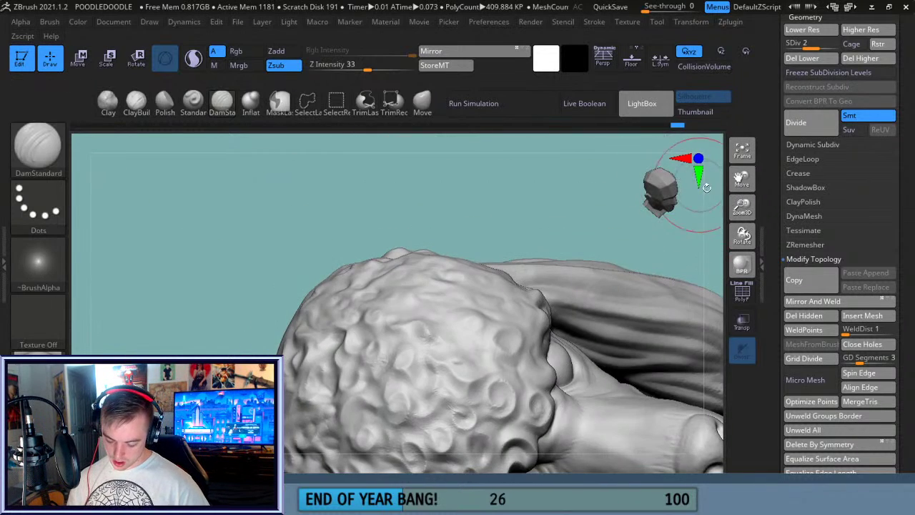
pyautogui.moveTo(741, 205); pyautogui.dragTo(708, 228)
pyautogui.moveTo(639, 331)
pyautogui.mouseDown()
pyautogui.moveTo(630, 250)
pyautogui.moveTo(622, 343)
pyautogui.moveTo(607, 368)
pyautogui.moveTo(646, 322)
pyautogui.mouseUp()
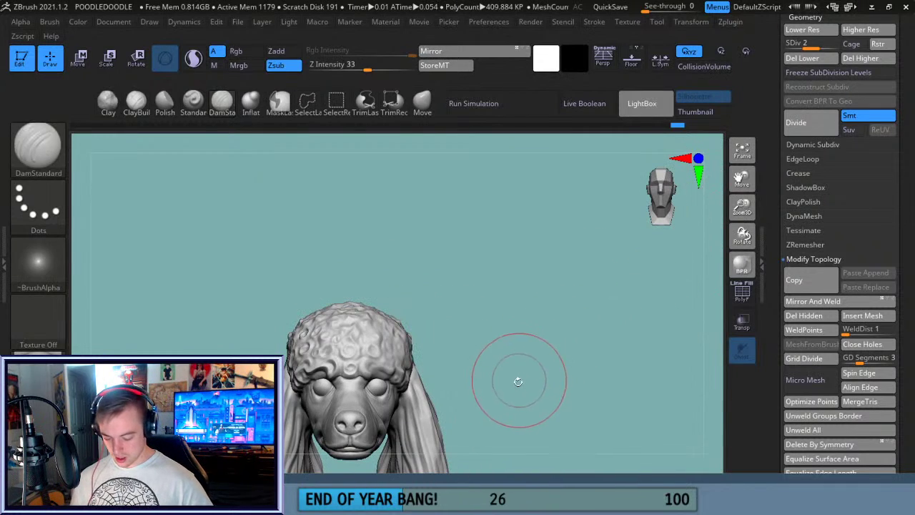
pyautogui.moveTo(509, 392); pyautogui.dragTo(565, 403)
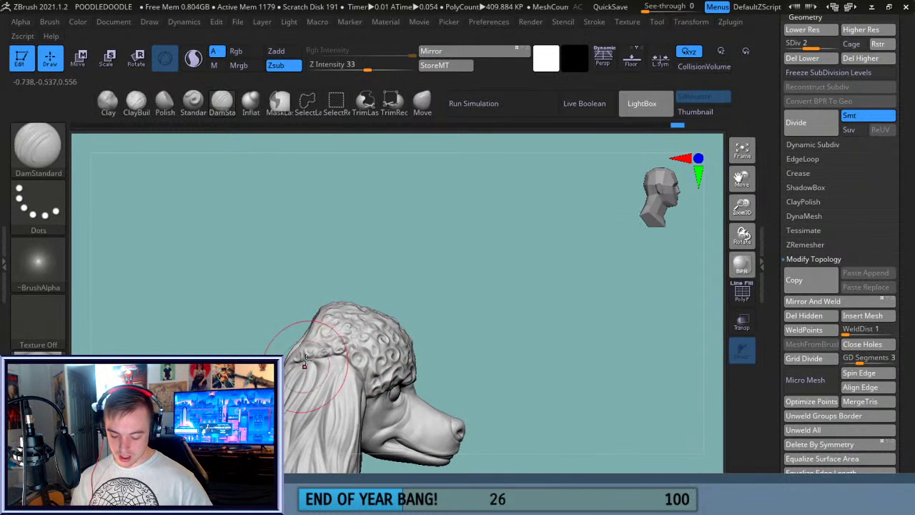
pyautogui.moveTo(743, 208); pyautogui.dragTo(746, 250)
pyautogui.moveTo(742, 179); pyautogui.dragTo(758, 119)
pyautogui.click(423, 104)
pyautogui.moveTo(599, 229)
pyautogui.mouseDown()
pyautogui.moveTo(591, 260)
pyautogui.moveTo(375, 331)
pyautogui.mouseUp()
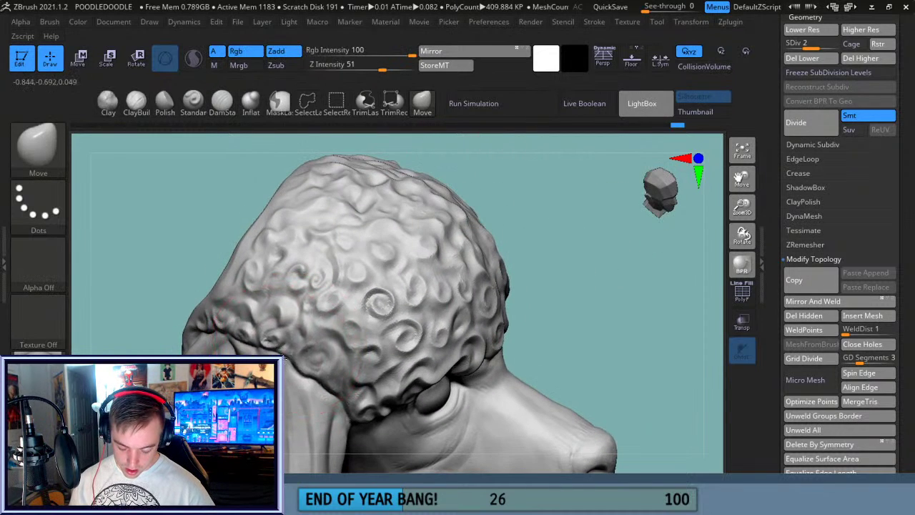
pyautogui.moveTo(528, 327); pyautogui.dragTo(607, 307)
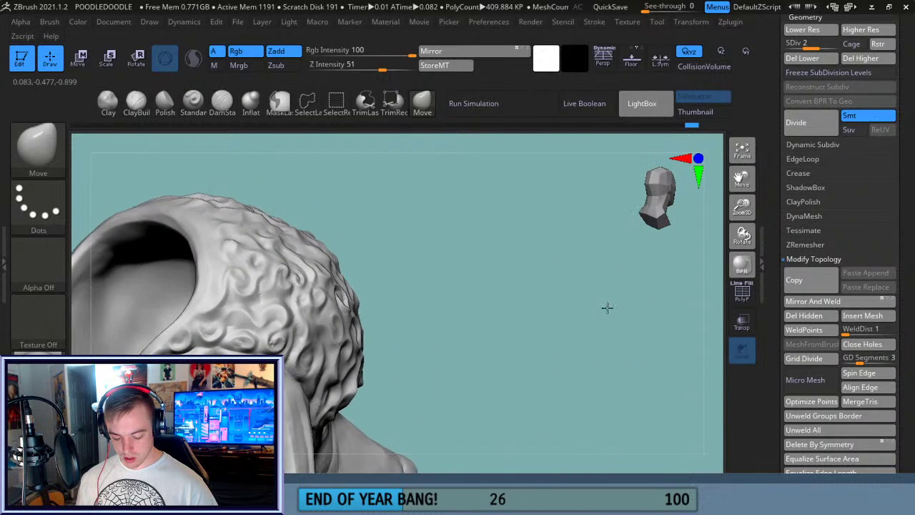
# - Carve creases beside the end curl where the side hairline meets the rear opening, using the DamStandard brush at intensity 33
pyautogui.click(222, 102)
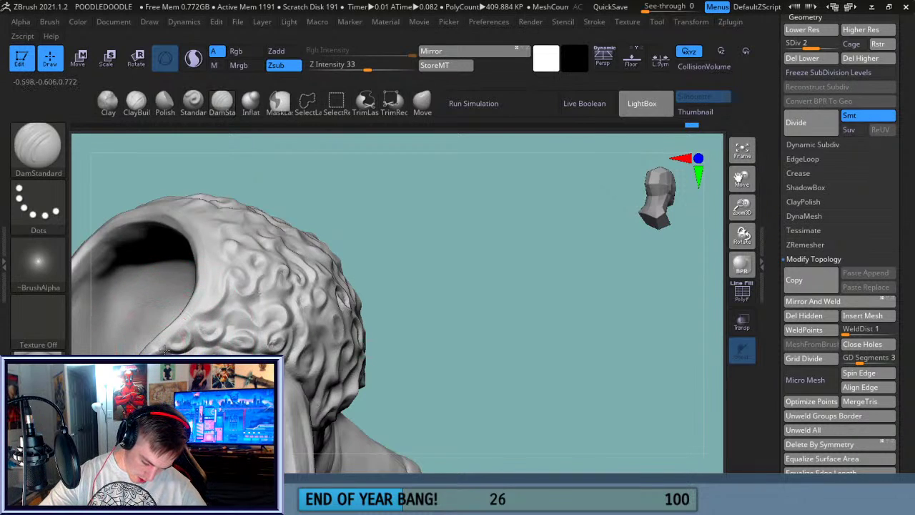
pyautogui.moveTo(442, 281); pyautogui.dragTo(594, 266)
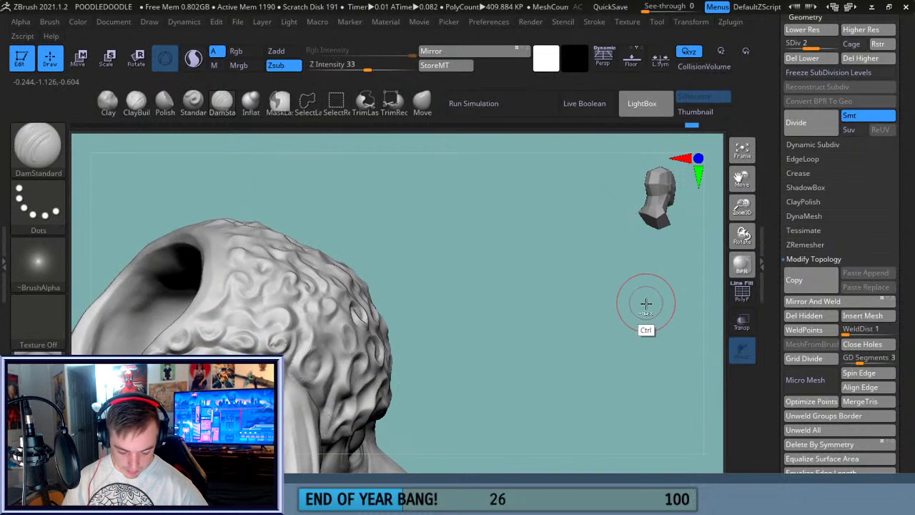
pyautogui.moveTo(742, 207); pyautogui.dragTo(713, 247)
pyautogui.moveTo(742, 180); pyautogui.dragTo(774, 164)
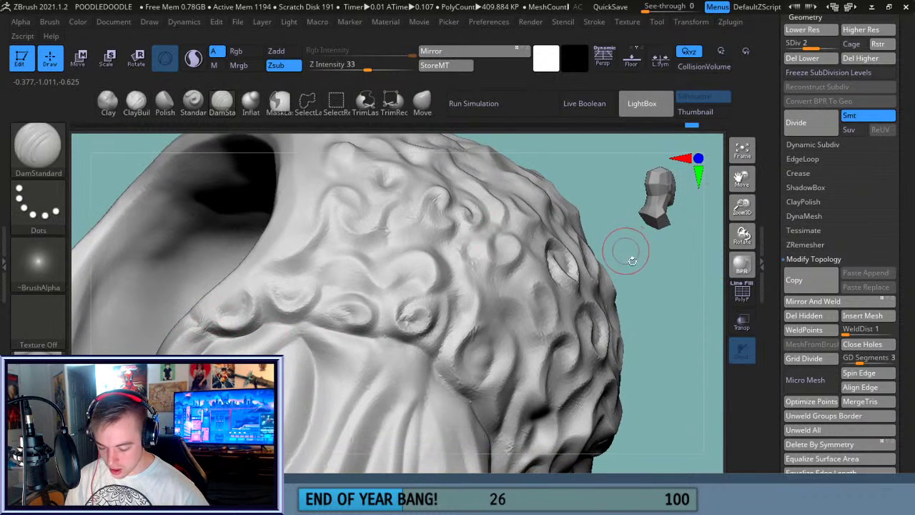
pyautogui.moveTo(632, 259); pyautogui.dragTo(358, 306)
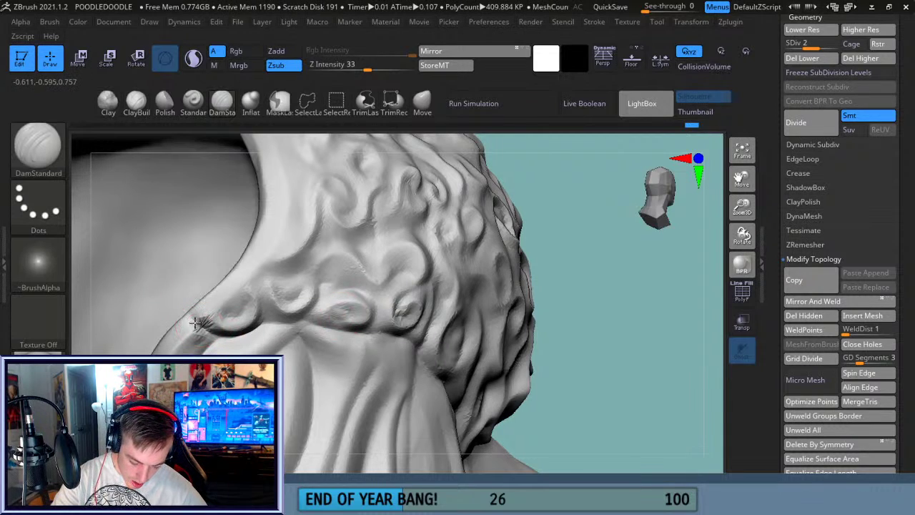
# - Smooth the surface between the end curl and the rim of the head's rear opening
pyautogui.press('shift')
pyautogui.keyDown('shift'); pyautogui.moveTo(208, 328); pyautogui.dragTo(200, 321); pyautogui.keyUp('shift')
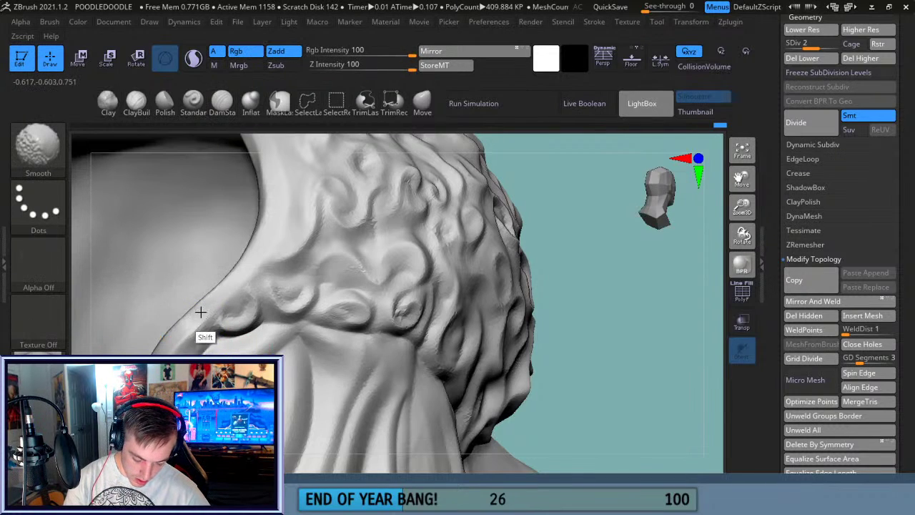
pyautogui.moveTo(232, 300)
pyautogui.keyDown('shift'); pyautogui.mouseDown()
pyautogui.moveTo(222, 321)
pyautogui.moveTo(230, 312)
pyautogui.mouseUp(); pyautogui.keyUp('shift')
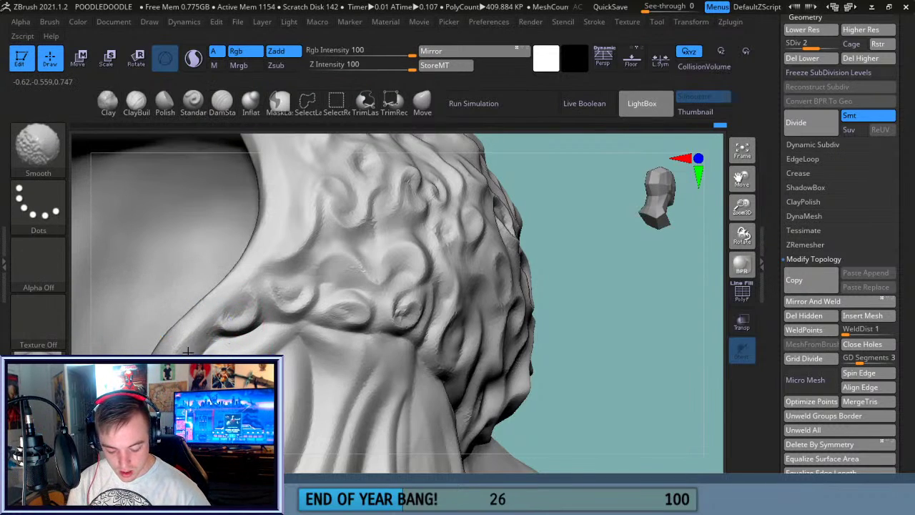
pyautogui.moveTo(633, 287); pyautogui.dragTo(616, 268)
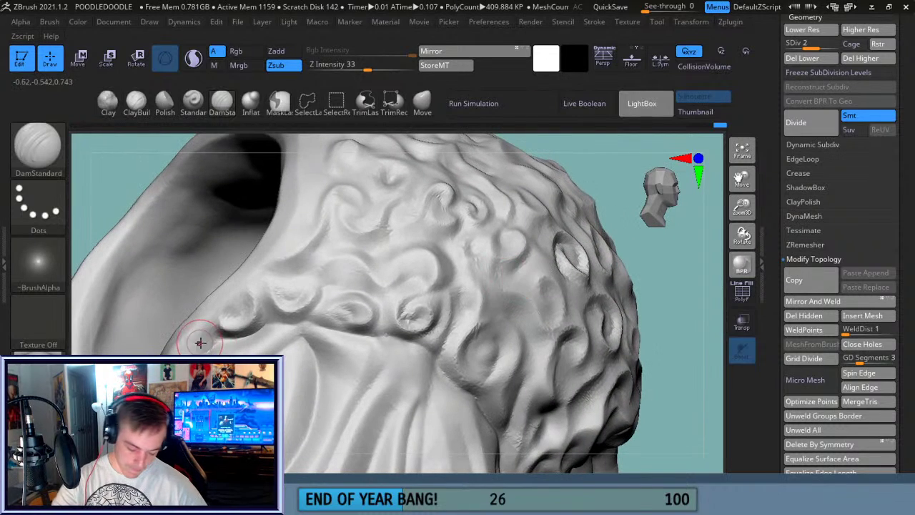
pyautogui.press('shift')
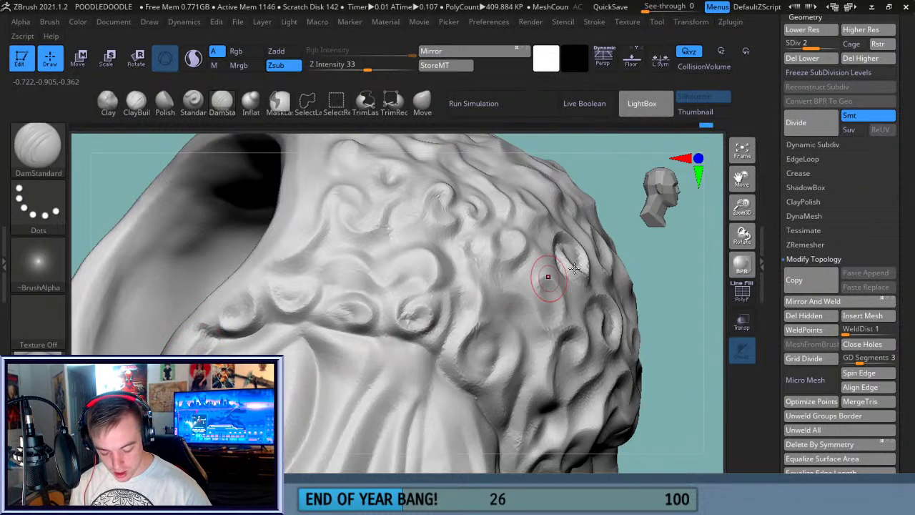
# - Puff up the curls along the side hairline above the ear with the Inflat brush at intensity 10
pyautogui.moveTo(741, 209); pyautogui.dragTo(684, 297)
pyautogui.moveTo(648, 352)
pyautogui.mouseDown()
pyautogui.moveTo(624, 354)
pyautogui.moveTo(622, 325)
pyautogui.moveTo(628, 334)
pyautogui.moveTo(601, 347)
pyautogui.moveTo(628, 345)
pyautogui.mouseUp()
pyautogui.click(250, 102)
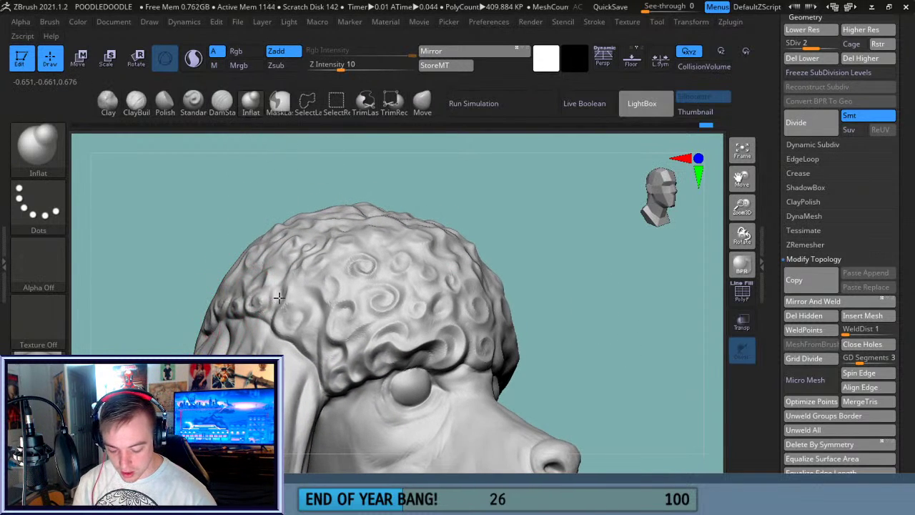
pyautogui.moveTo(316, 334)
pyautogui.mouseDown()
pyautogui.moveTo(344, 366)
pyautogui.moveTo(361, 359)
pyautogui.mouseUp()
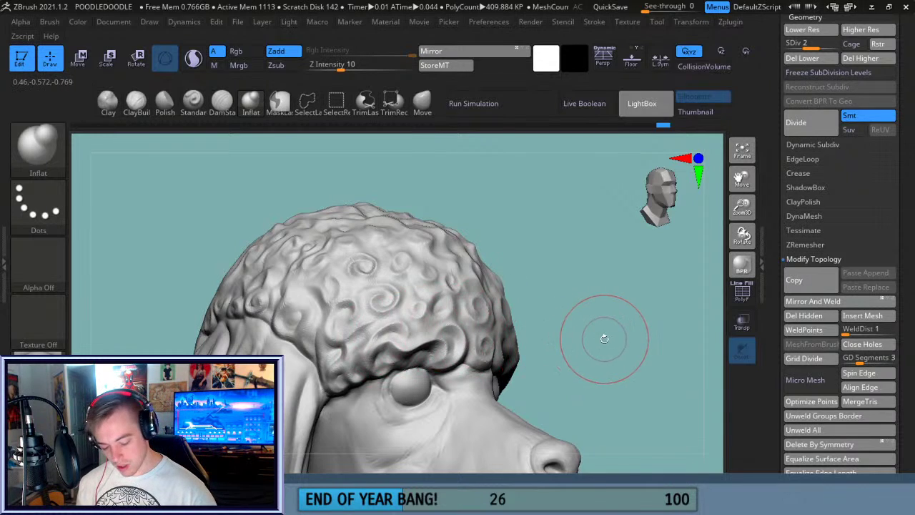
pyautogui.moveTo(547, 236); pyautogui.dragTo(595, 231)
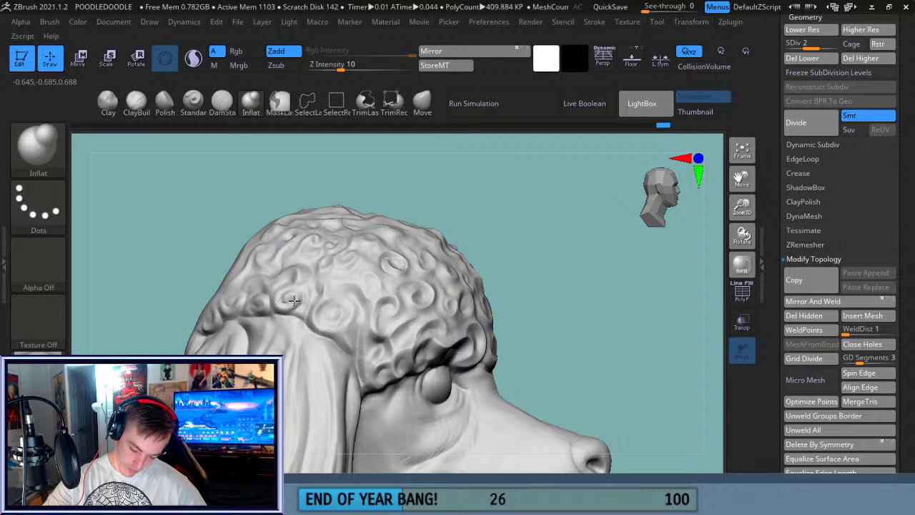
pyautogui.moveTo(555, 282); pyautogui.dragTo(531, 293)
pyautogui.moveTo(413, 192); pyautogui.dragTo(436, 204)
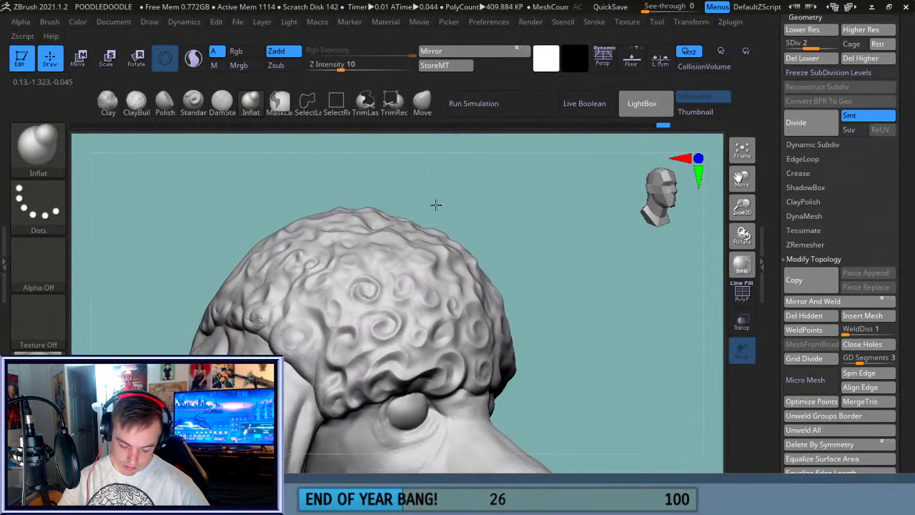
# - Puff up the curls on the side of the poodle's crown with the Inflat brush
pyautogui.moveTo(300, 309)
pyautogui.mouseDown()
pyautogui.moveTo(351, 380)
pyautogui.moveTo(319, 288)
pyautogui.moveTo(286, 279)
pyautogui.mouseUp()
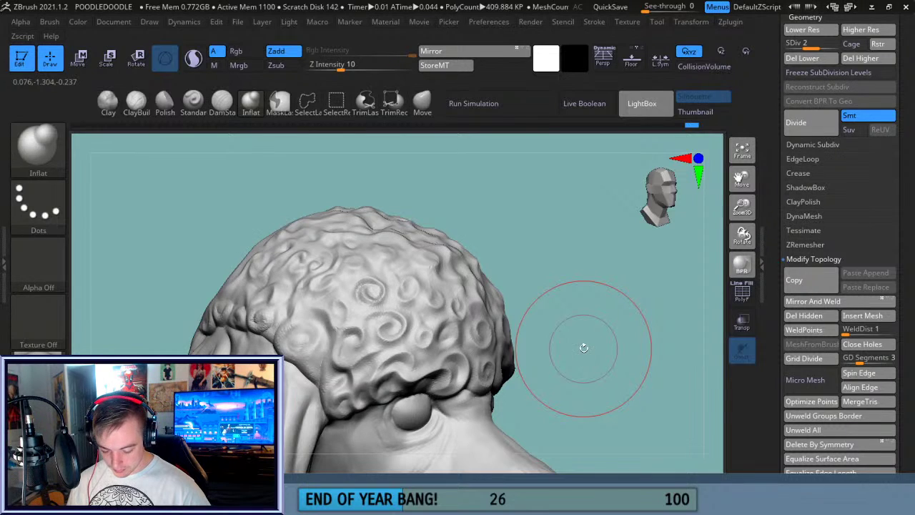
pyautogui.moveTo(613, 331)
pyautogui.mouseDown()
pyautogui.moveTo(587, 361)
pyautogui.moveTo(578, 352)
pyautogui.moveTo(593, 339)
pyautogui.moveTo(623, 362)
pyautogui.moveTo(650, 347)
pyautogui.moveTo(795, 369)
pyautogui.mouseUp()
pyautogui.press('f')
pyautogui.moveTo(596, 368); pyautogui.dragTo(699, 368)
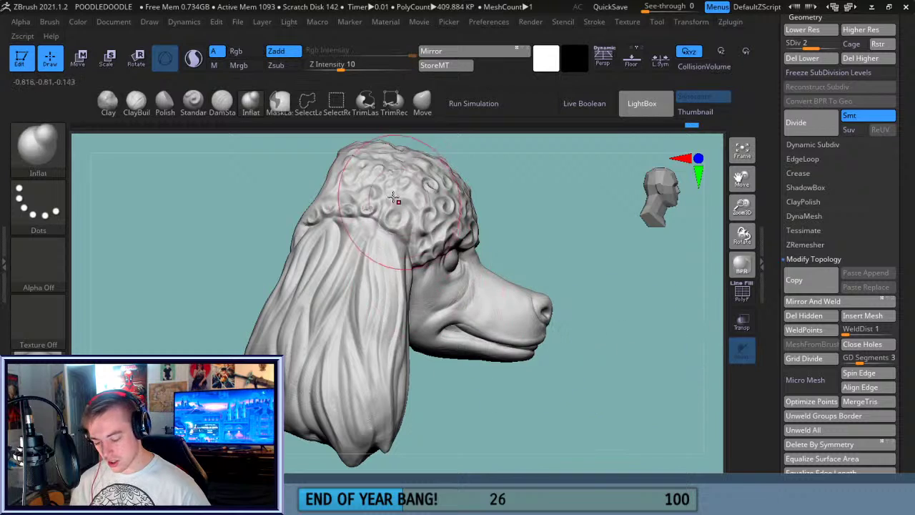
pyautogui.moveTo(628, 350)
pyautogui.mouseDown()
pyautogui.moveTo(582, 339)
pyautogui.moveTo(626, 310)
pyautogui.moveTo(632, 282)
pyautogui.moveTo(541, 214)
pyautogui.mouseUp()
# - Reshape the curls where the ear joins the side of the head with the Move brush
pyautogui.click(422, 103)
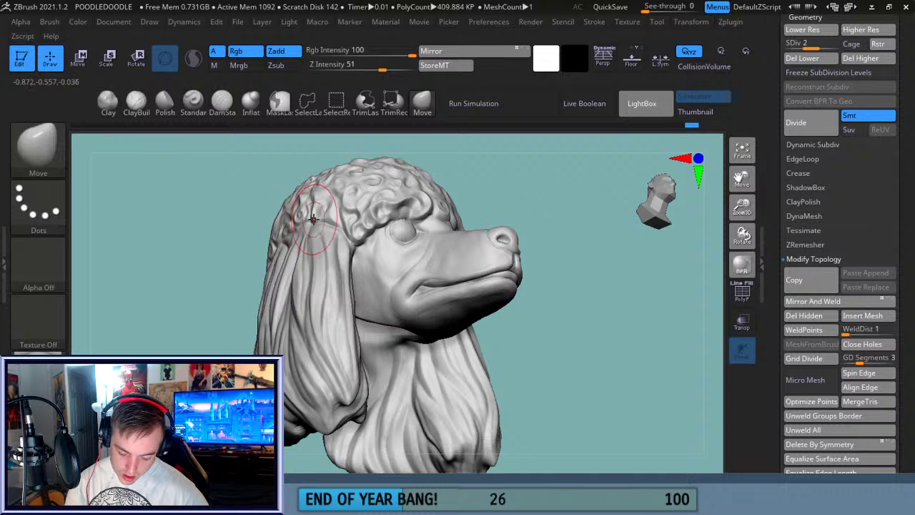
pyautogui.moveTo(490, 180); pyautogui.dragTo(480, 183)
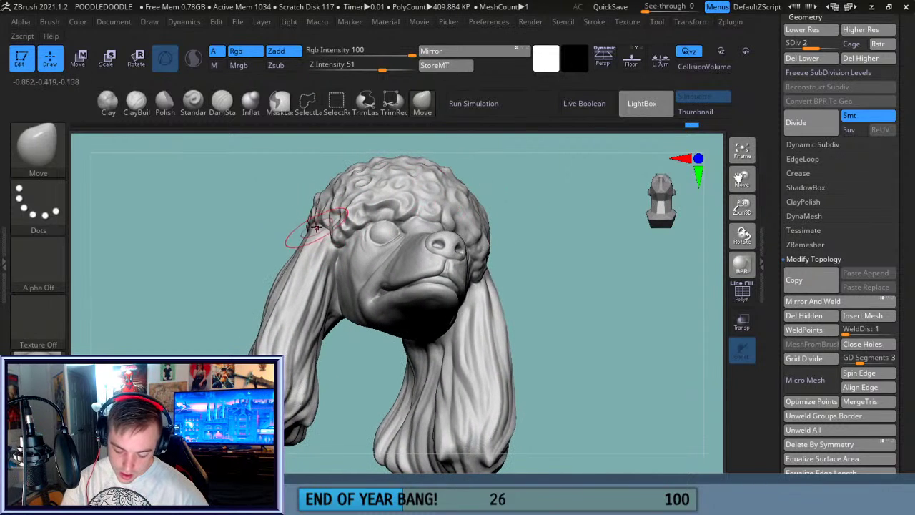
pyautogui.moveTo(322, 228)
pyautogui.mouseDown()
pyautogui.moveTo(295, 224)
pyautogui.moveTo(267, 186)
pyautogui.moveTo(272, 194)
pyautogui.moveTo(294, 186)
pyautogui.moveTo(290, 218)
pyautogui.mouseUp()
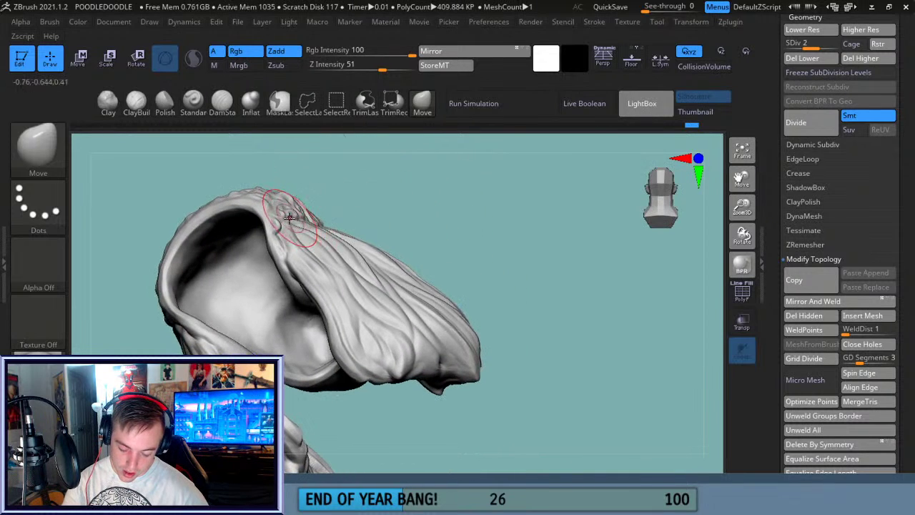
pyautogui.moveTo(368, 175); pyautogui.dragTo(291, 203)
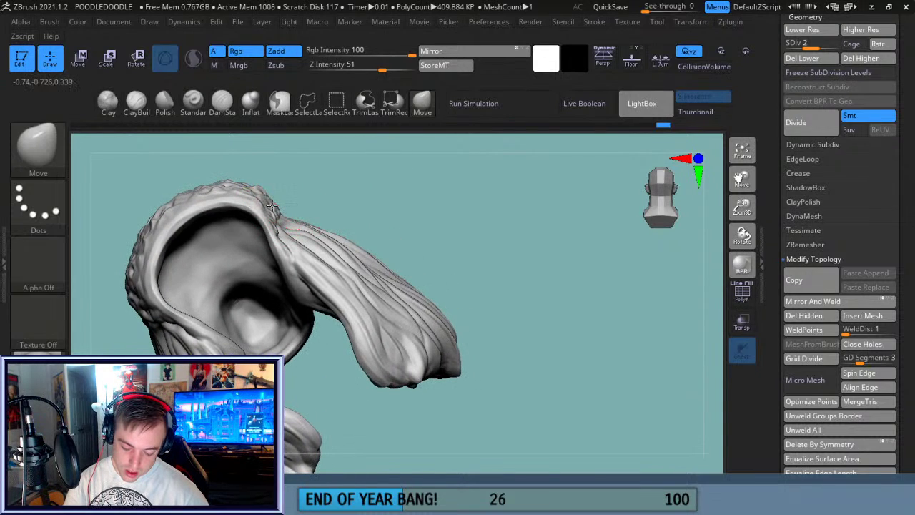
pyautogui.moveTo(304, 174); pyautogui.dragTo(270, 192)
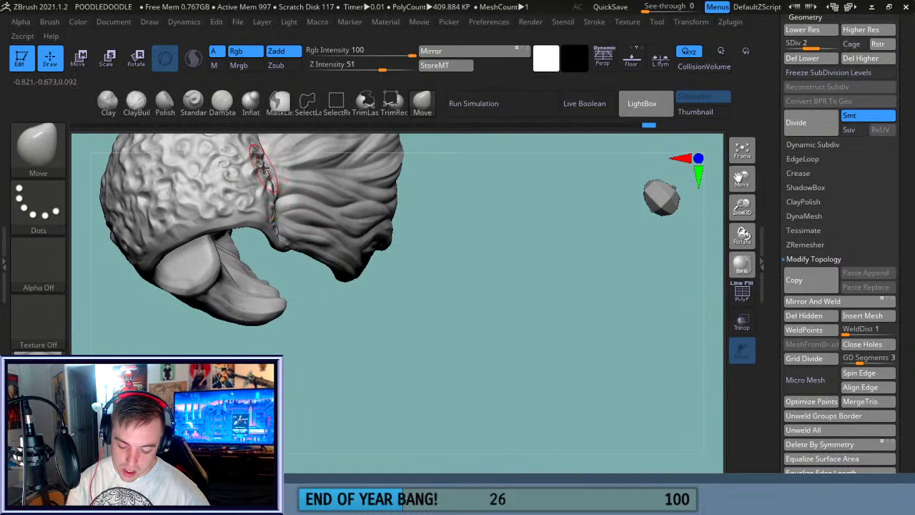
# - Adjust the outline of the curly cap beside the ears with the Move brush, checking it from above, behind and in front
pyautogui.moveTo(741, 179); pyautogui.dragTo(751, 286)
pyautogui.moveTo(580, 280); pyautogui.dragTo(581, 306)
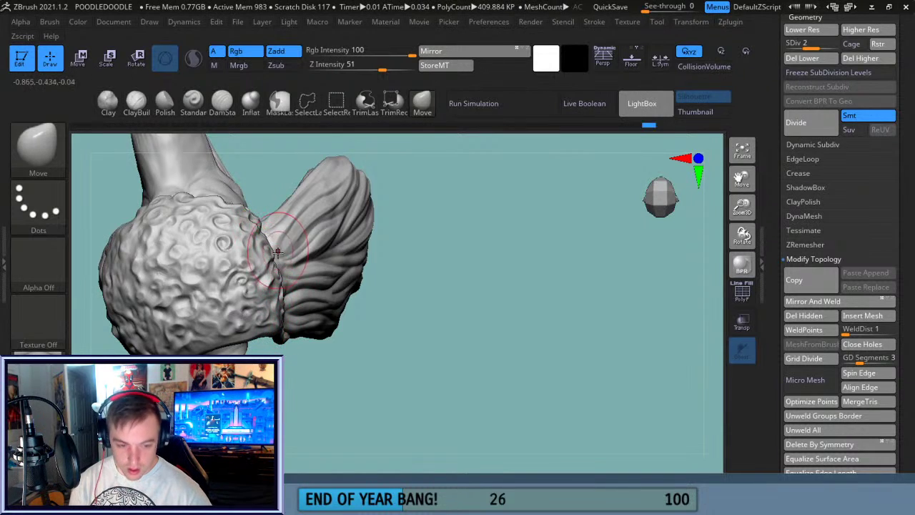
pyautogui.moveTo(419, 280); pyautogui.dragTo(440, 159)
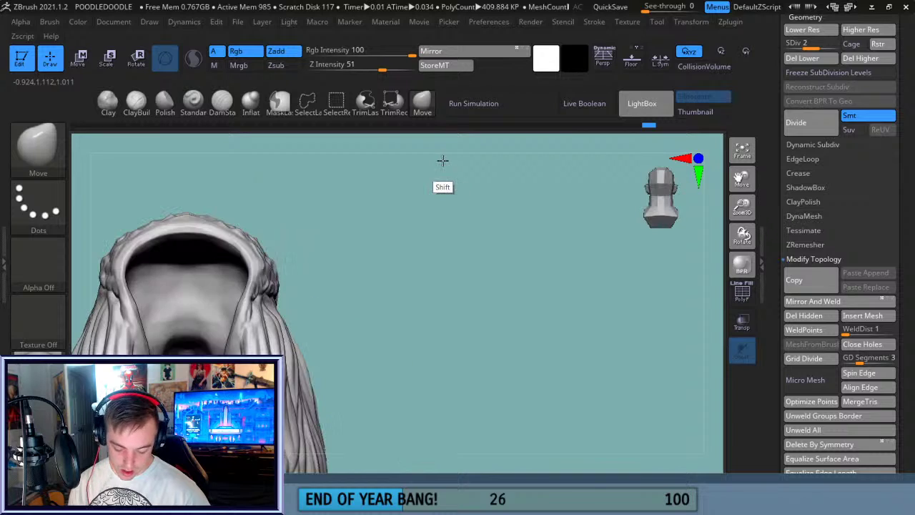
pyautogui.moveTo(474, 286); pyautogui.dragTo(404, 309)
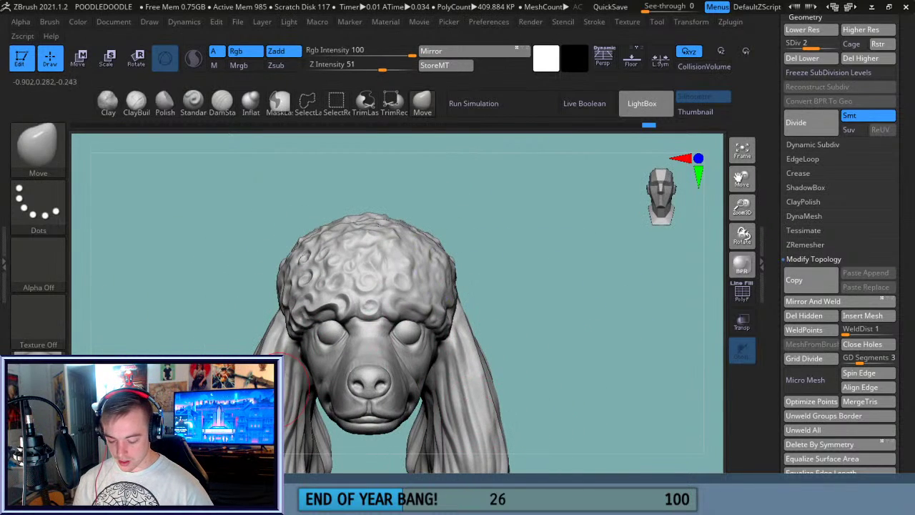
pyautogui.moveTo(742, 180); pyautogui.dragTo(740, 177)
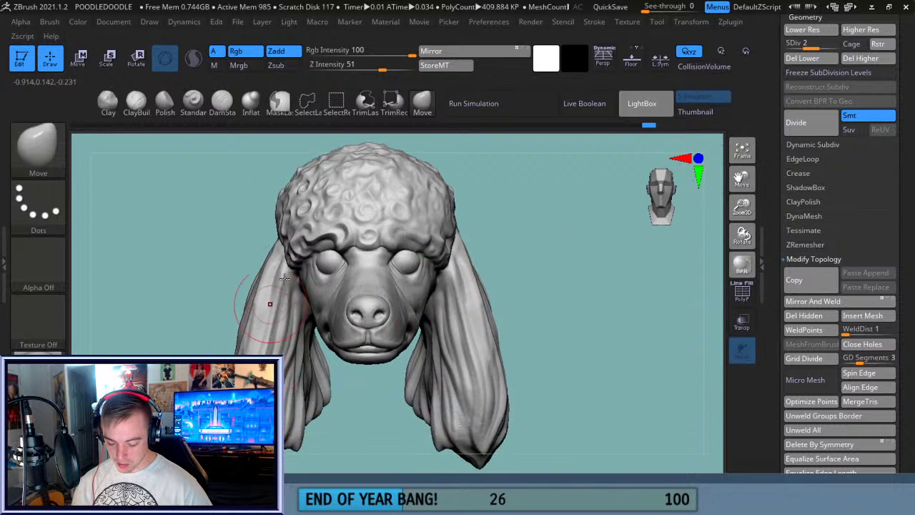
# - Carve deeper creases with the DamStandard brush between the crown's curls and the ear hair
pyautogui.moveTo(558, 368); pyautogui.dragTo(608, 366)
pyautogui.moveTo(743, 208); pyautogui.dragTo(742, 257)
pyautogui.click(222, 103)
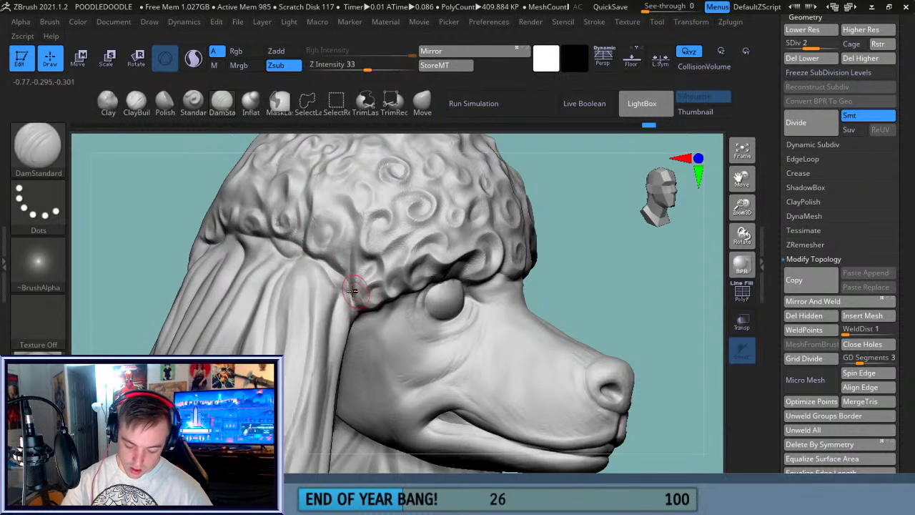
pyautogui.moveTo(139, 239); pyautogui.dragTo(247, 285)
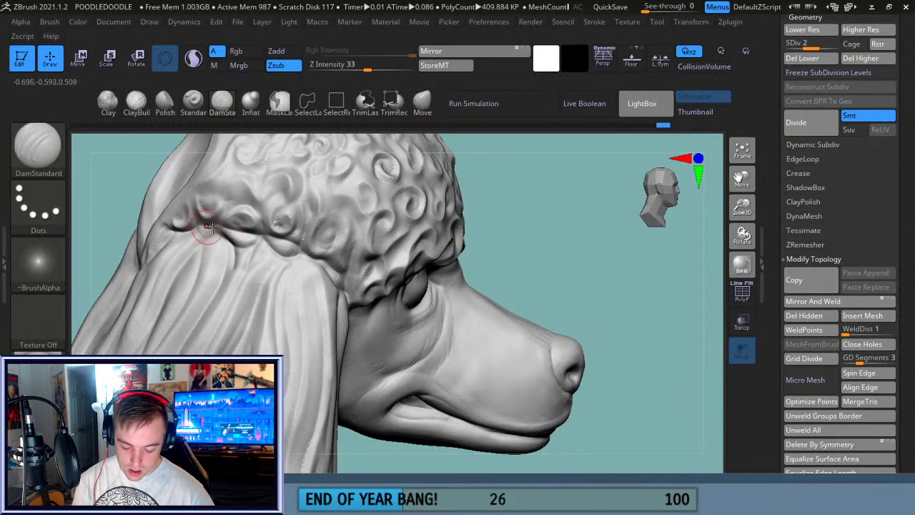
pyautogui.moveTo(590, 276); pyautogui.dragTo(554, 259)
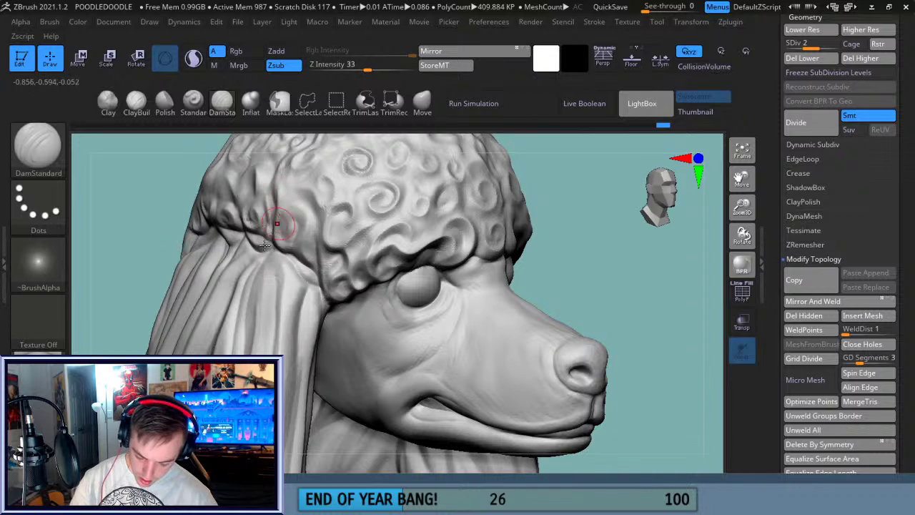
# - Smooth and refine the small curls along the hairline above the ear
pyautogui.moveTo(111, 275); pyautogui.dragTo(208, 229)
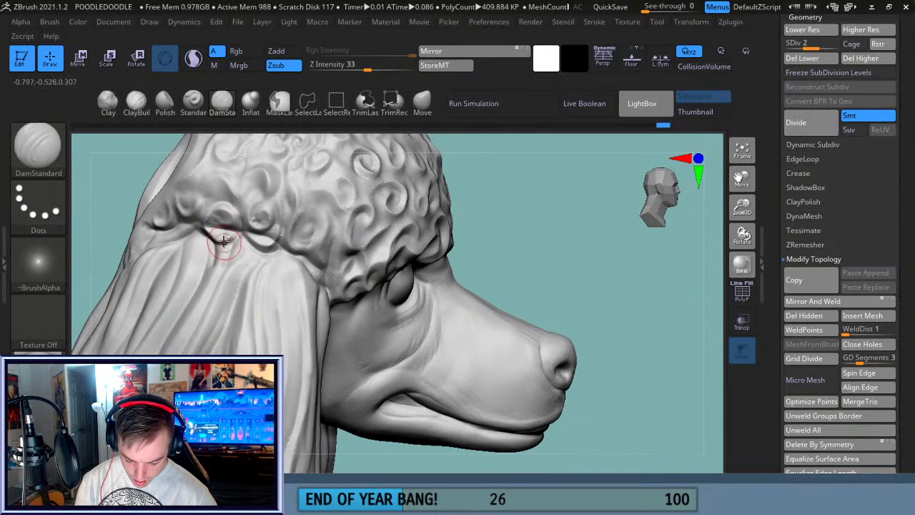
pyautogui.moveTo(219, 239)
pyautogui.keyDown('shift'); pyautogui.mouseDown()
pyautogui.moveTo(222, 214)
pyautogui.moveTo(208, 213)
pyautogui.mouseUp(); pyautogui.keyUp('shift')
pyautogui.moveTo(269, 223)
pyautogui.keyDown('shift'); pyautogui.mouseDown()
pyautogui.moveTo(262, 226)
pyautogui.moveTo(301, 243)
pyautogui.moveTo(315, 261)
pyautogui.mouseUp(); pyautogui.keyUp('shift')
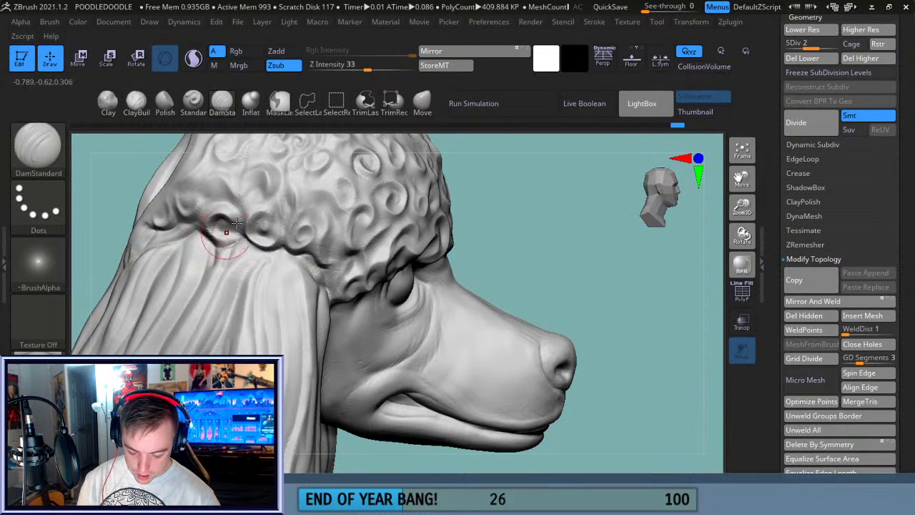
# - Sculpt raised spiral curls along the front hairline above the eye on the other side of the head with DamStandard
pyautogui.moveTo(548, 272); pyautogui.dragTo(658, 245)
pyautogui.moveTo(742, 207); pyautogui.dragTo(746, 237)
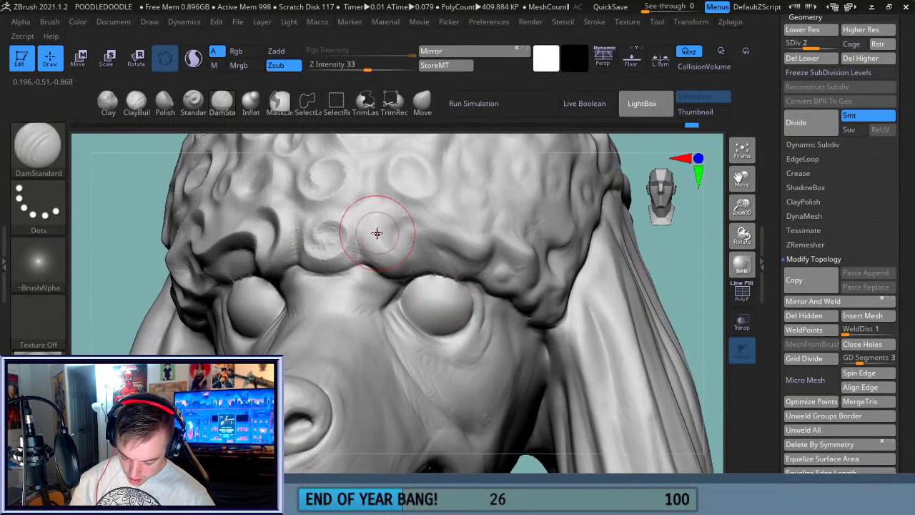
pyautogui.moveTo(369, 225)
pyautogui.keyDown('alt'); pyautogui.mouseDown()
pyautogui.moveTo(408, 259)
pyautogui.moveTo(383, 250)
pyautogui.moveTo(453, 225)
pyautogui.moveTo(434, 261)
pyautogui.moveTo(430, 247)
pyautogui.moveTo(463, 256)
pyautogui.moveTo(461, 238)
pyautogui.moveTo(430, 220)
pyautogui.moveTo(388, 250)
pyautogui.moveTo(413, 252)
pyautogui.mouseUp(); pyautogui.keyUp('alt')
pyautogui.moveTo(684, 259); pyautogui.dragTo(505, 266)
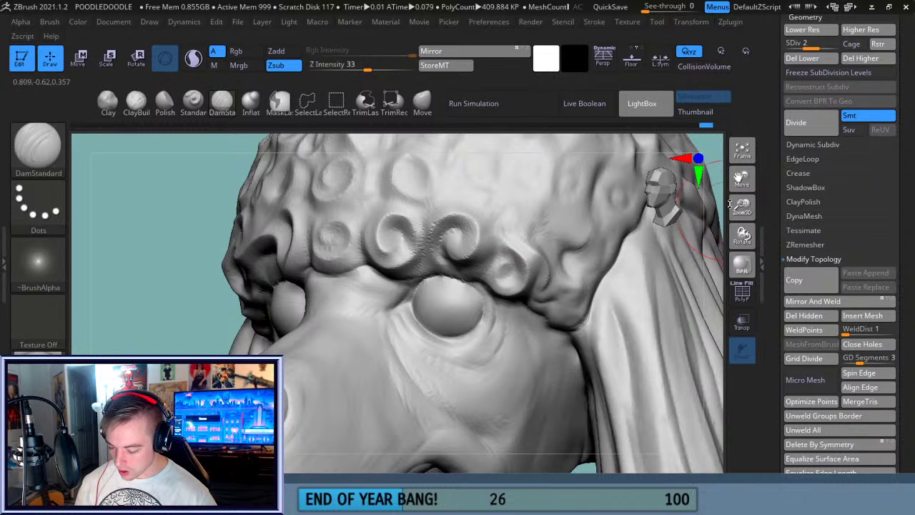
# - Sculpt more curls along the hairline between the outer eye corner and the front of the ear
pyautogui.moveTo(741, 182); pyautogui.dragTo(741, 150)
pyautogui.moveTo(742, 179)
pyautogui.mouseDown()
pyautogui.moveTo(719, 189)
pyautogui.moveTo(729, 171)
pyautogui.mouseUp()
pyautogui.moveTo(692, 261); pyautogui.dragTo(651, 258)
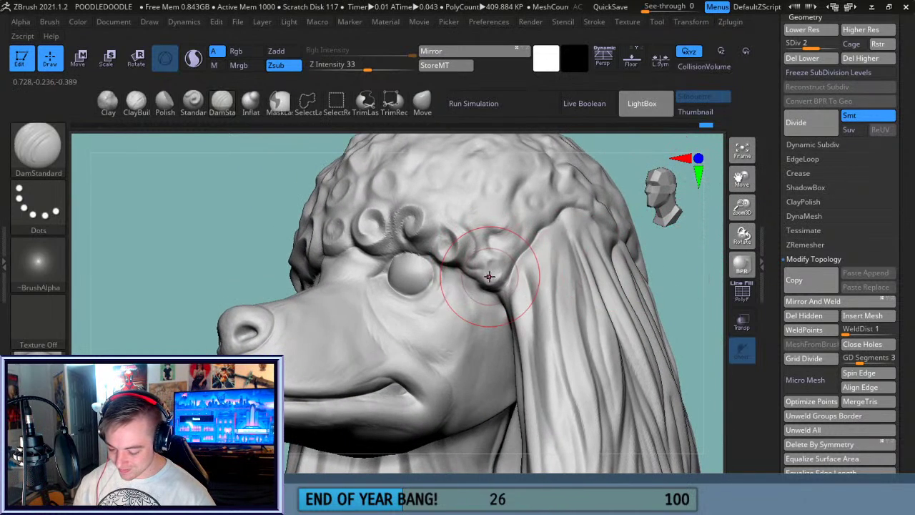
pyautogui.moveTo(691, 267)
pyautogui.mouseDown()
pyautogui.moveTo(687, 291)
pyautogui.moveTo(672, 297)
pyautogui.mouseUp()
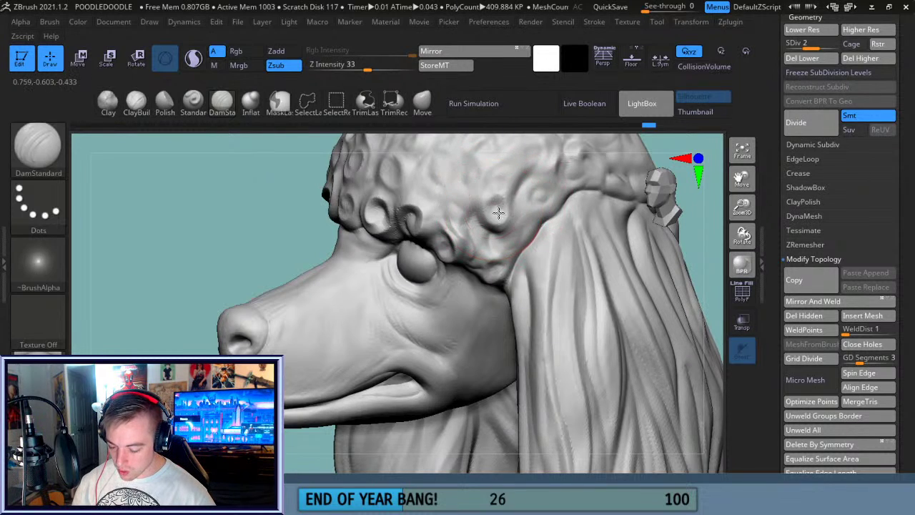
pyautogui.moveTo(742, 236); pyautogui.dragTo(687, 265)
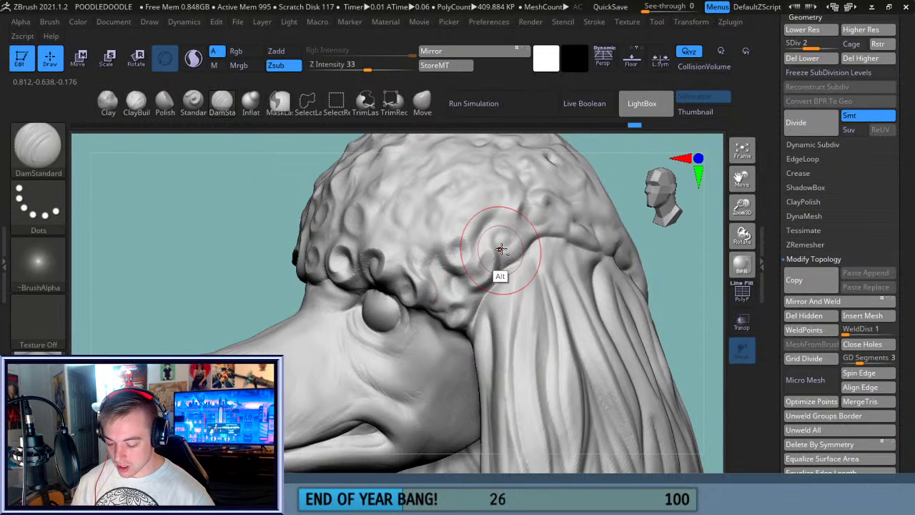
pyautogui.moveTo(475, 297); pyautogui.dragTo(462, 326)
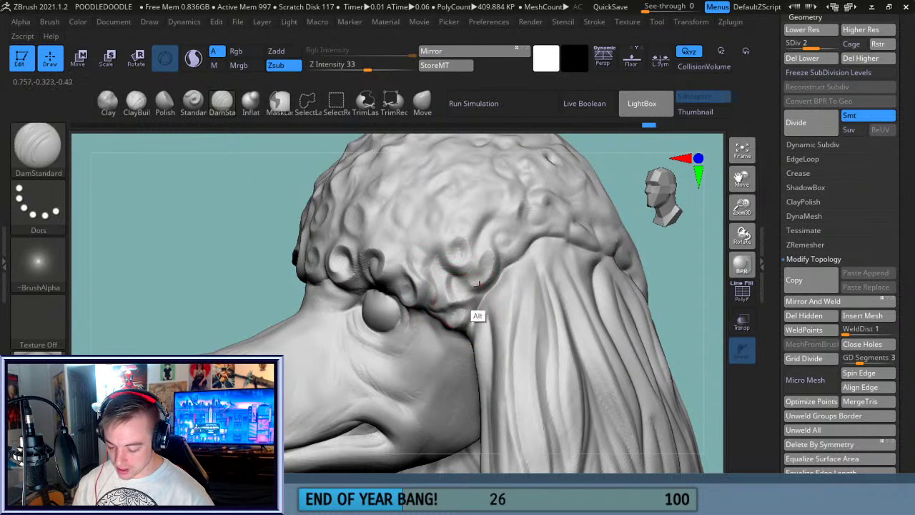
# - Shape curls along the hairline over the top of the ear and undo the last stroke
pyautogui.moveTo(675, 265); pyautogui.dragTo(547, 257)
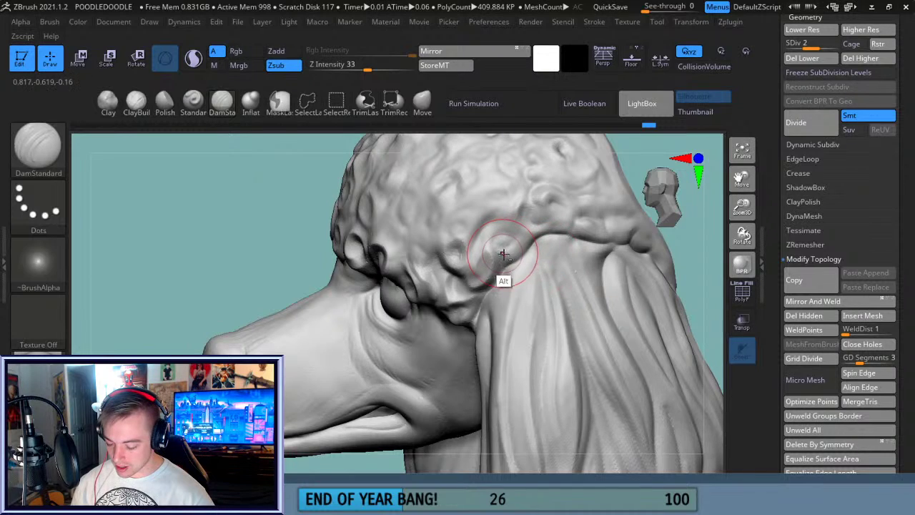
pyautogui.moveTo(520, 230); pyautogui.dragTo(500, 237)
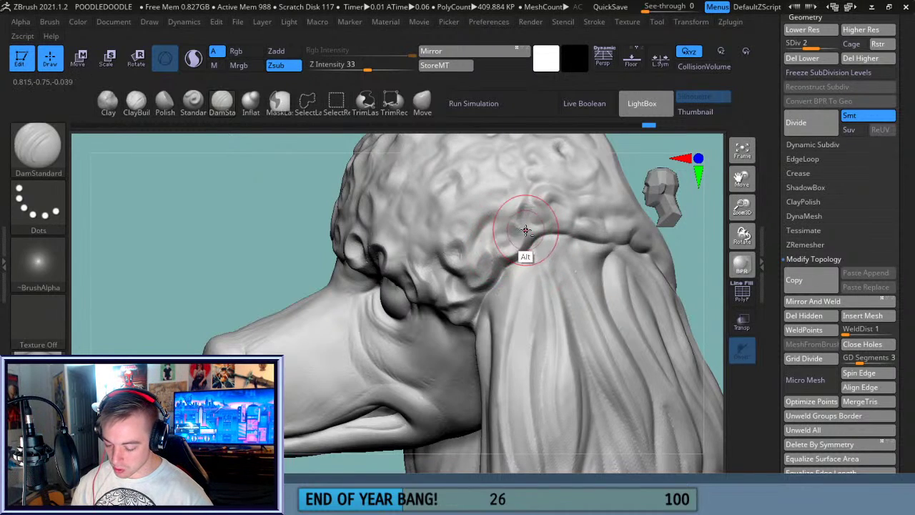
pyautogui.moveTo(742, 179); pyautogui.dragTo(645, 258)
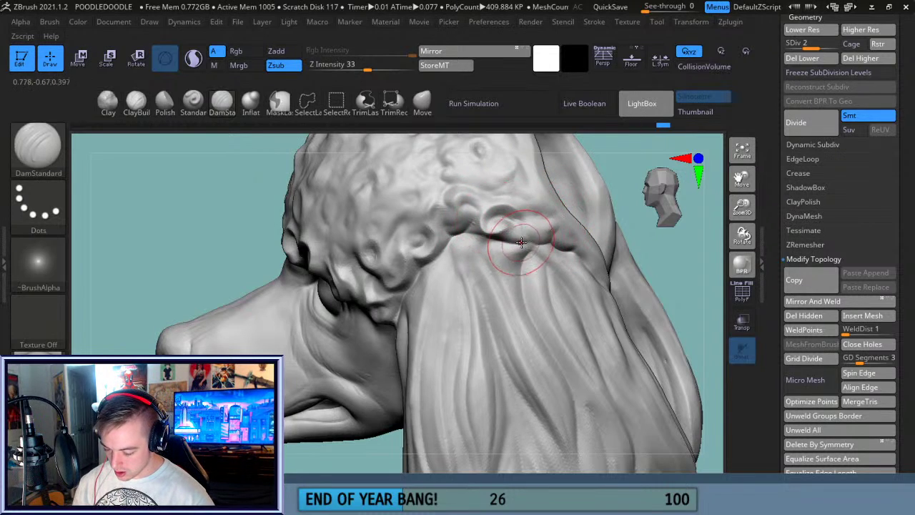
pyautogui.hotkey('ctrl', 'z')
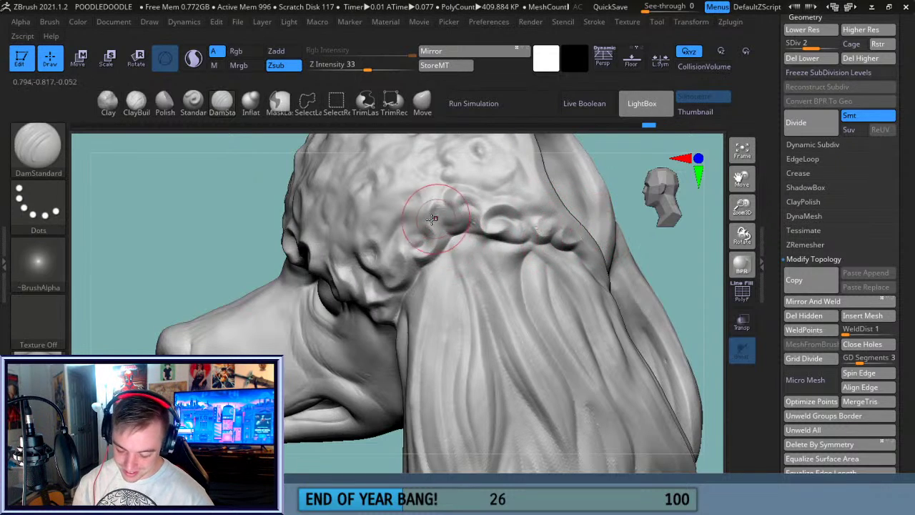
# - Raise and carve rounded curls over the side of the crown above the ear with DamStandard
pyautogui.moveTo(652, 251); pyautogui.dragTo(644, 293)
pyautogui.moveTo(741, 178); pyautogui.dragTo(654, 269)
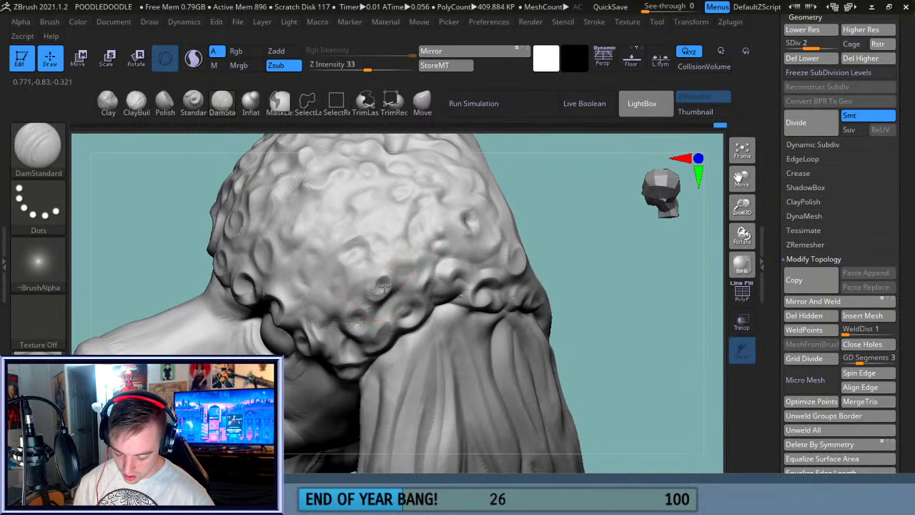
pyautogui.moveTo(363, 274)
pyautogui.keyDown('alt'); pyautogui.mouseDown()
pyautogui.moveTo(336, 296)
pyautogui.moveTo(343, 315)
pyautogui.moveTo(321, 280)
pyautogui.moveTo(360, 238)
pyautogui.moveTo(401, 270)
pyautogui.moveTo(409, 256)
pyautogui.mouseUp(); pyautogui.keyUp('alt')
pyautogui.keyDown('alt'); pyautogui.moveTo(414, 213); pyautogui.dragTo(408, 293); pyautogui.keyUp('alt')
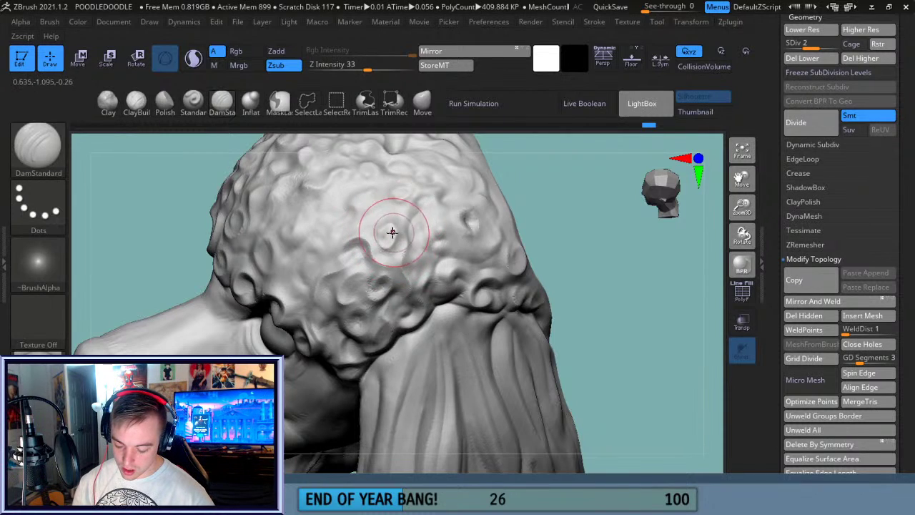
pyautogui.moveTo(558, 200)
pyautogui.mouseDown()
pyautogui.moveTo(577, 210)
pyautogui.moveTo(488, 224)
pyautogui.mouseUp()
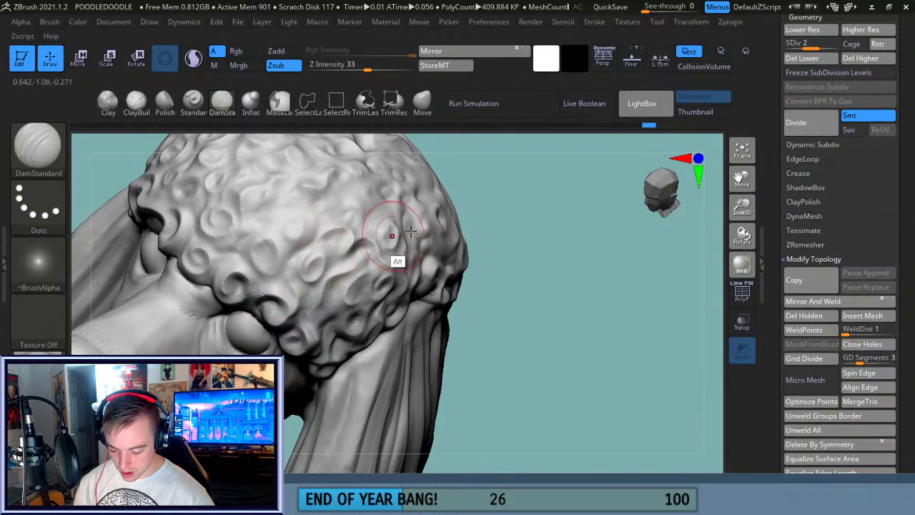
pyautogui.moveTo(535, 210)
pyautogui.mouseDown()
pyautogui.moveTo(513, 231)
pyautogui.moveTo(388, 225)
pyautogui.mouseUp()
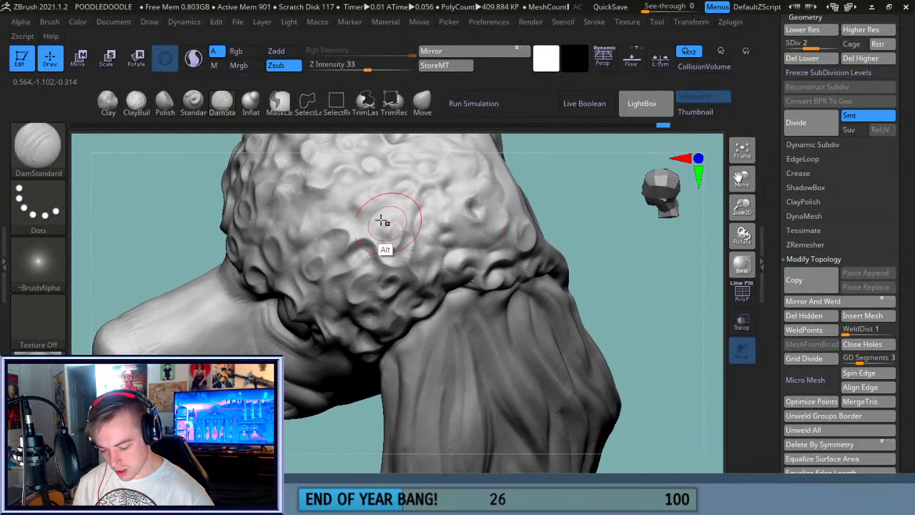
# - Extend the curl pattern toward the back edge of the head above the ear with DamStandard
pyautogui.moveTo(578, 198)
pyautogui.mouseDown()
pyautogui.moveTo(451, 233)
pyautogui.moveTo(459, 207)
pyautogui.mouseUp()
pyautogui.moveTo(452, 242); pyautogui.dragTo(474, 233)
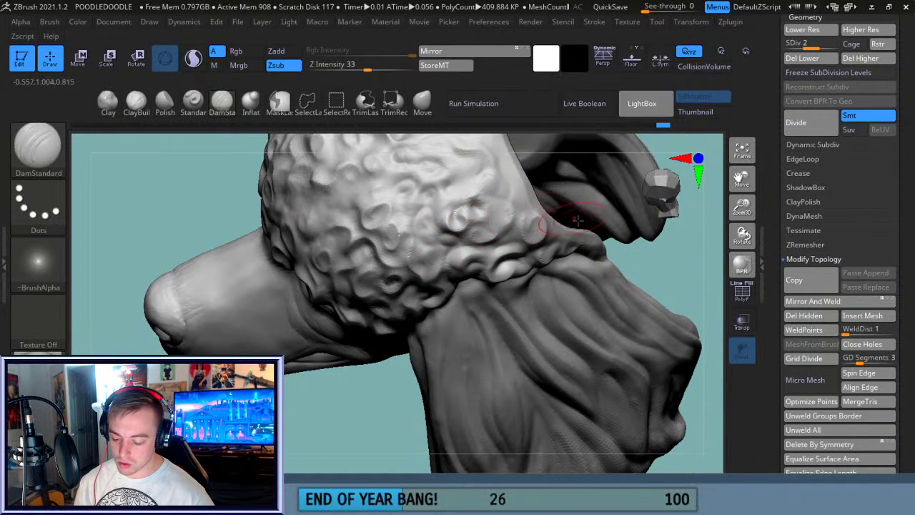
pyautogui.moveTo(362, 394)
pyautogui.mouseDown()
pyautogui.moveTo(344, 406)
pyautogui.moveTo(356, 409)
pyautogui.mouseUp()
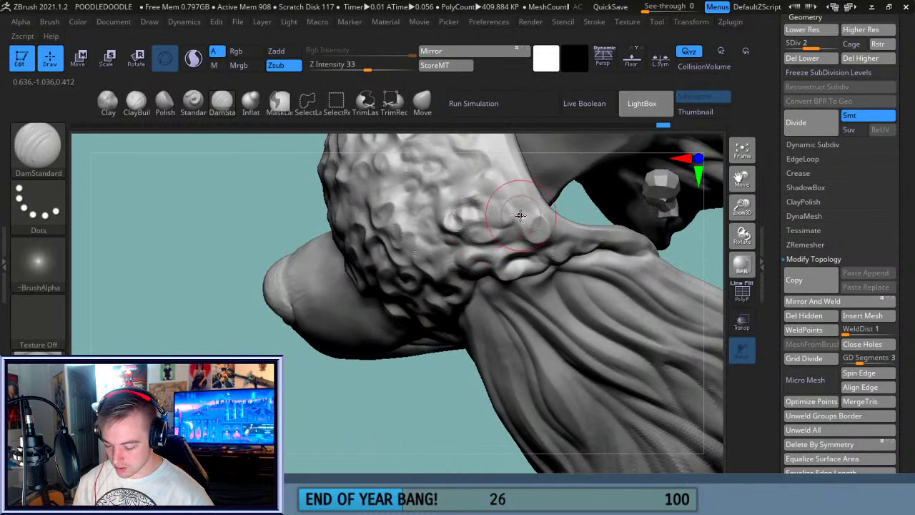
pyautogui.moveTo(743, 180); pyautogui.dragTo(740, 220)
pyautogui.moveTo(264, 271)
pyautogui.mouseDown()
pyautogui.moveTo(311, 292)
pyautogui.moveTo(320, 307)
pyautogui.mouseUp()
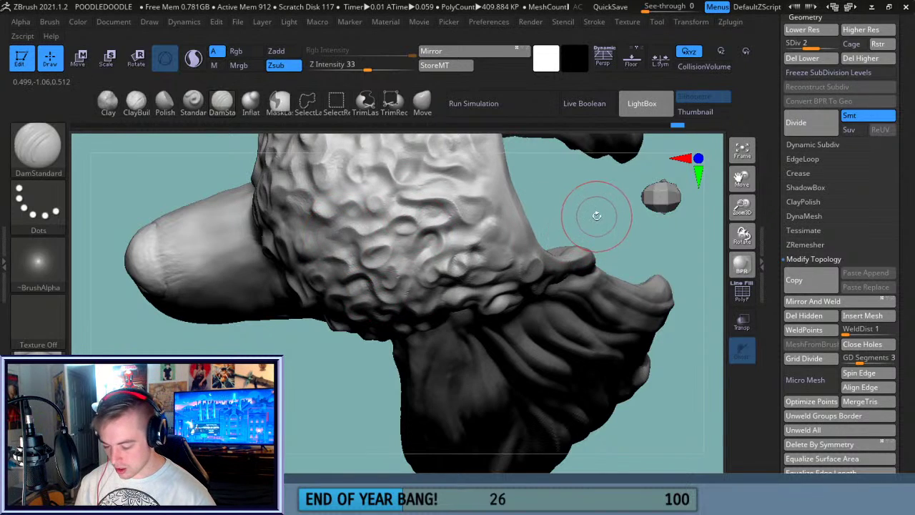
# - Carve more curls with DamStandard over the side and rear of the crown above the ear
pyautogui.moveTo(593, 212); pyautogui.dragTo(511, 216)
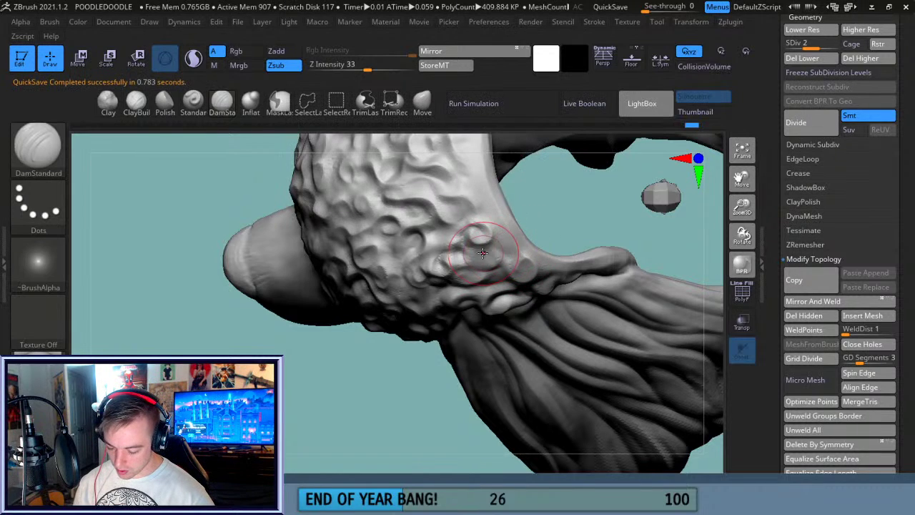
pyautogui.moveTo(738, 180); pyautogui.dragTo(738, 240)
pyautogui.moveTo(588, 279)
pyautogui.mouseDown()
pyautogui.moveTo(609, 294)
pyautogui.moveTo(603, 290)
pyautogui.mouseUp()
pyautogui.moveTo(436, 215); pyautogui.dragTo(462, 224)
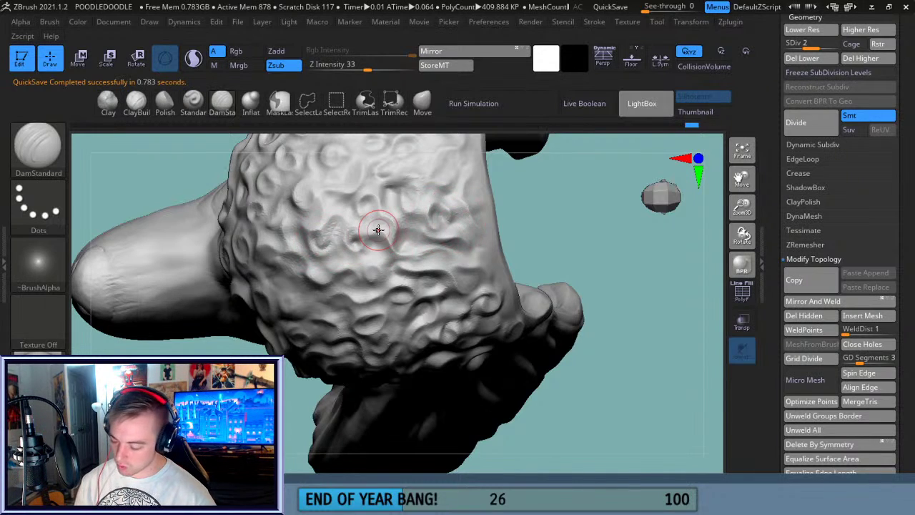
pyautogui.moveTo(580, 223); pyautogui.dragTo(598, 283)
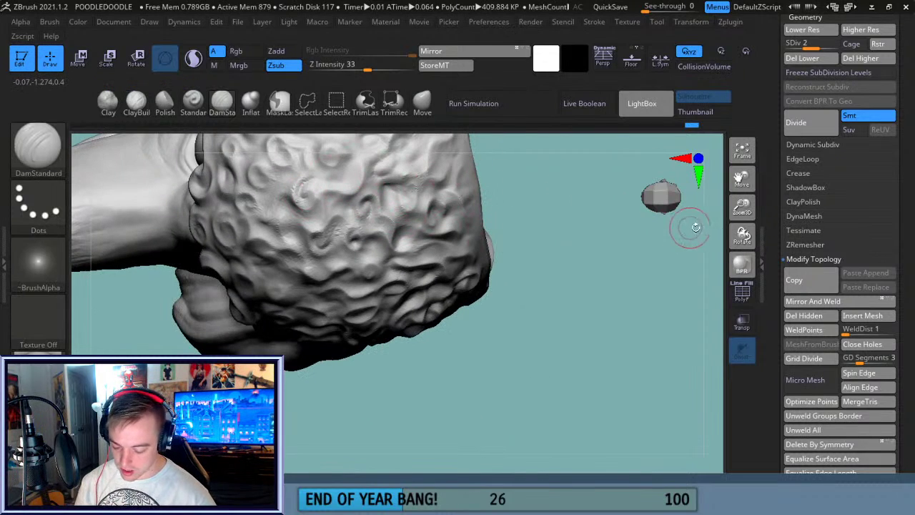
# - Carve swirling curls across the top of the crown with DamStandard, filling the smoother patches near its centre
pyautogui.moveTo(741, 182); pyautogui.dragTo(741, 265)
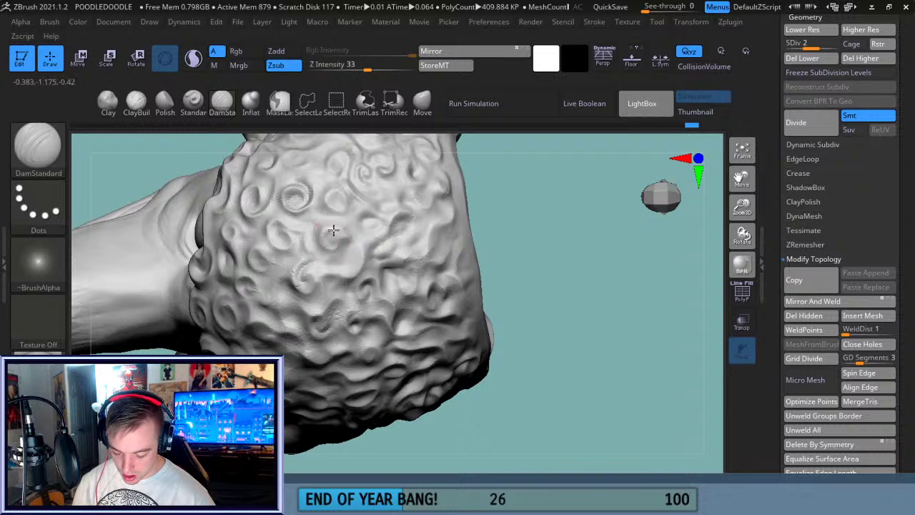
pyautogui.moveTo(508, 245)
pyautogui.mouseDown()
pyautogui.moveTo(552, 256)
pyautogui.moveTo(539, 265)
pyautogui.mouseUp()
pyautogui.moveTo(337, 204)
pyautogui.mouseDown()
pyautogui.moveTo(344, 195)
pyautogui.moveTo(367, 207)
pyautogui.mouseUp()
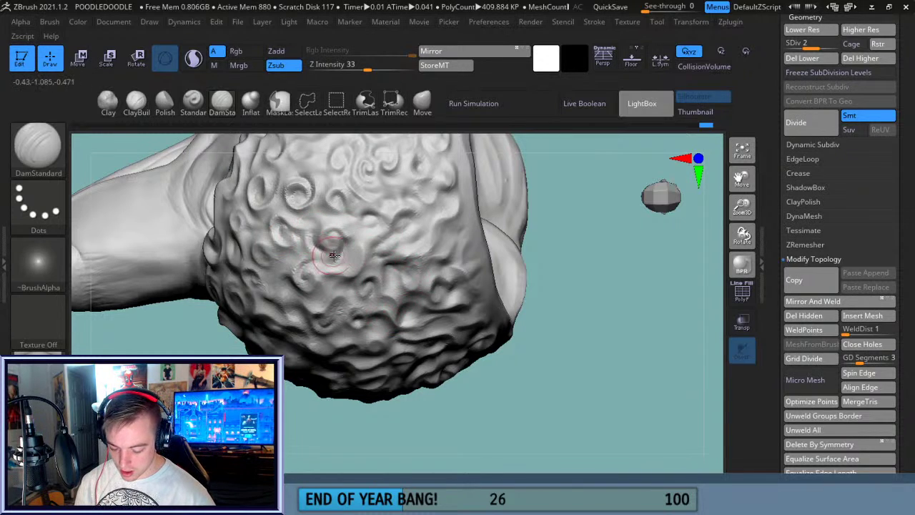
pyautogui.moveTo(597, 258); pyautogui.dragTo(506, 249)
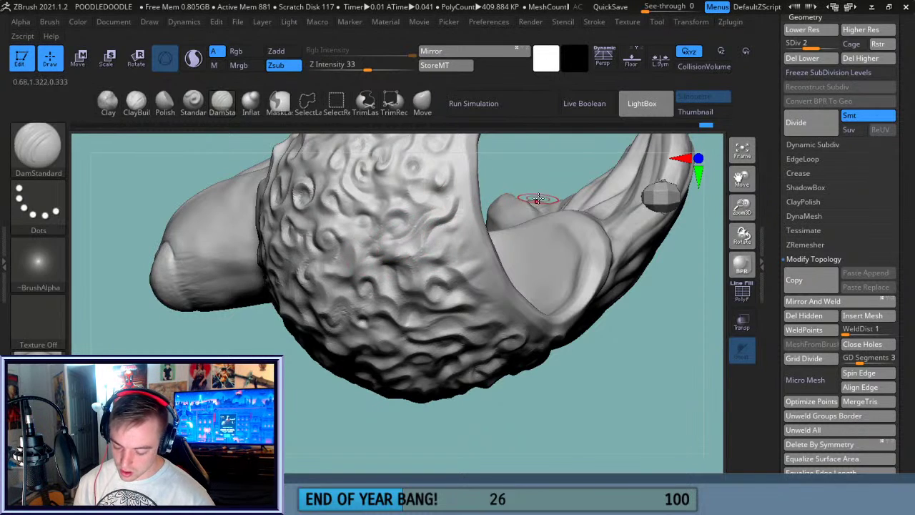
pyautogui.moveTo(549, 161); pyautogui.dragTo(401, 252)
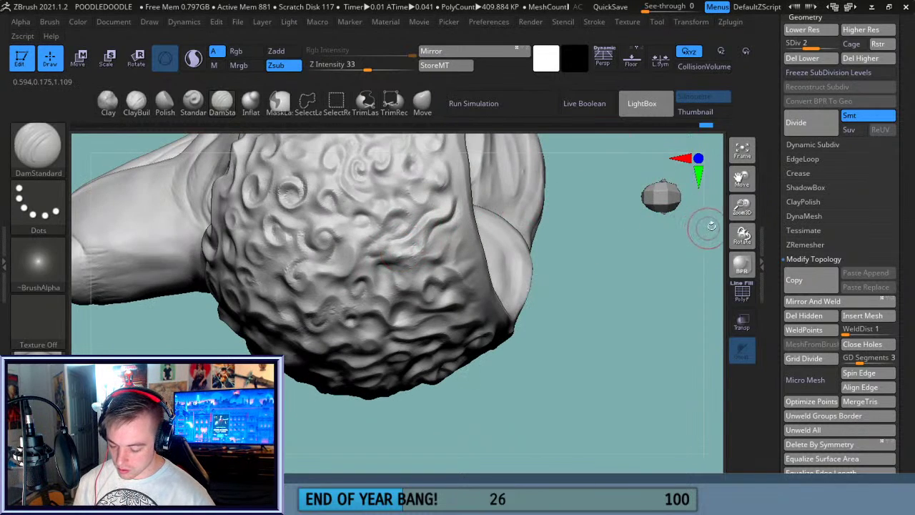
# - Define curls across the upper crown toward the edge of the neck opening with DamStandard
pyautogui.moveTo(742, 179); pyautogui.dragTo(744, 229)
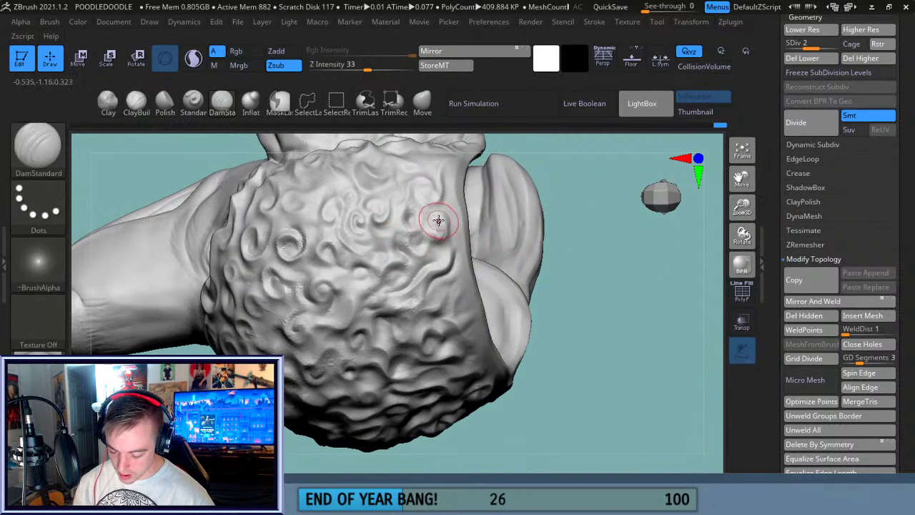
pyautogui.moveTo(561, 209)
pyautogui.mouseDown()
pyautogui.moveTo(597, 222)
pyautogui.moveTo(359, 266)
pyautogui.mouseUp()
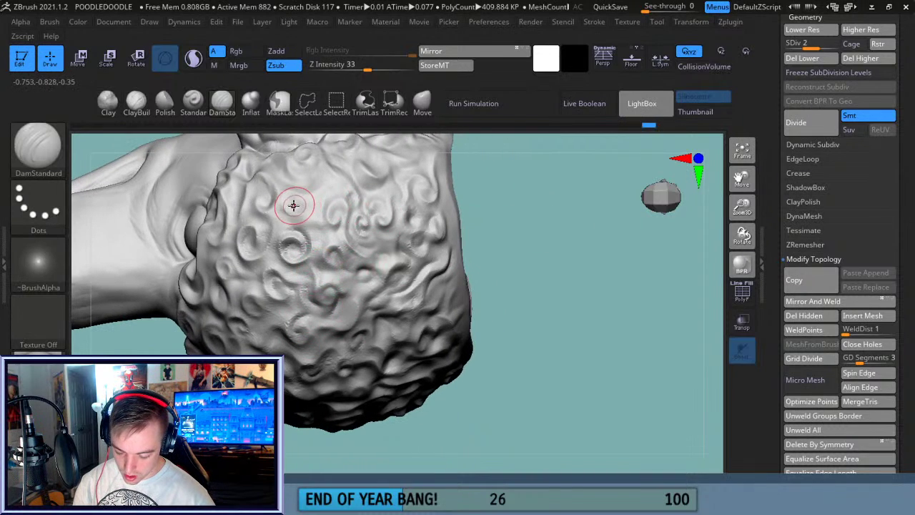
pyautogui.moveTo(565, 217)
pyautogui.mouseDown()
pyautogui.moveTo(508, 233)
pyautogui.moveTo(364, 159)
pyautogui.mouseUp()
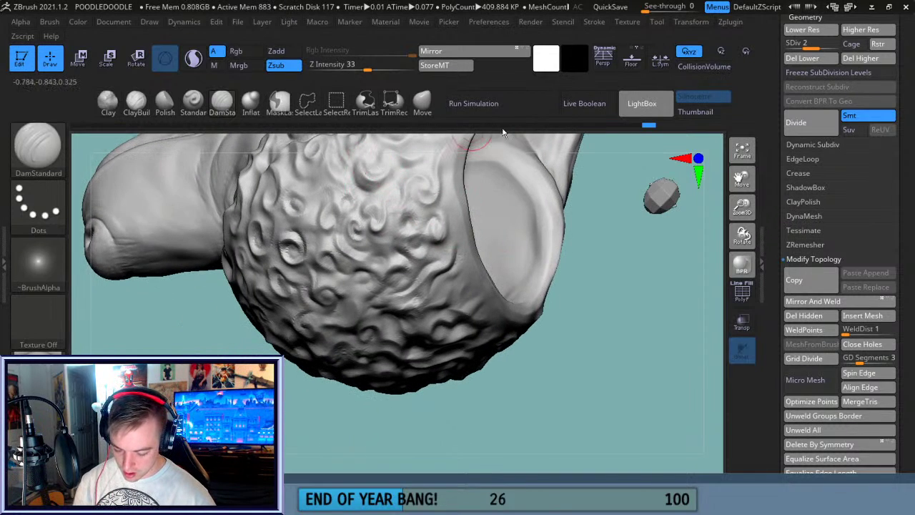
# - Adjust the hair volume around the base of the ear and the adjoining hairline with the Move brush
pyautogui.moveTo(607, 366)
pyautogui.mouseDown()
pyautogui.moveTo(619, 241)
pyautogui.moveTo(604, 286)
pyautogui.moveTo(613, 326)
pyautogui.moveTo(643, 307)
pyautogui.moveTo(627, 386)
pyautogui.moveTo(635, 365)
pyautogui.moveTo(625, 374)
pyautogui.mouseUp()
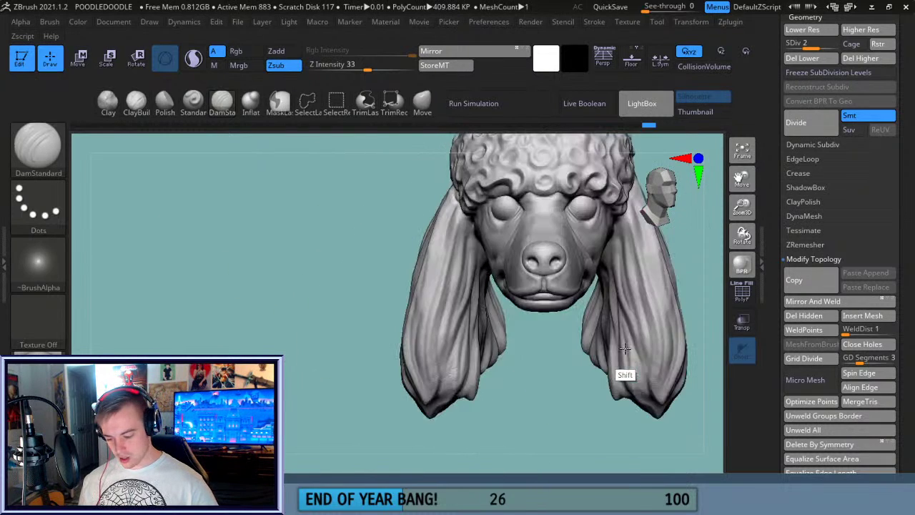
pyautogui.moveTo(744, 227)
pyautogui.mouseDown()
pyautogui.moveTo(650, 325)
pyautogui.moveTo(605, 326)
pyautogui.moveTo(627, 315)
pyautogui.mouseUp()
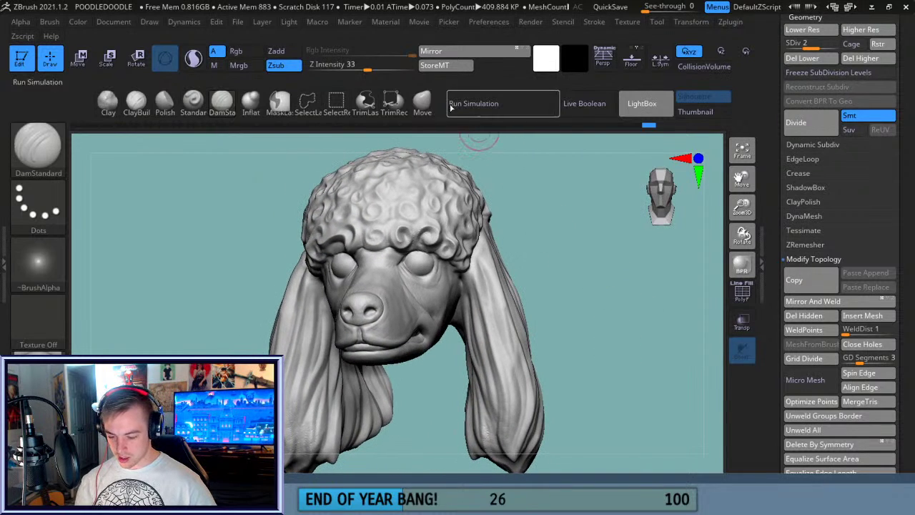
pyautogui.click(422, 101)
pyautogui.moveTo(520, 206); pyautogui.dragTo(480, 219)
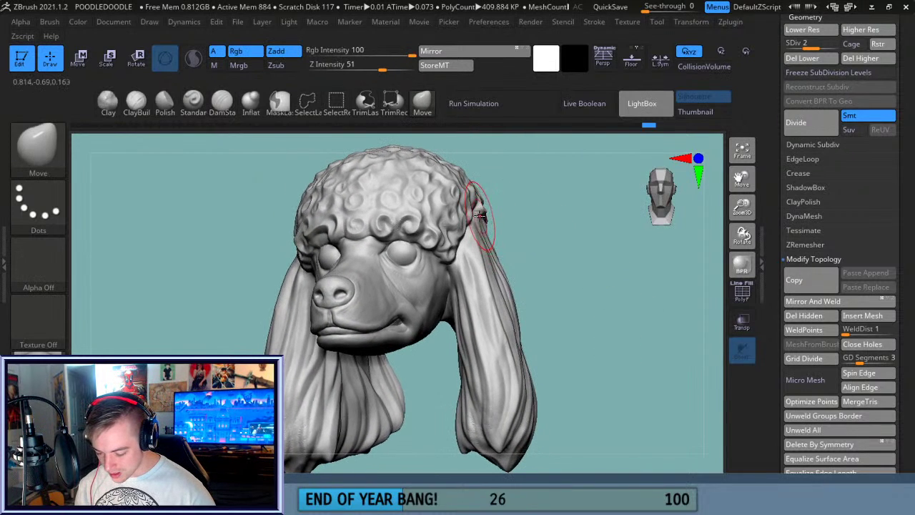
pyautogui.moveTo(531, 206)
pyautogui.mouseDown()
pyautogui.moveTo(496, 155)
pyautogui.moveTo(580, 201)
pyautogui.moveTo(536, 198)
pyautogui.moveTo(566, 227)
pyautogui.moveTo(544, 215)
pyautogui.mouseUp()
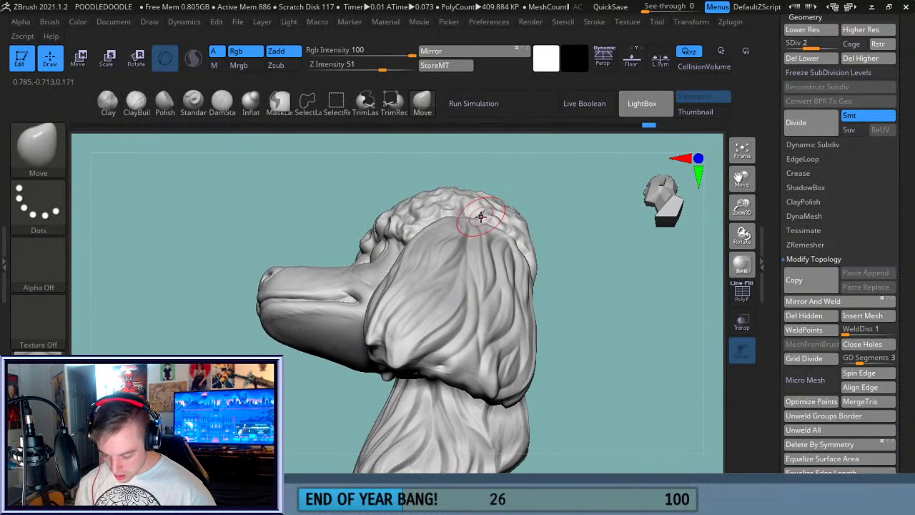
pyautogui.moveTo(487, 224); pyautogui.dragTo(544, 194)
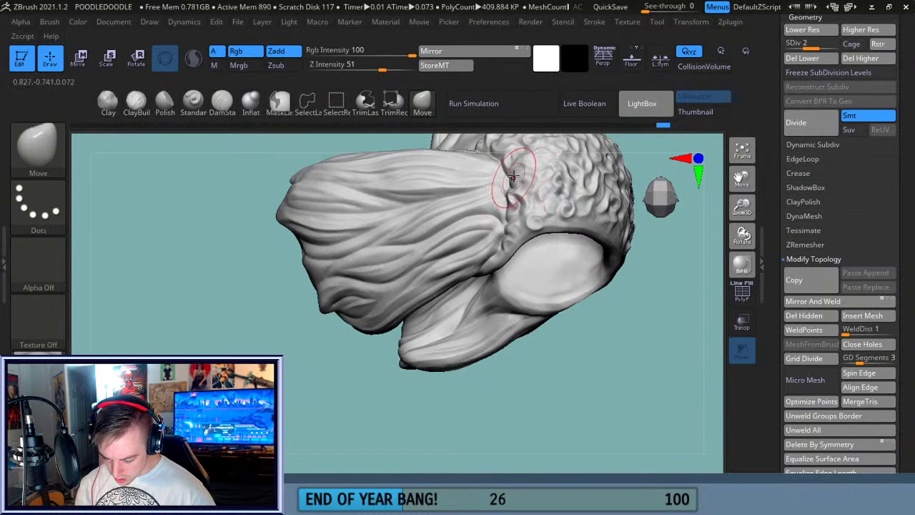
pyautogui.moveTo(738, 178); pyautogui.dragTo(719, 250)
pyautogui.moveTo(666, 290)
pyautogui.mouseDown()
pyautogui.moveTo(685, 364)
pyautogui.moveTo(630, 315)
pyautogui.mouseUp()
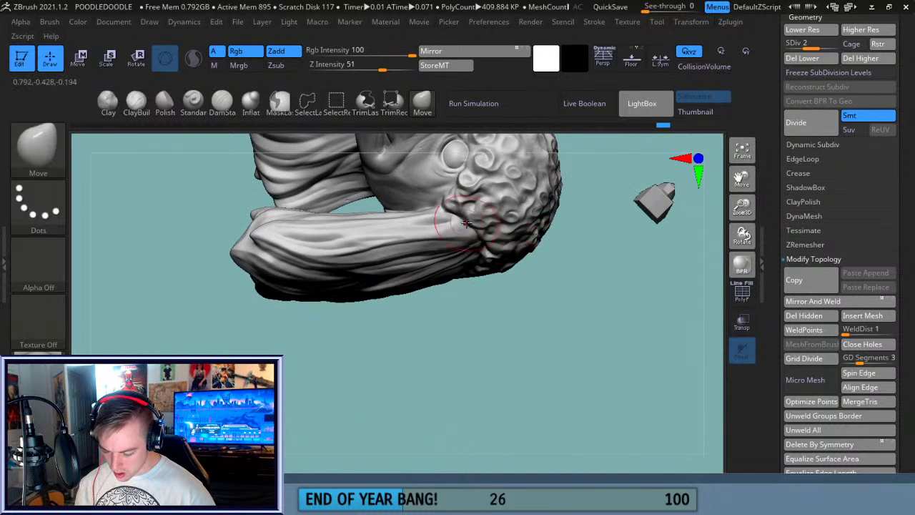
pyautogui.moveTo(589, 262); pyautogui.dragTo(529, 80)
pyautogui.moveTo(322, 307); pyautogui.dragTo(766, 245)
# - Raise the head to subdivision level 3 and carve crisp spirals into the forehead curls with DamStandard
pyautogui.click(877, 30)
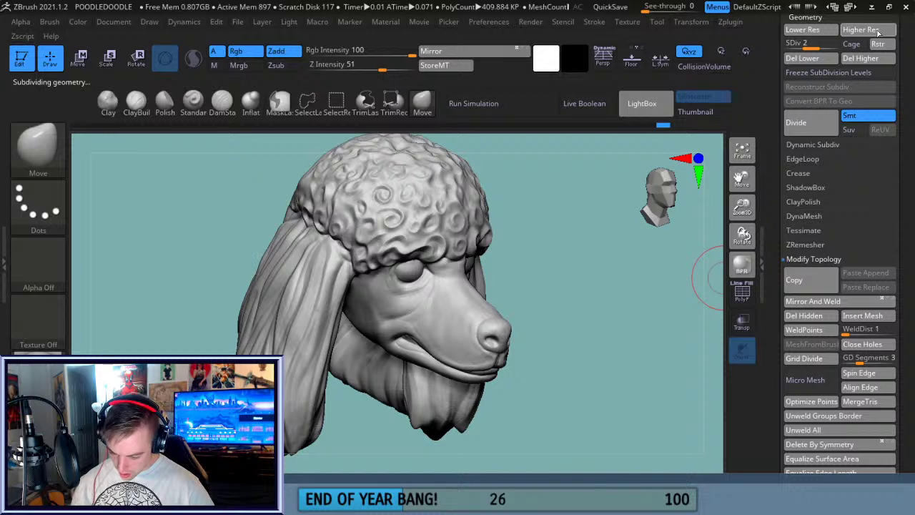
pyautogui.moveTo(587, 343); pyautogui.dragTo(679, 288)
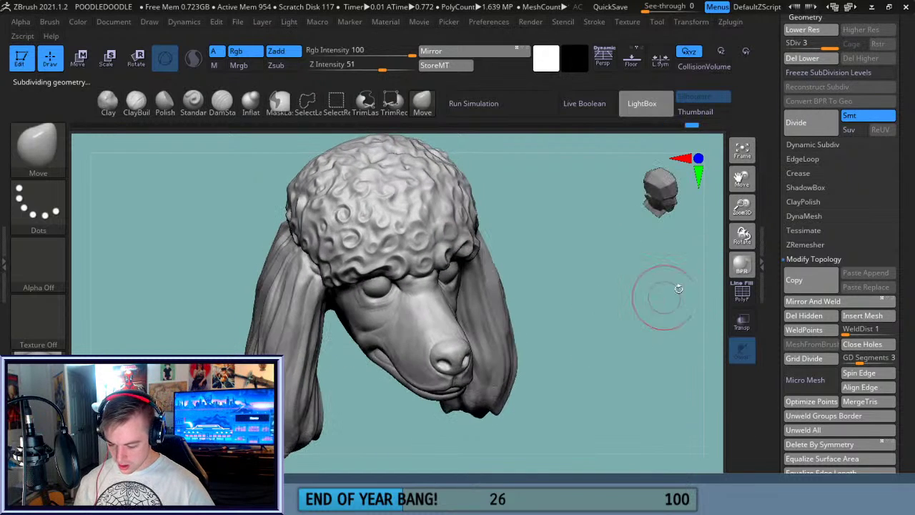
pyautogui.moveTo(747, 205)
pyautogui.mouseDown()
pyautogui.moveTo(744, 300)
pyautogui.moveTo(742, 292)
pyautogui.mouseUp()
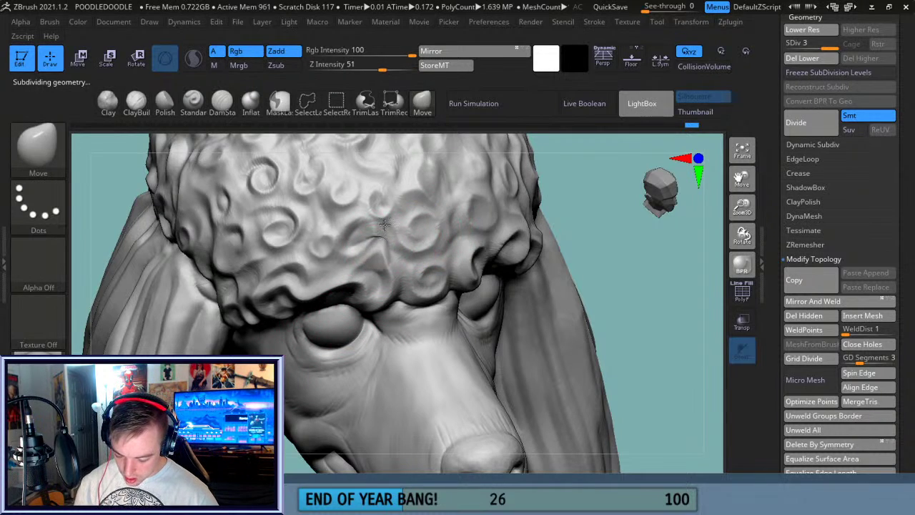
pyautogui.click(221, 102)
pyautogui.moveTo(411, 262); pyautogui.dragTo(403, 284)
pyautogui.moveTo(414, 229); pyautogui.dragTo(430, 222)
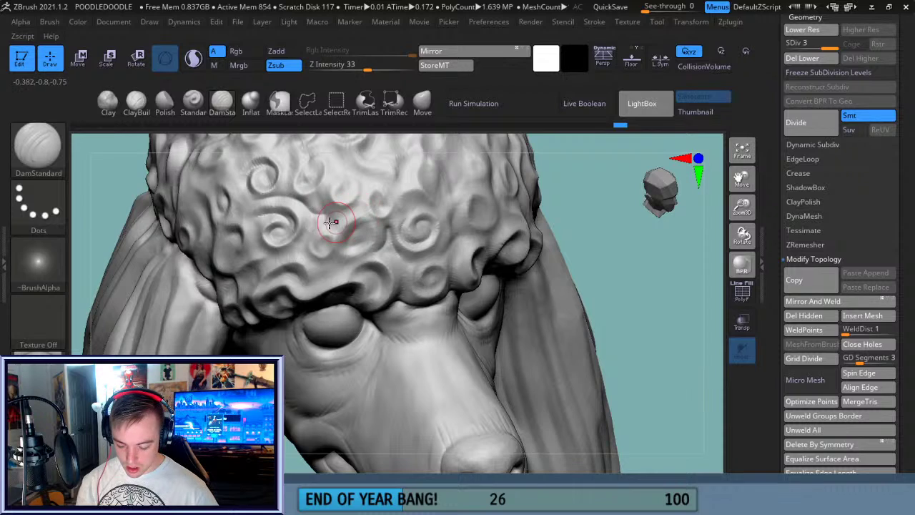
pyautogui.moveTo(304, 254); pyautogui.dragTo(322, 239)
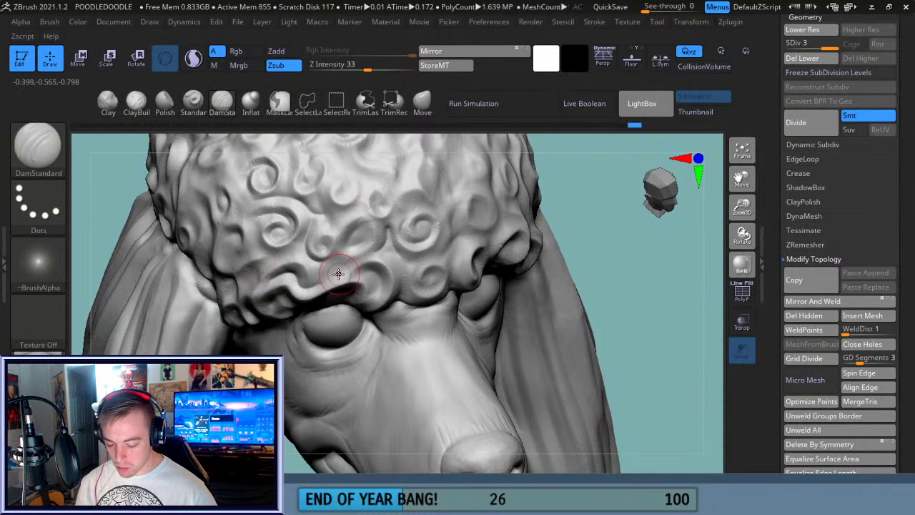
# - Sharpen the curls along the front hairline above the eyes and nose bridge with DamStandard
pyautogui.moveTo(597, 234); pyautogui.dragTo(408, 265)
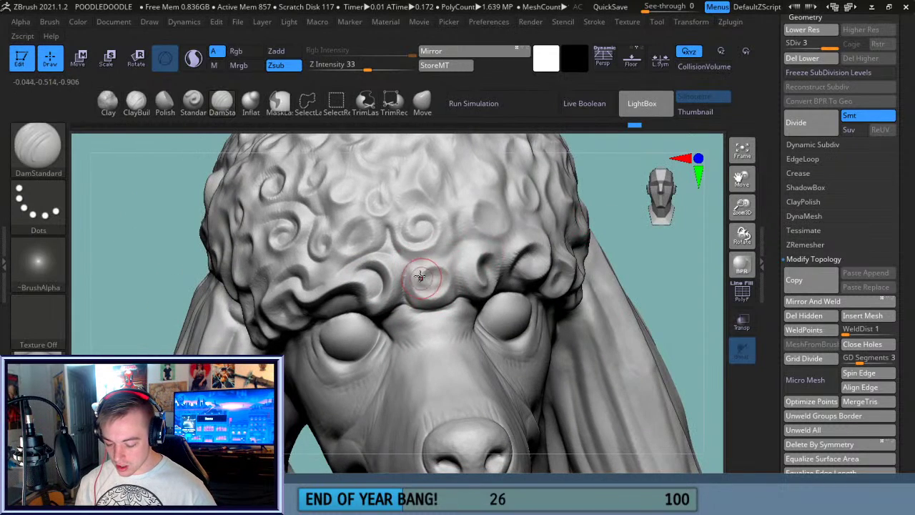
pyautogui.moveTo(668, 272); pyautogui.dragTo(476, 263)
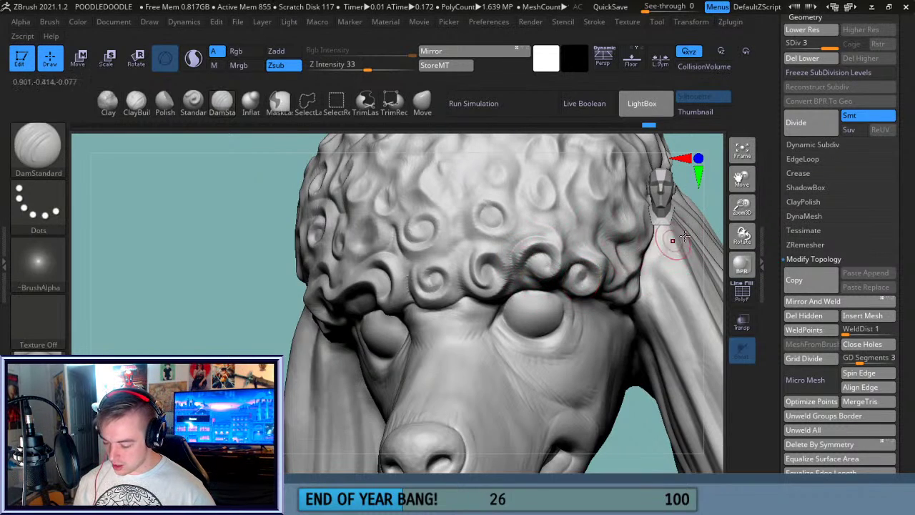
pyautogui.moveTo(742, 202); pyautogui.dragTo(738, 179)
pyautogui.moveTo(289, 342)
pyautogui.mouseDown()
pyautogui.moveTo(314, 350)
pyautogui.moveTo(307, 347)
pyautogui.moveTo(355, 315)
pyautogui.mouseUp()
pyautogui.moveTo(740, 209); pyautogui.dragTo(741, 239)
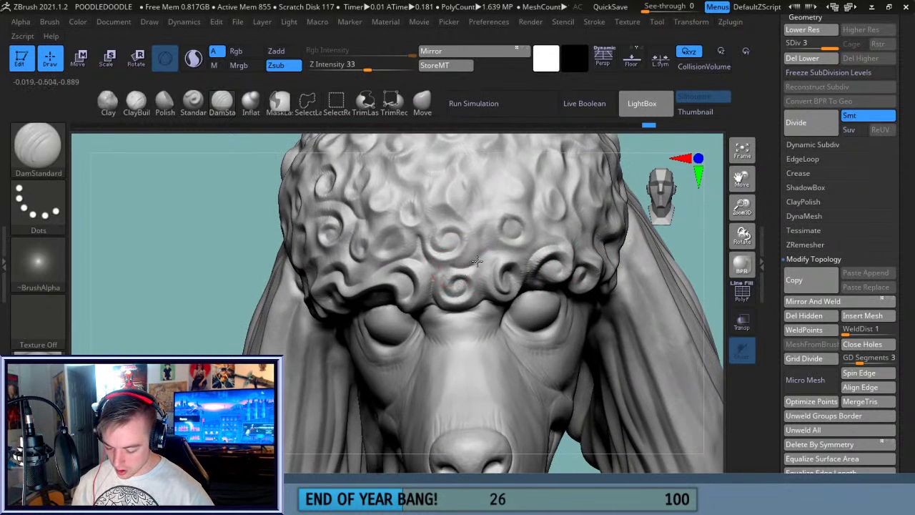
# - Sculpt a flowing strand linking the central forehead curls and refine the curls around it
pyautogui.moveTo(488, 224); pyautogui.dragTo(501, 216)
pyautogui.moveTo(459, 269)
pyautogui.keyDown('alt'); pyautogui.mouseDown()
pyautogui.moveTo(475, 260)
pyautogui.moveTo(504, 207)
pyautogui.mouseUp(); pyautogui.keyUp('alt')
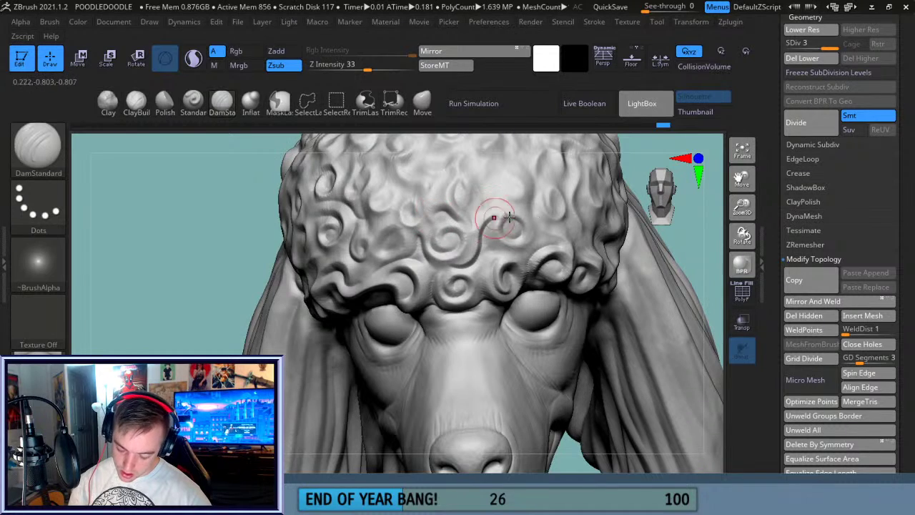
pyautogui.moveTo(741, 181); pyautogui.dragTo(699, 212)
pyautogui.moveTo(660, 251); pyautogui.dragTo(566, 250)
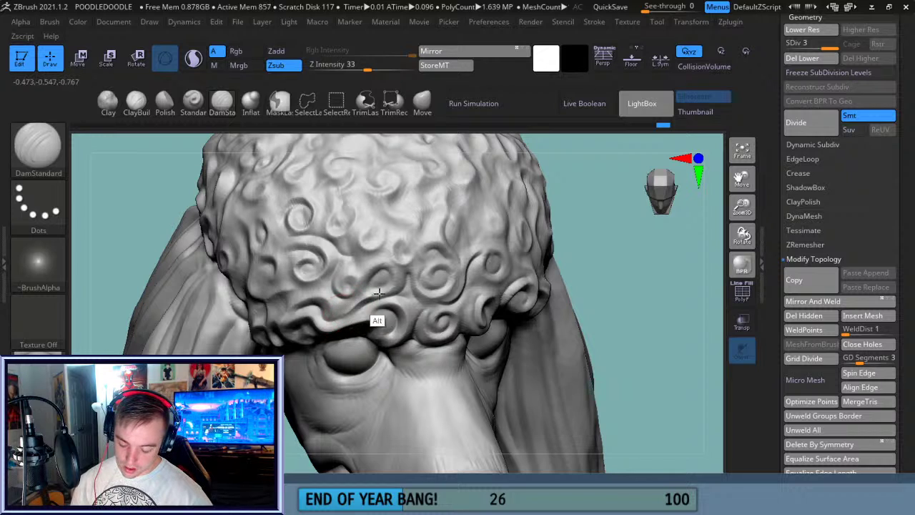
# - Define the curls on the side of the forehead above the outer eye corner with DamStandard
pyautogui.moveTo(590, 289); pyautogui.dragTo(631, 262)
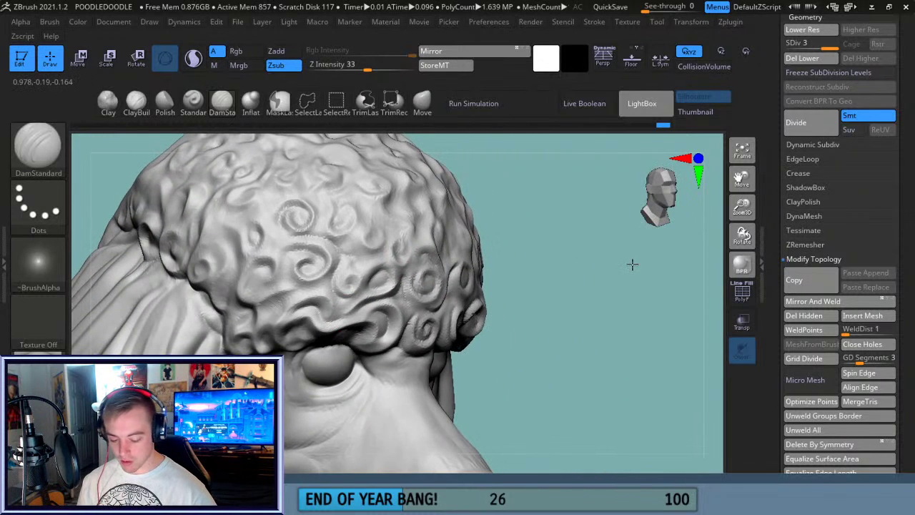
pyautogui.moveTo(509, 276)
pyautogui.mouseDown()
pyautogui.moveTo(579, 288)
pyautogui.moveTo(327, 304)
pyautogui.mouseUp()
pyautogui.moveTo(274, 270); pyautogui.dragTo(279, 275)
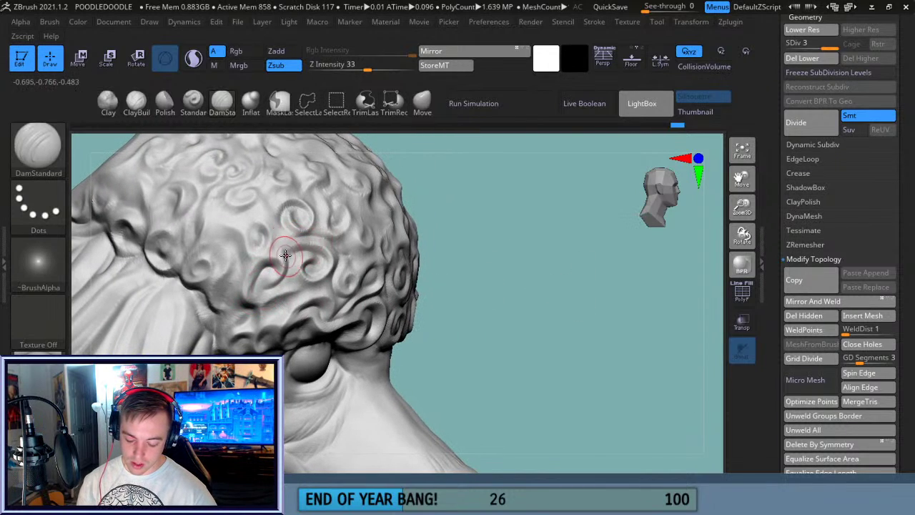
pyautogui.moveTo(750, 177); pyautogui.dragTo(817, 159)
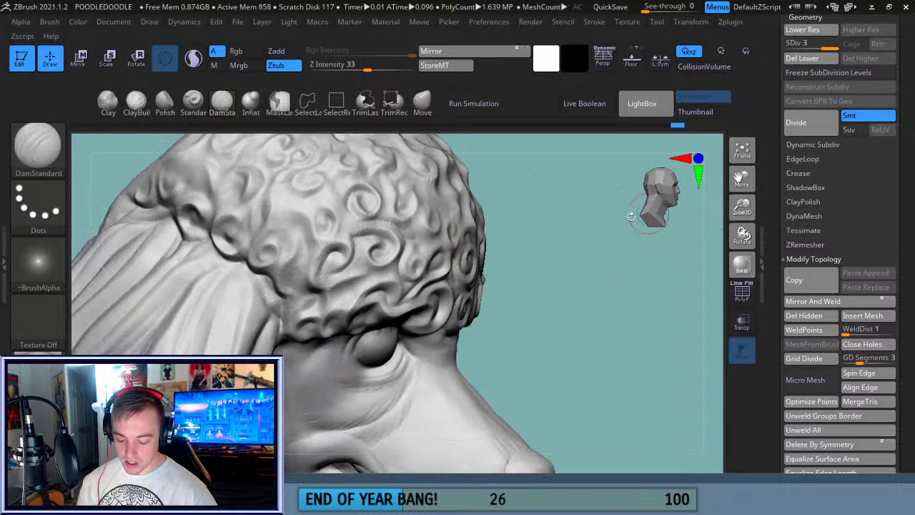
# - Raise and carve detailed spirals on the side of the head between the temple and the top of the ear
pyautogui.moveTo(583, 241); pyautogui.dragTo(644, 247)
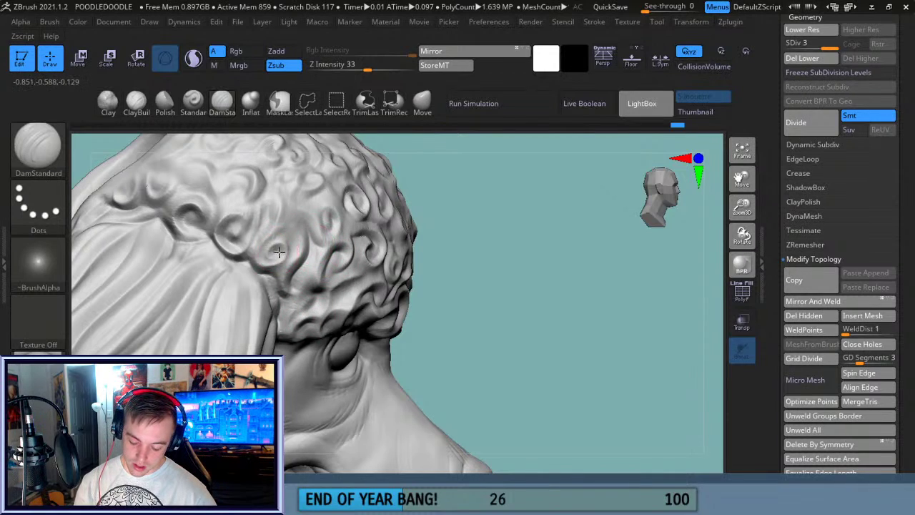
pyautogui.moveTo(280, 224)
pyautogui.keyDown('alt'); pyautogui.mouseDown()
pyautogui.moveTo(277, 232)
pyautogui.moveTo(301, 186)
pyautogui.moveTo(293, 224)
pyautogui.mouseUp(); pyautogui.keyUp('alt')
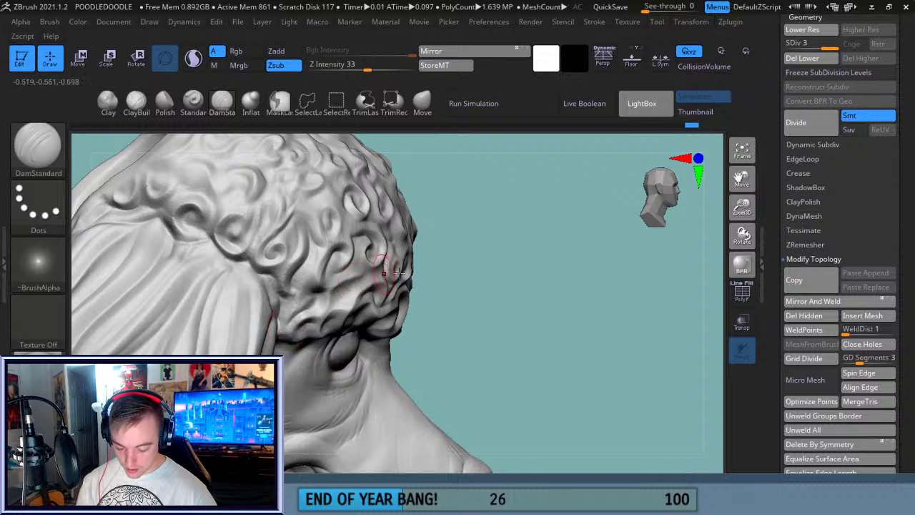
pyautogui.moveTo(741, 183); pyautogui.dragTo(809, 206)
pyautogui.moveTo(556, 191); pyautogui.dragTo(549, 216)
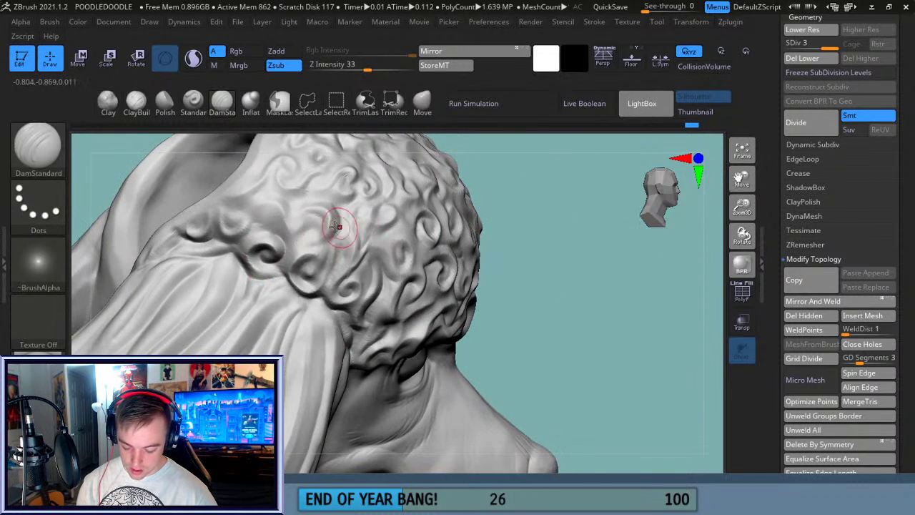
pyautogui.moveTo(294, 241); pyautogui.dragTo(290, 266)
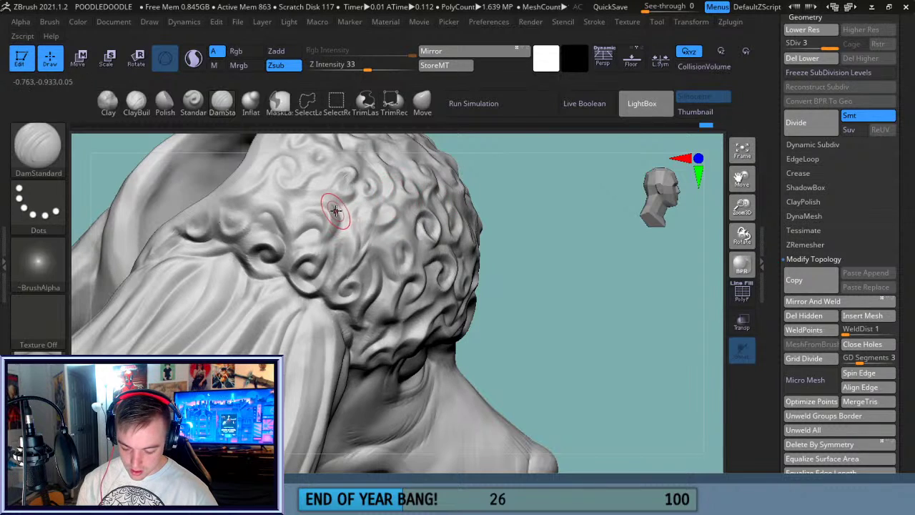
# - Carve a detailed spiral curl with DamStandard where the hairline meets the base of the ear behind the temple
pyautogui.moveTo(740, 177); pyautogui.dragTo(771, 196)
pyautogui.moveTo(578, 290); pyautogui.dragTo(594, 284)
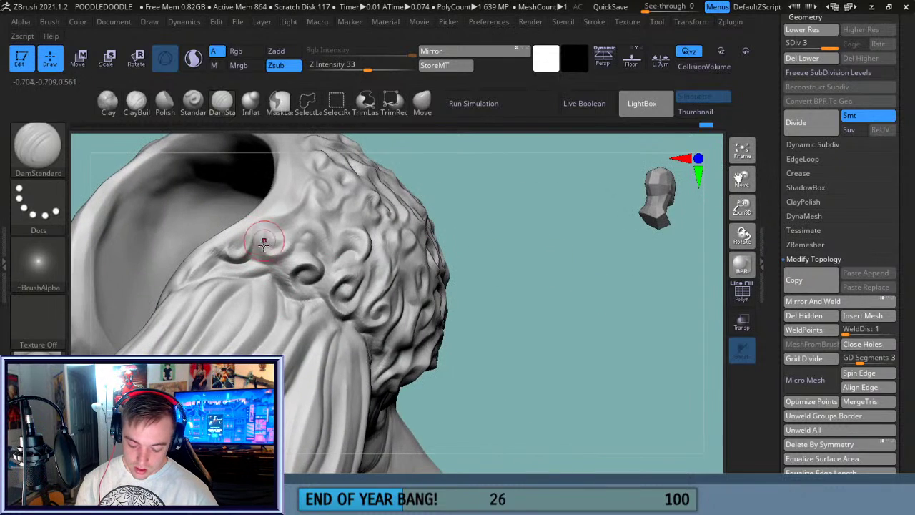
pyautogui.press('shift')
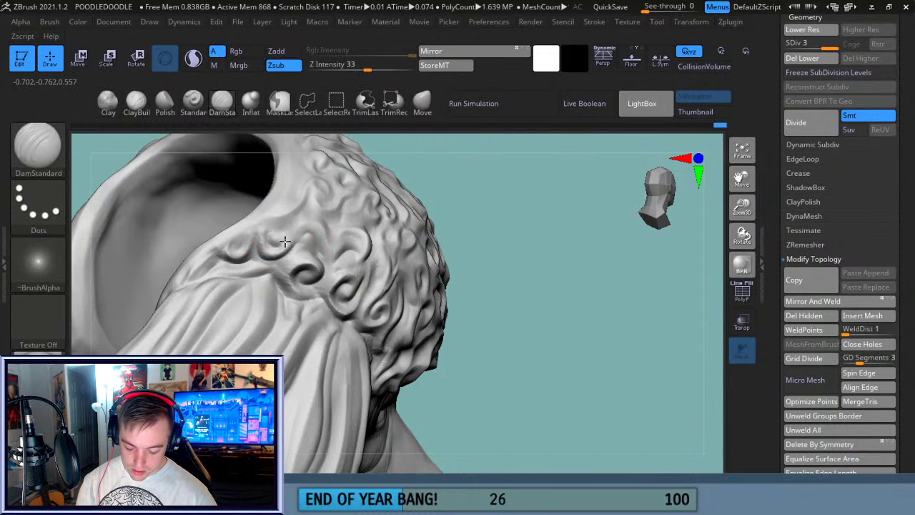
pyautogui.press('alt')
pyautogui.moveTo(274, 222)
pyautogui.keyDown('alt'); pyautogui.mouseDown()
pyautogui.moveTo(275, 242)
pyautogui.moveTo(287, 228)
pyautogui.mouseUp(); pyautogui.keyUp('alt')
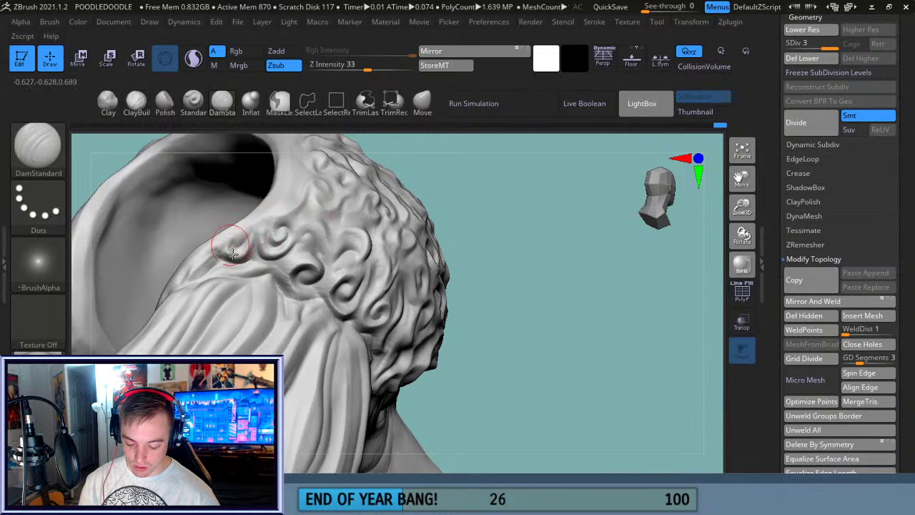
# - Refine the curls on the side of the head from above the ear base up toward the crown
pyautogui.moveTo(541, 260); pyautogui.dragTo(514, 295)
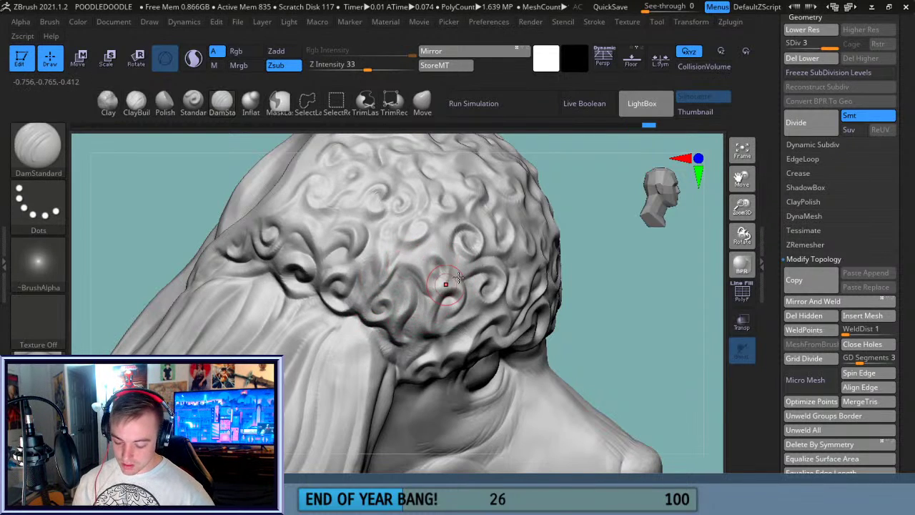
pyautogui.moveTo(599, 269)
pyautogui.mouseDown()
pyautogui.moveTo(599, 305)
pyautogui.moveTo(590, 297)
pyautogui.mouseUp()
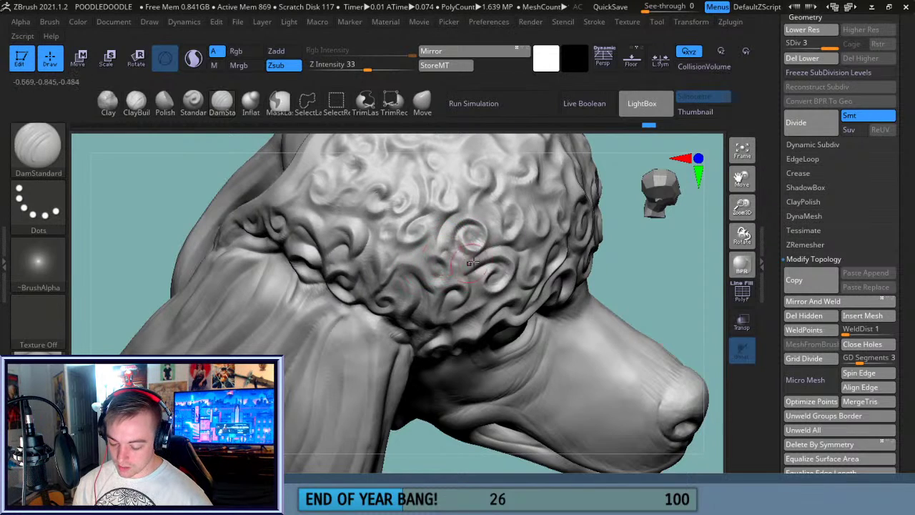
pyautogui.moveTo(715, 197); pyautogui.dragTo(706, 213)
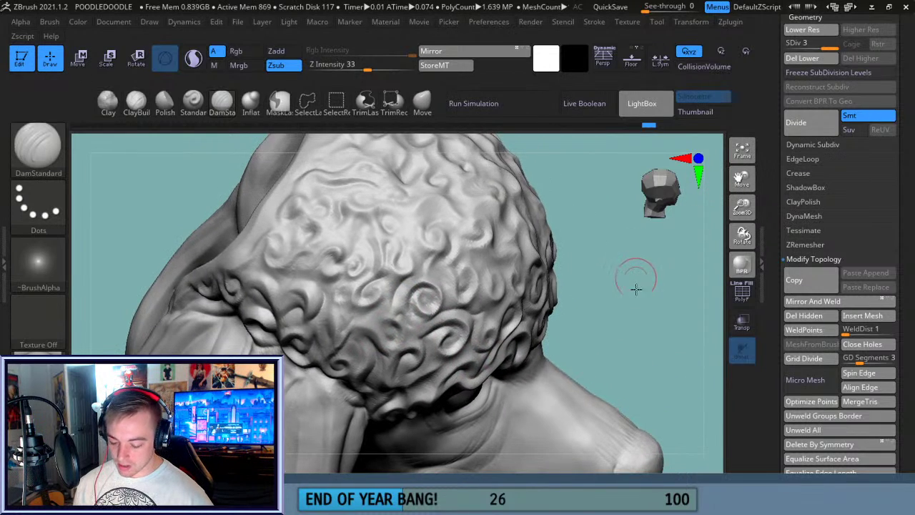
pyautogui.moveTo(636, 288); pyautogui.dragTo(359, 227)
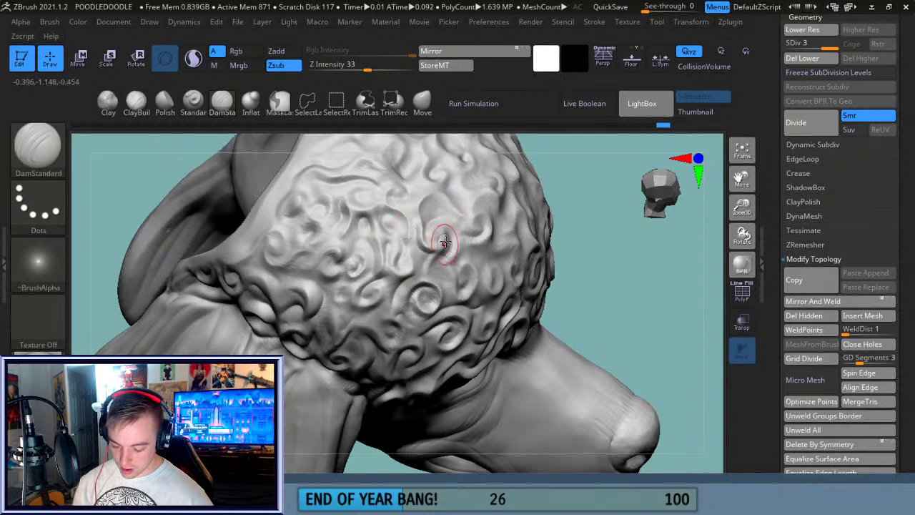
# - Define rounded spiral curls across the middle and upper forehead above the brow hairline
pyautogui.moveTo(601, 202); pyautogui.dragTo(435, 214)
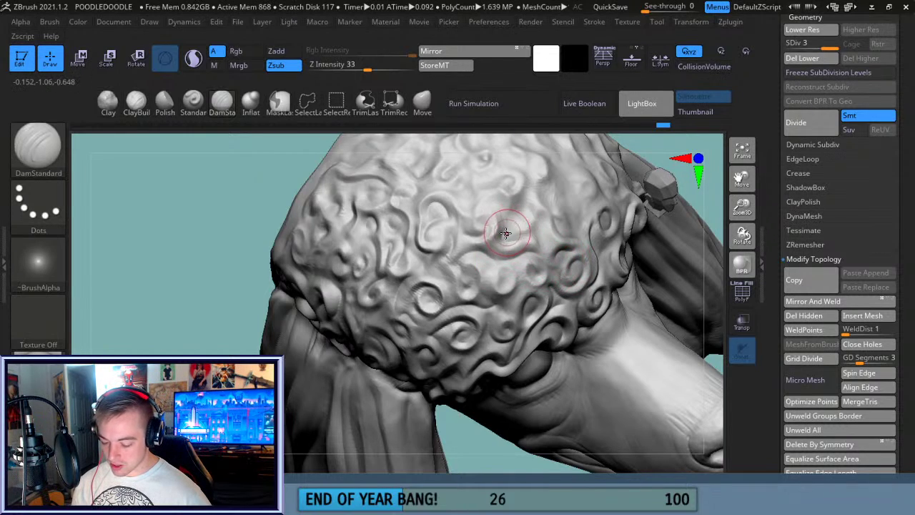
pyautogui.moveTo(742, 178); pyautogui.dragTo(699, 203)
pyautogui.moveTo(663, 239); pyautogui.dragTo(633, 248)
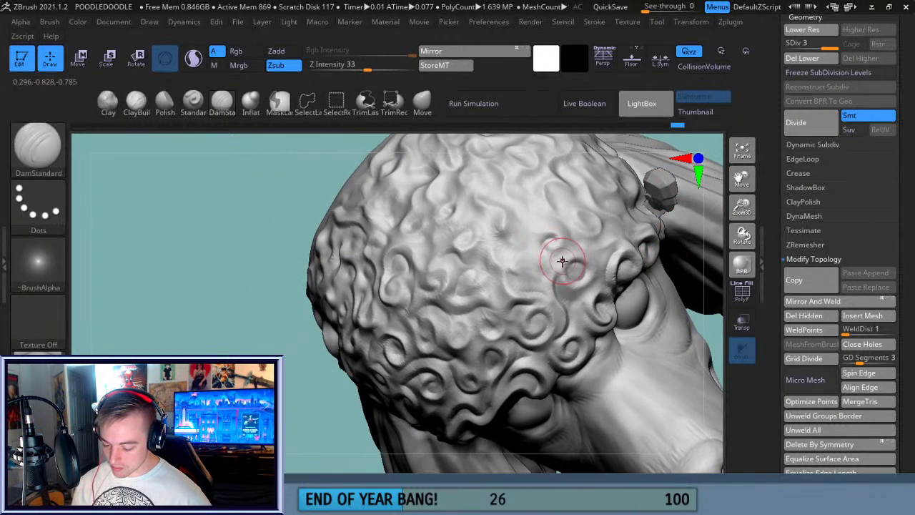
pyautogui.moveTo(535, 223)
pyautogui.mouseDown()
pyautogui.moveTo(570, 265)
pyautogui.moveTo(552, 247)
pyautogui.moveTo(536, 264)
pyautogui.mouseUp()
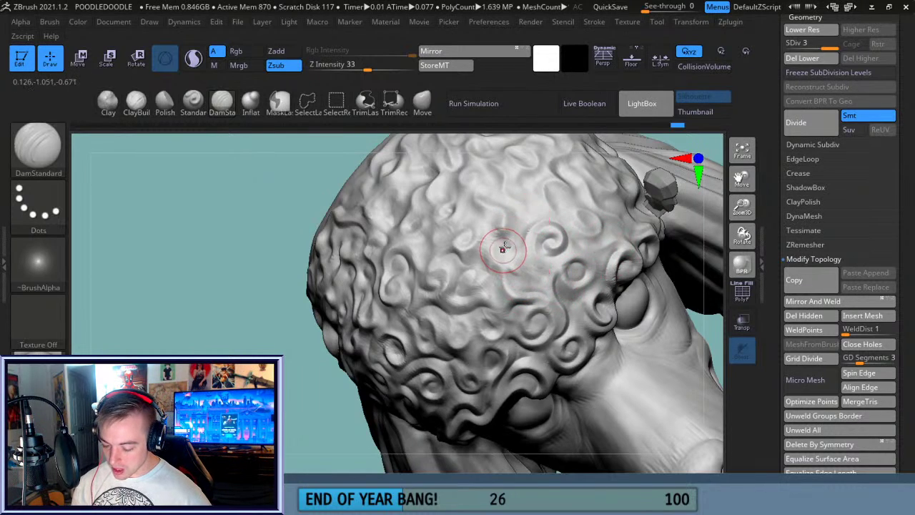
pyautogui.moveTo(723, 195); pyautogui.dragTo(674, 230)
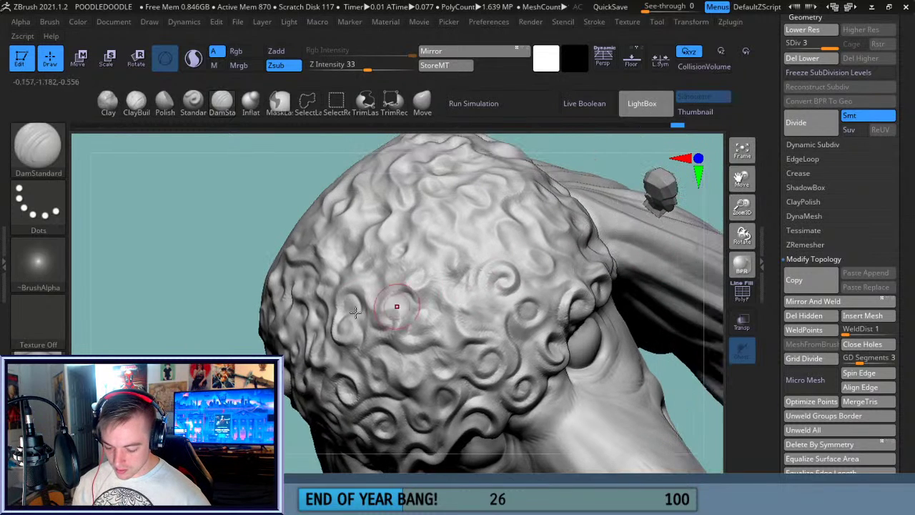
# - Carve spirals and connecting strands into the curls on top of the crown
pyautogui.moveTo(228, 240); pyautogui.dragTo(293, 249)
pyautogui.moveTo(294, 249); pyautogui.dragTo(319, 235, button='right')
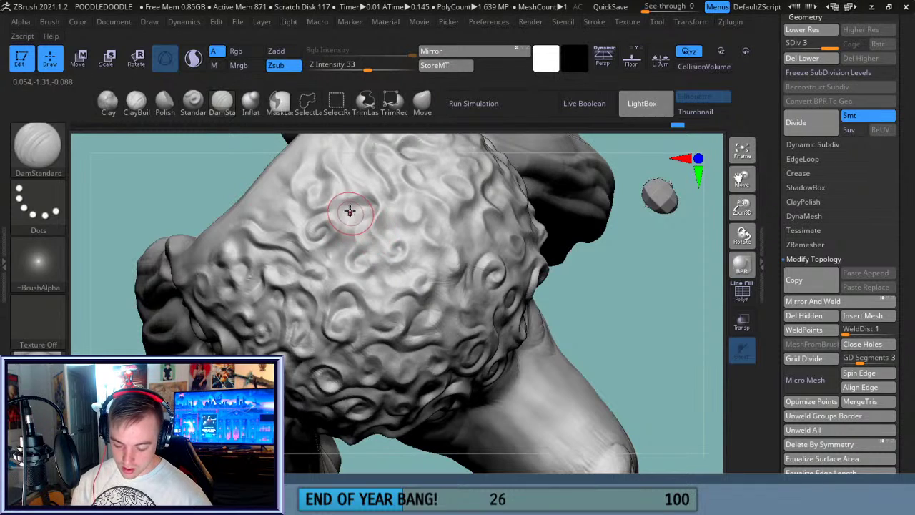
pyautogui.moveTo(316, 211)
pyautogui.mouseDown()
pyautogui.moveTo(313, 194)
pyautogui.moveTo(320, 186)
pyautogui.moveTo(334, 202)
pyautogui.moveTo(336, 183)
pyautogui.moveTo(364, 204)
pyautogui.mouseUp()
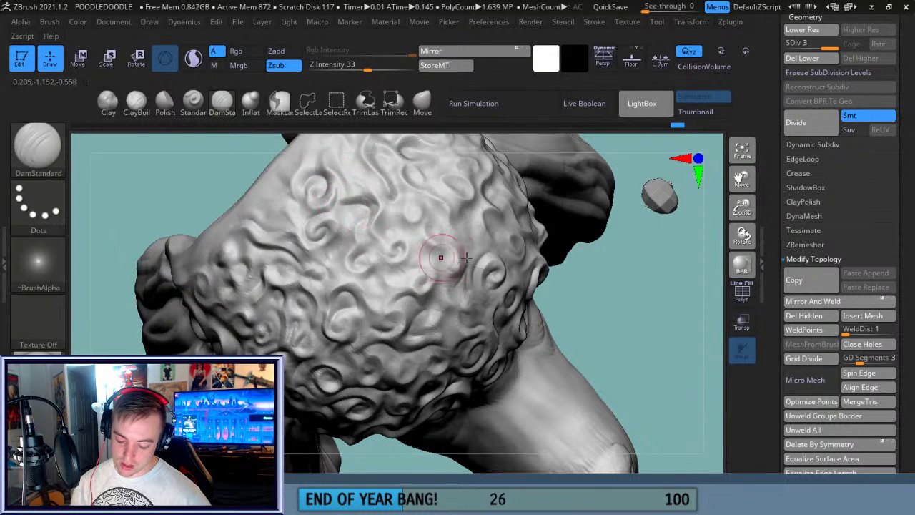
pyautogui.moveTo(603, 269)
pyautogui.mouseDown()
pyautogui.moveTo(603, 293)
pyautogui.moveTo(410, 204)
pyautogui.moveTo(414, 222)
pyautogui.moveTo(496, 231)
pyautogui.mouseUp()
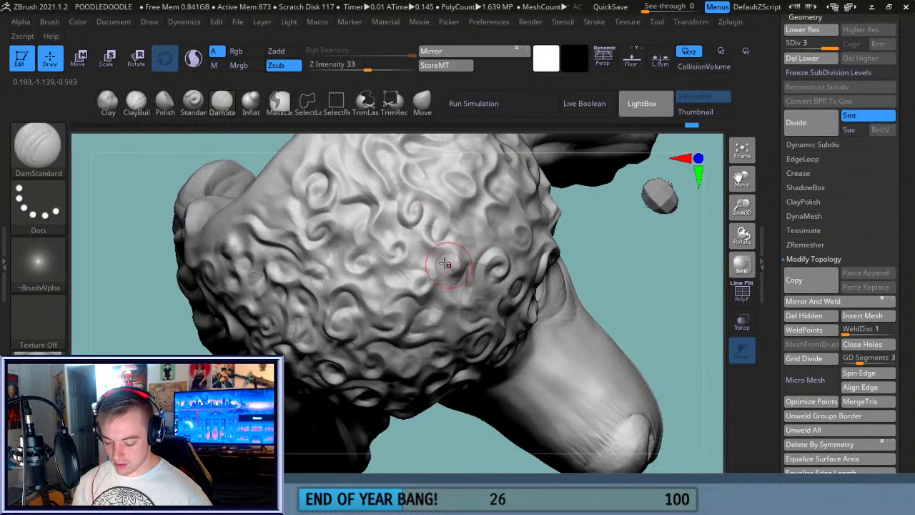
# - Add small curls along the crown's edge beside the ear opening and sharpen the flowing strands next to them
pyautogui.moveTo(615, 261); pyautogui.dragTo(691, 217)
pyautogui.moveTo(741, 180); pyautogui.dragTo(758, 220)
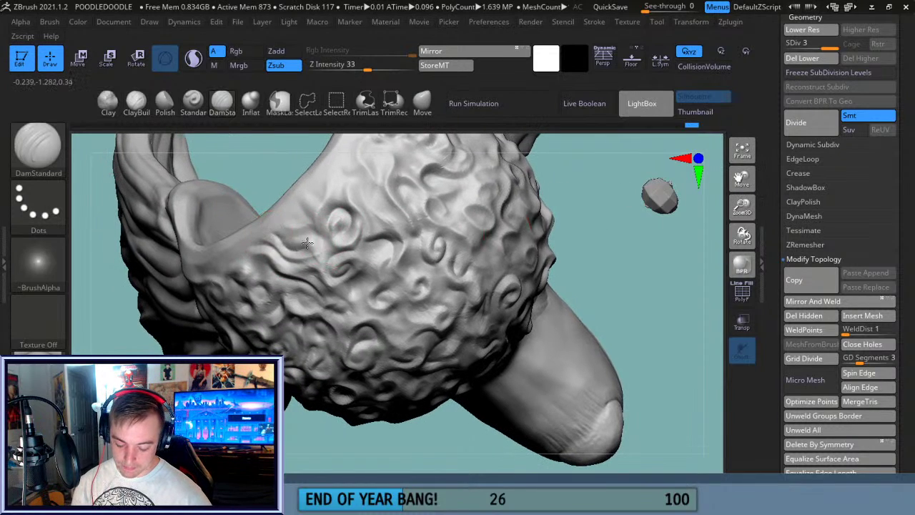
pyautogui.moveTo(306, 246); pyautogui.dragTo(283, 221)
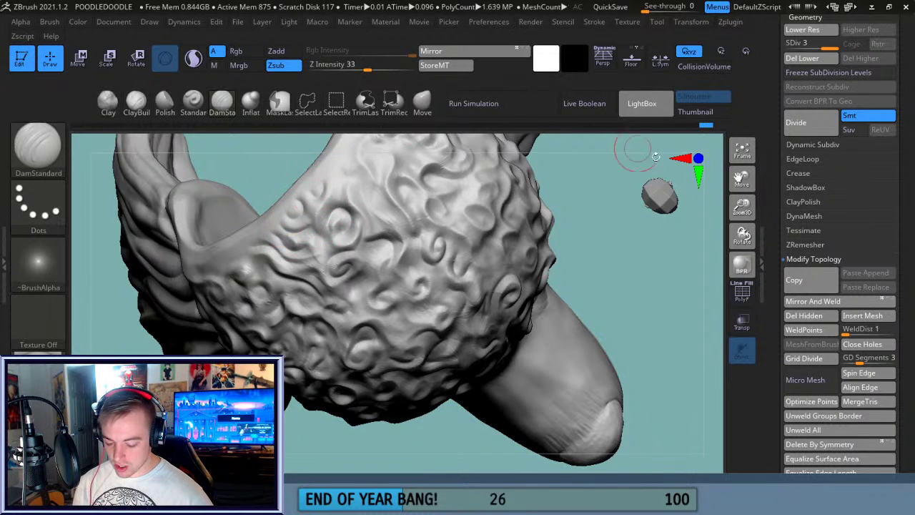
pyautogui.moveTo(742, 178); pyautogui.dragTo(670, 245)
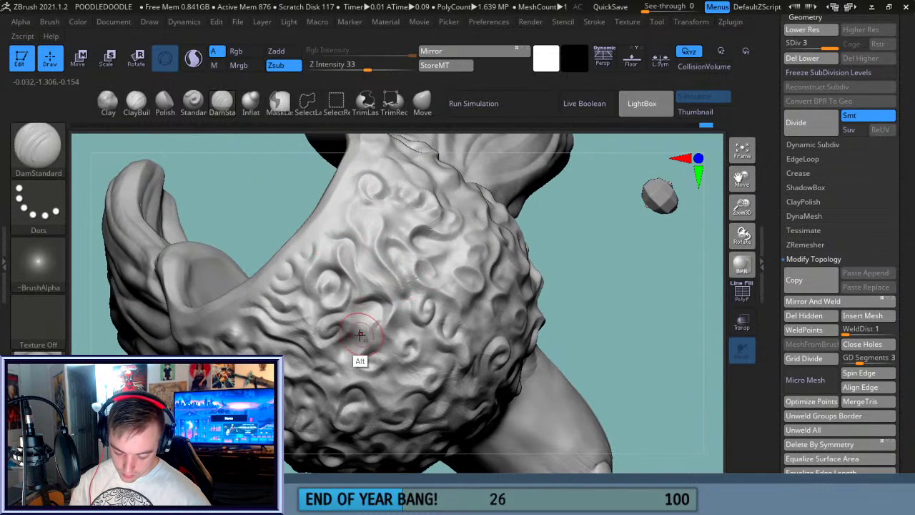
pyautogui.moveTo(337, 289); pyautogui.dragTo(341, 307)
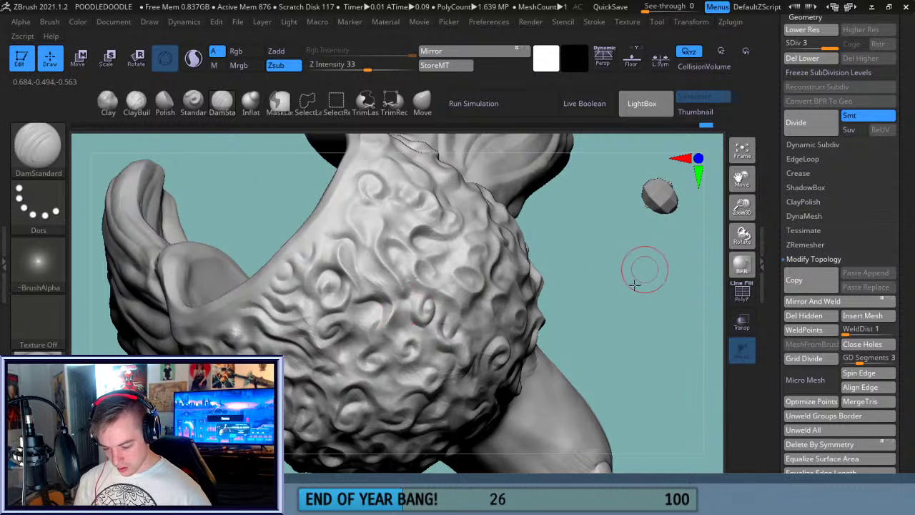
pyautogui.moveTo(636, 284); pyautogui.dragTo(629, 300)
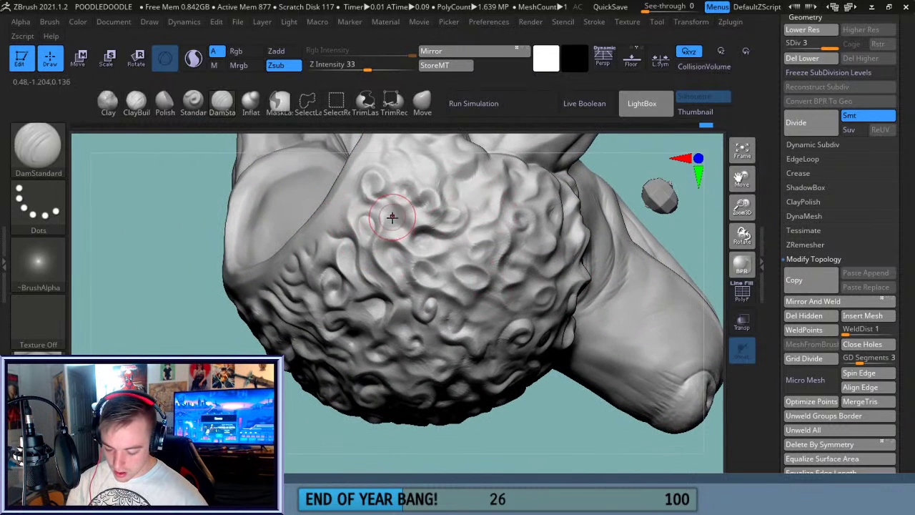
pyautogui.moveTo(418, 221); pyautogui.dragTo(459, 225)
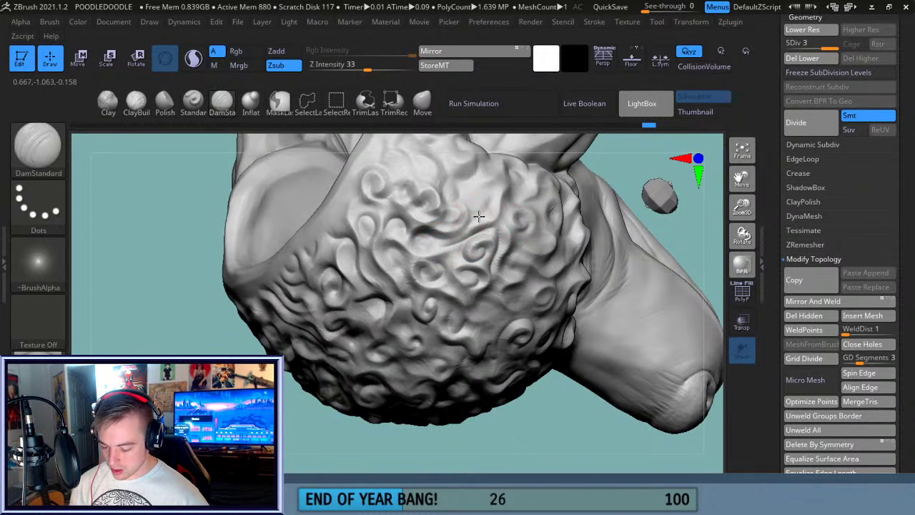
# - Sculpt curls and strands at the back of the crown along the rim of the ear opening
pyautogui.moveTo(735, 179); pyautogui.dragTo(655, 247)
pyautogui.moveTo(740, 235); pyautogui.dragTo(632, 262)
pyautogui.moveTo(387, 281)
pyautogui.mouseDown()
pyautogui.moveTo(408, 274)
pyautogui.moveTo(438, 222)
pyautogui.mouseUp()
pyautogui.moveTo(418, 257)
pyautogui.keyDown('alt'); pyautogui.mouseDown()
pyautogui.moveTo(431, 259)
pyautogui.moveTo(443, 227)
pyautogui.moveTo(482, 212)
pyautogui.moveTo(493, 254)
pyautogui.moveTo(529, 266)
pyautogui.mouseUp(); pyautogui.keyUp('alt')
pyautogui.moveTo(217, 306)
pyautogui.mouseDown()
pyautogui.moveTo(388, 212)
pyautogui.moveTo(337, 173)
pyautogui.moveTo(334, 184)
pyautogui.moveTo(341, 171)
pyautogui.moveTo(356, 181)
pyautogui.moveTo(358, 164)
pyautogui.moveTo(327, 205)
pyautogui.moveTo(329, 246)
pyautogui.mouseUp()
pyautogui.moveTo(289, 418); pyautogui.dragTo(322, 417)
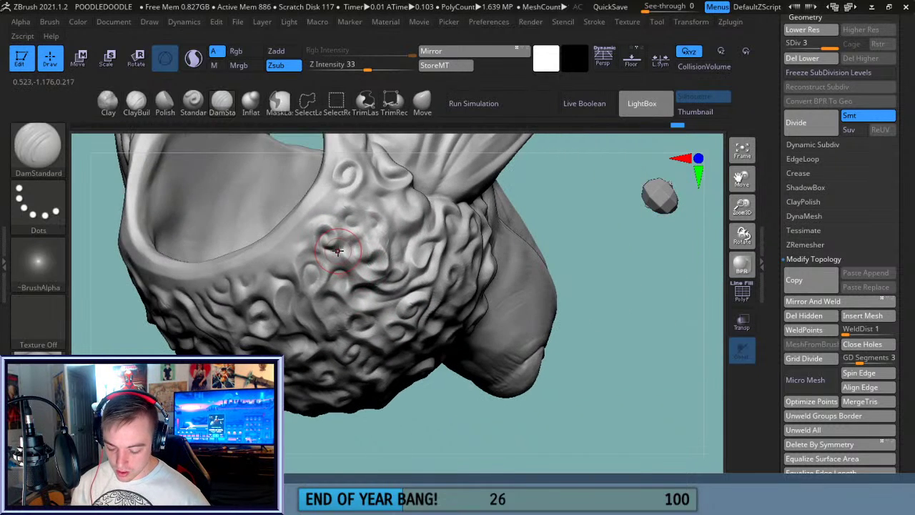
pyautogui.moveTo(577, 225)
pyautogui.mouseDown()
pyautogui.moveTo(586, 214)
pyautogui.moveTo(278, 256)
pyautogui.mouseUp()
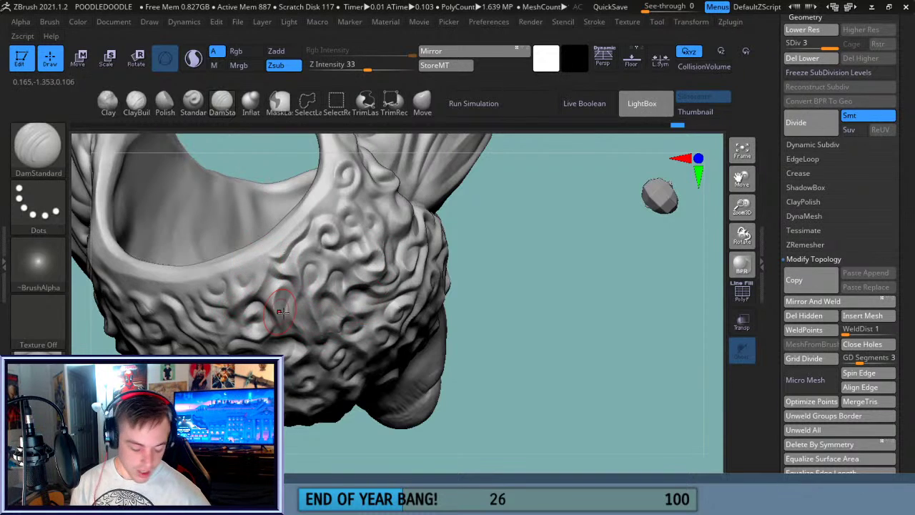
# - Shape curls along the top-of-ear hairline and in the narrow hair strip between the ear opening and the ear strands
pyautogui.moveTo(507, 235)
pyautogui.mouseDown()
pyautogui.moveTo(529, 276)
pyautogui.moveTo(496, 284)
pyautogui.mouseUp()
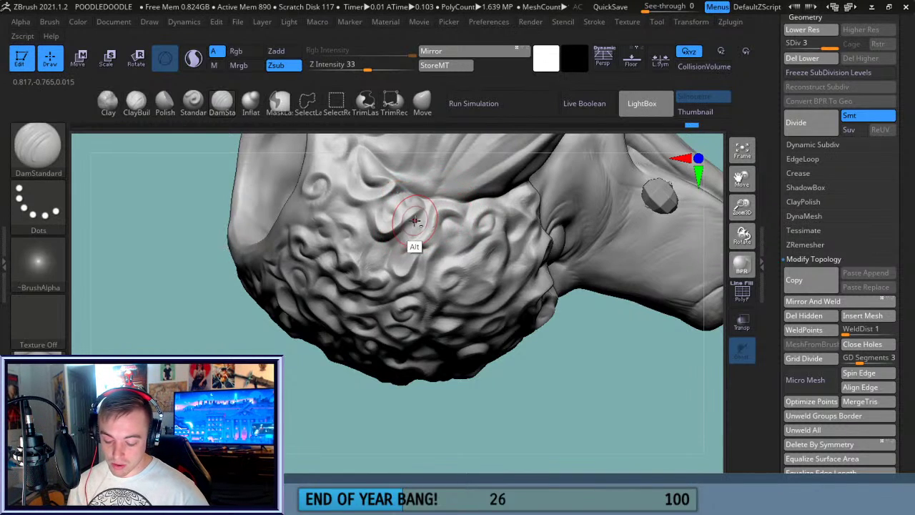
pyautogui.moveTo(552, 369); pyautogui.dragTo(562, 405)
pyautogui.moveTo(744, 180); pyautogui.dragTo(754, 242)
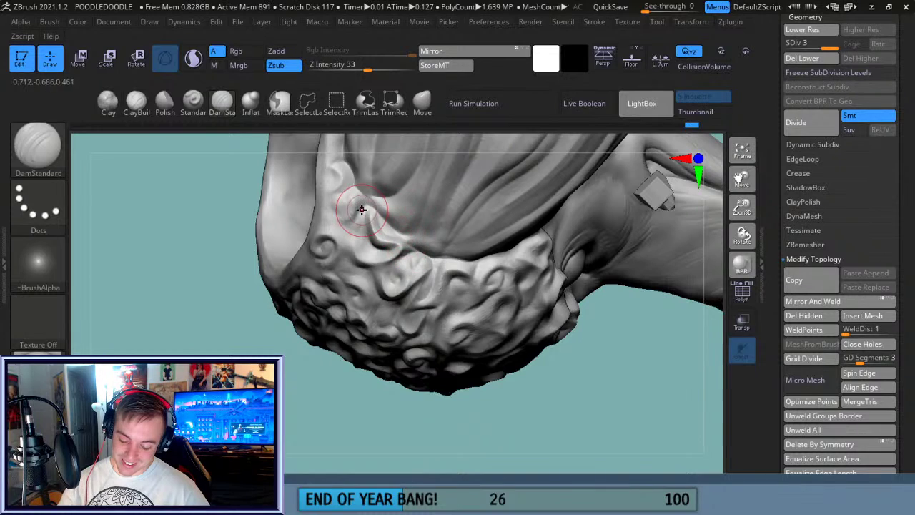
pyautogui.moveTo(343, 189)
pyautogui.mouseDown()
pyautogui.moveTo(337, 198)
pyautogui.moveTo(358, 216)
pyautogui.mouseUp()
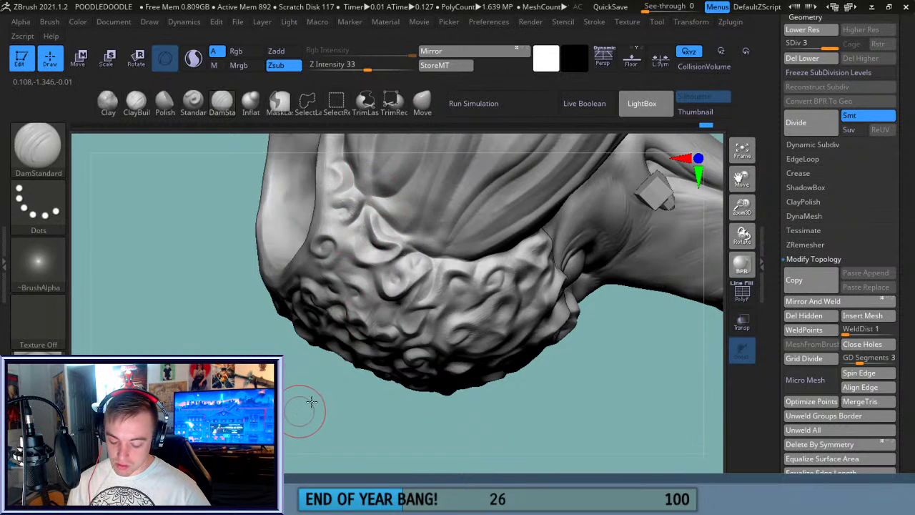
pyautogui.moveTo(311, 403); pyautogui.dragTo(342, 247)
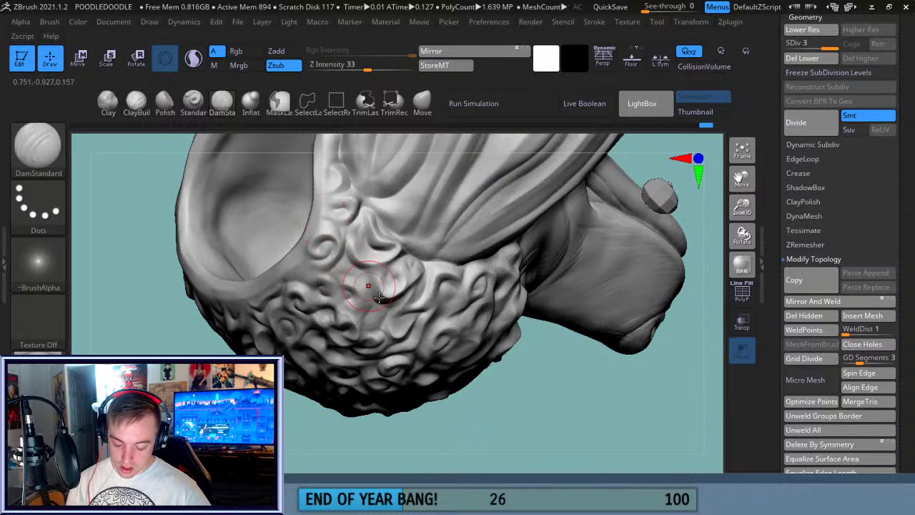
pyautogui.moveTo(562, 386)
pyautogui.mouseDown()
pyautogui.moveTo(560, 345)
pyautogui.moveTo(386, 313)
pyautogui.mouseUp()
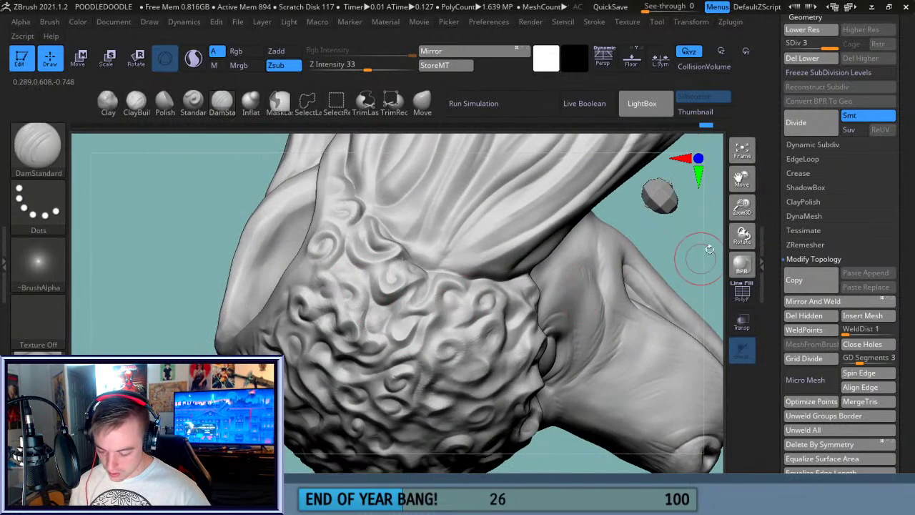
# - Raise and carve deep spiral curls at the temple, just in front of where the ear strands begin
pyautogui.moveTo(741, 214); pyautogui.dragTo(687, 308)
pyautogui.moveTo(606, 363); pyautogui.dragTo(543, 351)
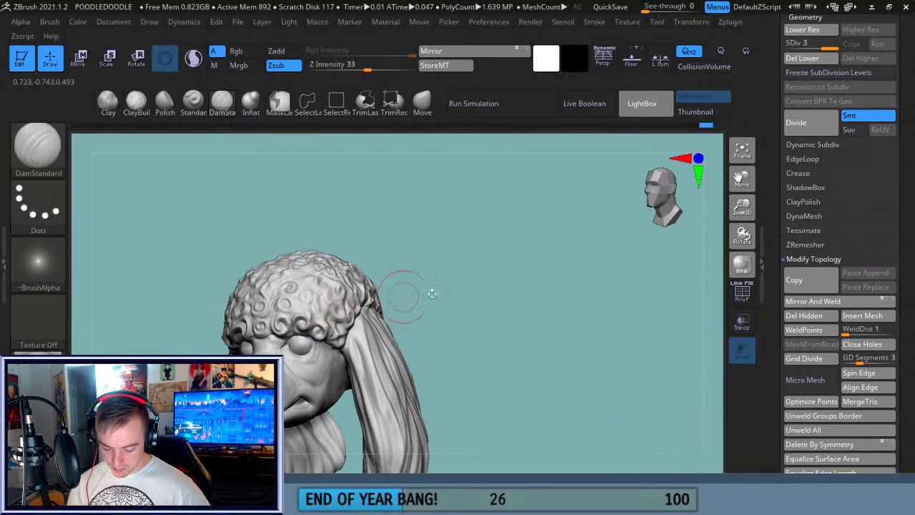
pyautogui.moveTo(741, 208); pyautogui.dragTo(718, 340)
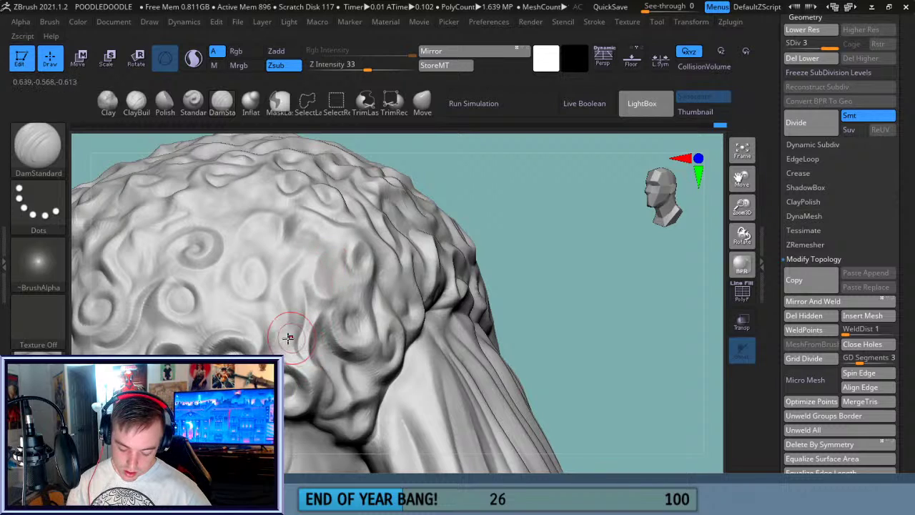
pyautogui.moveTo(564, 307)
pyautogui.mouseDown()
pyautogui.moveTo(337, 251)
pyautogui.moveTo(360, 265)
pyautogui.moveTo(391, 259)
pyautogui.moveTo(385, 319)
pyautogui.mouseUp()
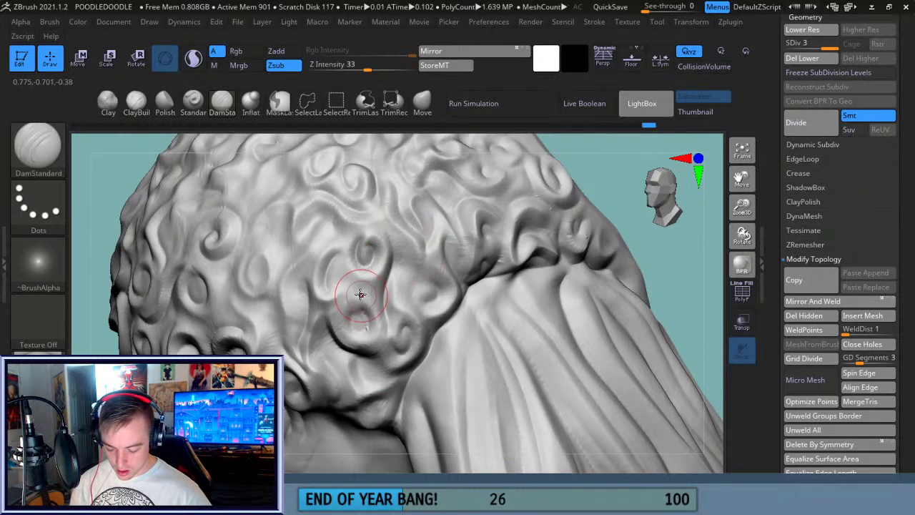
pyautogui.hotkey('ctrl', 'shift', 'z')
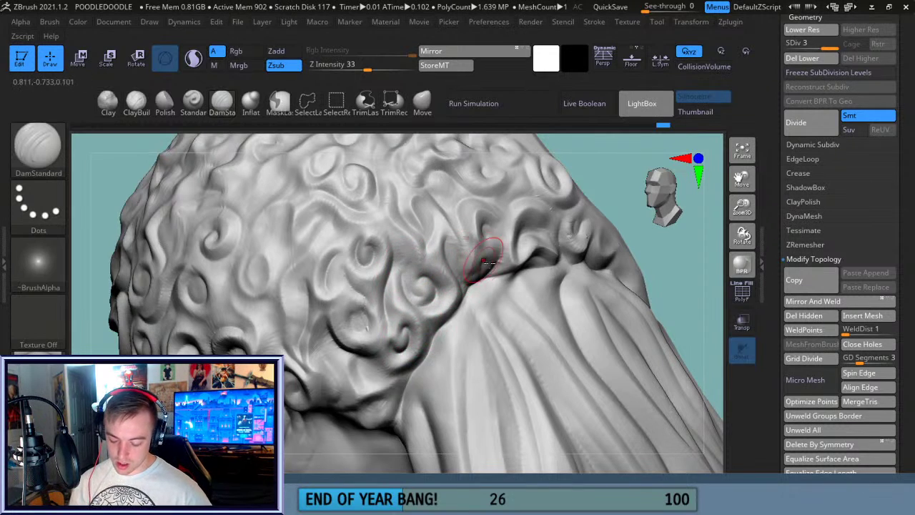
pyautogui.press('alt')
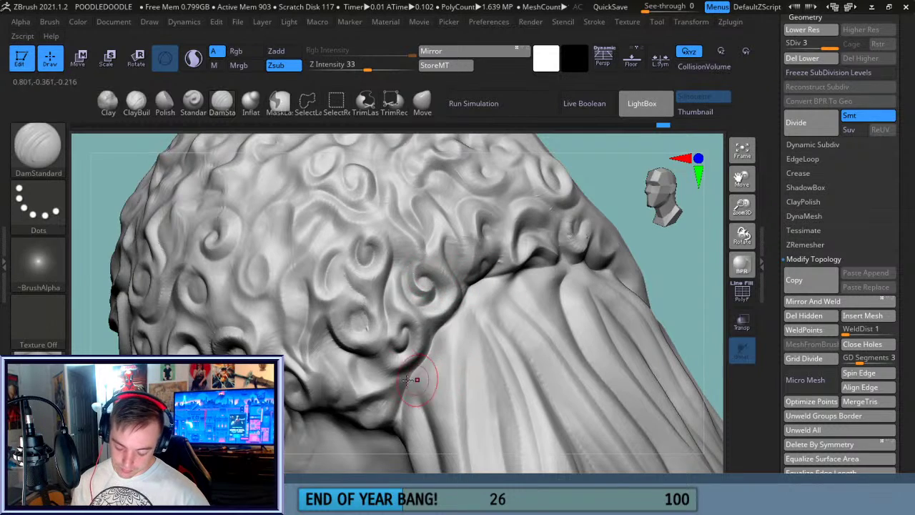
pyautogui.keyDown('alt'); pyautogui.moveTo(365, 370); pyautogui.dragTo(374, 375); pyautogui.keyUp('alt')
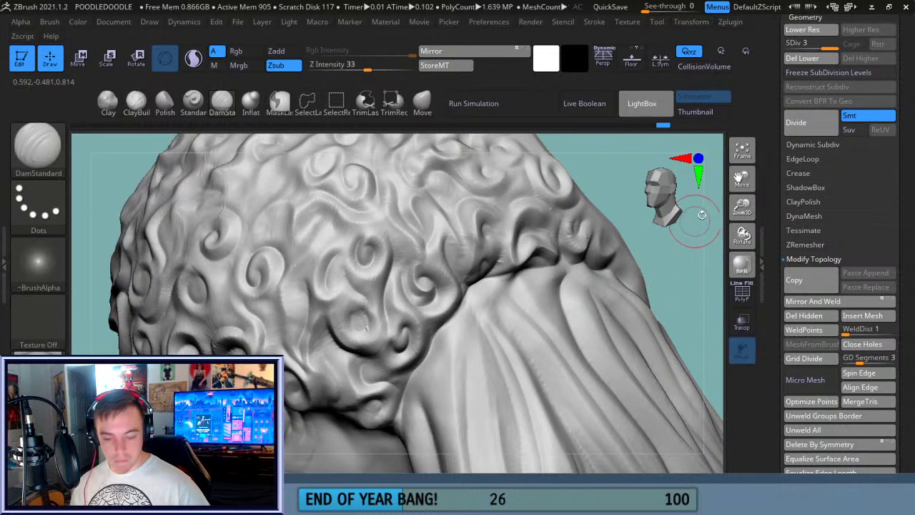
# - Frame the whole poodle head and examine the curl coverage from the front and from above
pyautogui.click(742, 151)
pyautogui.moveTo(601, 323)
pyautogui.mouseDown()
pyautogui.moveTo(665, 317)
pyautogui.moveTo(556, 364)
pyautogui.mouseUp()
pyautogui.press('shift')
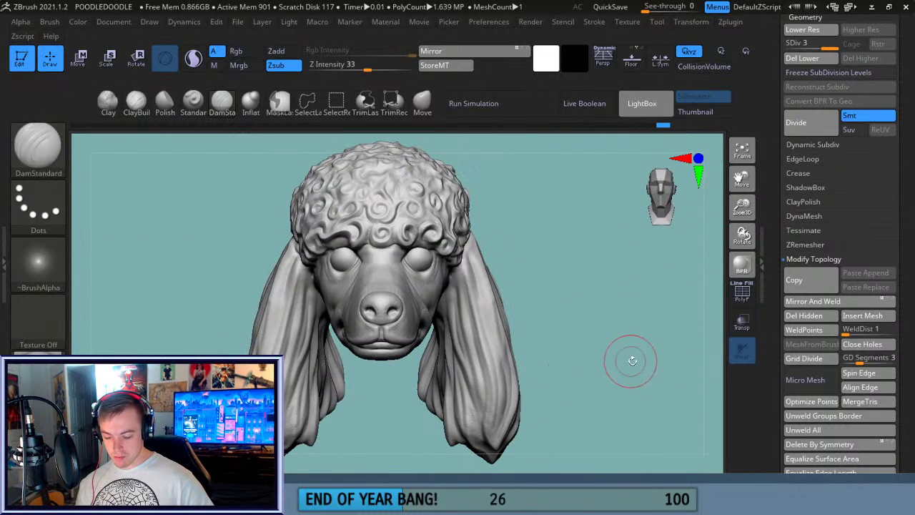
pyautogui.moveTo(642, 353); pyautogui.dragTo(633, 386)
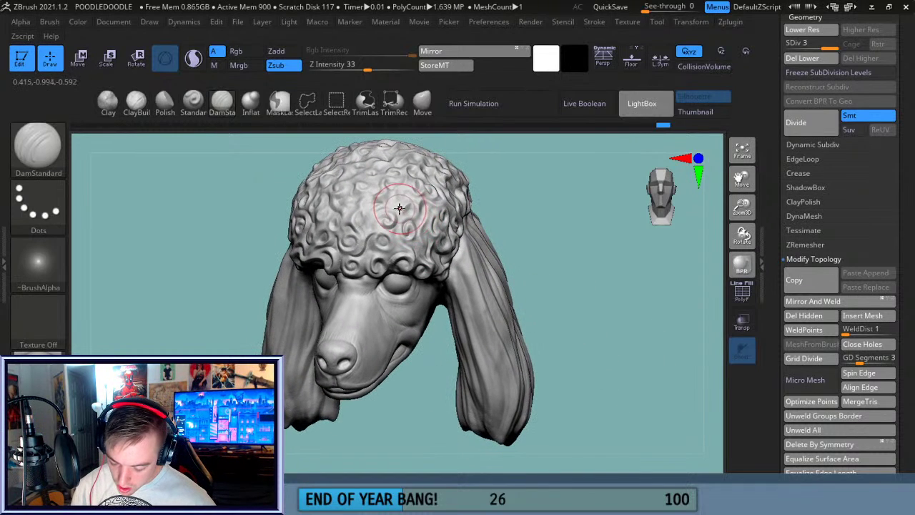
# - Refine the spiral curls over the forehead, crown and side hairline with the DamStandard brush, working around both sides of the head
pyautogui.moveTo(556, 236); pyautogui.dragTo(580, 259)
pyautogui.keyDown('shift'); pyautogui.moveTo(526, 207); pyautogui.dragTo(540, 224); pyautogui.keyUp('shift')
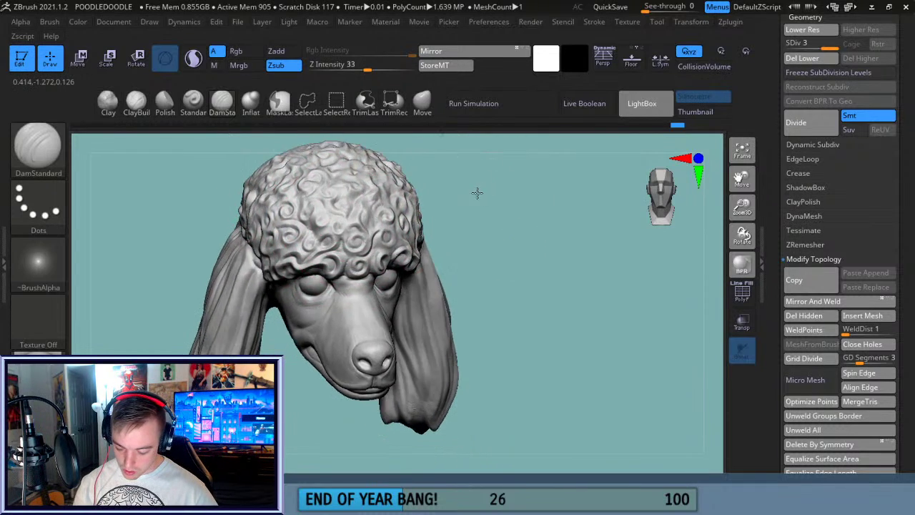
pyautogui.moveTo(477, 194); pyautogui.dragTo(446, 209)
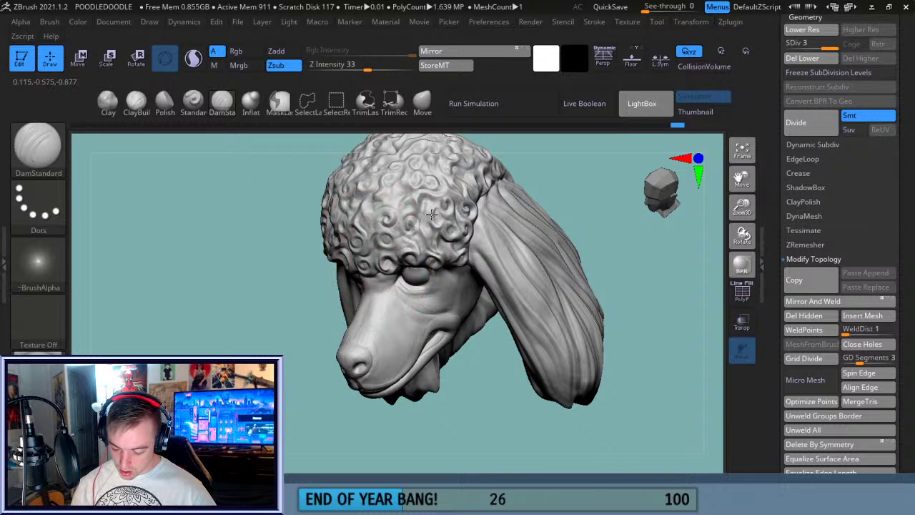
pyautogui.moveTo(745, 184); pyautogui.dragTo(717, 256)
pyautogui.moveTo(564, 215); pyautogui.dragTo(415, 233)
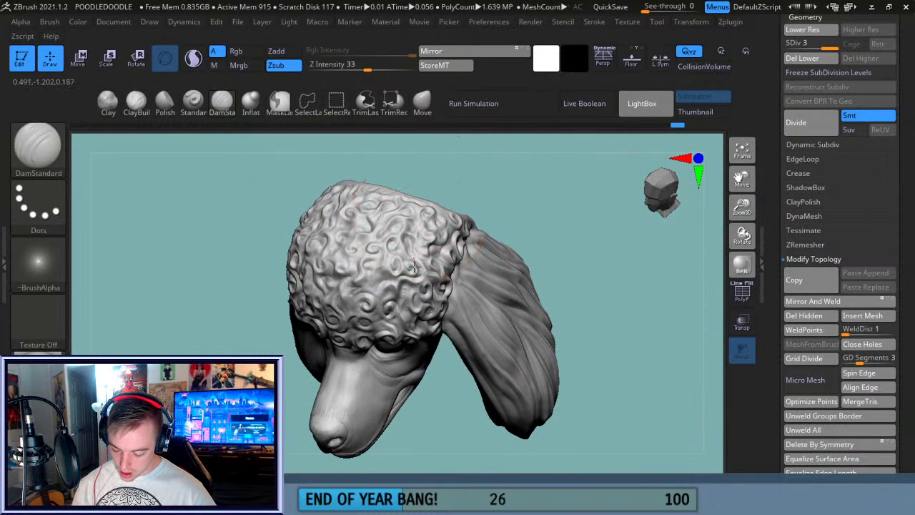
pyautogui.moveTo(502, 192); pyautogui.dragTo(505, 227)
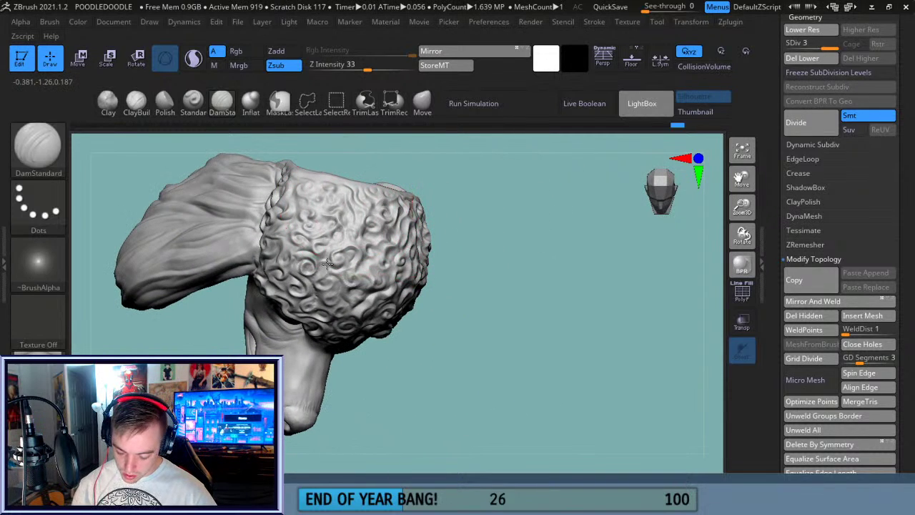
pyautogui.moveTo(507, 245); pyautogui.dragTo(333, 288)
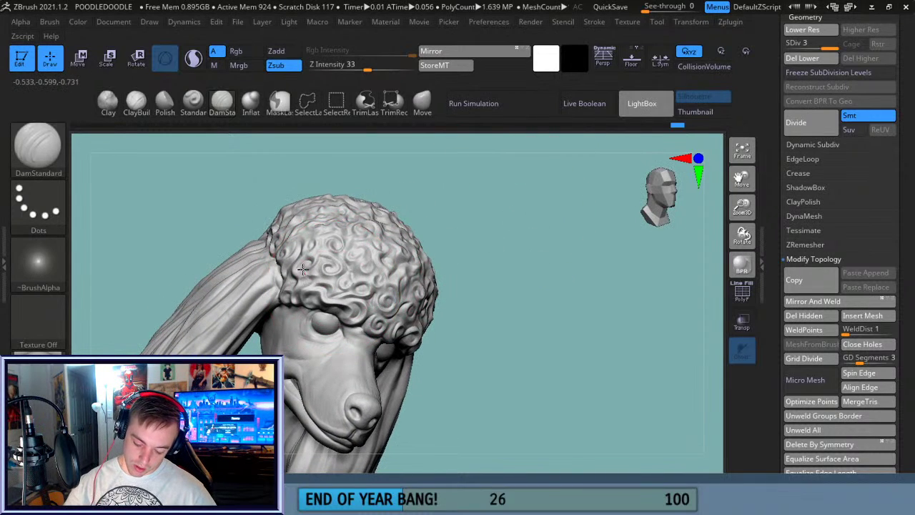
pyautogui.moveTo(373, 165); pyautogui.dragTo(283, 175)
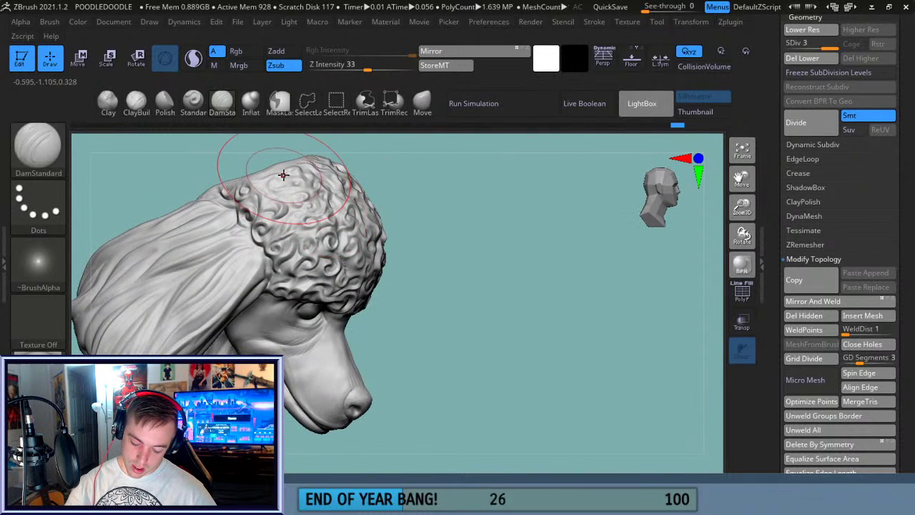
# - Carve and raise curls along the front hairline and temples down to the start of the ear strands
pyautogui.moveTo(465, 225); pyautogui.dragTo(539, 231)
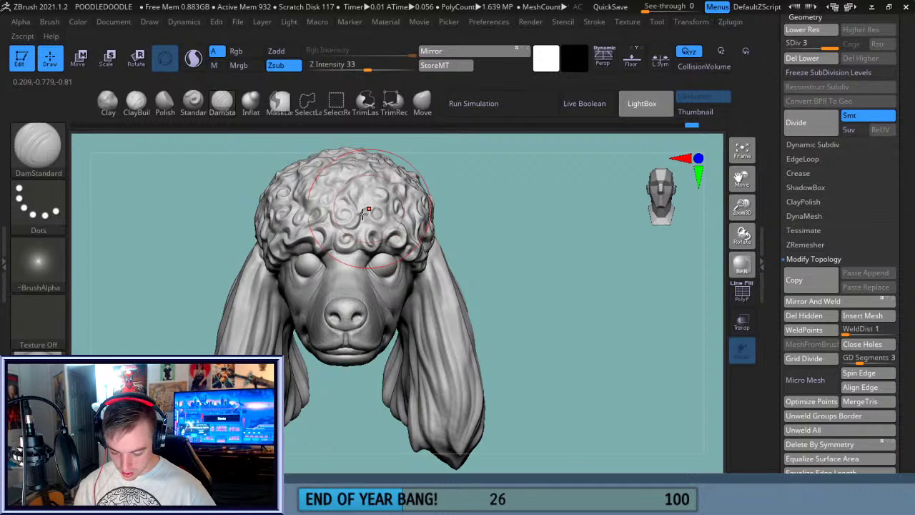
pyautogui.moveTo(535, 224); pyautogui.dragTo(444, 223)
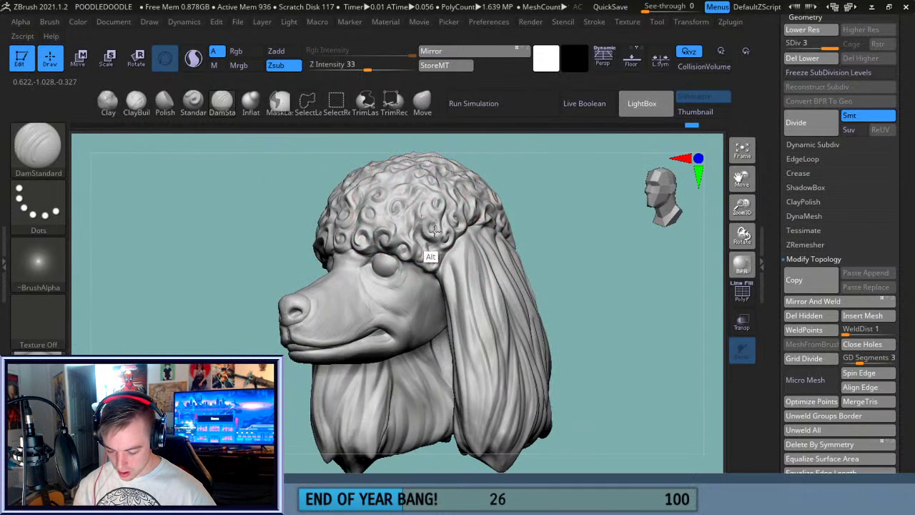
pyautogui.moveTo(571, 184); pyautogui.dragTo(594, 198)
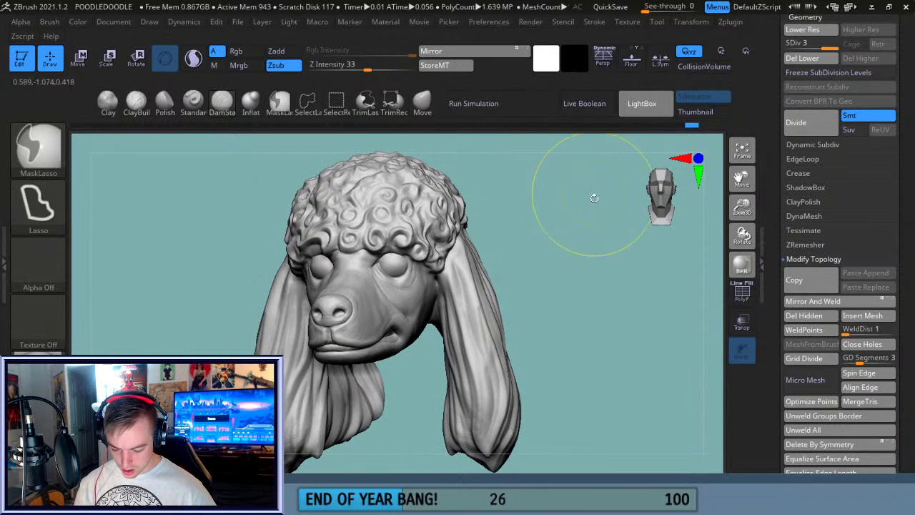
pyautogui.keyDown('shift'); pyautogui.moveTo(582, 233); pyautogui.dragTo(591, 239); pyautogui.keyUp('shift')
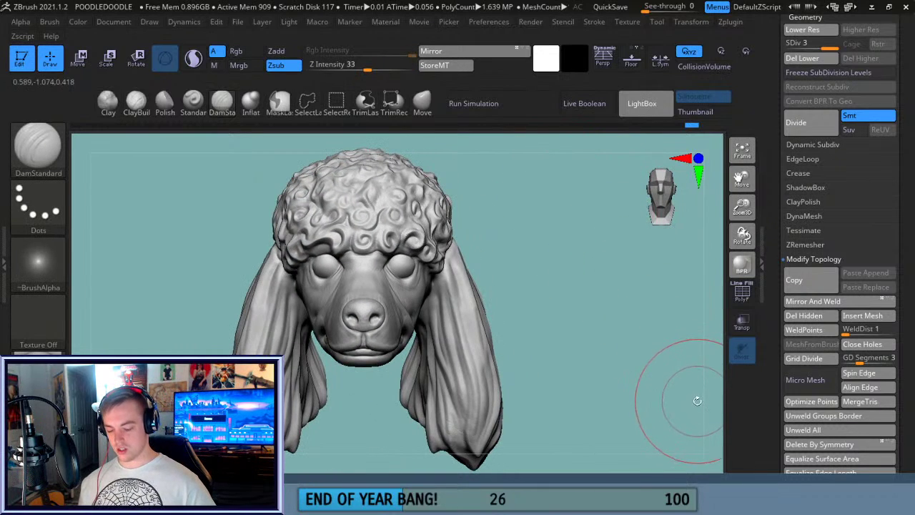
pyautogui.moveTo(527, 219); pyautogui.dragTo(465, 225)
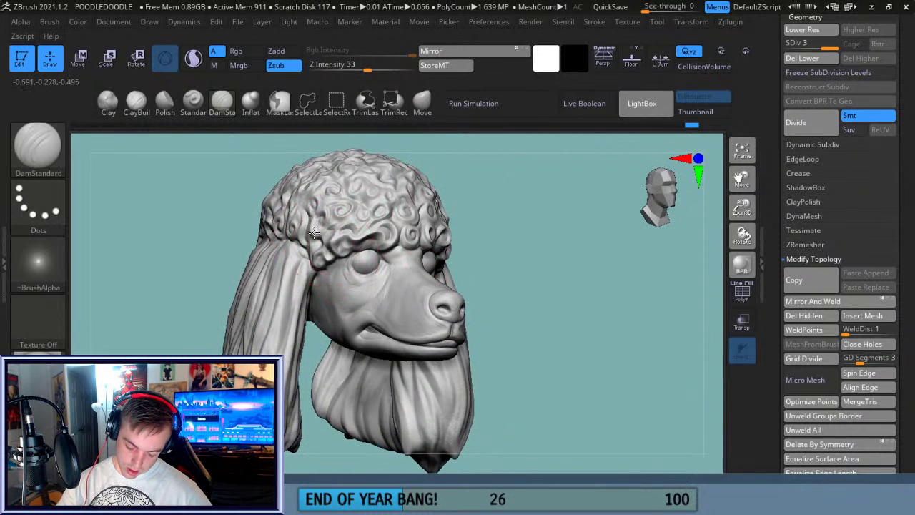
pyautogui.moveTo(572, 215); pyautogui.dragTo(499, 222)
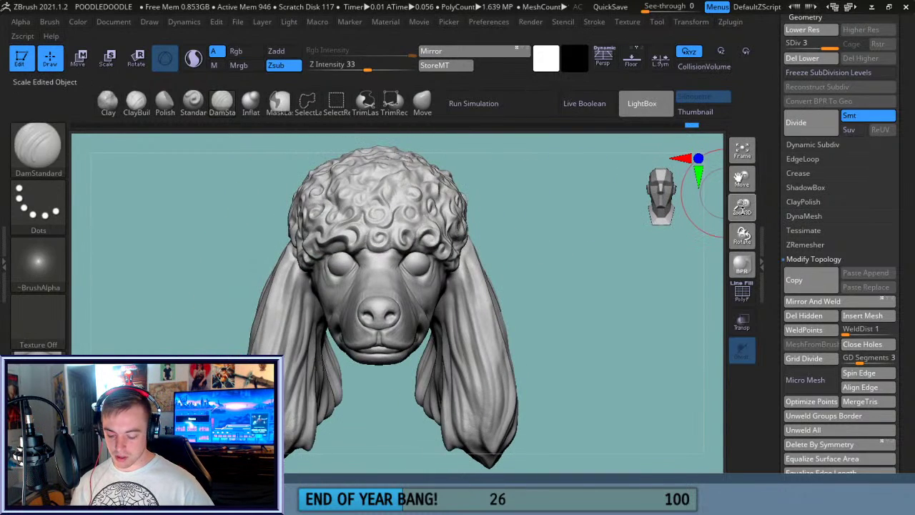
# - Inflate the inner side walls of the hollow head behind the ears with the Inflat brush at Z Intensity 10
pyautogui.moveTo(649, 348); pyautogui.dragTo(505, 277)
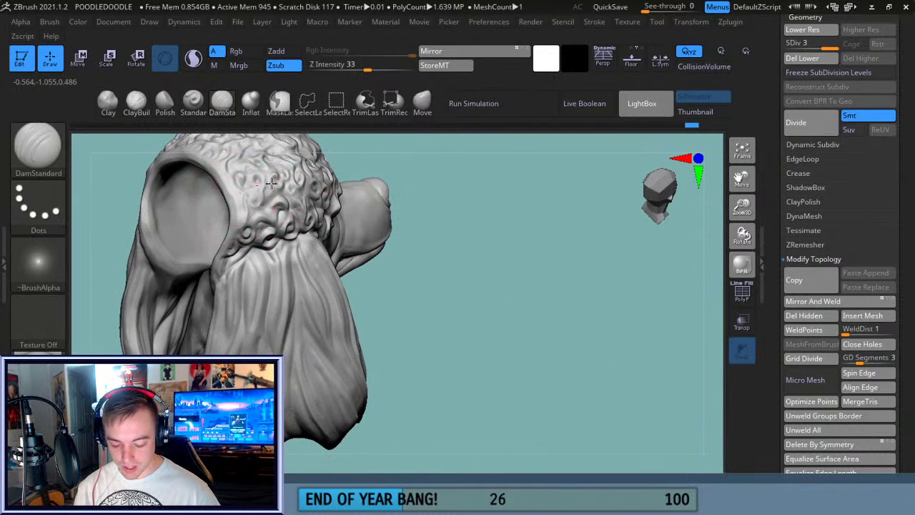
pyautogui.moveTo(550, 309)
pyautogui.mouseDown()
pyautogui.moveTo(566, 293)
pyautogui.moveTo(511, 302)
pyautogui.moveTo(526, 321)
pyautogui.moveTo(501, 296)
pyautogui.mouseUp()
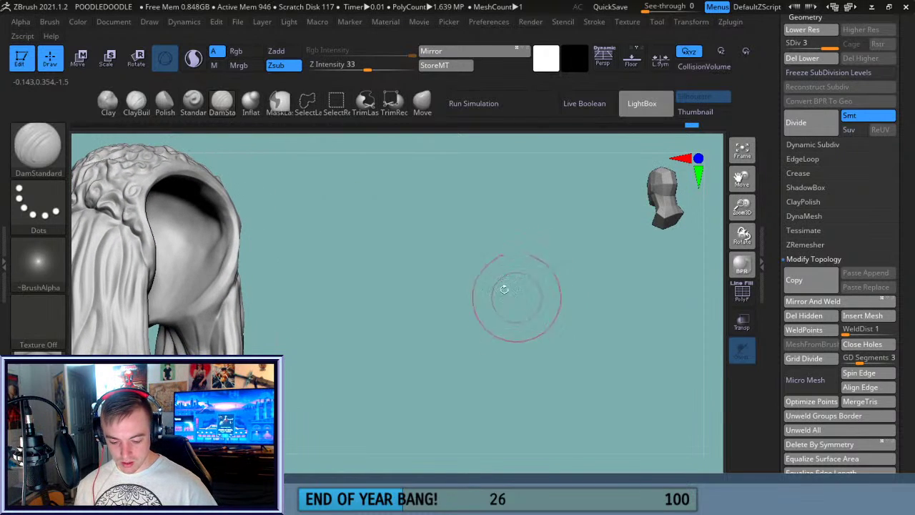
pyautogui.click(251, 103)
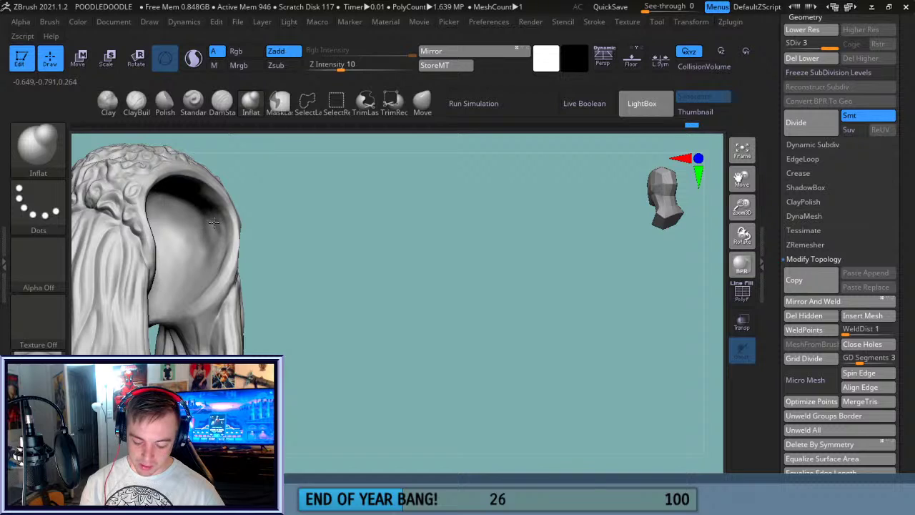
pyautogui.moveTo(273, 231); pyautogui.dragTo(198, 228)
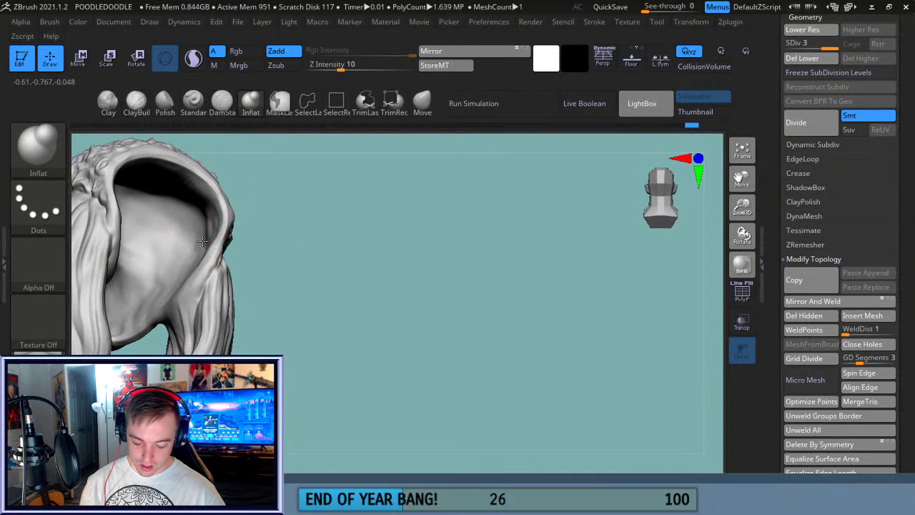
pyautogui.moveTo(287, 210); pyautogui.dragTo(254, 176)
pyautogui.moveTo(739, 178); pyautogui.dragTo(844, 201)
pyautogui.moveTo(510, 218); pyautogui.dragTo(731, 318)
pyautogui.click(742, 150)
pyautogui.moveTo(742, 207); pyautogui.dragTo(742, 220)
pyautogui.moveTo(262, 432); pyautogui.dragTo(302, 432)
pyautogui.moveTo(533, 335)
pyautogui.mouseDown()
pyautogui.moveTo(552, 339)
pyautogui.moveTo(539, 337)
pyautogui.moveTo(546, 332)
pyautogui.moveTo(542, 342)
pyautogui.mouseUp()
# - Reshape the side rims of the hollow back opening with the Move brush, undoing unwanted pulls
pyautogui.click(422, 104)
pyautogui.moveTo(525, 235)
pyautogui.mouseDown()
pyautogui.moveTo(505, 255)
pyautogui.moveTo(525, 255)
pyautogui.mouseUp()
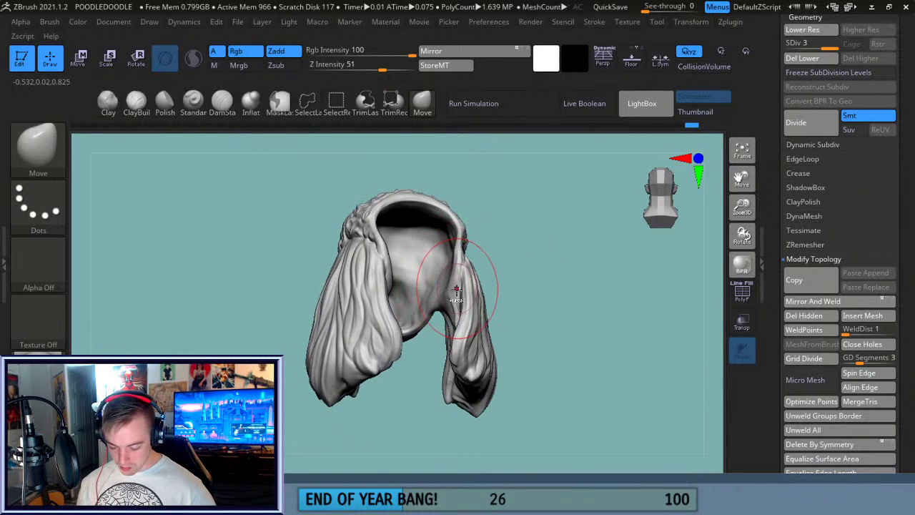
pyautogui.hotkey('ctrl', 'z')
pyautogui.hotkey('ctrl', 'z')
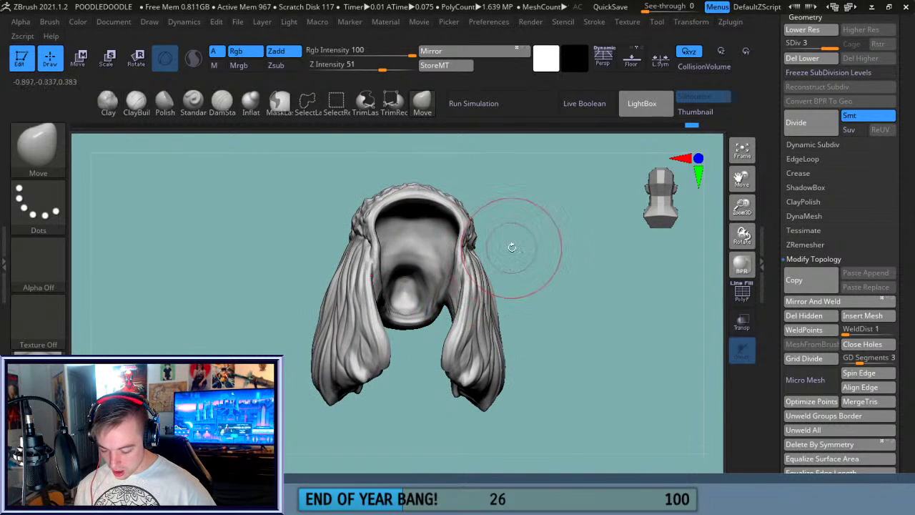
pyautogui.hotkey('ctrl', 'z')
pyautogui.hotkey('ctrl', 'z')
pyautogui.hotkey('ctrl', 'z')
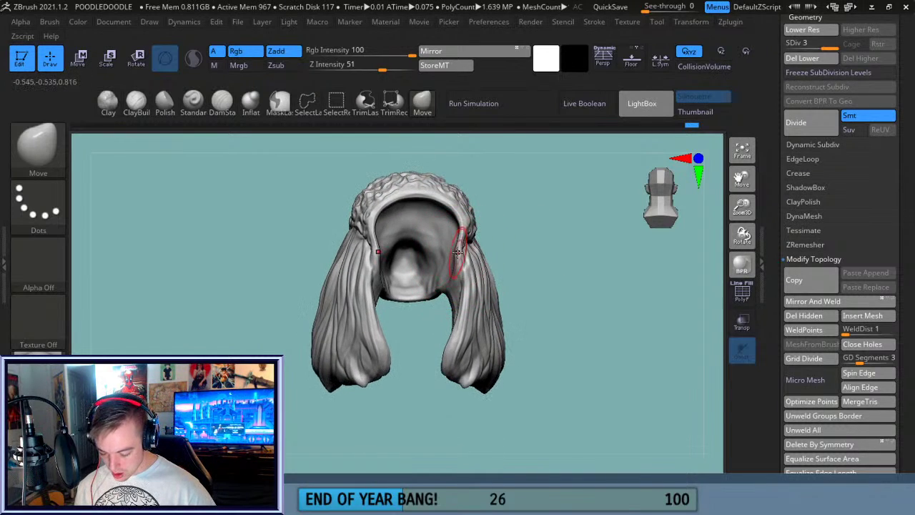
pyautogui.hotkey('ctrl', 'z')
pyautogui.hotkey('ctrl', 'z')
pyautogui.hotkey('ctrl', 'z')
pyautogui.hotkey('ctrl', 'z')
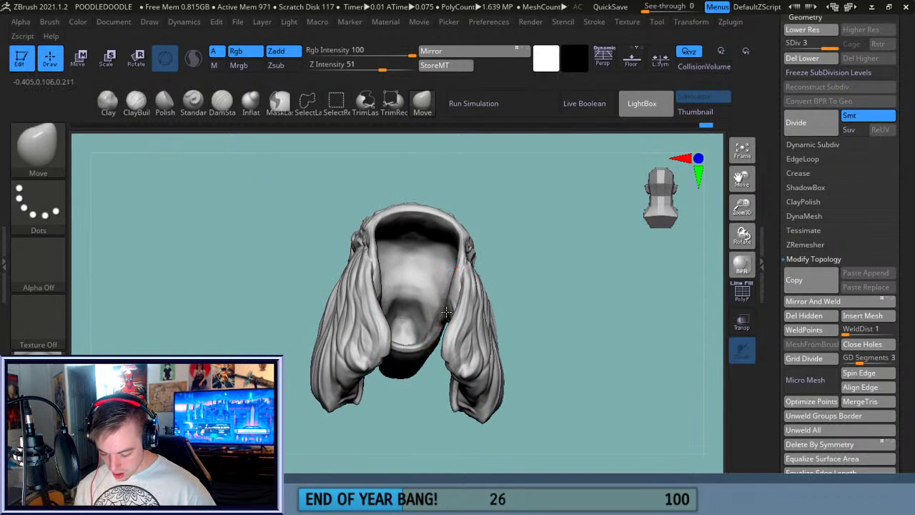
pyautogui.hotkey('ctrl', 'z')
pyautogui.hotkey('ctrl', 'z')
pyautogui.hotkey('ctrl', 'z')
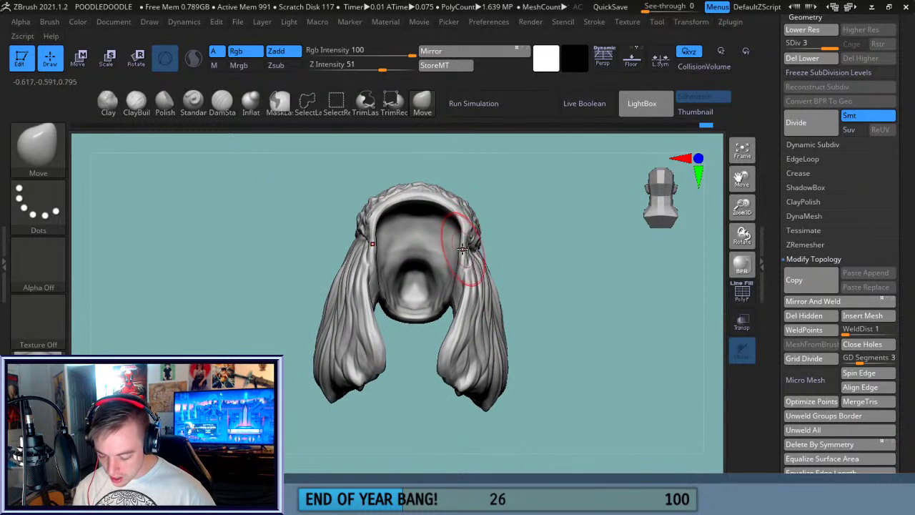
pyautogui.hotkey('ctrl', 'z')
pyautogui.hotkey('ctrl', 'z')
pyautogui.hotkey('ctrl', 'z')
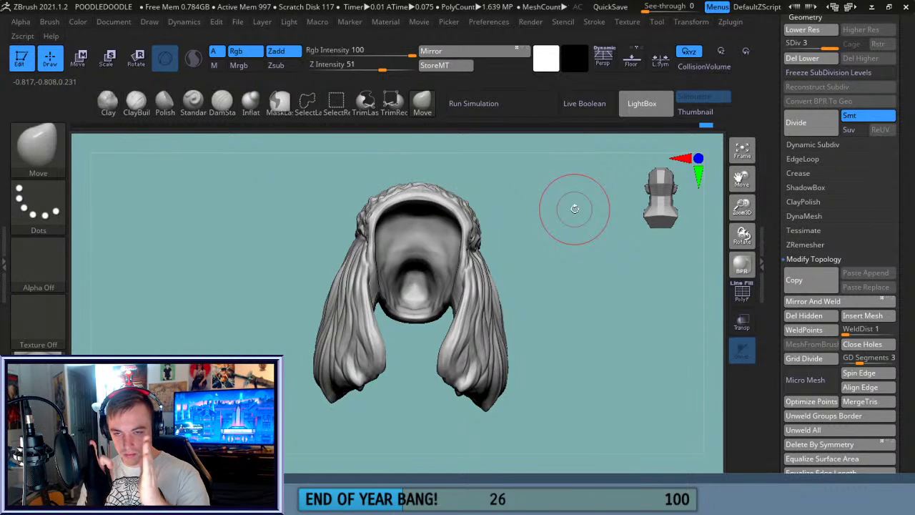
# - Inflate the hollow head's interior surface and the floor of the muzzle cavity with the Inflat brush at Z Intensity 10
pyautogui.moveTo(560, 307); pyautogui.dragTo(603, 279)
pyautogui.moveTo(740, 210); pyautogui.dragTo(739, 227)
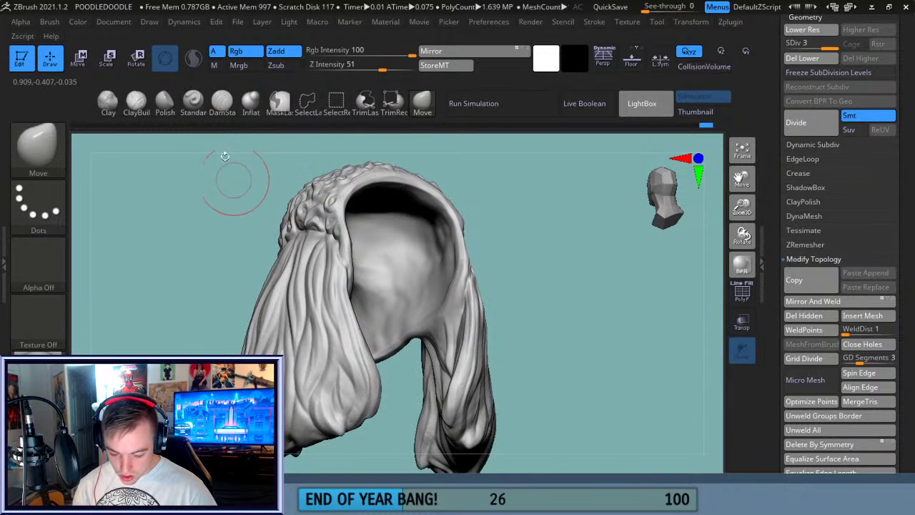
pyautogui.click(250, 101)
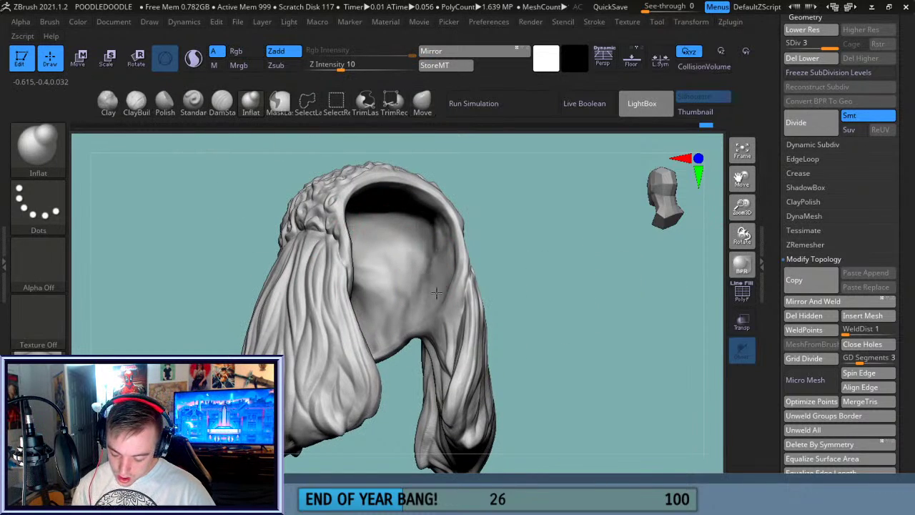
pyautogui.moveTo(501, 222)
pyautogui.mouseDown()
pyautogui.moveTo(525, 210)
pyautogui.moveTo(512, 232)
pyautogui.mouseUp()
pyautogui.moveTo(361, 306); pyautogui.dragTo(359, 344)
pyautogui.moveTo(537, 270)
pyautogui.mouseDown()
pyautogui.moveTo(463, 296)
pyautogui.moveTo(536, 288)
pyautogui.moveTo(547, 301)
pyautogui.mouseUp()
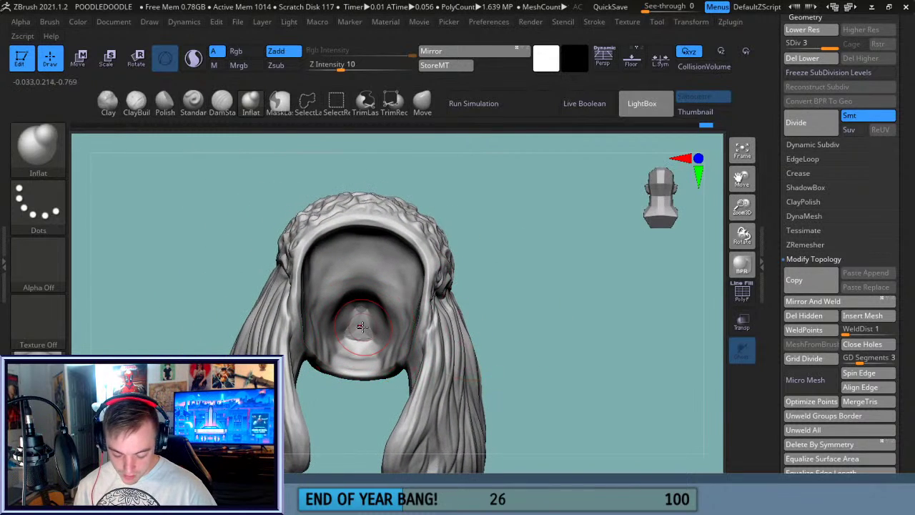
# - Smooth and polish the creased triangular patch inside the muzzle cavity using the Smooth and Polish brushes
pyautogui.press('shift')
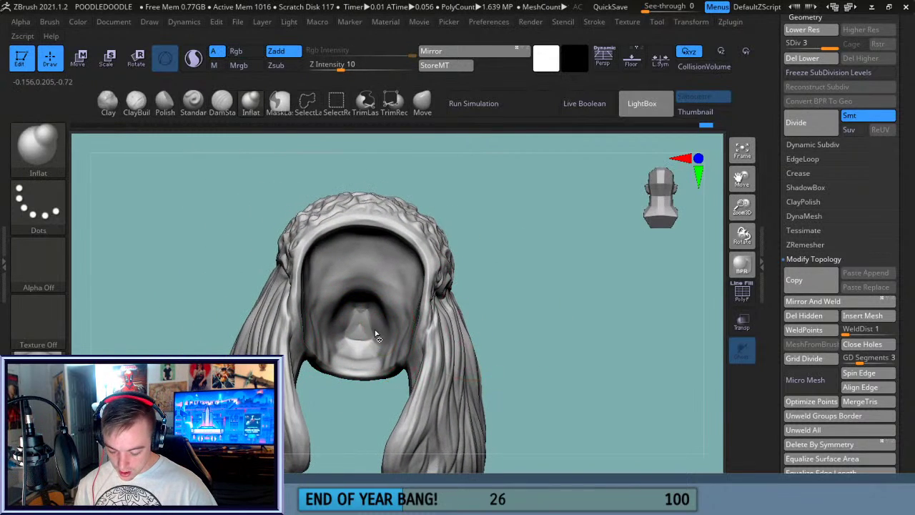
pyautogui.press('shift')
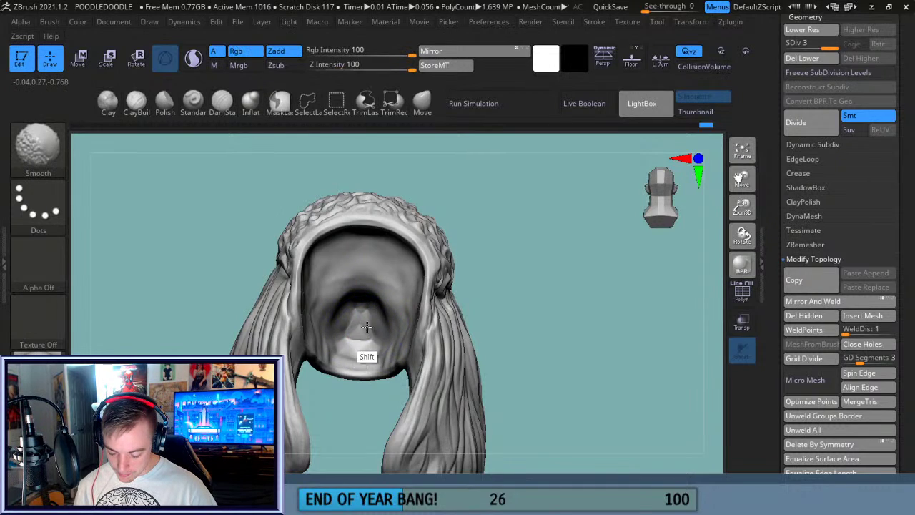
pyautogui.moveTo(743, 207); pyautogui.dragTo(741, 336)
pyautogui.press('shift')
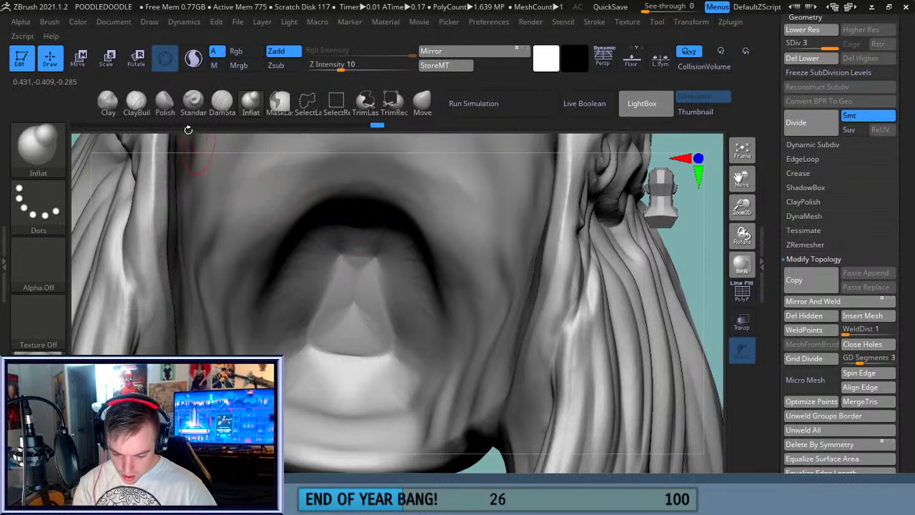
pyautogui.click(165, 103)
pyautogui.moveTo(357, 279); pyautogui.dragTo(361, 271)
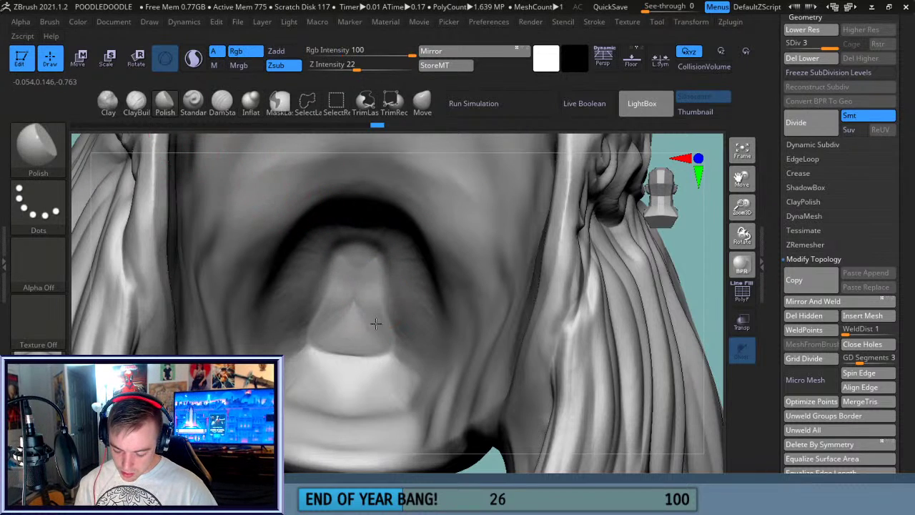
pyautogui.press('shift')
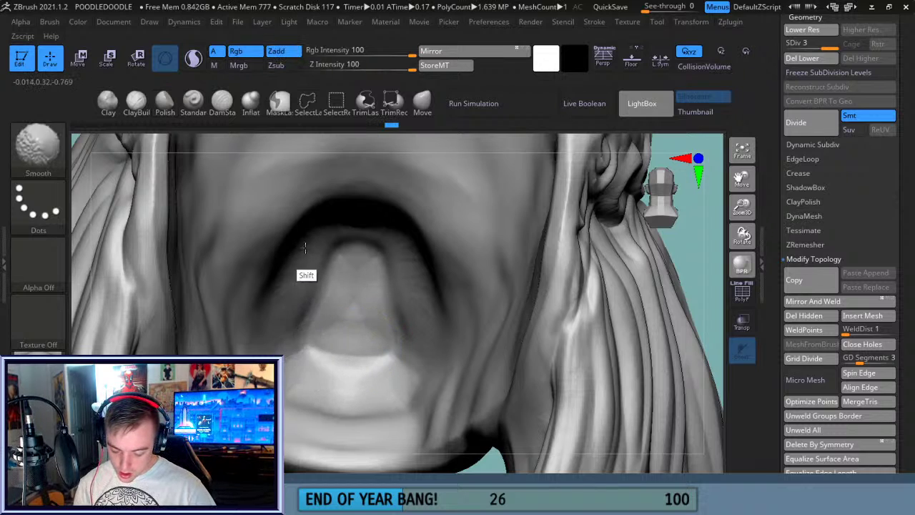
# - Frame the whole head and examine the wireframe and hollow interior from behind
pyautogui.click(742, 150)
pyautogui.click(741, 296)
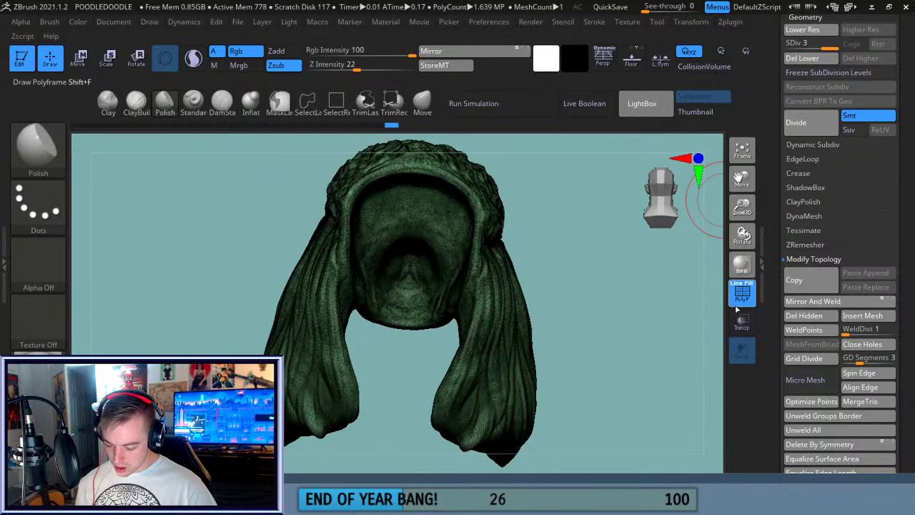
pyautogui.click(741, 301)
pyautogui.moveTo(653, 326); pyautogui.dragTo(587, 368)
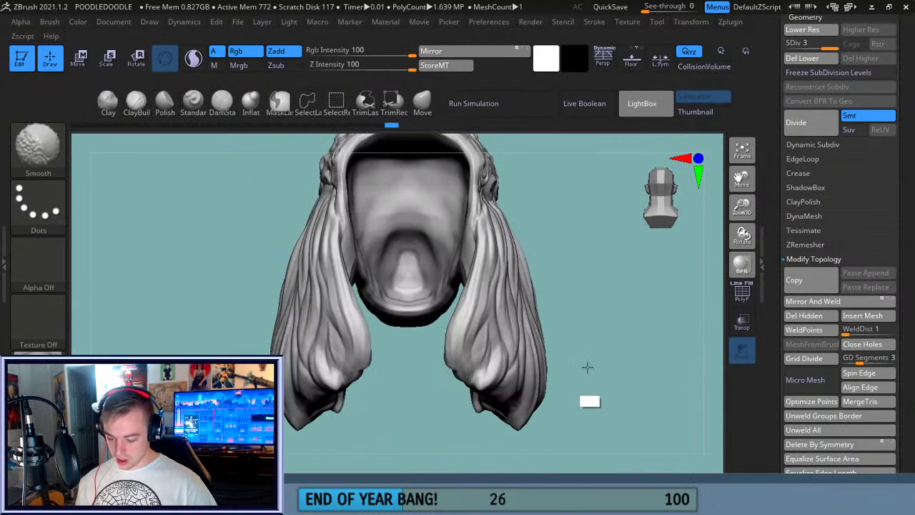
# - Inflate the floor and back wall of the hollow muzzle cavity with the Inflat brush at Z Intensity 10
pyautogui.moveTo(705, 273)
pyautogui.mouseDown()
pyautogui.moveTo(687, 247)
pyautogui.moveTo(614, 322)
pyautogui.moveTo(629, 316)
pyautogui.moveTo(623, 303)
pyautogui.moveTo(419, 286)
pyautogui.mouseUp()
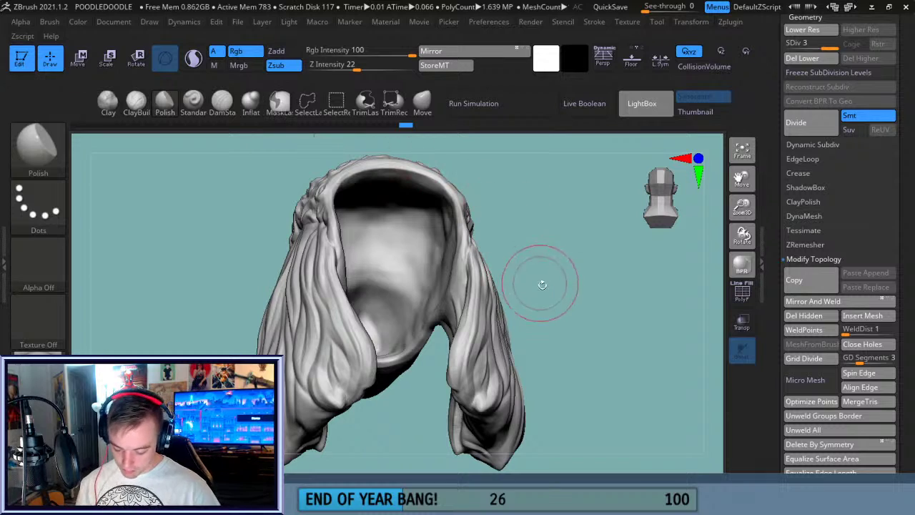
pyautogui.click(251, 103)
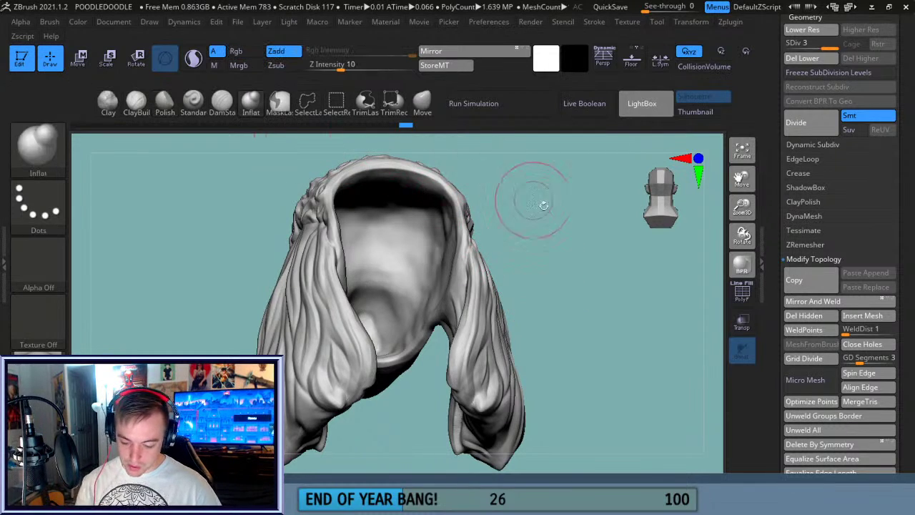
pyautogui.moveTo(533, 200); pyautogui.dragTo(533, 218)
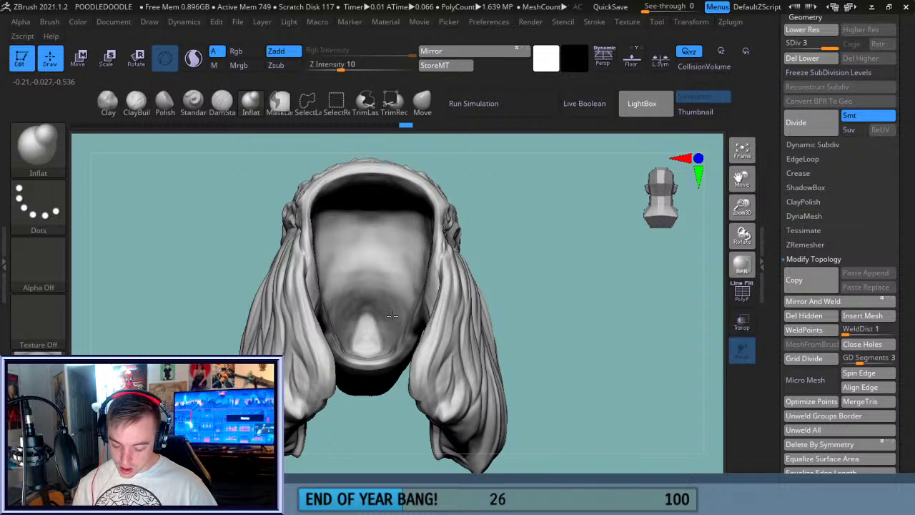
pyautogui.moveTo(538, 265); pyautogui.dragTo(533, 345)
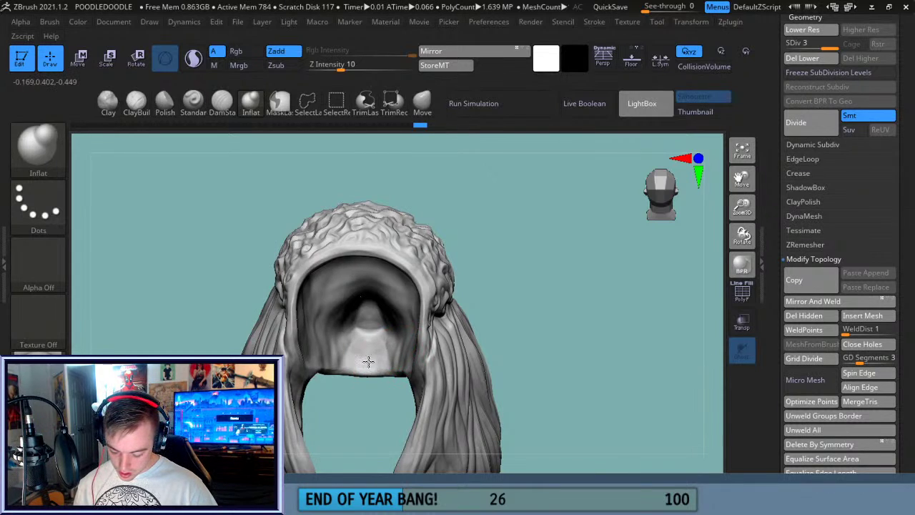
pyautogui.moveTo(531, 303); pyautogui.dragTo(515, 251)
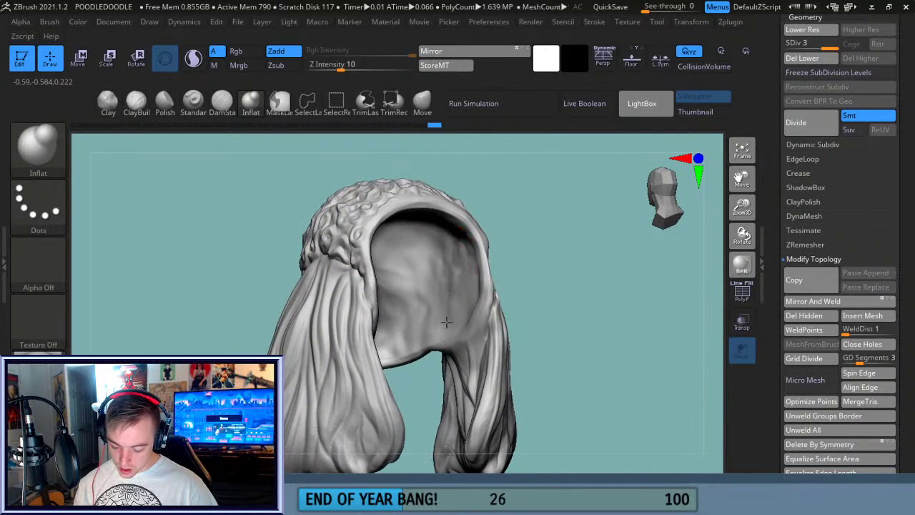
# - Inflate the inner side walls of the hollow head with the Inflat brush and smooth out the uneven patches
pyautogui.moveTo(548, 256); pyautogui.dragTo(464, 310)
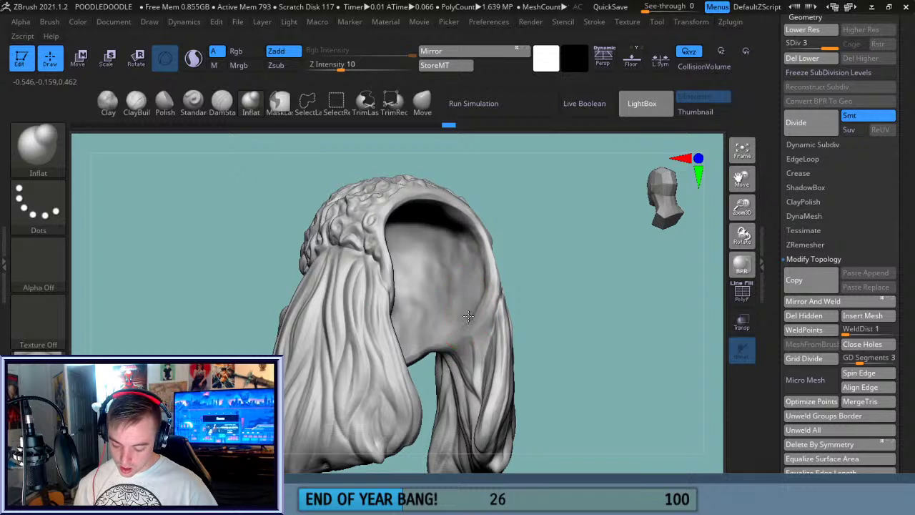
pyautogui.moveTo(547, 279); pyautogui.dragTo(474, 266)
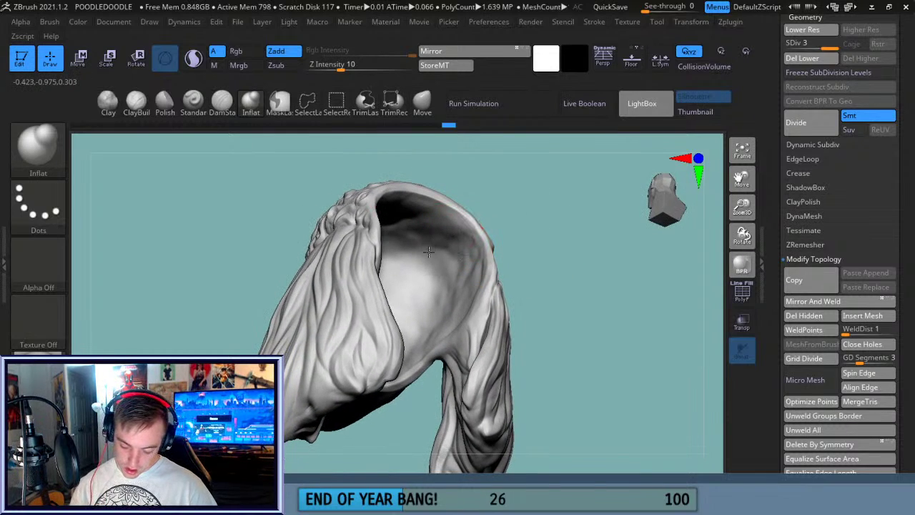
pyautogui.moveTo(535, 198); pyautogui.dragTo(427, 245)
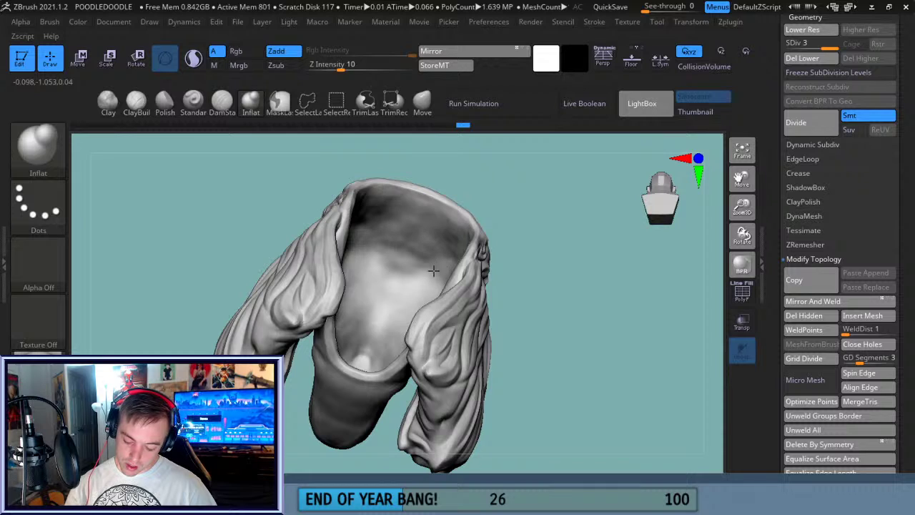
pyautogui.moveTo(541, 194); pyautogui.dragTo(572, 267)
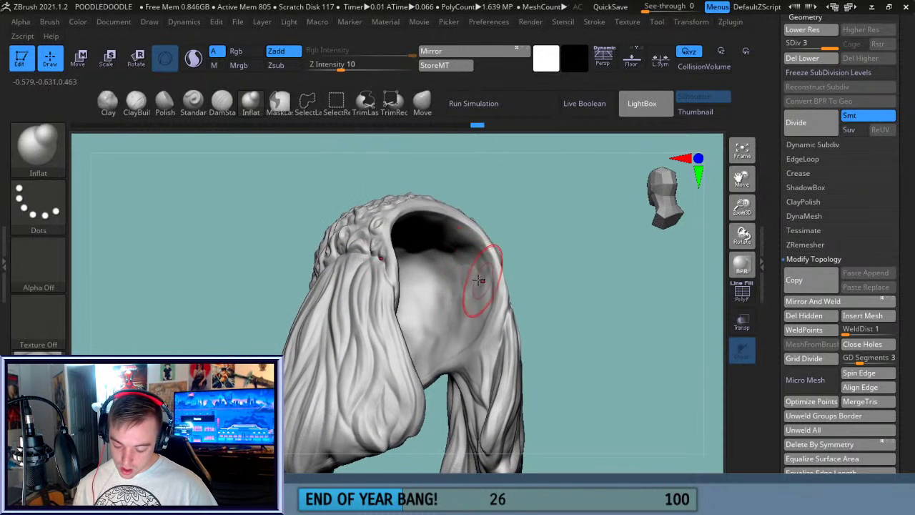
pyautogui.press('shift')
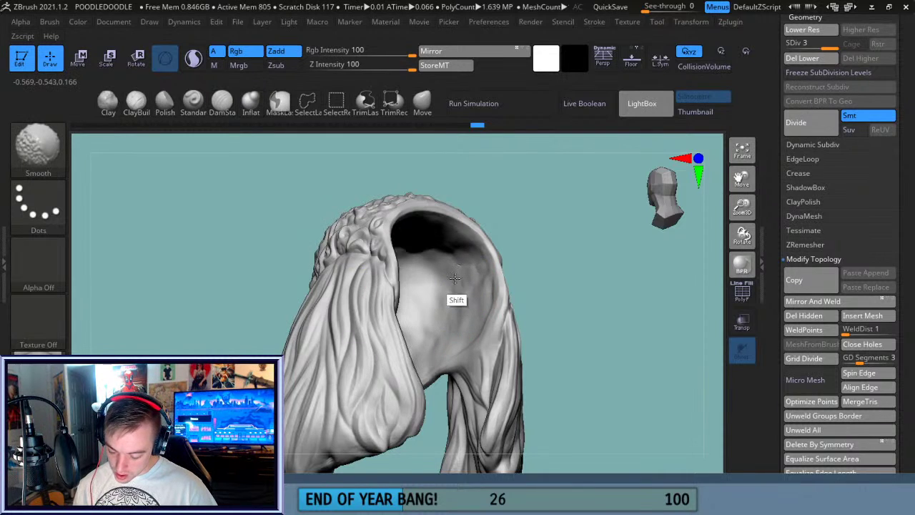
pyautogui.moveTo(522, 286)
pyautogui.mouseDown()
pyautogui.moveTo(562, 245)
pyautogui.moveTo(509, 240)
pyautogui.mouseUp()
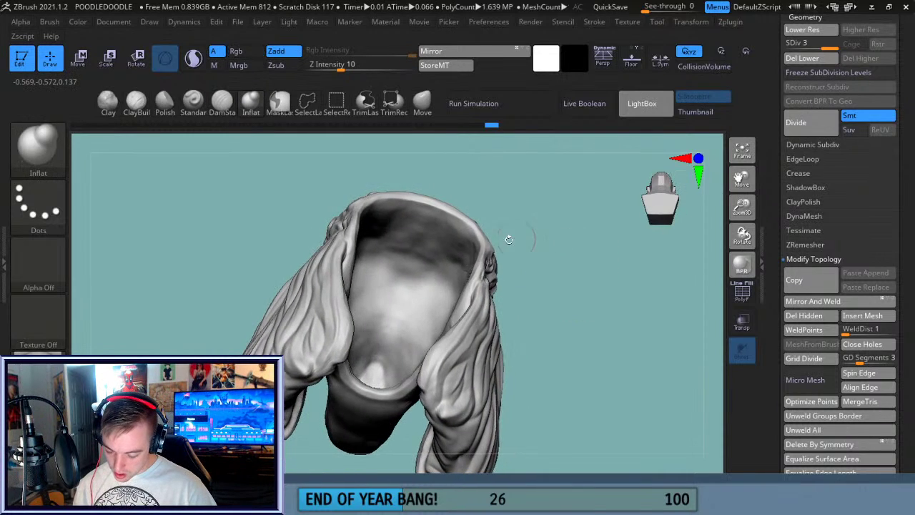
pyautogui.press('shift')
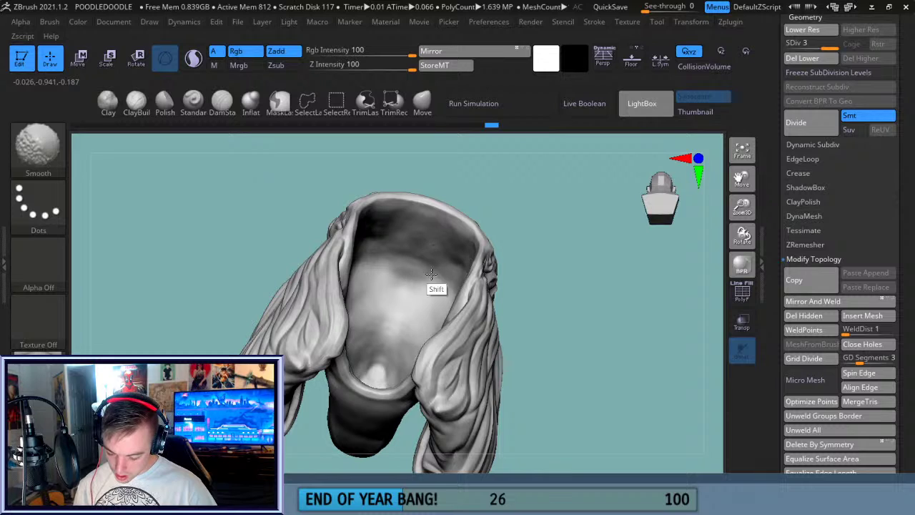
# - Frame the whole head from the front and check its wireframe
pyautogui.moveTo(558, 259)
pyautogui.mouseDown()
pyautogui.moveTo(560, 338)
pyautogui.moveTo(629, 329)
pyautogui.moveTo(515, 364)
pyautogui.moveTo(510, 384)
pyautogui.mouseUp()
pyautogui.click(742, 293)
pyautogui.click(741, 293)
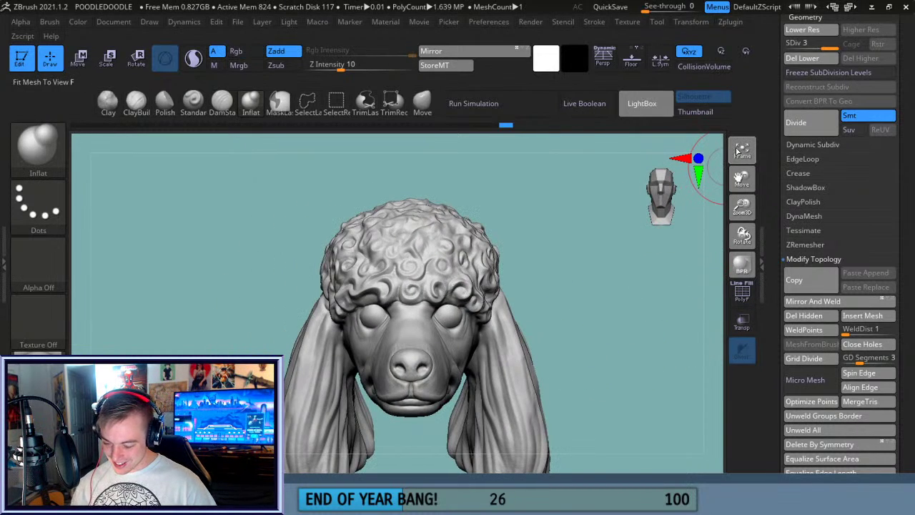
pyautogui.click(741, 150)
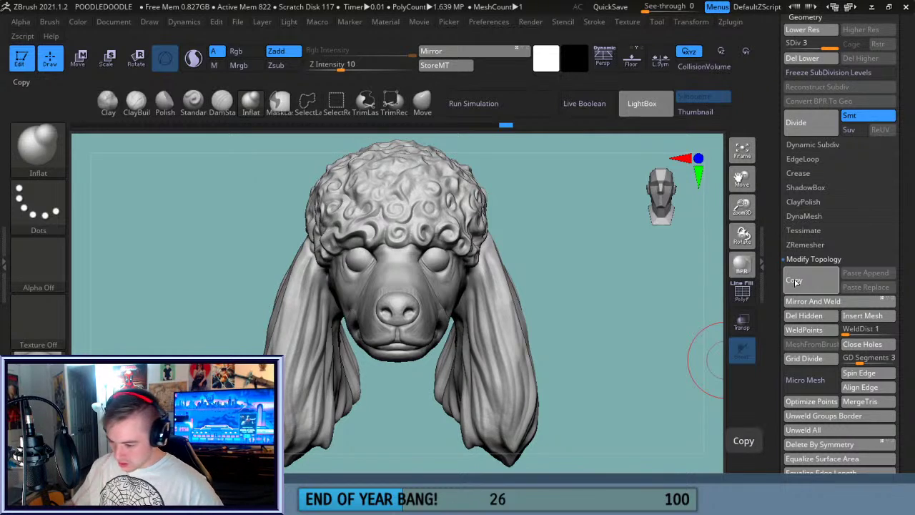
# - Try to pre-process the current head mesh in Decimation Master while it still has its subdivision levels
pyautogui.click(731, 22)
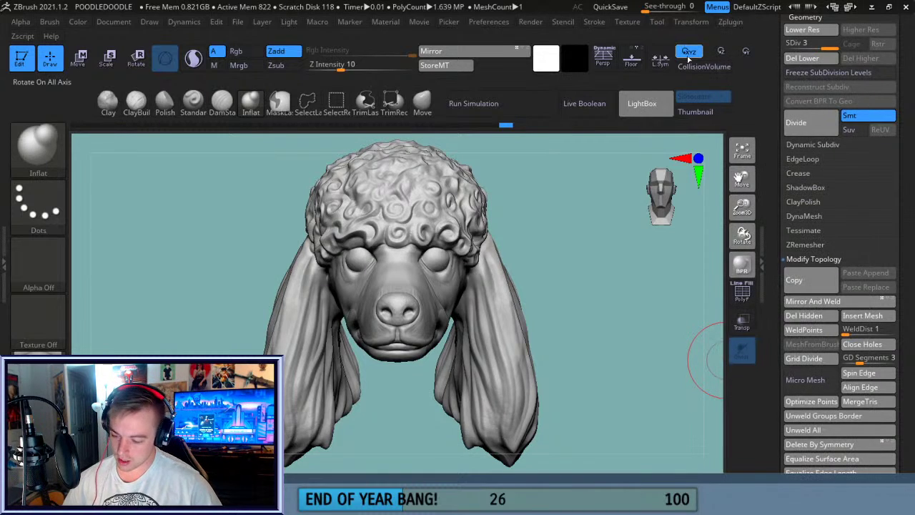
pyautogui.click(731, 24)
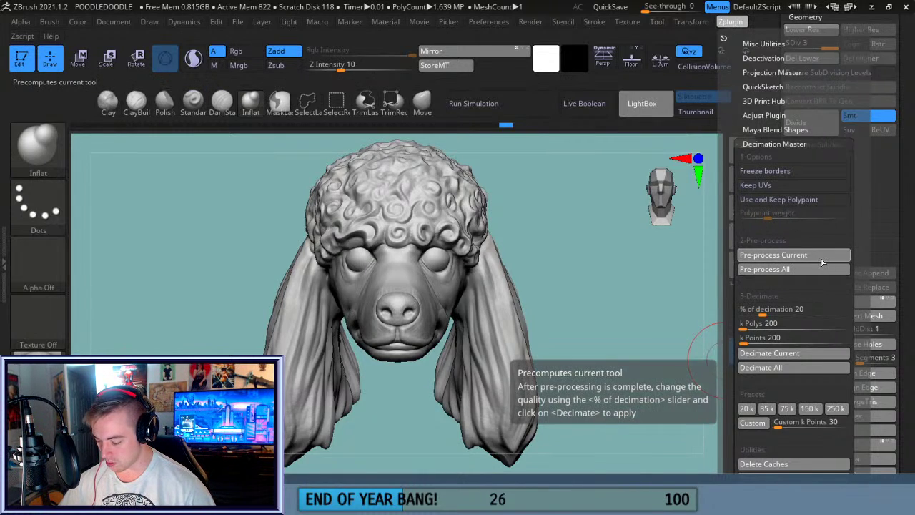
pyautogui.click(822, 263)
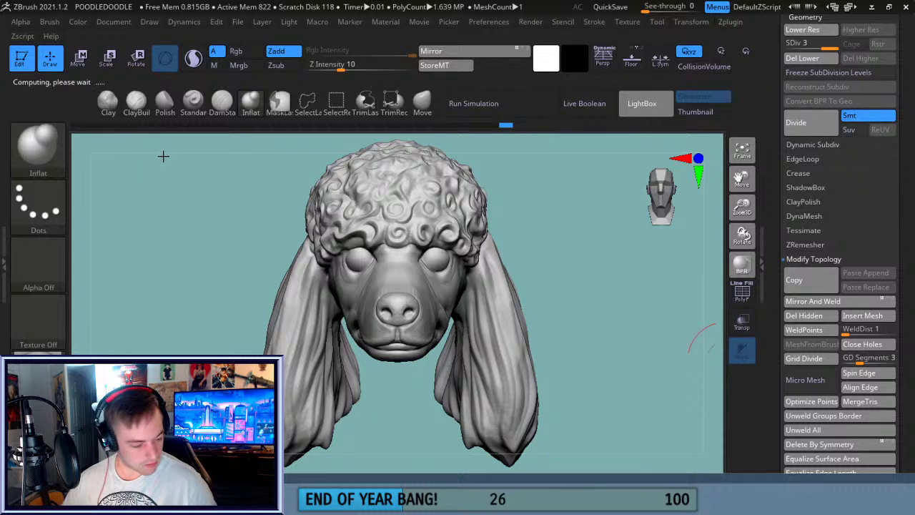
pyautogui.moveTo(566, 206); pyautogui.dragTo(704, 275)
pyautogui.click(743, 295)
pyautogui.click(744, 295)
# - Delete the head's lower subdivision levels and check the dense mesh with the polyframe display
pyautogui.click(825, 59)
pyautogui.moveTo(582, 266); pyautogui.dragTo(705, 282)
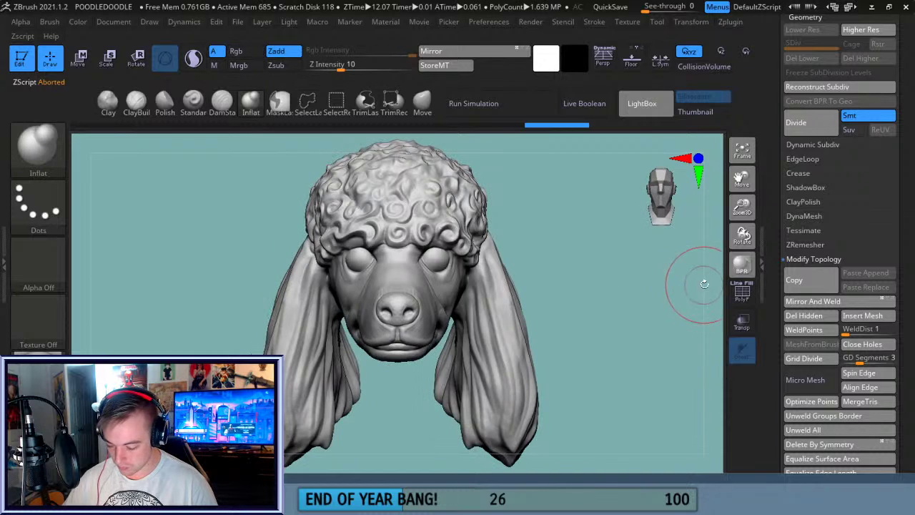
pyautogui.click(744, 294)
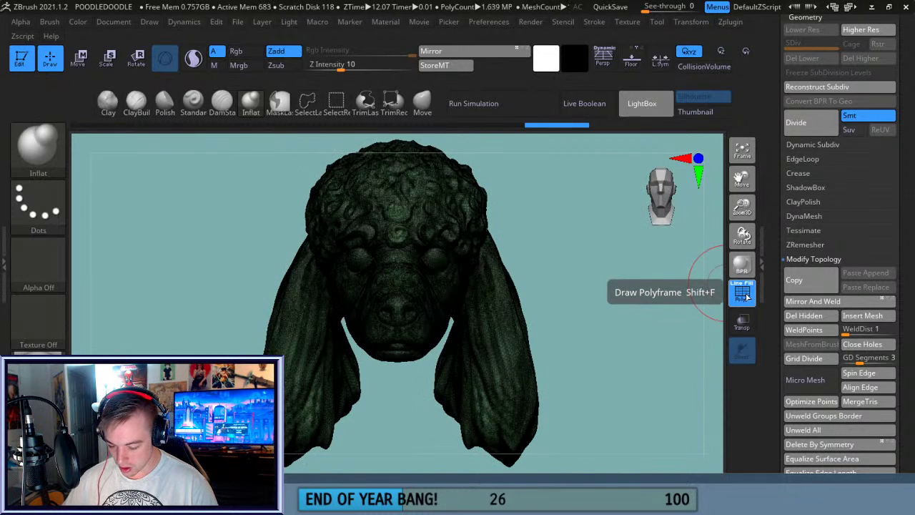
pyautogui.click(744, 294)
# - Pre-process the current head in Decimation Master, decimate it at 20%, and check the reduced wireframe
pyautogui.moveTo(613, 327)
pyautogui.mouseDown()
pyautogui.moveTo(528, 335)
pyautogui.moveTo(594, 343)
pyautogui.moveTo(597, 328)
pyautogui.mouseUp()
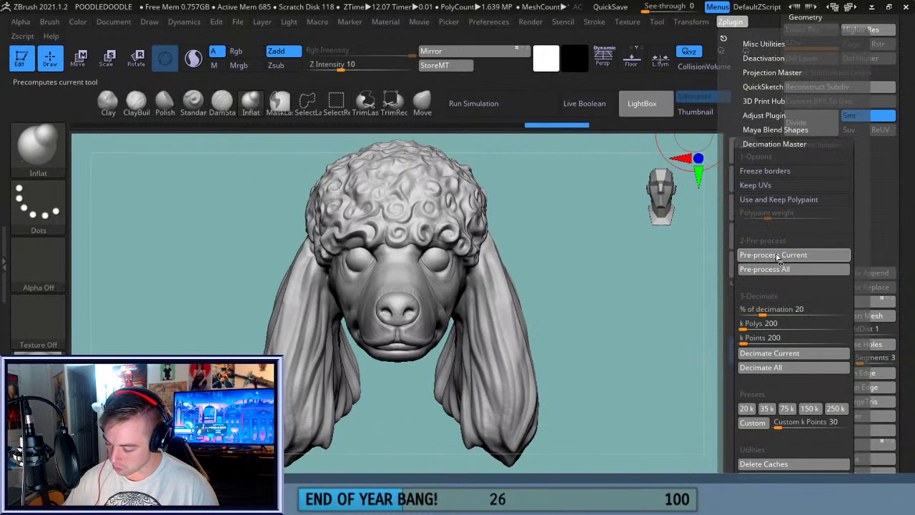
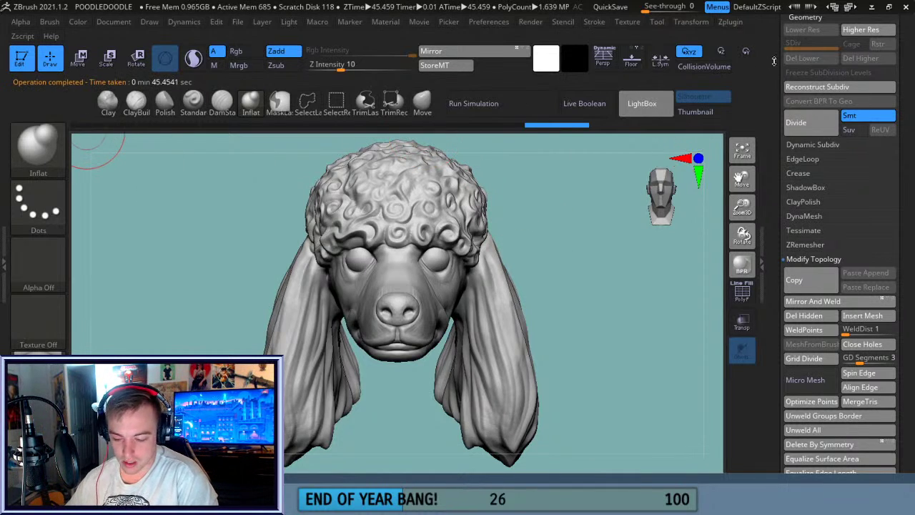
pyautogui.click(740, 23)
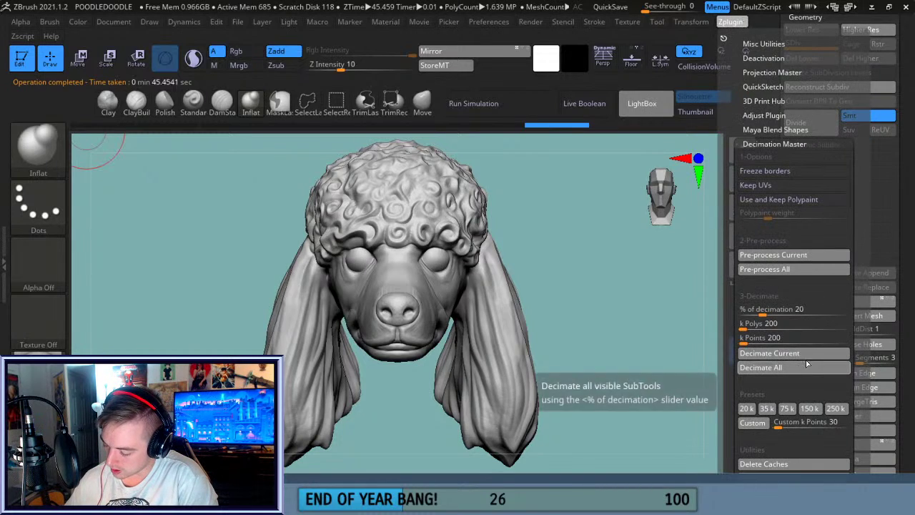
pyautogui.click(813, 355)
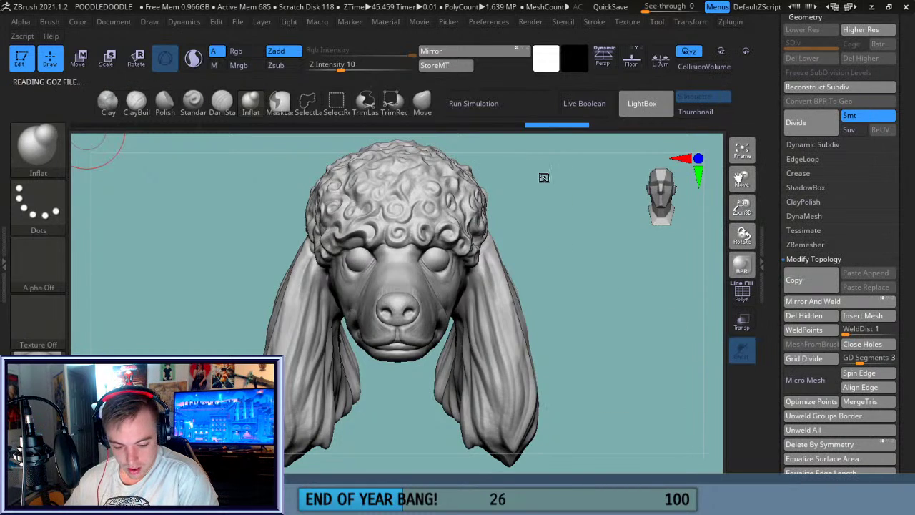
pyautogui.click(745, 301)
pyautogui.click(744, 300)
pyautogui.moveTo(623, 306)
pyautogui.mouseDown()
pyautogui.moveTo(589, 317)
pyautogui.moveTo(627, 315)
pyautogui.moveTo(613, 321)
pyautogui.moveTo(629, 311)
pyautogui.moveTo(617, 298)
pyautogui.moveTo(562, 317)
pyautogui.moveTo(552, 292)
pyautogui.moveTo(618, 278)
pyautogui.moveTo(612, 291)
pyautogui.mouseUp()
pyautogui.press('shift')
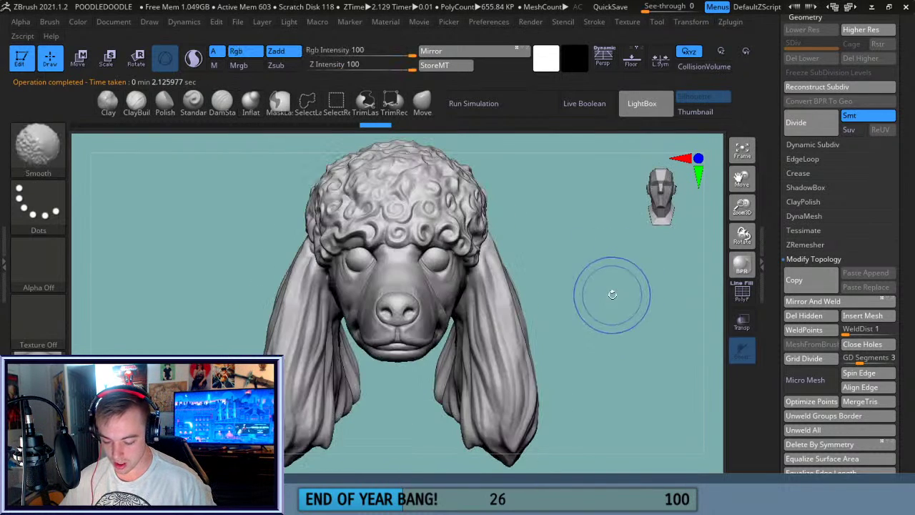
# - Save the project to the Desktop as POODLEDOODLE.zpr, replacing the existing file
pyautogui.click(238, 22)
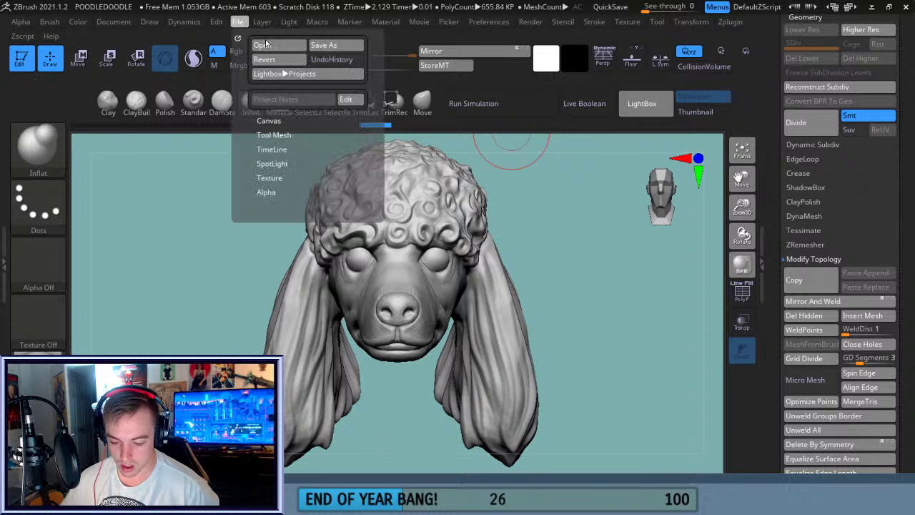
pyautogui.hotkey('ctrl', 's')
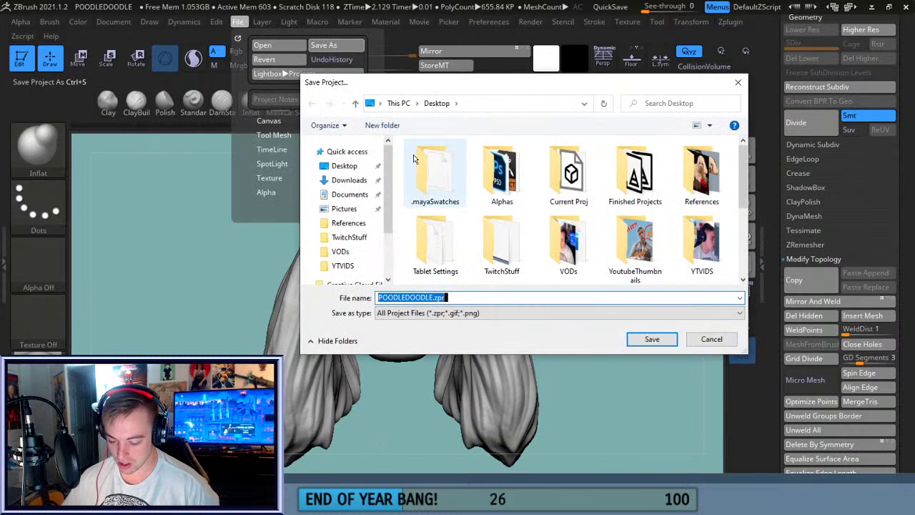
pyautogui.click(650, 339)
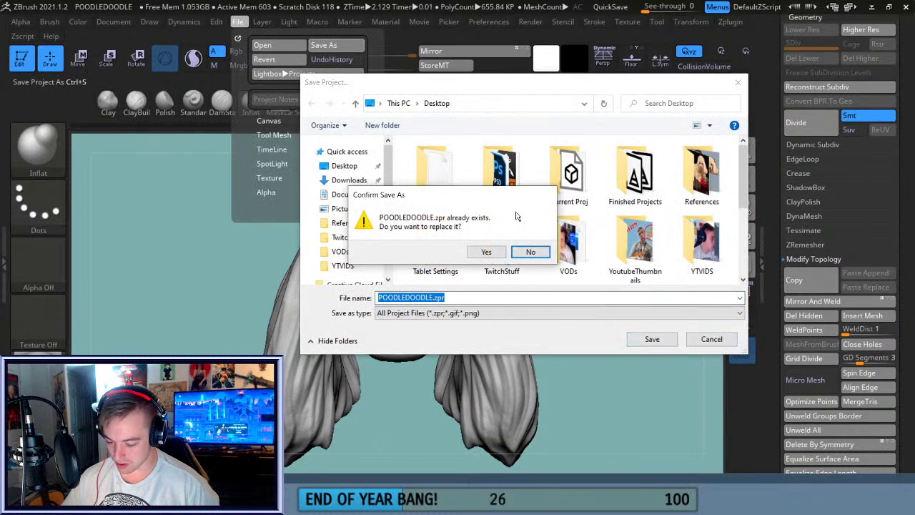
pyautogui.click(484, 252)
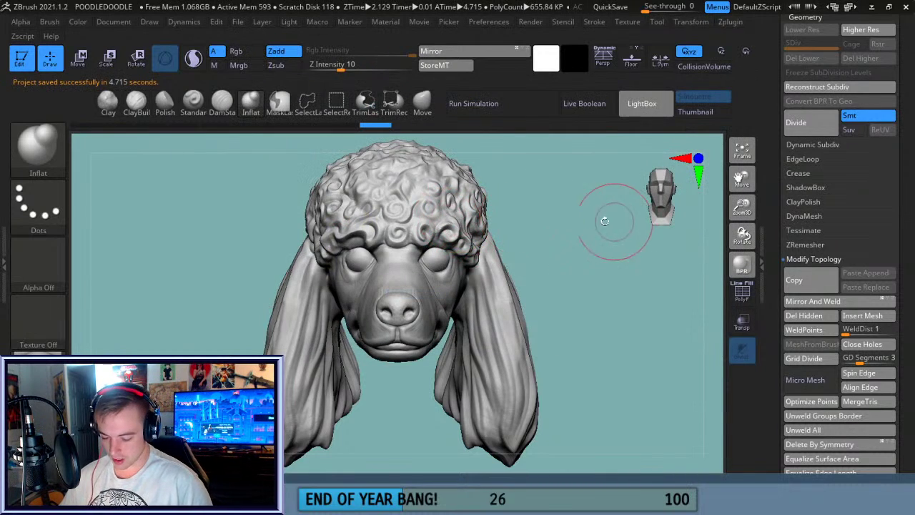
# - Collapse the head's geometry settings and bring up its subtool list and options
pyautogui.moveTo(578, 239)
pyautogui.mouseDown()
pyautogui.moveTo(566, 240)
pyautogui.moveTo(593, 262)
pyautogui.moveTo(560, 236)
pyautogui.moveTo(544, 237)
pyautogui.mouseUp()
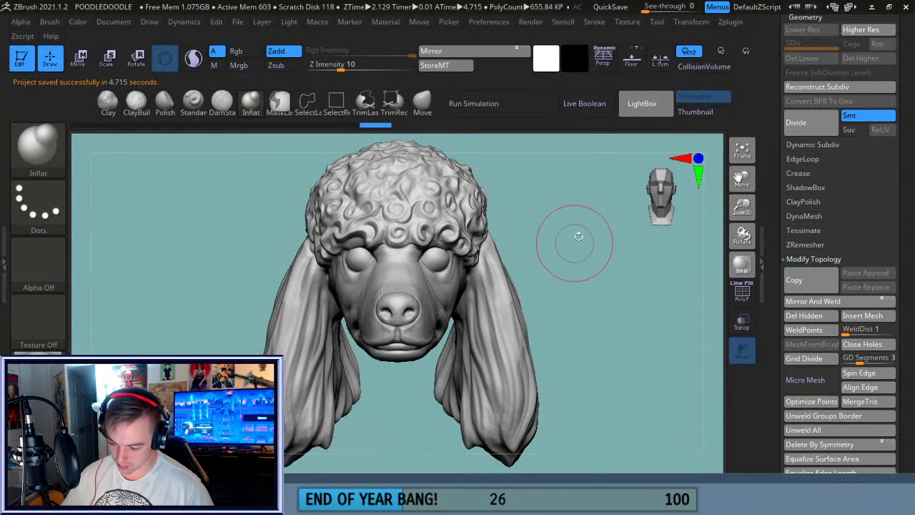
pyautogui.click(825, 15)
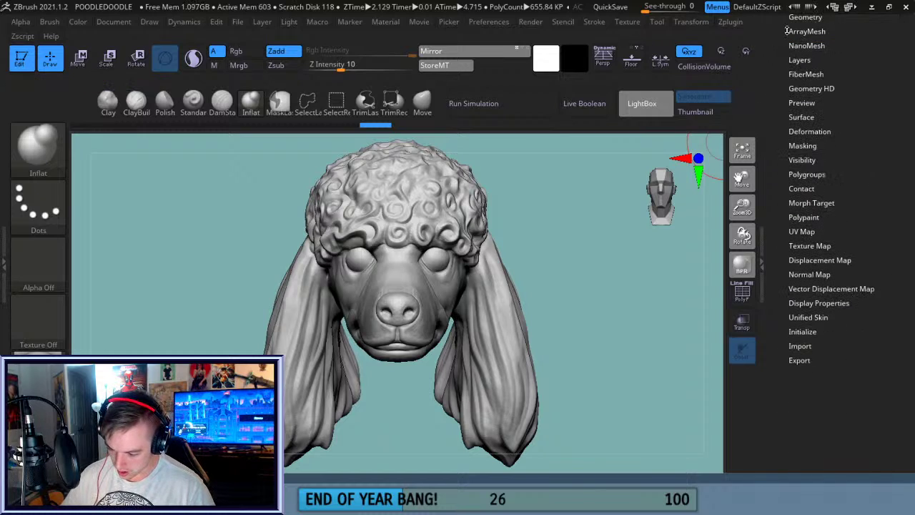
pyautogui.click(806, 53)
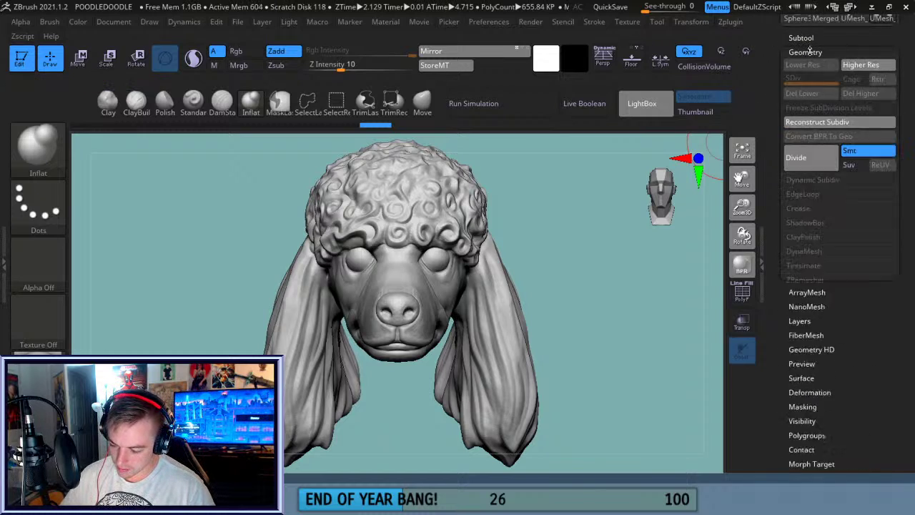
pyautogui.moveTo(782, 299); pyautogui.dragTo(781, 275)
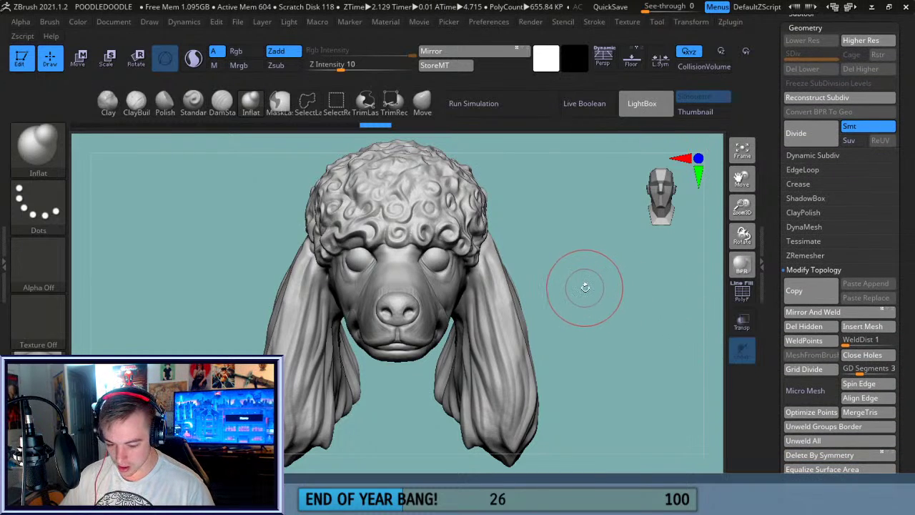
pyautogui.moveTo(585, 287); pyautogui.dragTo(590, 294)
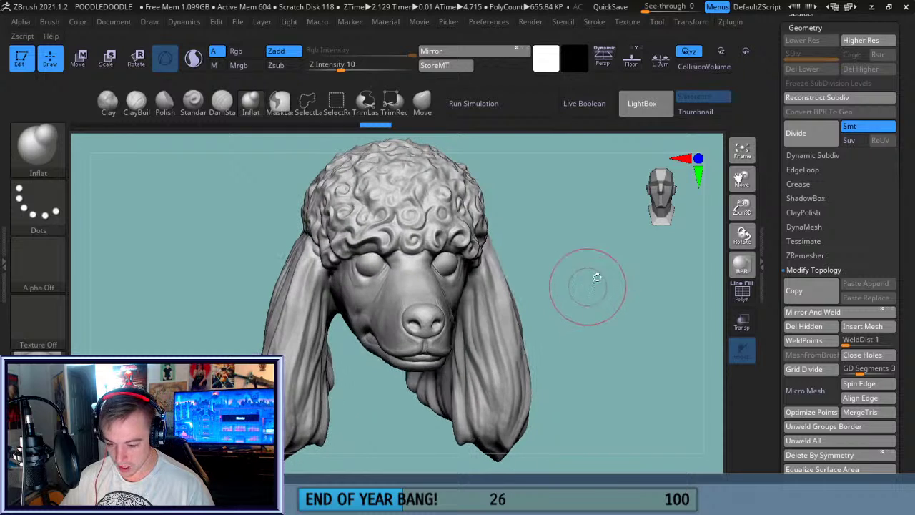
pyautogui.click(814, 29)
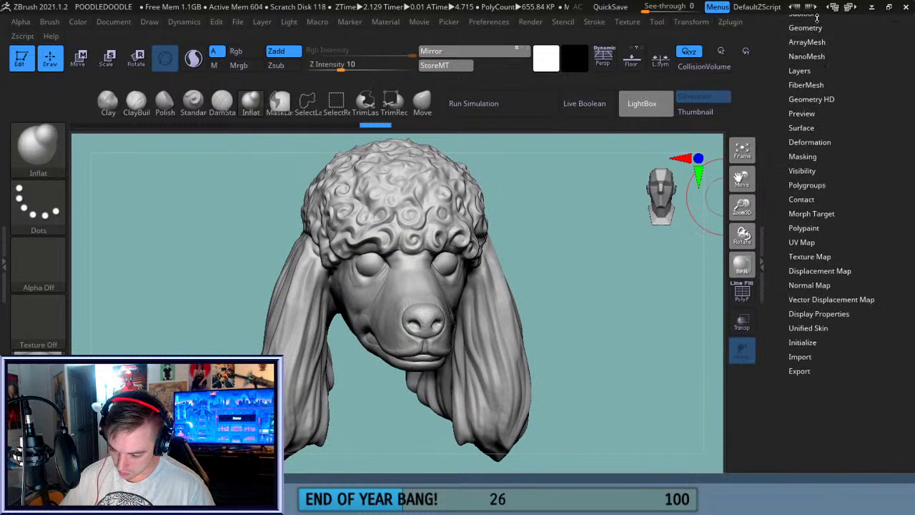
pyautogui.click(804, 15)
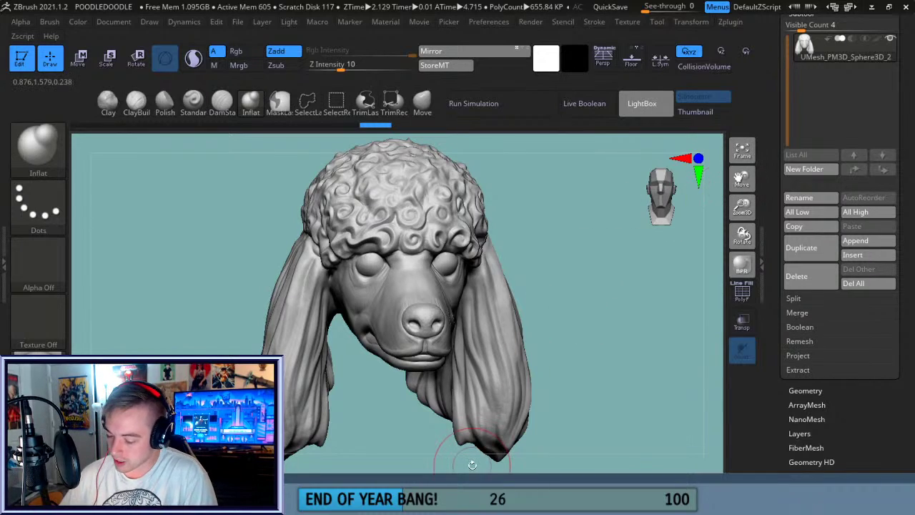
# - Append a Sphere3D subtool to the poodle head and make it the active subtool
pyautogui.moveTo(613, 307); pyautogui.dragTo(290, 307)
pyautogui.moveTo(562, 299); pyautogui.dragTo(377, 308)
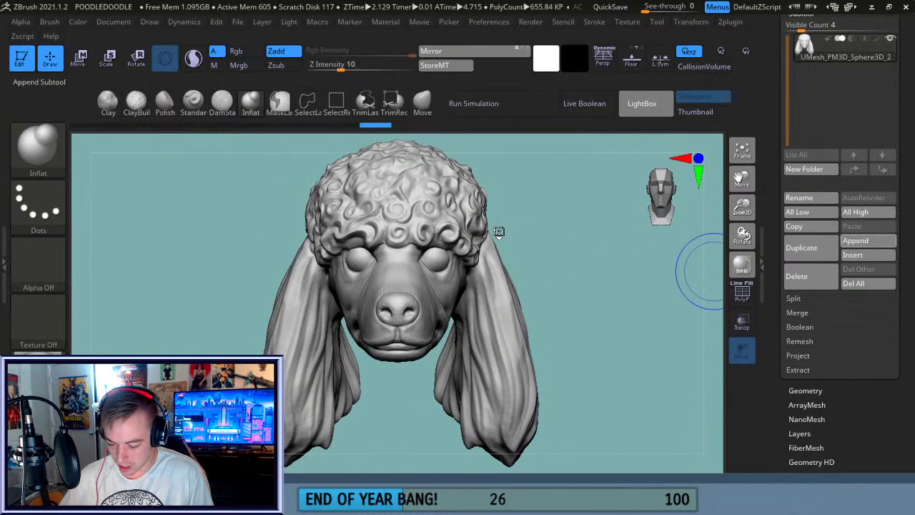
pyautogui.click(855, 240)
pyautogui.click(394, 241)
pyautogui.click(820, 79)
# - Import 14K2.obj from the Desktop's Current Proj folder in place of the appended sphere
pyautogui.moveTo(773, 149); pyautogui.dragTo(775, 245)
pyautogui.click(822, 84)
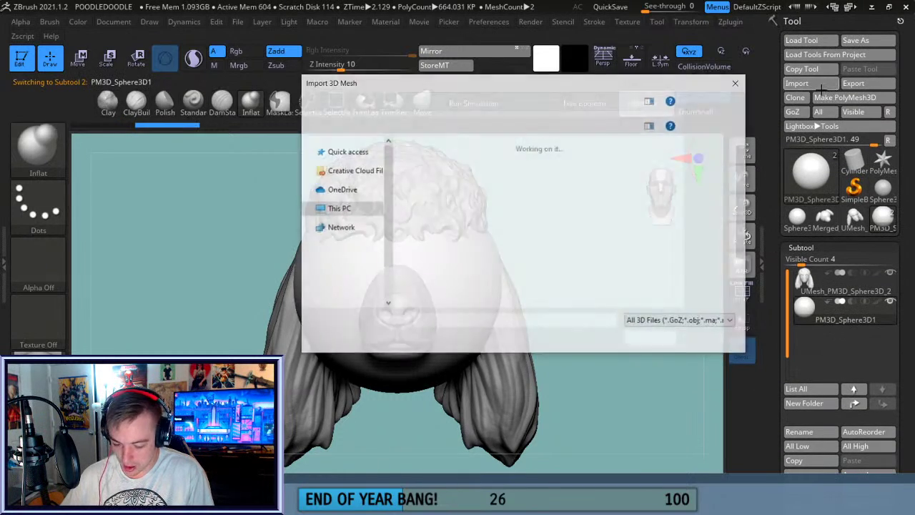
pyautogui.doubleClick(568, 171)
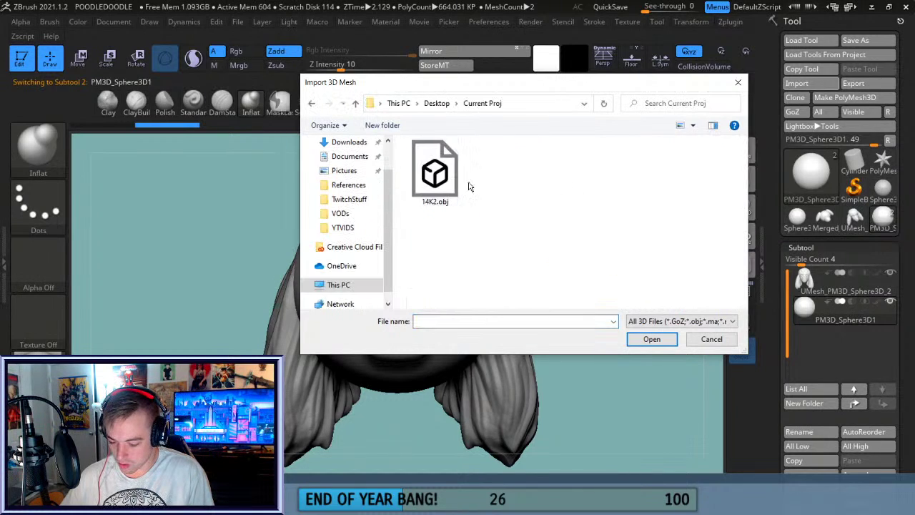
pyautogui.click(435, 172)
pyautogui.click(652, 339)
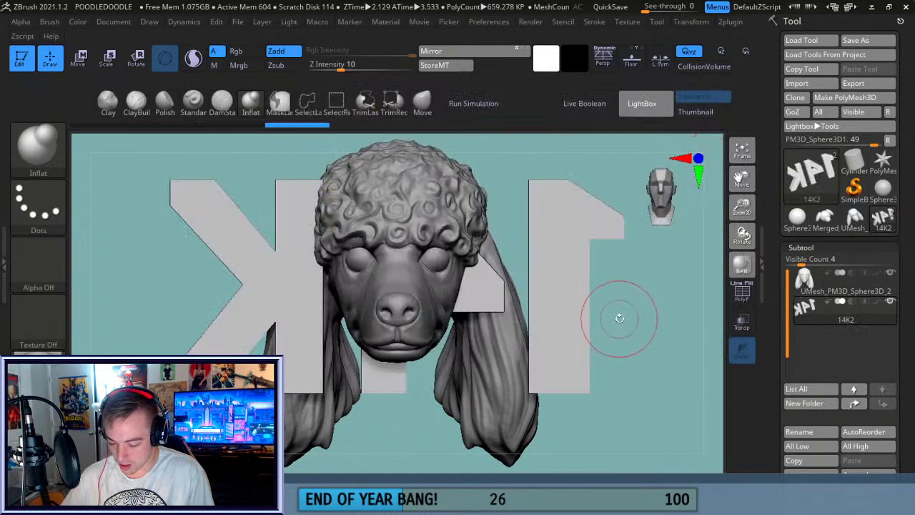
# - Move the 14K text out behind the head and scale it down to fit within the hollow's width
pyautogui.moveTo(649, 323); pyautogui.dragTo(524, 331)
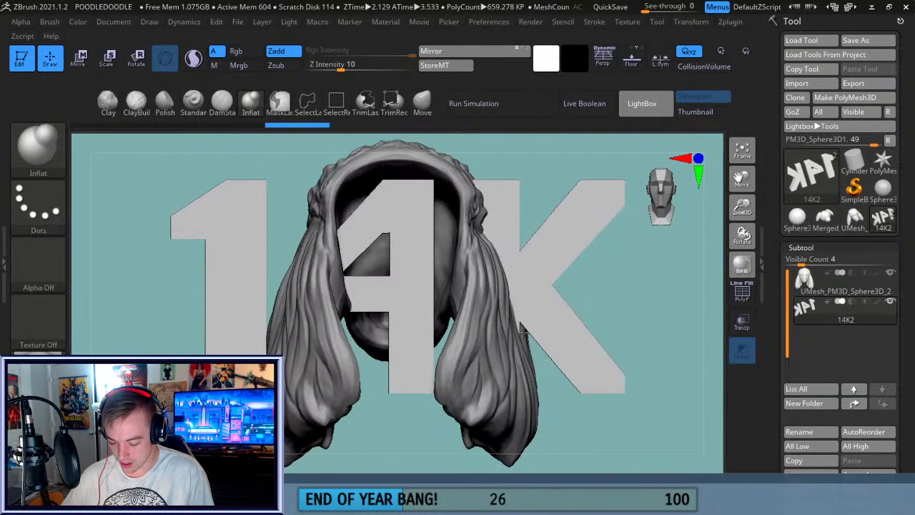
pyautogui.click(78, 59)
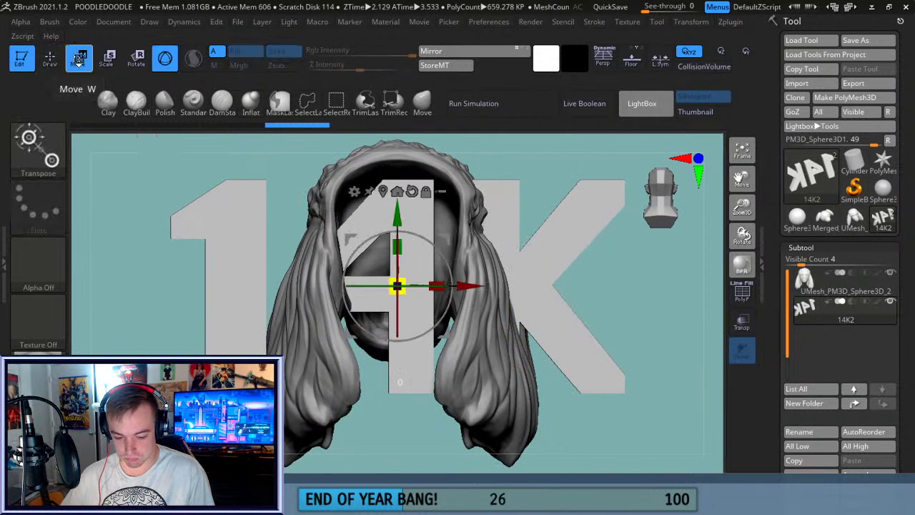
pyautogui.moveTo(594, 280); pyautogui.dragTo(642, 284)
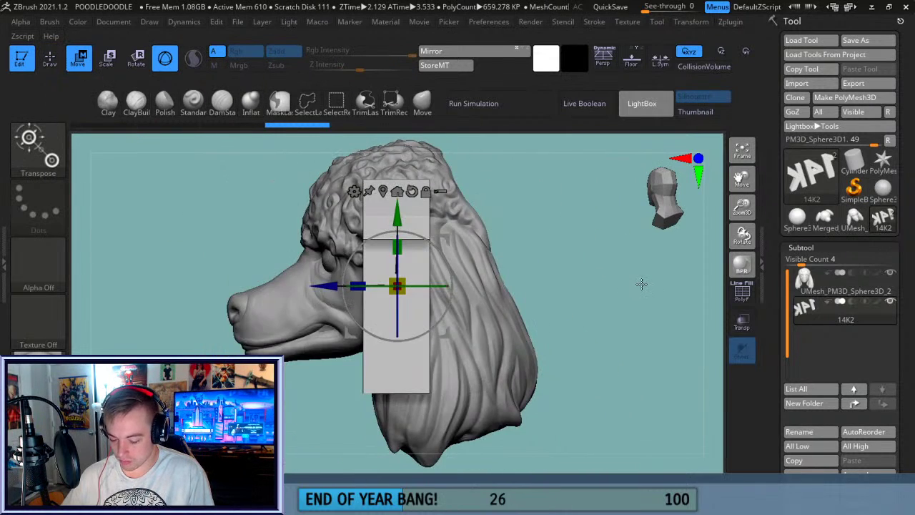
pyautogui.moveTo(376, 286); pyautogui.dragTo(535, 286)
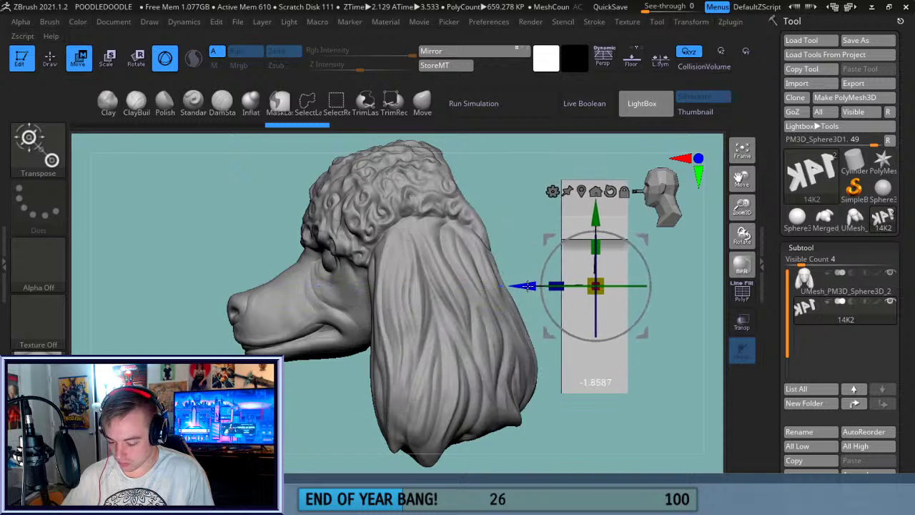
pyautogui.moveTo(602, 292); pyautogui.dragTo(485, 242)
pyautogui.moveTo(658, 338); pyautogui.dragTo(613, 331)
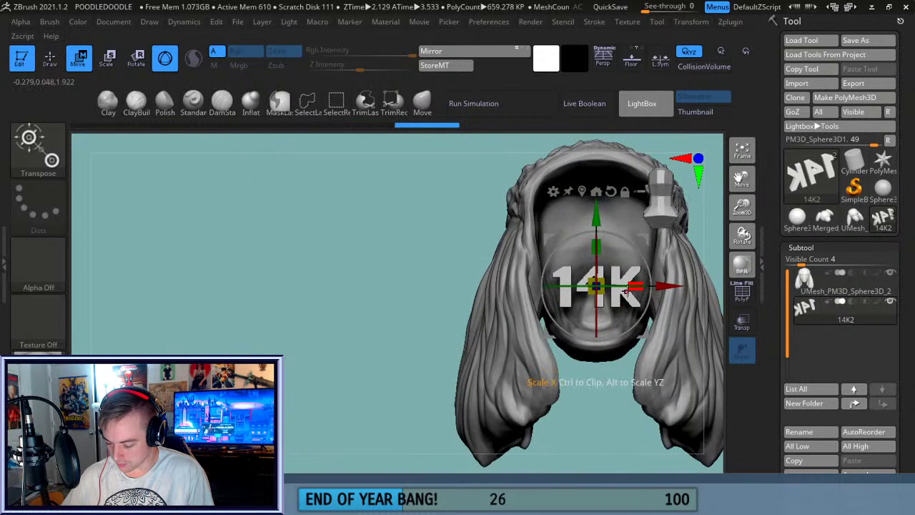
# - Turn the 14K text sideways about the vertical axis and try out positions for it inside the head's hollow
pyautogui.moveTo(620, 288); pyautogui.dragTo(558, 288)
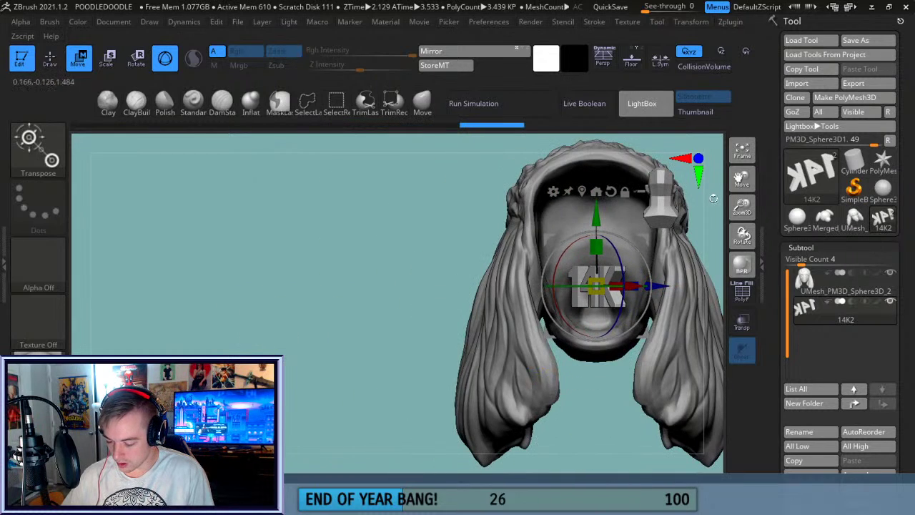
pyautogui.moveTo(629, 286); pyautogui.dragTo(326, 286)
pyautogui.moveTo(377, 238)
pyautogui.mouseDown()
pyautogui.moveTo(405, 224)
pyautogui.moveTo(493, 221)
pyautogui.moveTo(536, 279)
pyautogui.moveTo(494, 360)
pyautogui.mouseUp()
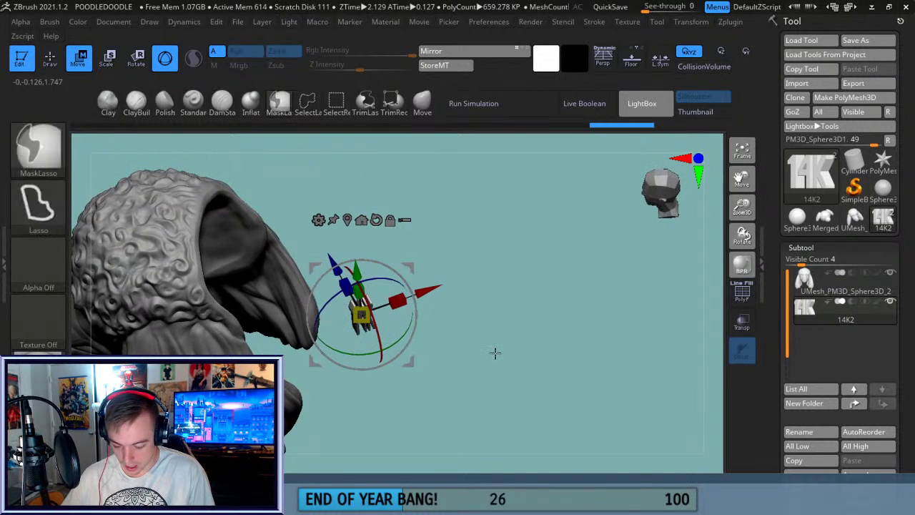
pyautogui.hotkey('ctrl', 'z')
pyautogui.moveTo(411, 319); pyautogui.dragTo(321, 309)
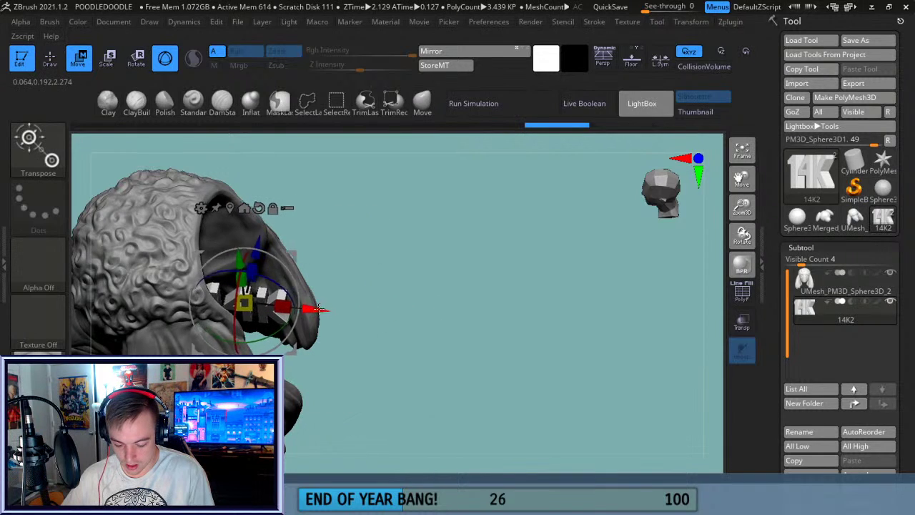
pyautogui.hotkey('ctrl', 'shift', 'z')
pyautogui.hotkey('ctrl', 'shift', 'z')
pyautogui.hotkey('ctrl', 'shift', 'z')
pyautogui.hotkey('ctrl', 'shift', 'z')
pyautogui.hotkey('ctrl', 'shift', 'z')
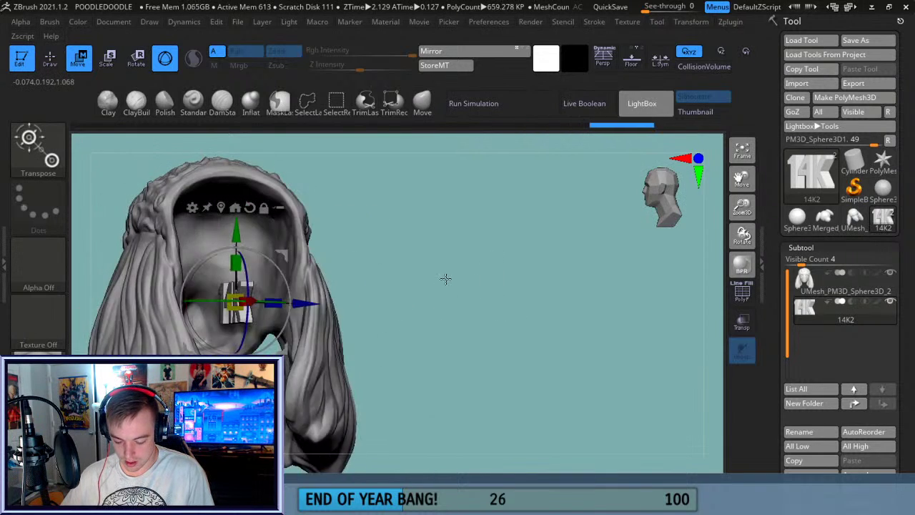
# - Set the 14K text edge-on to the back view and place it against the hollow's inner side wall
pyautogui.keyDown('shift'); pyautogui.moveTo(445, 279); pyautogui.dragTo(384, 287); pyautogui.keyUp('shift')
pyautogui.hotkey('ctrl', 'z')
pyautogui.hotkey('ctrl', 'z')
pyautogui.hotkey('ctrl', 'z')
pyautogui.hotkey('ctrl', 'z')
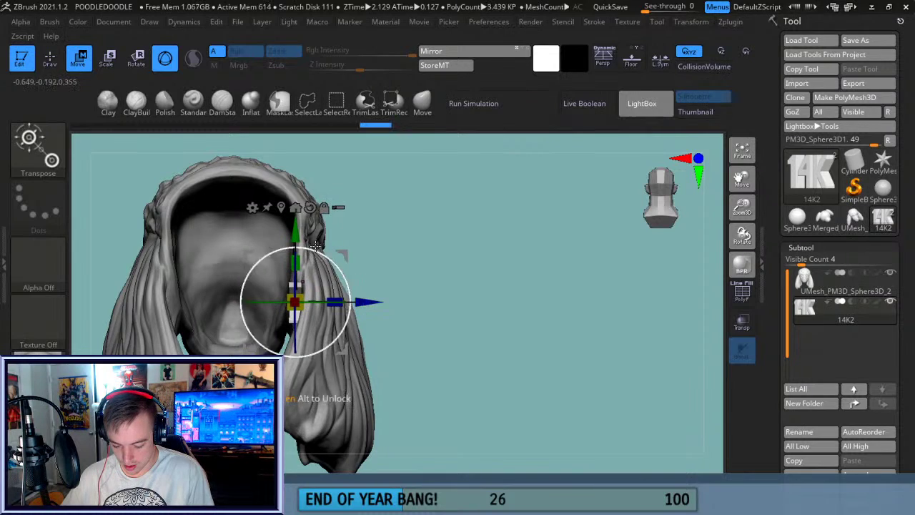
pyautogui.moveTo(400, 269); pyautogui.dragTo(449, 302)
pyautogui.moveTo(372, 286); pyautogui.dragTo(367, 286)
pyautogui.hotkey('ctrl', 'shift', 'z')
pyautogui.hotkey('ctrl', 'shift', 'z')
pyautogui.hotkey('ctrl', 'shift', 'z')
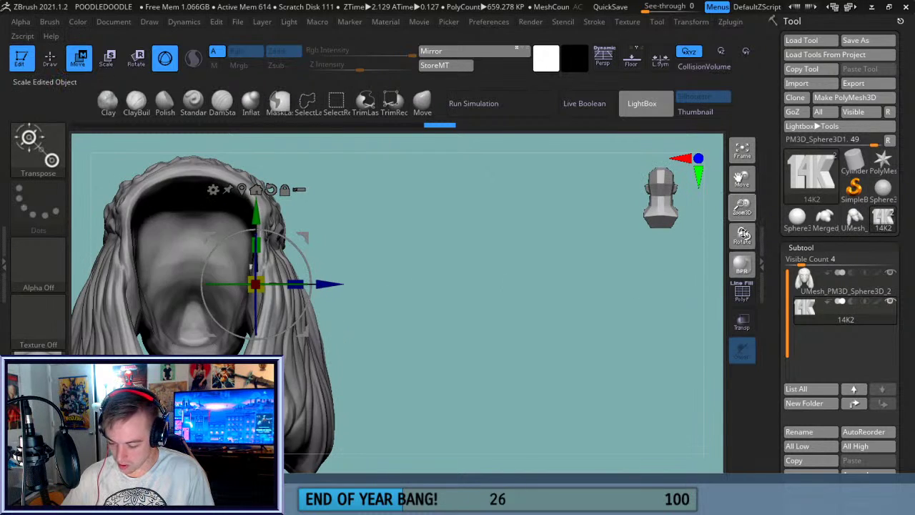
# - Tilt the 14K text to follow the slope of the inner side wall and adjust how far it sticks out
pyautogui.moveTo(742, 233); pyautogui.dragTo(742, 275)
pyautogui.moveTo(501, 297); pyautogui.dragTo(522, 313)
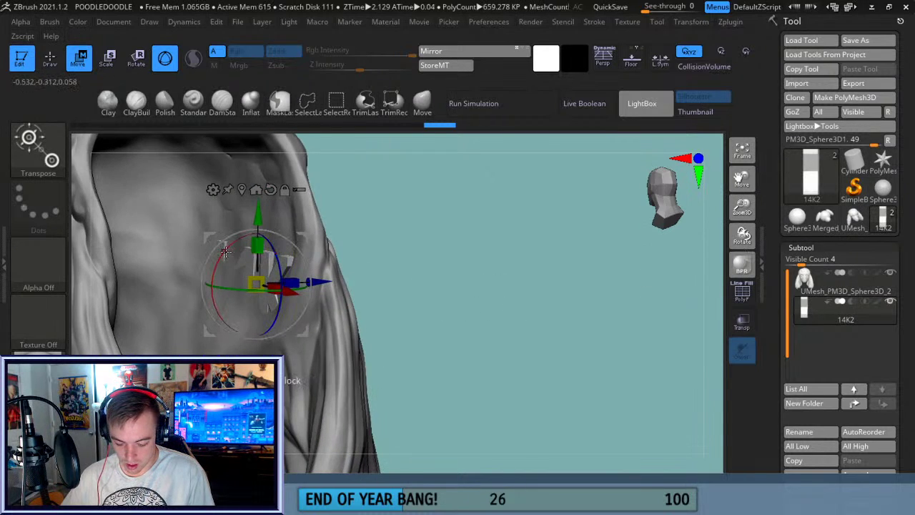
pyautogui.moveTo(327, 291); pyautogui.dragTo(323, 291)
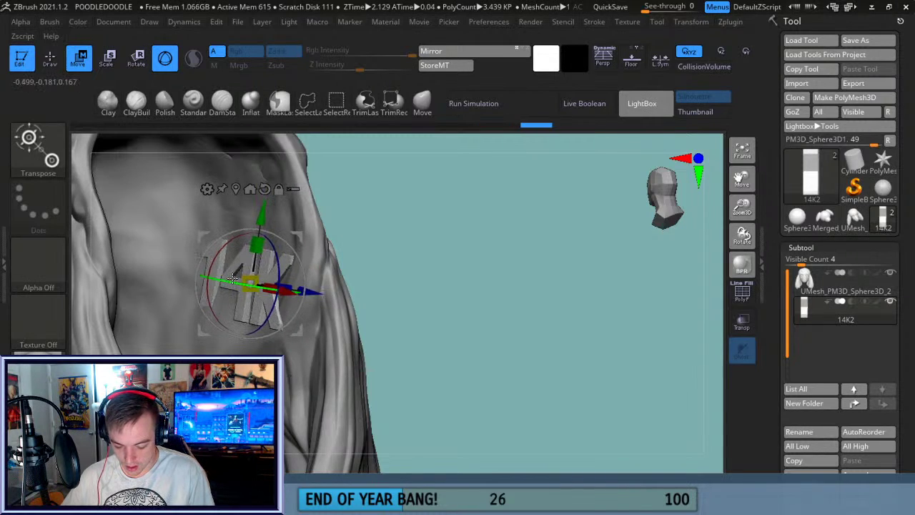
pyautogui.moveTo(381, 269); pyautogui.dragTo(384, 253)
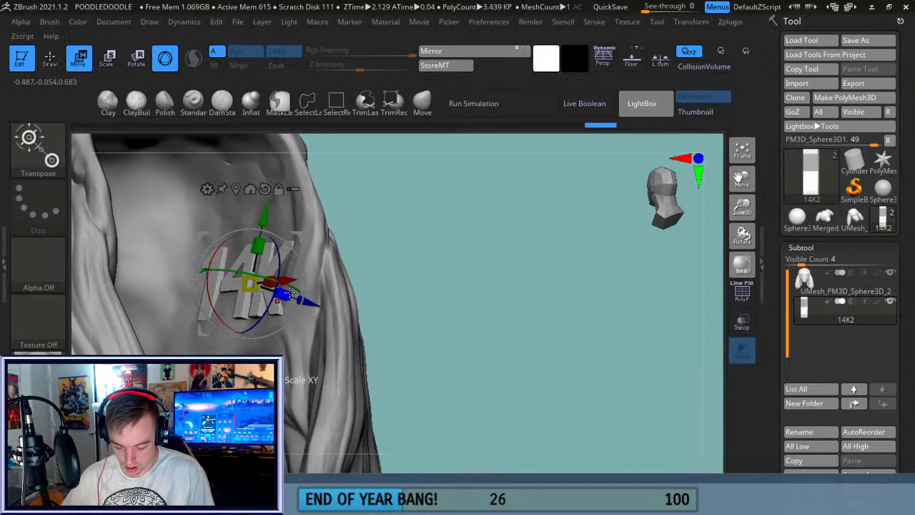
pyautogui.moveTo(317, 302); pyautogui.dragTo(320, 303)
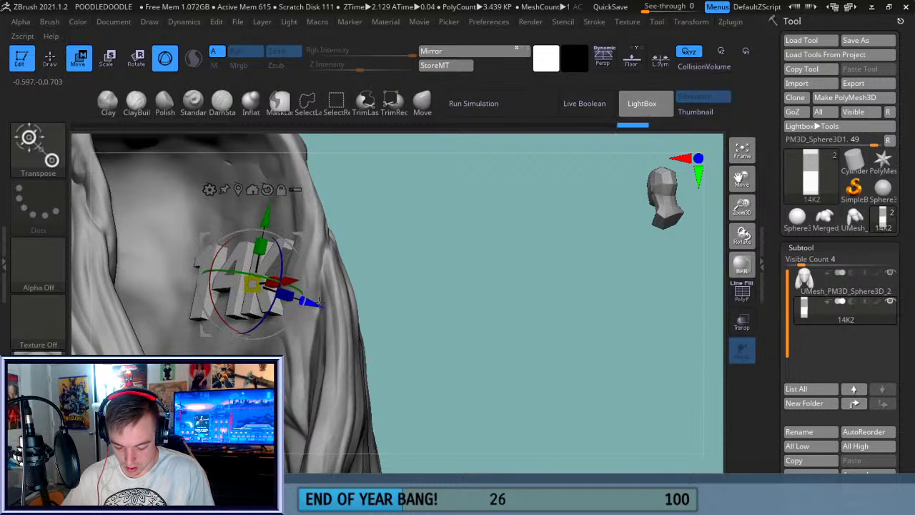
# - Shift the 14K text slightly higher on the inner side wall and check its fit from above
pyautogui.moveTo(403, 284)
pyautogui.mouseDown()
pyautogui.moveTo(402, 322)
pyautogui.moveTo(403, 293)
pyautogui.moveTo(413, 293)
pyautogui.mouseUp()
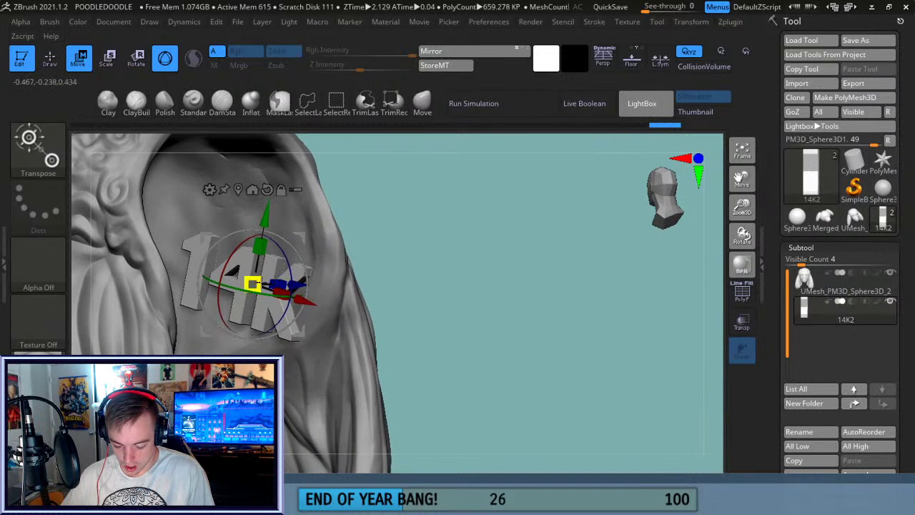
pyautogui.moveTo(208, 230); pyautogui.dragTo(289, 263)
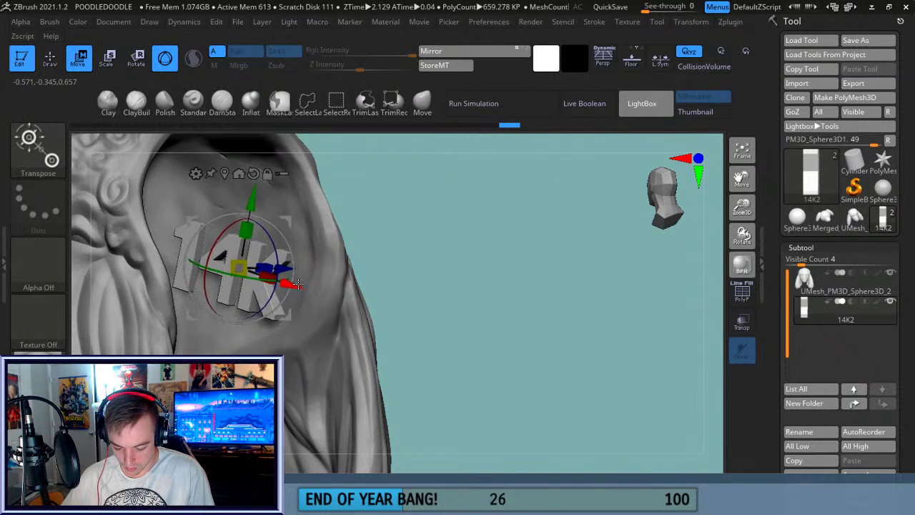
pyautogui.moveTo(414, 255)
pyautogui.mouseDown()
pyautogui.moveTo(386, 280)
pyautogui.moveTo(352, 283)
pyautogui.moveTo(415, 276)
pyautogui.moveTo(408, 267)
pyautogui.mouseUp()
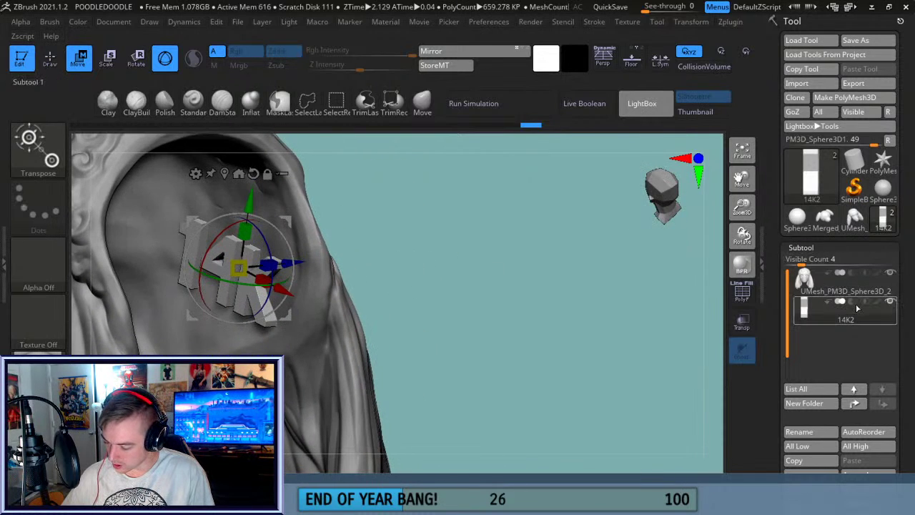
# - Turn on Live Boolean and set the 14K2 subtool to subtract from the head
pyautogui.click(592, 111)
pyautogui.moveTo(503, 269); pyautogui.dragTo(503, 293)
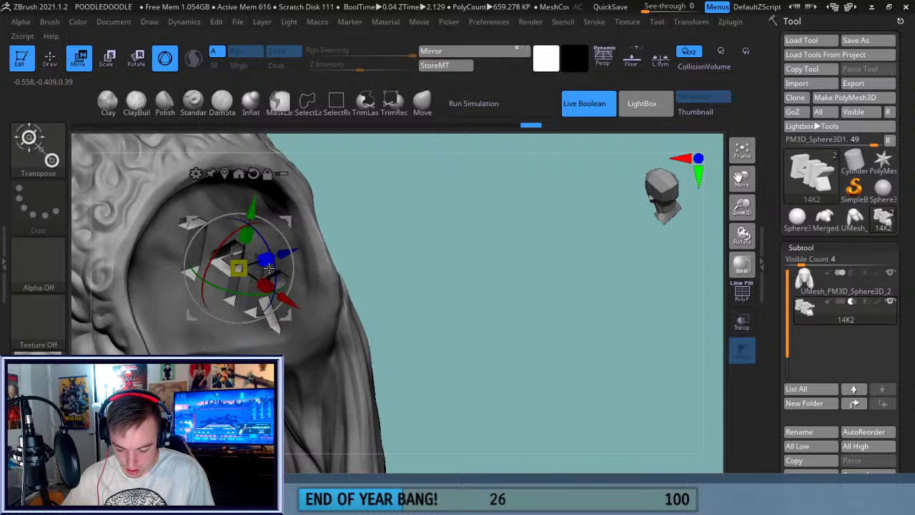
pyautogui.moveTo(413, 272); pyautogui.dragTo(362, 251)
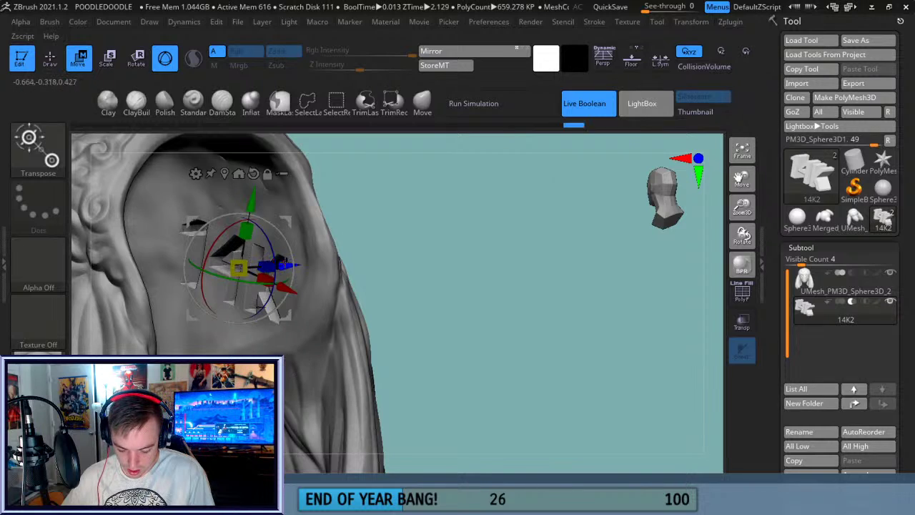
# - Fine-tune the position and rotation of the subtracted 14K text so it reads level in the inner wall
pyautogui.moveTo(286, 266); pyautogui.dragTo(276, 266)
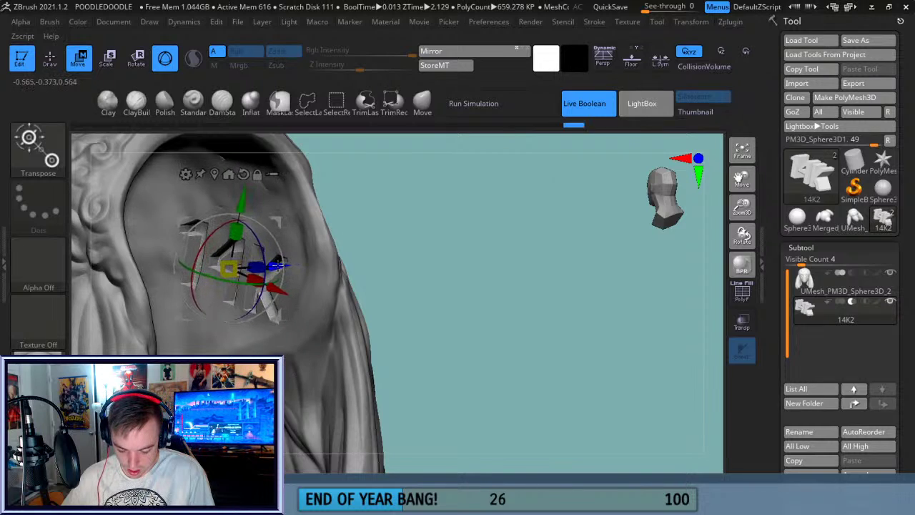
pyautogui.moveTo(397, 239); pyautogui.dragTo(298, 261)
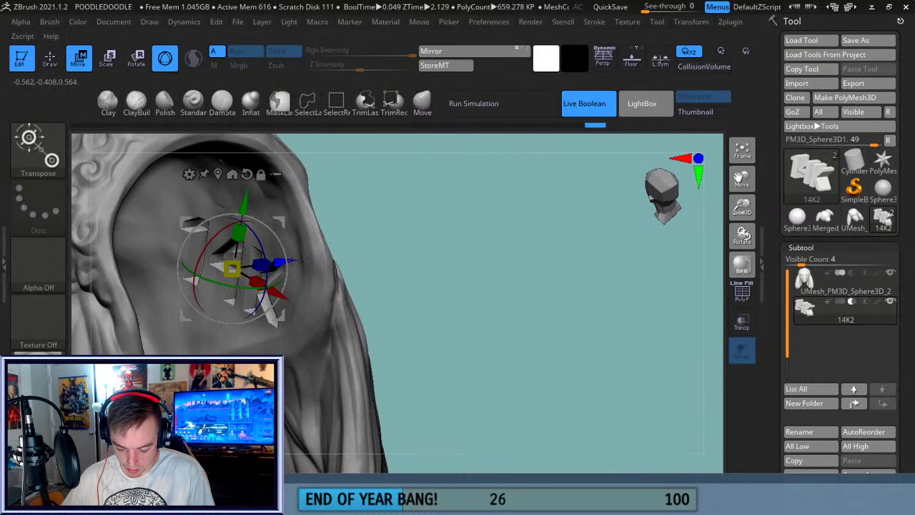
pyautogui.moveTo(430, 235); pyautogui.dragTo(466, 247)
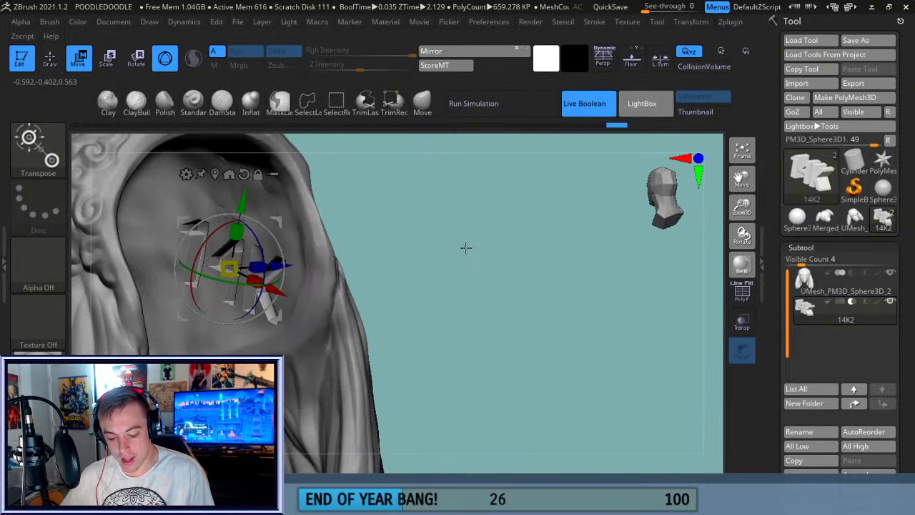
pyautogui.keyDown('alt'); pyautogui.moveTo(459, 336); pyautogui.dragTo(458, 287); pyautogui.keyUp('alt')
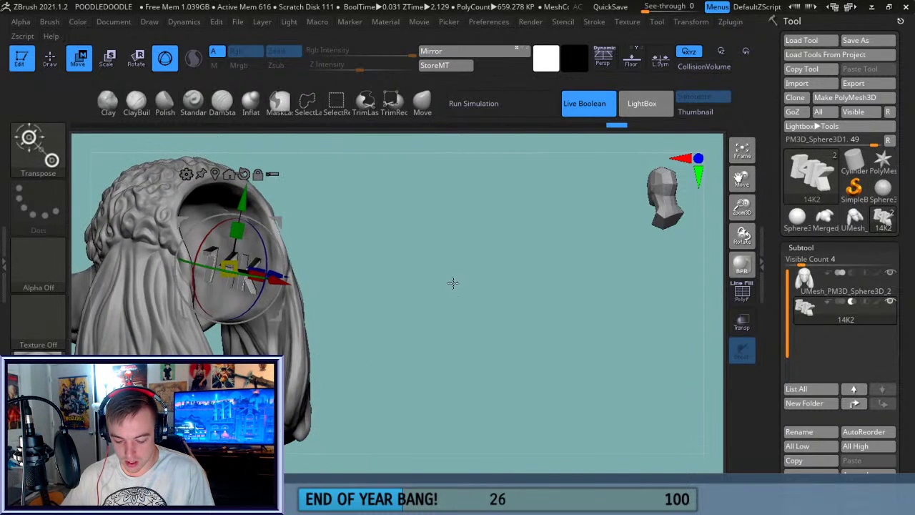
pyautogui.moveTo(442, 292); pyautogui.dragTo(459, 288)
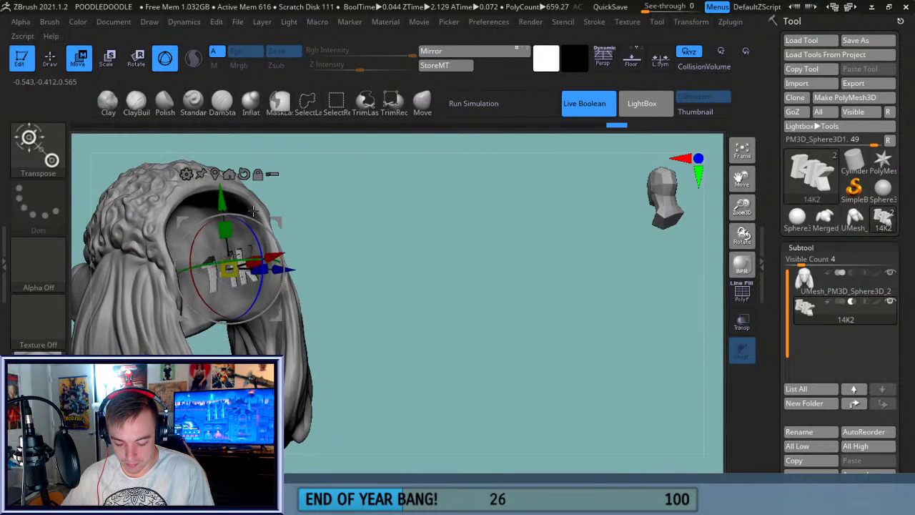
pyautogui.moveTo(324, 253); pyautogui.dragTo(300, 255)
pyautogui.moveTo(358, 237); pyautogui.dragTo(389, 266)
# - Make a Boolean mesh from the head and 14K text, and append the resulting head as a subtool
pyautogui.moveTo(776, 320); pyautogui.dragTo(777, 148)
pyautogui.click(815, 389)
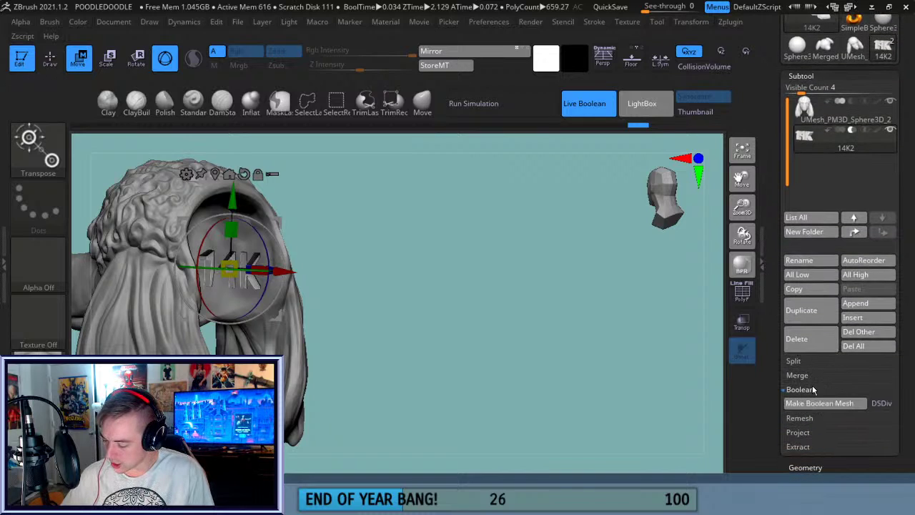
pyautogui.click(817, 404)
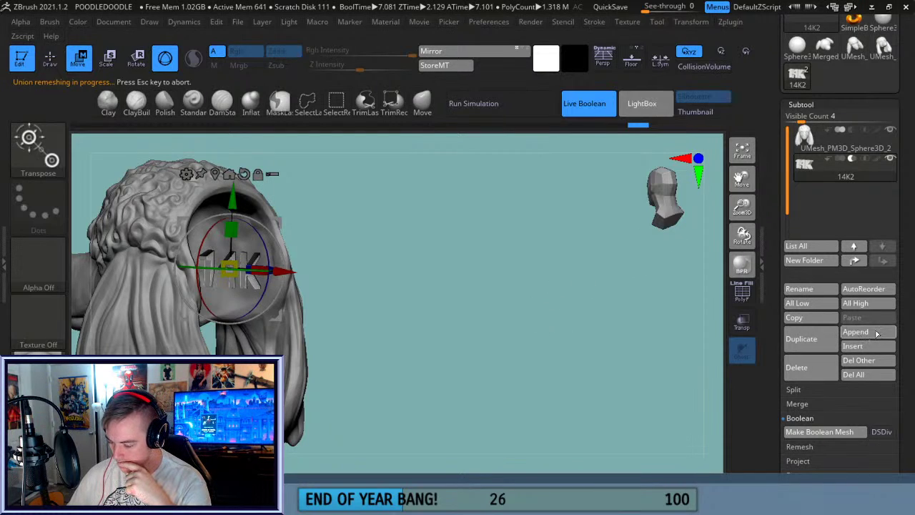
pyautogui.click(873, 336)
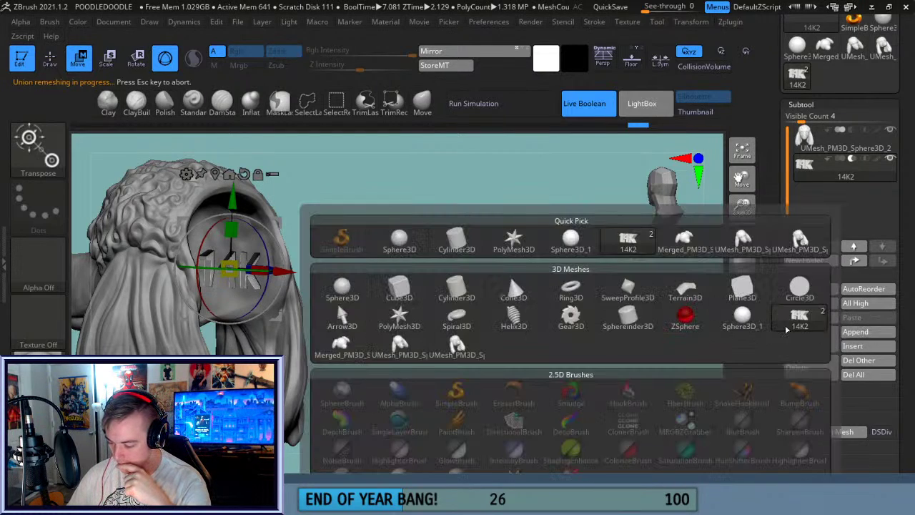
pyautogui.click(802, 241)
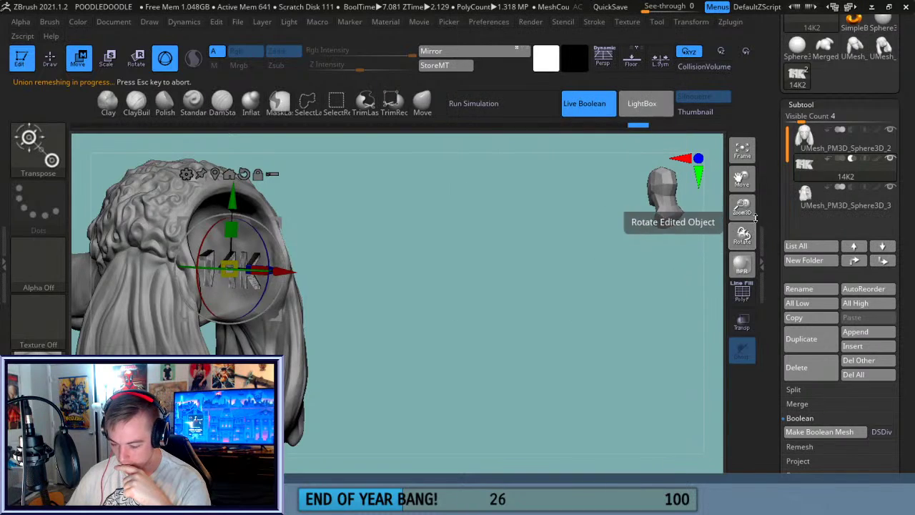
# - Delete the original head and the 14K2 subtools, keeping only the head with the text carved in
pyautogui.click(804, 139)
pyautogui.click(801, 367)
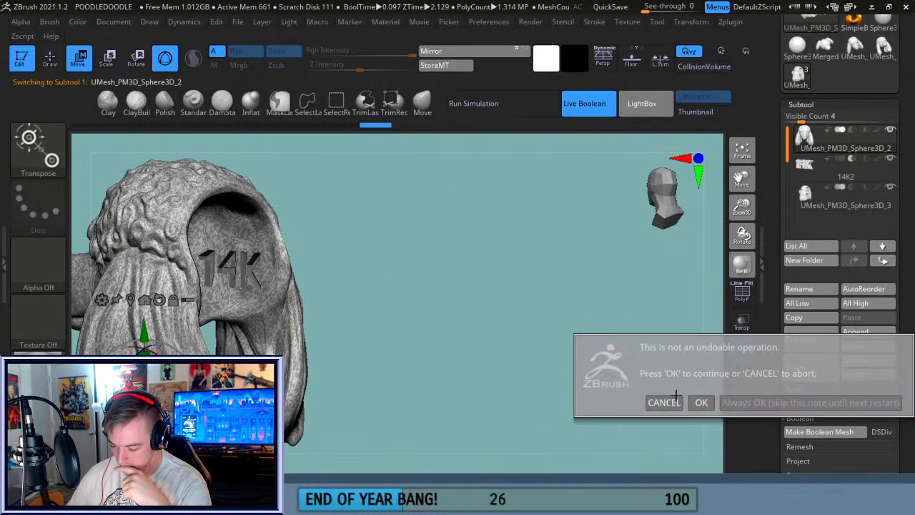
pyautogui.click(699, 403)
pyautogui.click(793, 375)
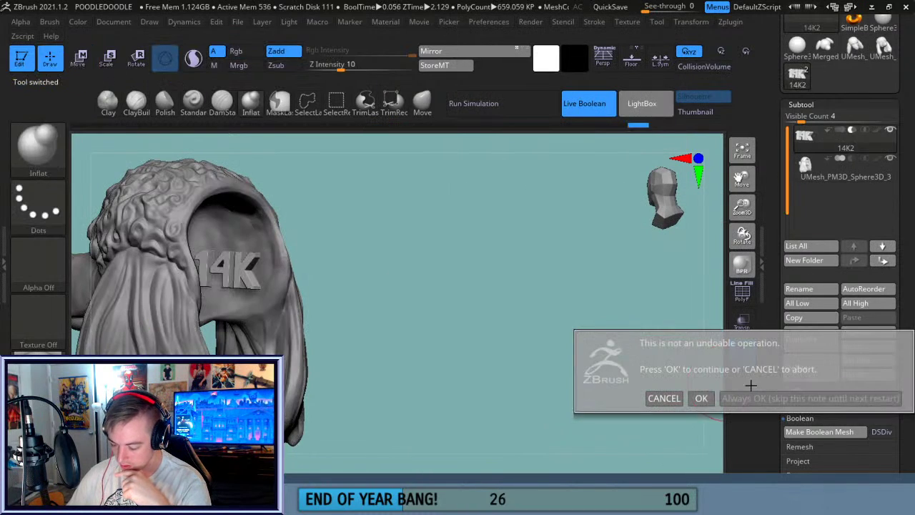
pyautogui.click(702, 398)
pyautogui.moveTo(613, 343)
pyautogui.mouseDown()
pyautogui.moveTo(629, 362)
pyautogui.moveTo(605, 349)
pyautogui.moveTo(607, 327)
pyautogui.moveTo(594, 331)
pyautogui.moveTo(601, 338)
pyautogui.mouseUp()
pyautogui.moveTo(351, 260); pyautogui.dragTo(374, 265)
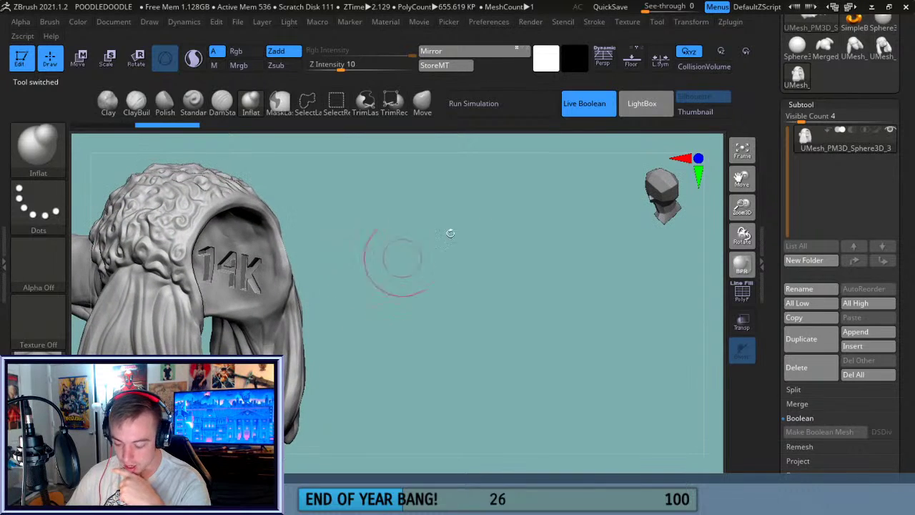
# - Pre-process the engraved head in Decimation Master and decimate it to 20%, after checking its wireframe
pyautogui.click(742, 292)
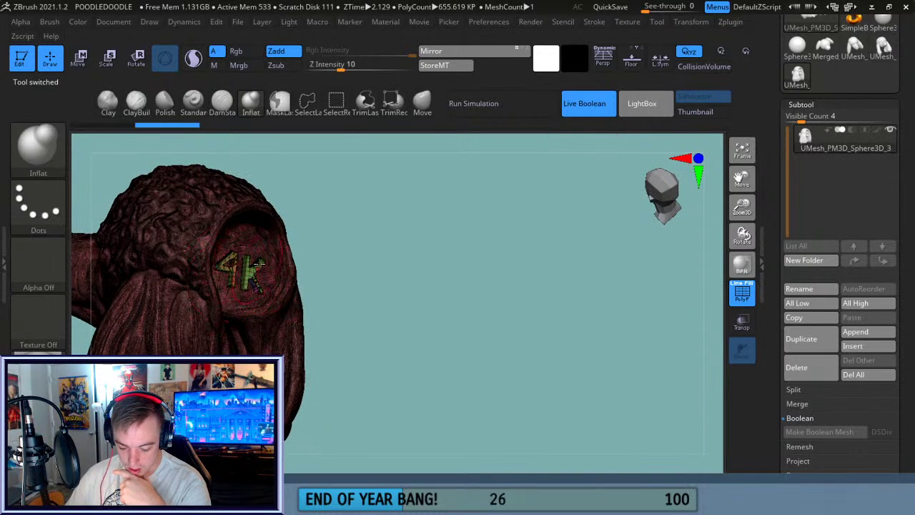
pyautogui.click(740, 302)
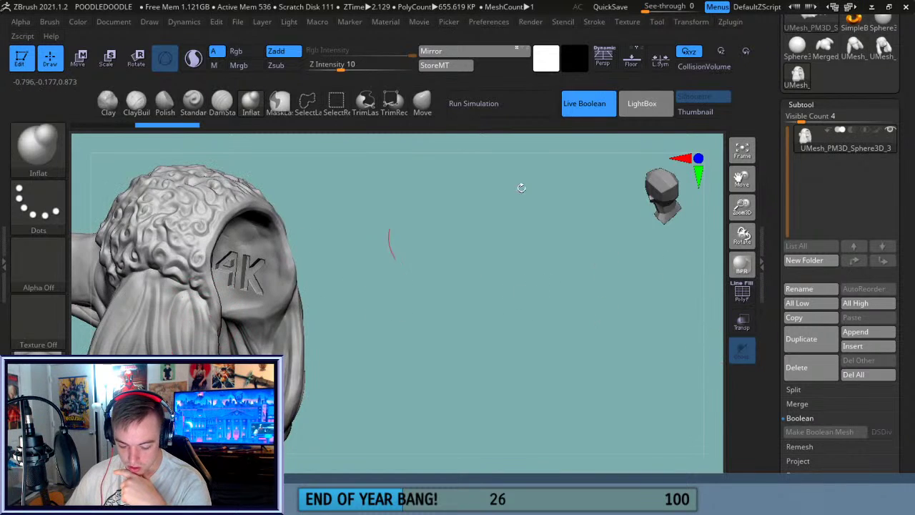
pyautogui.click(731, 21)
pyautogui.click(776, 257)
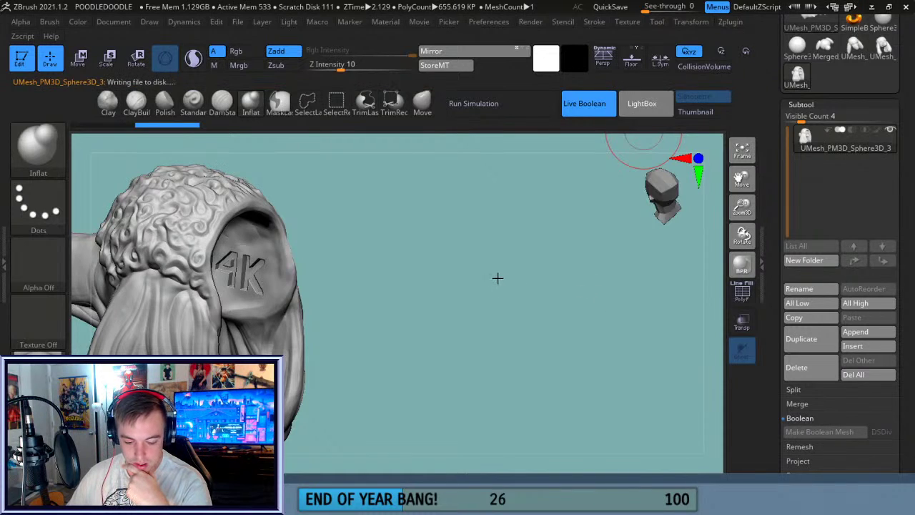
pyautogui.click(731, 21)
pyautogui.click(796, 355)
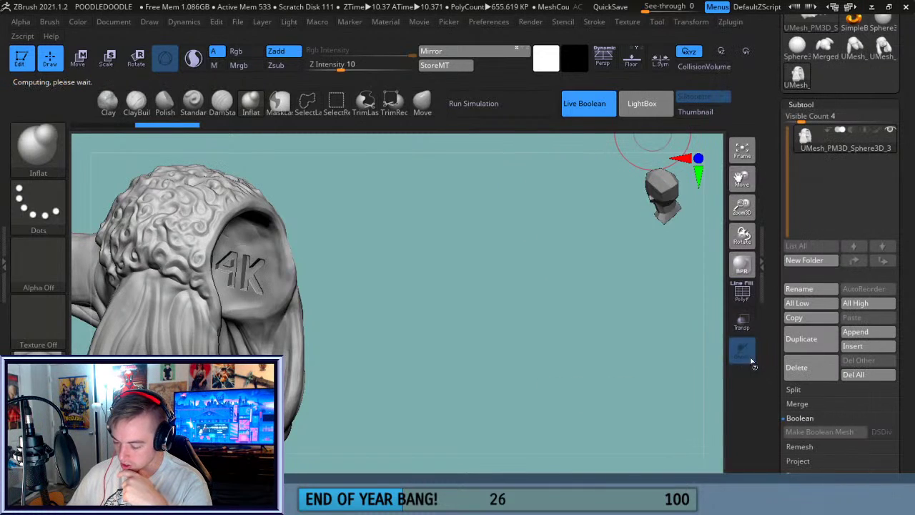
# - Examine the decimated head's wireframe and shaded surface from the side and front
pyautogui.click(742, 292)
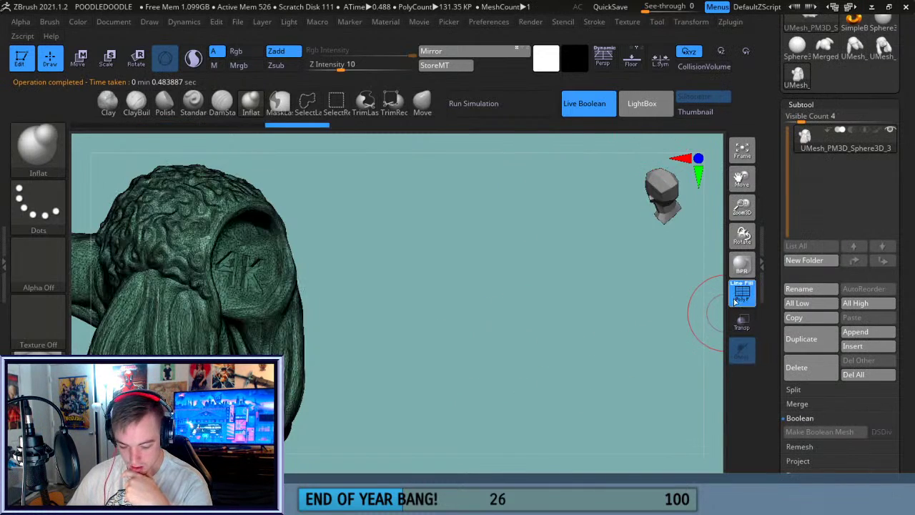
pyautogui.moveTo(581, 332); pyautogui.dragTo(672, 311)
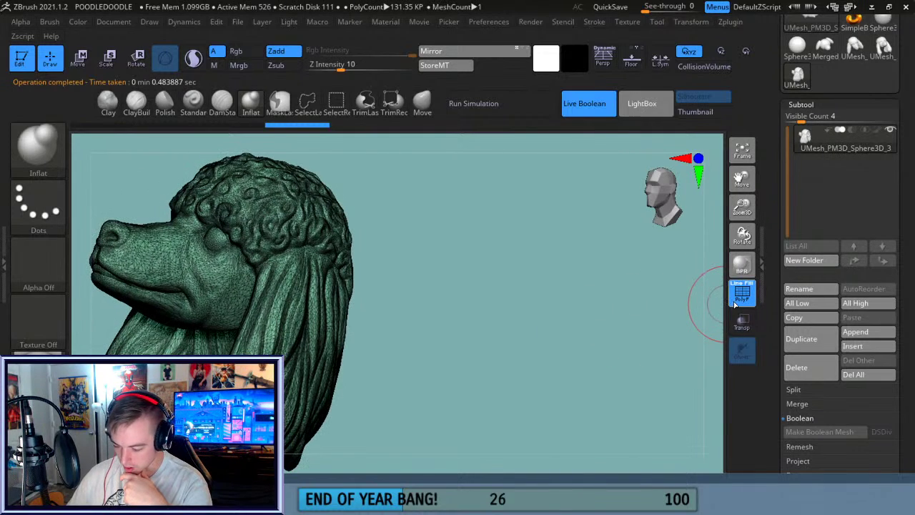
pyautogui.click(742, 292)
pyautogui.moveTo(494, 250); pyautogui.dragTo(543, 262)
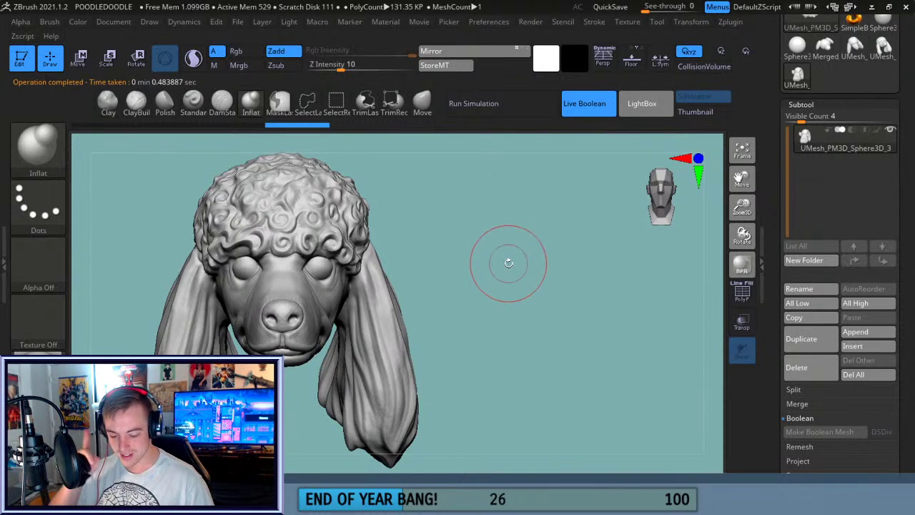
# - Examine the engraved 14K letters close up on the decimated head, including a BPR render
pyautogui.moveTo(476, 231); pyautogui.dragTo(489, 267)
pyautogui.moveTo(743, 209); pyautogui.dragTo(757, 315)
pyautogui.moveTo(580, 351); pyautogui.dragTo(598, 371)
pyautogui.click(741, 322)
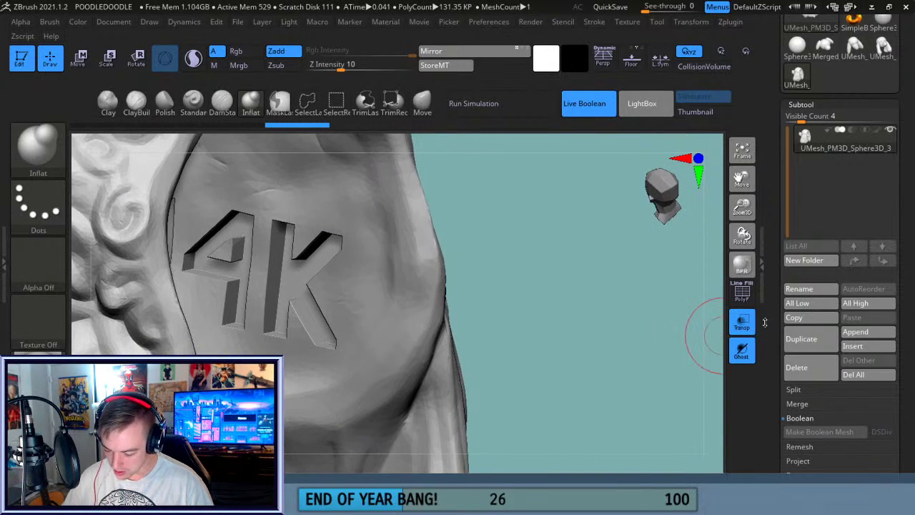
pyautogui.click(741, 322)
pyautogui.moveTo(613, 329)
pyautogui.mouseDown()
pyautogui.moveTo(605, 348)
pyautogui.moveTo(605, 333)
pyautogui.moveTo(626, 341)
pyautogui.mouseUp()
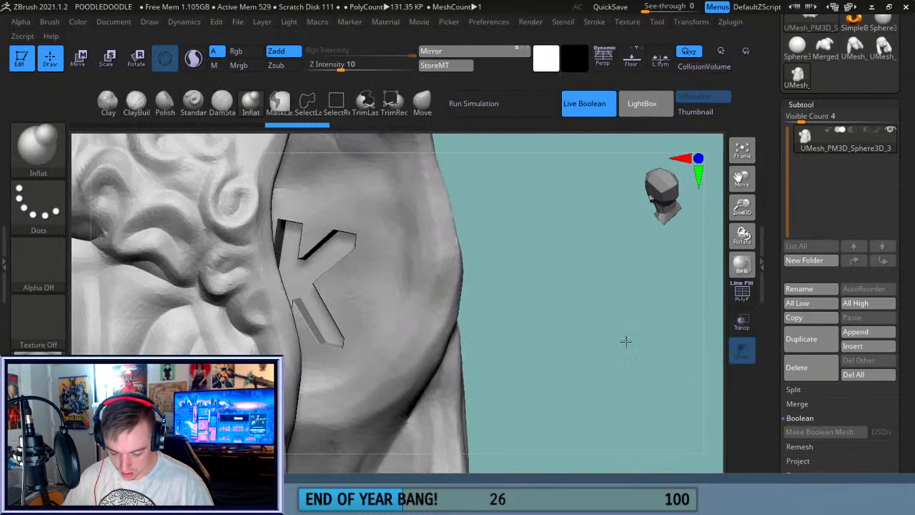
pyautogui.moveTo(742, 208); pyautogui.dragTo(710, 318)
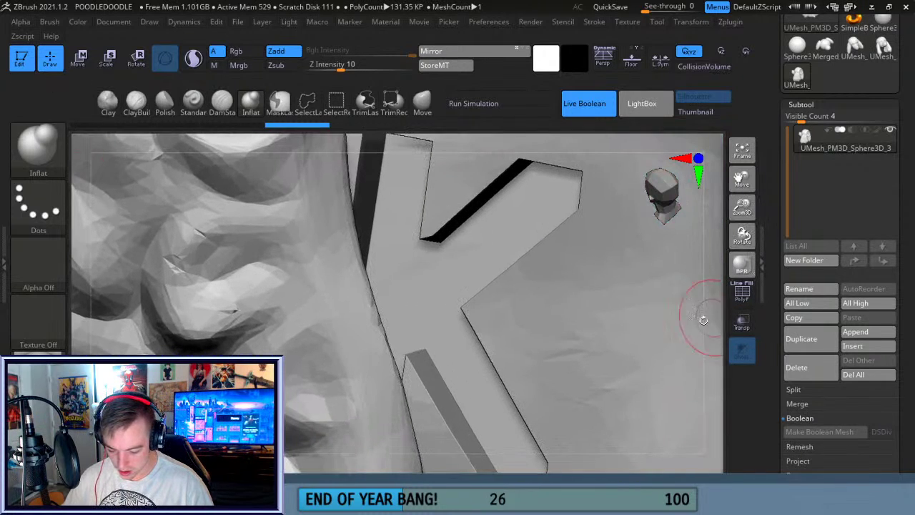
pyautogui.click(744, 271)
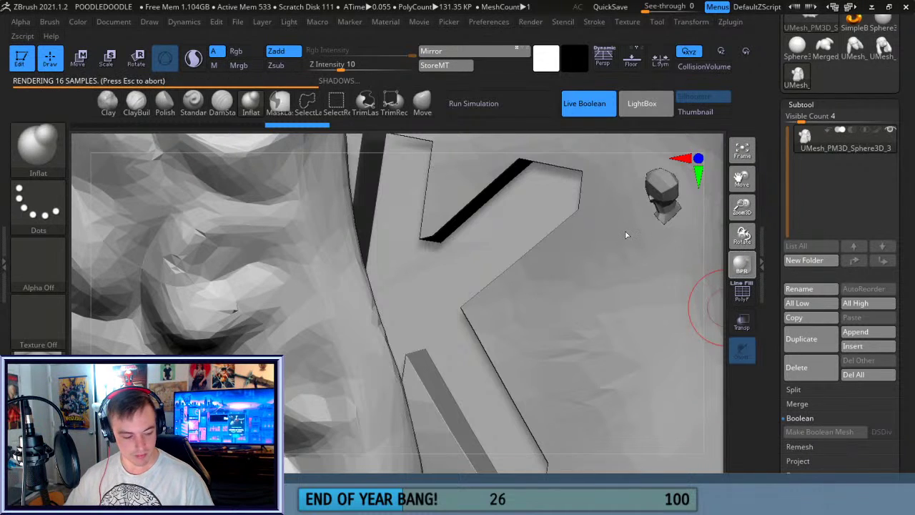
pyautogui.moveTo(742, 236)
pyautogui.mouseDown()
pyautogui.moveTo(728, 247)
pyautogui.moveTo(734, 241)
pyautogui.mouseUp()
pyautogui.moveTo(740, 183); pyautogui.dragTo(847, 238)
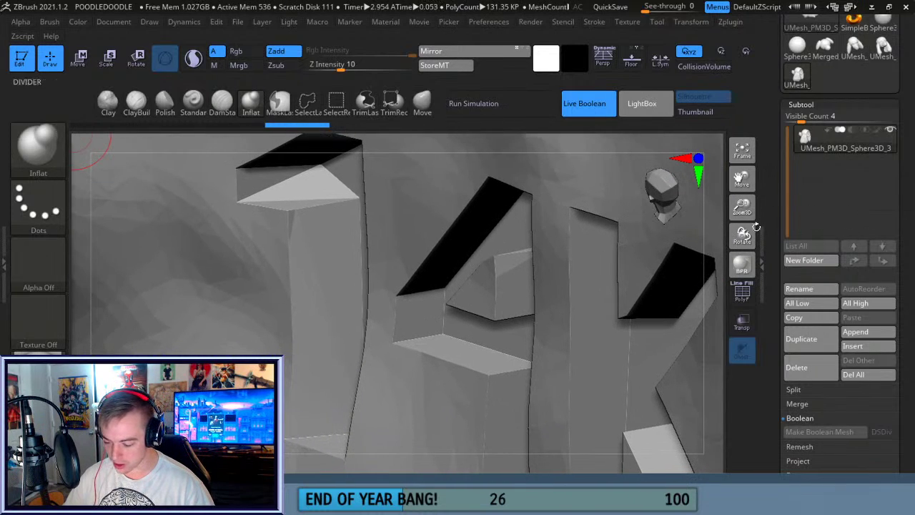
pyautogui.moveTo(741, 226); pyautogui.dragTo(743, 230)
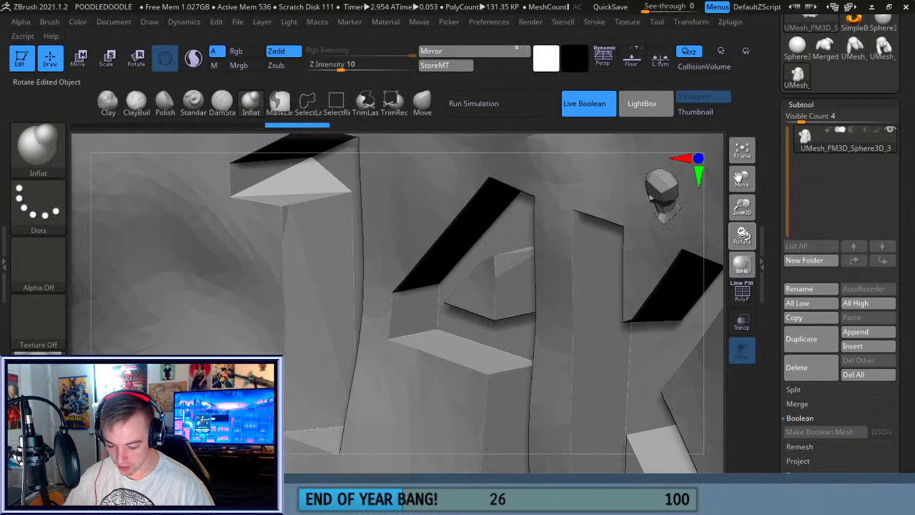
# - Pull the ledge below the engraved 1's flag downward with the Move brush while the wireframe is displayed
pyautogui.click(744, 293)
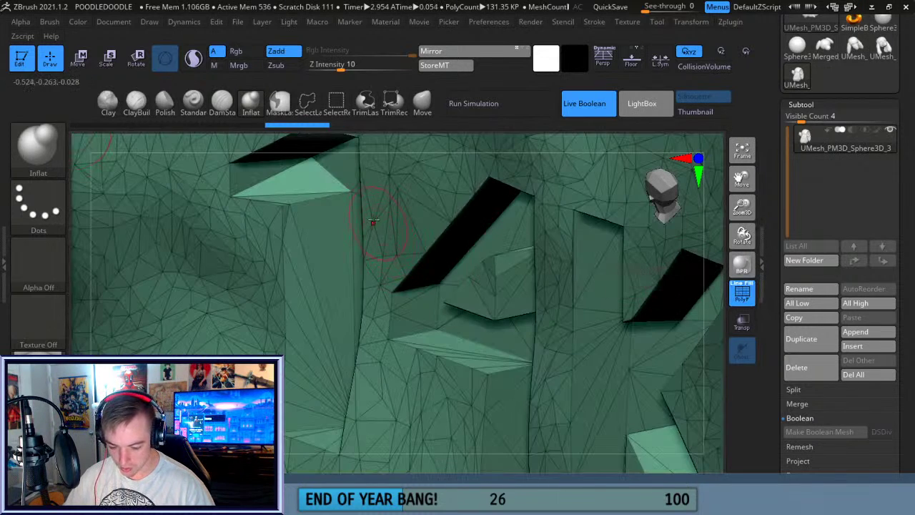
pyautogui.click(421, 103)
pyautogui.moveTo(306, 181); pyautogui.dragTo(306, 213)
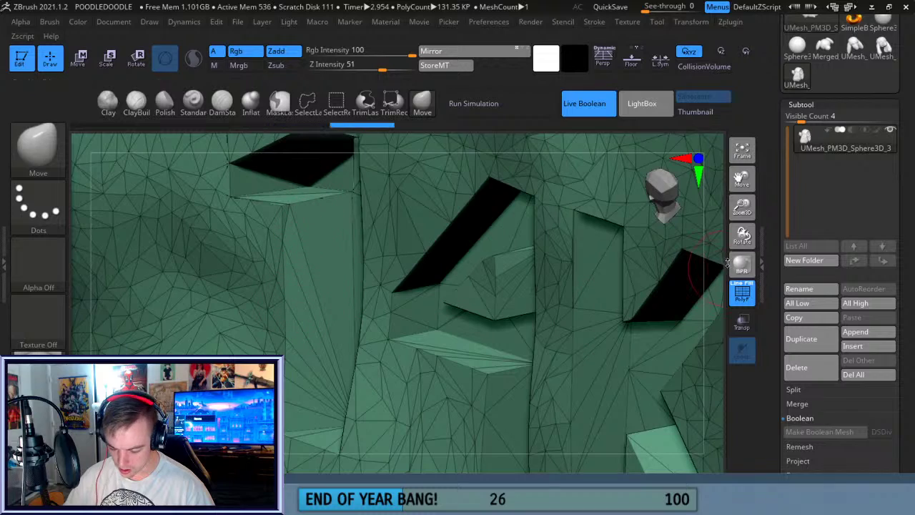
pyautogui.moveTo(742, 236); pyautogui.dragTo(745, 240)
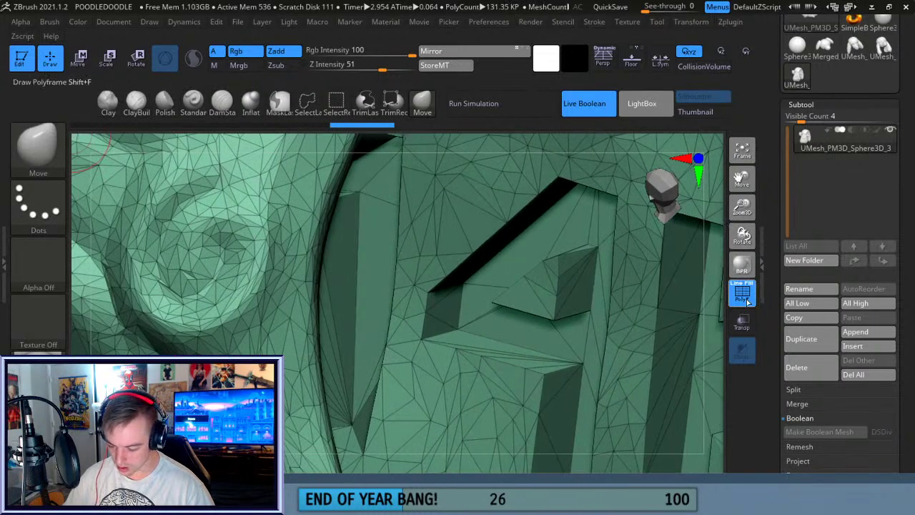
pyautogui.click(743, 292)
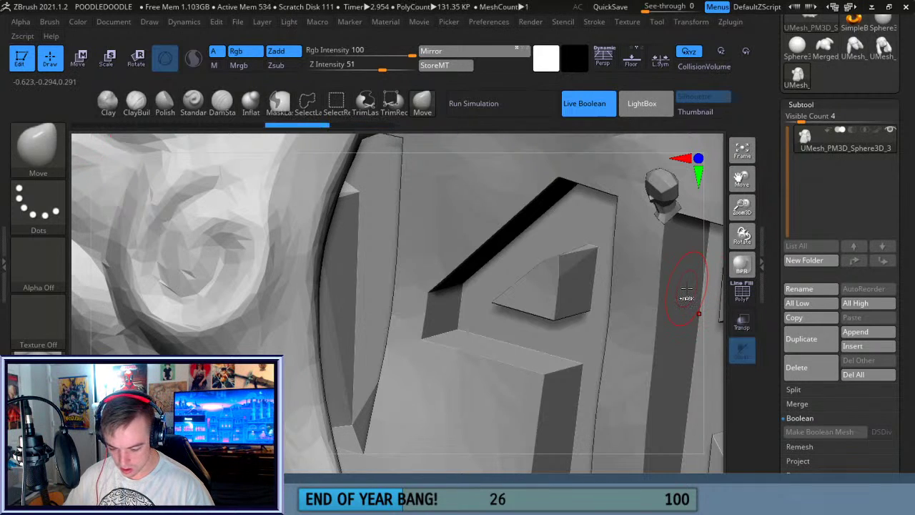
# - Undo the 20% decimation of the engraved head and check the full-resolution 14K letters
pyautogui.press('d')
pyautogui.moveTo(743, 236); pyautogui.dragTo(744, 240)
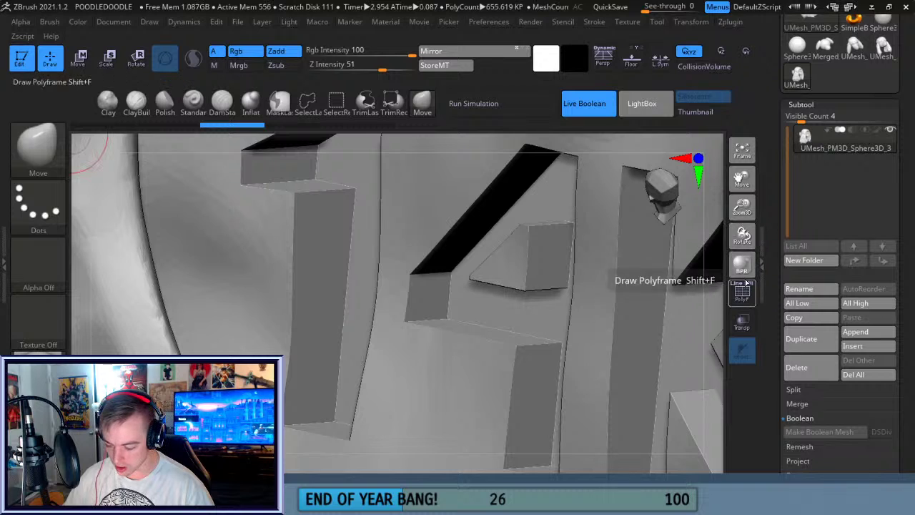
pyautogui.moveTo(743, 207); pyautogui.dragTo(702, 80)
pyautogui.moveTo(743, 179); pyautogui.dragTo(726, 70)
# - Set the decimation percentage to 50, pre-process the current subtool again and decimate the engraved head
pyautogui.click(731, 22)
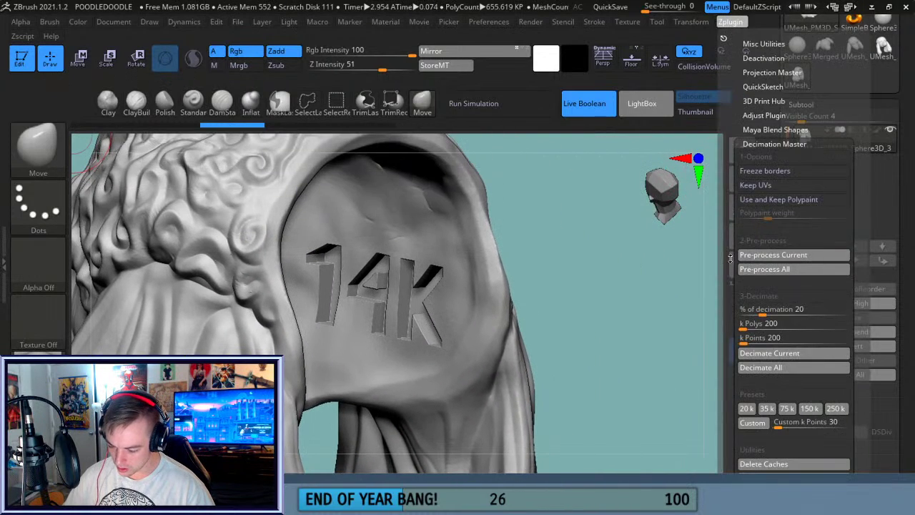
pyautogui.moveTo(768, 316); pyautogui.dragTo(775, 315)
pyautogui.click(774, 306)
pyautogui.write('50')
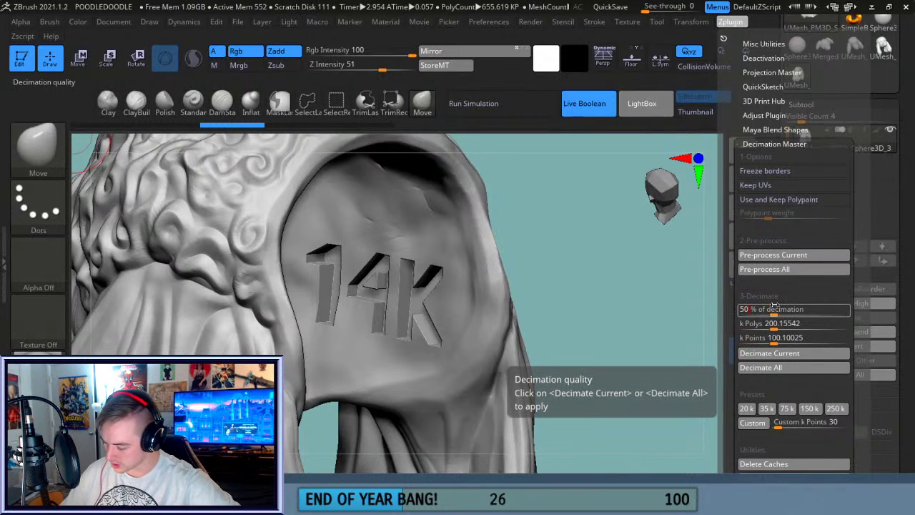
pyautogui.click(793, 256)
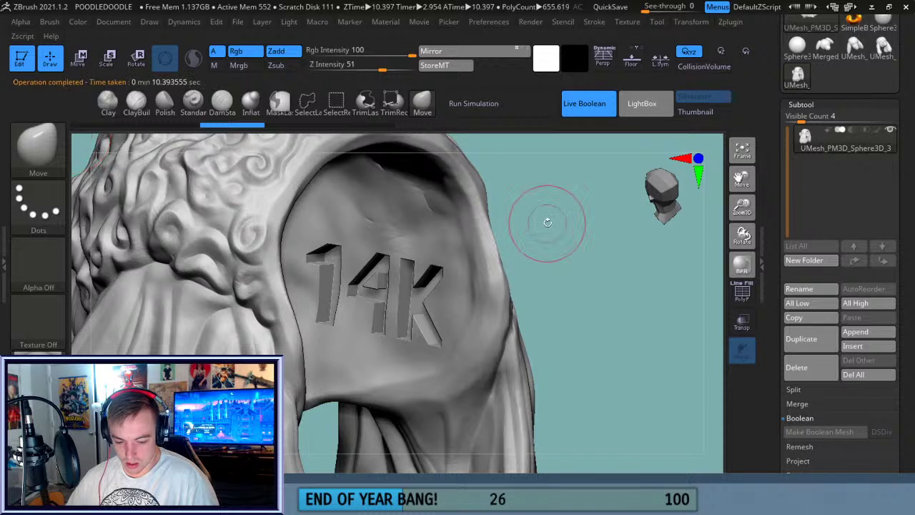
pyautogui.click(730, 21)
pyautogui.click(814, 358)
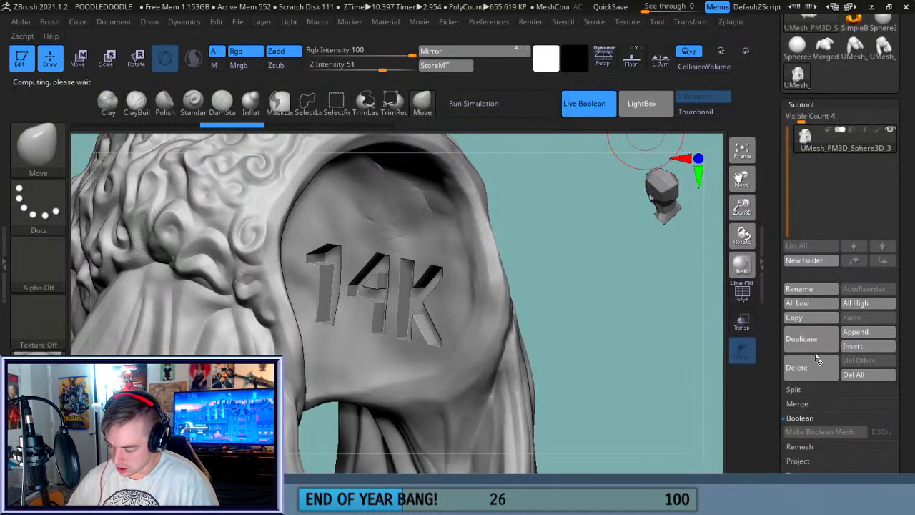
# - Check the engraved letters on the 50% decimated head and undo that decimation
pyautogui.moveTo(607, 328)
pyautogui.mouseDown()
pyautogui.moveTo(606, 339)
pyautogui.moveTo(605, 308)
pyautogui.moveTo(605, 337)
pyautogui.mouseUp()
pyautogui.press('ctrl')
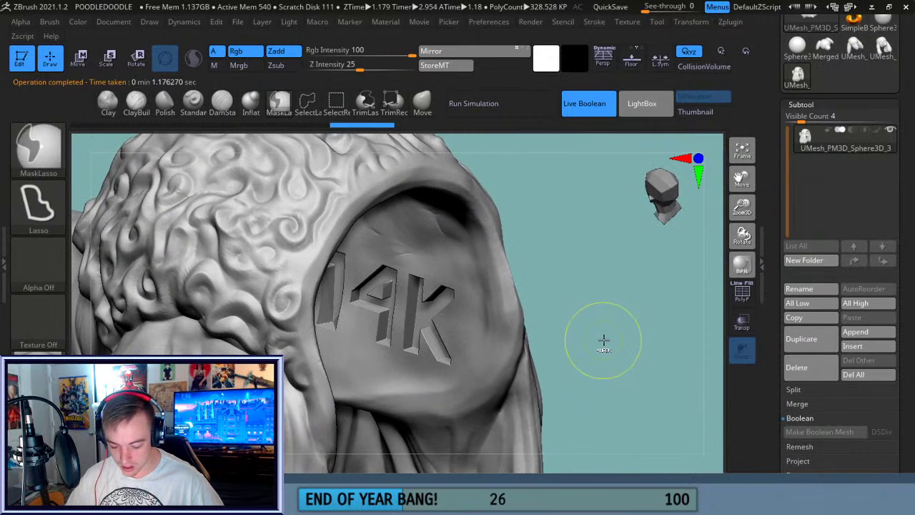
pyautogui.hotkey('ctrl', 'z')
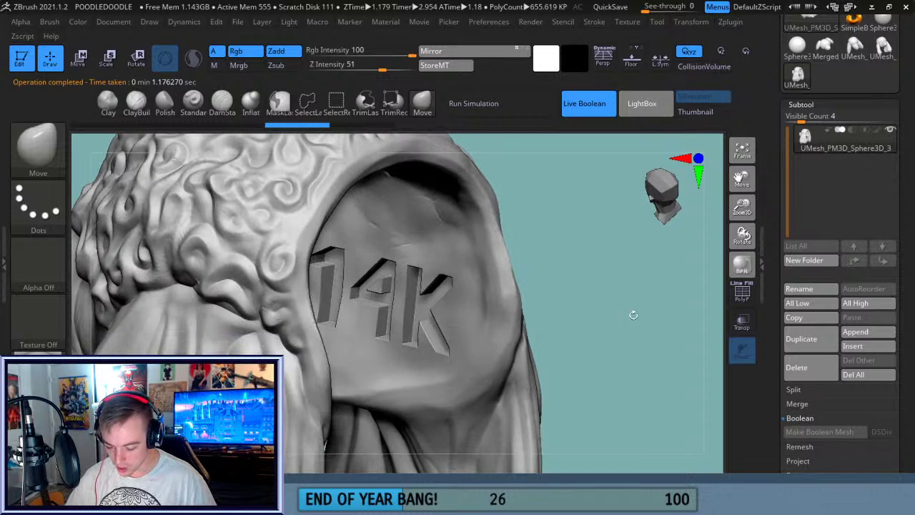
pyautogui.click(742, 292)
pyautogui.click(742, 292)
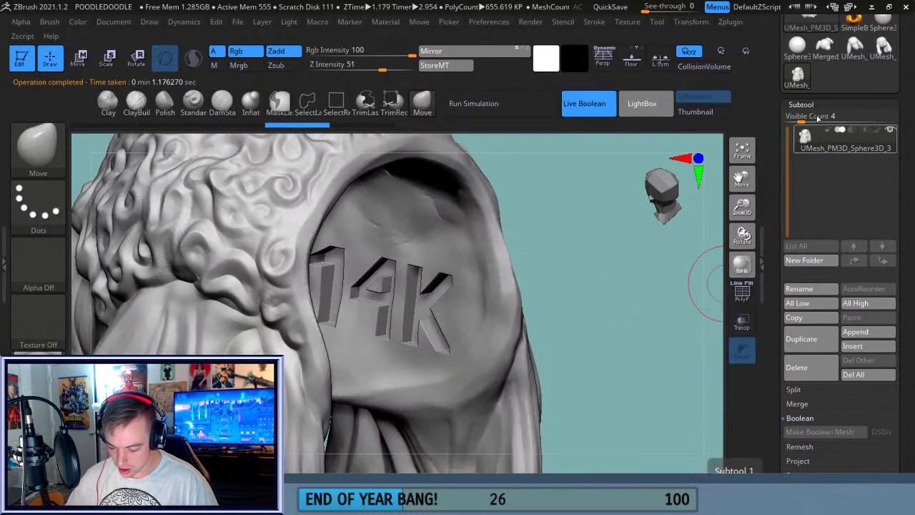
# - DynaMesh the engraved head at resolution 128 and undo the remesh
pyautogui.click(822, 106)
pyautogui.click(812, 120)
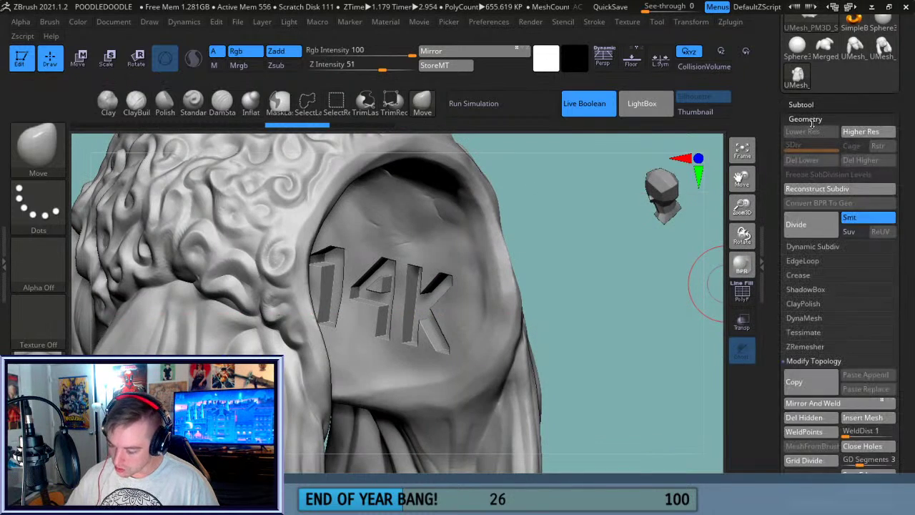
pyautogui.click(742, 151)
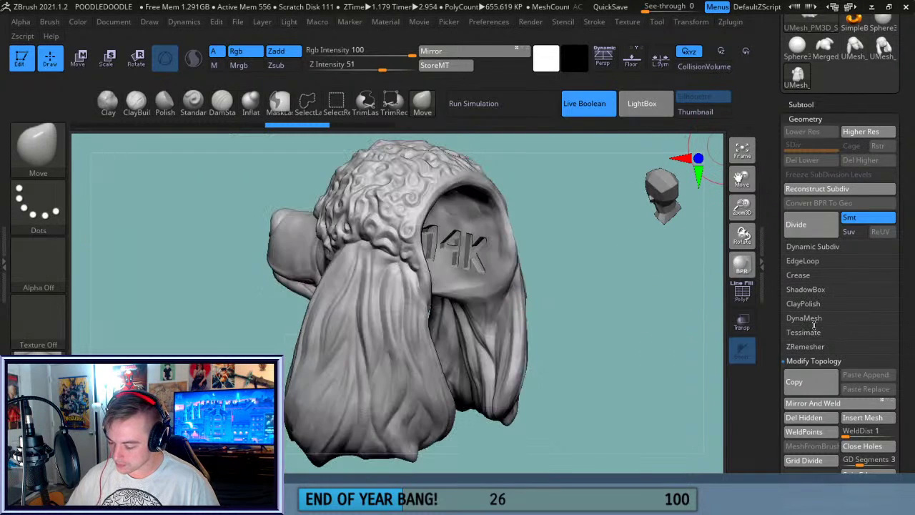
pyautogui.click(821, 361)
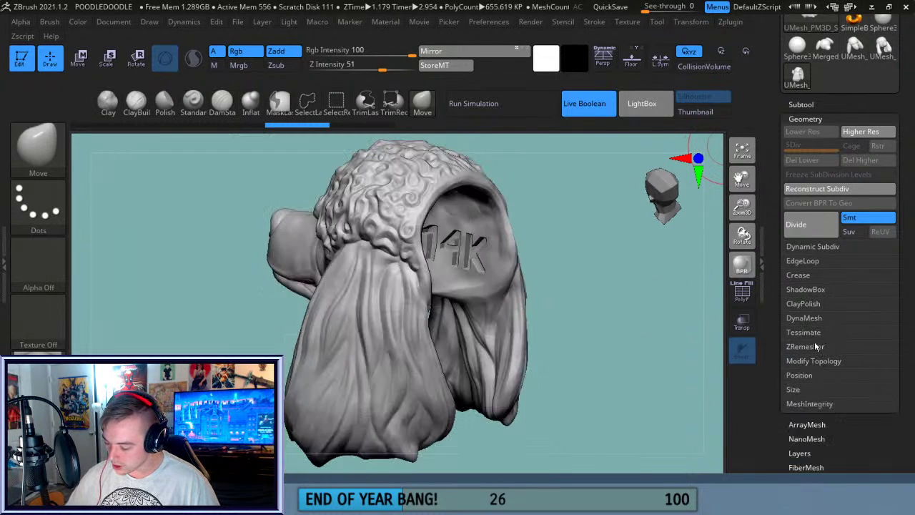
pyautogui.click(815, 318)
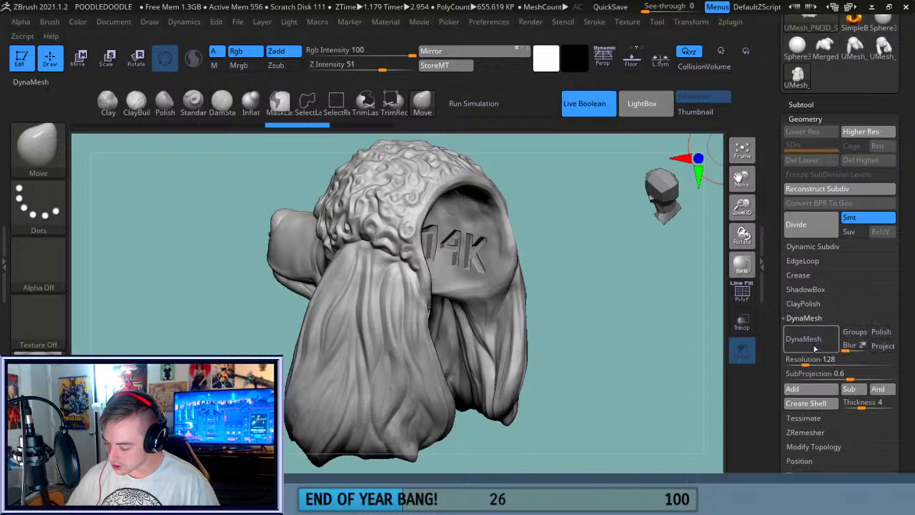
pyautogui.click(814, 341)
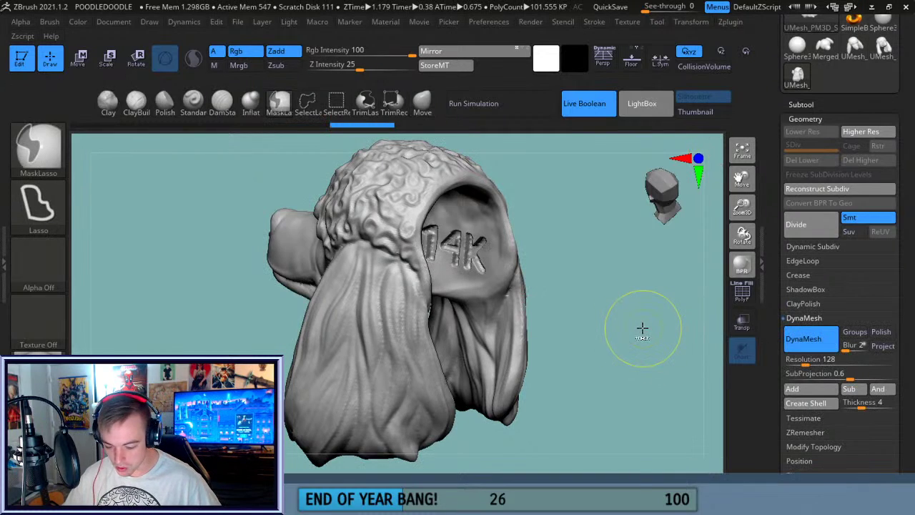
pyautogui.hotkey('ctrl', 'z')
# - Set the DynaMesh resolution to 360, remesh the engraved head and display its wireframe
pyautogui.click(807, 363)
pyautogui.write('360')
pyautogui.press('Return')
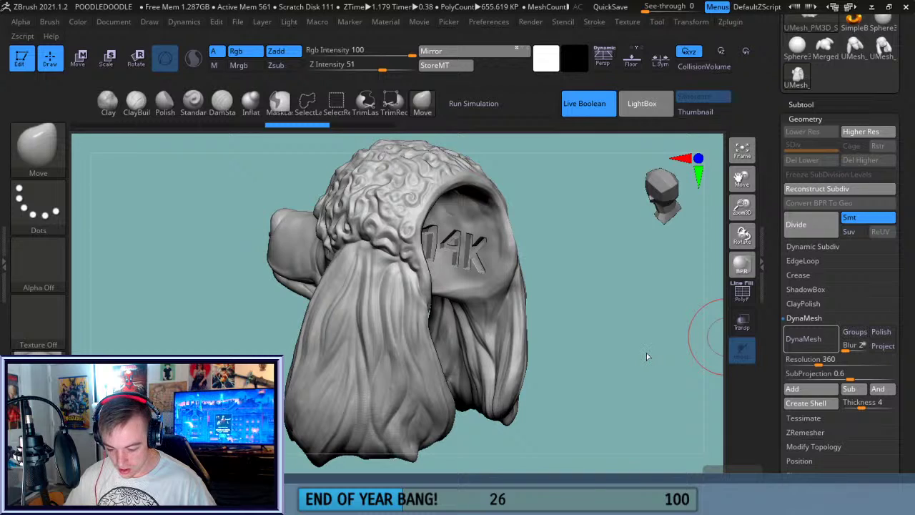
pyautogui.keyDown('ctrl'); pyautogui.click(646, 355); pyautogui.keyUp('ctrl')
pyautogui.moveTo(646, 352); pyautogui.dragTo(694, 306)
pyautogui.click(742, 292)
pyautogui.moveTo(688, 338); pyautogui.dragTo(708, 333)
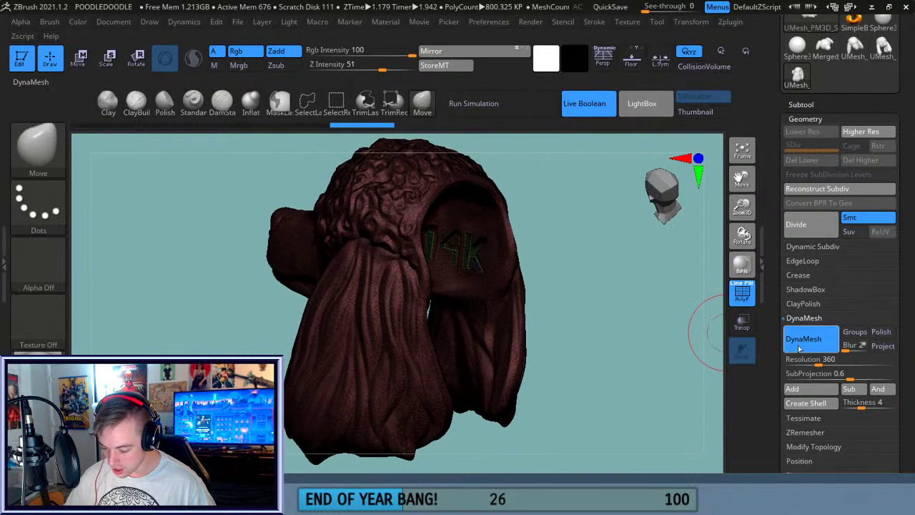
# - Hide the wireframe, check the engraved 14K letters up close and undo the resolution 360 remesh
pyautogui.click(749, 301)
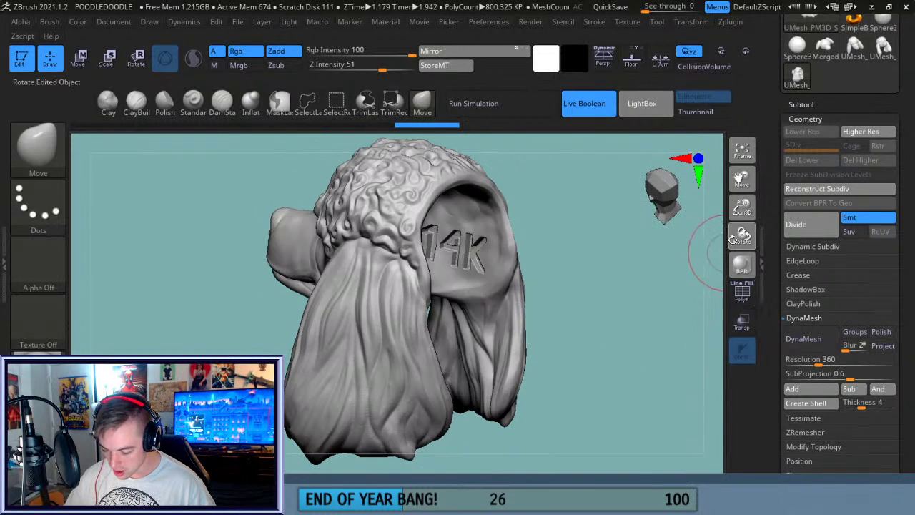
pyautogui.moveTo(742, 207); pyautogui.dragTo(748, 289)
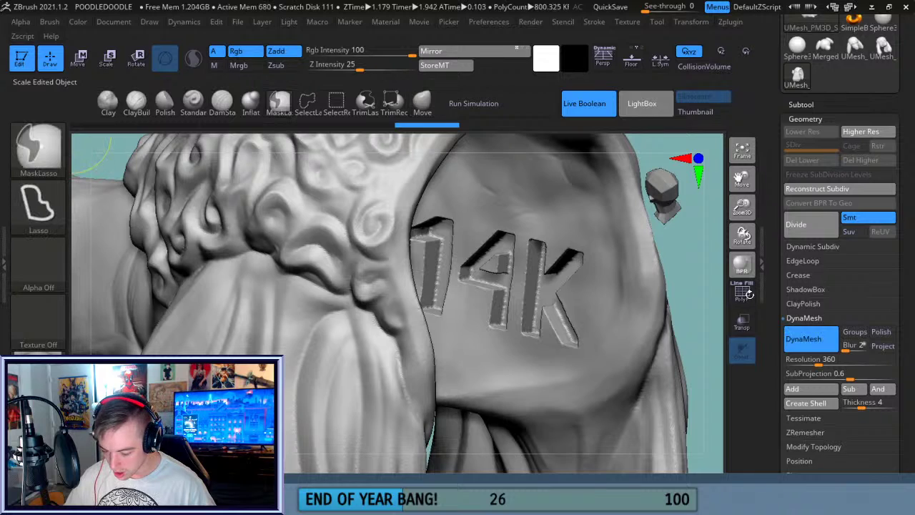
pyautogui.click(819, 346)
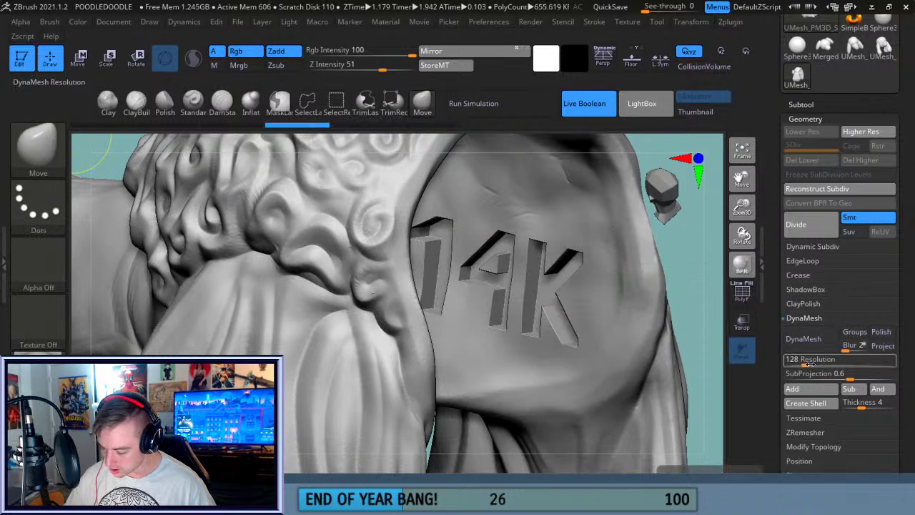
# - DynaMesh the engraved head at resolution 496, check the lettering and undo the remesh
pyautogui.click(826, 359)
pyautogui.write('616')
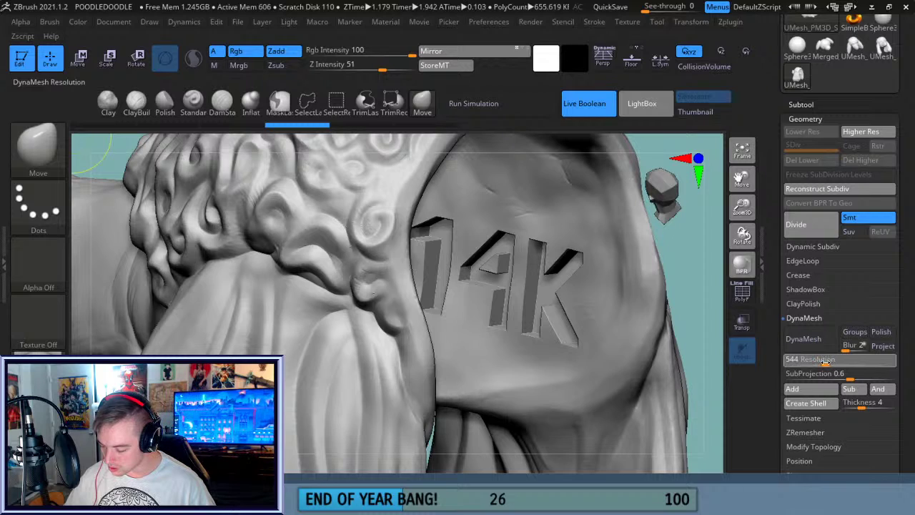
pyautogui.press('Return')
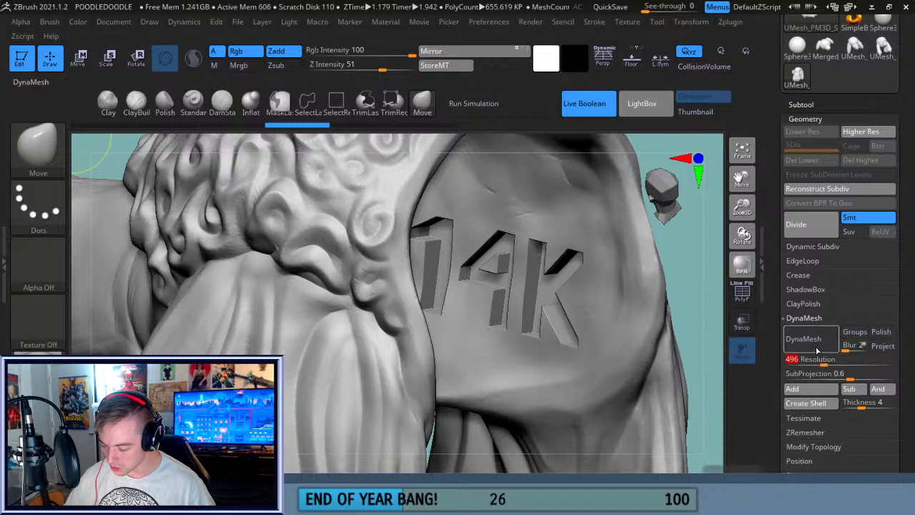
pyautogui.keyDown('ctrl'); pyautogui.click(671, 342); pyautogui.keyUp('ctrl')
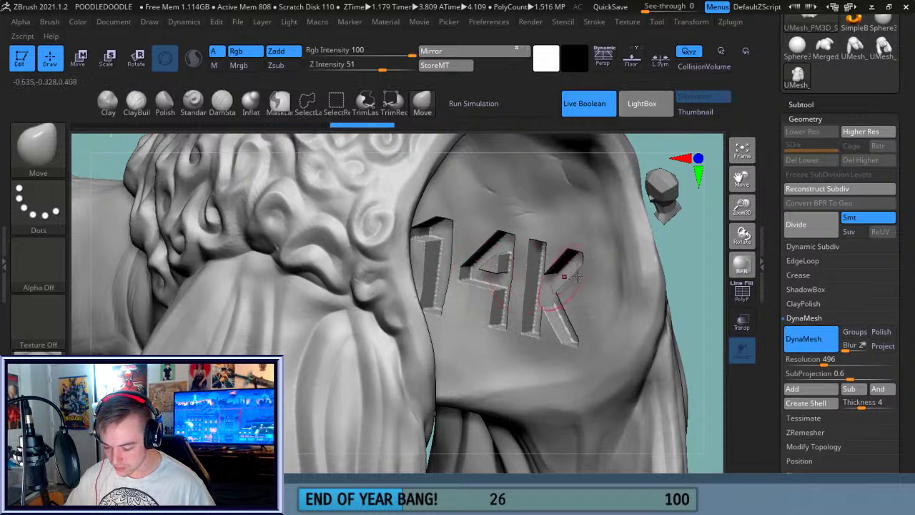
pyautogui.moveTo(701, 265)
pyautogui.mouseDown()
pyautogui.moveTo(677, 259)
pyautogui.moveTo(695, 276)
pyautogui.mouseUp()
pyautogui.moveTo(746, 235); pyautogui.dragTo(737, 263)
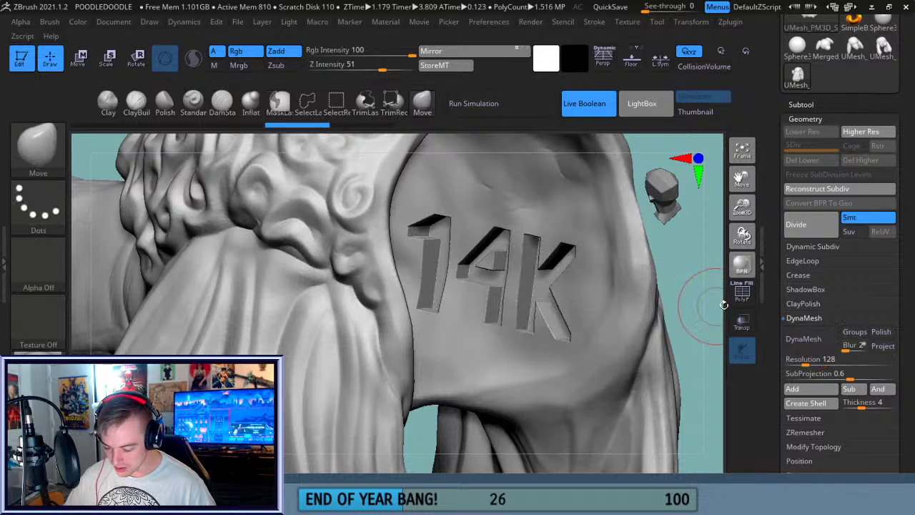
# - Set the DynaMesh resolution to 672, remesh the engraved head and check its wireframe around the letters
pyautogui.moveTo(821, 360); pyautogui.dragTo(830, 364)
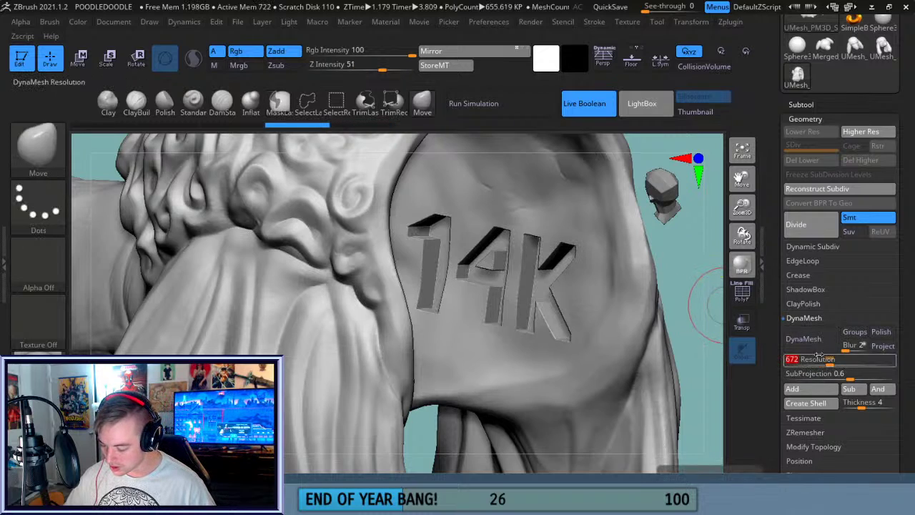
pyautogui.click(816, 346)
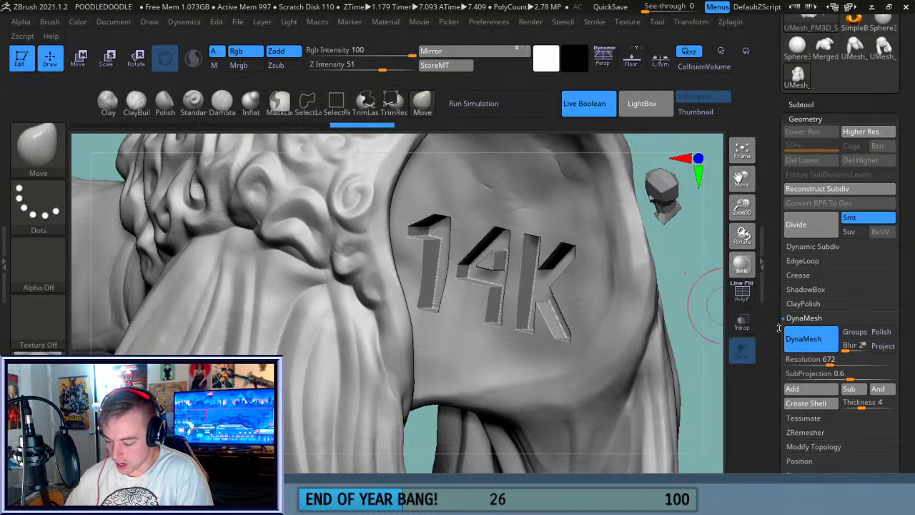
pyautogui.click(744, 293)
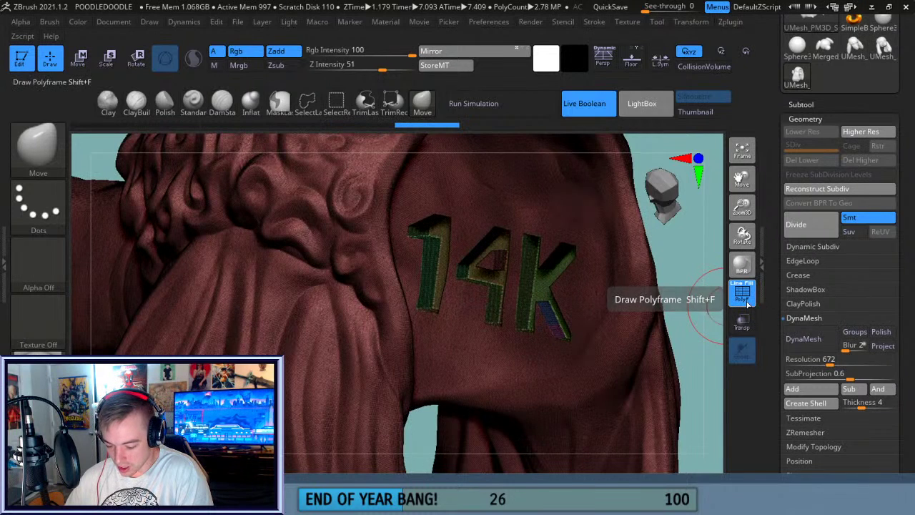
pyautogui.click(744, 293)
pyautogui.moveTo(685, 282)
pyautogui.mouseDown()
pyautogui.moveTo(711, 298)
pyautogui.moveTo(680, 303)
pyautogui.moveTo(688, 299)
pyautogui.mouseUp()
# - Pre-process the remeshed head as the current subtool in Decimation Master and decimate it at 50%
pyautogui.click(730, 21)
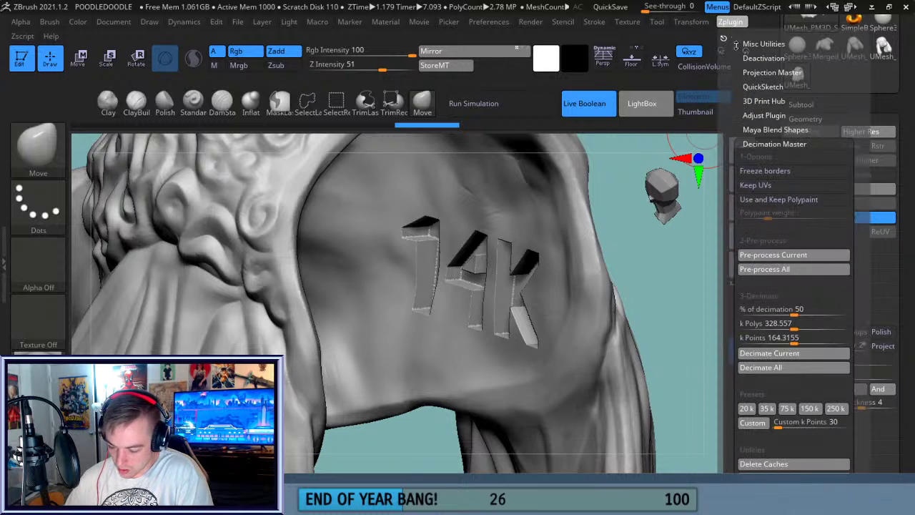
pyautogui.click(787, 258)
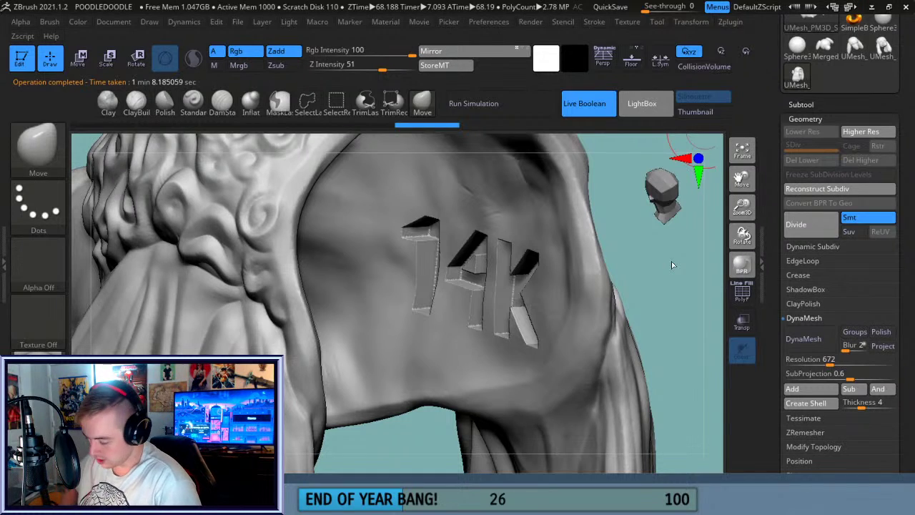
pyautogui.click(731, 21)
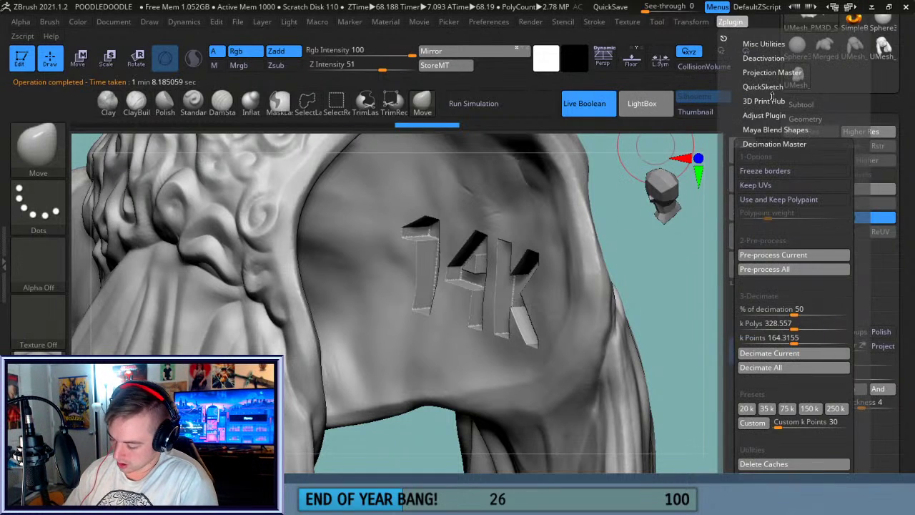
pyautogui.click(730, 21)
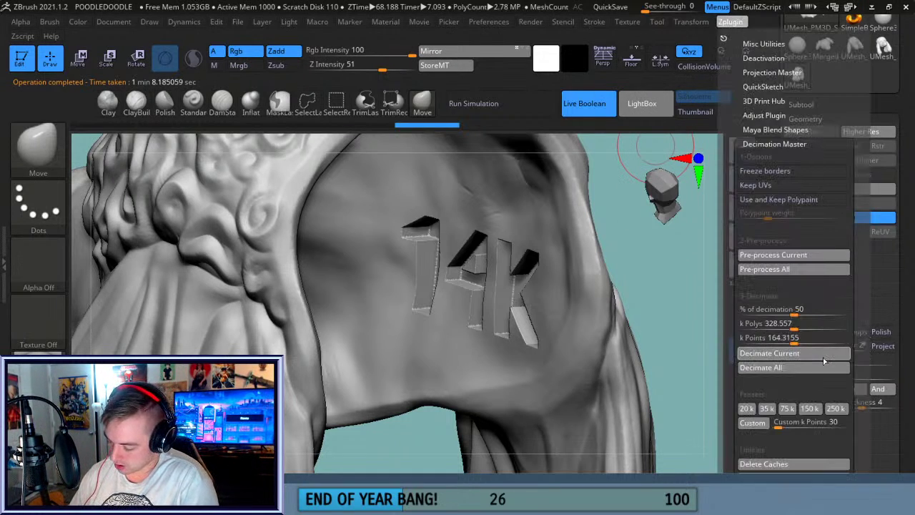
pyautogui.click(822, 354)
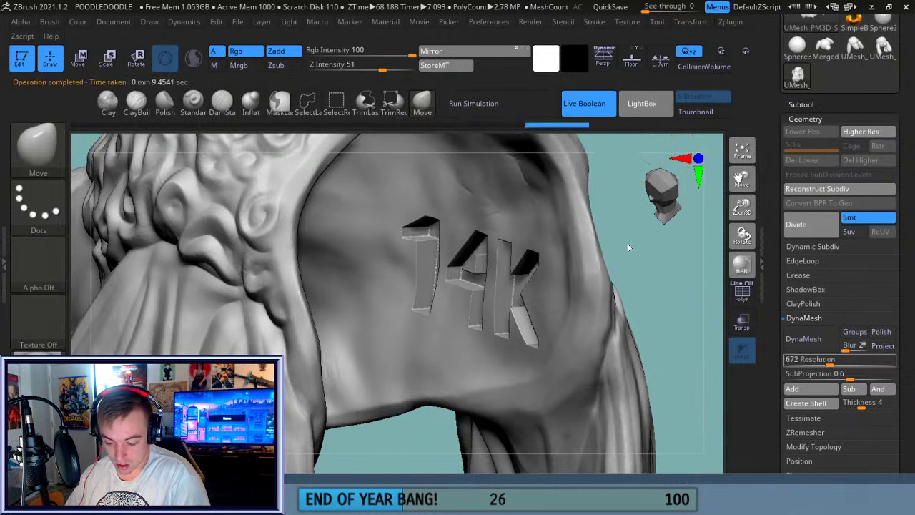
# - Check the wireframe around the engraving, then pre-process and decimate the current head at 50% a second time
pyautogui.moveTo(639, 255); pyautogui.dragTo(703, 295)
pyautogui.click(739, 299)
pyautogui.click(740, 299)
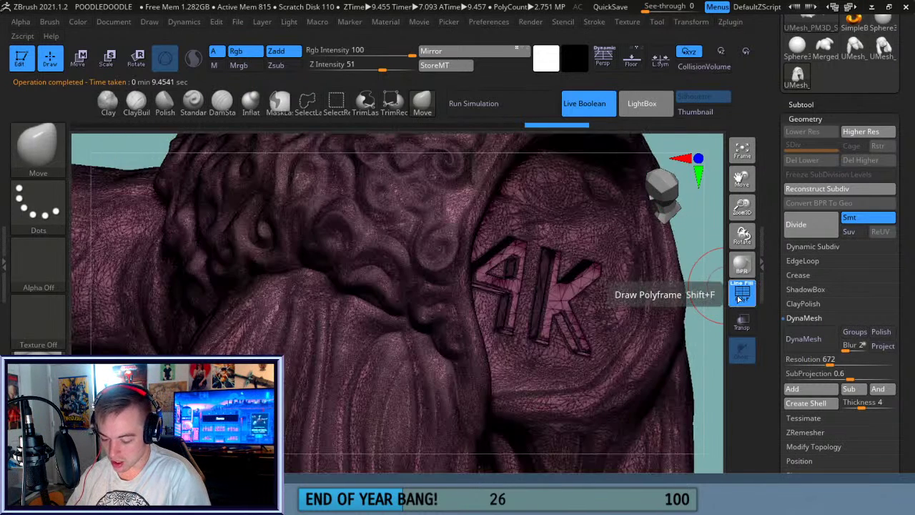
pyautogui.click(740, 299)
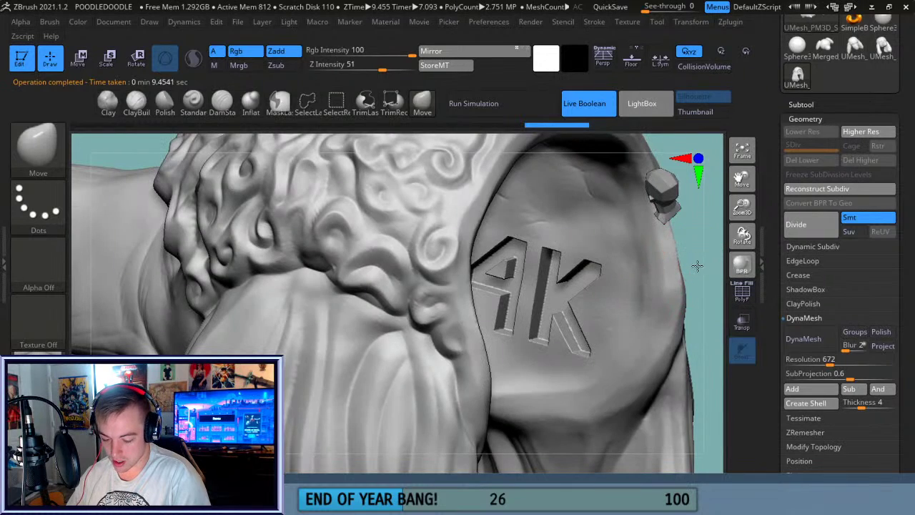
pyautogui.moveTo(689, 265); pyautogui.dragTo(688, 262)
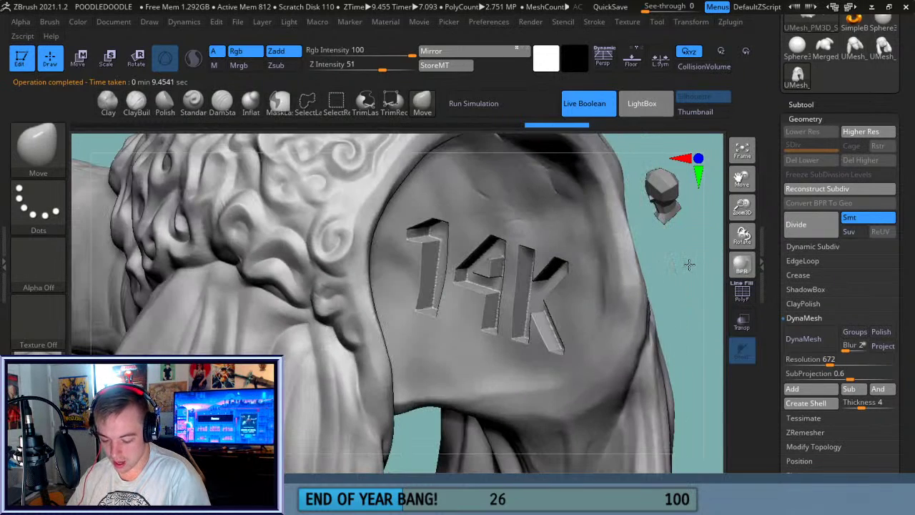
pyautogui.click(730, 22)
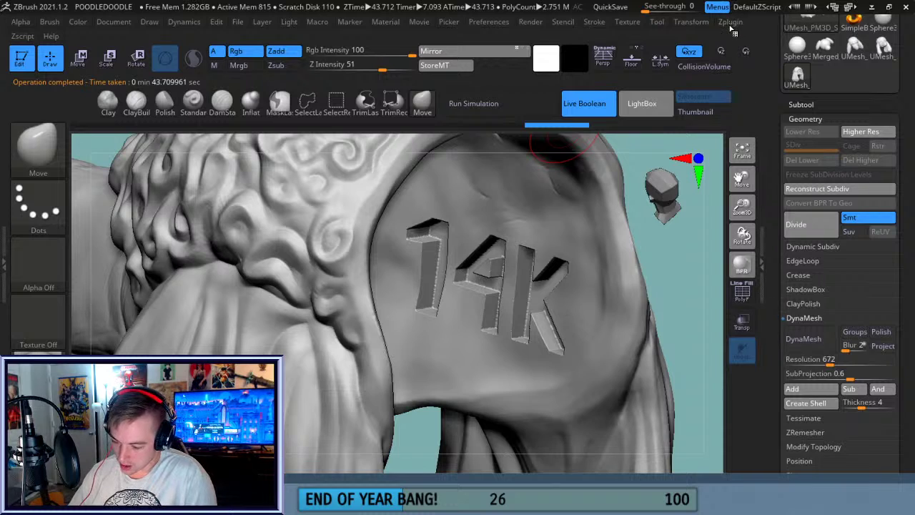
pyautogui.moveTo(731, 24)
pyautogui.click(812, 353)
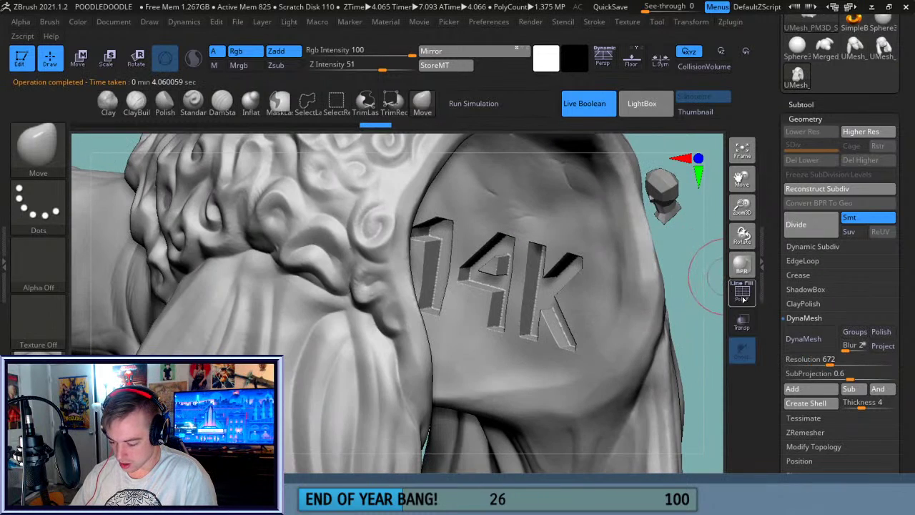
# - Inspect the twice-decimated head with and without its wireframe, examining the edges of the 14K letters up close
pyautogui.click(741, 291)
pyautogui.moveTo(692, 273); pyautogui.dragTo(684, 246)
pyautogui.click(744, 295)
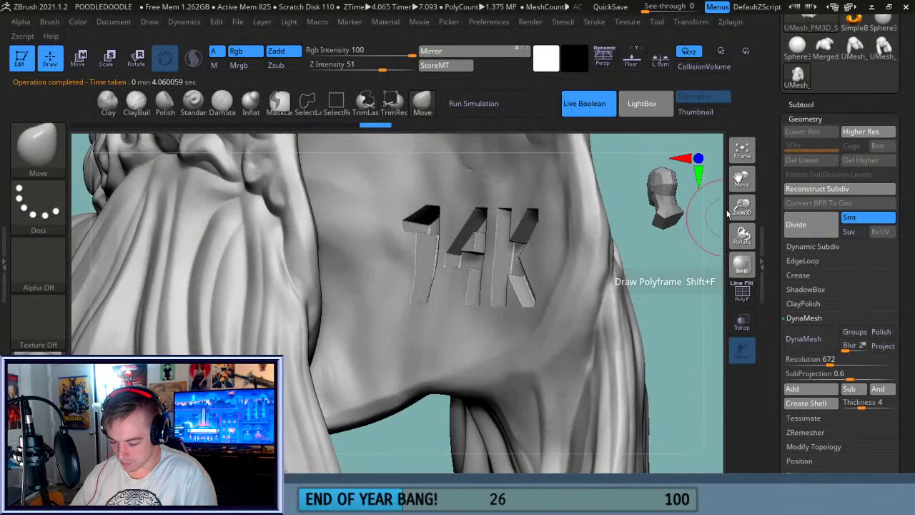
pyautogui.click(742, 151)
pyautogui.moveTo(640, 283); pyautogui.dragTo(645, 319)
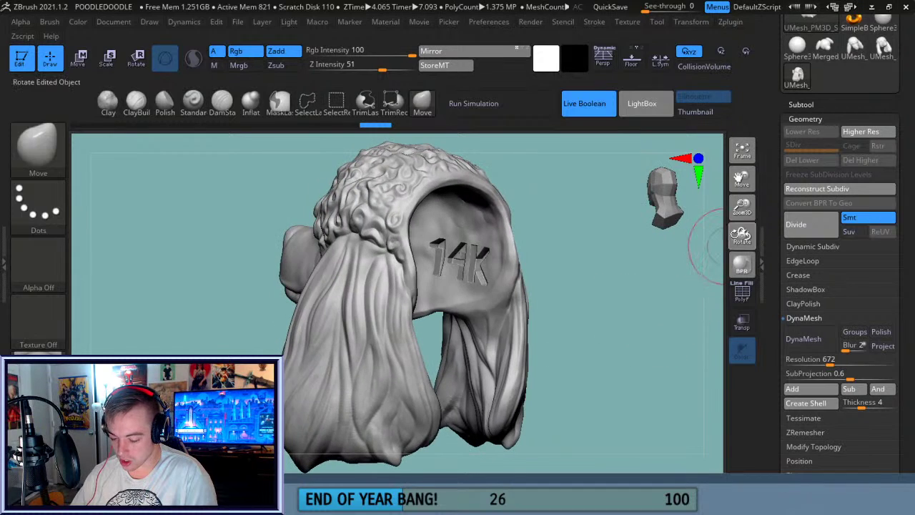
pyautogui.moveTo(743, 212); pyautogui.dragTo(745, 246)
pyautogui.moveTo(743, 184); pyautogui.dragTo(677, 184)
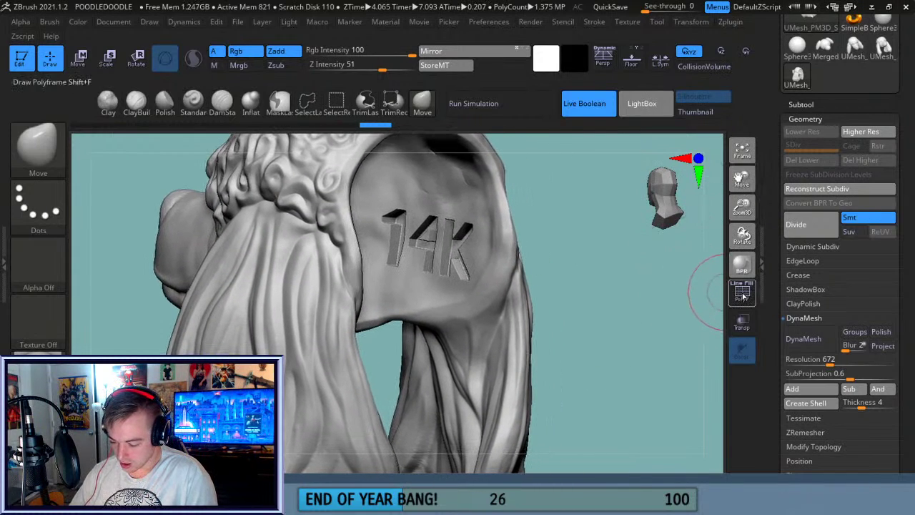
pyautogui.click(742, 293)
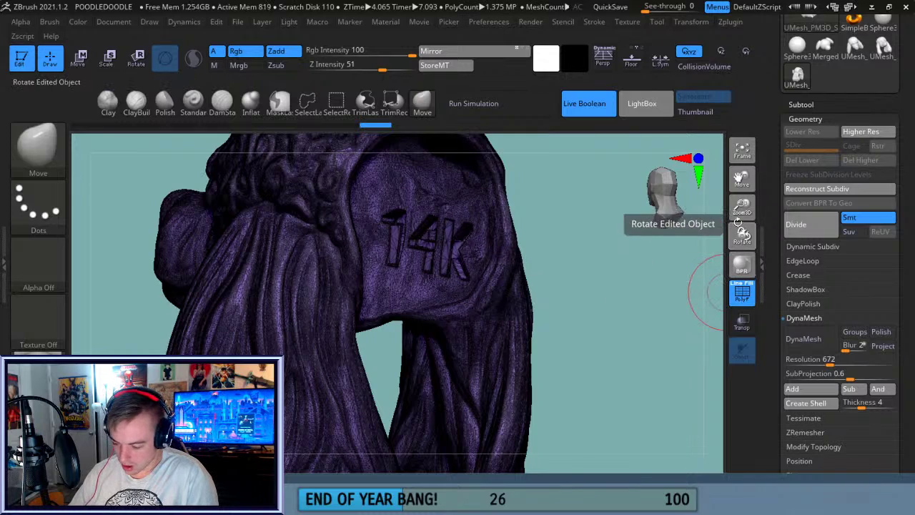
pyautogui.moveTo(743, 207); pyautogui.dragTo(740, 245)
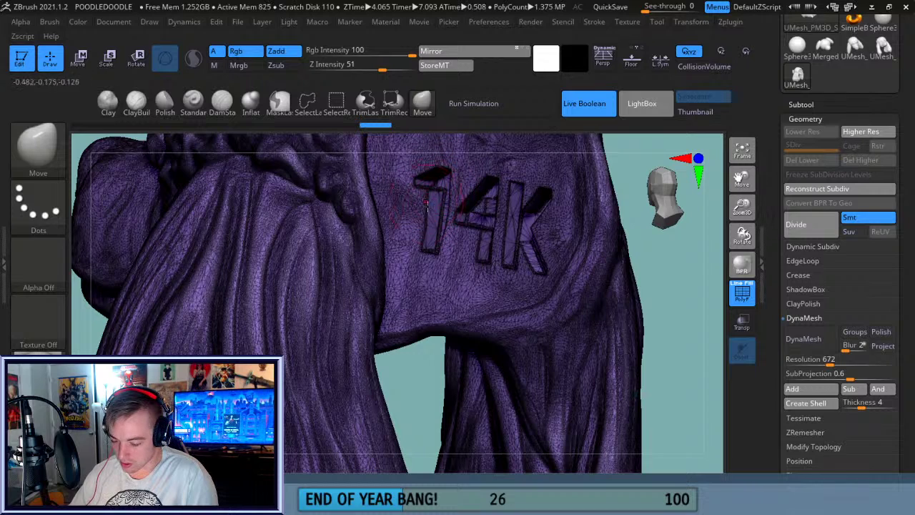
pyautogui.click(742, 292)
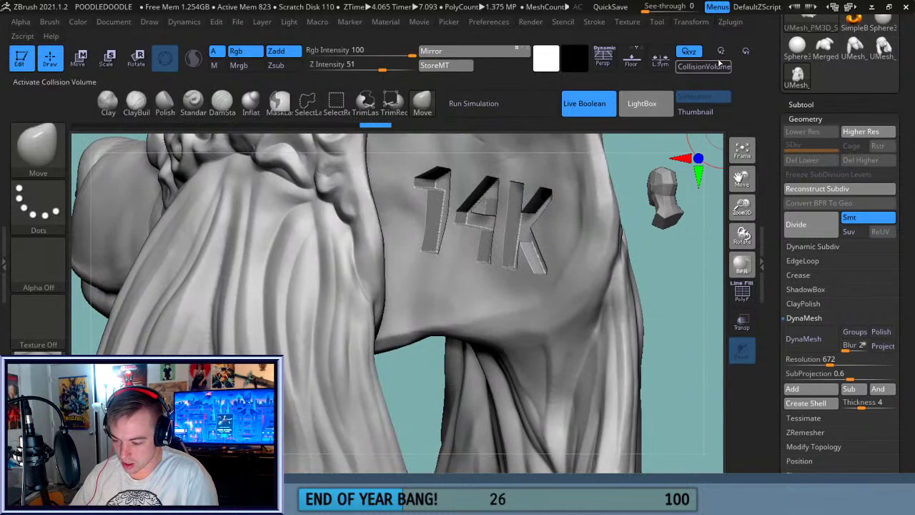
# - Pre-process the current subtool and decimate the head at 50% a third time
pyautogui.click(730, 21)
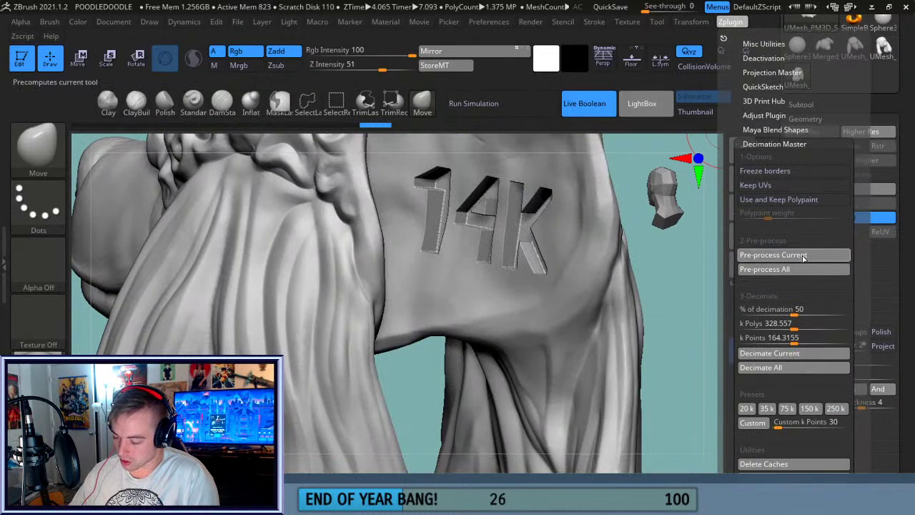
pyautogui.click(802, 256)
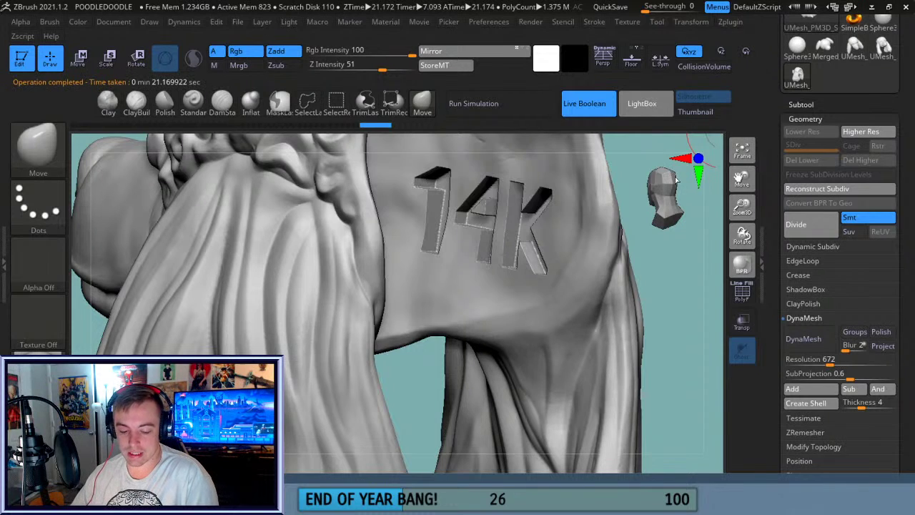
pyautogui.click(731, 22)
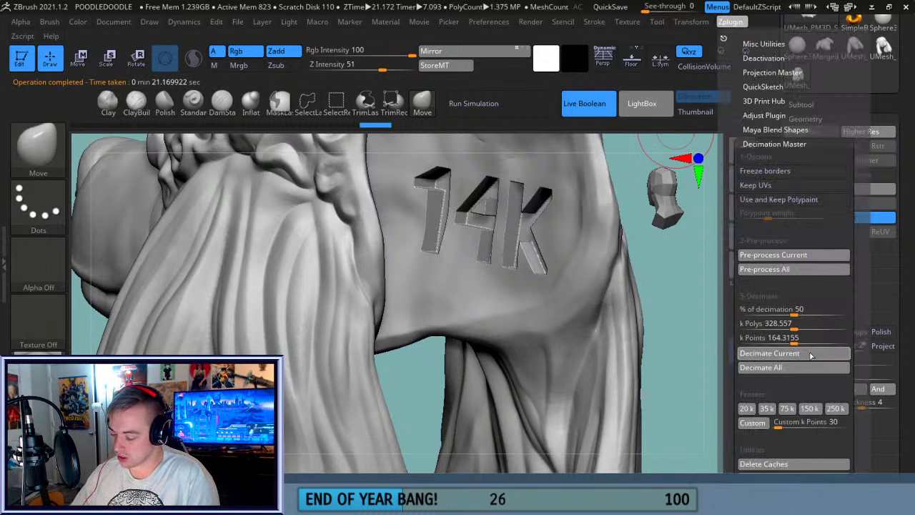
pyautogui.click(814, 354)
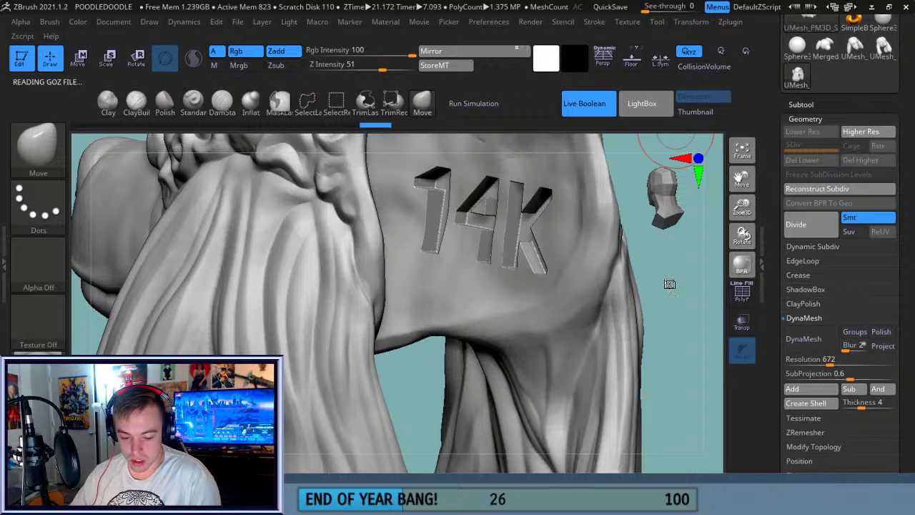
# - Examine the whole head's wireframe after the third decimation and check the surface detail of the ears and the 14K engraving
pyautogui.click(741, 303)
pyautogui.moveTo(687, 290); pyautogui.dragTo(756, 294)
pyautogui.click(744, 293)
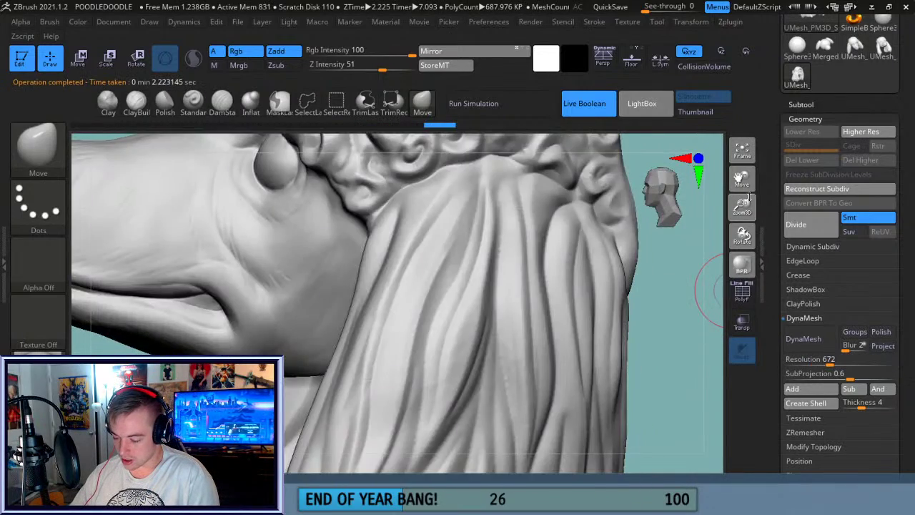
pyautogui.click(743, 150)
pyautogui.moveTo(639, 271)
pyautogui.mouseDown()
pyautogui.moveTo(651, 296)
pyautogui.moveTo(596, 319)
pyautogui.moveTo(587, 299)
pyautogui.moveTo(593, 319)
pyautogui.moveTo(670, 348)
pyautogui.moveTo(611, 317)
pyautogui.moveTo(645, 311)
pyautogui.moveTo(654, 322)
pyautogui.moveTo(655, 301)
pyautogui.moveTo(683, 310)
pyautogui.mouseUp()
pyautogui.click(737, 293)
pyautogui.moveTo(605, 321); pyautogui.dragTo(551, 349)
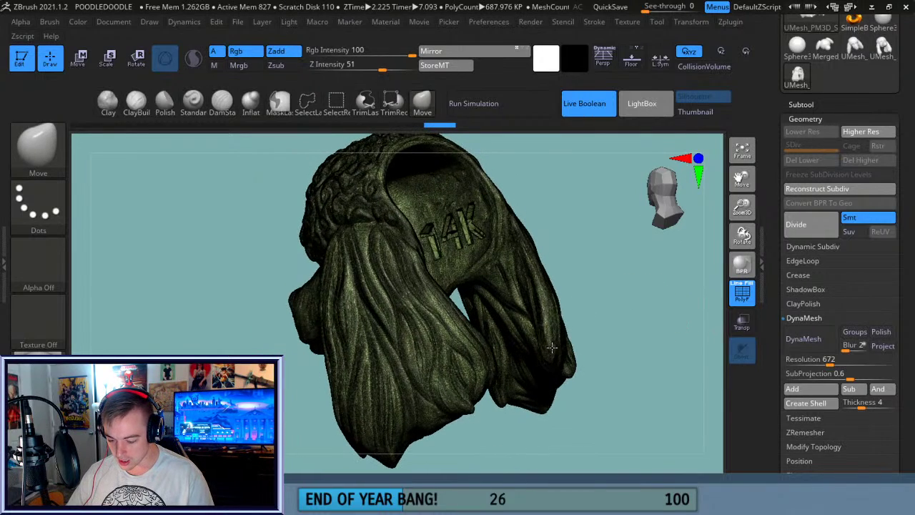
pyautogui.click(743, 292)
pyautogui.moveTo(742, 209); pyautogui.dragTo(746, 239)
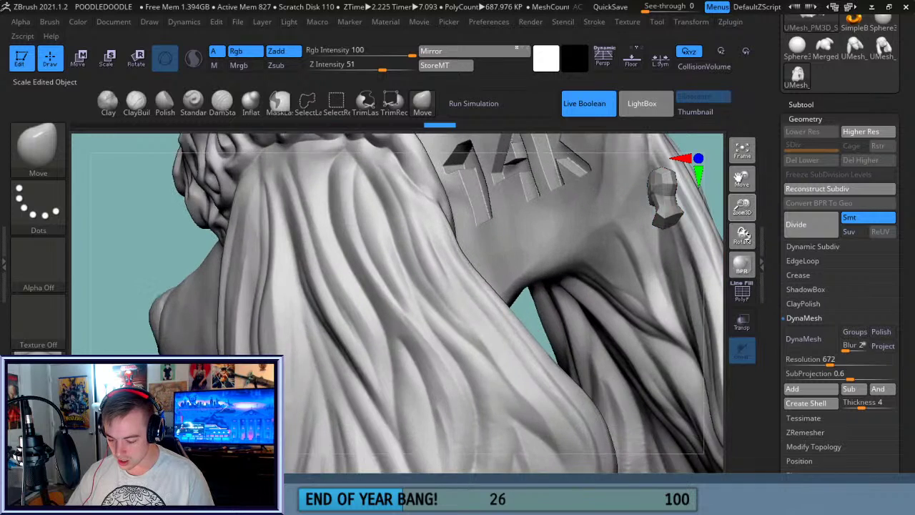
pyautogui.moveTo(743, 179); pyautogui.dragTo(680, 308)
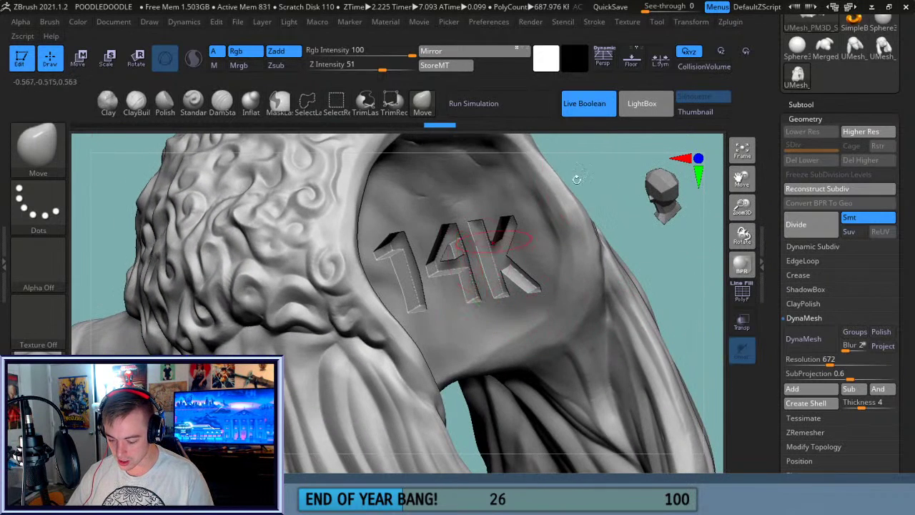
# - Pre-process the current subtool and decimate the head at 50% a fourth time
pyautogui.click(730, 21)
pyautogui.click(814, 256)
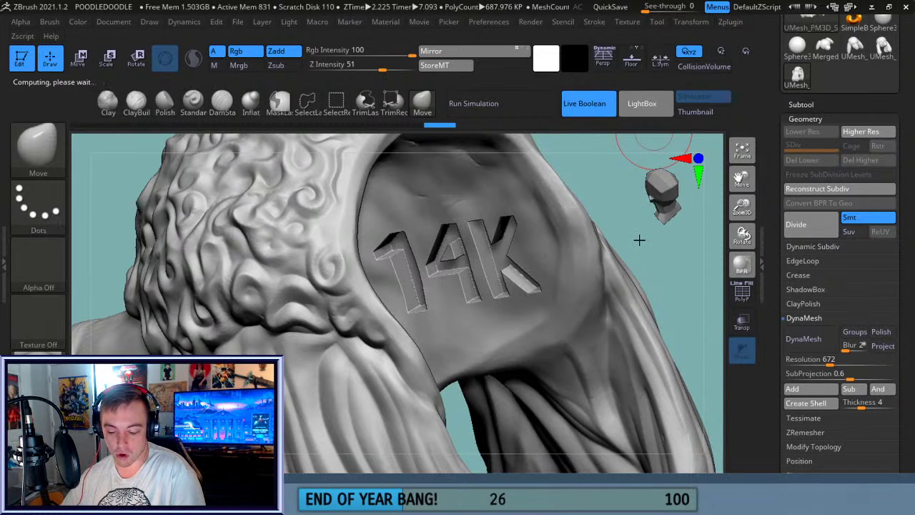
pyautogui.click(731, 22)
pyautogui.click(791, 353)
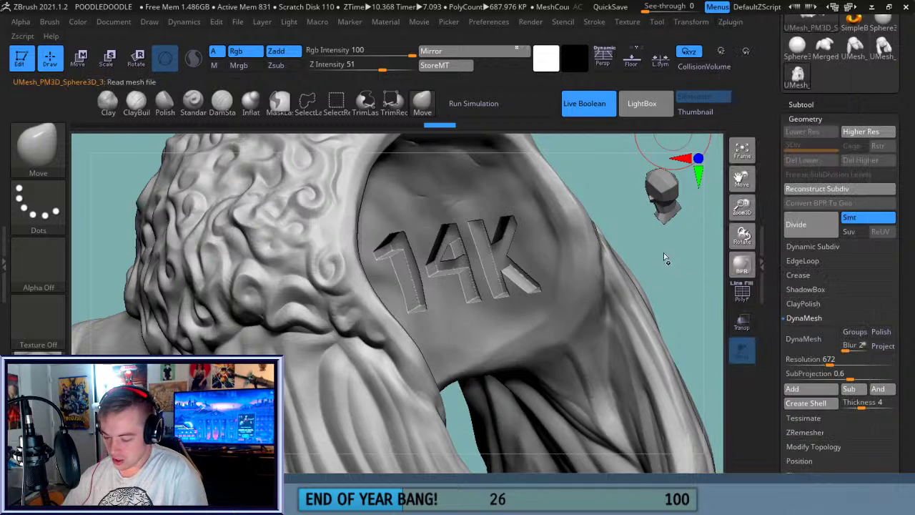
# - Examine the whole head from the front with and without its wireframe after the fourth decimation
pyautogui.click(743, 292)
pyautogui.click(746, 297)
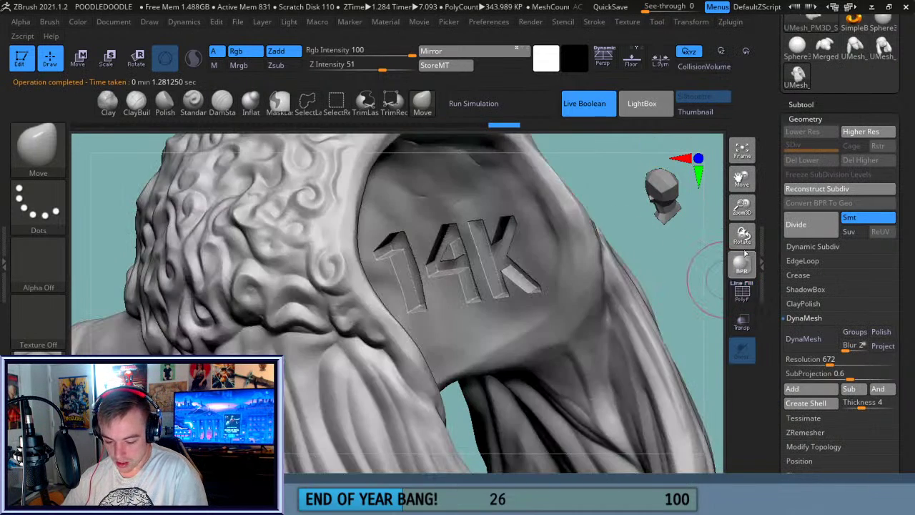
pyautogui.click(742, 150)
pyautogui.moveTo(621, 240)
pyautogui.mouseDown()
pyautogui.moveTo(633, 250)
pyautogui.moveTo(560, 272)
pyautogui.moveTo(609, 294)
pyautogui.moveTo(631, 293)
pyautogui.moveTo(548, 290)
pyautogui.moveTo(574, 290)
pyautogui.moveTo(599, 307)
pyautogui.moveTo(644, 310)
pyautogui.moveTo(591, 286)
pyautogui.moveTo(654, 307)
pyautogui.moveTo(716, 304)
pyautogui.moveTo(618, 302)
pyautogui.moveTo(694, 313)
pyautogui.moveTo(644, 322)
pyautogui.moveTo(691, 317)
pyautogui.mouseUp()
pyautogui.click(741, 302)
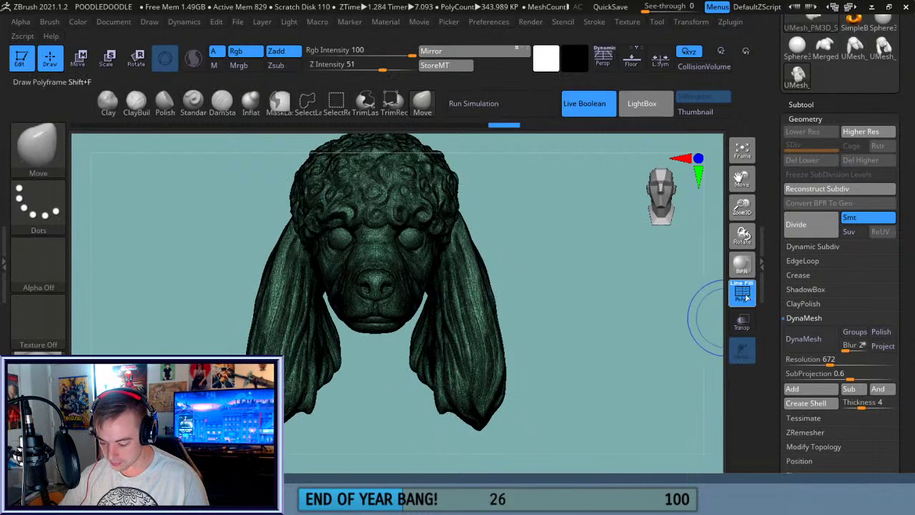
pyautogui.click(742, 292)
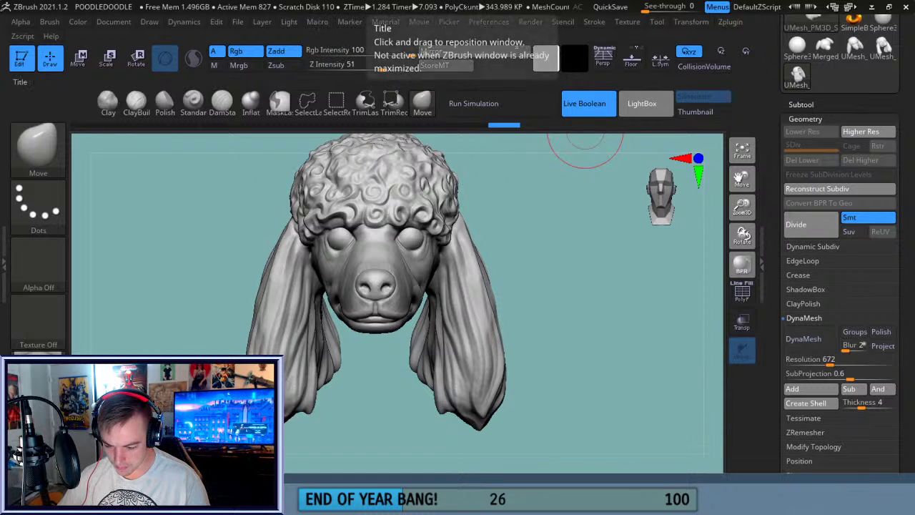
pyautogui.moveTo(536, 199); pyautogui.dragTo(527, 219)
pyautogui.click(738, 157)
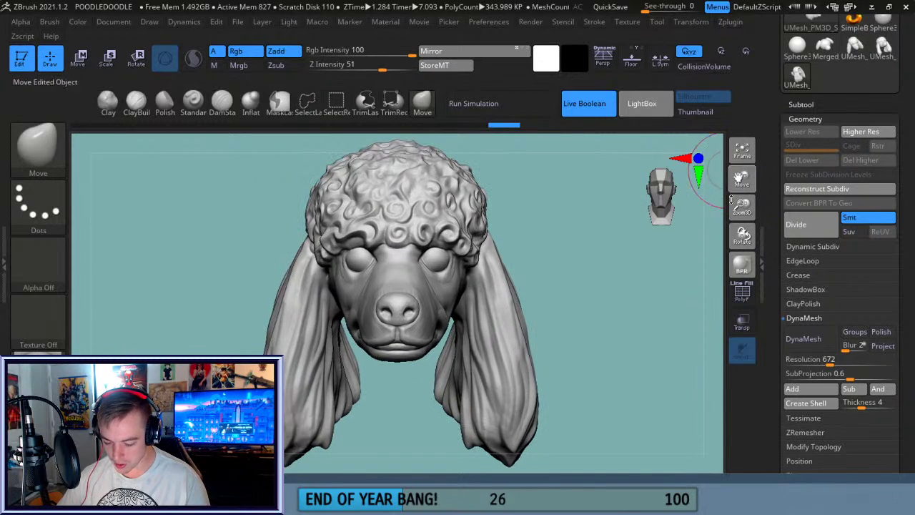
# - Smooth the creases and bumps on the inner surface of the hollow, behind the muzzle
pyautogui.moveTo(655, 279); pyautogui.dragTo(588, 302)
pyautogui.moveTo(644, 311)
pyautogui.mouseDown()
pyautogui.moveTo(631, 290)
pyautogui.moveTo(644, 298)
pyautogui.moveTo(603, 303)
pyautogui.moveTo(616, 319)
pyautogui.mouseUp()
pyautogui.moveTo(741, 210); pyautogui.dragTo(736, 285)
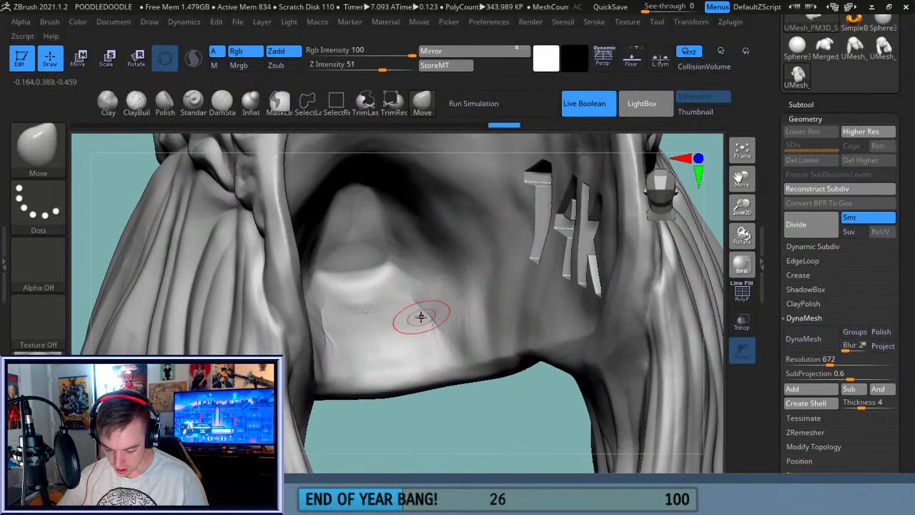
pyautogui.keyDown('shift'); pyautogui.moveTo(430, 315); pyautogui.dragTo(425, 307); pyautogui.keyUp('shift')
pyautogui.moveTo(505, 413); pyautogui.dragTo(460, 429)
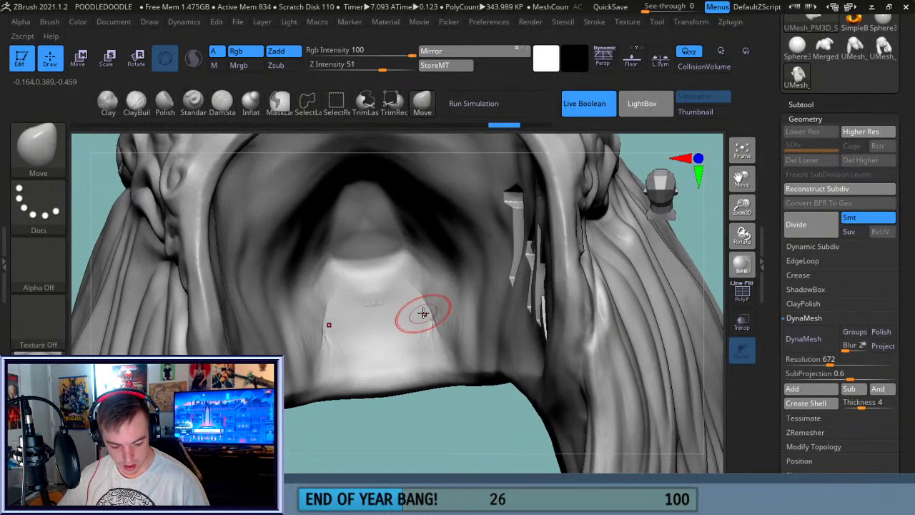
pyautogui.press('shift')
pyautogui.moveTo(418, 304)
pyautogui.keyDown('shift'); pyautogui.mouseDown()
pyautogui.moveTo(382, 303)
pyautogui.moveTo(374, 292)
pyautogui.moveTo(384, 284)
pyautogui.moveTo(372, 221)
pyautogui.moveTo(415, 253)
pyautogui.moveTo(394, 268)
pyautogui.moveTo(385, 224)
pyautogui.mouseUp(); pyautogui.keyUp('shift')
pyautogui.moveTo(369, 186)
pyautogui.keyDown('shift'); pyautogui.mouseDown()
pyautogui.moveTo(376, 294)
pyautogui.moveTo(374, 228)
pyautogui.mouseUp(); pyautogui.keyUp('shift')
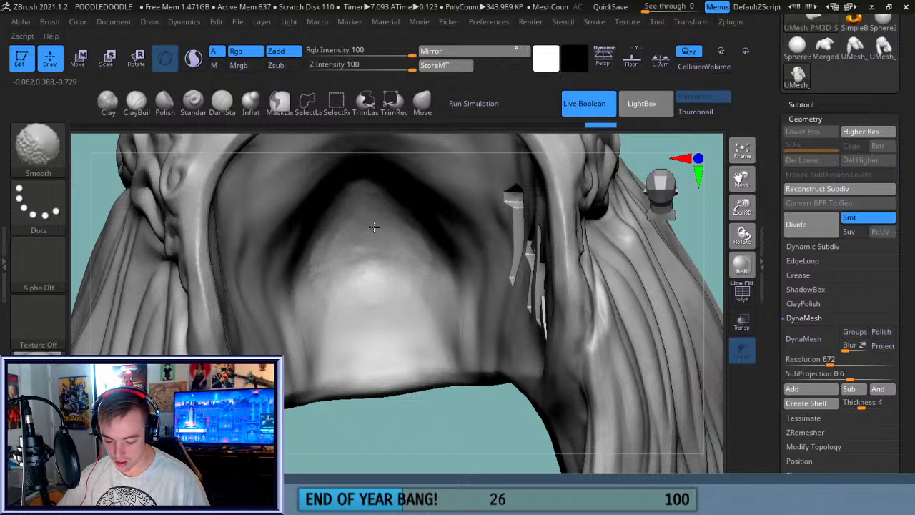
pyautogui.moveTo(471, 396)
pyautogui.mouseDown()
pyautogui.moveTo(474, 409)
pyautogui.moveTo(468, 379)
pyautogui.mouseUp()
pyautogui.moveTo(413, 173)
pyautogui.keyDown('shift'); pyautogui.mouseDown()
pyautogui.moveTo(385, 172)
pyautogui.moveTo(423, 216)
pyautogui.moveTo(438, 269)
pyautogui.mouseUp(); pyautogui.keyUp('shift')
# - Check the wireframe of the smoothed cavity, then review the whole head from the back and front
pyautogui.click(742, 293)
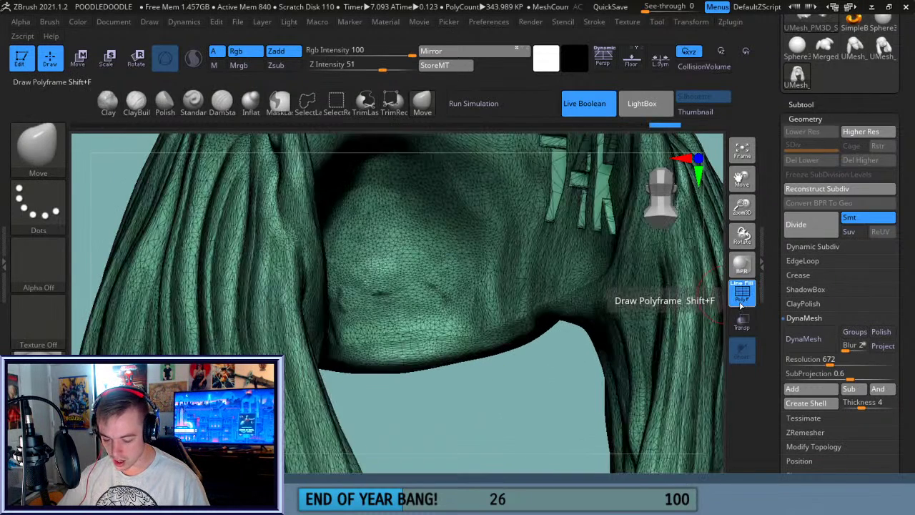
pyautogui.click(741, 293)
pyautogui.click(743, 148)
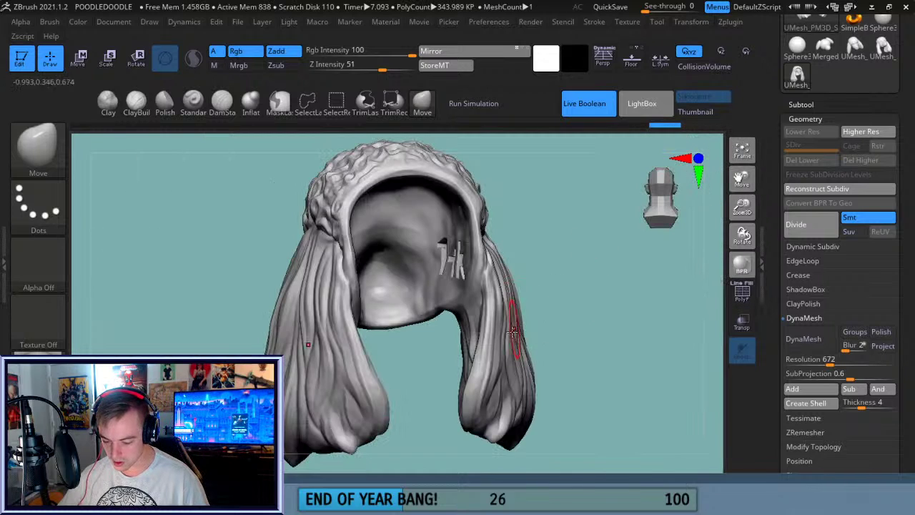
pyautogui.moveTo(584, 316); pyautogui.dragTo(640, 324)
pyautogui.moveTo(357, 379); pyautogui.dragTo(427, 380)
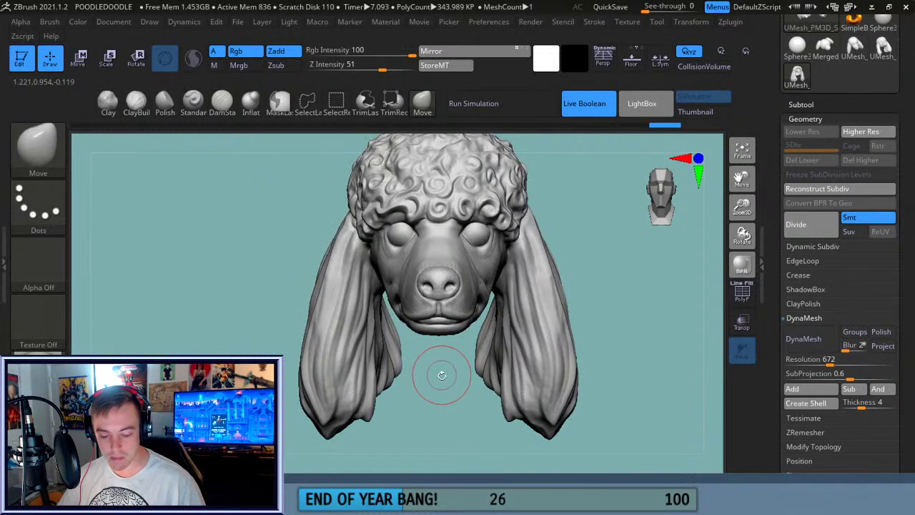
pyautogui.moveTo(458, 392); pyautogui.dragTo(501, 366)
pyautogui.moveTo(745, 183); pyautogui.dragTo(707, 214)
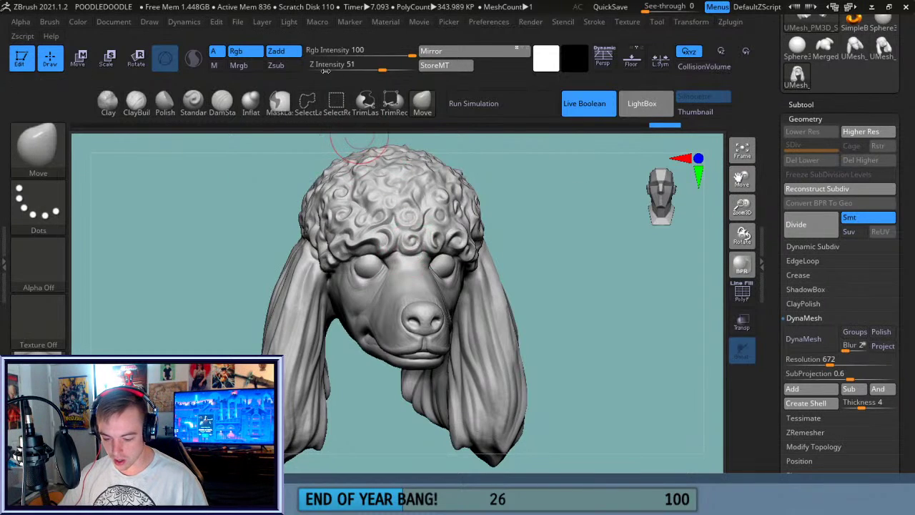
# - Save the project as POODLEDOODLE.zpr in the Current Proj folder
pyautogui.click(236, 22)
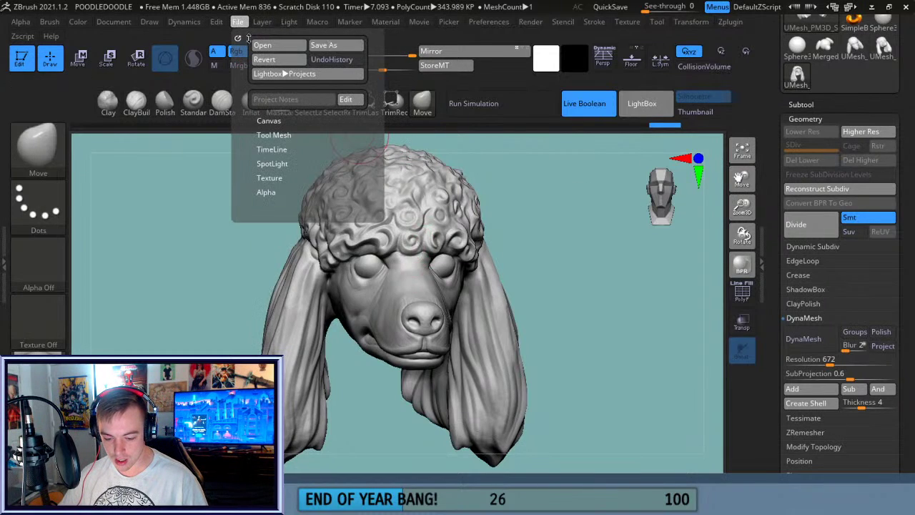
pyautogui.click(322, 46)
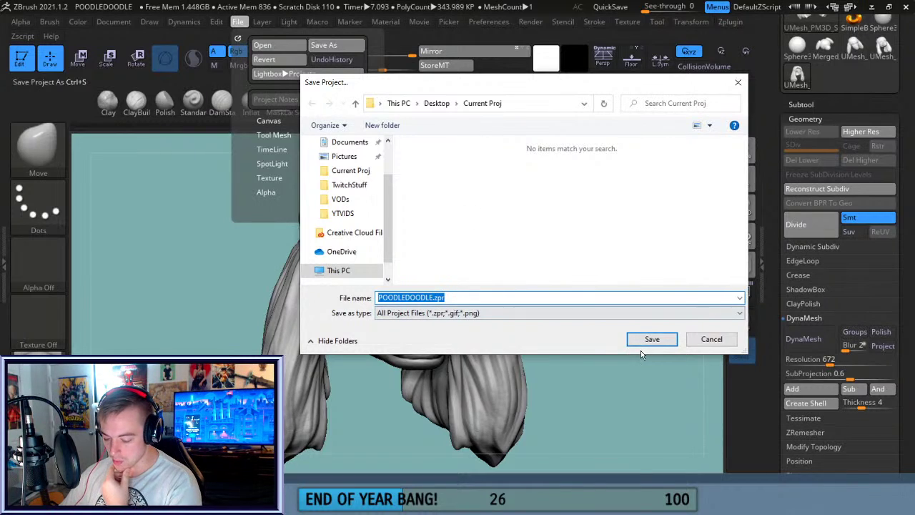
pyautogui.click(651, 339)
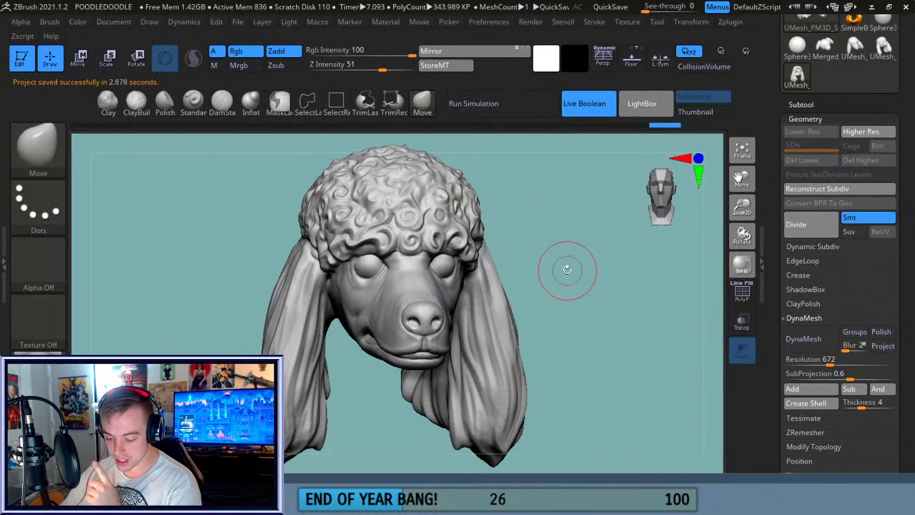
# - Run Close Holes and WeldPoints repeatedly on the decimated head to clean up its topology
pyautogui.click(814, 120)
pyautogui.click(815, 120)
pyautogui.moveTo(773, 392); pyautogui.dragTo(772, 274)
pyautogui.click(823, 327)
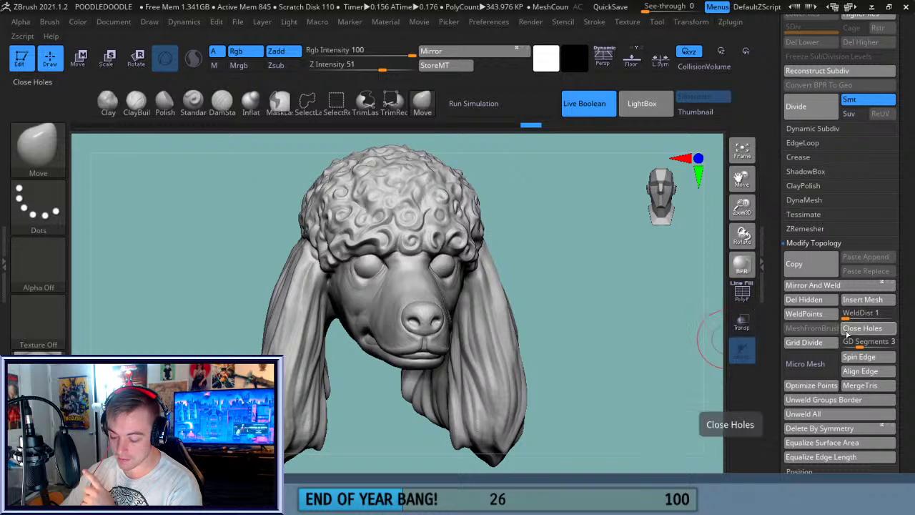
pyautogui.click(874, 331)
pyautogui.click(823, 316)
pyautogui.click(863, 329)
pyautogui.click(823, 315)
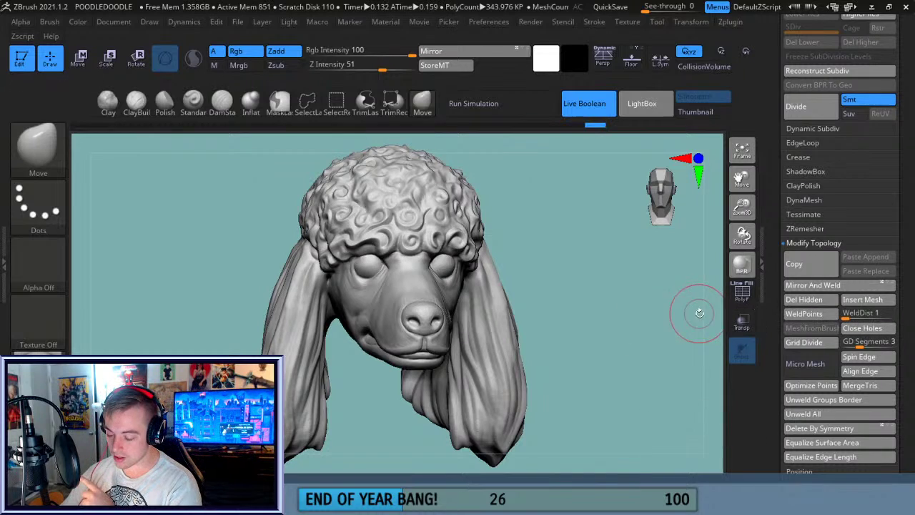
# - Run Split To Parts on the head subtool to separate any loose mesh pieces
pyautogui.scroll(4, 839, 136)
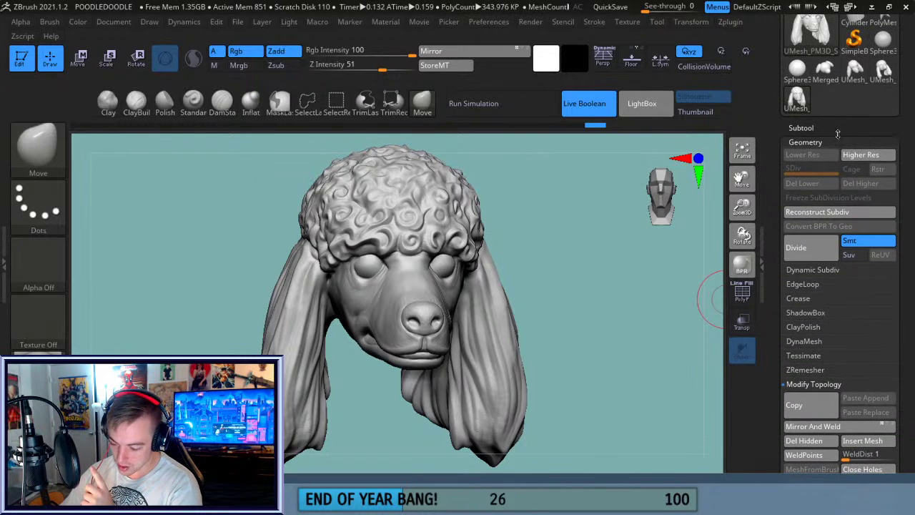
pyautogui.click(815, 129)
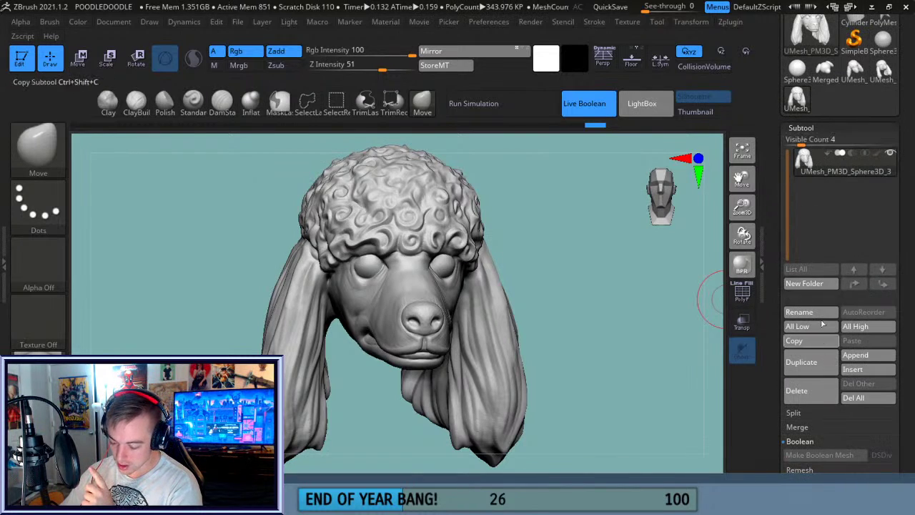
pyautogui.click(812, 412)
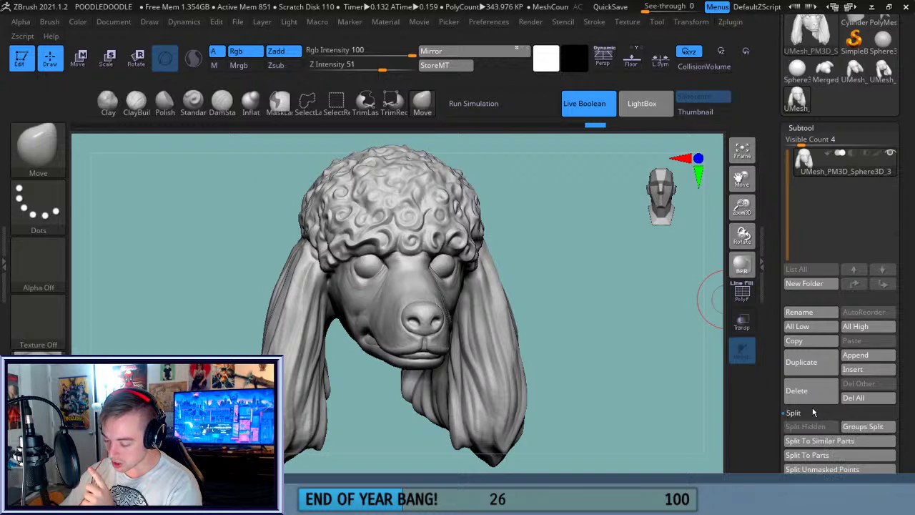
pyautogui.click(849, 456)
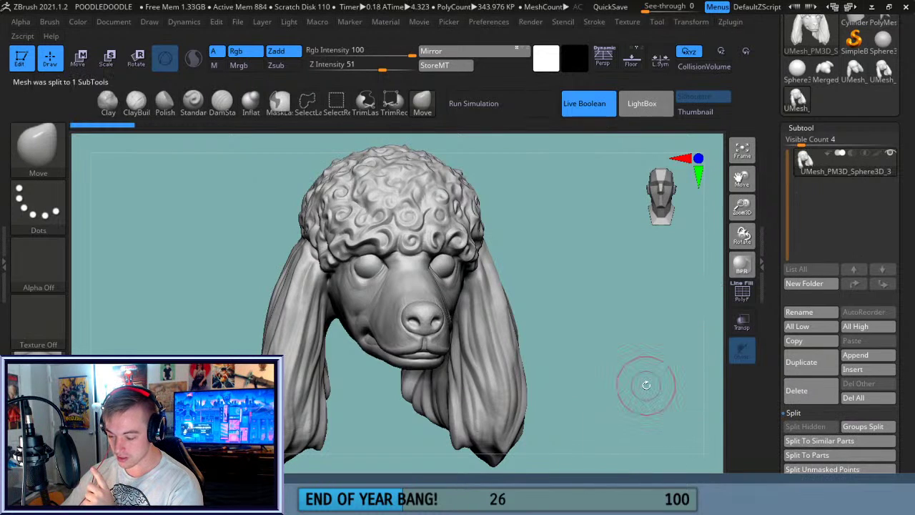
# - Smooth the hollow's inner wall above the 14K engraving and check the cavity from both sides
pyautogui.moveTo(646, 385)
pyautogui.mouseDown()
pyautogui.moveTo(595, 353)
pyautogui.moveTo(497, 345)
pyautogui.moveTo(528, 351)
pyautogui.moveTo(572, 341)
pyautogui.moveTo(577, 350)
pyautogui.moveTo(582, 322)
pyautogui.mouseUp()
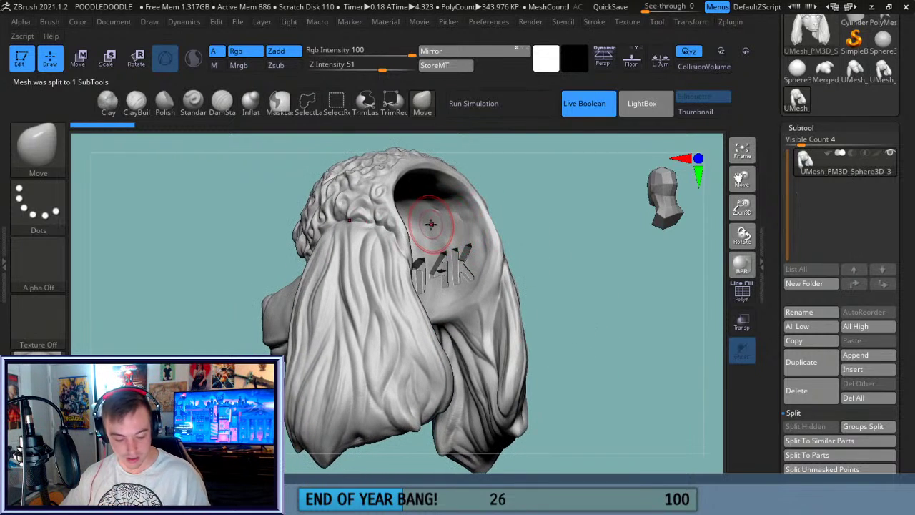
pyautogui.press('shift')
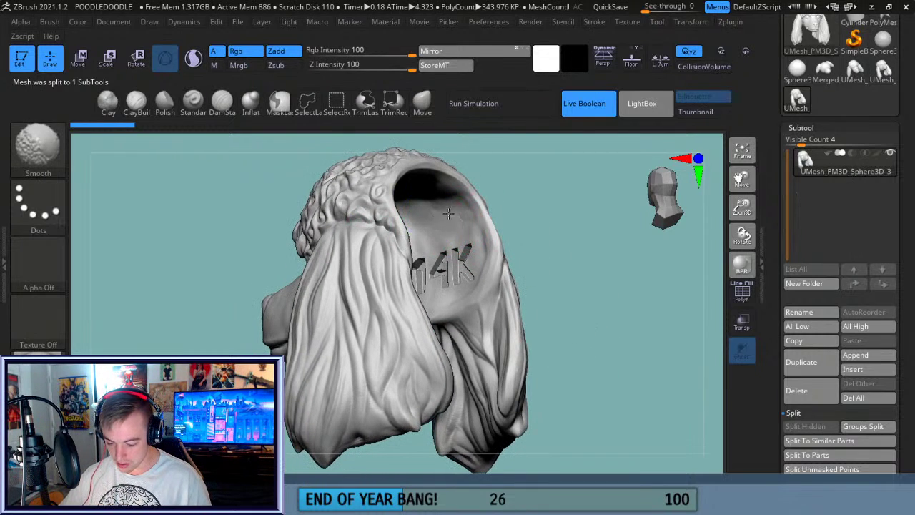
pyautogui.moveTo(494, 199)
pyautogui.mouseDown()
pyautogui.moveTo(577, 191)
pyautogui.moveTo(548, 157)
pyautogui.moveTo(406, 221)
pyautogui.mouseUp()
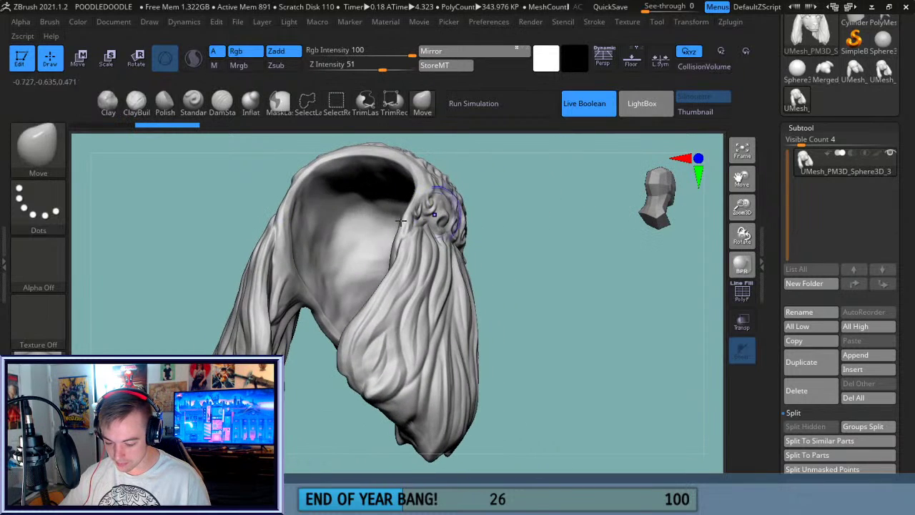
pyautogui.press('shift')
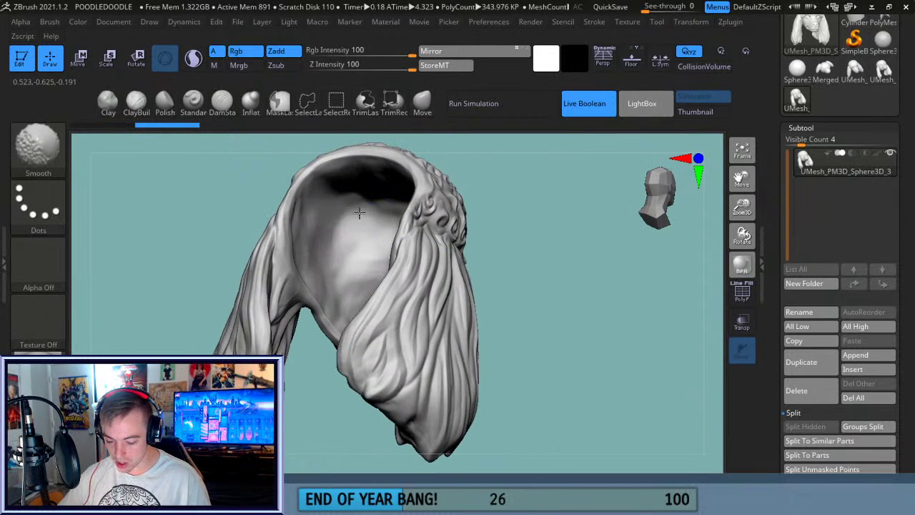
pyautogui.moveTo(555, 200); pyautogui.dragTo(639, 231)
pyautogui.moveTo(621, 285)
pyautogui.mouseDown()
pyautogui.moveTo(585, 321)
pyautogui.moveTo(602, 316)
pyautogui.moveTo(601, 297)
pyautogui.moveTo(552, 255)
pyautogui.moveTo(605, 293)
pyautogui.mouseUp()
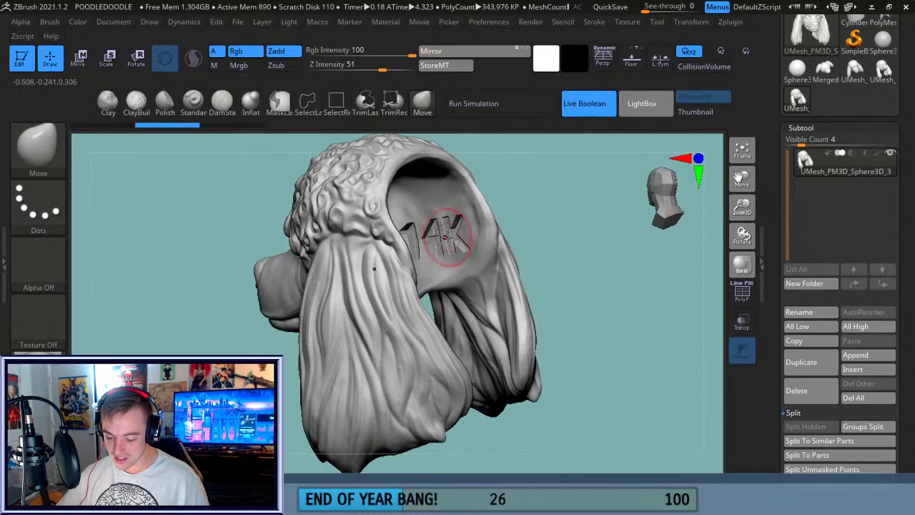
pyautogui.keyDown('shift'); pyautogui.moveTo(570, 249); pyautogui.dragTo(603, 303); pyautogui.keyUp('shift')
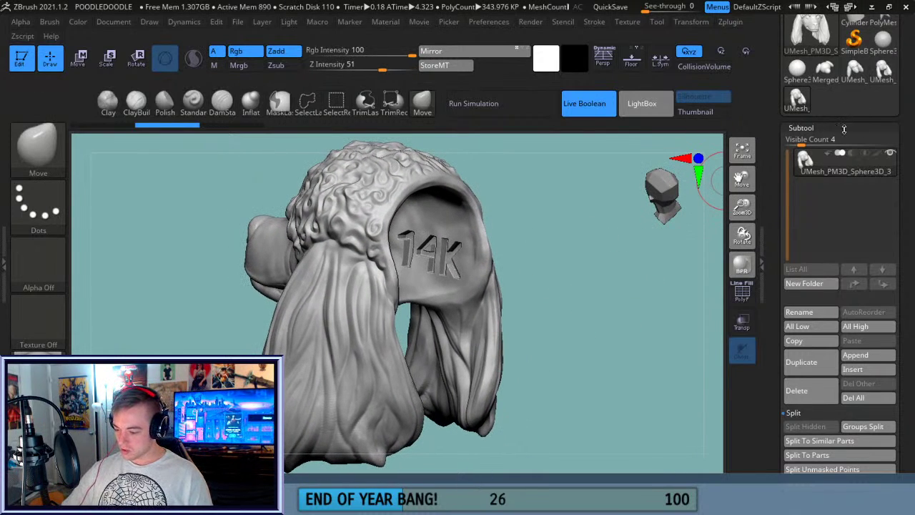
# - Save the project again, replacing the existing POODLEDOODLE.zpr file
pyautogui.click(844, 129)
pyautogui.moveTo(555, 206); pyautogui.dragTo(585, 214)
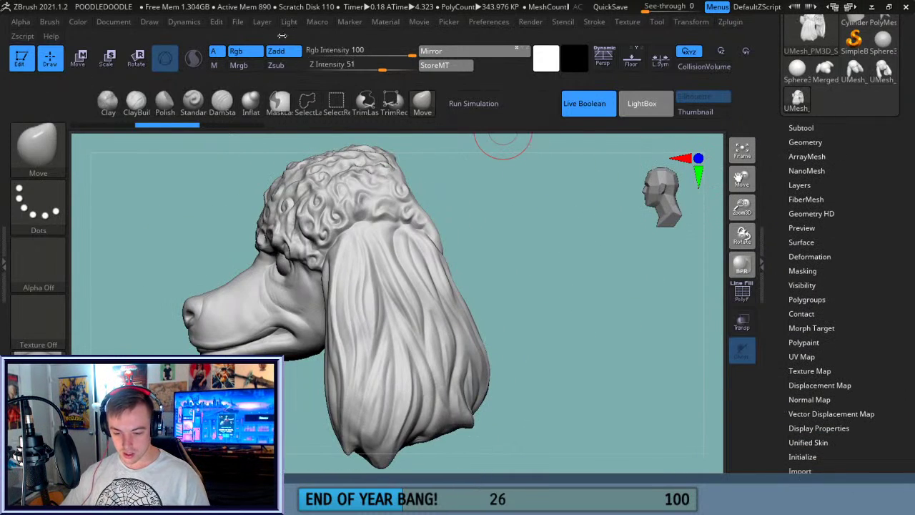
pyautogui.click(239, 22)
pyautogui.moveTo(239, 23)
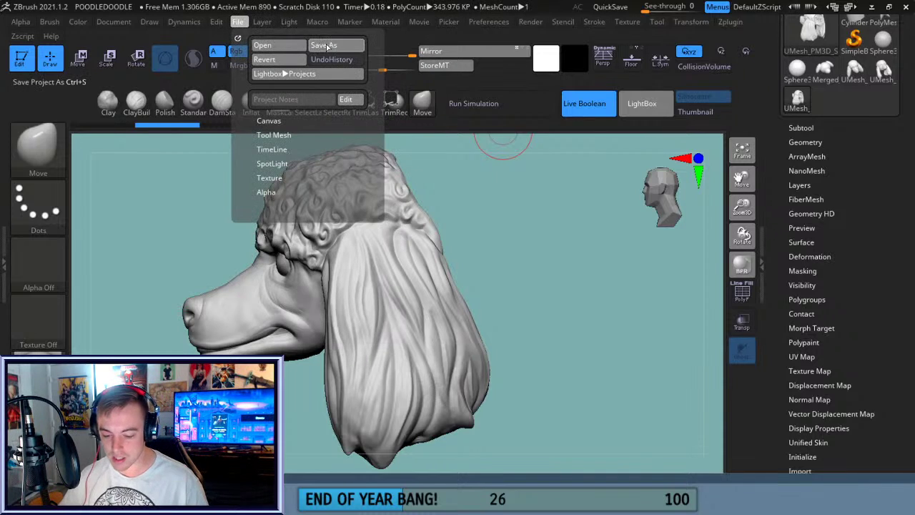
pyautogui.click(652, 339)
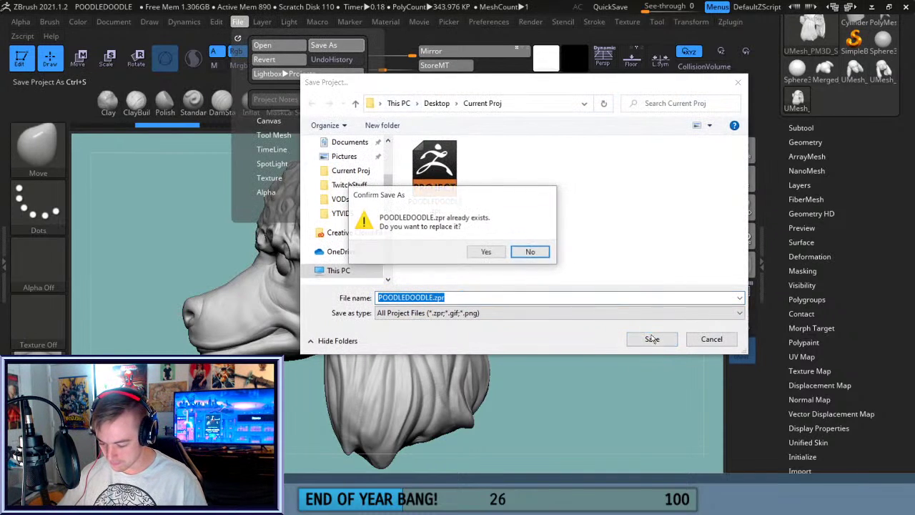
pyautogui.click(486, 250)
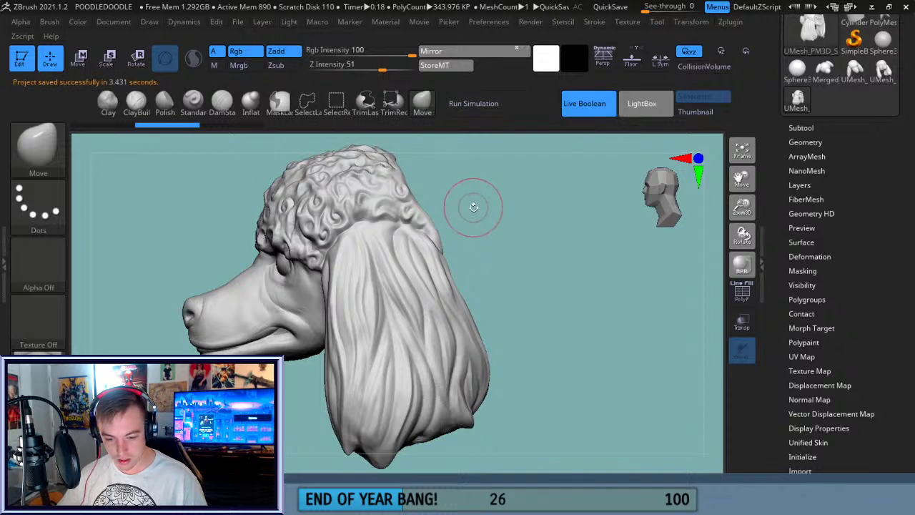
# - Export the poodle head with 3D Print Hub as an STL file named Poodle in the Current Proj folder
pyautogui.click(742, 152)
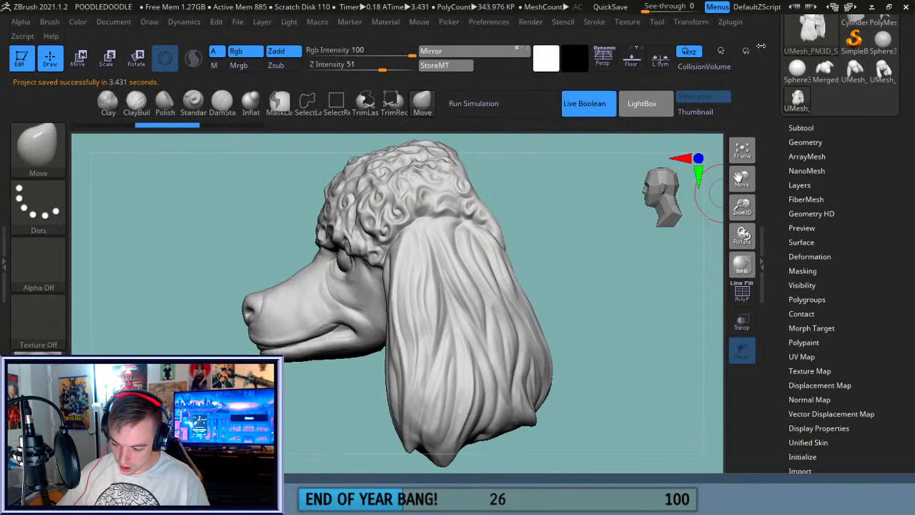
pyautogui.moveTo(773, 51); pyautogui.dragTo(775, 154)
pyautogui.click(730, 22)
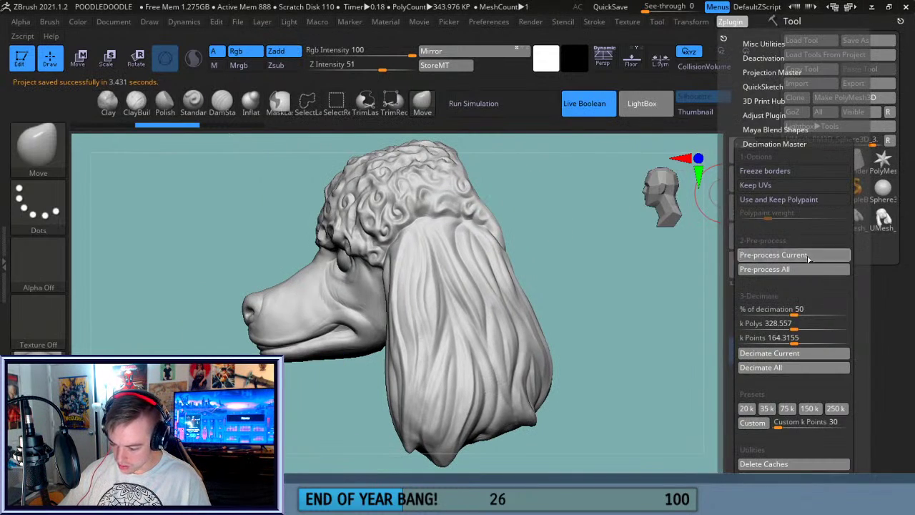
pyautogui.click(769, 145)
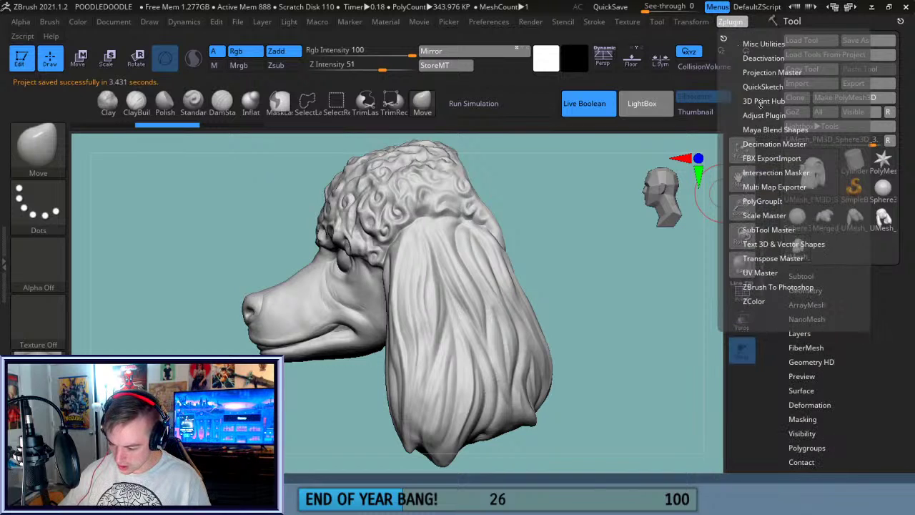
pyautogui.click(761, 100)
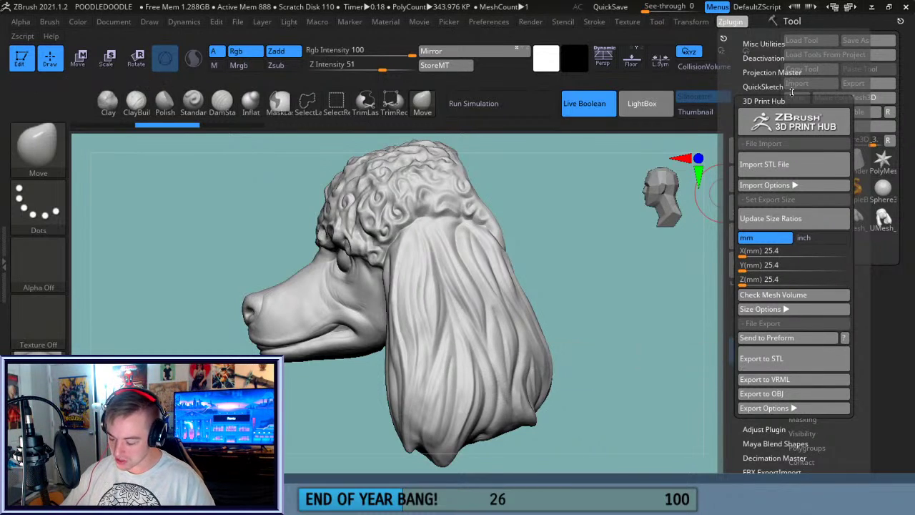
pyautogui.click(796, 366)
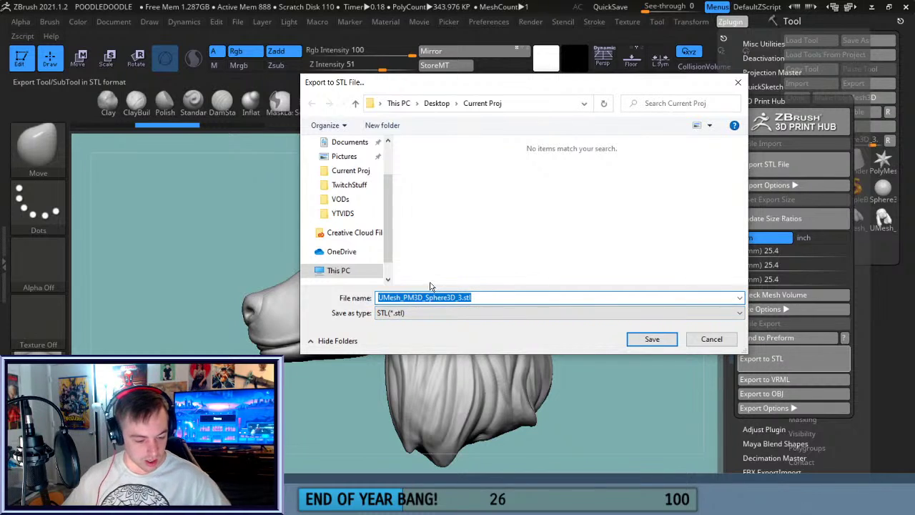
pyautogui.press('BackSpace')
pyautogui.write('Poodle')
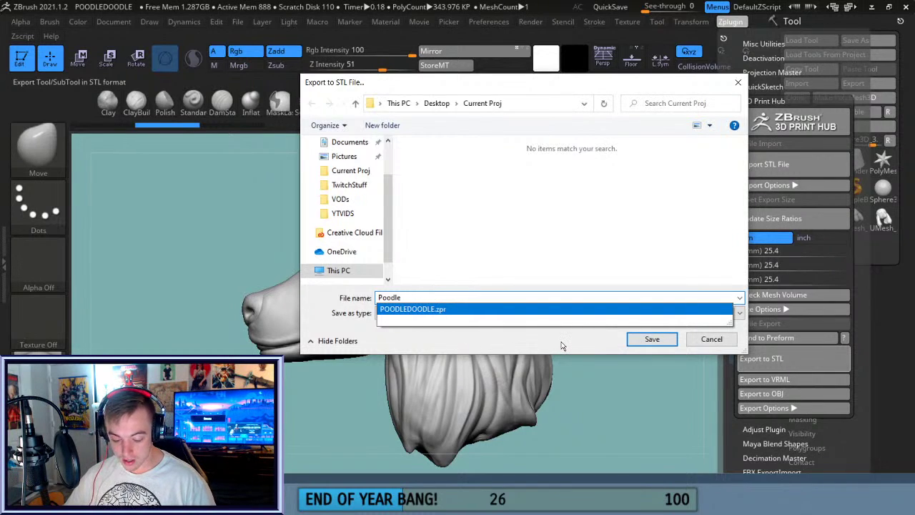
pyautogui.click(641, 343)
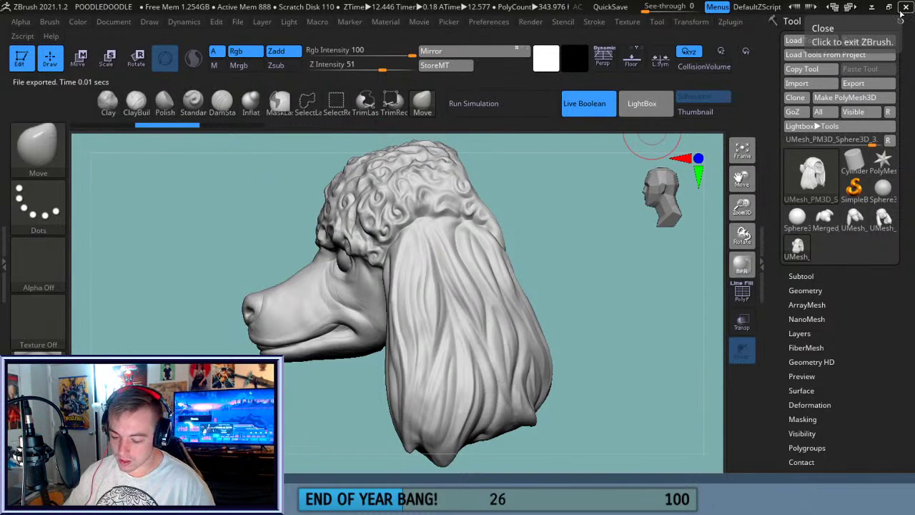
# - Turn on perspective, show the whole poodle head smaller in a three-quarter view, and send it to KeyShot for rendering
pyautogui.moveTo(616, 192); pyautogui.dragTo(601, 223)
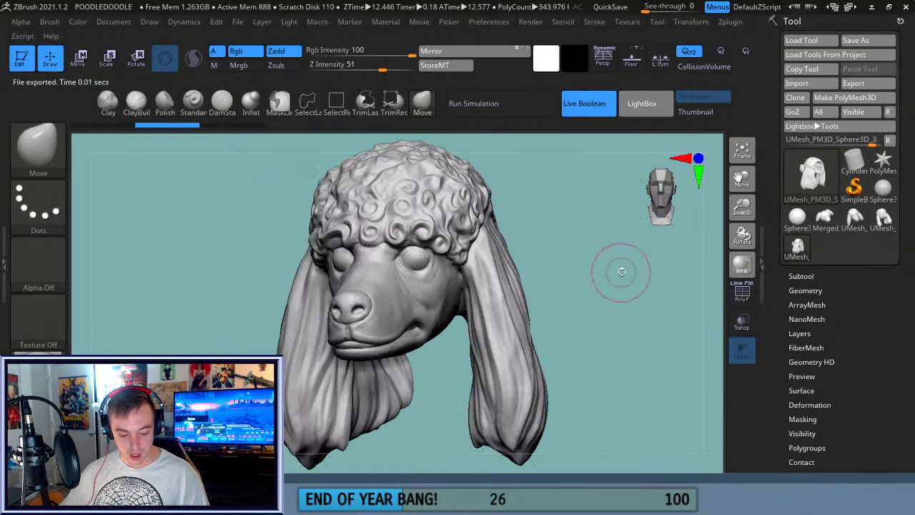
pyautogui.keyDown('shift'); pyautogui.moveTo(636, 280); pyautogui.dragTo(601, 276); pyautogui.keyUp('shift')
pyautogui.click(613, 60)
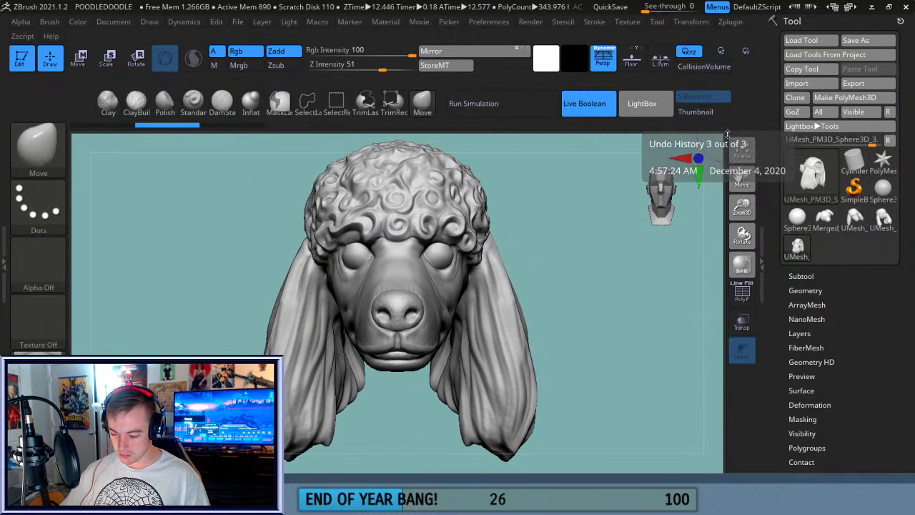
pyautogui.moveTo(742, 207); pyautogui.dragTo(743, 215)
pyautogui.moveTo(597, 246); pyautogui.dragTo(580, 270)
pyautogui.moveTo(507, 297); pyautogui.dragTo(577, 282)
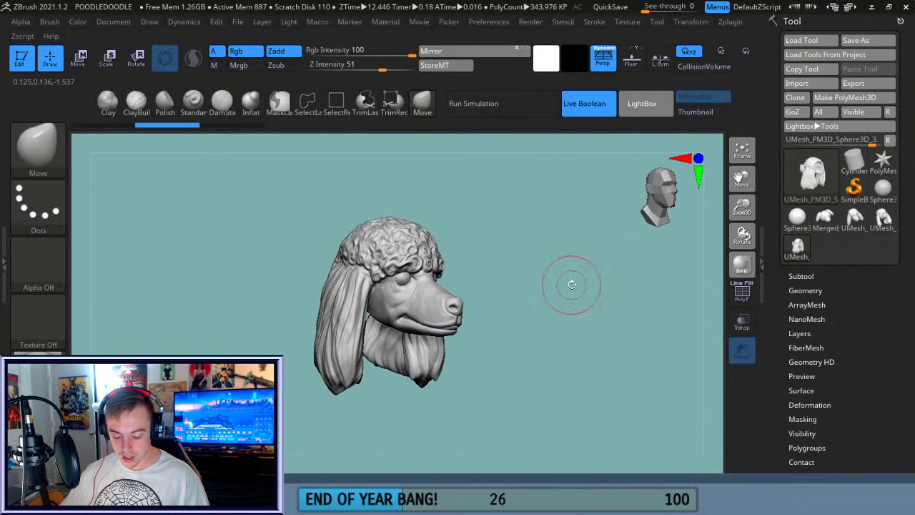
pyautogui.click(489, 21)
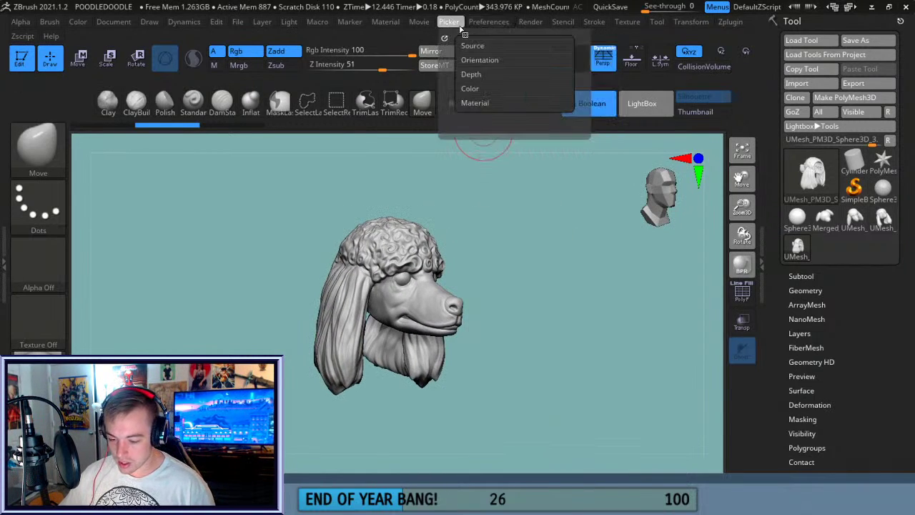
pyautogui.moveTo(531, 21)
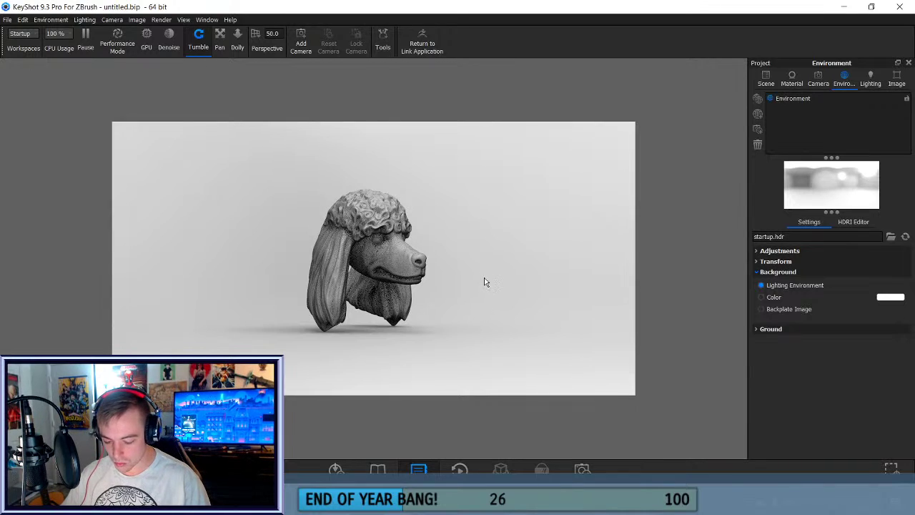
# - Tumble the camera slightly and dolly in until the poodle head fills most of the render frame's height
pyautogui.moveTo(485, 281); pyautogui.dragTo(459, 279)
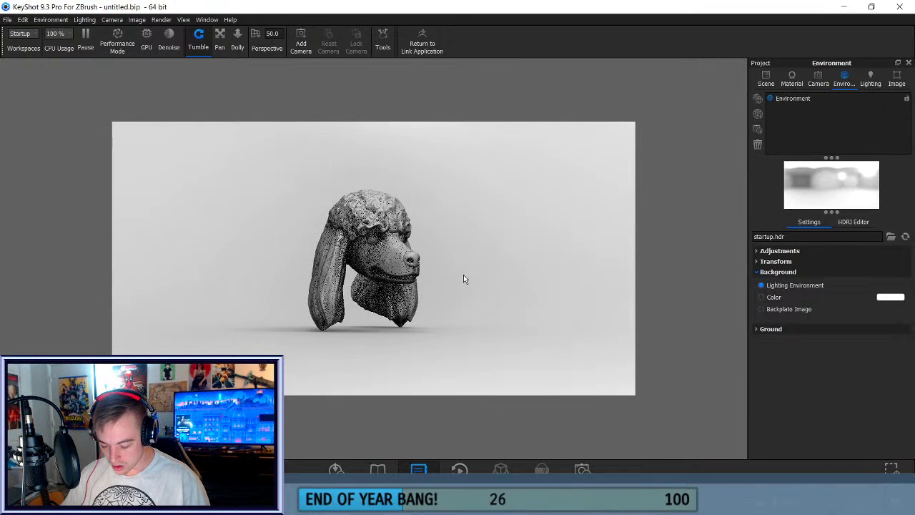
pyautogui.rightClick(477, 278)
pyautogui.click(238, 40)
pyautogui.moveTo(415, 255); pyautogui.dragTo(462, 273)
pyautogui.moveTo(454, 130); pyautogui.dragTo(510, 251)
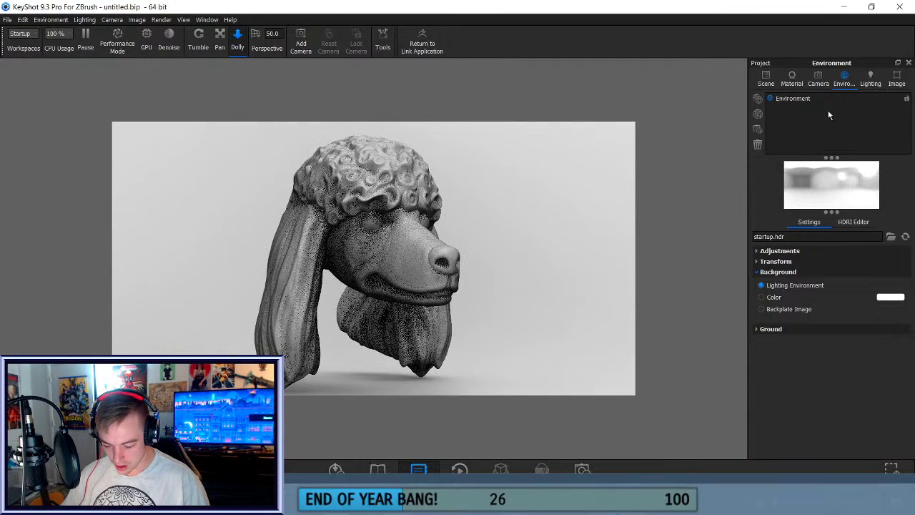
# - Set the specular colour of the head's ZBrush material to white, #FFFFFF
pyautogui.click(795, 79)
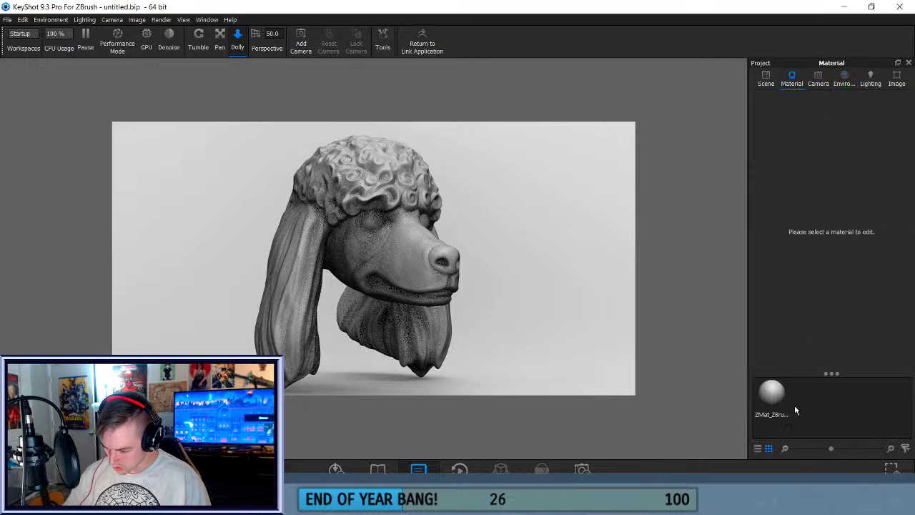
pyautogui.click(774, 399)
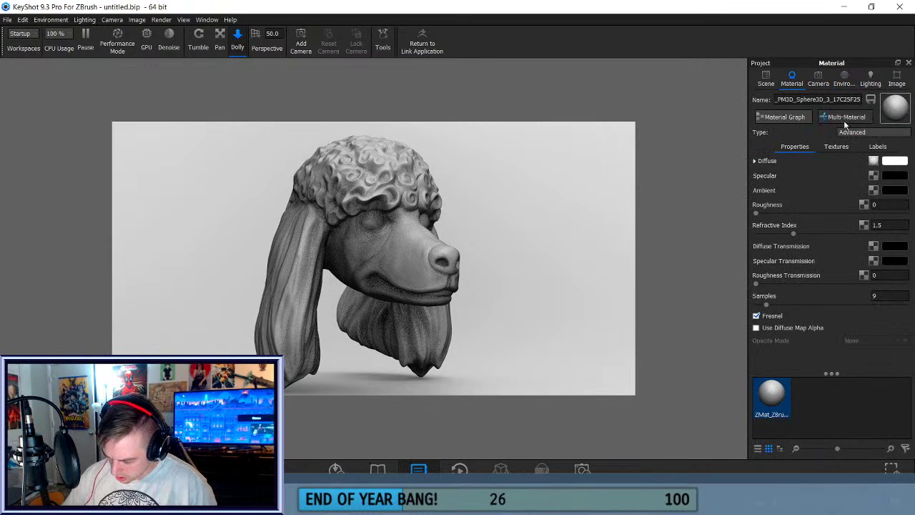
pyautogui.click(894, 176)
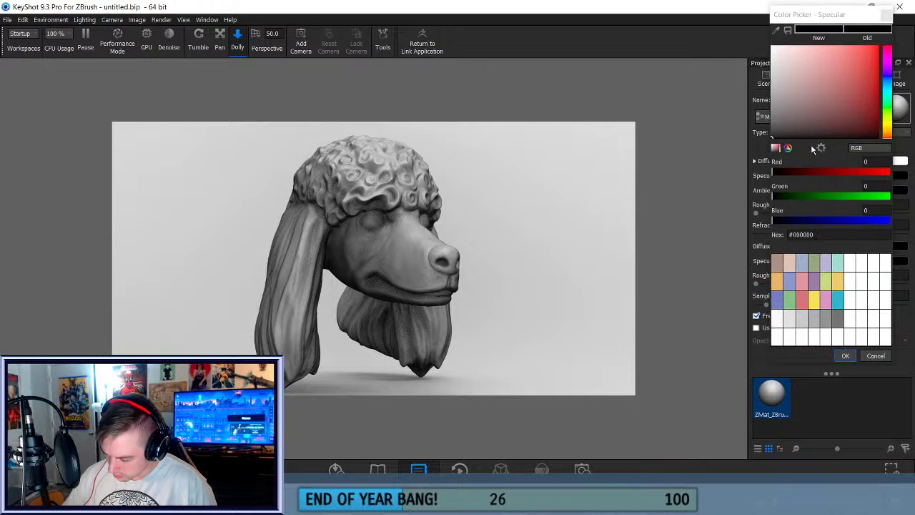
pyautogui.moveTo(765, 54); pyautogui.dragTo(766, 50)
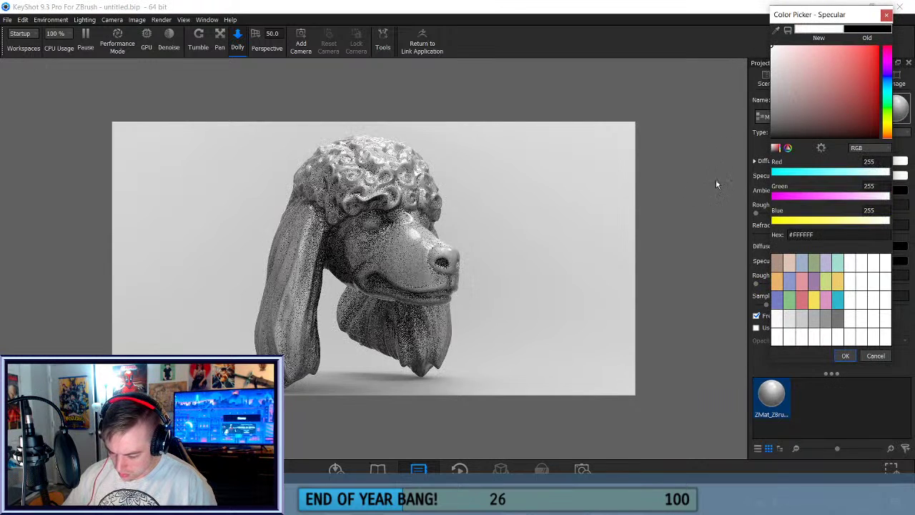
pyautogui.click(725, 106)
pyautogui.click(845, 356)
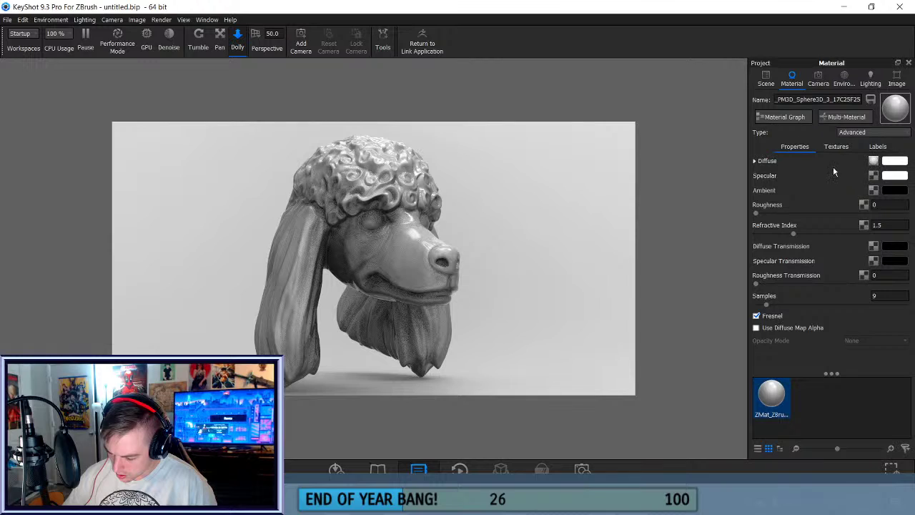
pyautogui.click(892, 192)
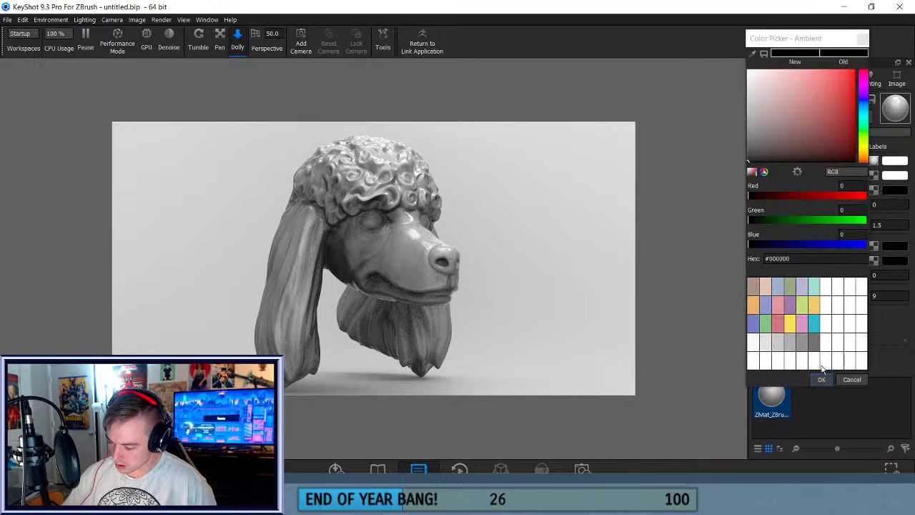
pyautogui.click(852, 380)
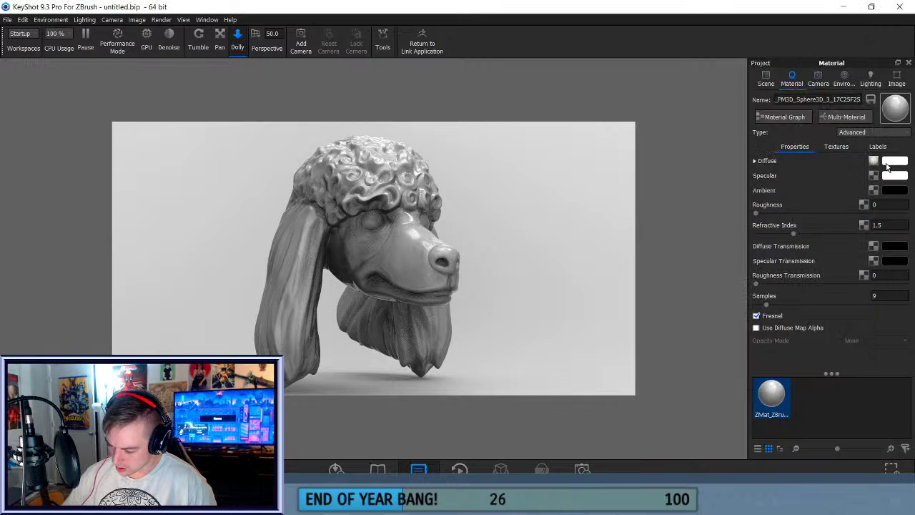
pyautogui.click(874, 162)
pyautogui.click(784, 147)
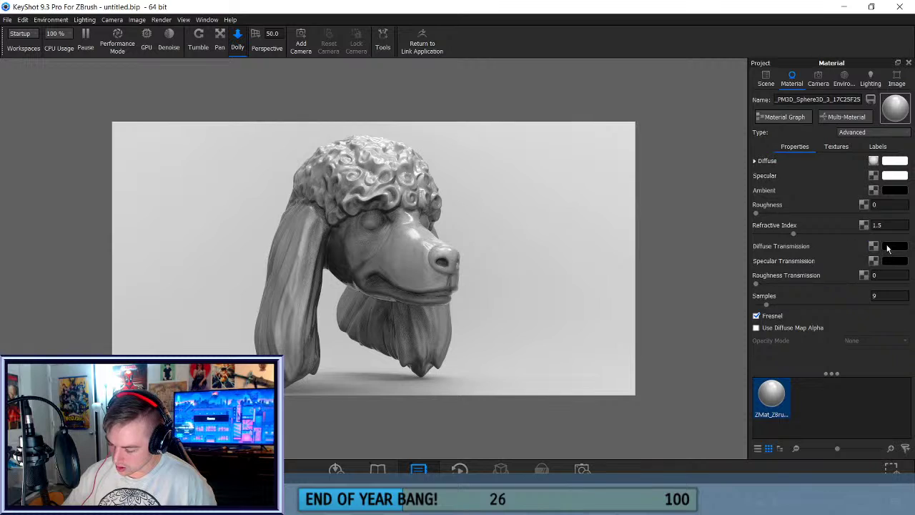
# - Set the ambient colour of the head's material to dark slate blue, #344254
pyautogui.click(889, 193)
pyautogui.moveTo(792, 126); pyautogui.dragTo(741, 120)
pyautogui.click(866, 106)
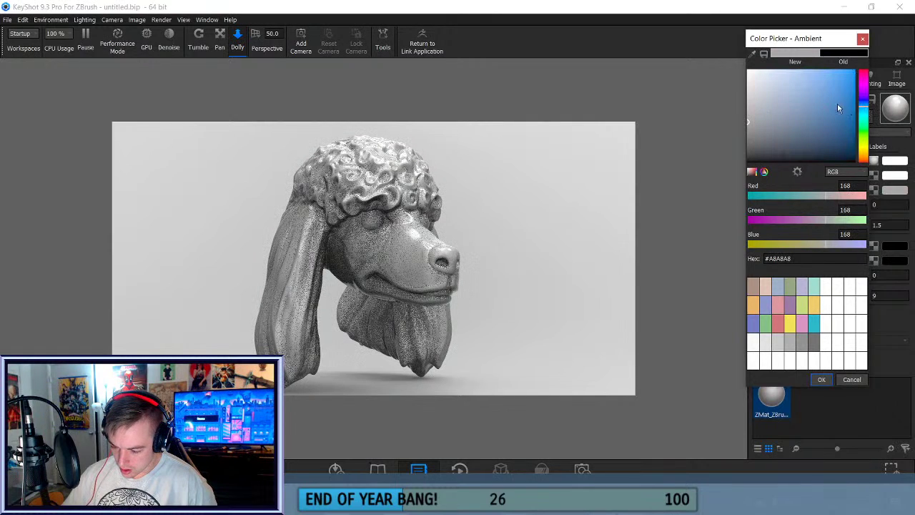
pyautogui.click(757, 105)
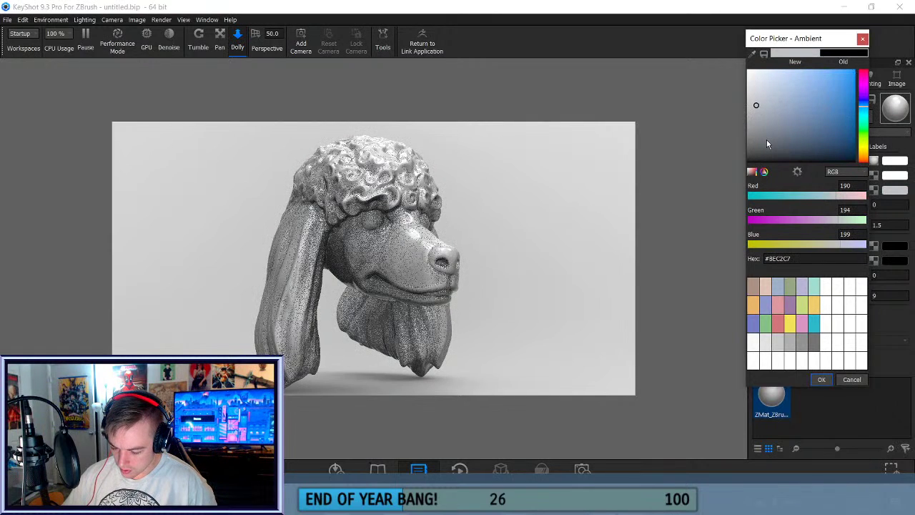
pyautogui.click(816, 111)
pyautogui.moveTo(808, 113); pyautogui.dragTo(815, 154)
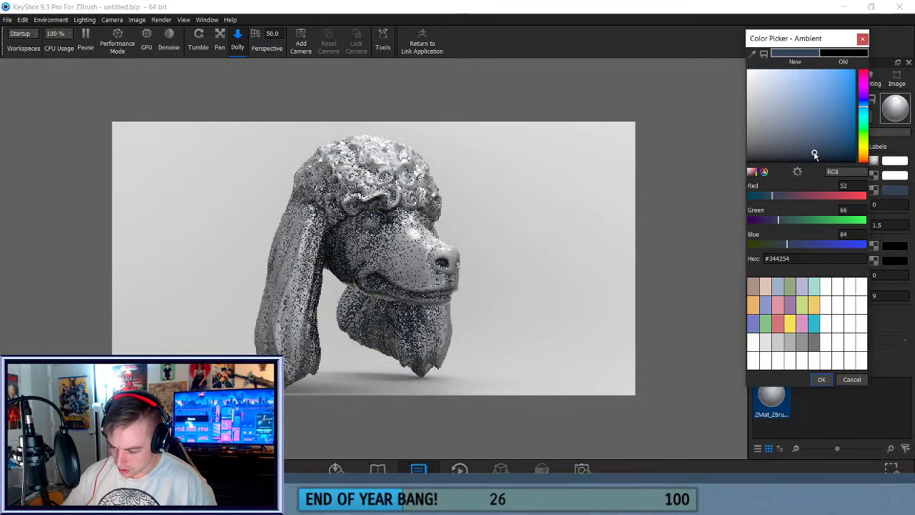
pyautogui.click(822, 379)
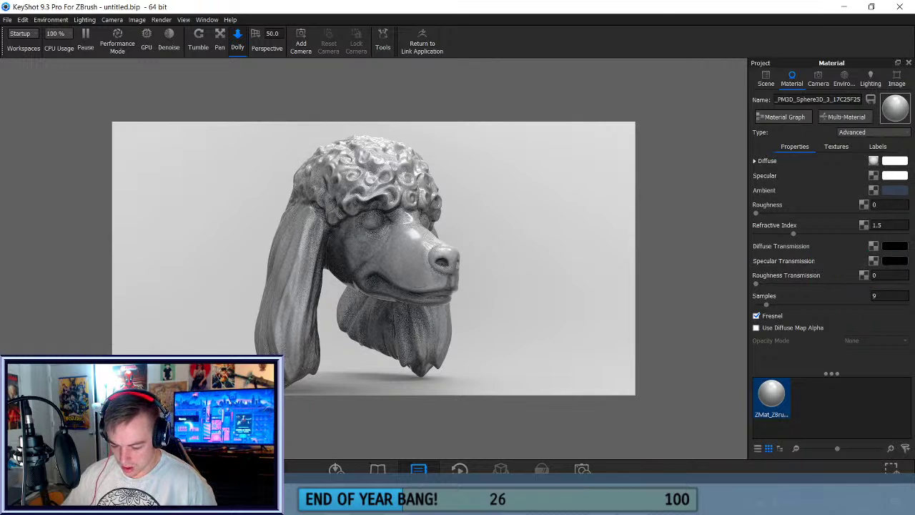
# - Switch the environment background to a solid colour and set it to pale teal, #AAD3D3
pyautogui.click(844, 79)
pyautogui.click(775, 299)
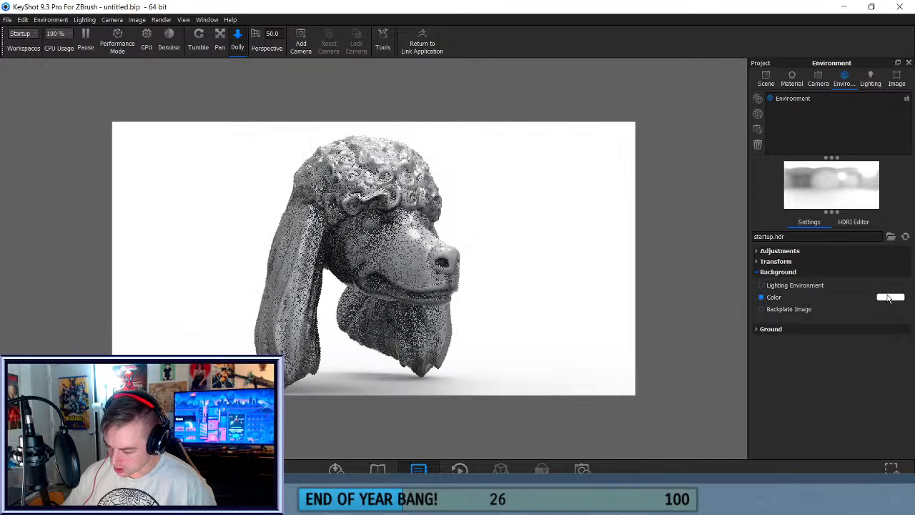
pyautogui.click(890, 297)
pyautogui.click(798, 196)
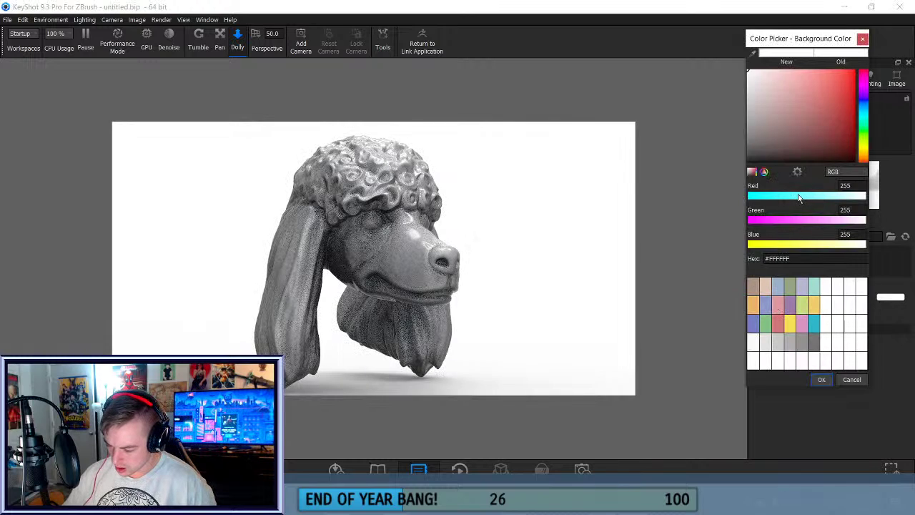
pyautogui.click(770, 102)
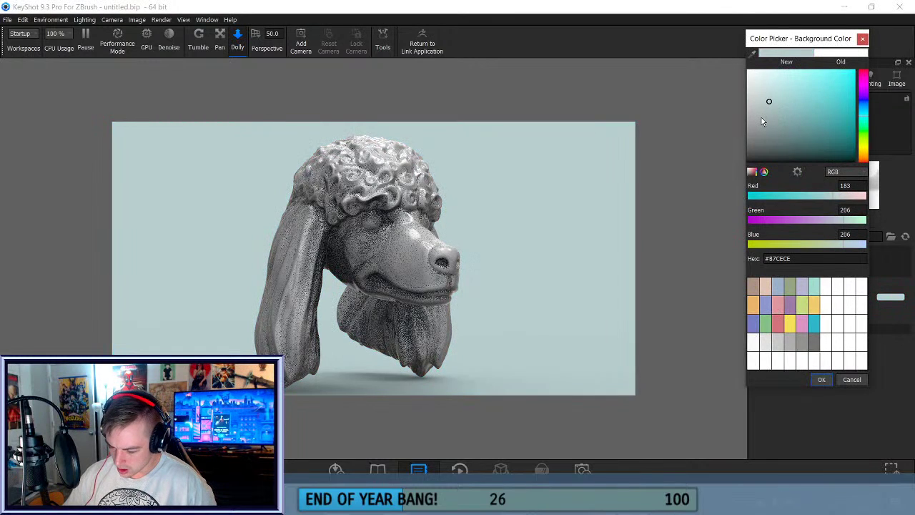
pyautogui.click(779, 102)
pyautogui.click(784, 99)
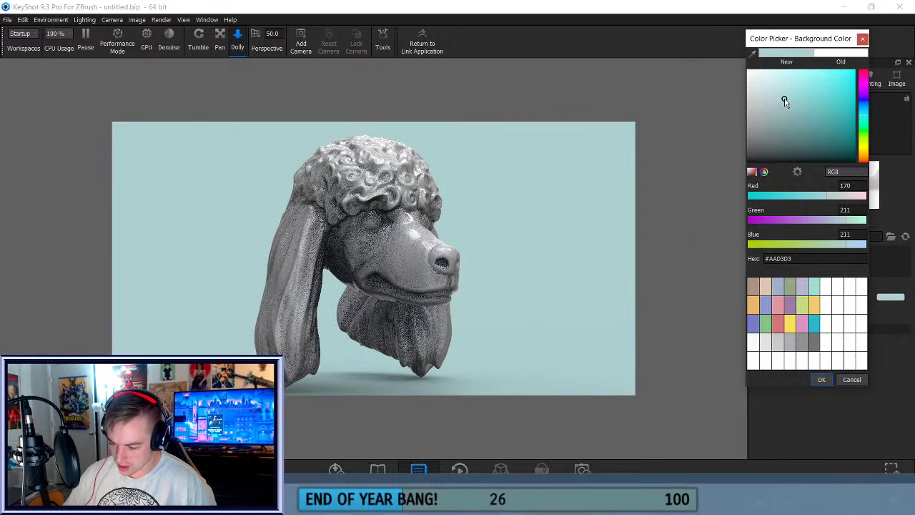
pyautogui.click(821, 379)
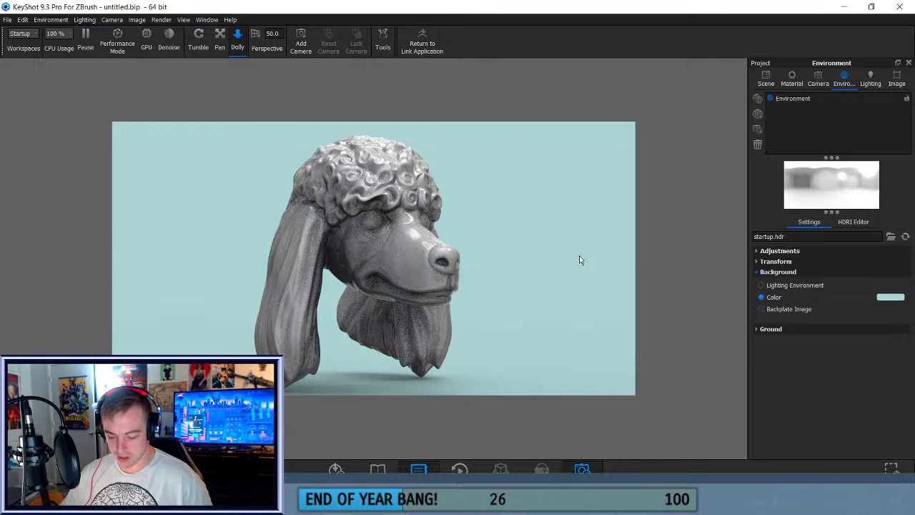
# - Open the still image render settings and name the output POODLE_RENDER
pyautogui.hotkey('ctrl', 'p')
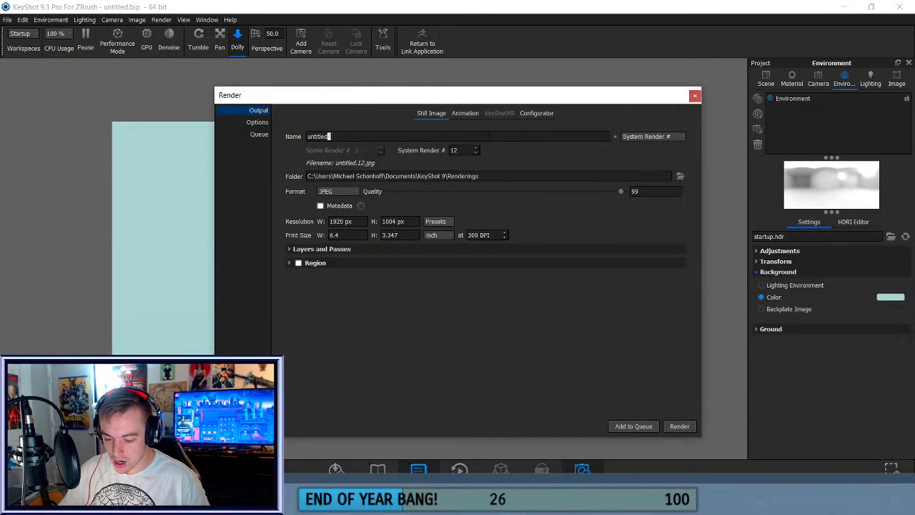
pyautogui.hotkey('ctrl', 'a')
pyautogui.press('BackSpace')
pyautogui.write('POODLE')
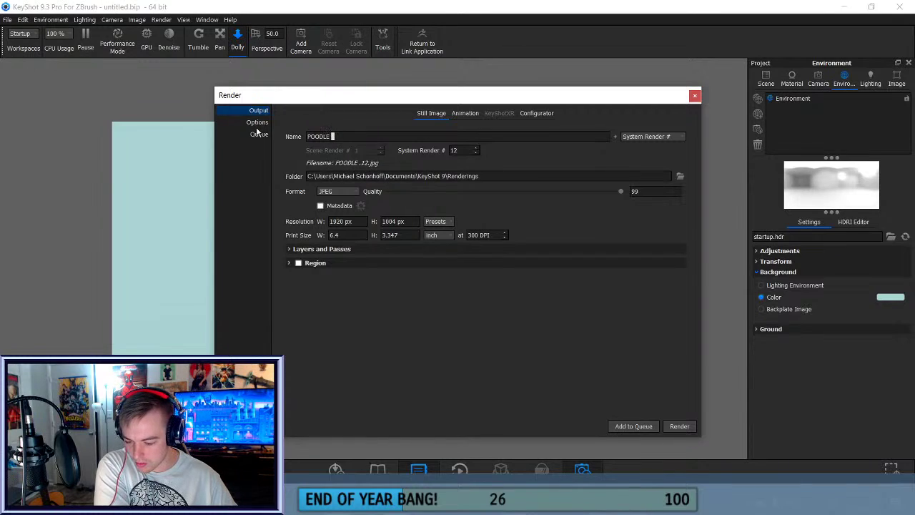
pyautogui.press('BackSpace')
pyautogui.write('_RED+')
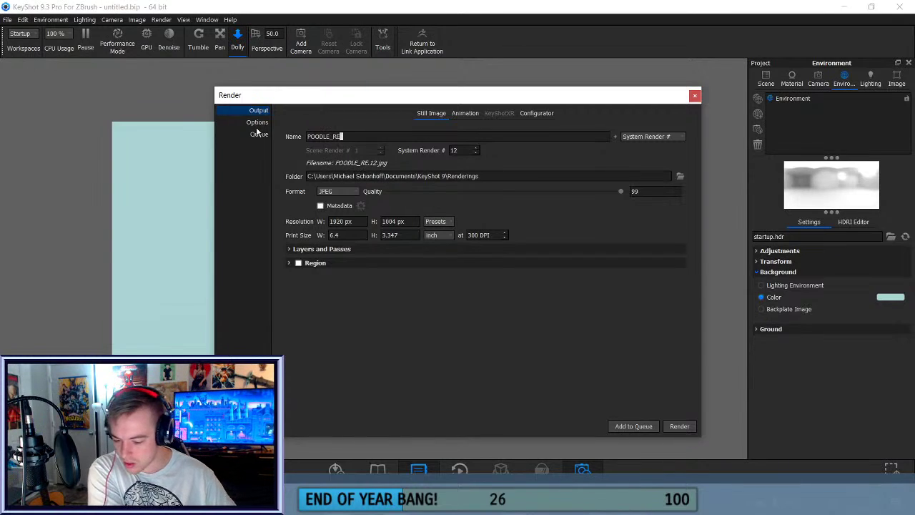
pyautogui.press('BackSpace')
pyautogui.press('BackSpace')
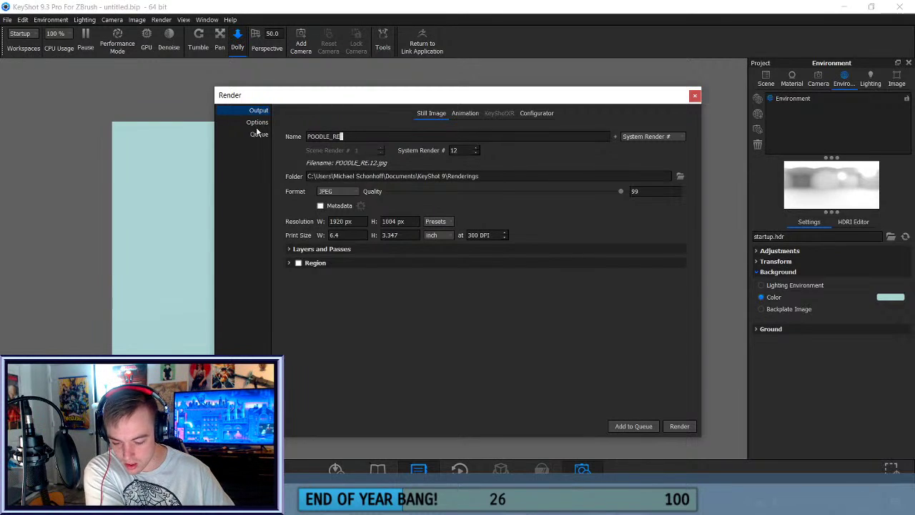
pyautogui.write('NDER')
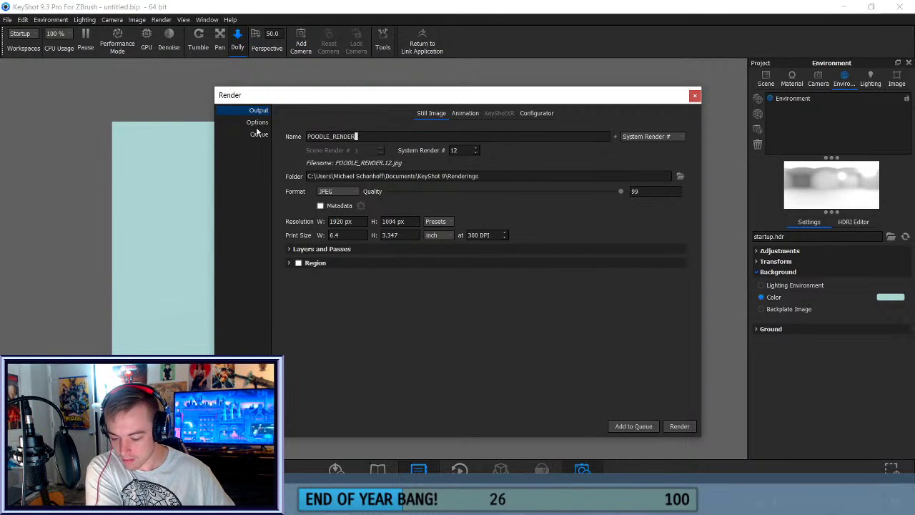
# - Set the render's output folder to the Desktop
pyautogui.click(680, 175)
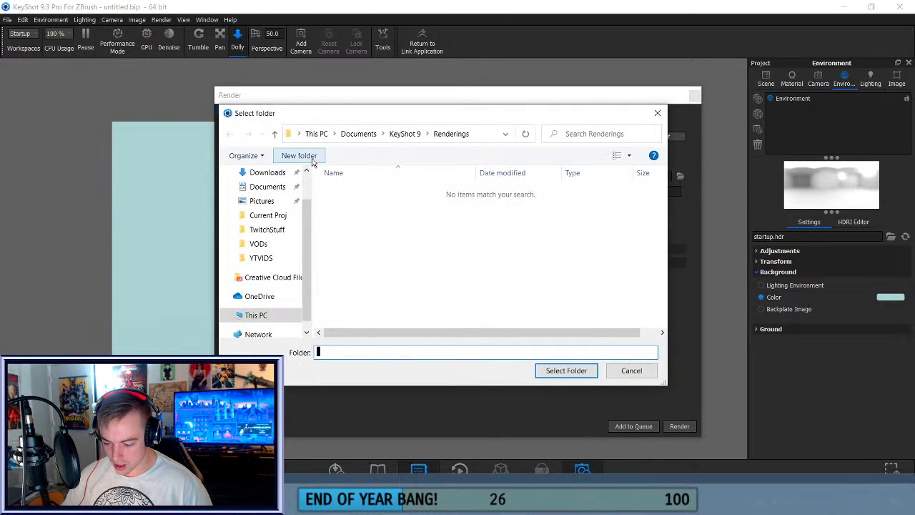
pyautogui.click(261, 196)
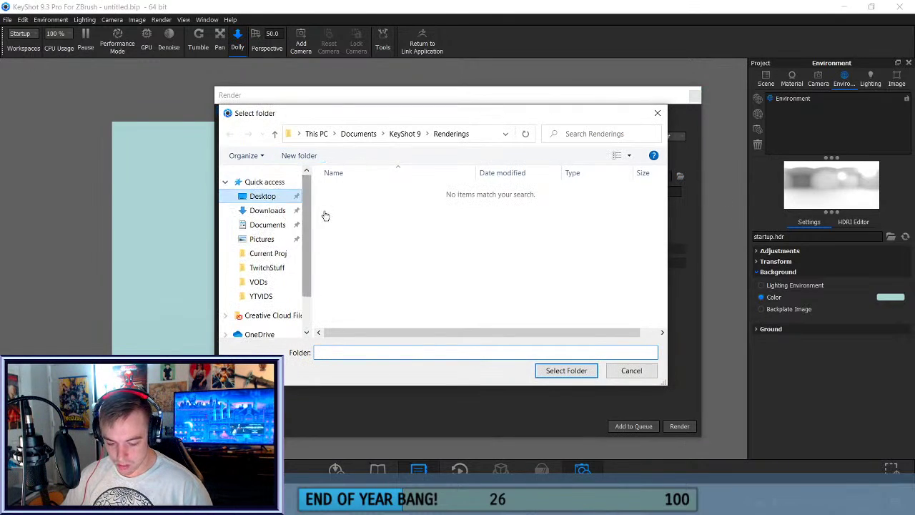
pyautogui.click(566, 370)
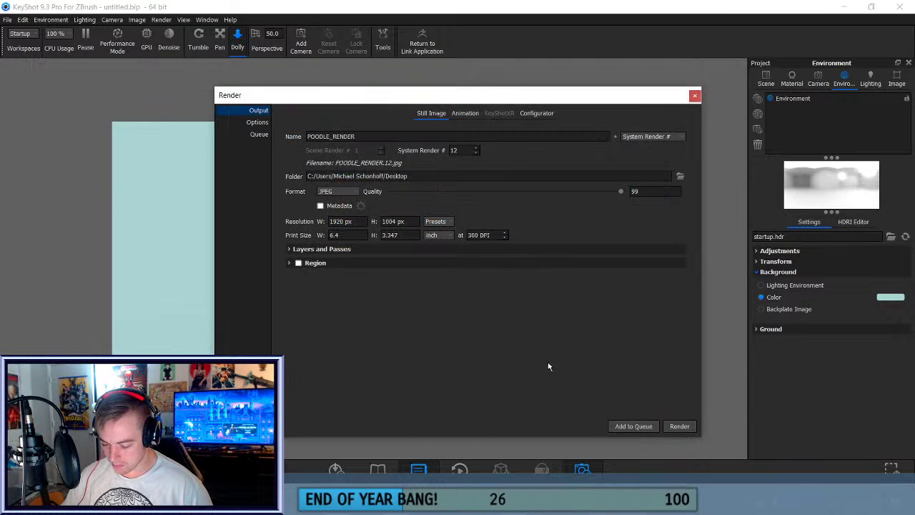
# - Try a render height of 1080 px for the still image
pyautogui.click(436, 222)
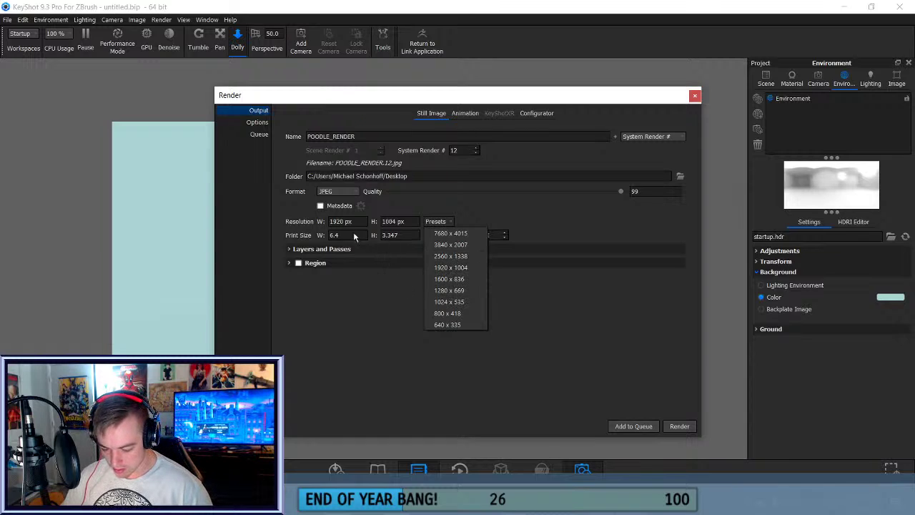
pyautogui.click(402, 224)
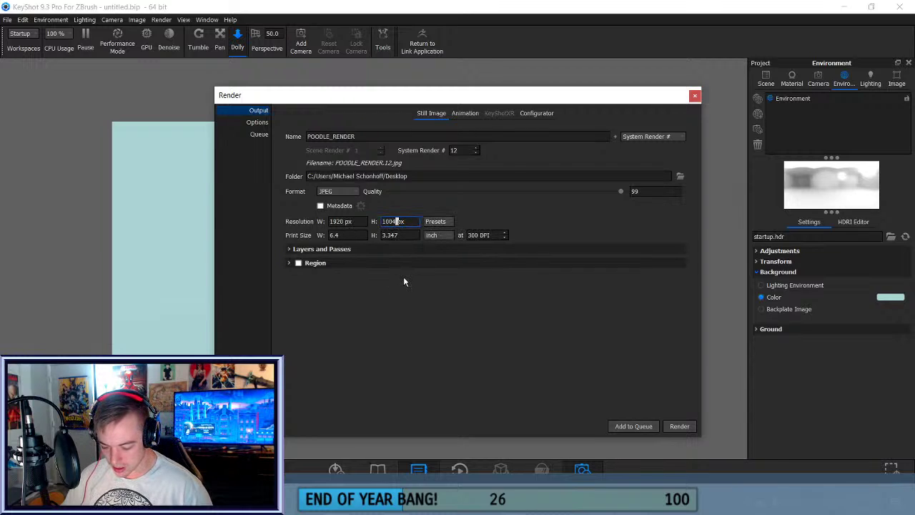
pyautogui.press('BackSpace')
pyautogui.press('BackSpace')
pyautogui.write('80')
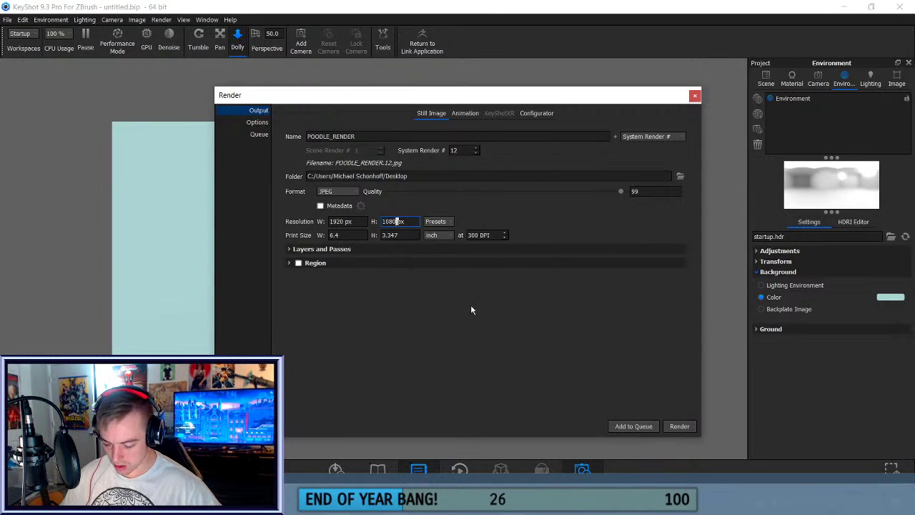
pyautogui.press('Return')
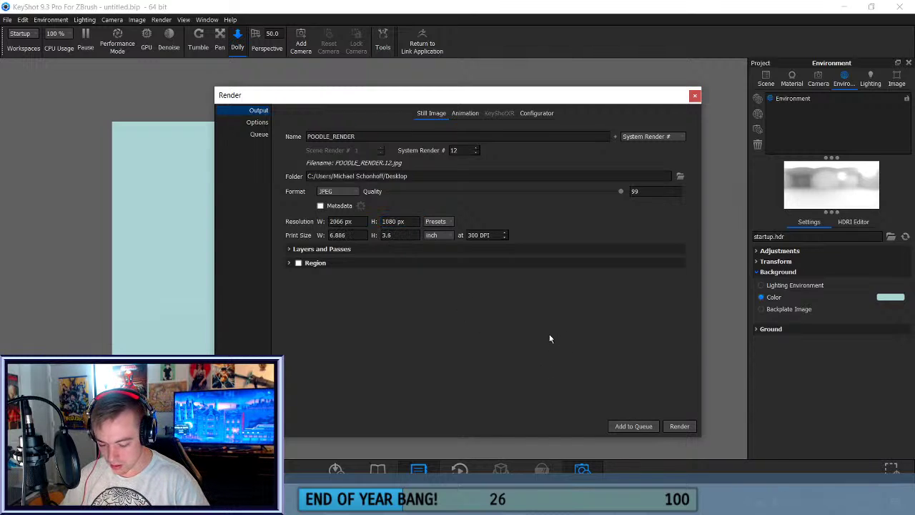
# - Set the render resolution to the 1920 x 1004 preset and render the still image
pyautogui.click(437, 222)
pyautogui.click(452, 271)
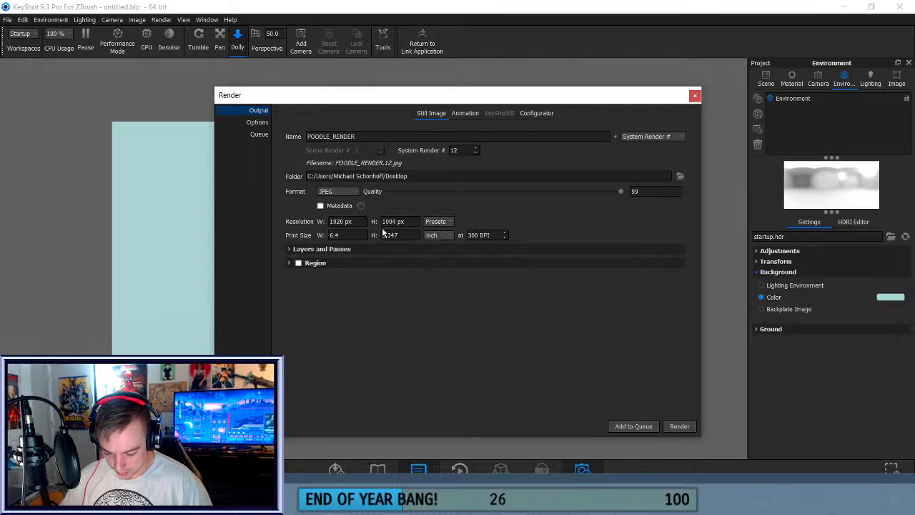
pyautogui.click(674, 430)
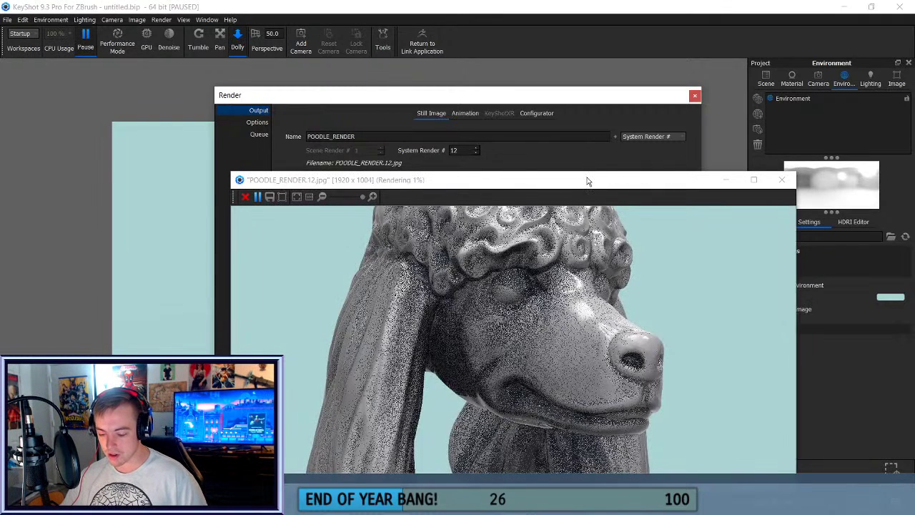
pyautogui.moveTo(588, 180); pyautogui.dragTo(512, 75)
pyautogui.scroll(-3, 477, 258)
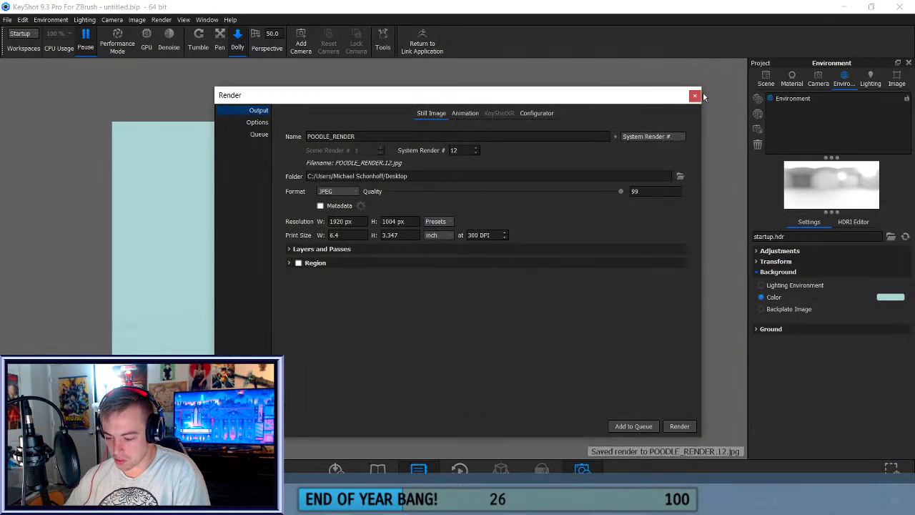
# - Close the render settings, then quit KeyShot without saving the scene and return to ZBrush
pyautogui.click(694, 96)
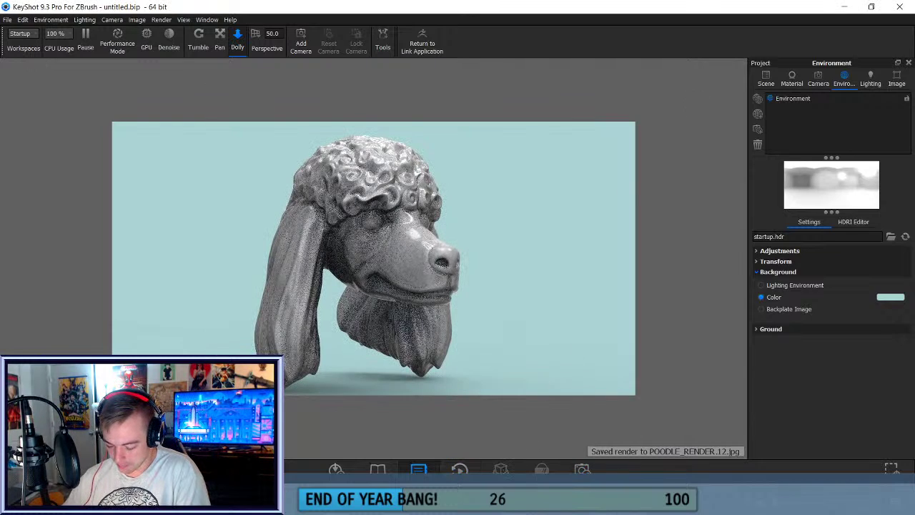
pyautogui.click(899, 7)
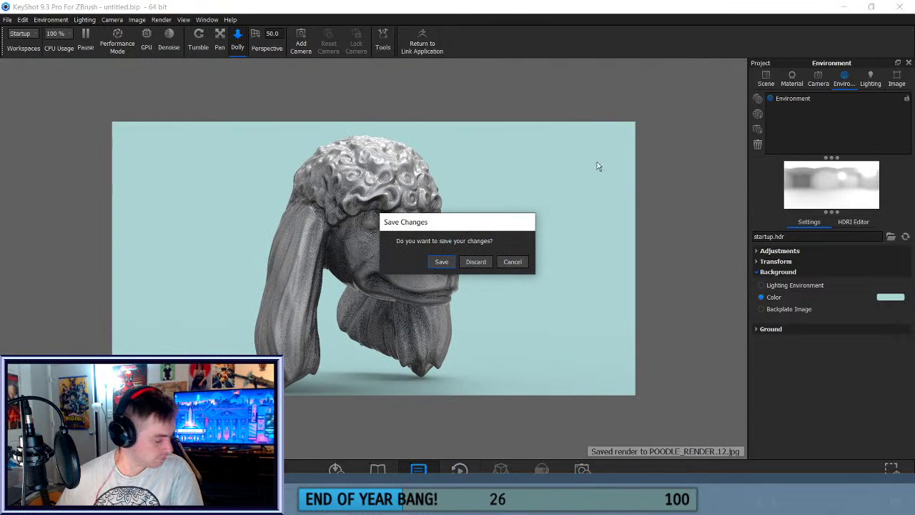
pyautogui.click(474, 262)
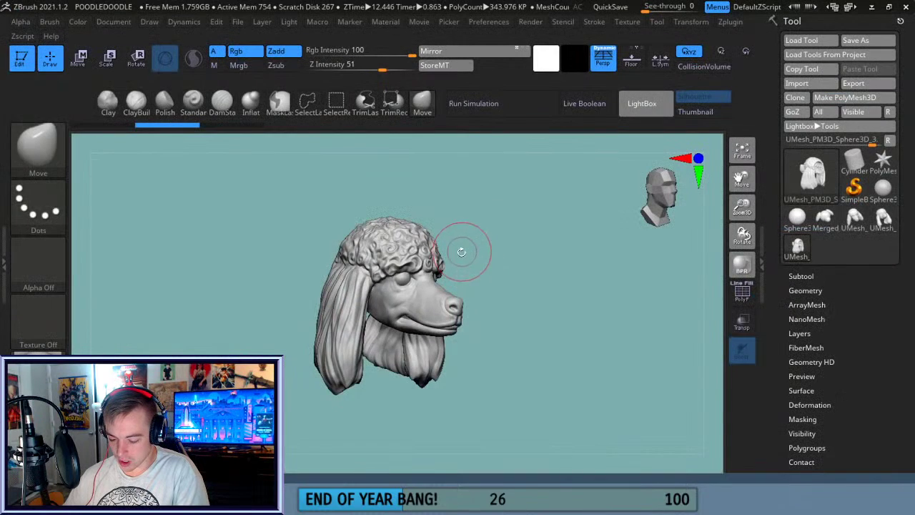
# - Try several different reflective materials on the poodle head, viewing it from different angles
pyautogui.moveTo(541, 300)
pyautogui.mouseDown()
pyautogui.moveTo(495, 301)
pyautogui.moveTo(538, 301)
pyautogui.mouseUp()
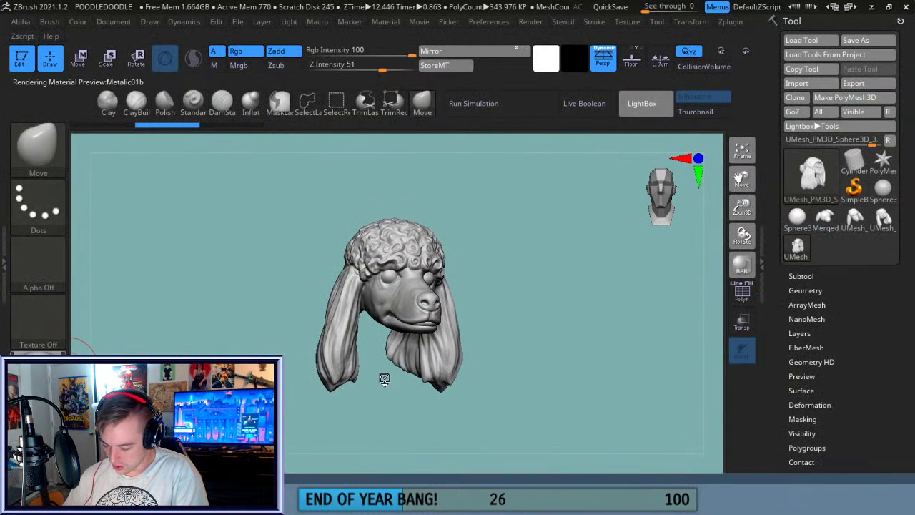
pyautogui.press('m')
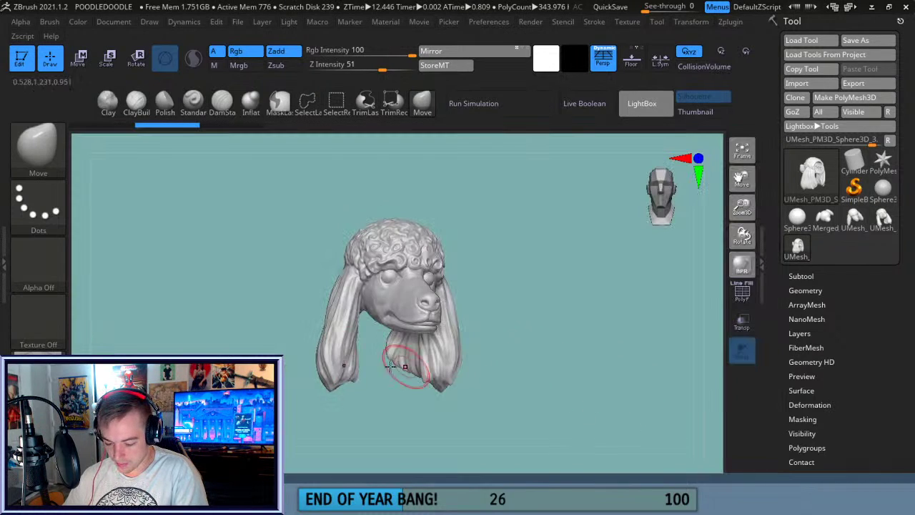
pyautogui.click(40, 374)
pyautogui.click(701, 400)
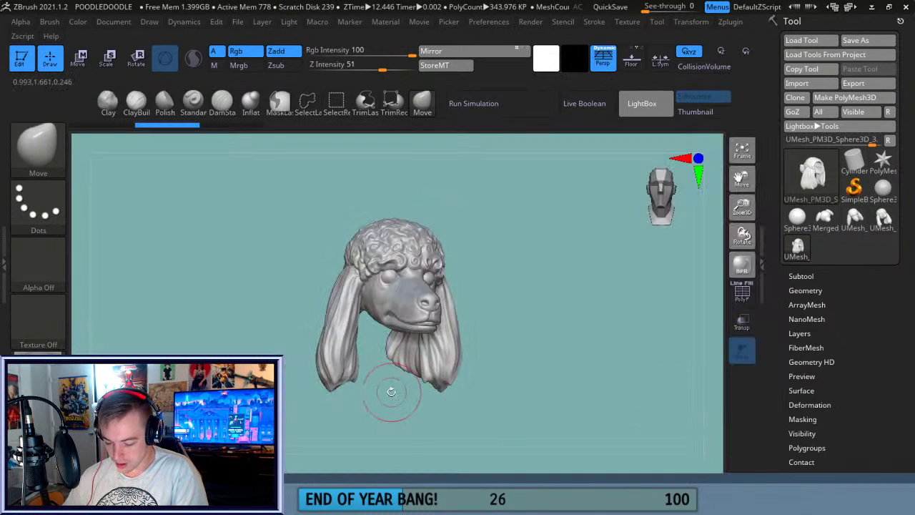
pyautogui.moveTo(306, 381); pyautogui.dragTo(284, 380)
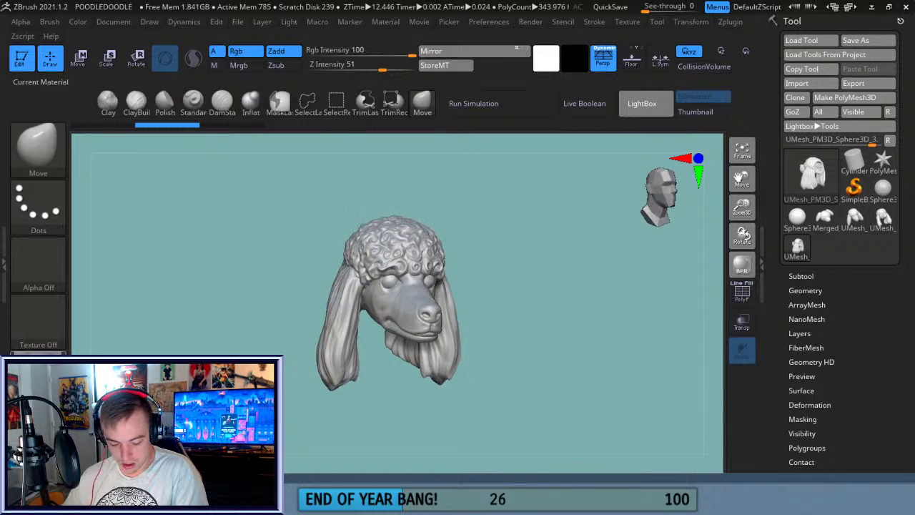
pyautogui.click(37, 375)
pyautogui.click(604, 379)
pyautogui.moveTo(604, 379); pyautogui.dragTo(572, 322)
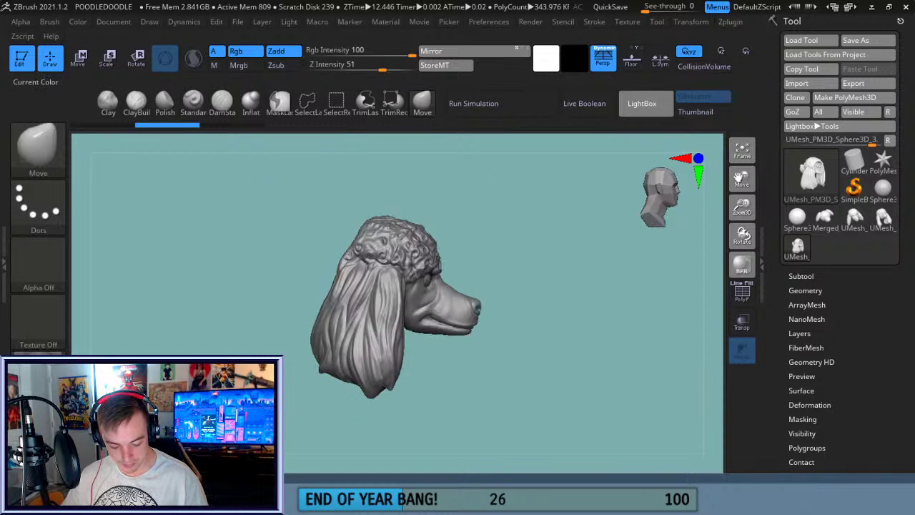
# - Try orange, pale gold, white and light peach as the poodle head's colour
pyautogui.click(50, 425)
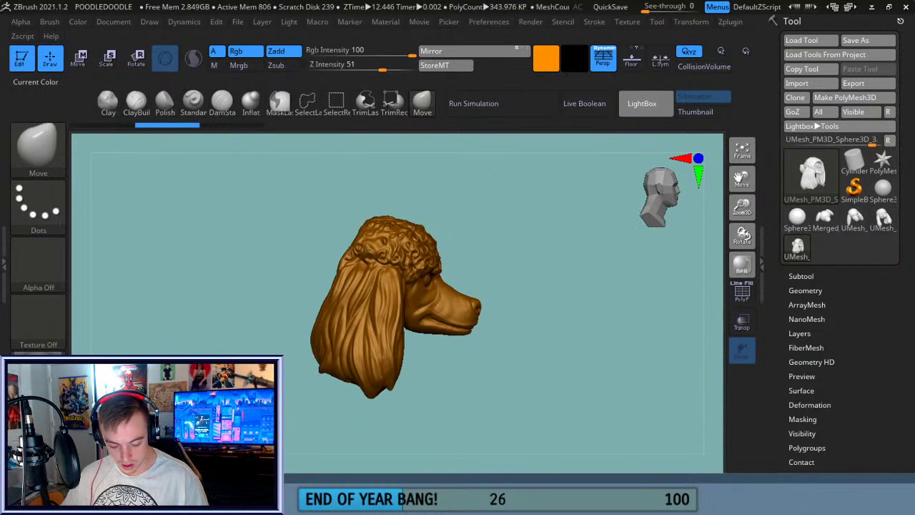
pyautogui.moveTo(51, 425); pyautogui.dragTo(28, 425)
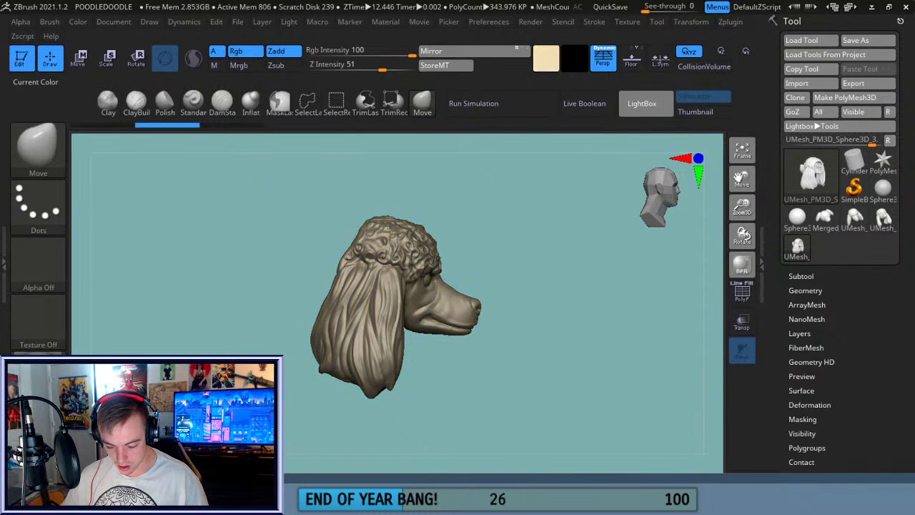
pyautogui.keyDown('shift'); pyautogui.moveTo(490, 384); pyautogui.dragTo(461, 390); pyautogui.keyUp('shift')
pyautogui.moveTo(14, 380); pyautogui.dragTo(15, 382)
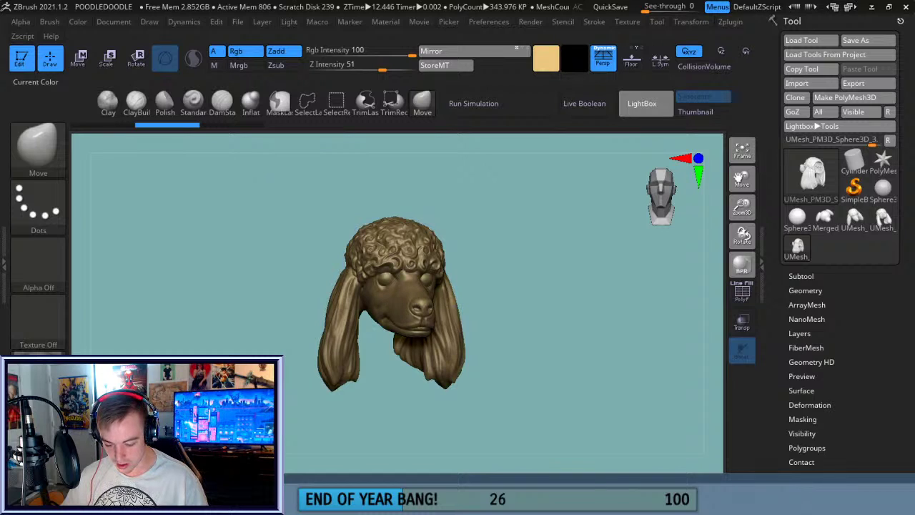
pyautogui.moveTo(511, 368)
pyautogui.mouseDown()
pyautogui.moveTo(568, 337)
pyautogui.moveTo(483, 363)
pyautogui.moveTo(533, 361)
pyautogui.moveTo(516, 358)
pyautogui.mouseUp()
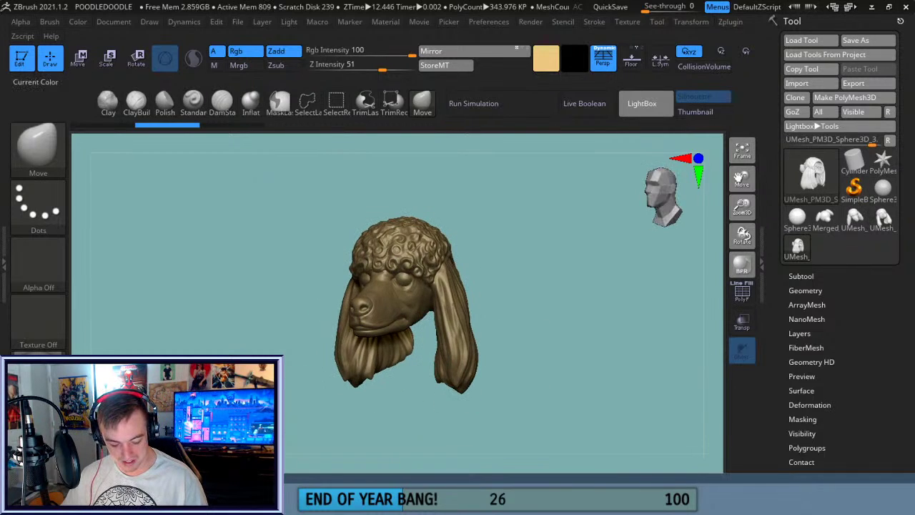
pyautogui.moveTo(29, 426); pyautogui.dragTo(20, 419)
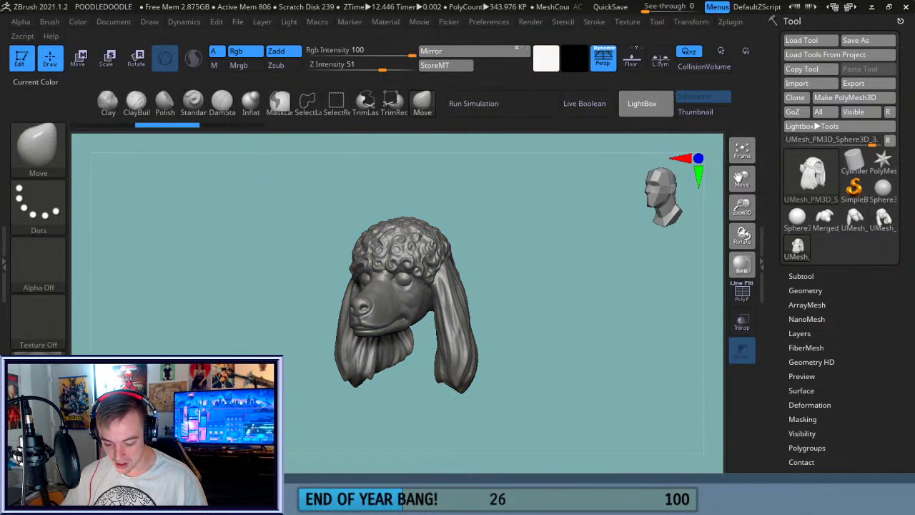
pyautogui.click(28, 426)
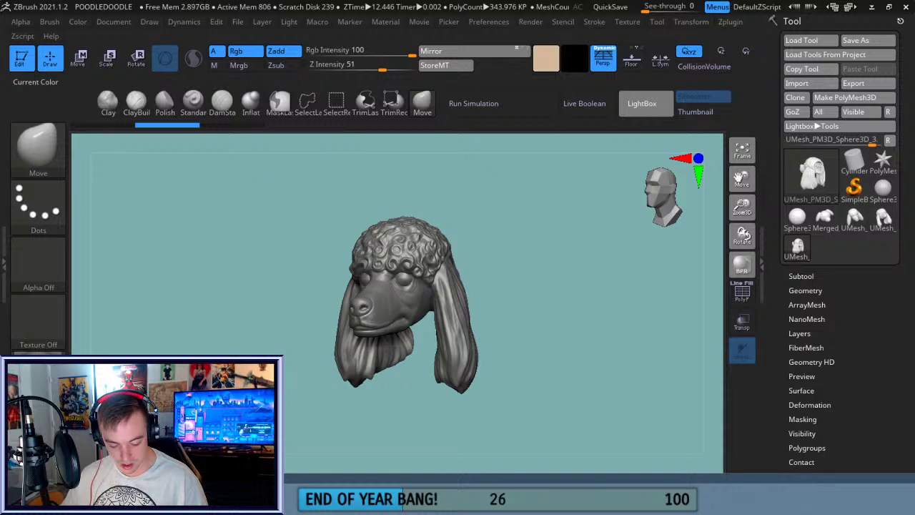
pyautogui.moveTo(29, 426); pyautogui.dragTo(27, 421)
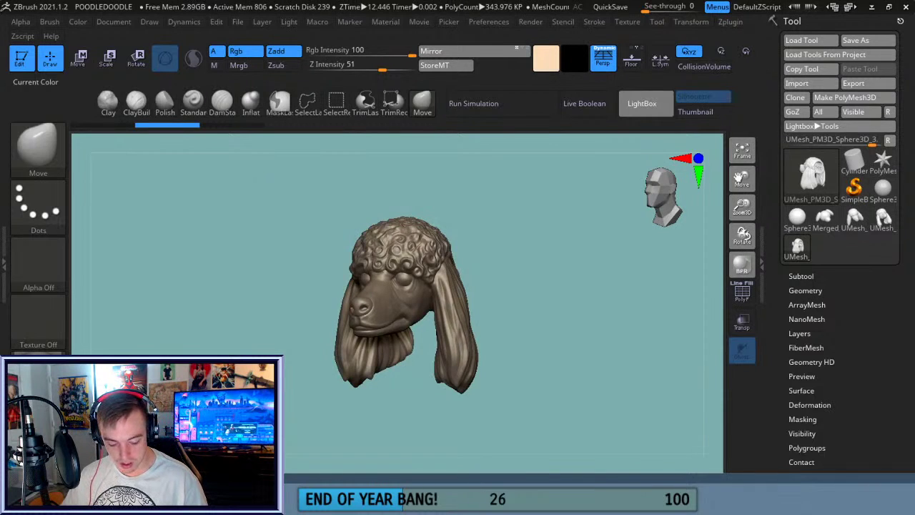
# - Frame the poodle head in the canvas and assign it the Metalic01 material
pyautogui.keyDown('shift'); pyautogui.moveTo(562, 377); pyautogui.dragTo(599, 366); pyautogui.keyUp('shift')
pyautogui.click(743, 150)
pyautogui.moveTo(633, 303); pyautogui.dragTo(646, 311)
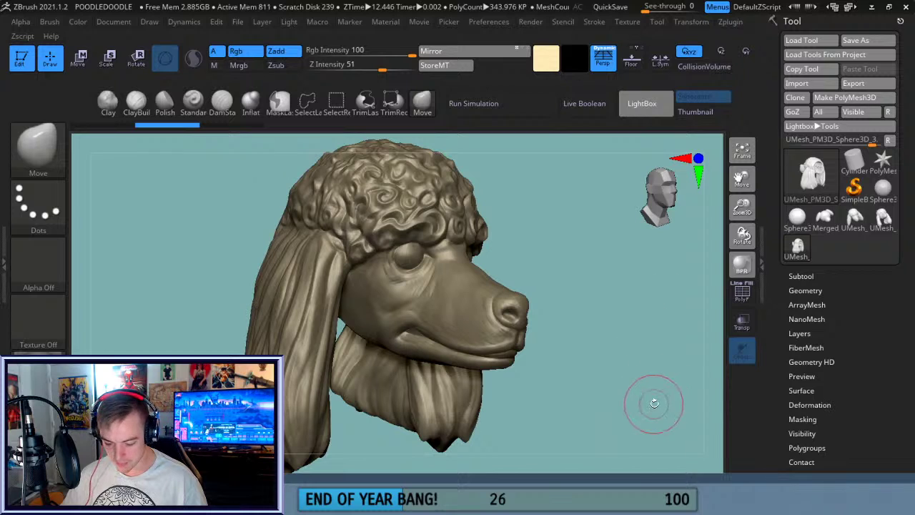
pyautogui.press('m')
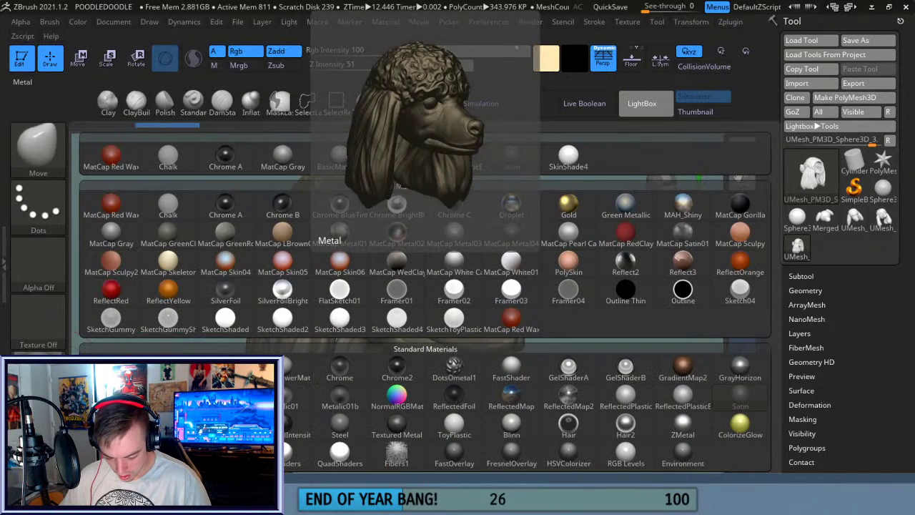
pyautogui.click(287, 402)
# - Adjust the poodle head's colour to a light yellow gold
pyautogui.moveTo(189, 315)
pyautogui.mouseDown()
pyautogui.moveTo(138, 308)
pyautogui.moveTo(171, 313)
pyautogui.mouseUp()
pyautogui.moveTo(31, 422); pyautogui.dragTo(23, 420)
pyautogui.hotkey('ctrl', 'z')
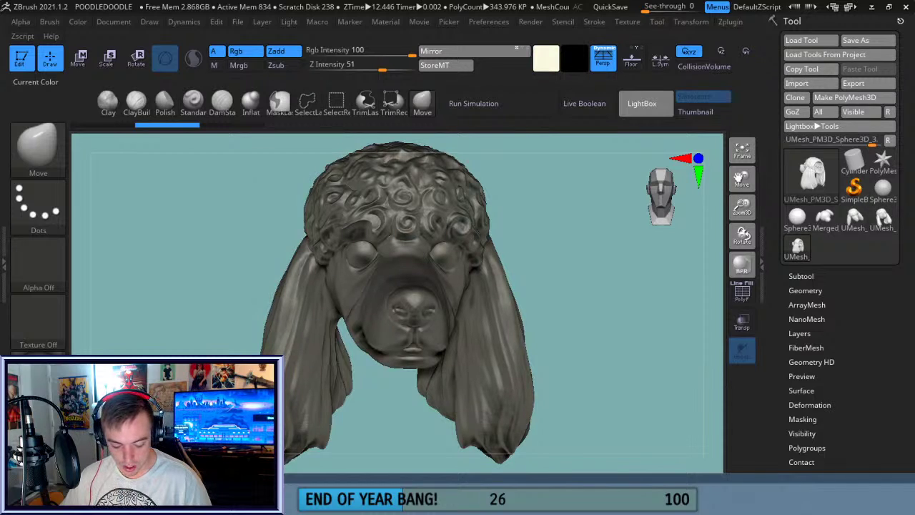
pyautogui.click(45, 421)
pyautogui.hotkey('ctrl', 'shift', 'z')
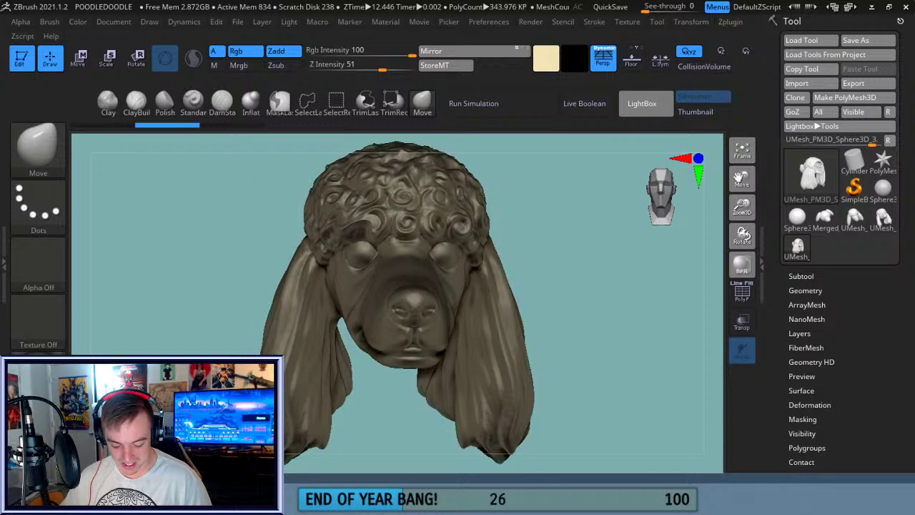
pyautogui.click(45, 421)
pyautogui.hotkey('ctrl', 'shift', 'z')
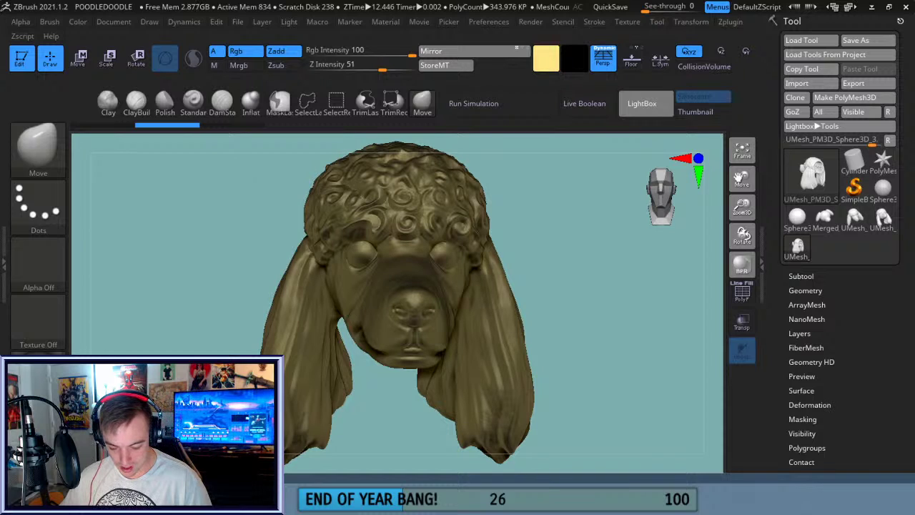
# - Inspect the gold poodle head from the side and rear, including a close look at the 14K engraving on its back
pyautogui.moveTo(218, 350); pyautogui.dragTo(407, 316)
pyautogui.hotkey('ctrl', 'z')
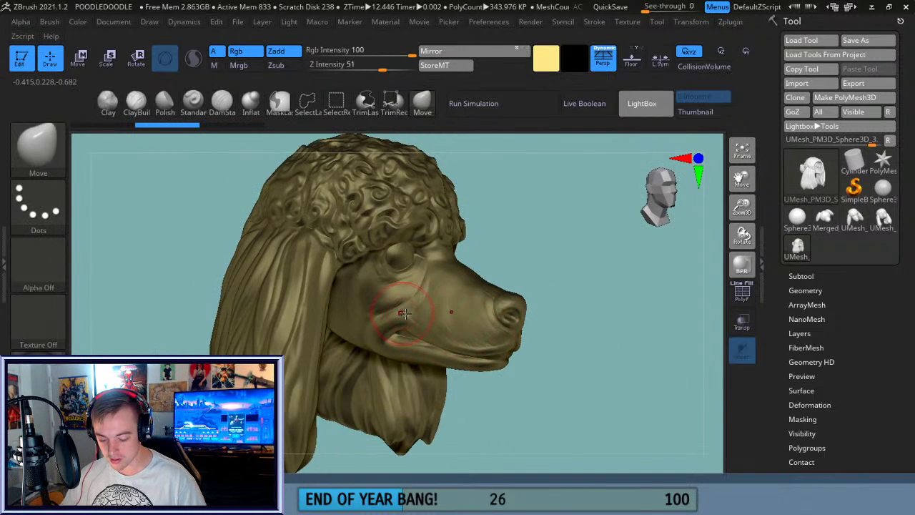
pyautogui.click(742, 150)
pyautogui.moveTo(609, 322); pyautogui.dragTo(569, 323)
pyautogui.click(742, 151)
pyautogui.moveTo(744, 205); pyautogui.dragTo(741, 166)
pyautogui.moveTo(570, 329); pyautogui.dragTo(484, 307)
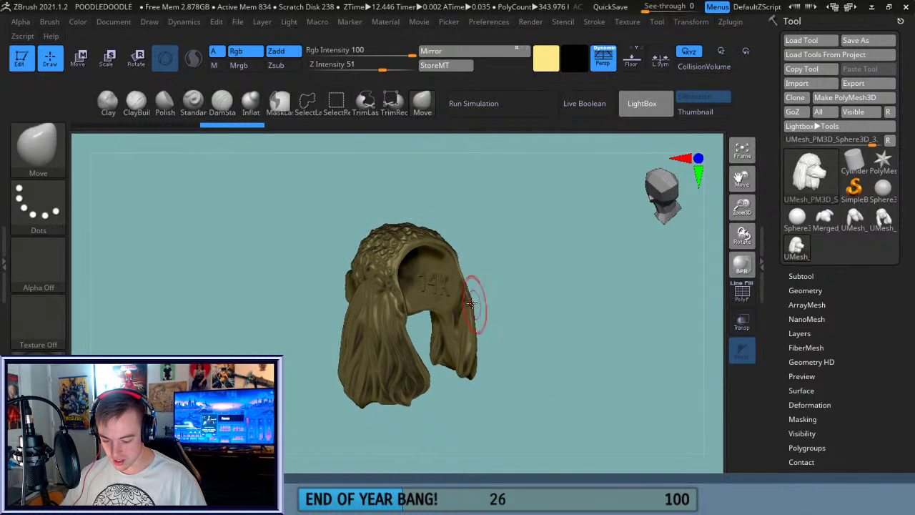
pyautogui.moveTo(546, 310); pyautogui.dragTo(593, 325)
pyautogui.moveTo(742, 207); pyautogui.dragTo(744, 274)
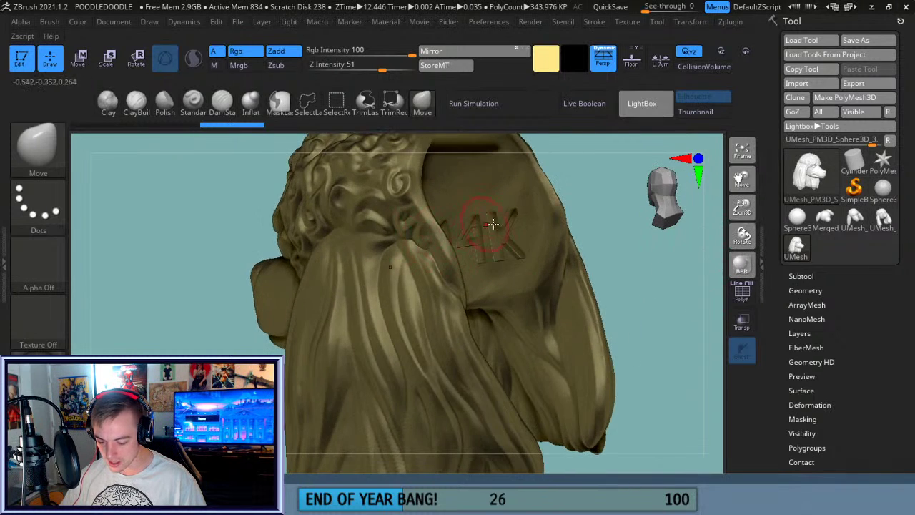
pyautogui.moveTo(593, 176); pyautogui.dragTo(595, 211)
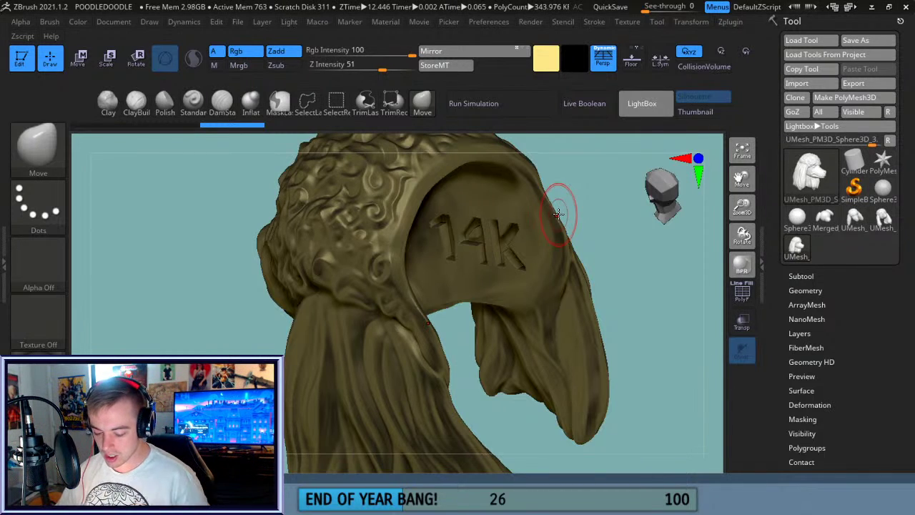
pyautogui.moveTo(593, 178); pyautogui.dragTo(609, 177)
# - Examine the poodle head's face and curls from both sides, finishing with a framed front view
pyautogui.click(742, 150)
pyautogui.moveTo(568, 245)
pyautogui.mouseDown()
pyautogui.moveTo(595, 235)
pyautogui.moveTo(570, 214)
pyautogui.moveTo(587, 207)
pyautogui.mouseUp()
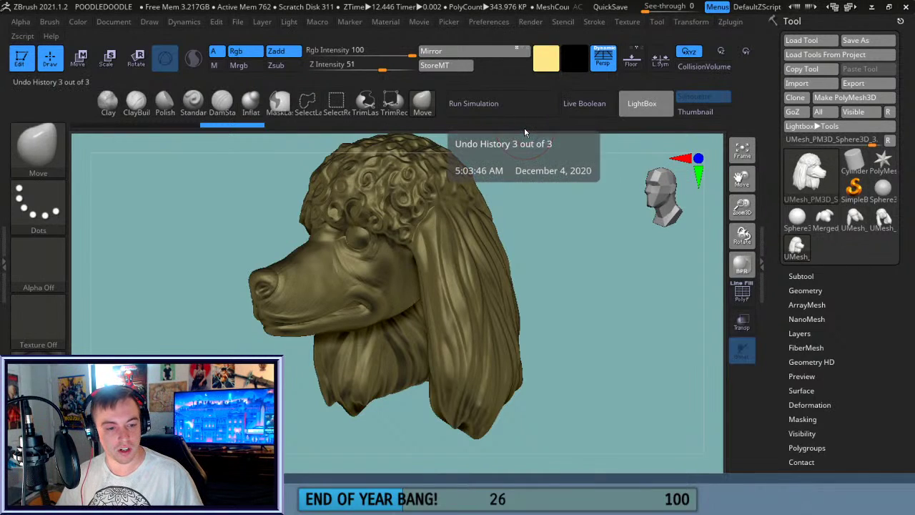
pyautogui.moveTo(562, 213)
pyautogui.keyDown('shift'); pyautogui.mouseDown()
pyautogui.moveTo(589, 213)
pyautogui.moveTo(560, 229)
pyautogui.moveTo(532, 219)
pyautogui.moveTo(547, 236)
pyautogui.mouseUp(); pyautogui.keyUp('shift')
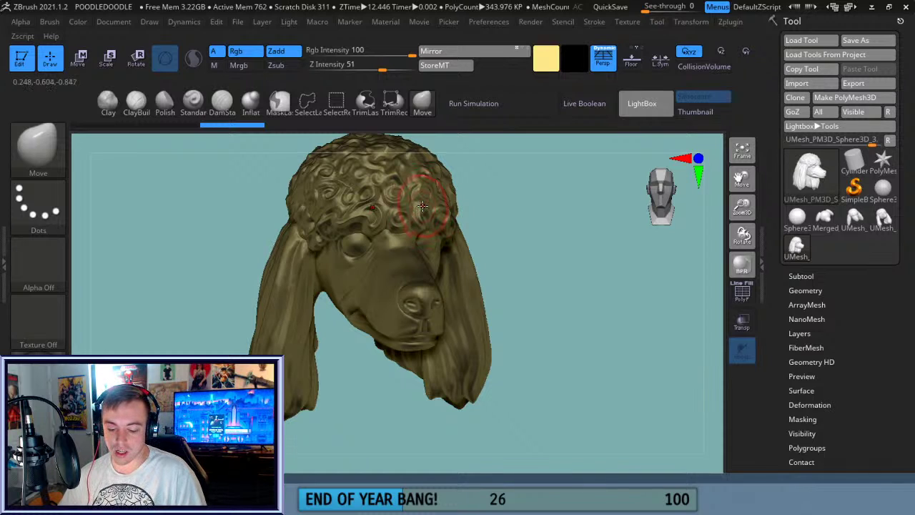
pyautogui.moveTo(528, 234)
pyautogui.mouseDown()
pyautogui.moveTo(504, 228)
pyautogui.moveTo(532, 231)
pyautogui.mouseUp()
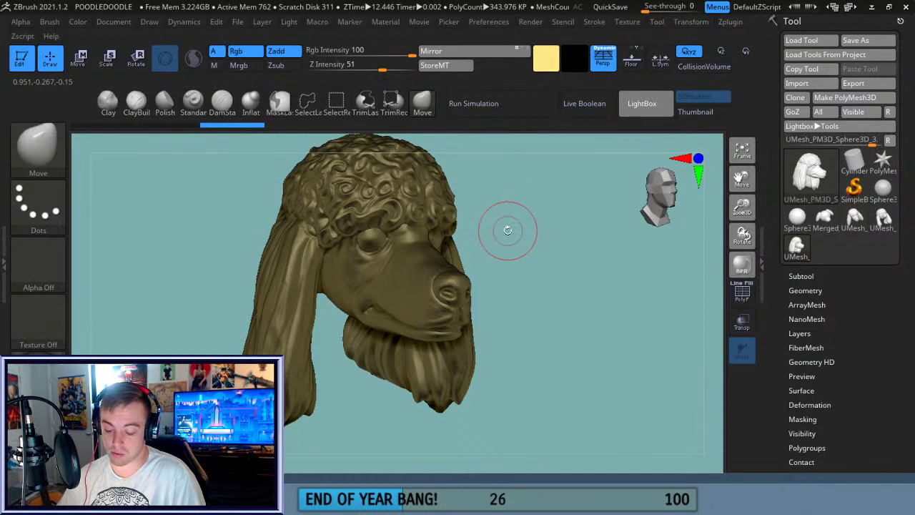
pyautogui.moveTo(548, 259); pyautogui.dragTo(528, 256)
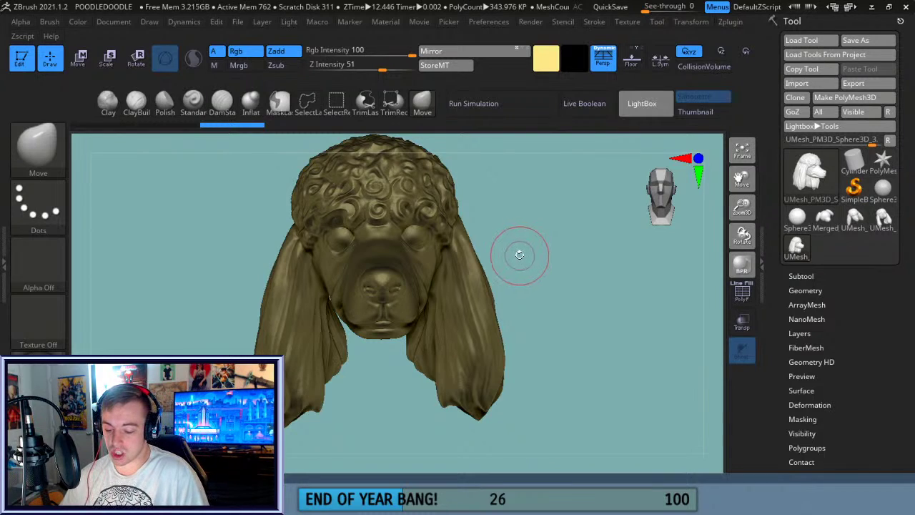
pyautogui.click(747, 153)
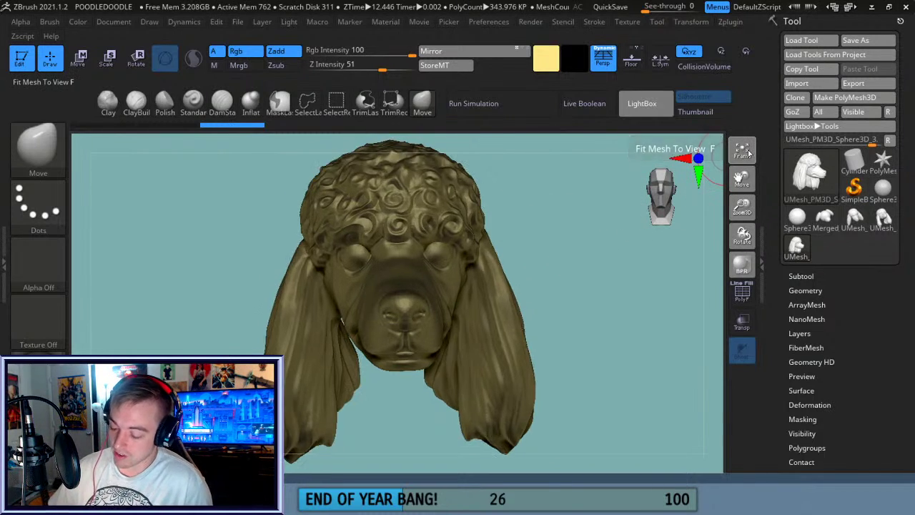